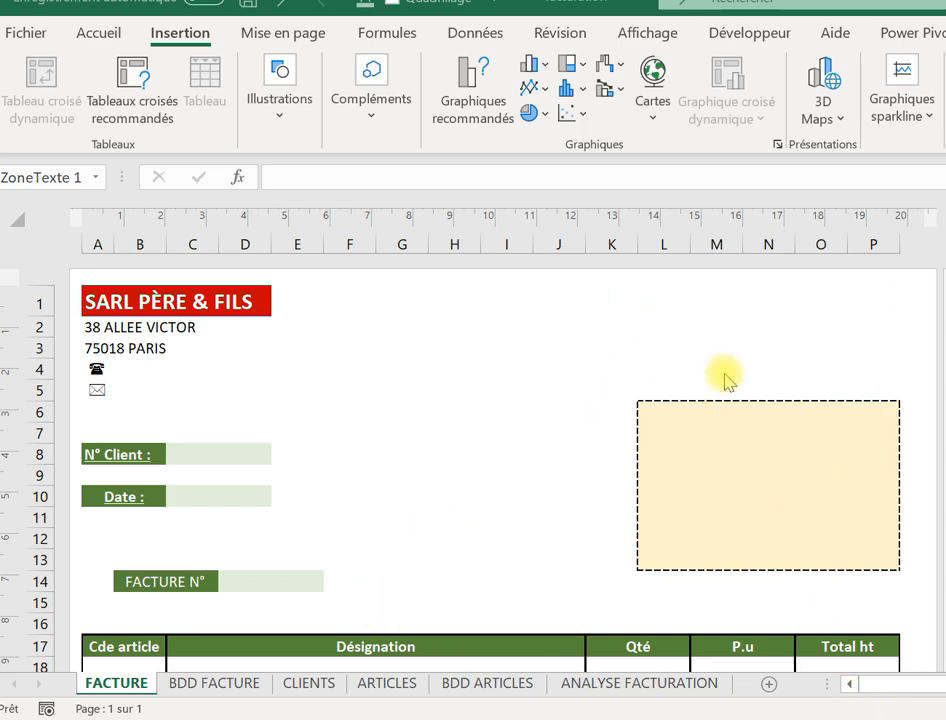
Select cell F2 beside the address on the FACTURE sheet, ready to insert symbols.
click(152, 300)
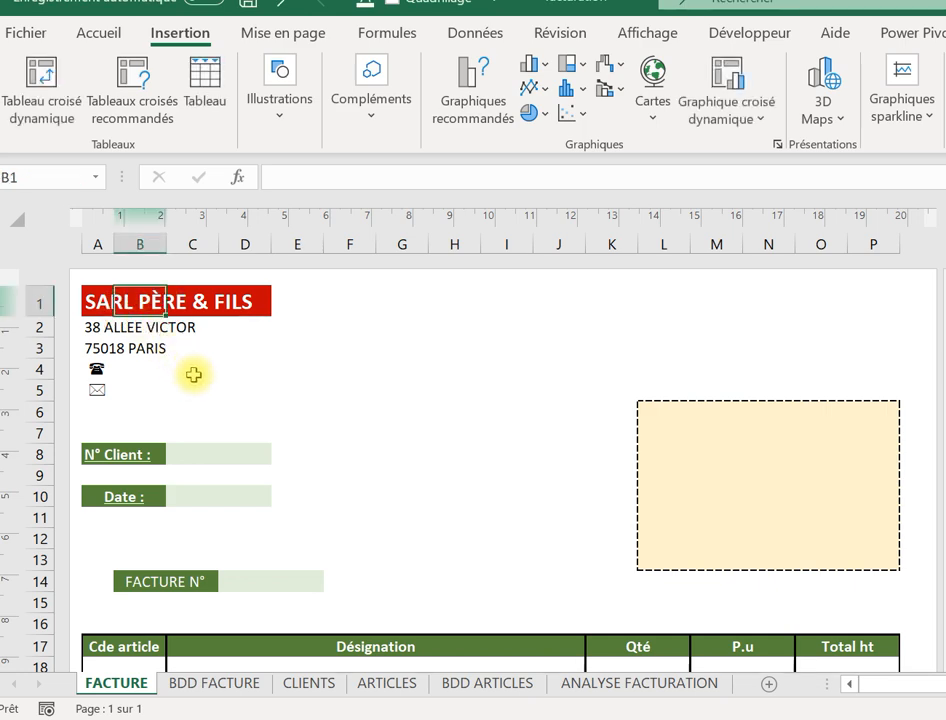
click(208, 302)
click(138, 375)
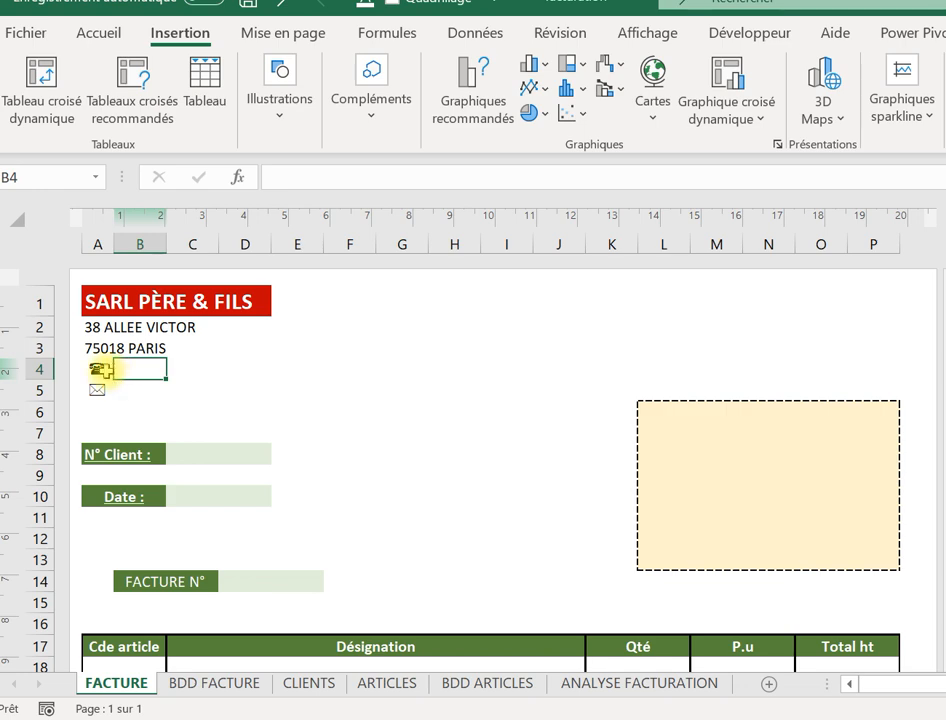
click(116, 391)
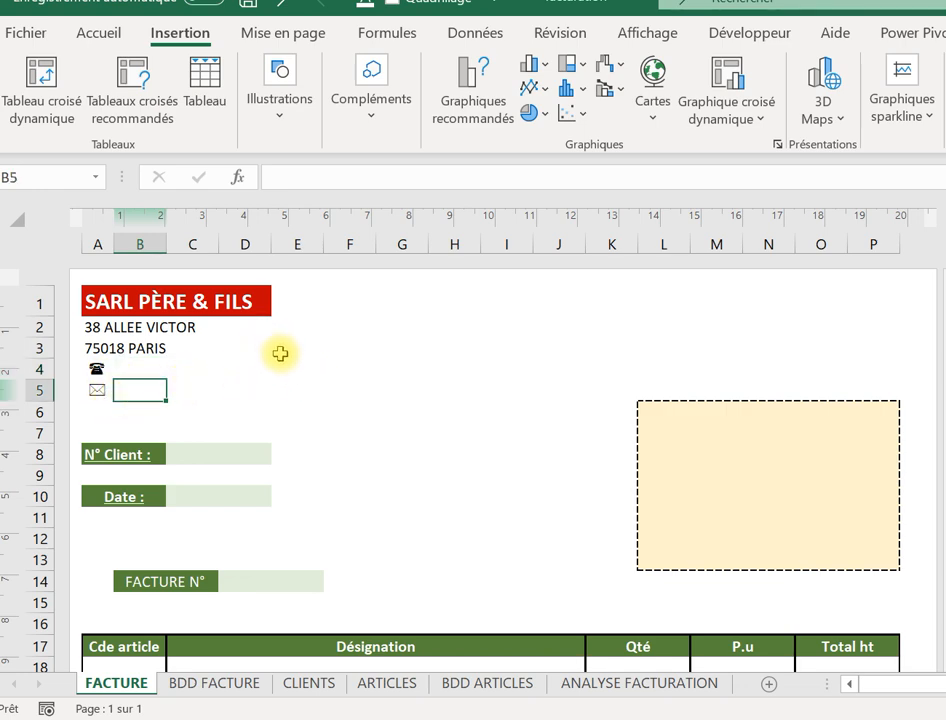
click(98, 368)
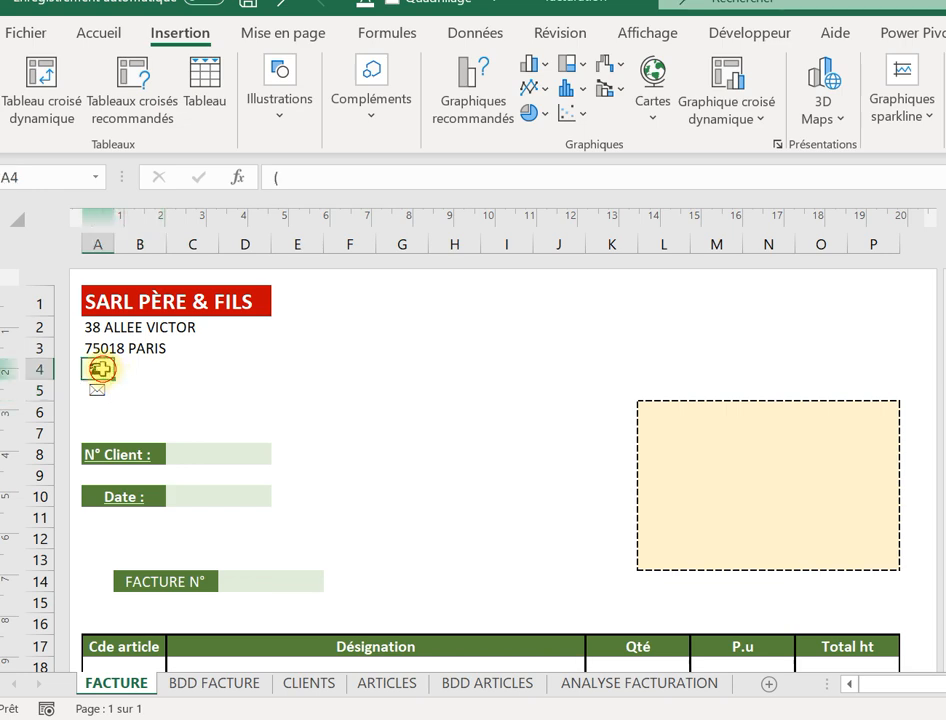
click(318, 324)
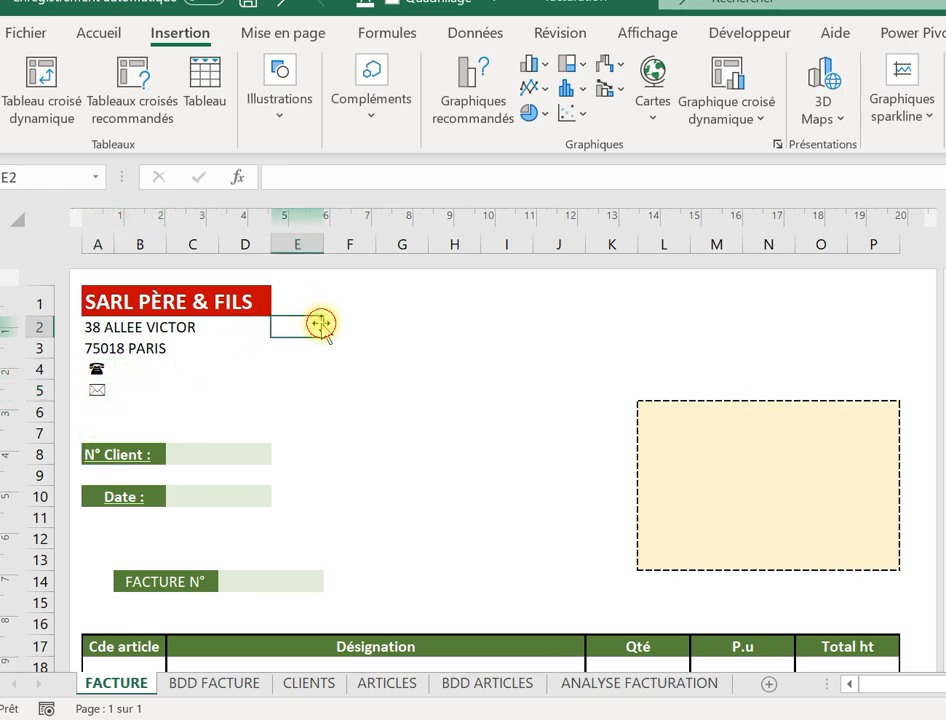
click(363, 327)
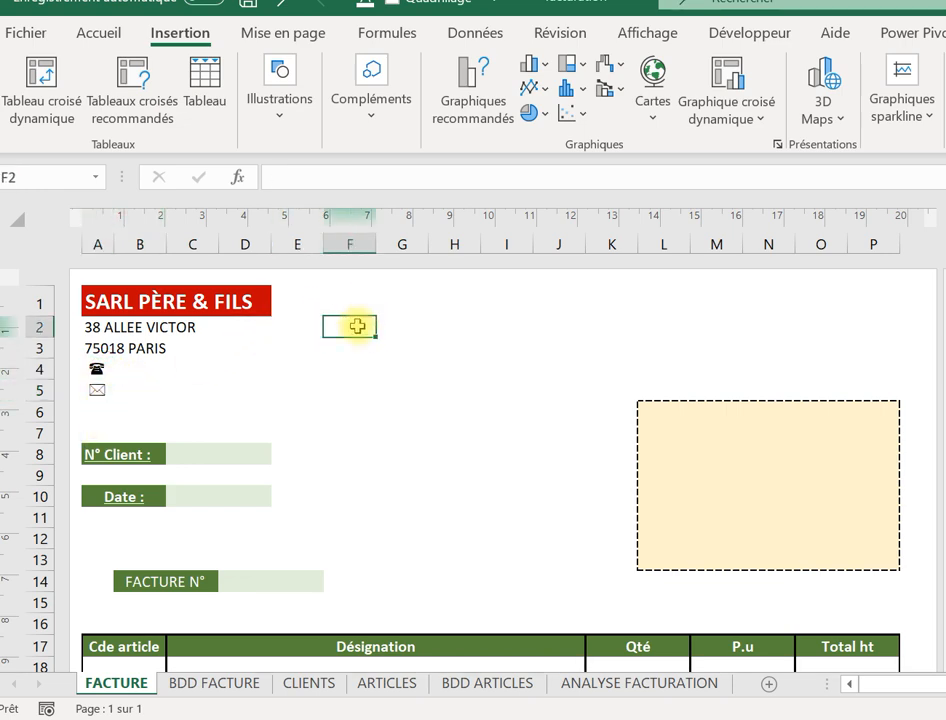
click(100, 27)
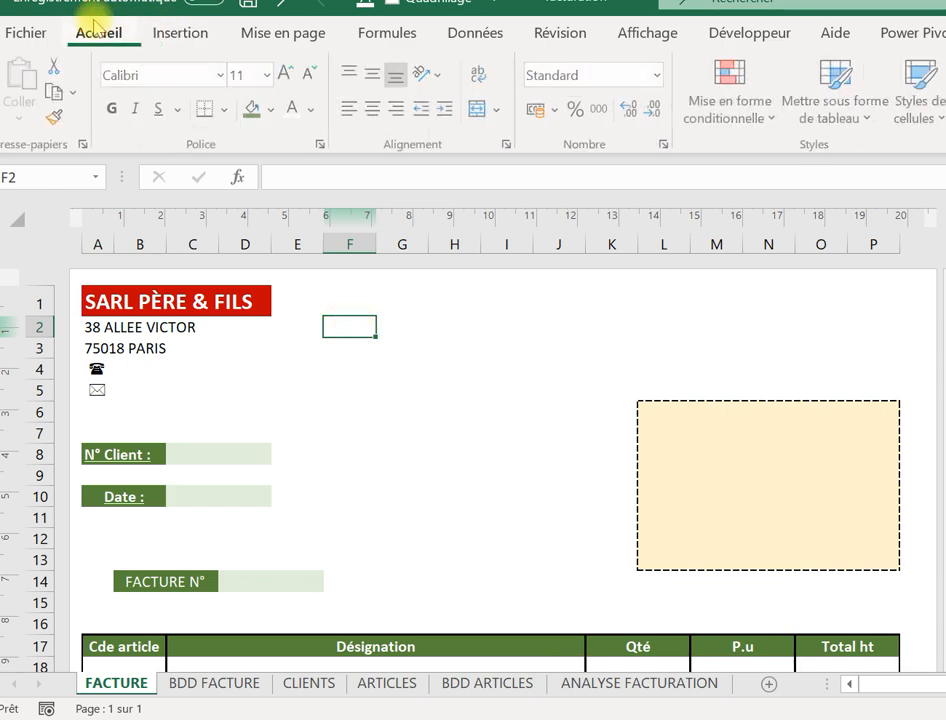
click(159, 28)
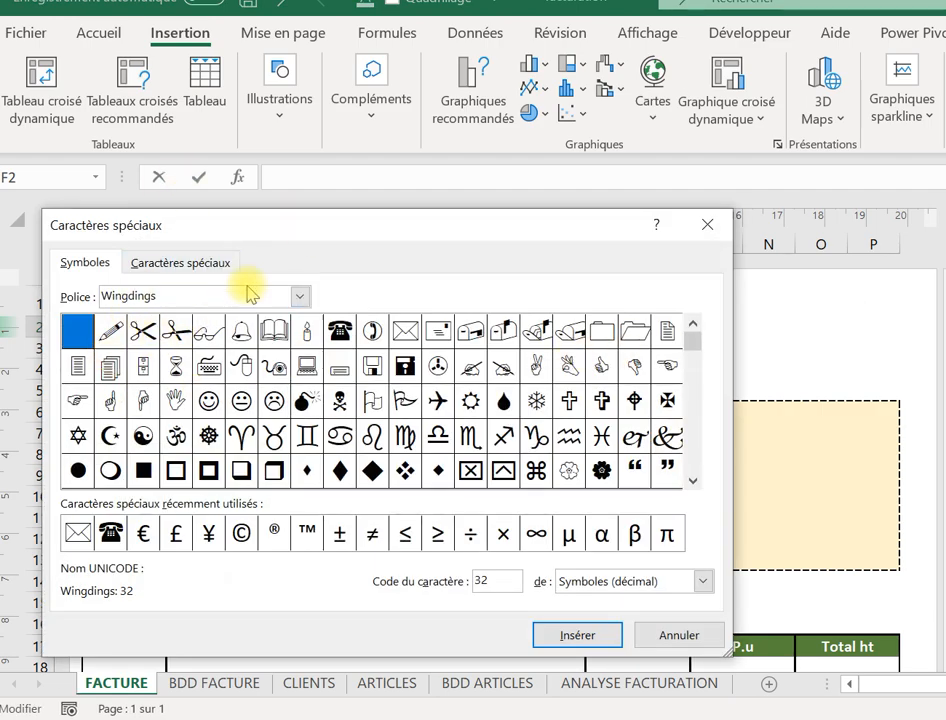
With Wingdings as the symbol font, insert the telephone symbol into F2.
click(299, 296)
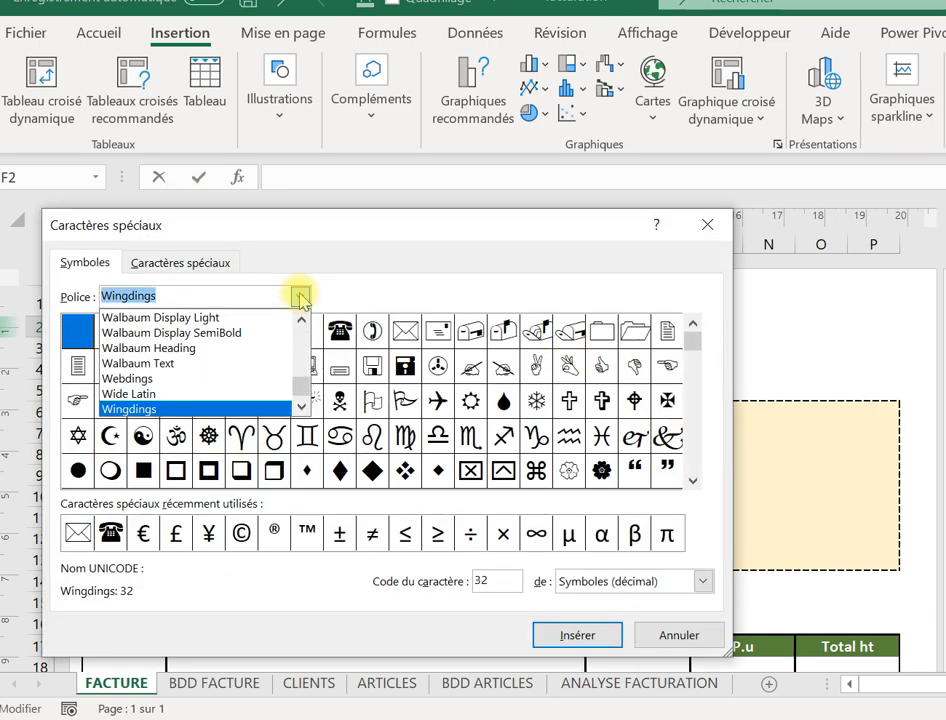
click(160, 410)
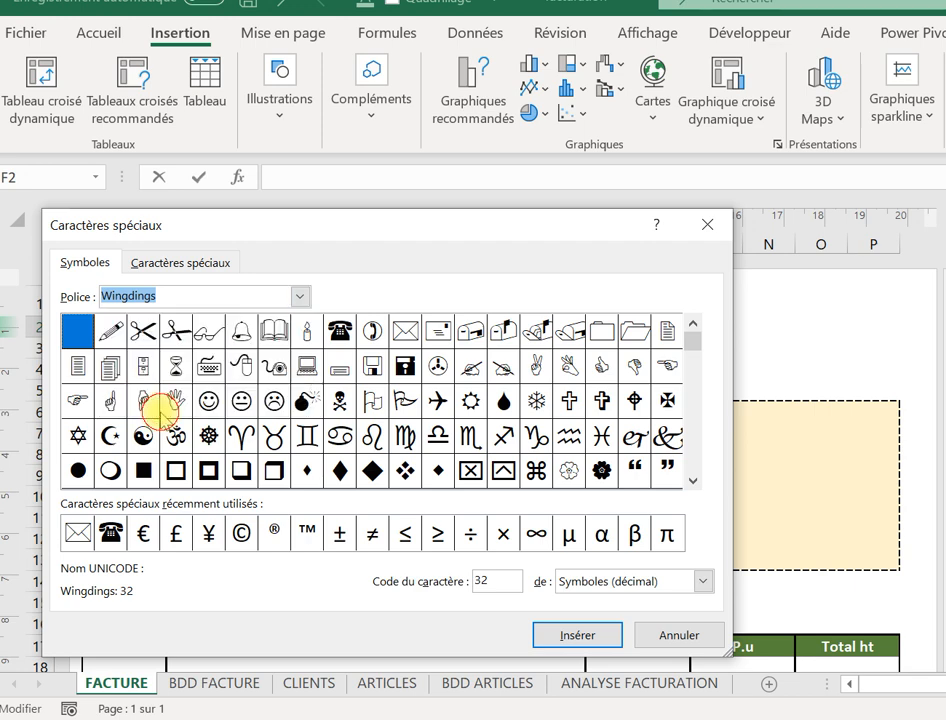
click(340, 336)
double_click(340, 336)
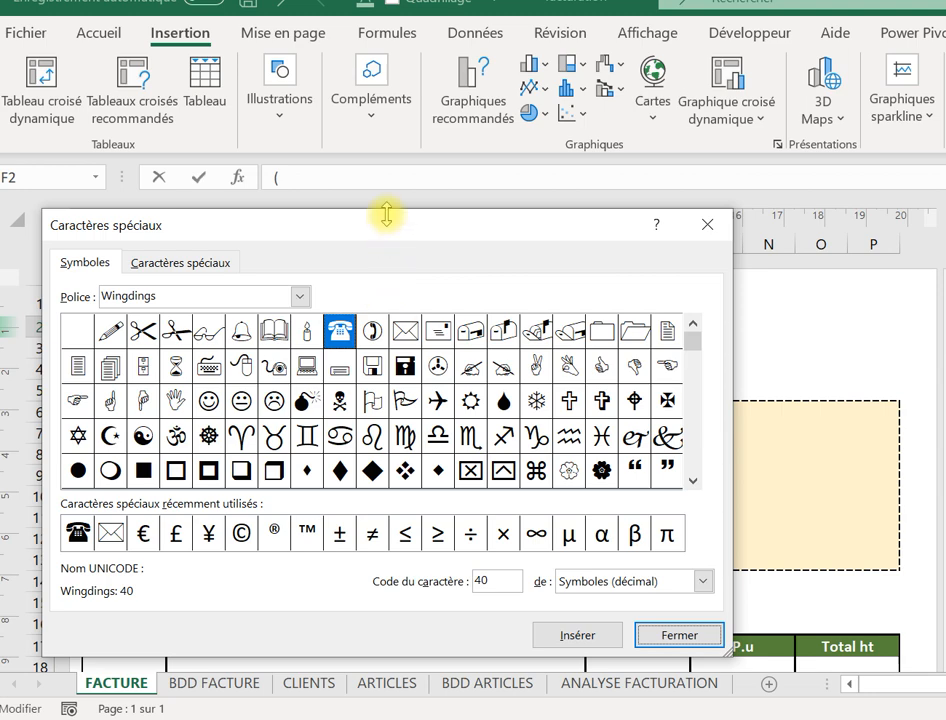
drag(386, 228, 385, 386)
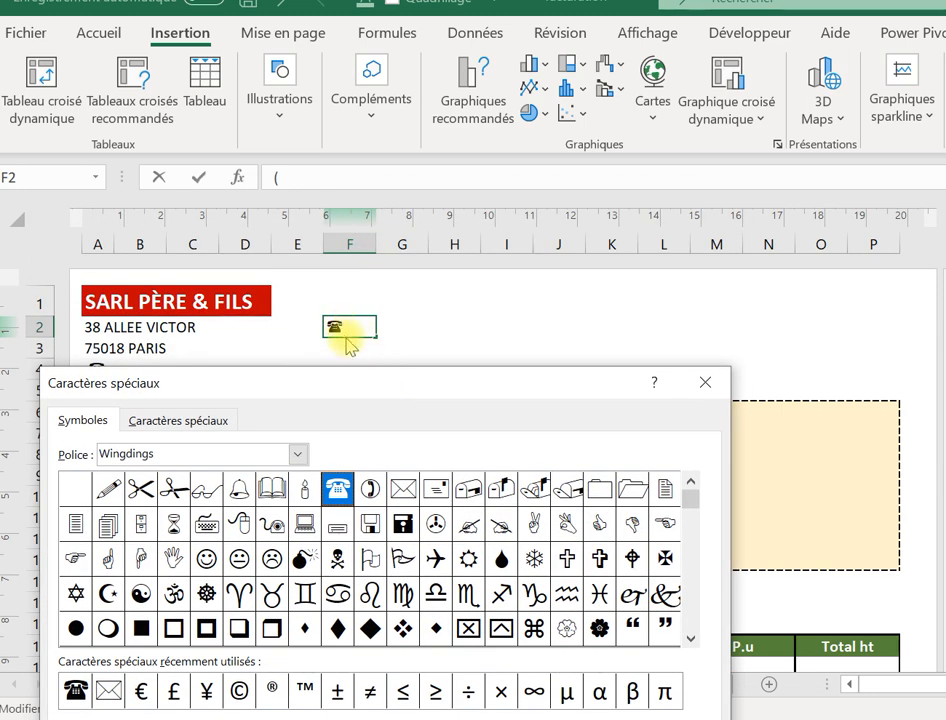
Add the Wingdings moon and envelope symbols to F2, switch the font to Webdings, and close the dialog.
click(371, 489)
click(373, 490)
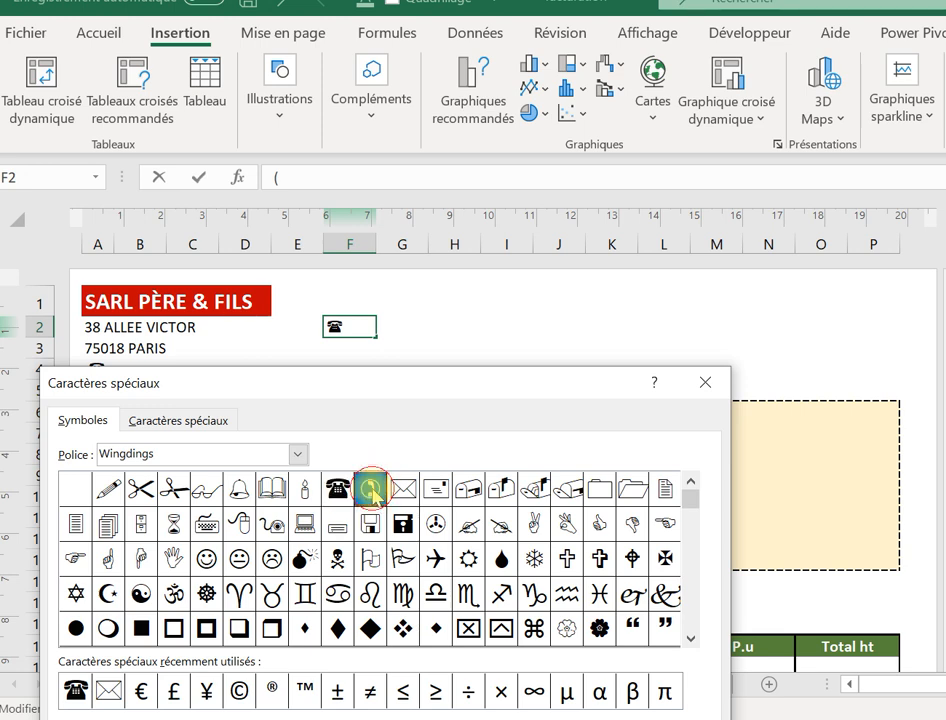
double_click(373, 490)
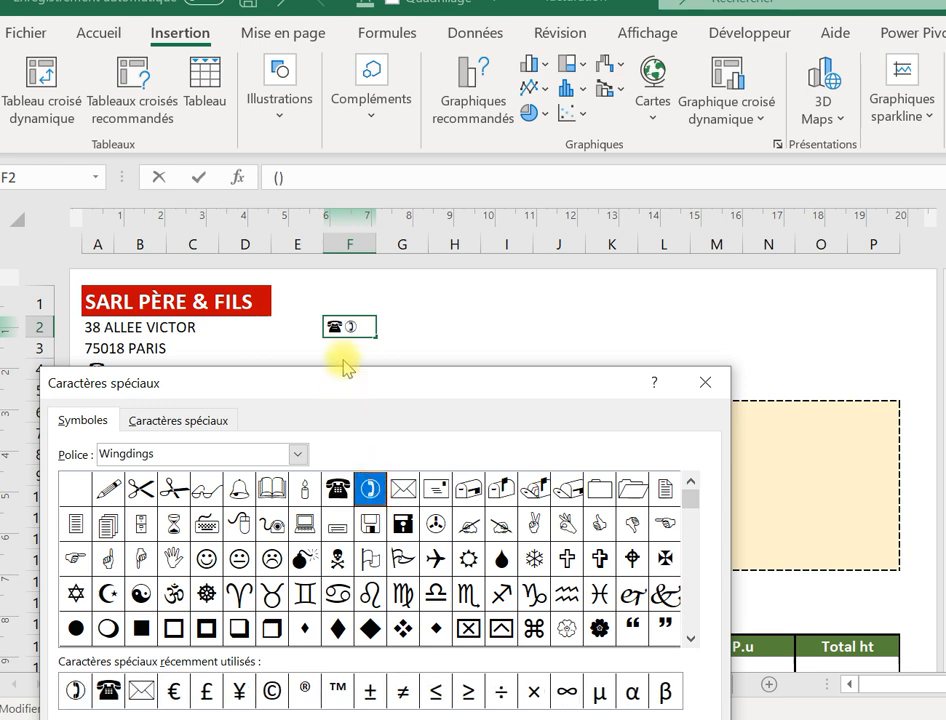
double_click(398, 486)
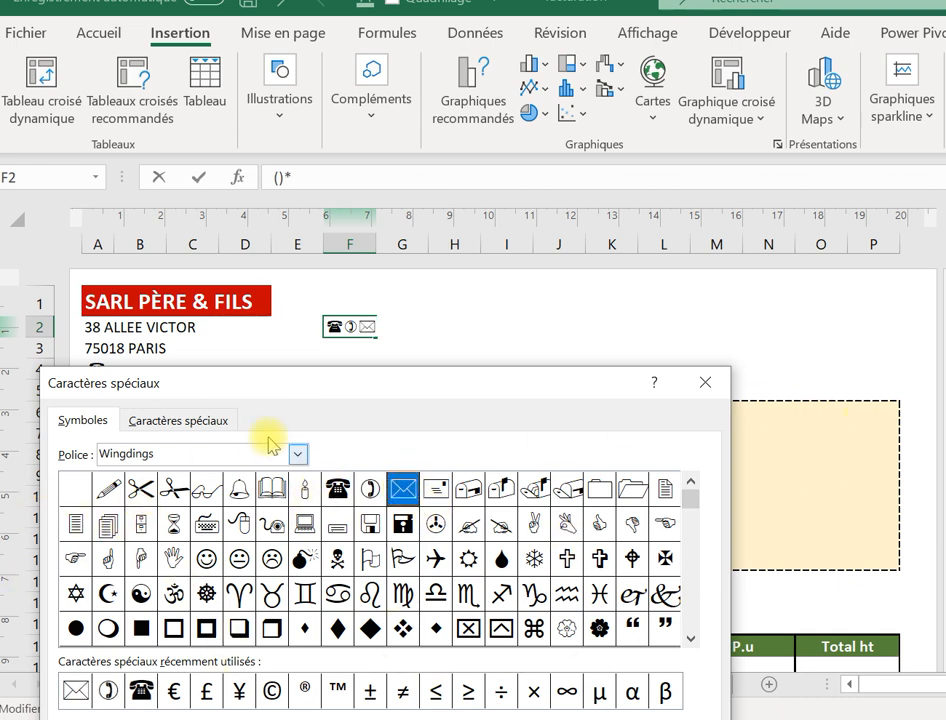
click(298, 455)
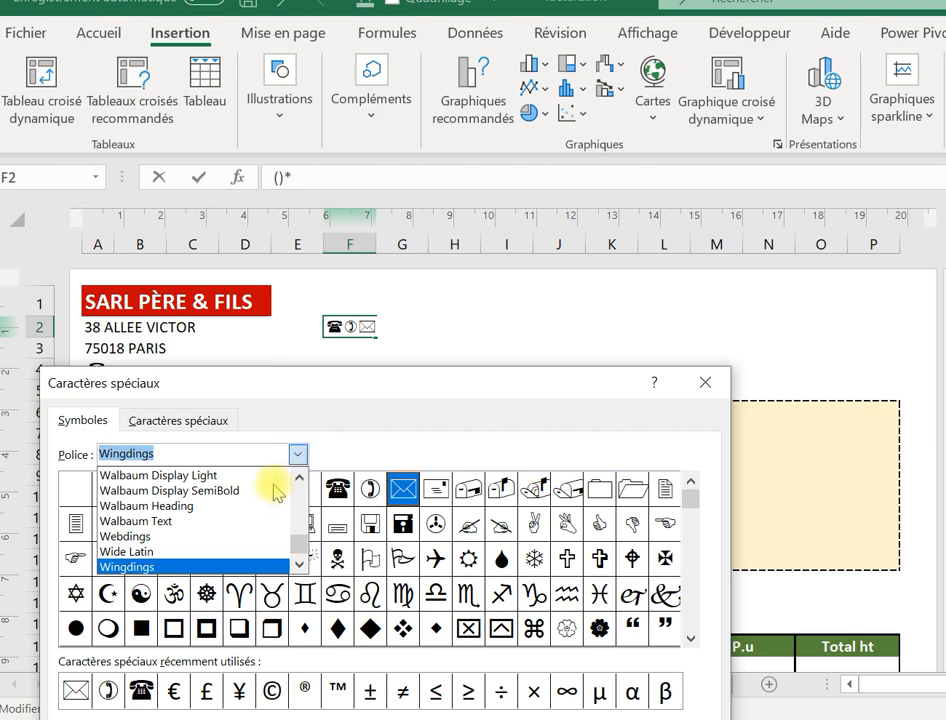
click(196, 537)
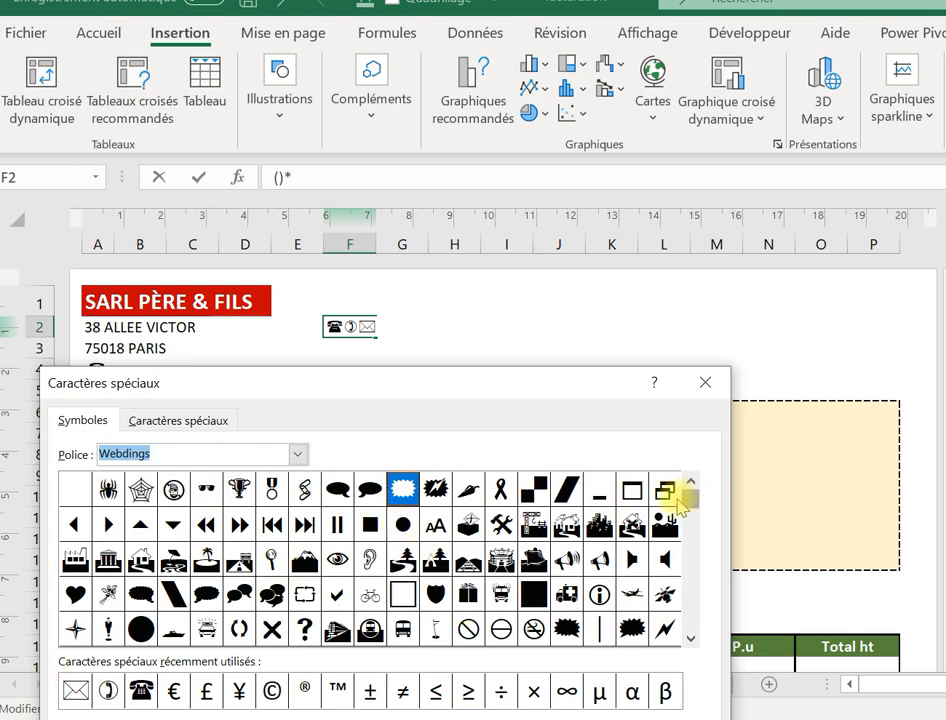
click(705, 385)
click(396, 345)
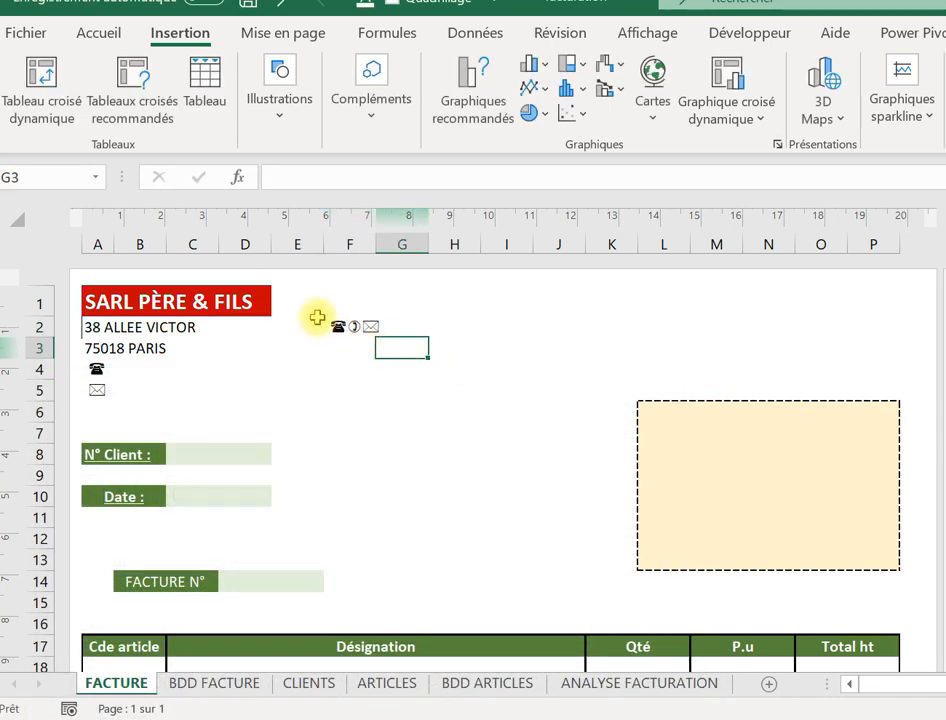
Clear the symbols from cell F2.
click(318, 326)
click(345, 326)
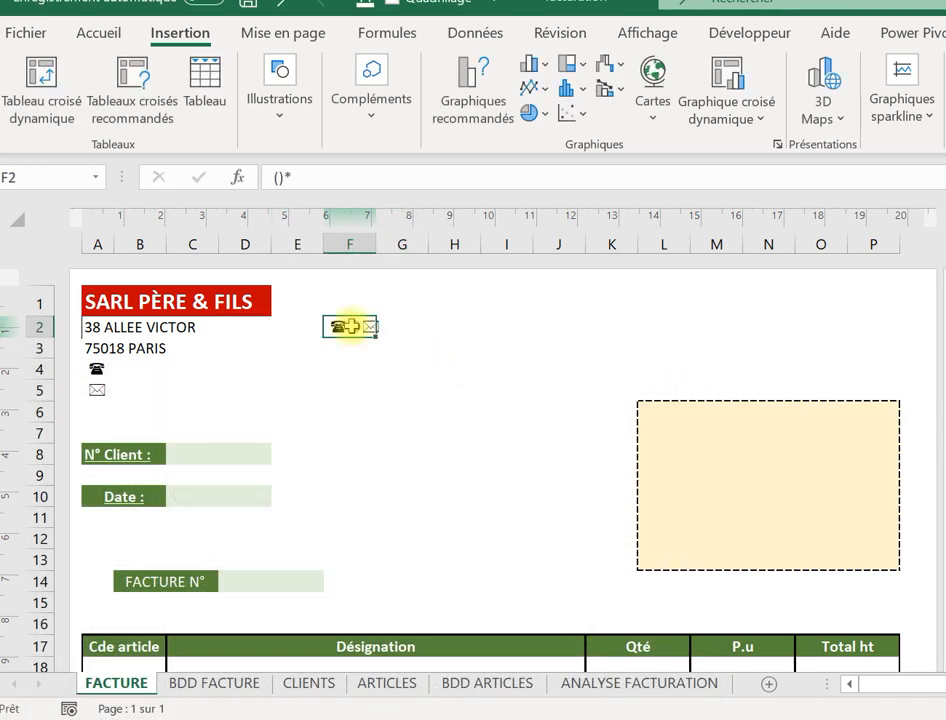
key(Delete)
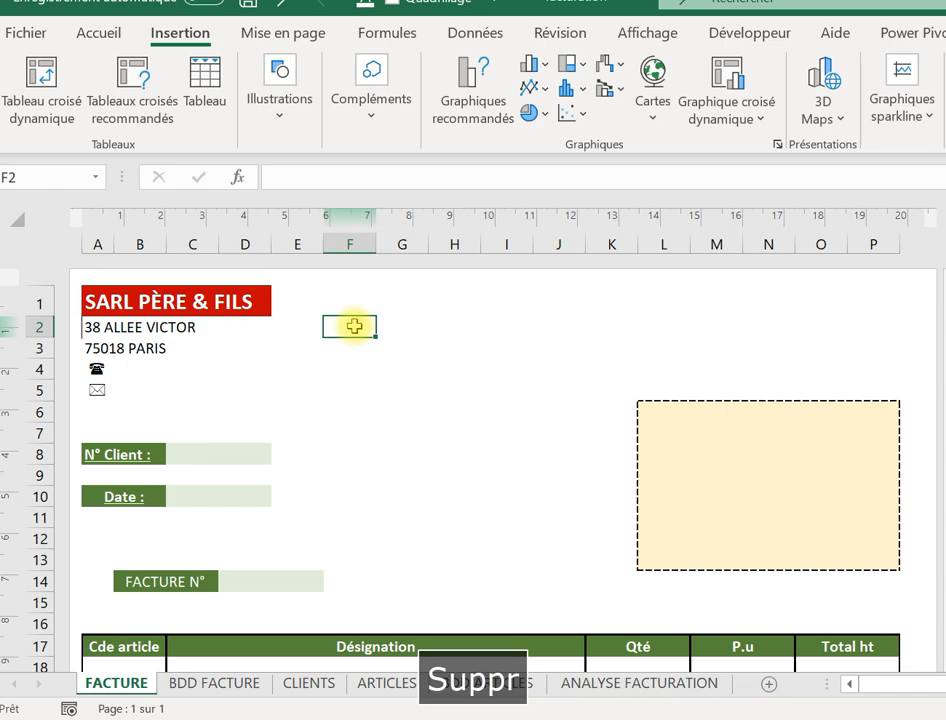
Enter the company phone number in B4, where it shows as 1E+08.
click(152, 368)
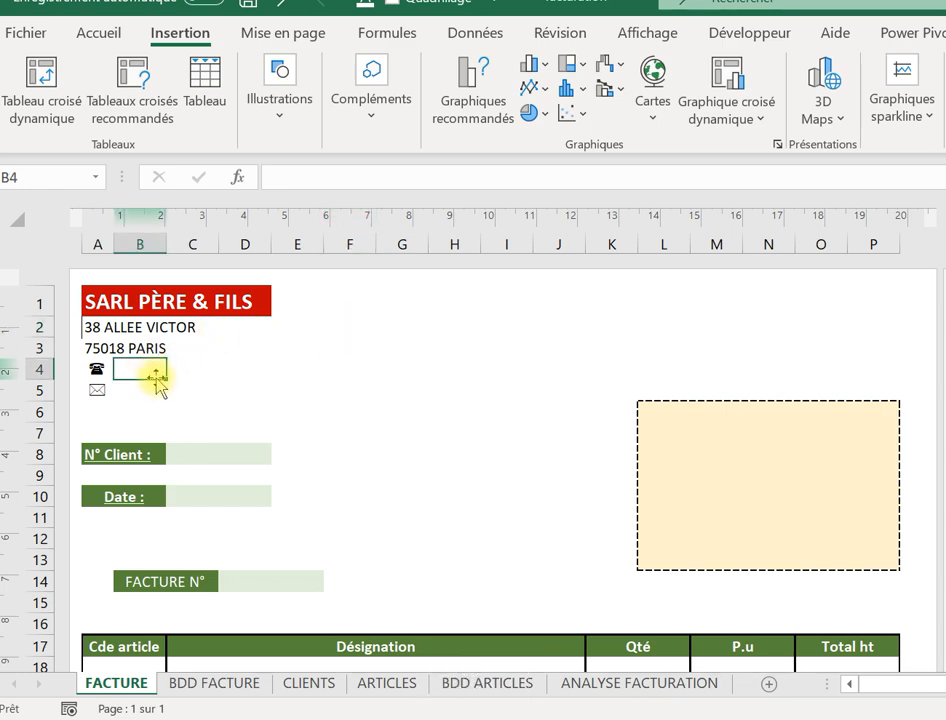
text(à&)
key(BackSpace)
key(BackSpace)
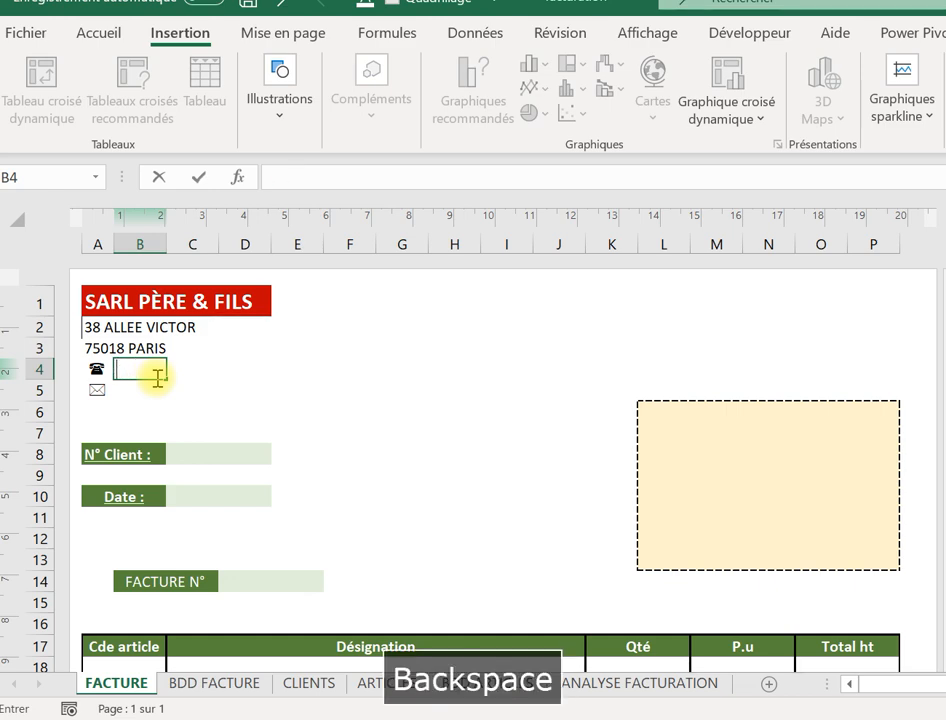
key(Caps_Lock)
text(01)
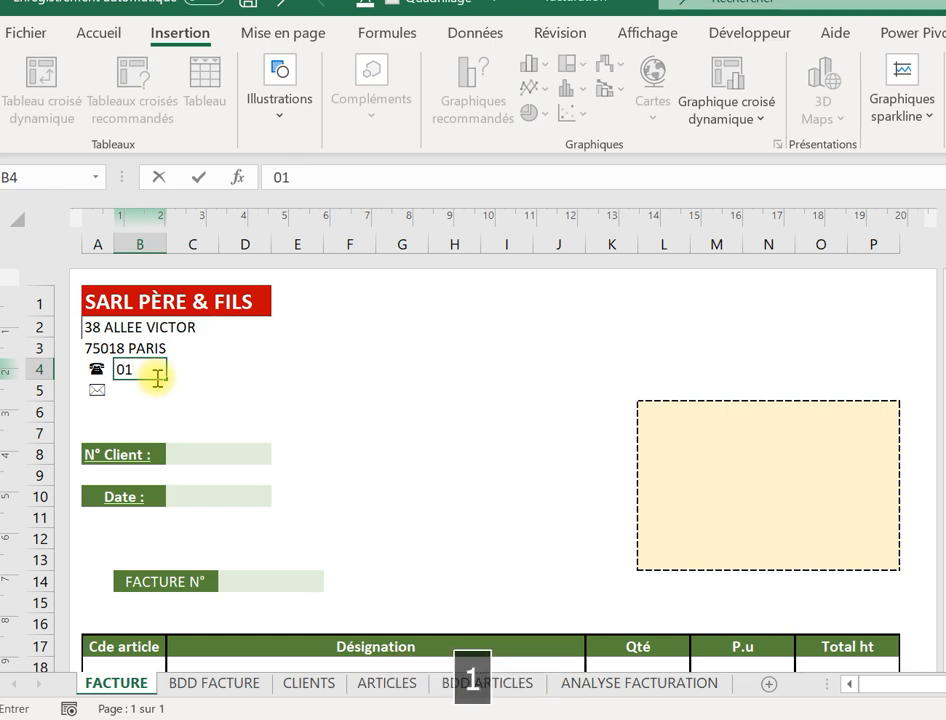
text(01010101)
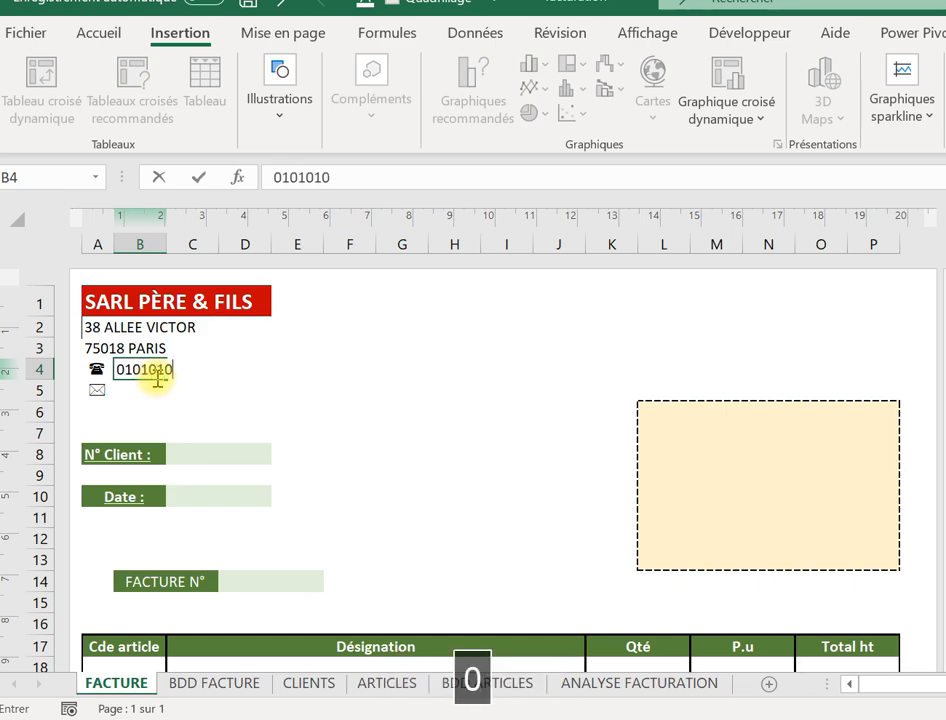
key(Return)
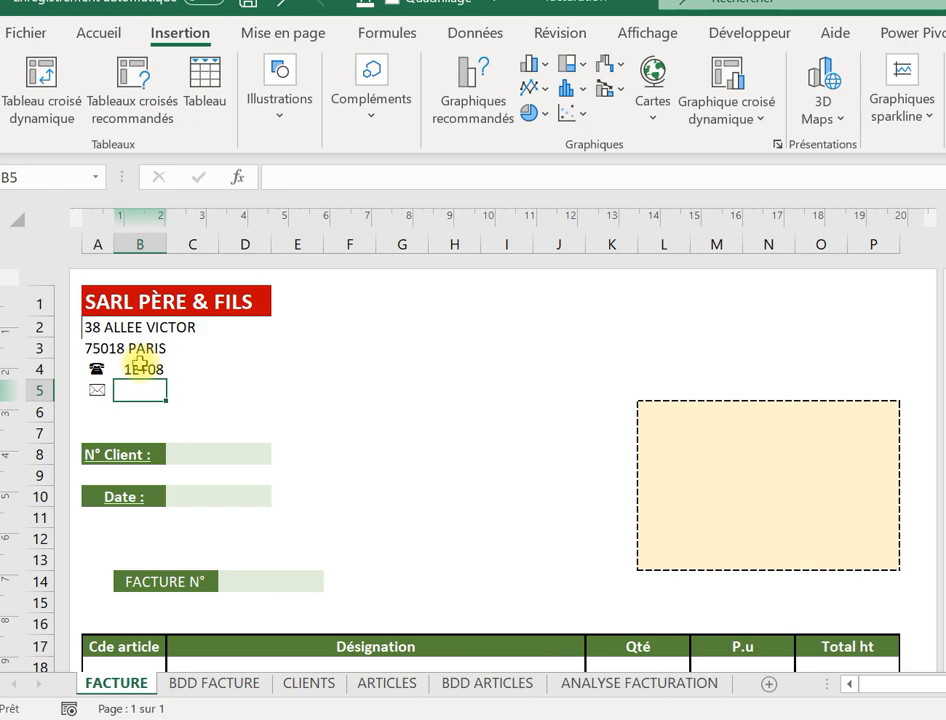
click(139, 368)
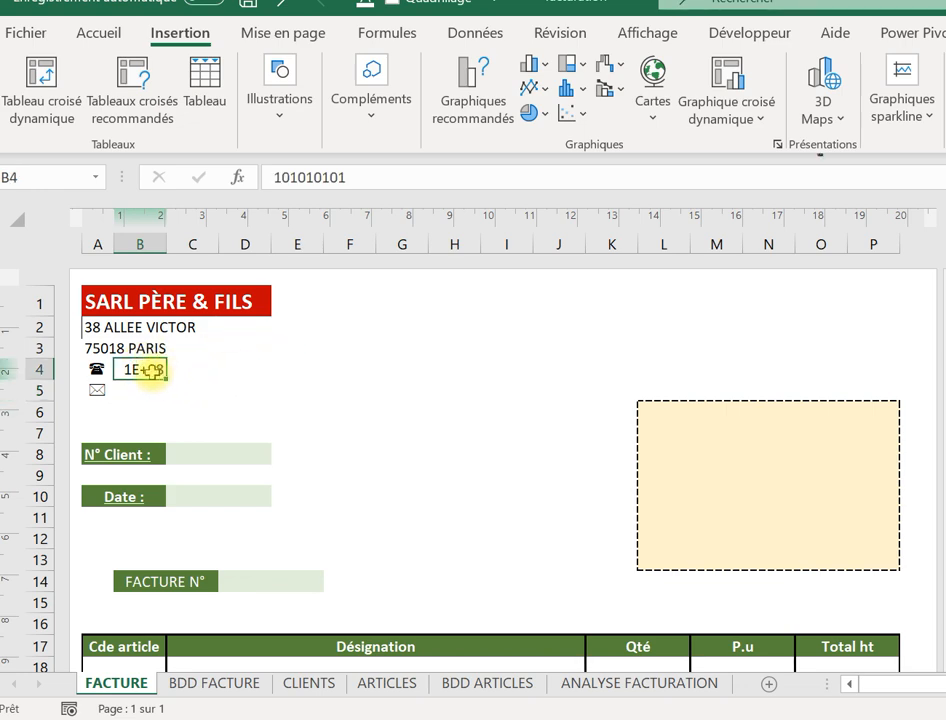
Give B4 the Spécial 'Numéro de sécurité sociale' format, so the narrow cell shows #####.
right_click(152, 374)
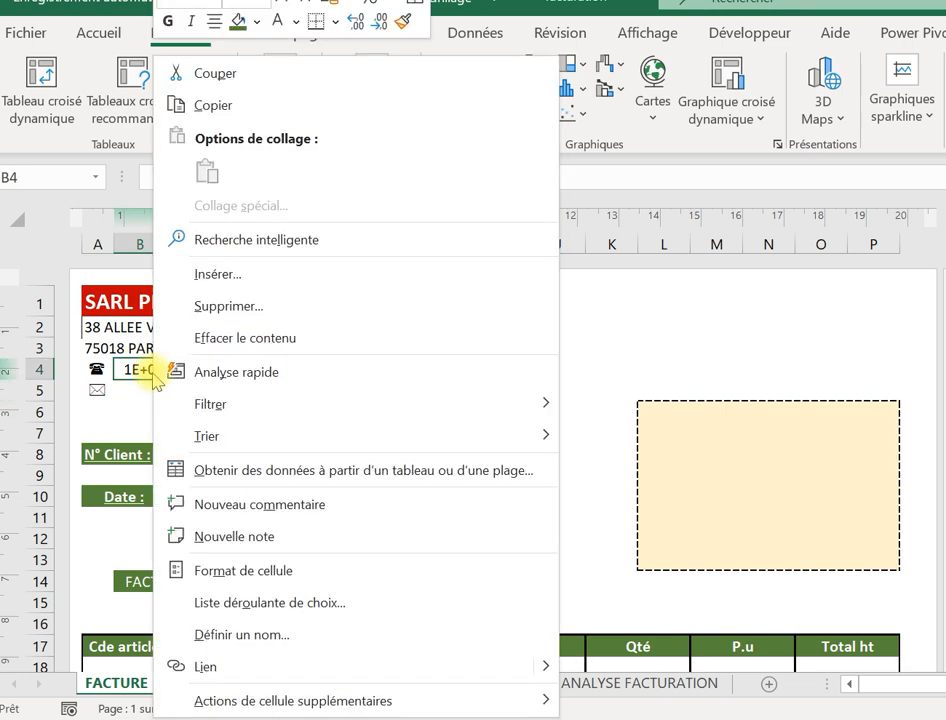
click(219, 572)
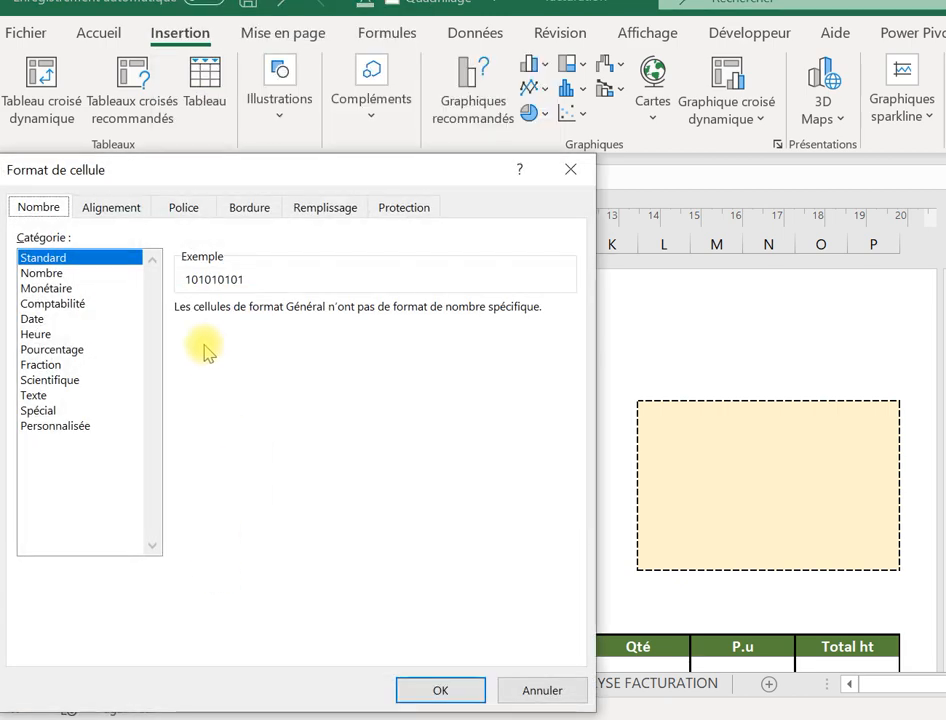
click(55, 411)
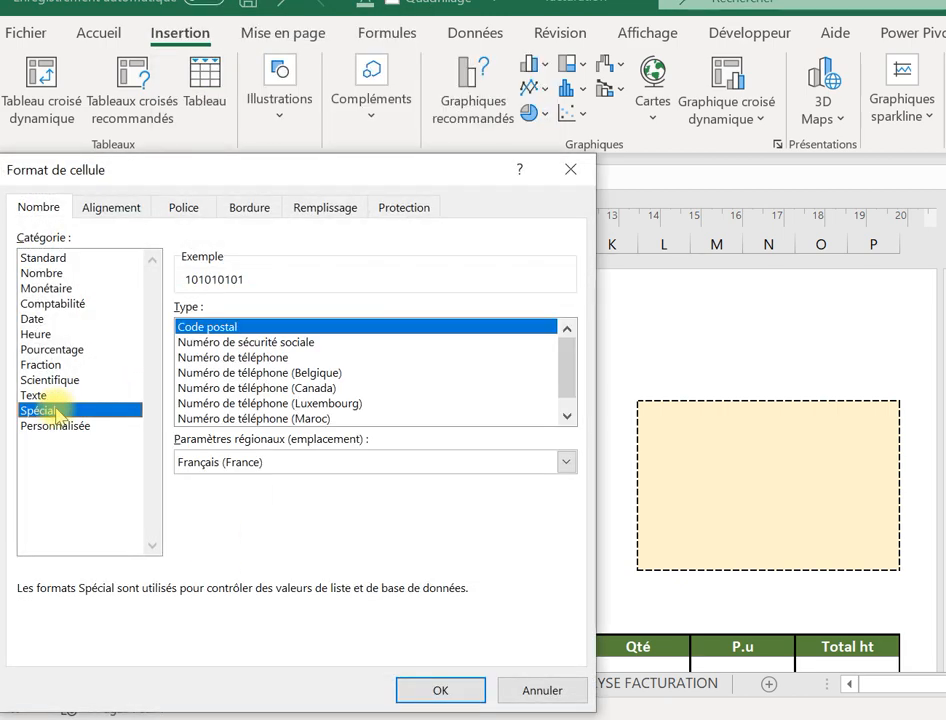
click(212, 342)
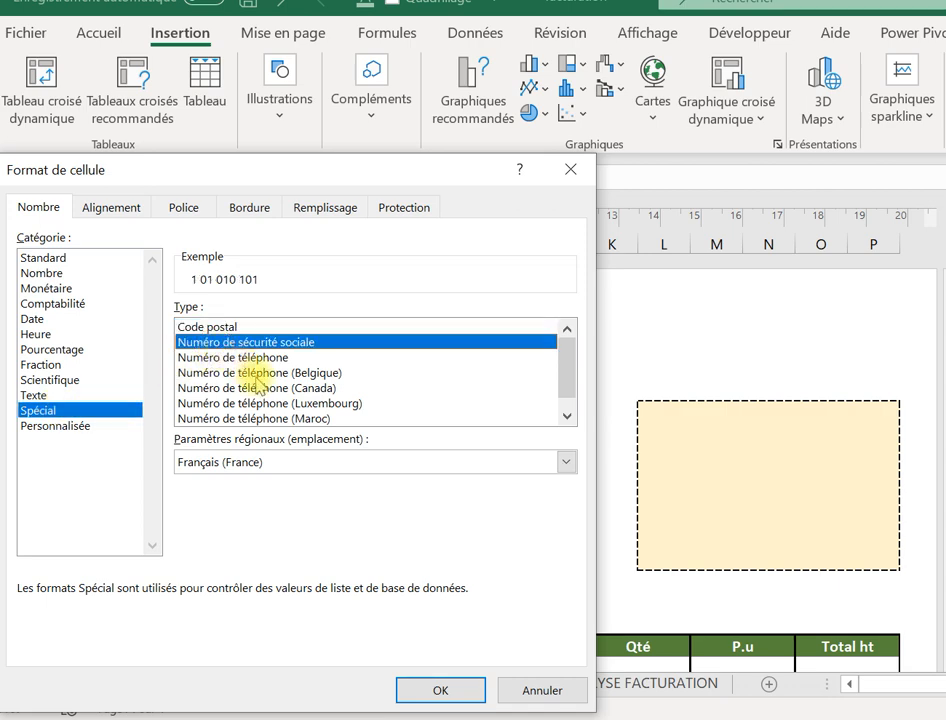
click(402, 690)
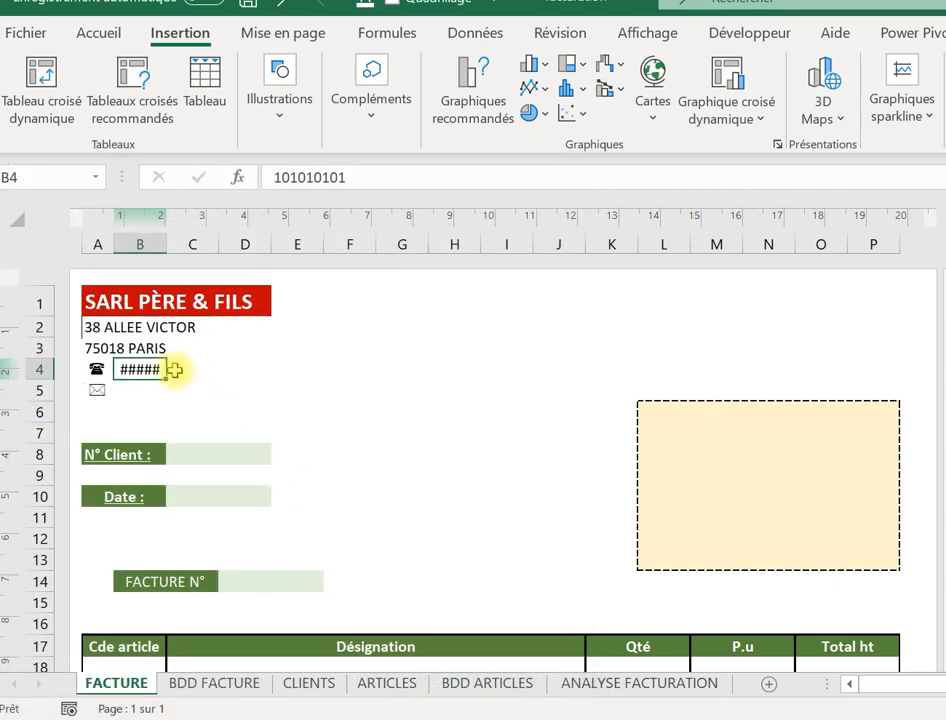
click(170, 397)
click(129, 368)
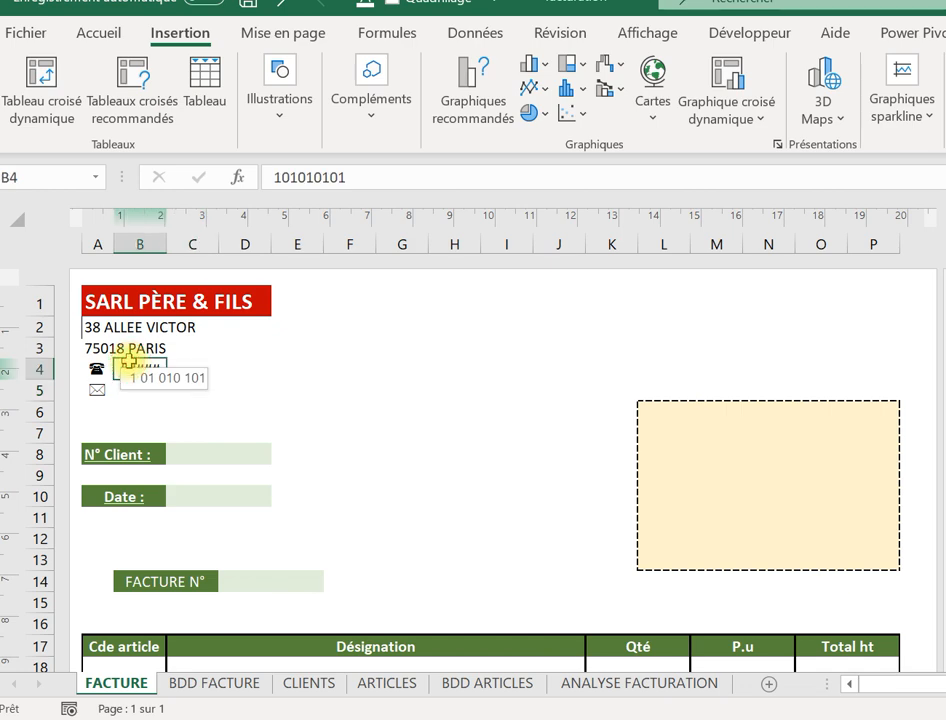
drag(129, 364, 210, 362)
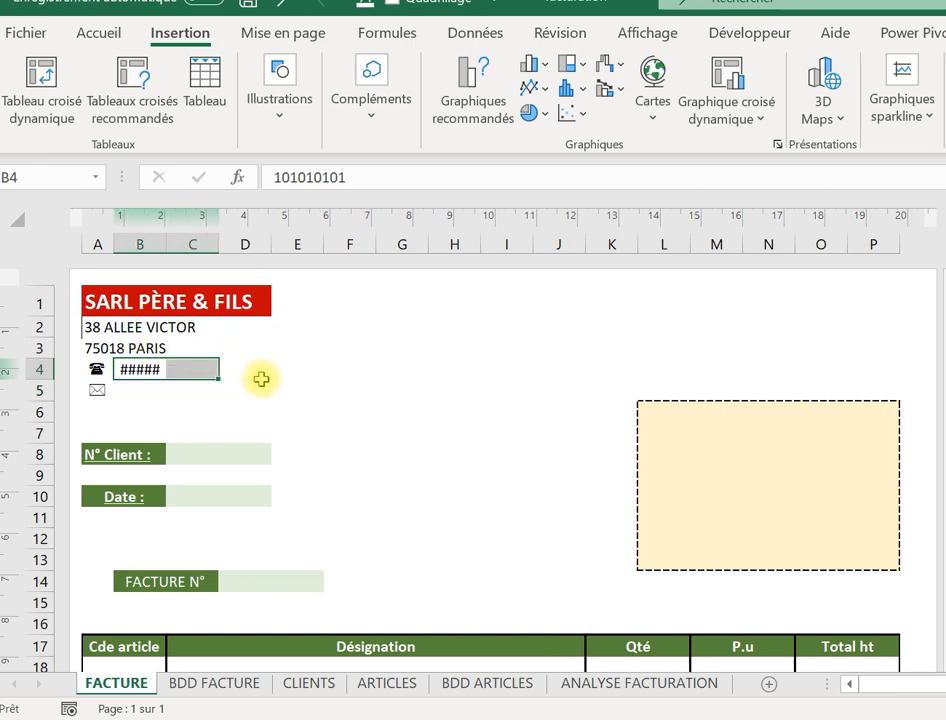
click(255, 370)
click(137, 368)
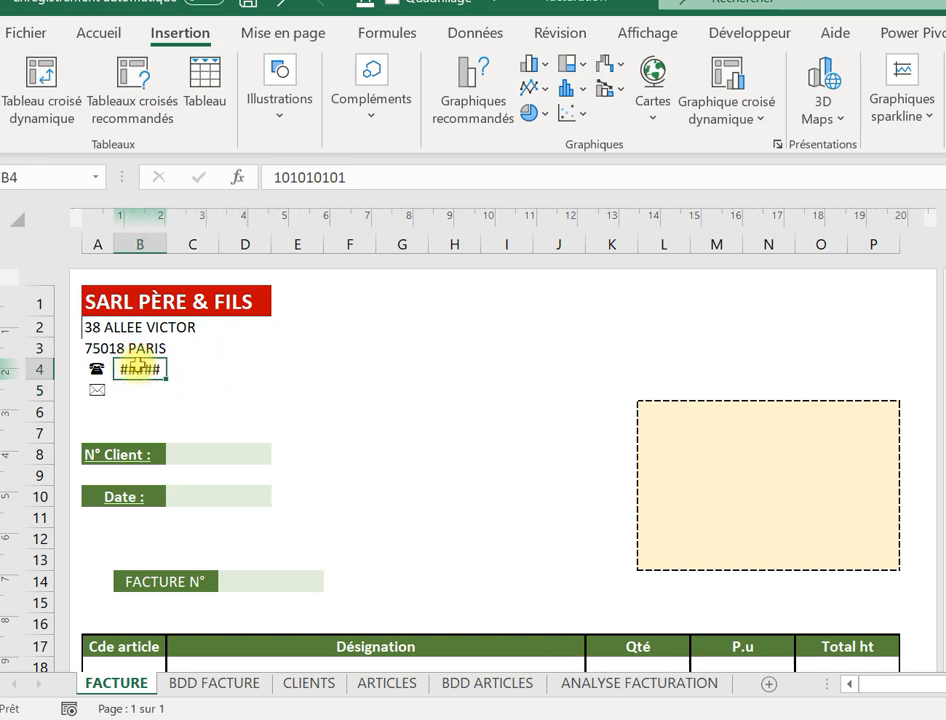
Merge and centre cells B4 to D4.
drag(137, 368, 262, 369)
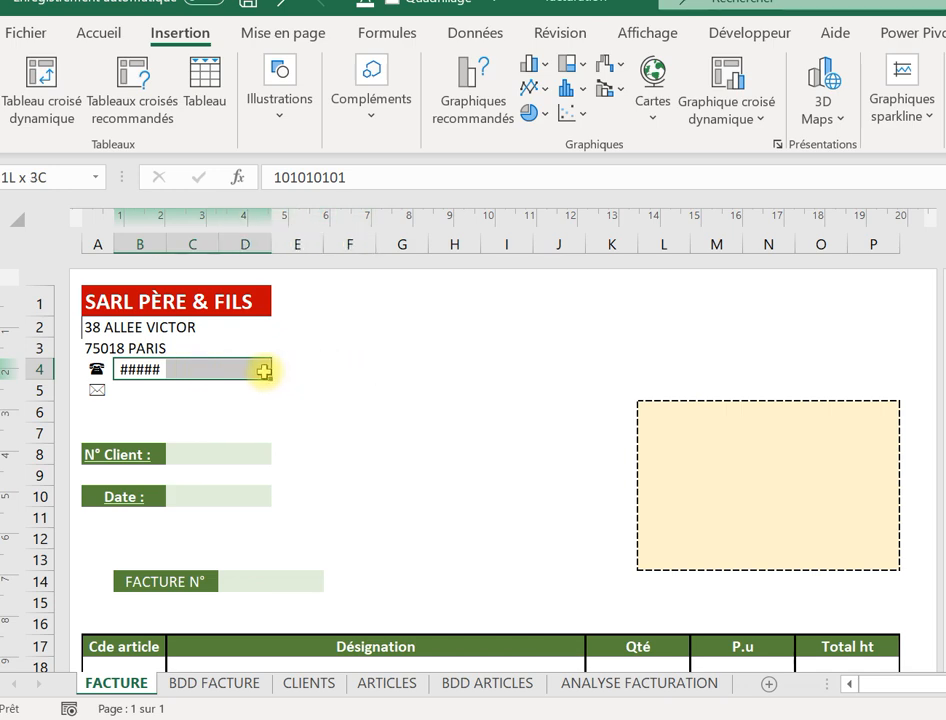
click(115, 35)
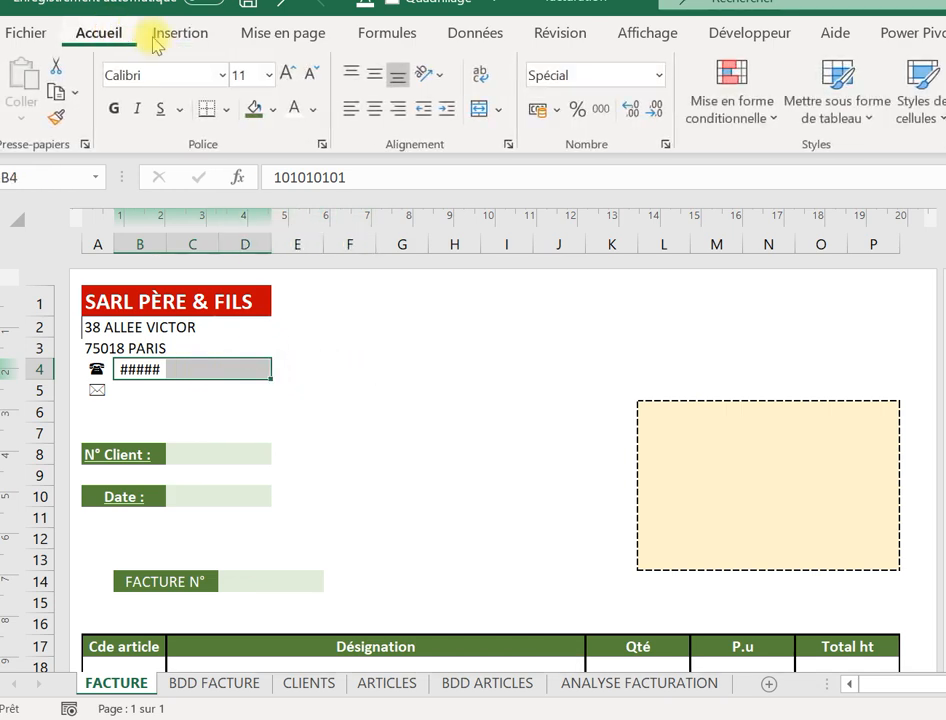
click(477, 112)
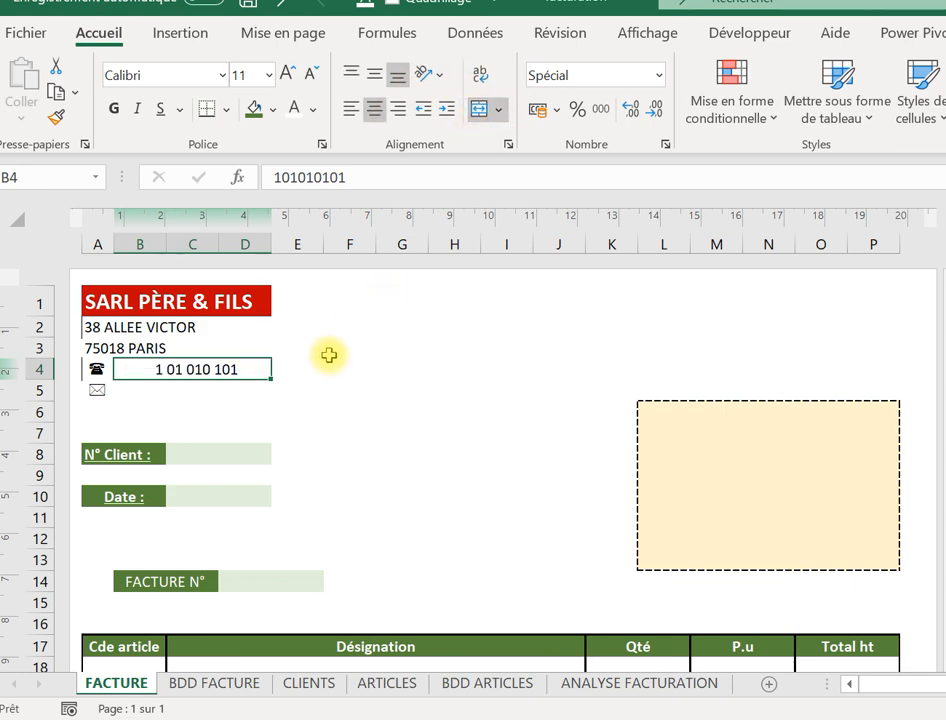
Edit the phone number in the merged B4 so it displays in full.
click(292, 391)
click(182, 370)
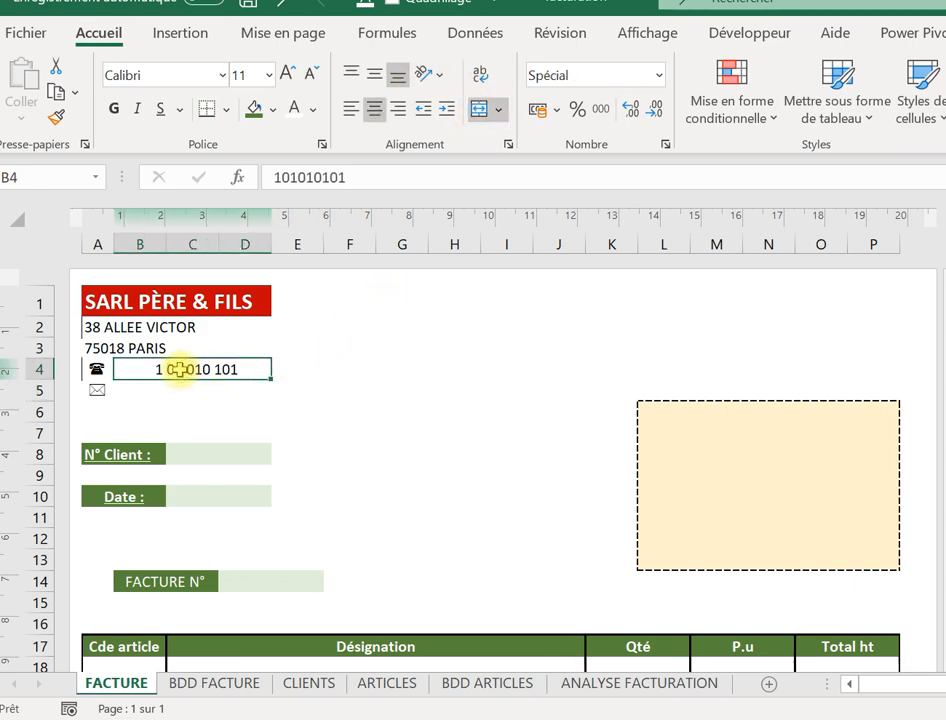
click(269, 174)
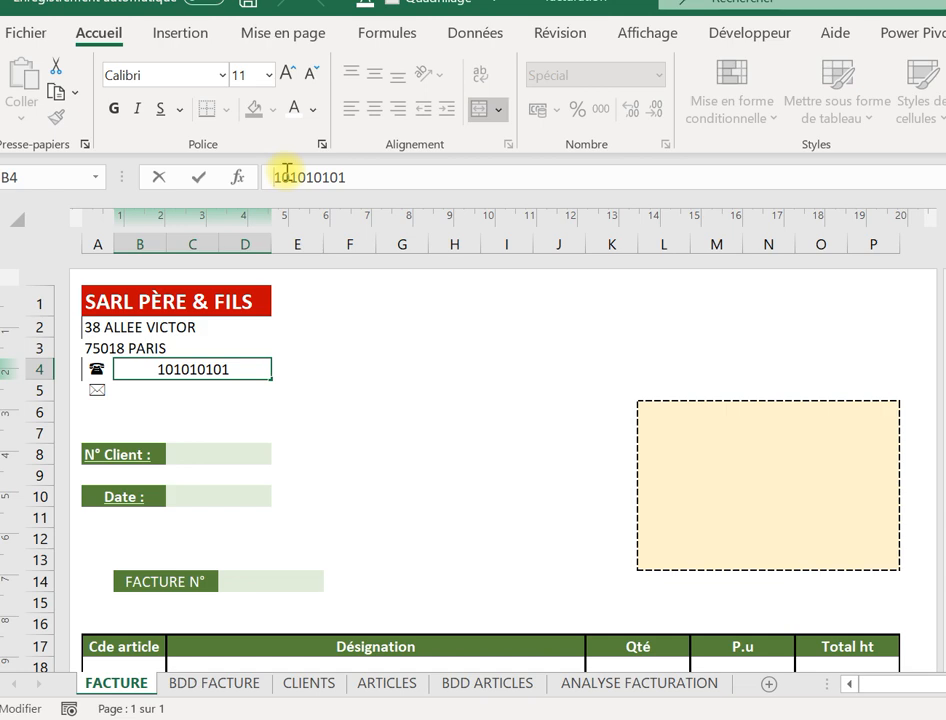
text(0)
key(Return)
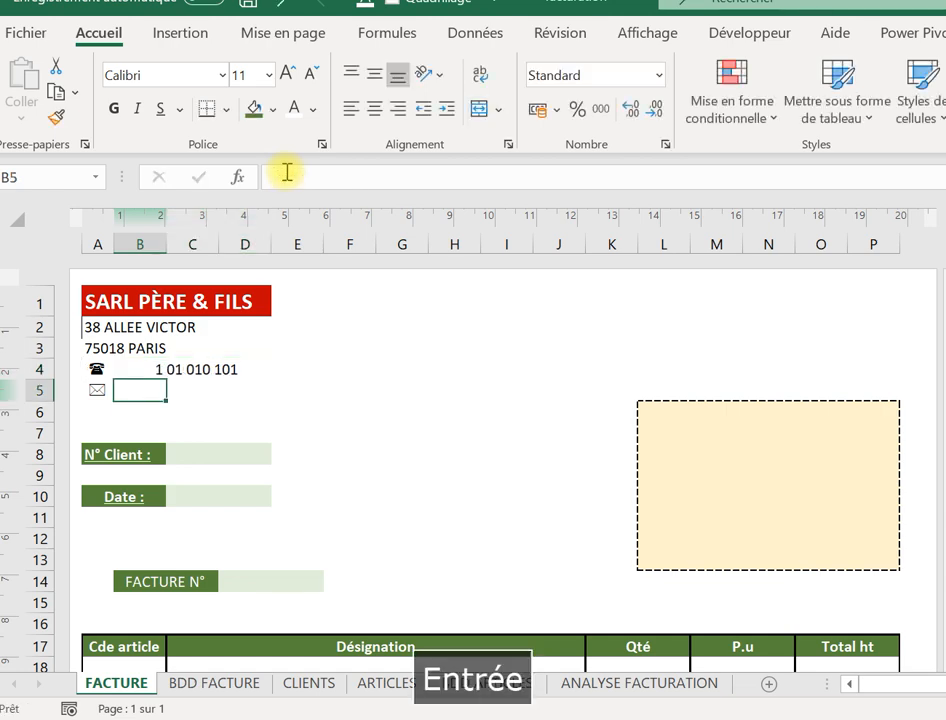
click(228, 366)
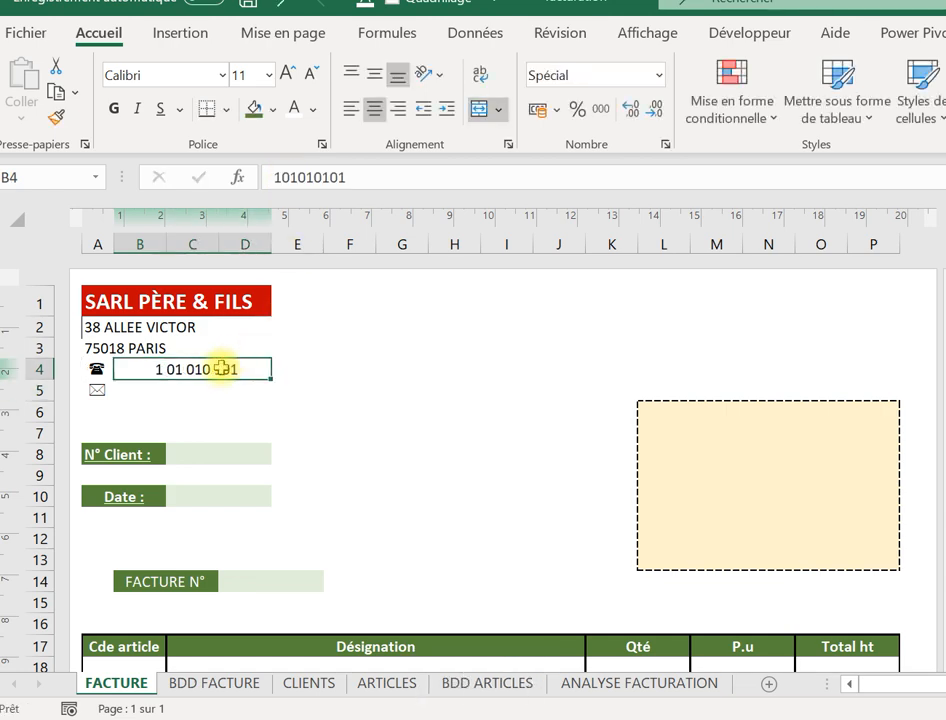
right_click(220, 368)
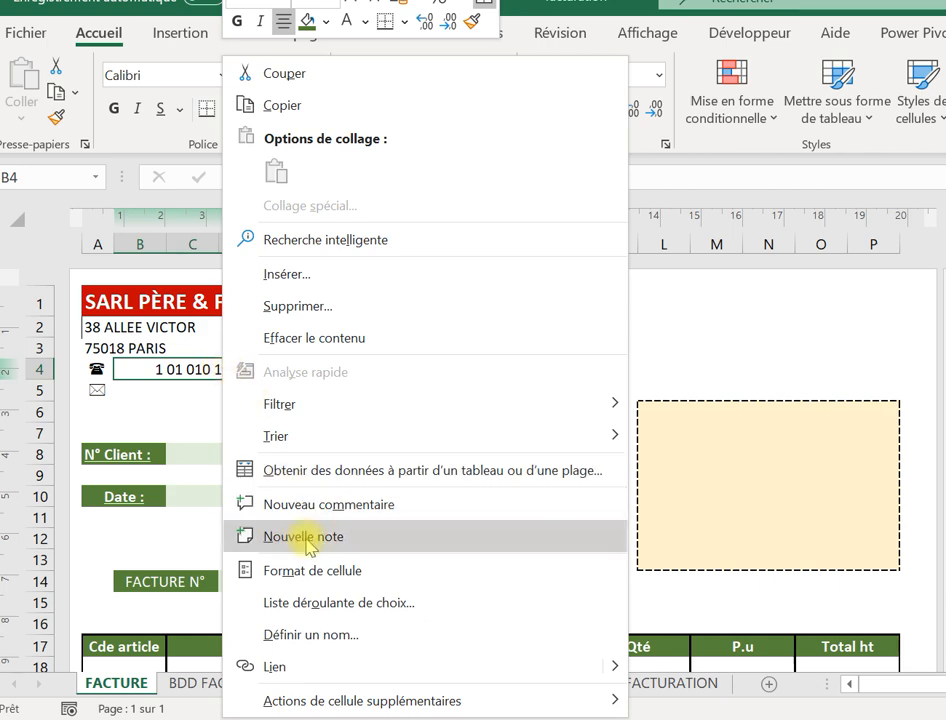
Replace the company phone number in B4 with a new number.
click(129, 401)
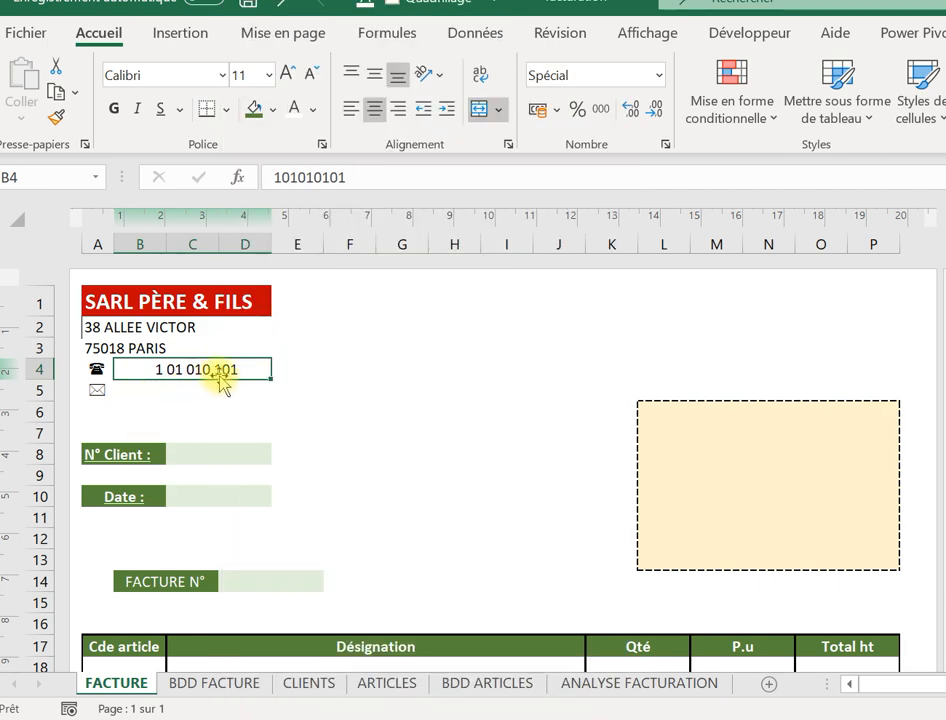
text(0101)
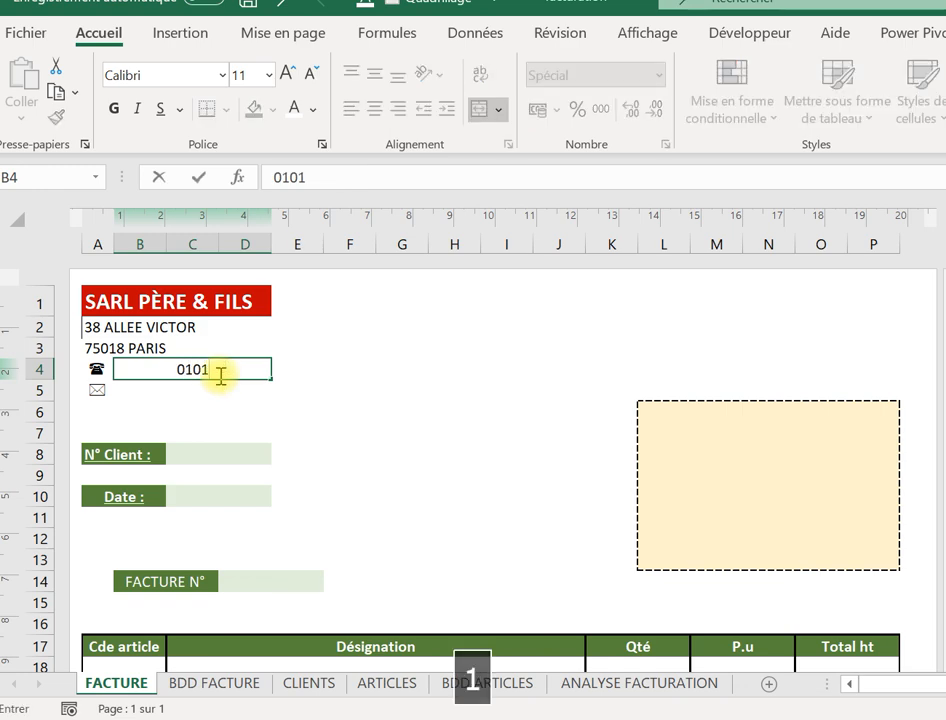
text(010150)
key(Return)
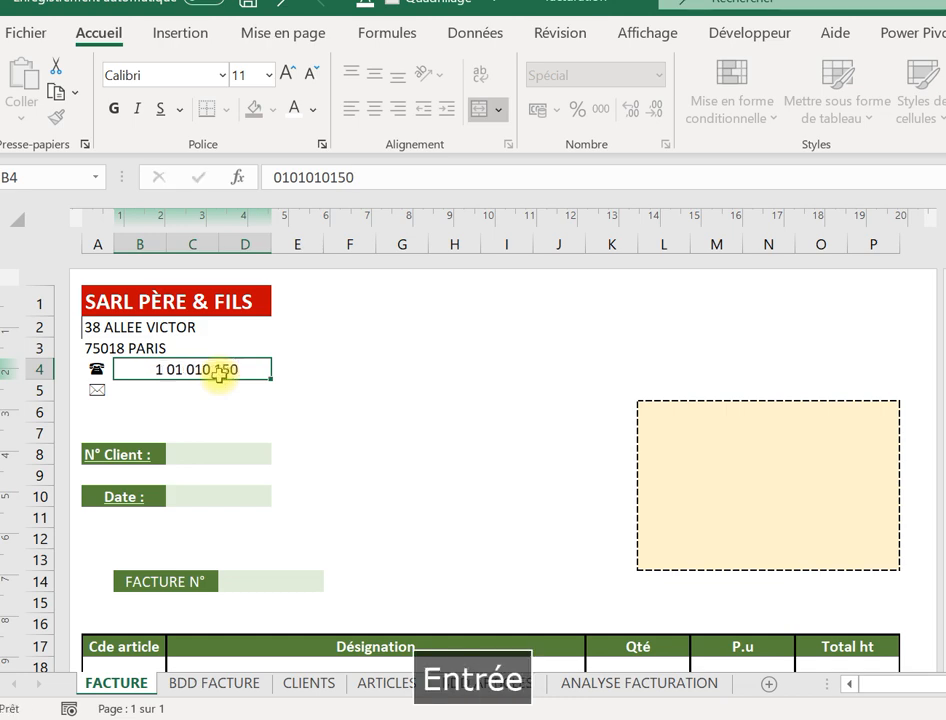
Apply the Spécial 'Numéro de téléphone' format to B4, grouping the digits in pairs.
click(218, 372)
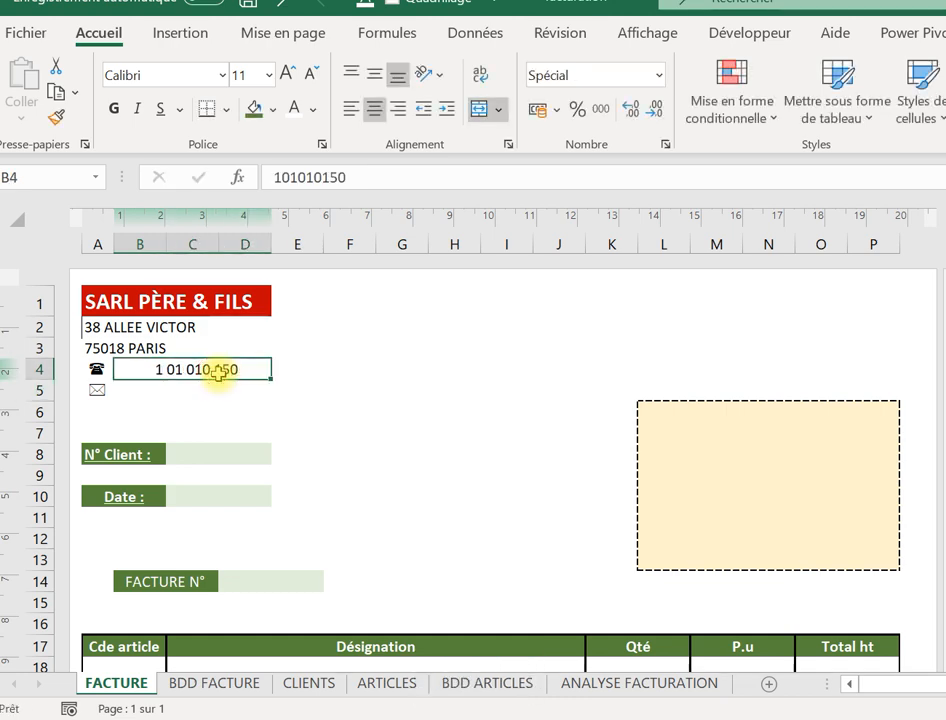
right_click(222, 370)
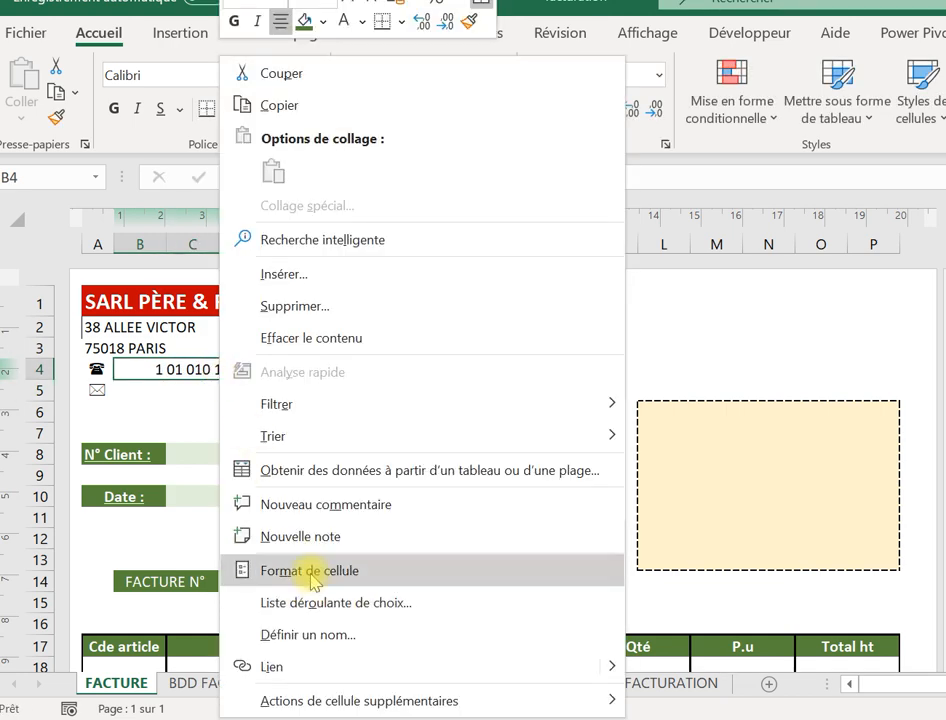
click(312, 570)
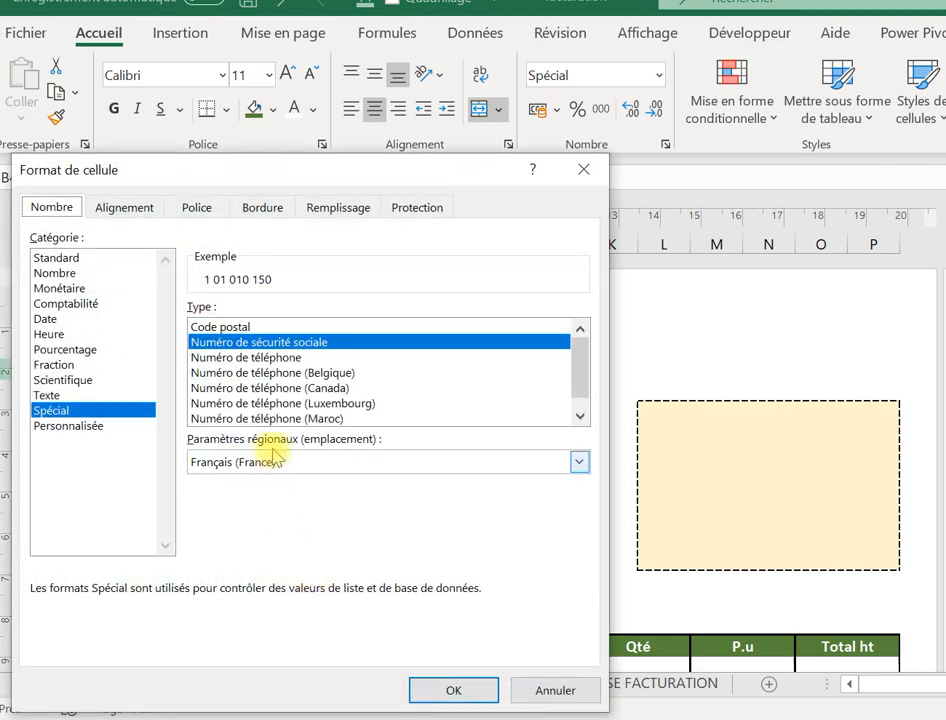
click(272, 358)
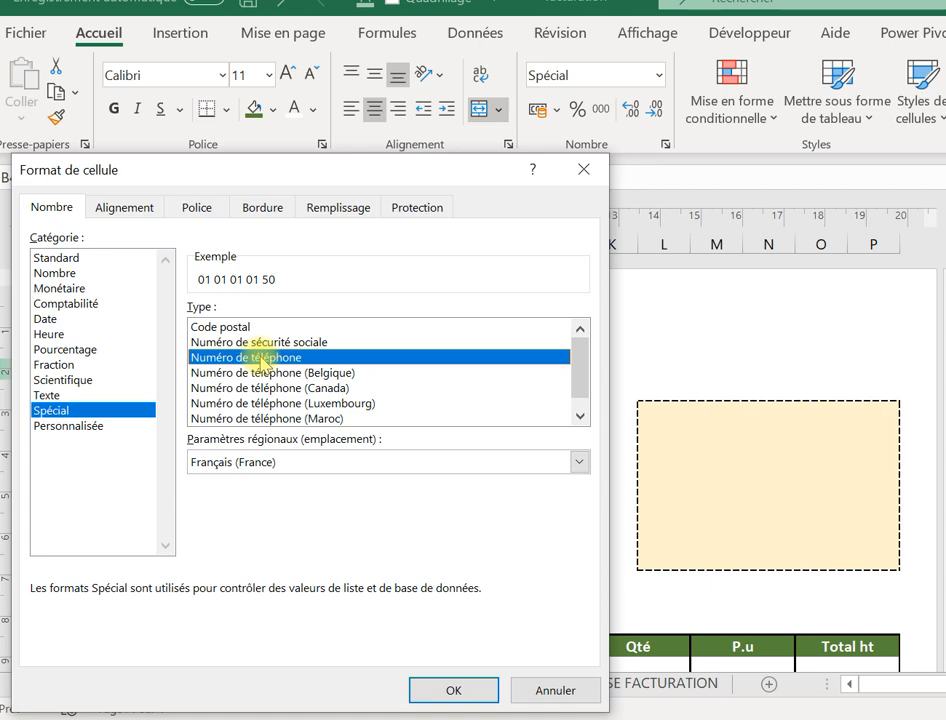
click(428, 686)
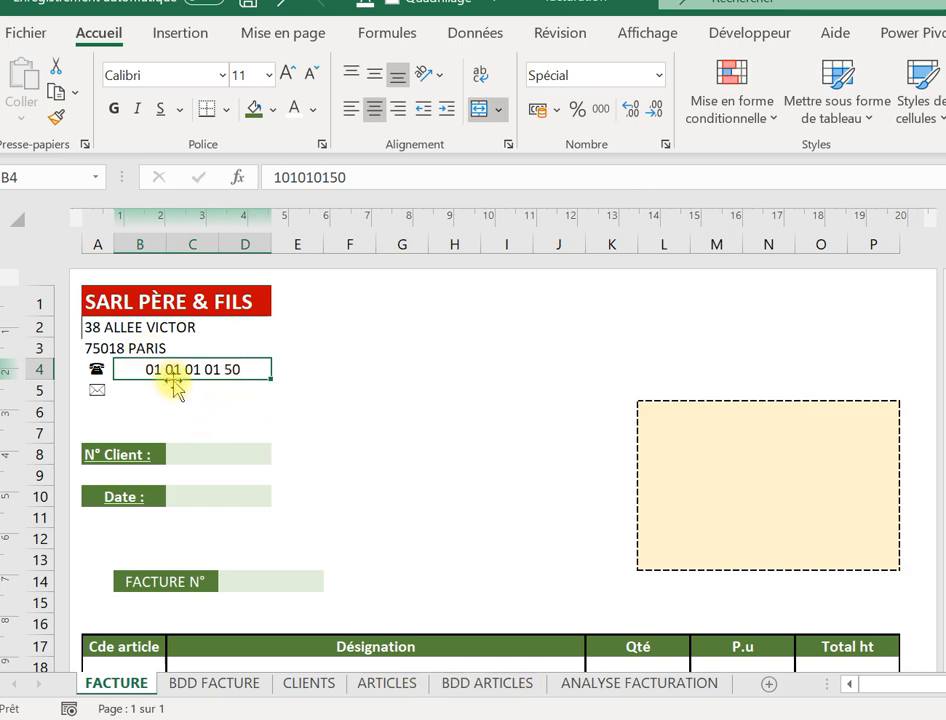
Retype the company e-mail address in B5 with a correct .com ending so it becomes a link.
click(171, 392)
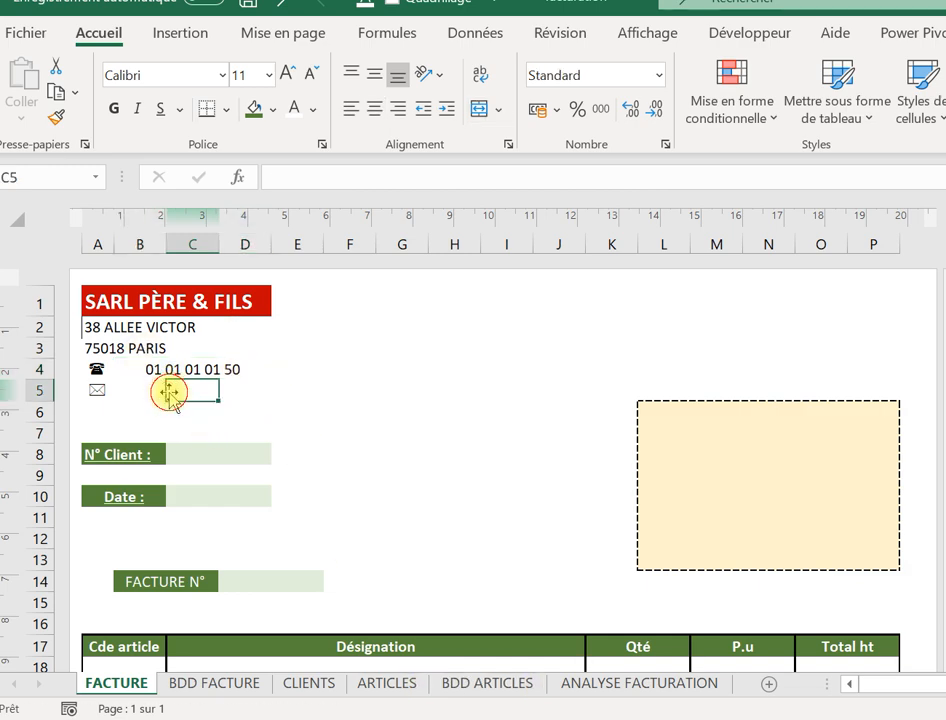
click(140, 386)
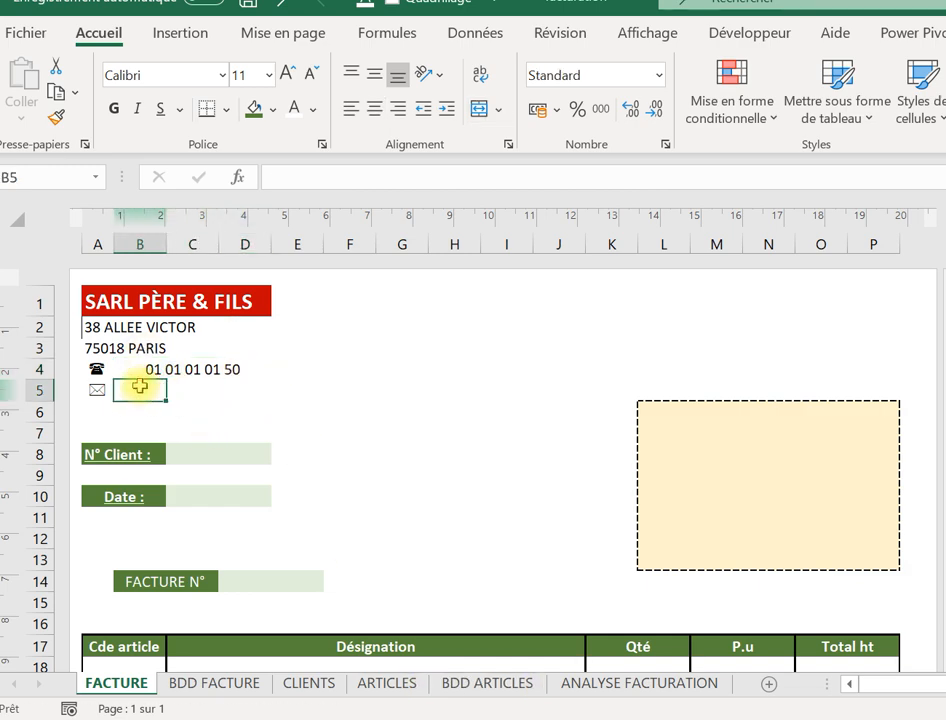
text(PERE)
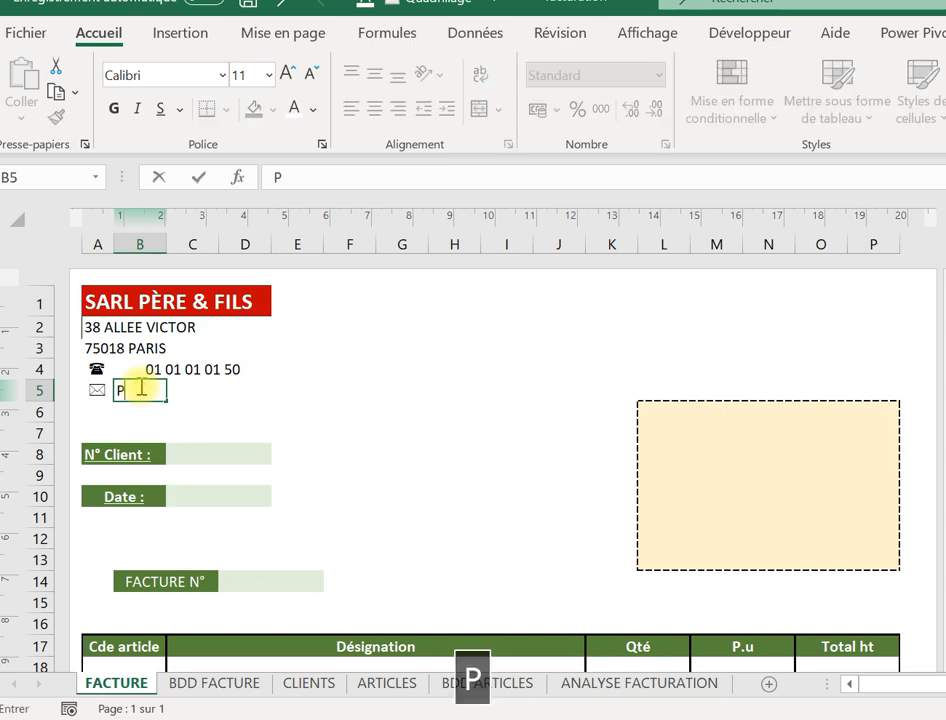
key(BackSpace)
key(BackSpace)
key(BackSpace)
key(BackSpace)
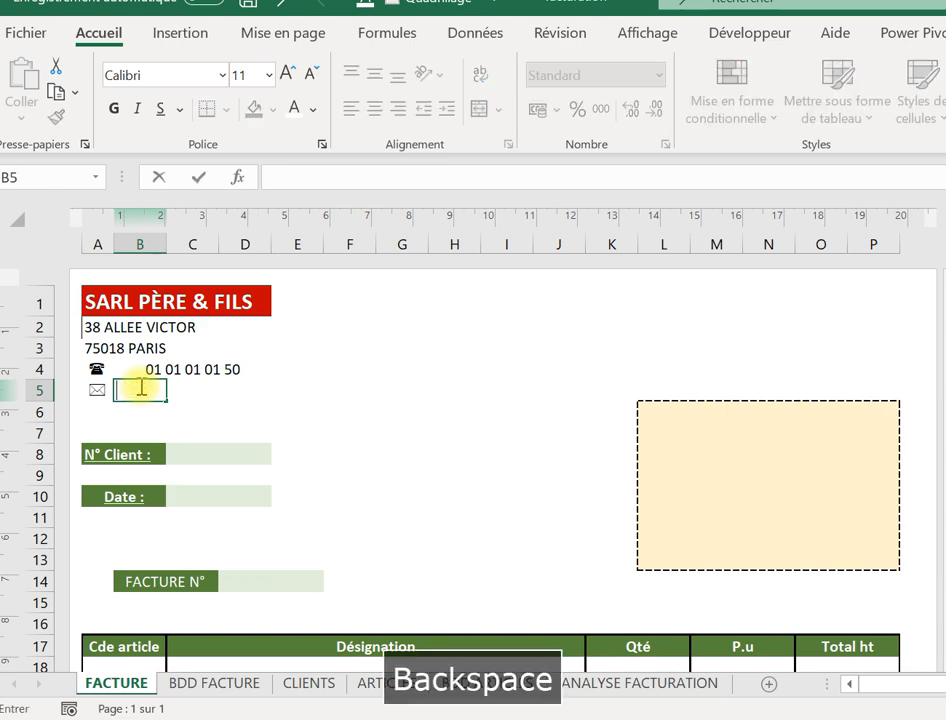
key(Caps_Lock)
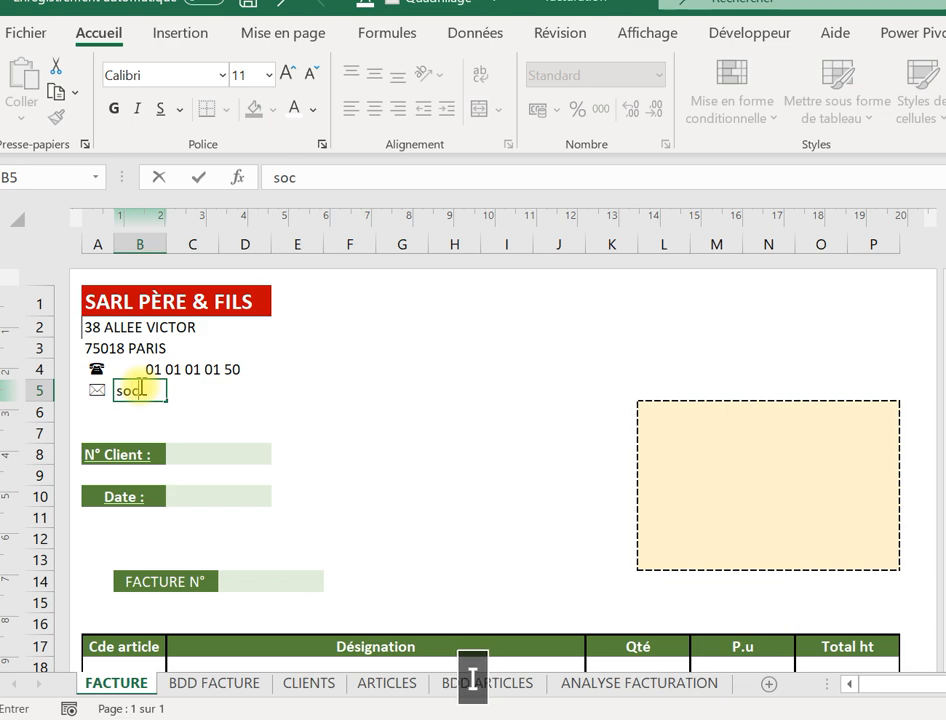
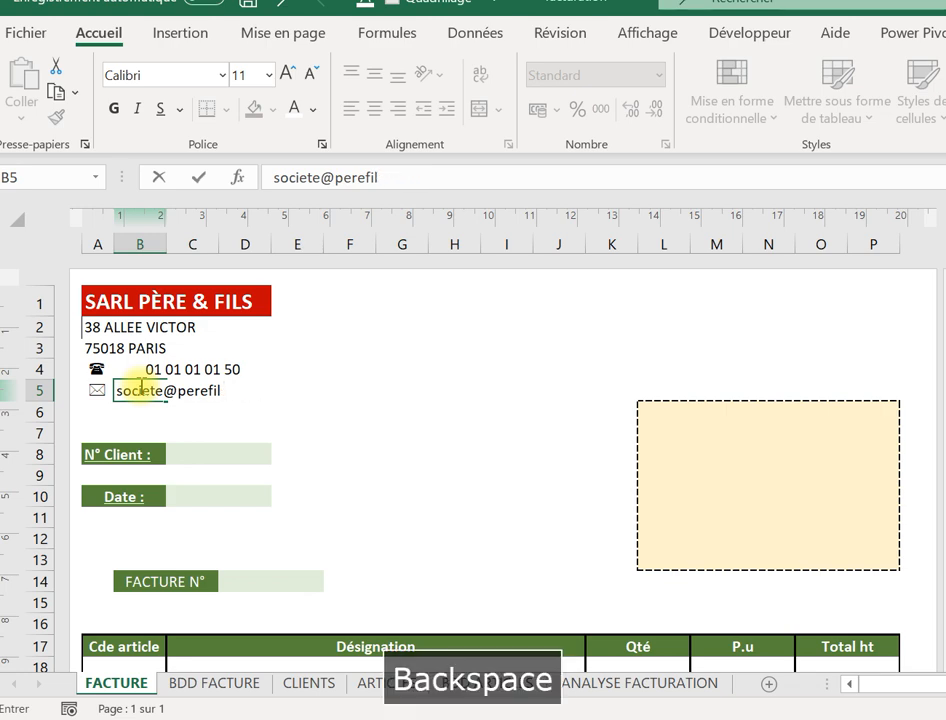
key(Caps_Lock)
key(Caps_Lock)
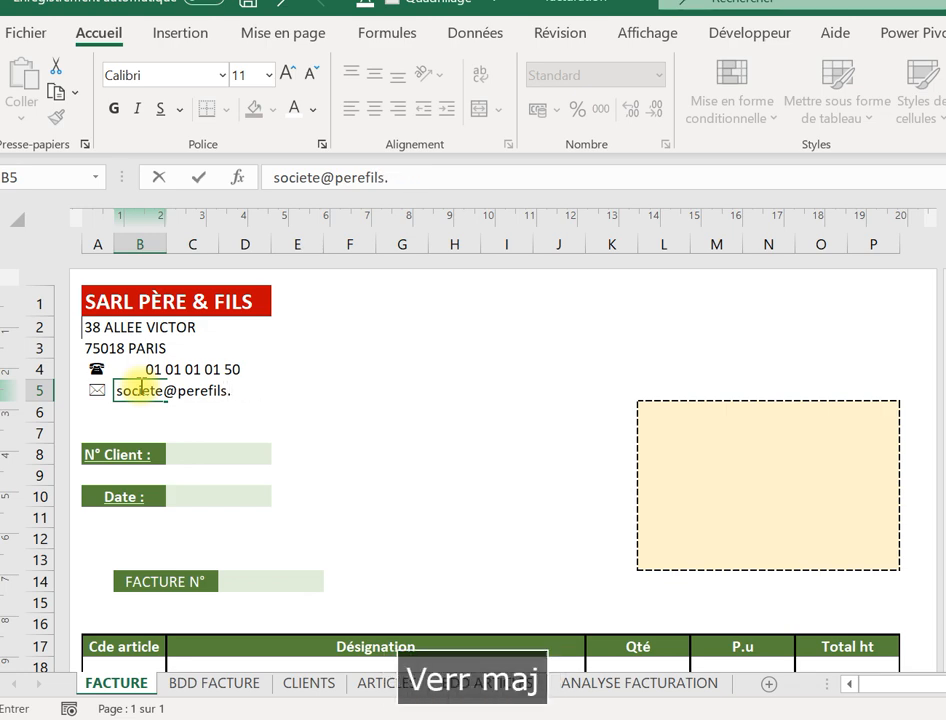
key(Tab)
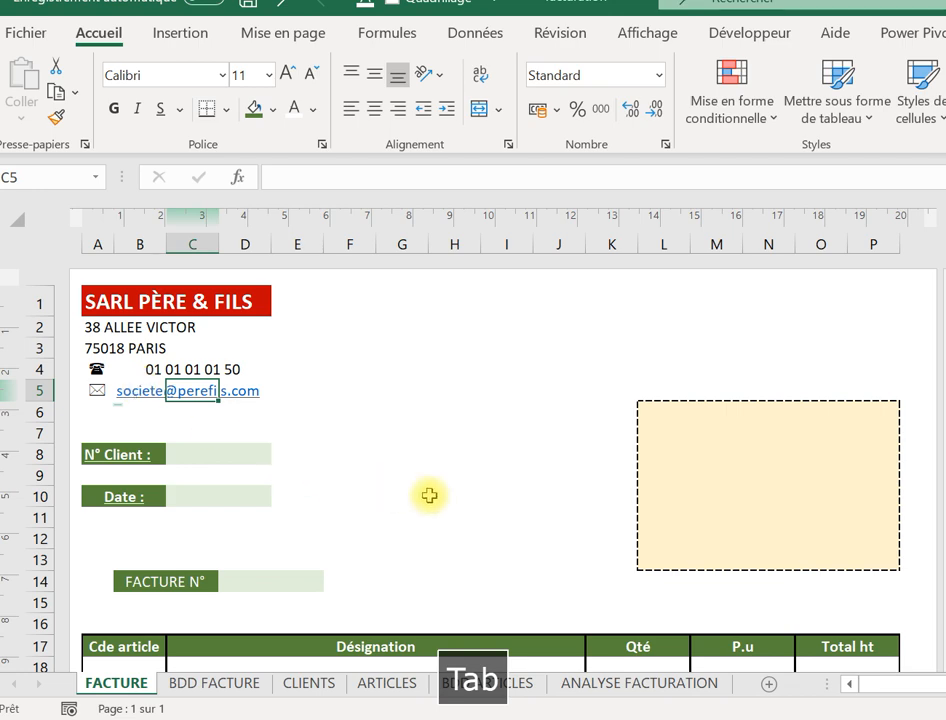
Left-align the phone number in B4.
click(399, 413)
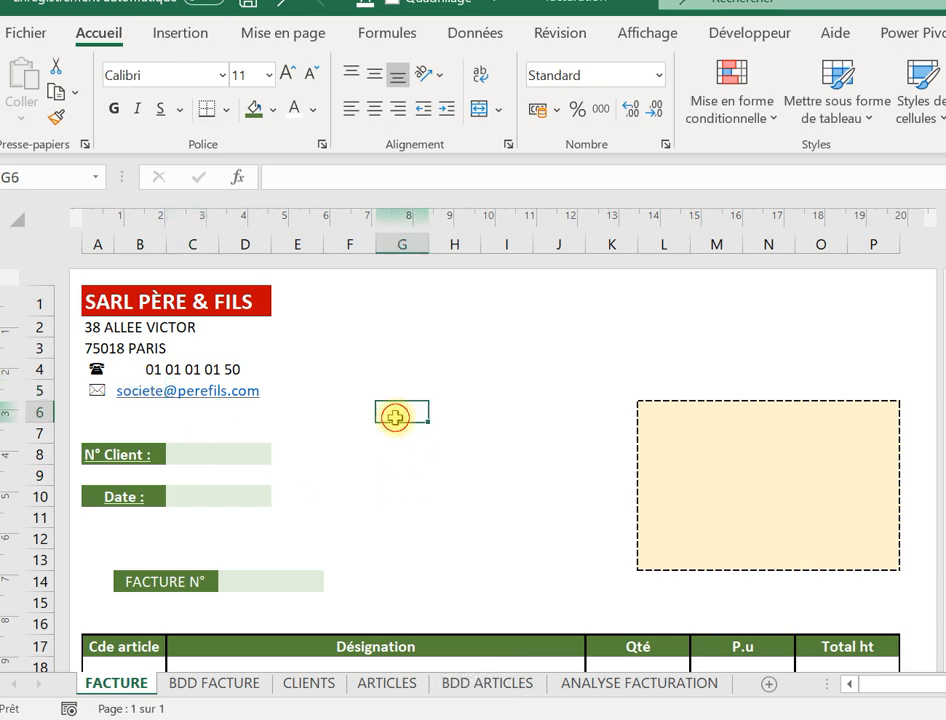
click(166, 367)
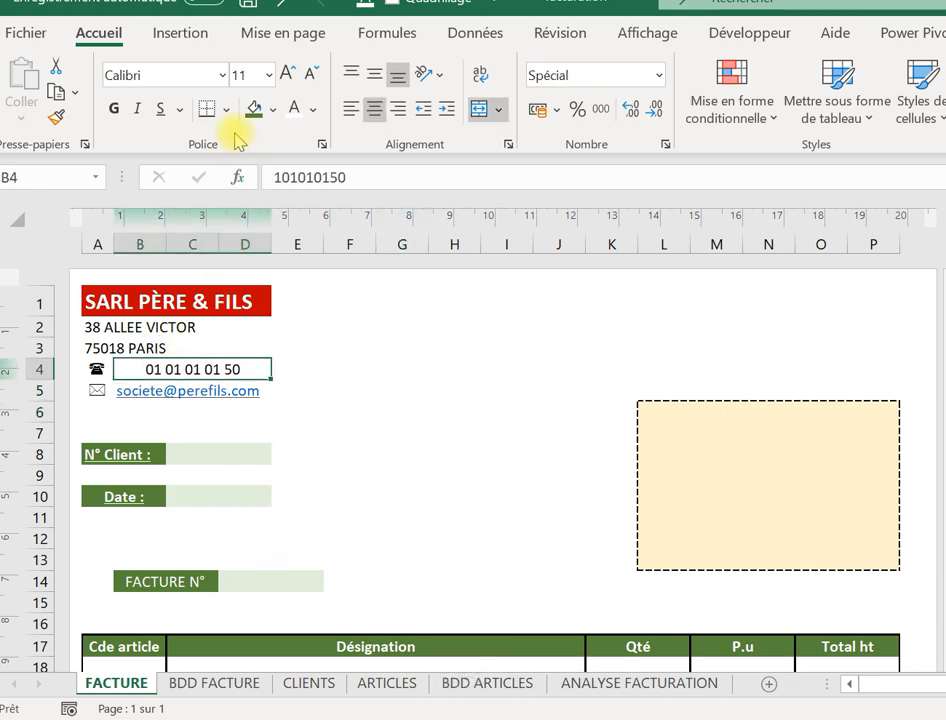
click(352, 108)
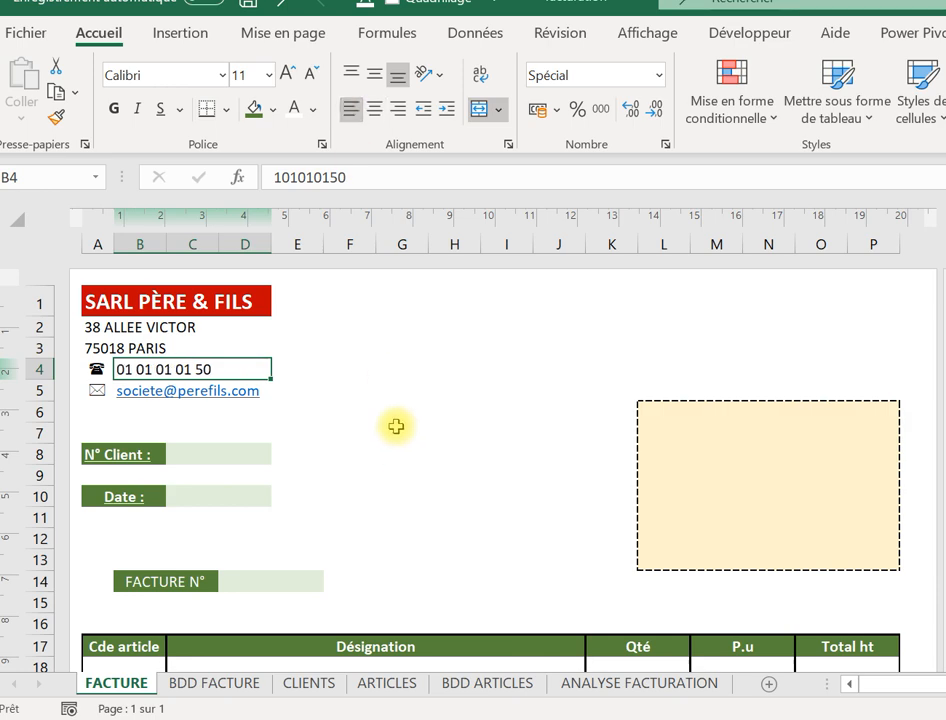
click(390, 394)
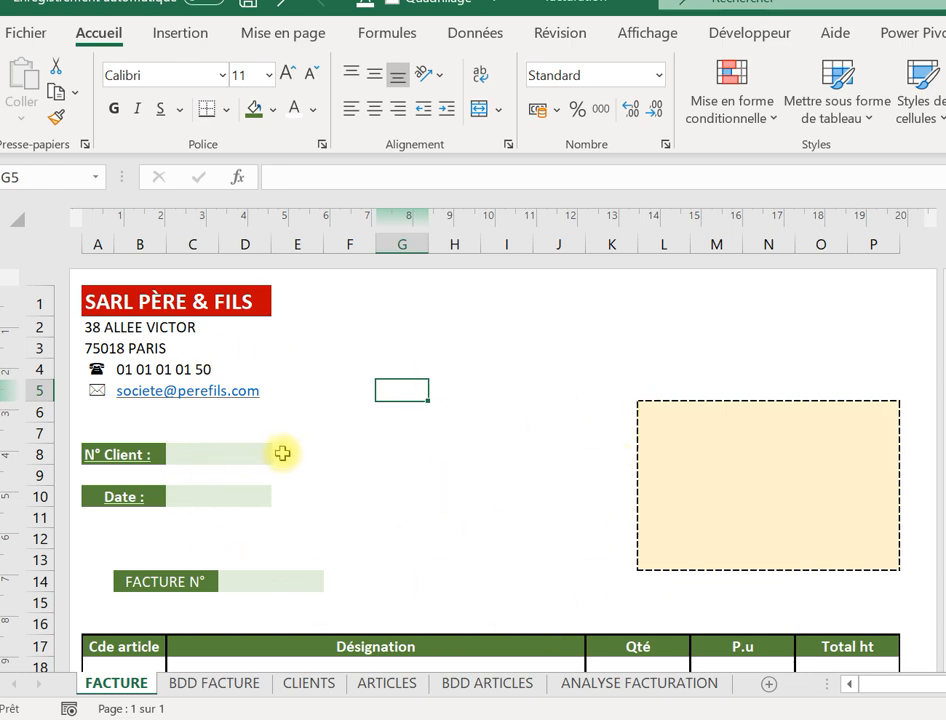
Check the N° Client and Date fields, then go to the CLIENTS sheet.
click(211, 457)
click(206, 498)
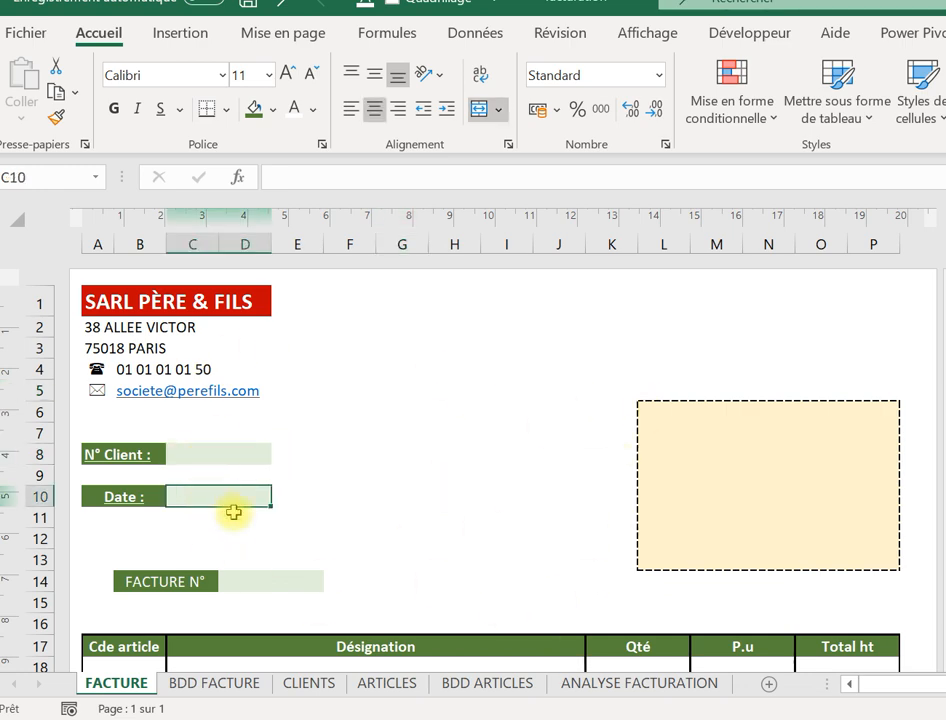
click(308, 685)
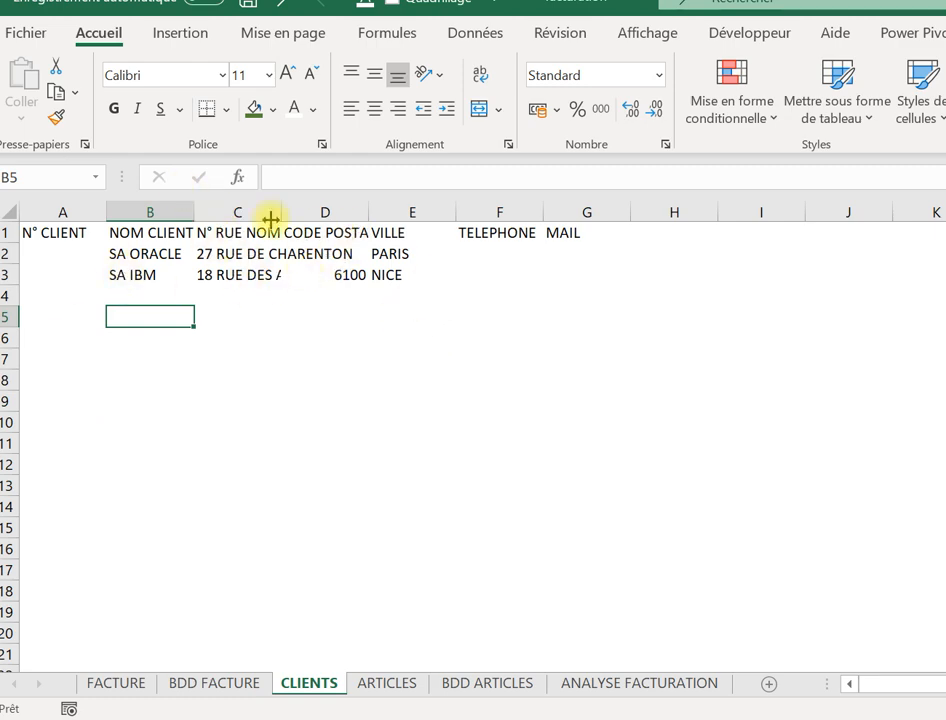
Auto-fit the widths of columns B to G on the CLIENTS sheet.
click(165, 208)
drag(165, 208, 581, 209)
double_click(455, 208)
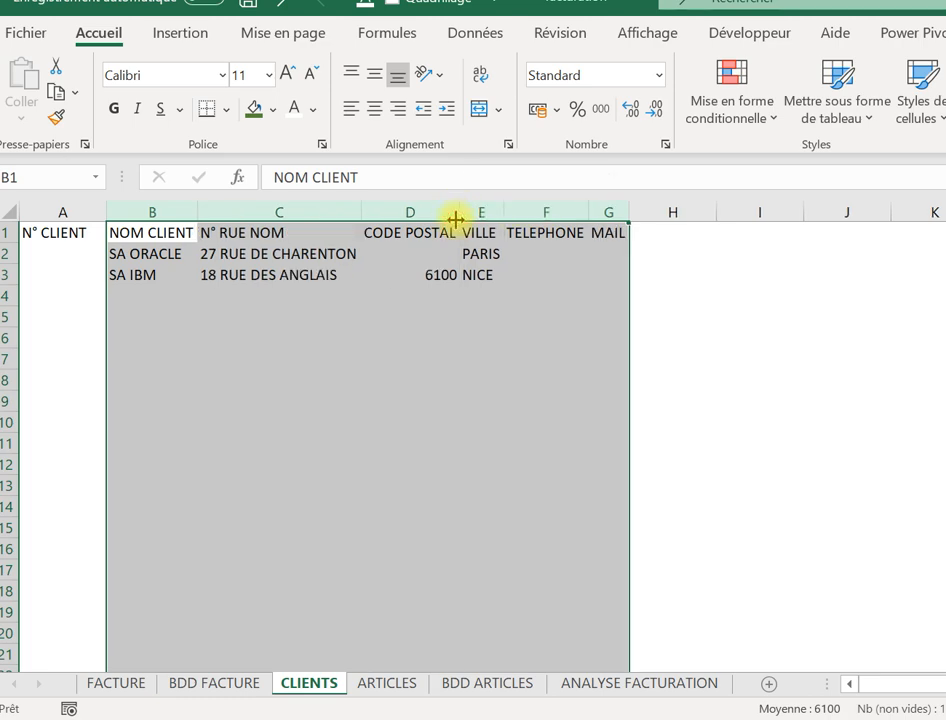
click(254, 321)
click(528, 252)
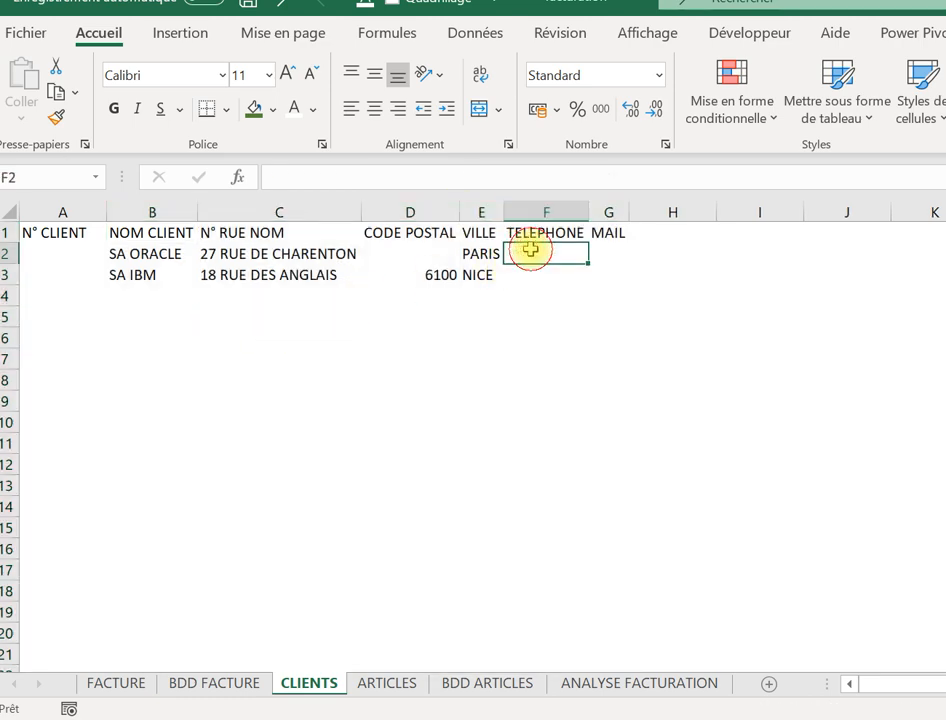
click(612, 252)
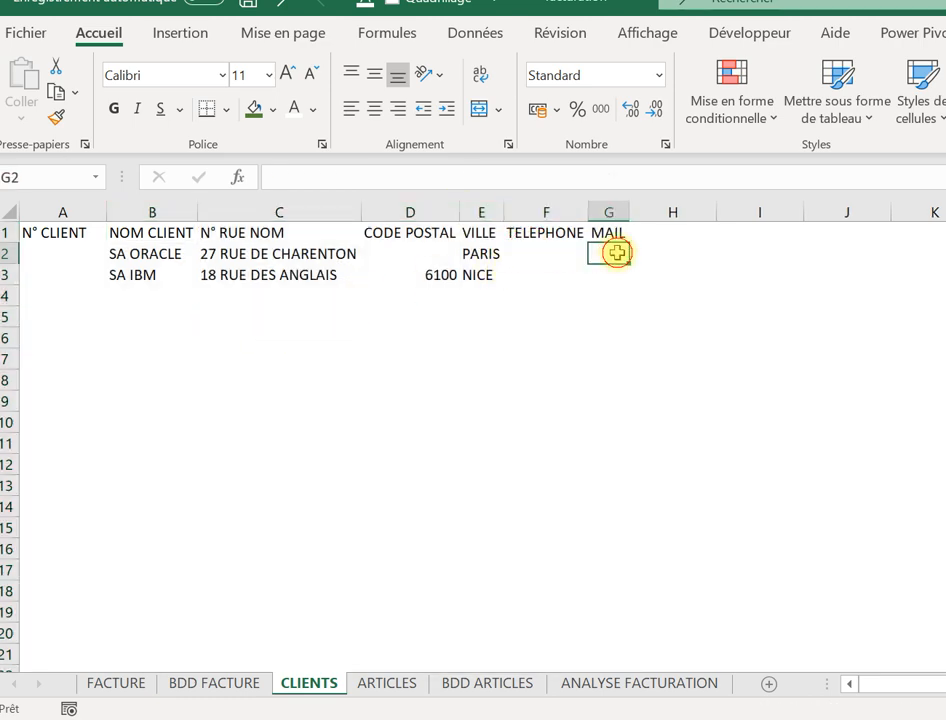
Number the clients with a starting value in A2 and an =A2+1 formula filled down to row 6.
click(49, 249)
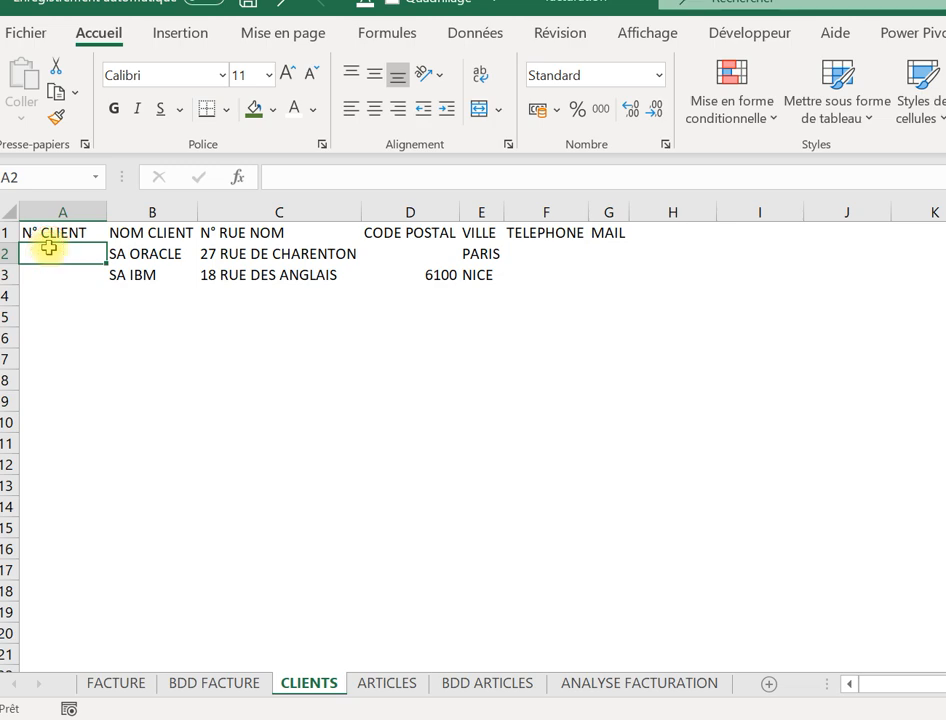
key(Caps_Lock)
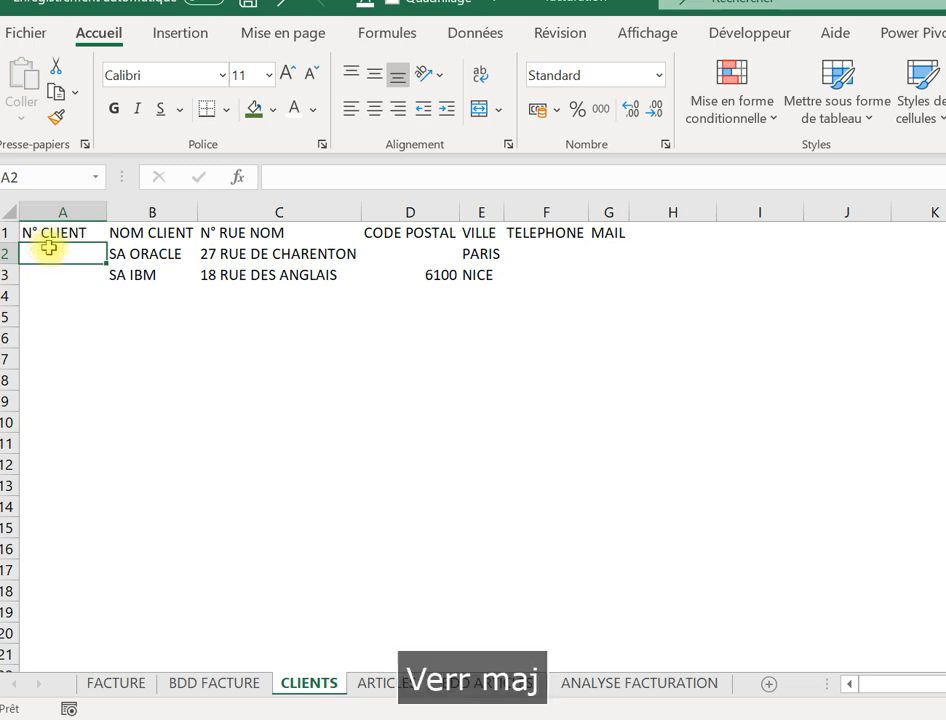
text(10000)
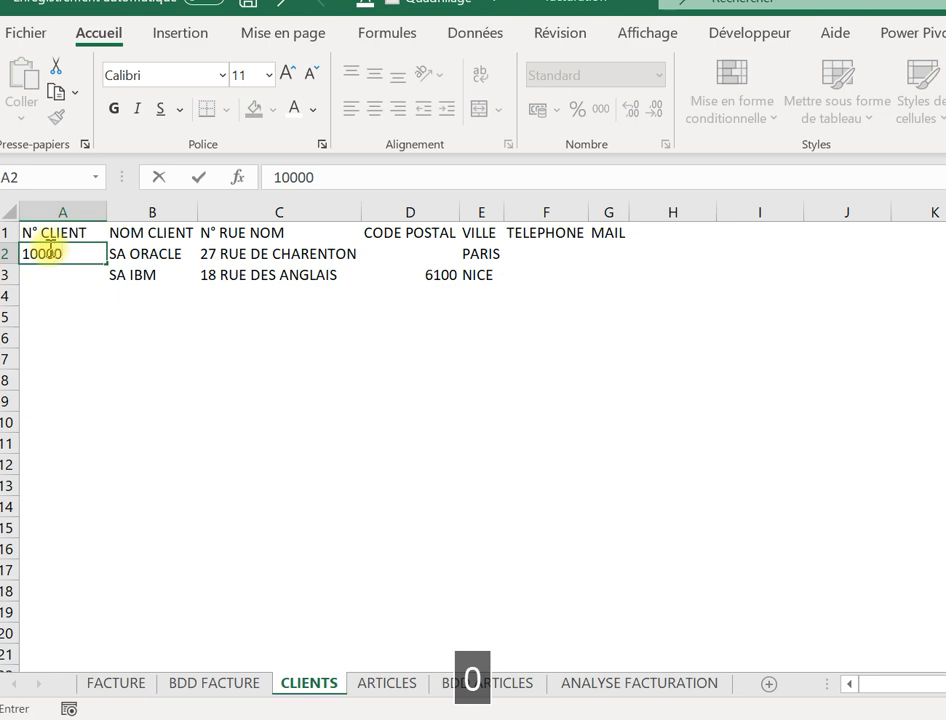
key(Return)
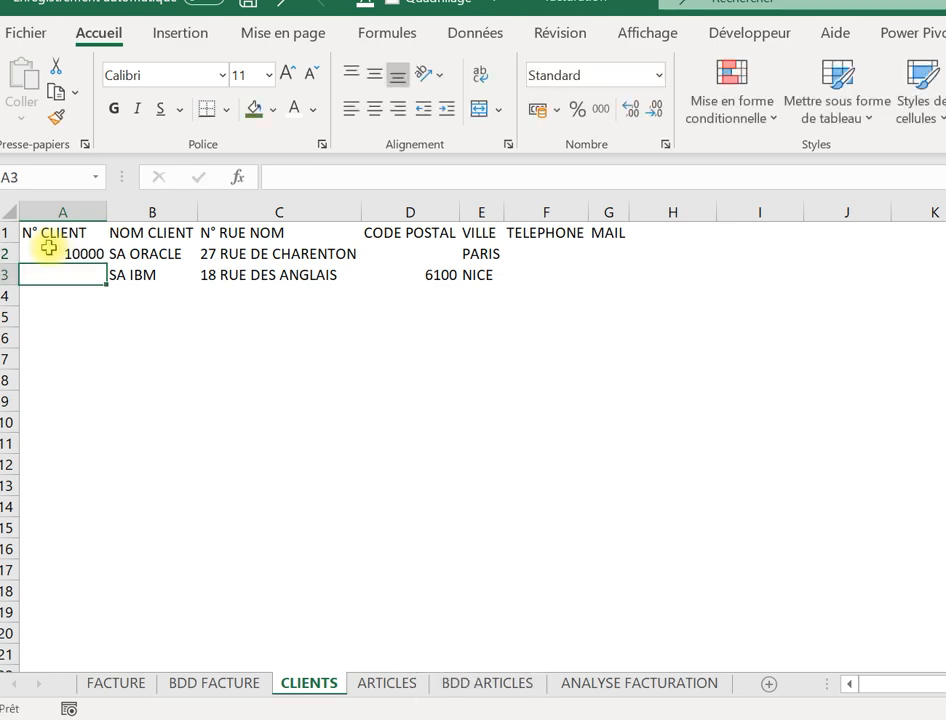
text(=)
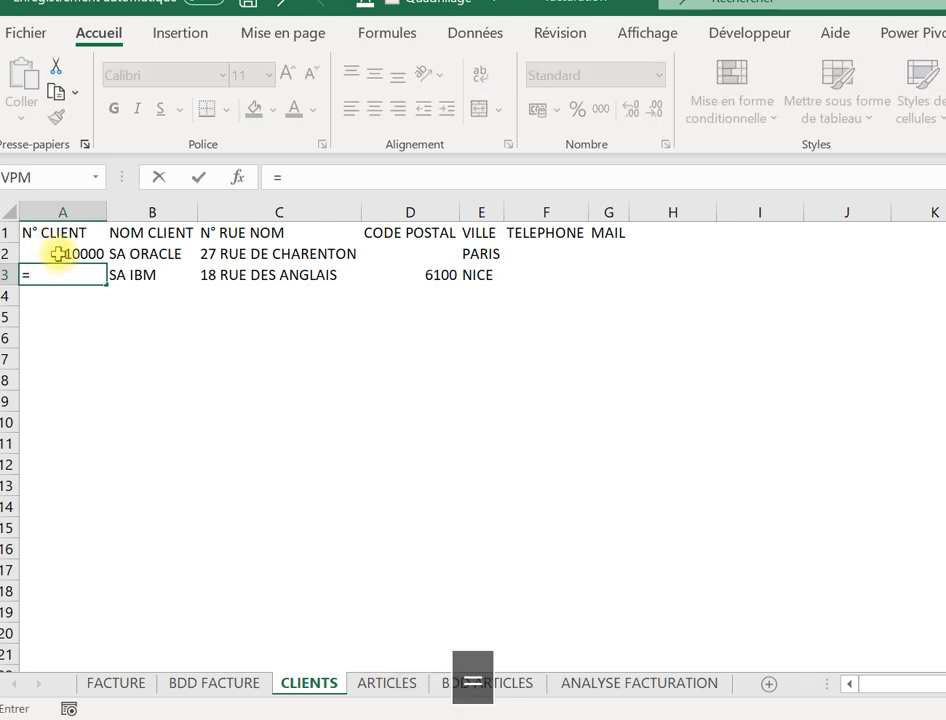
click(62, 252)
key(Caps_Lock)
text(+)
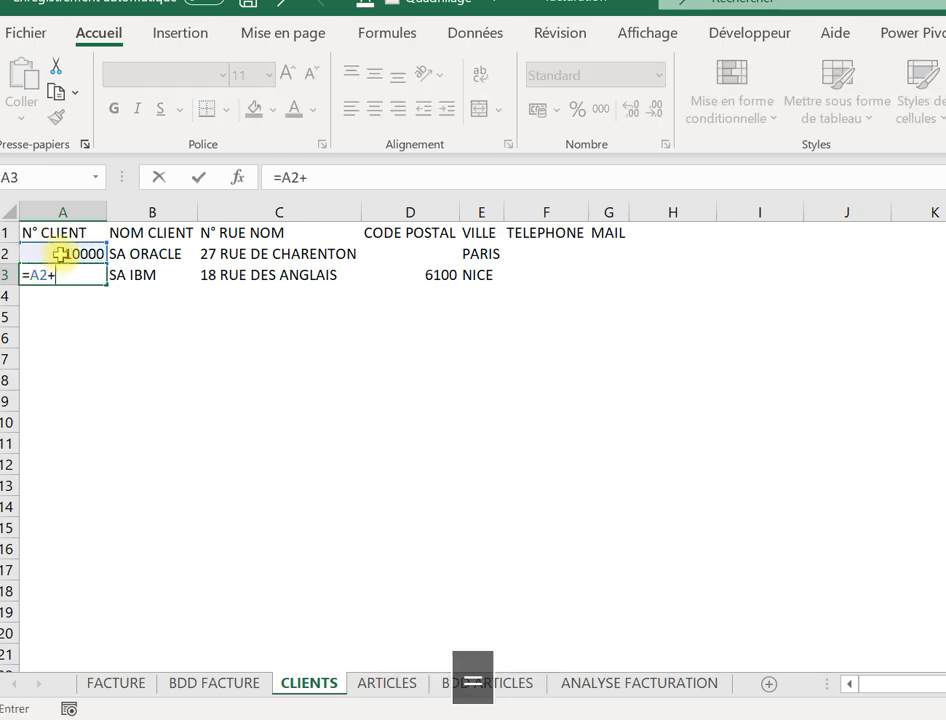
text(1)
key(Return)
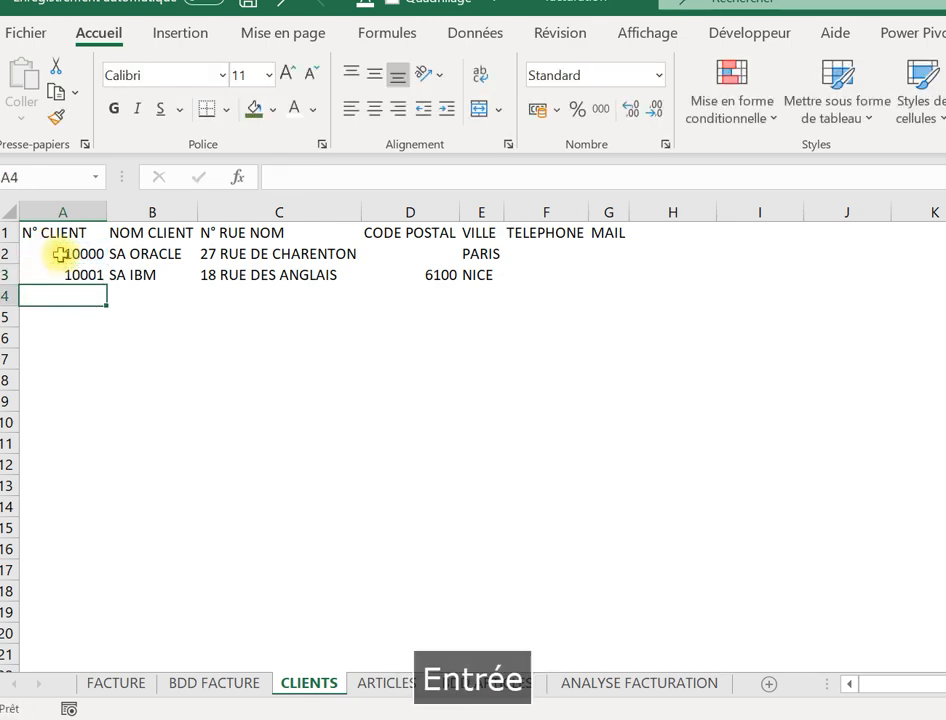
click(76, 254)
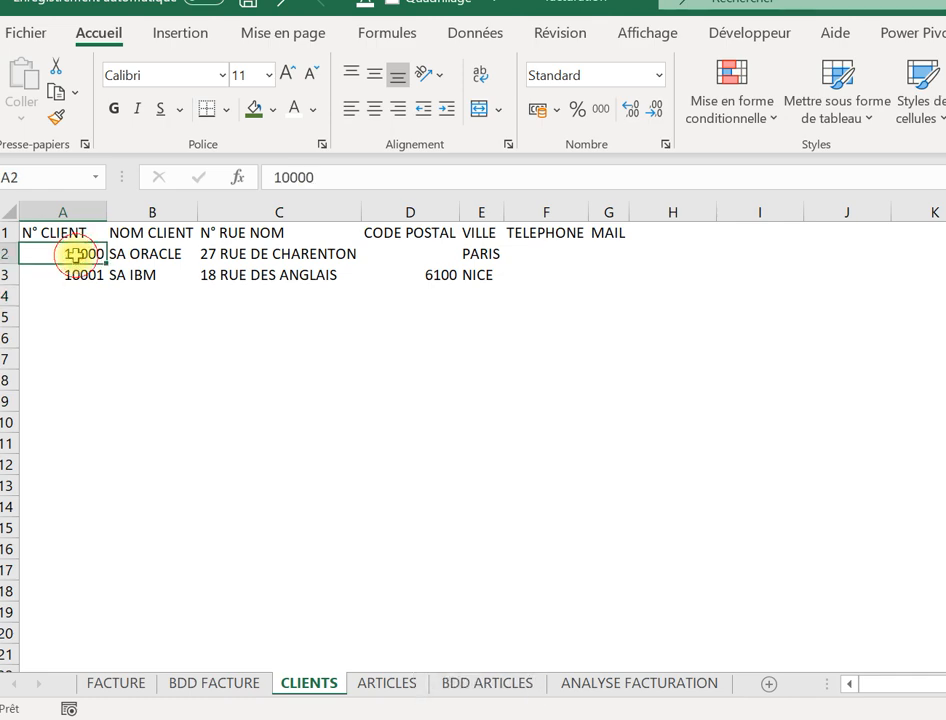
click(77, 275)
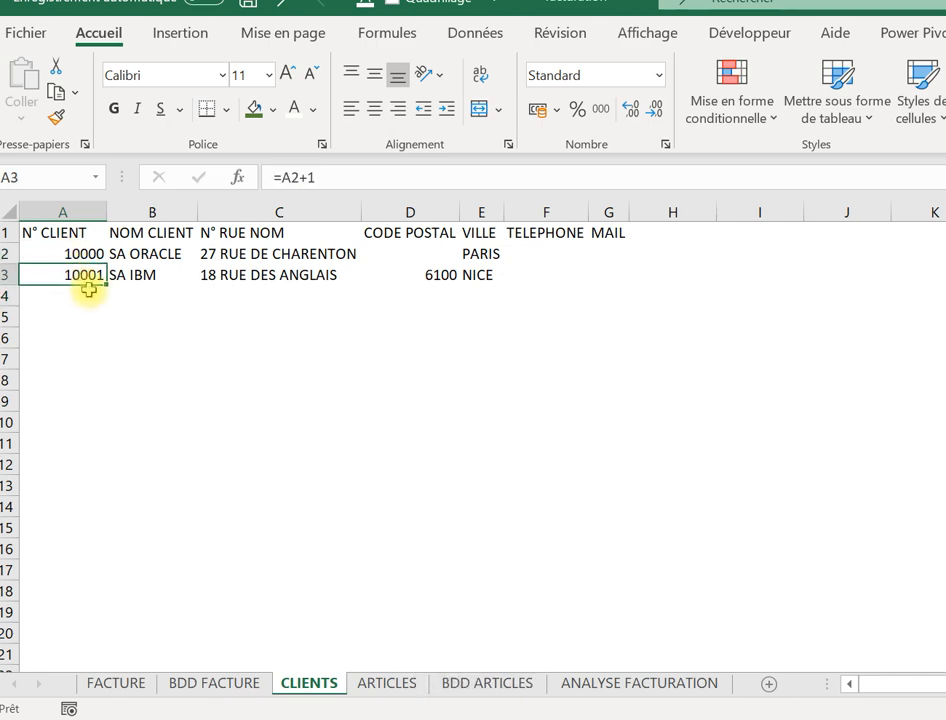
drag(104, 286, 112, 336)
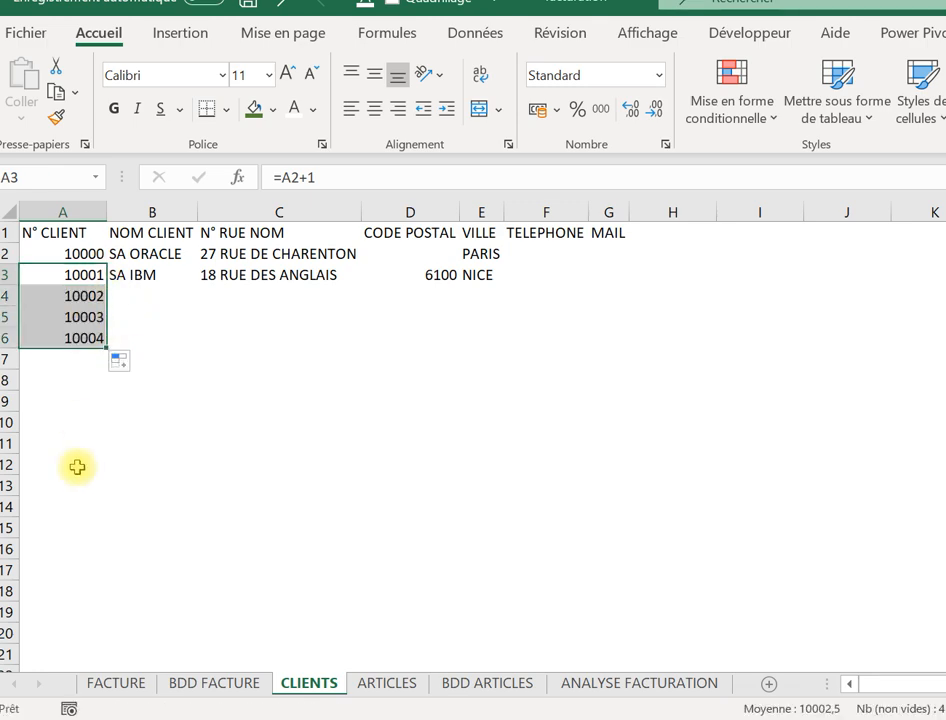
Enter SA ORANGE as the name of the third client.
click(129, 303)
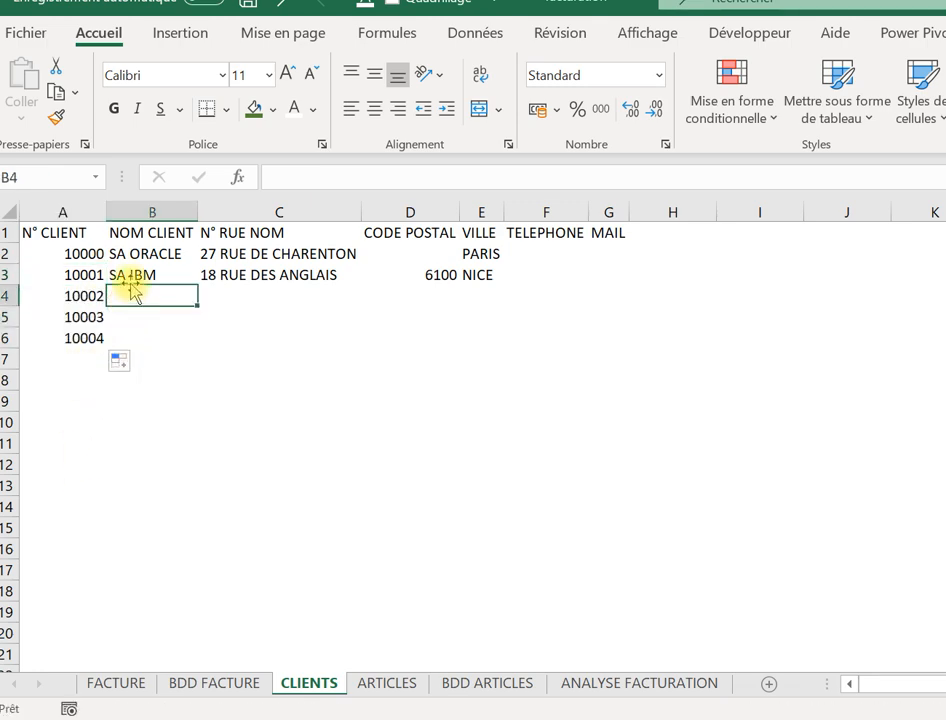
text(SA)
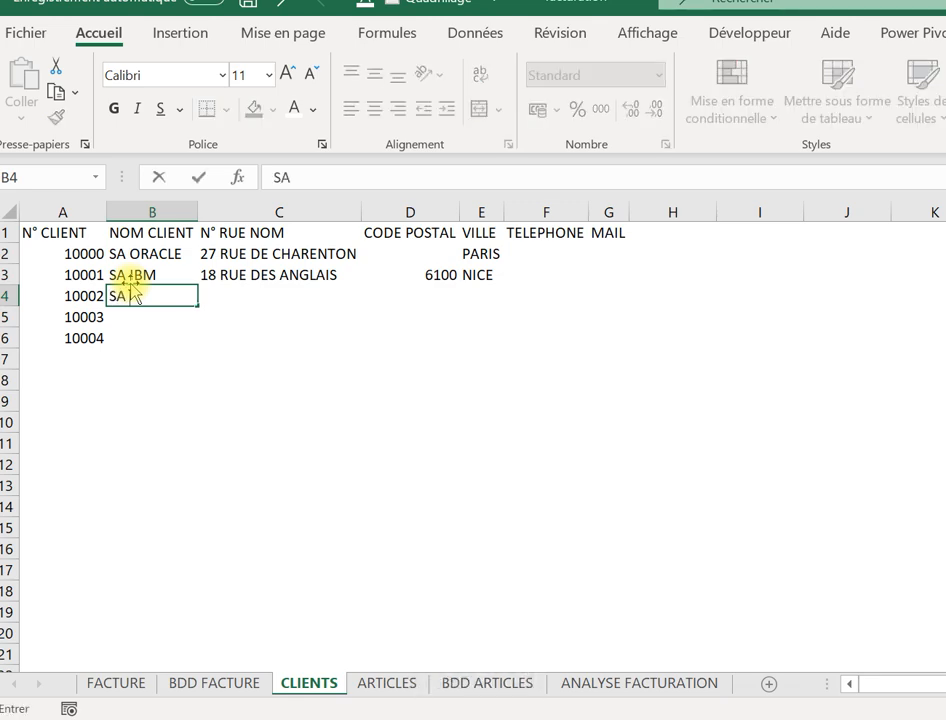
text( OE)
key(BackSpace)
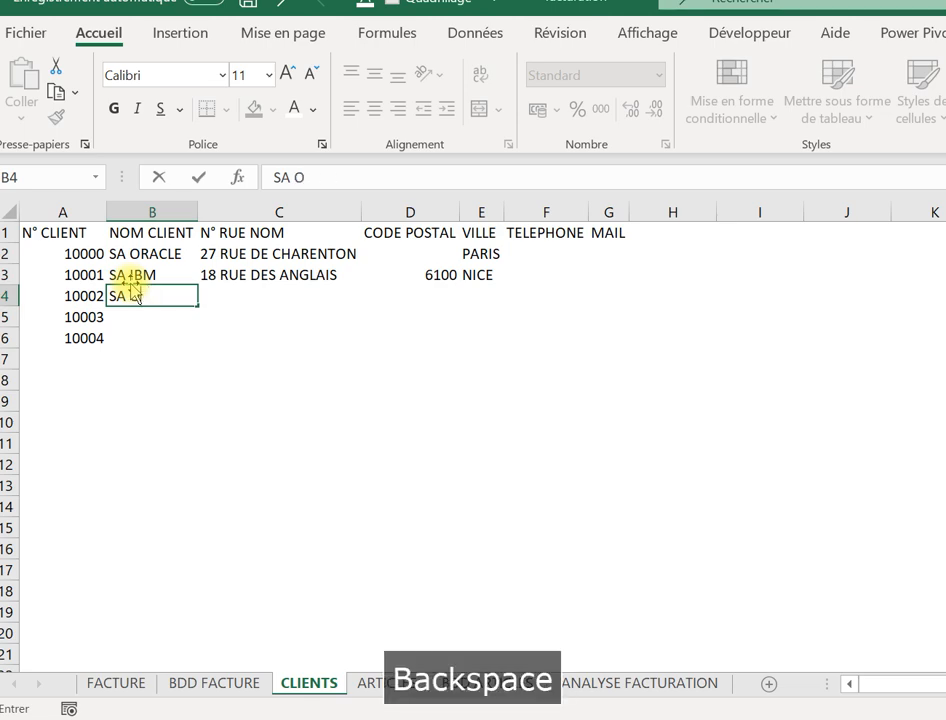
text(RANGE)
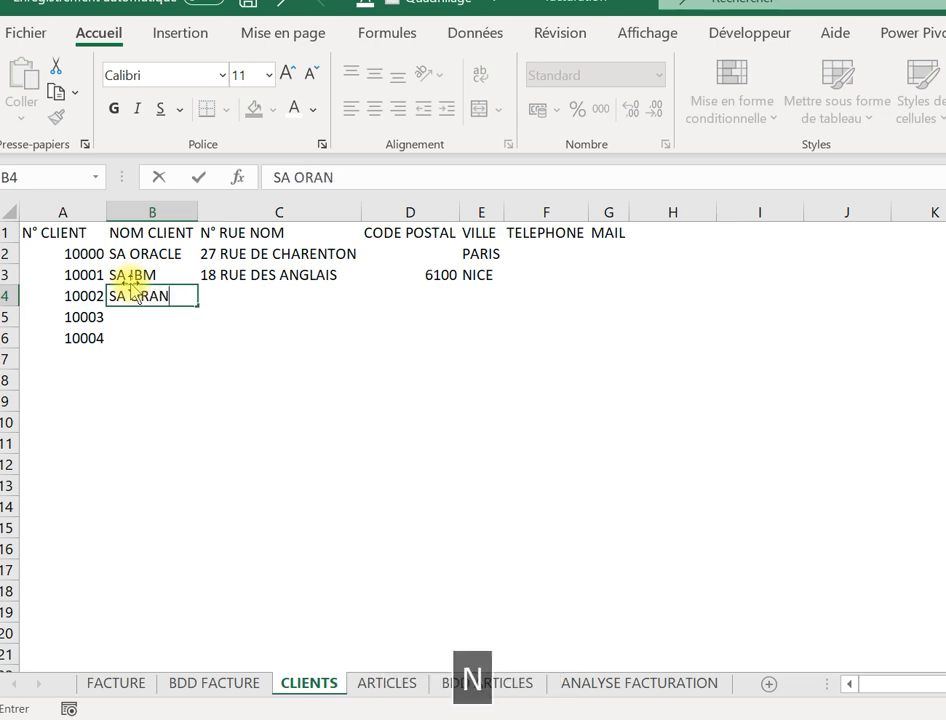
key(Caps_Lock)
key(Tab)
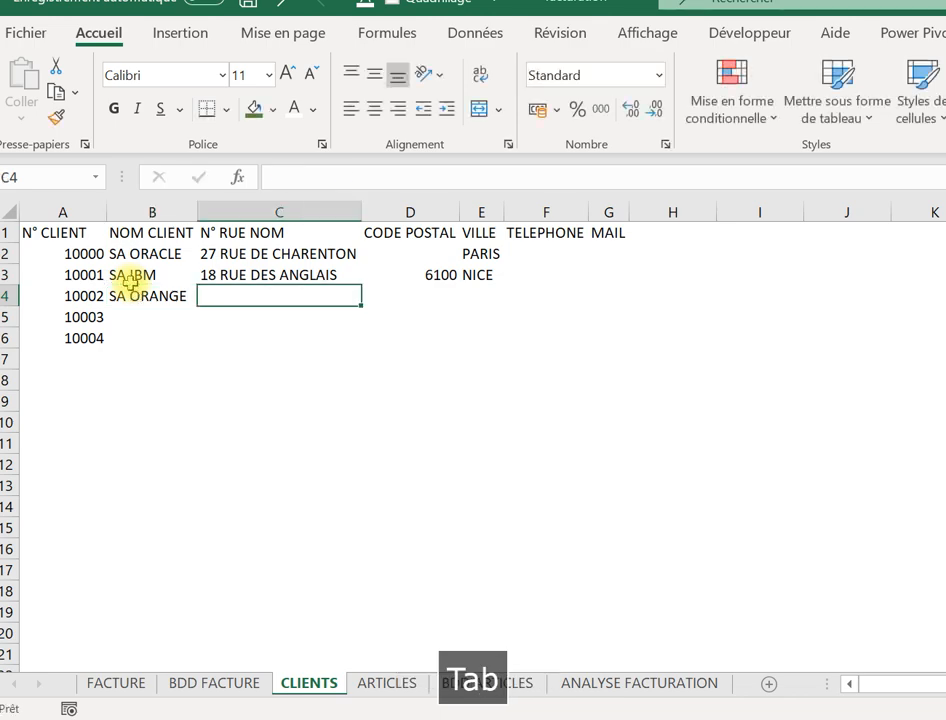
Copy SA IBM's street address into C4 and change its street number for SA ORANGE.
click(336, 284)
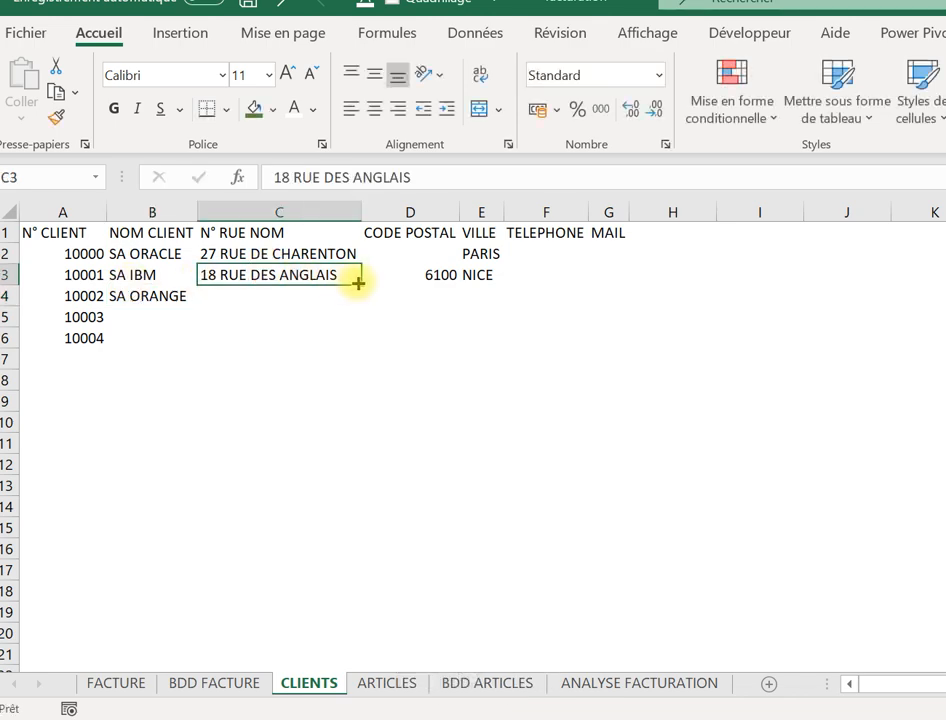
drag(359, 281, 275, 296)
click(275, 296)
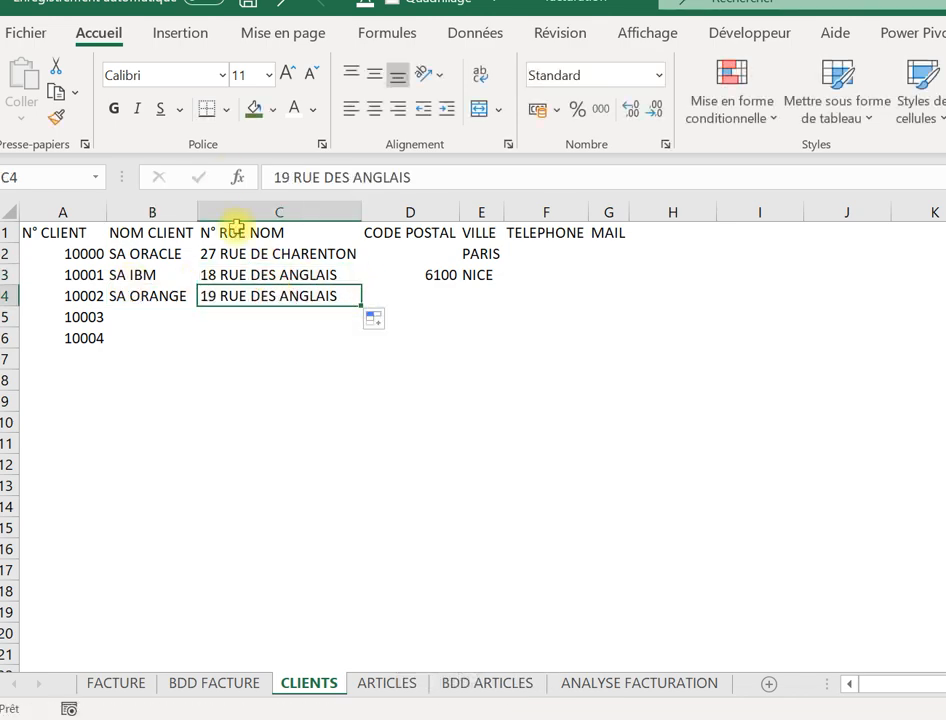
click(281, 176)
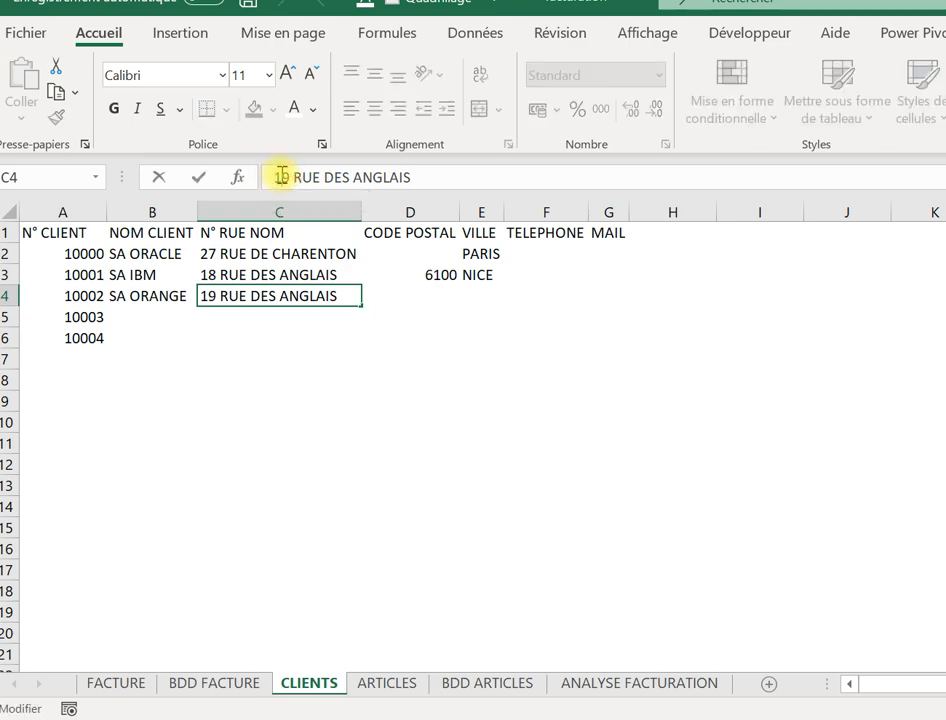
key(BackSpace)
text(é&)
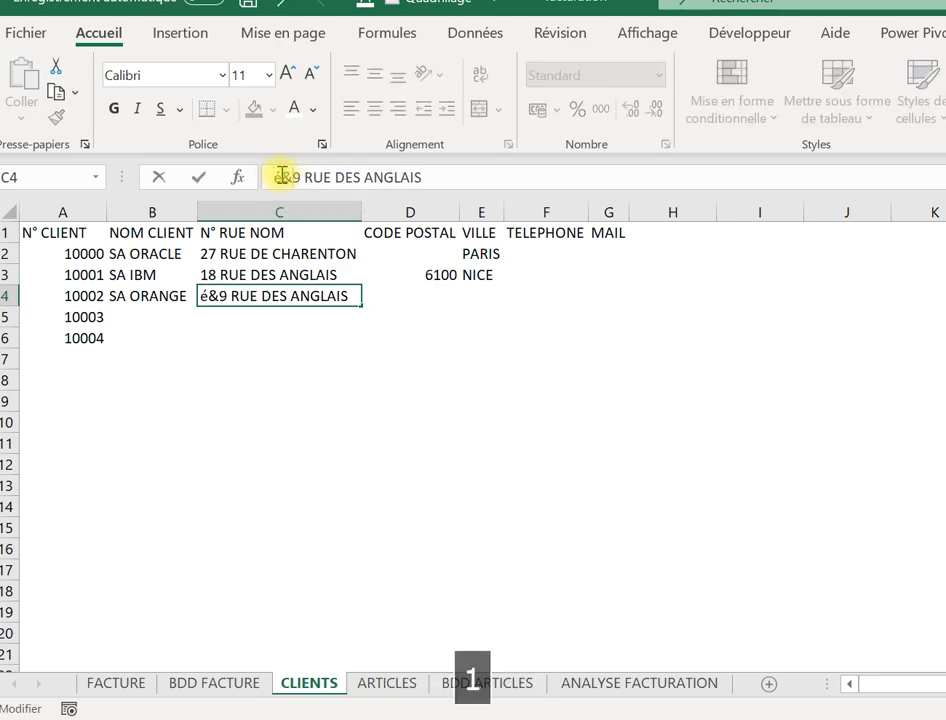
key(BackSpace)
key(BackSpace)
key(Caps_Lock)
text(2)
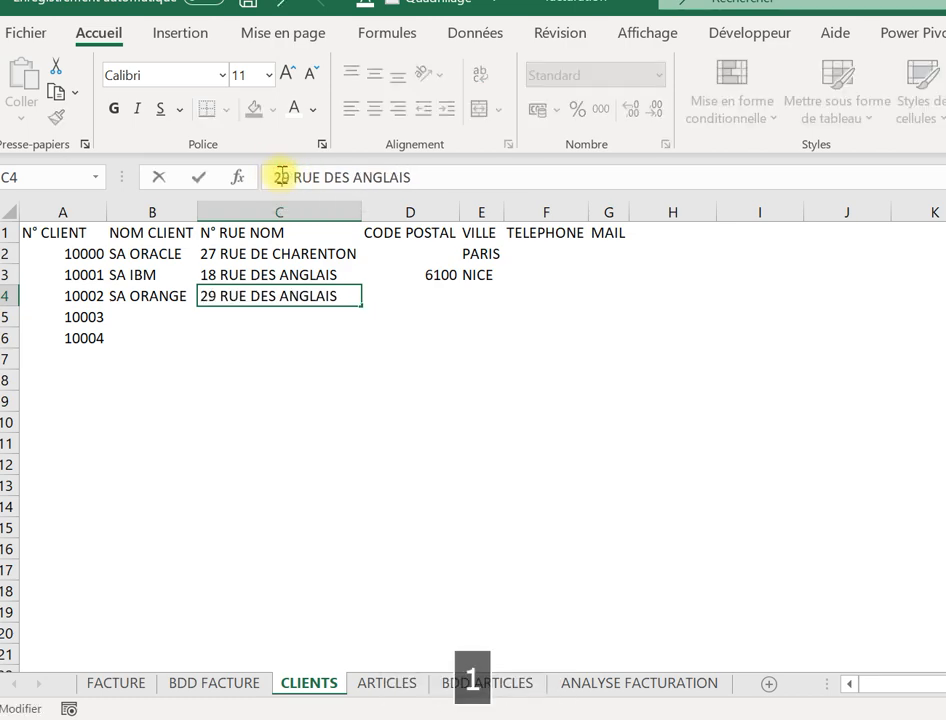
text(1)
key(Caps_Lock)
key(Tab)
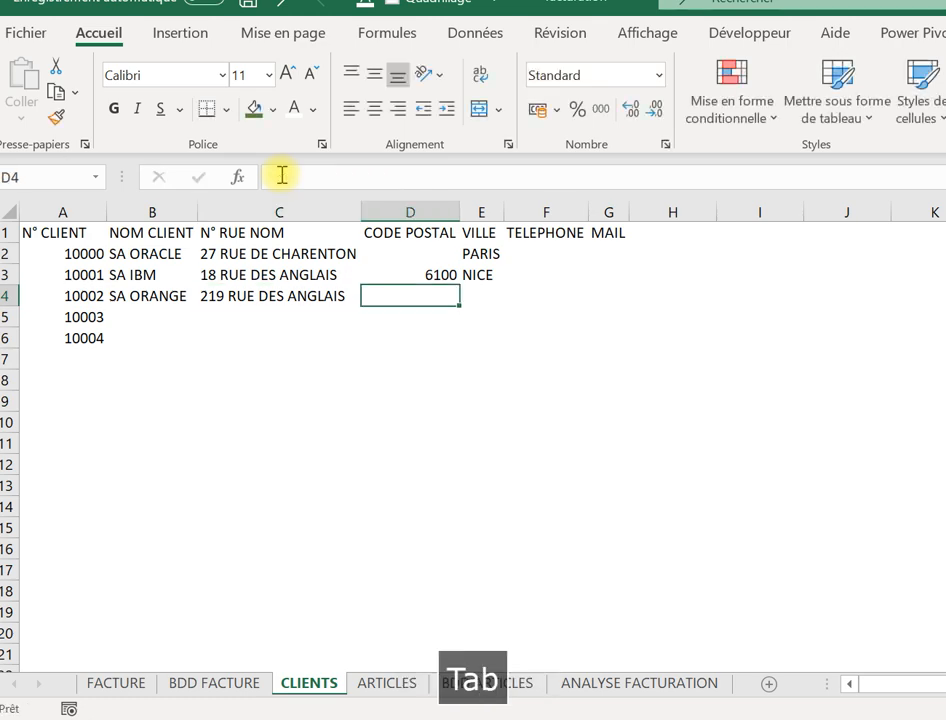
click(446, 276)
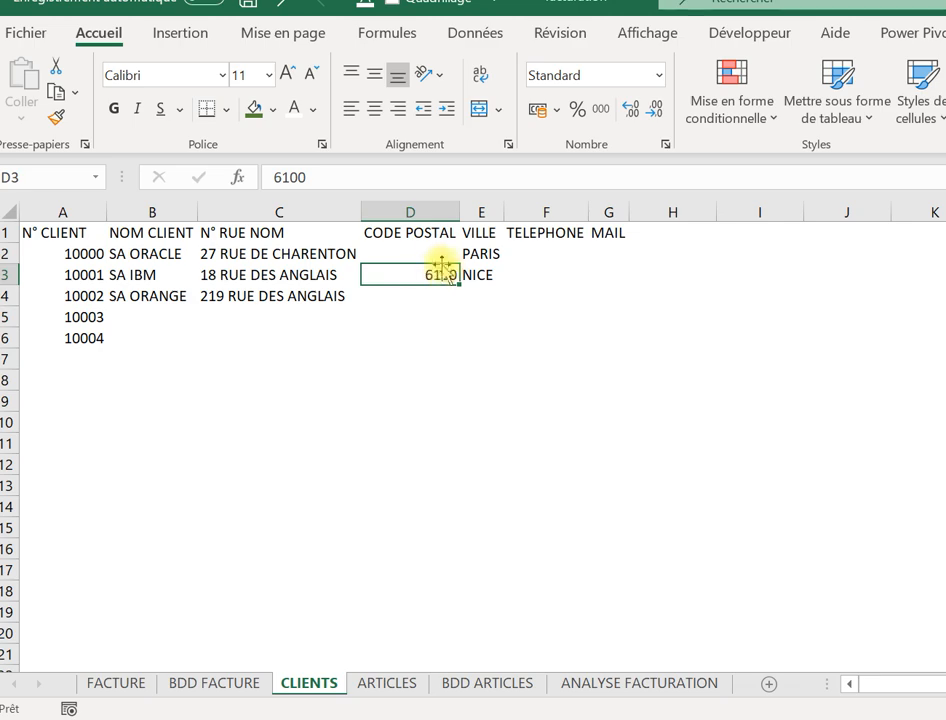
Format CODE POSTAL cells D2 to D4 with the Spécial 'Code postal' format to keep leading zeros.
drag(428, 250, 430, 295)
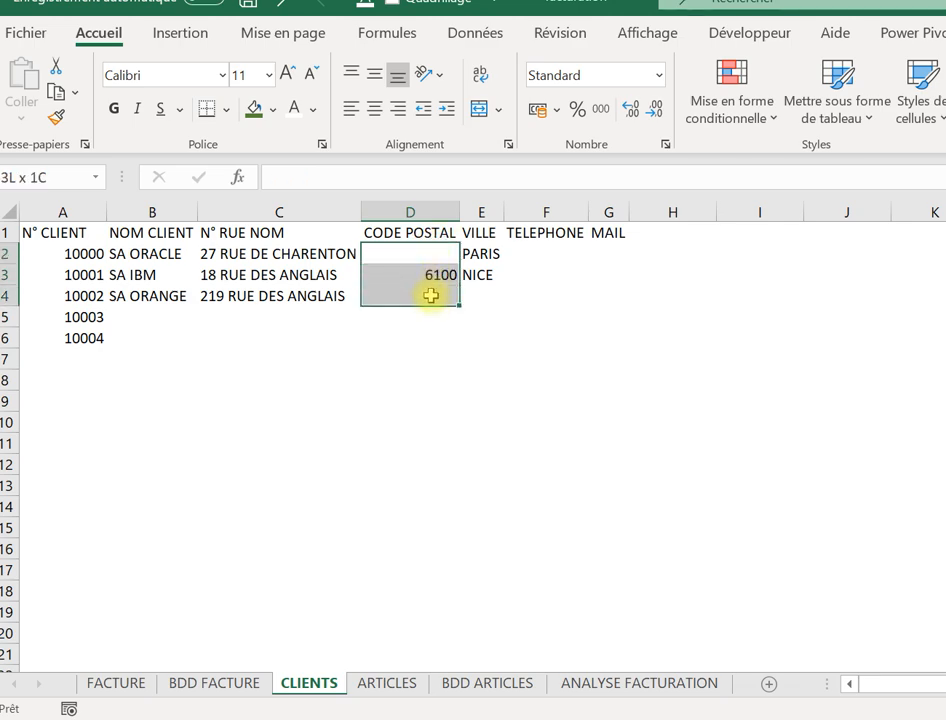
click(481, 339)
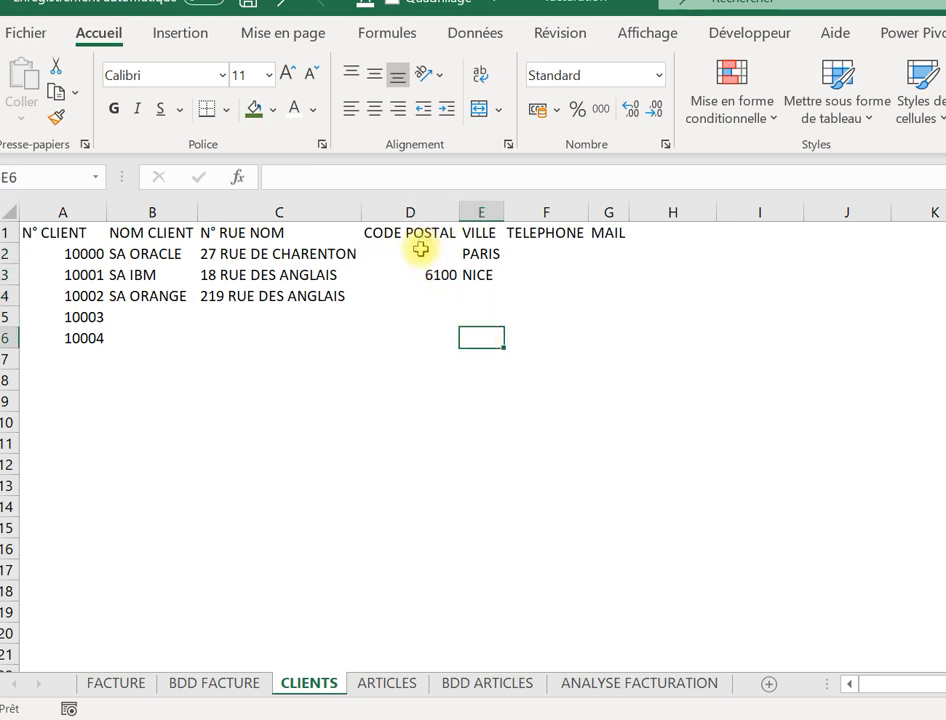
drag(422, 249, 420, 297)
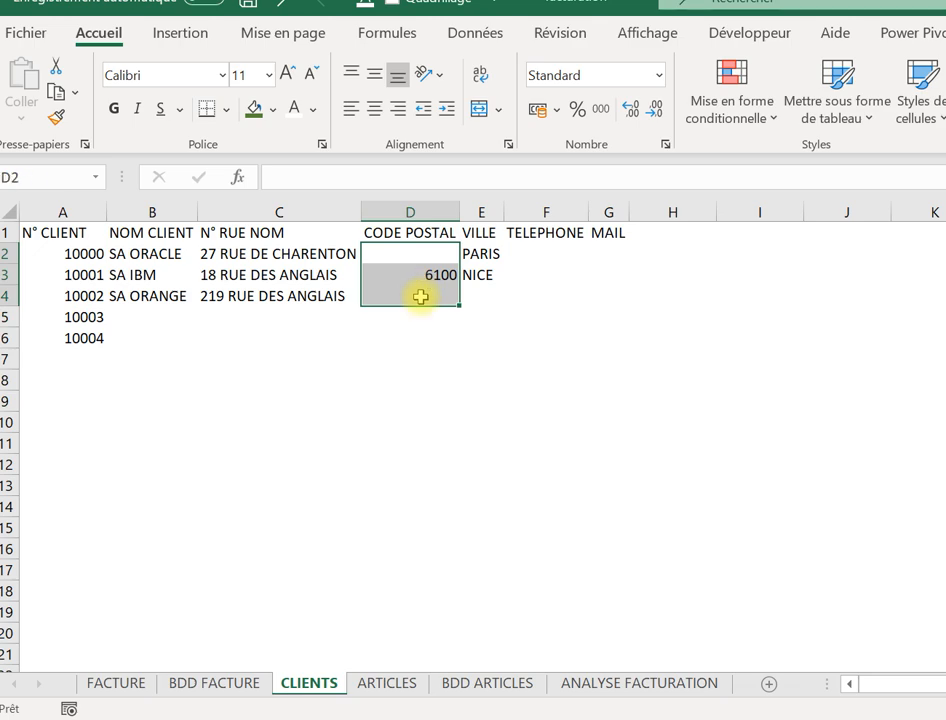
right_click(420, 297)
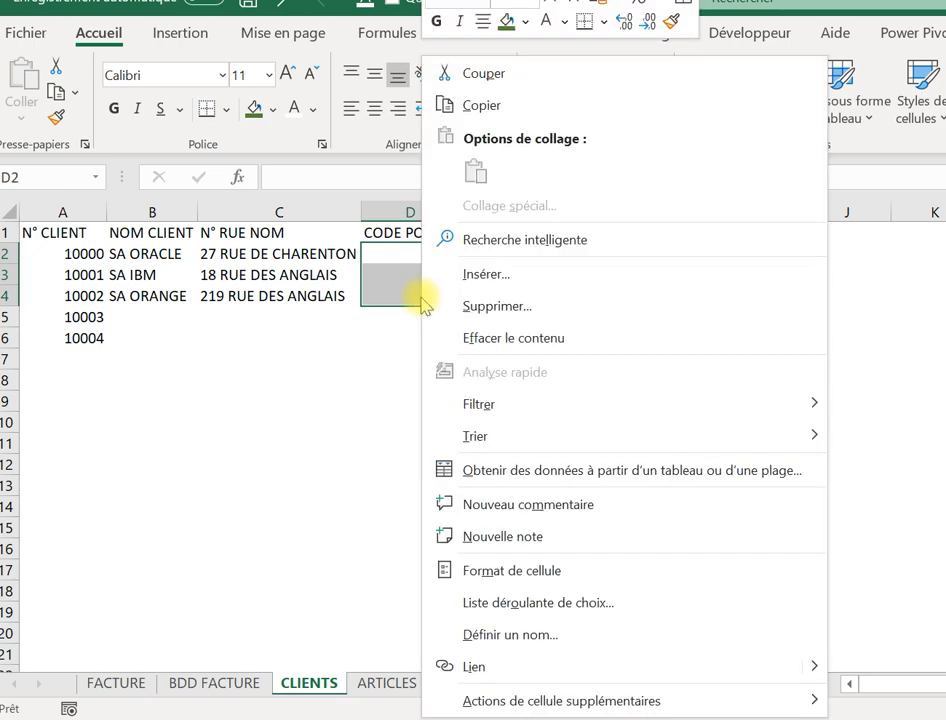
click(487, 564)
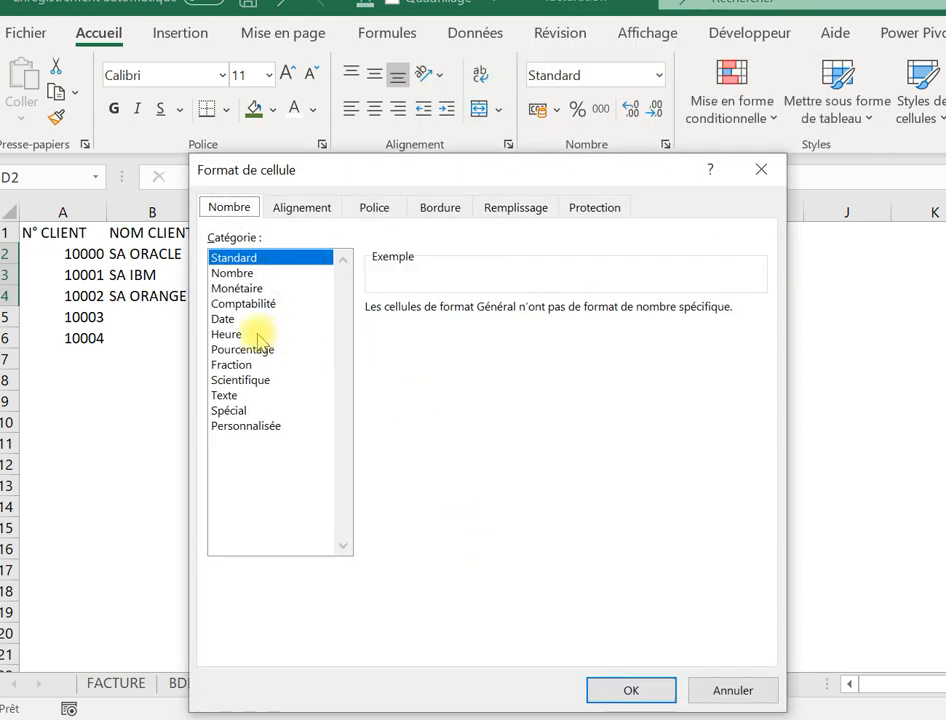
click(240, 410)
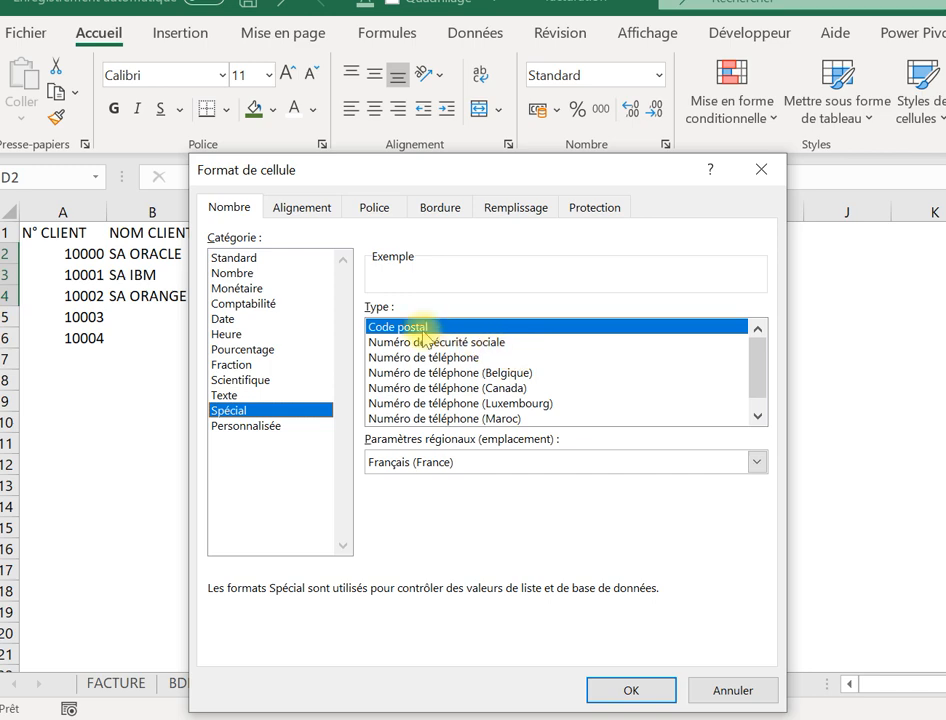
click(630, 690)
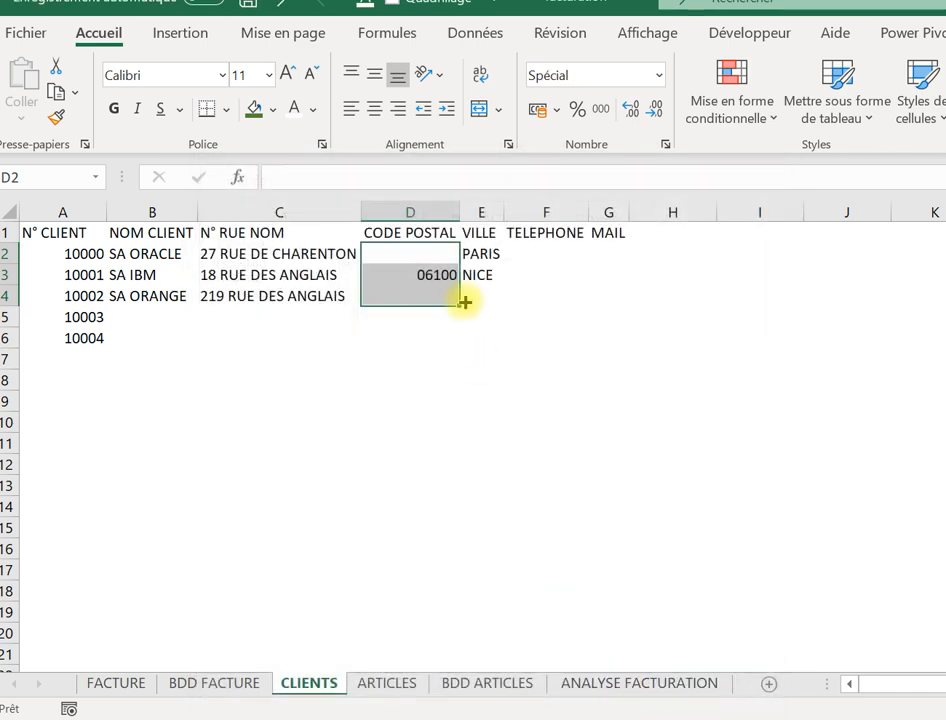
Enter SA ORACLE's postal code in D2.
click(399, 256)
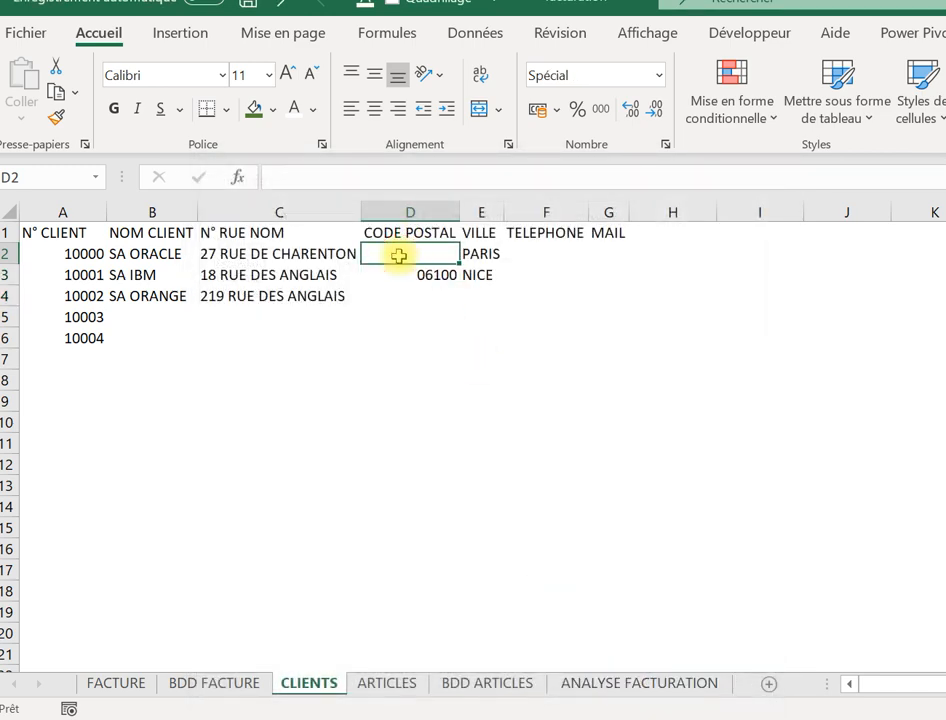
text(è()
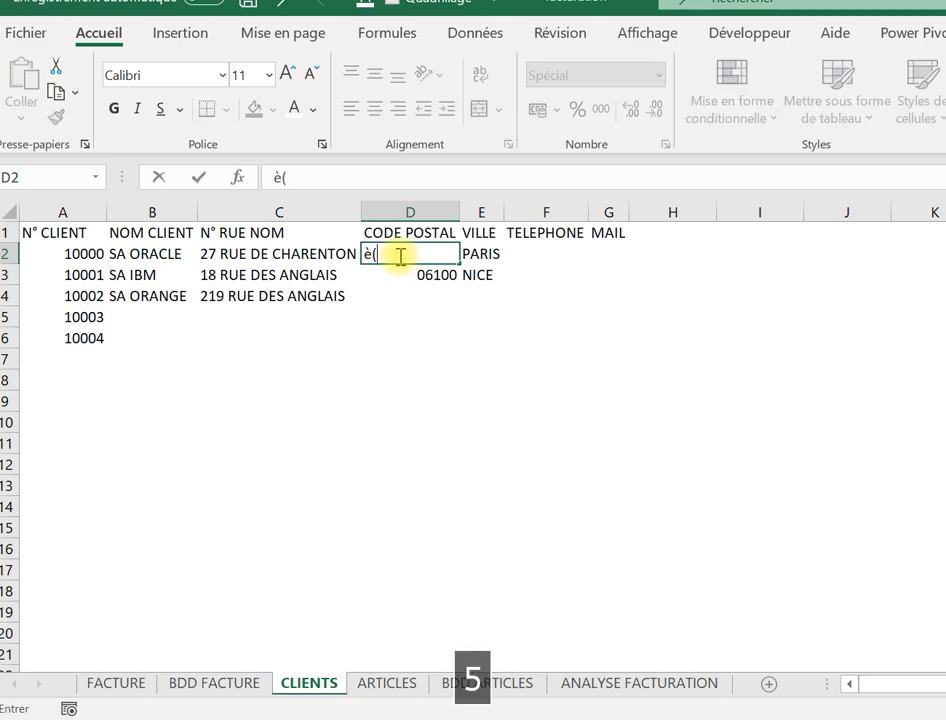
key(BackSpace)
key(BackSpace)
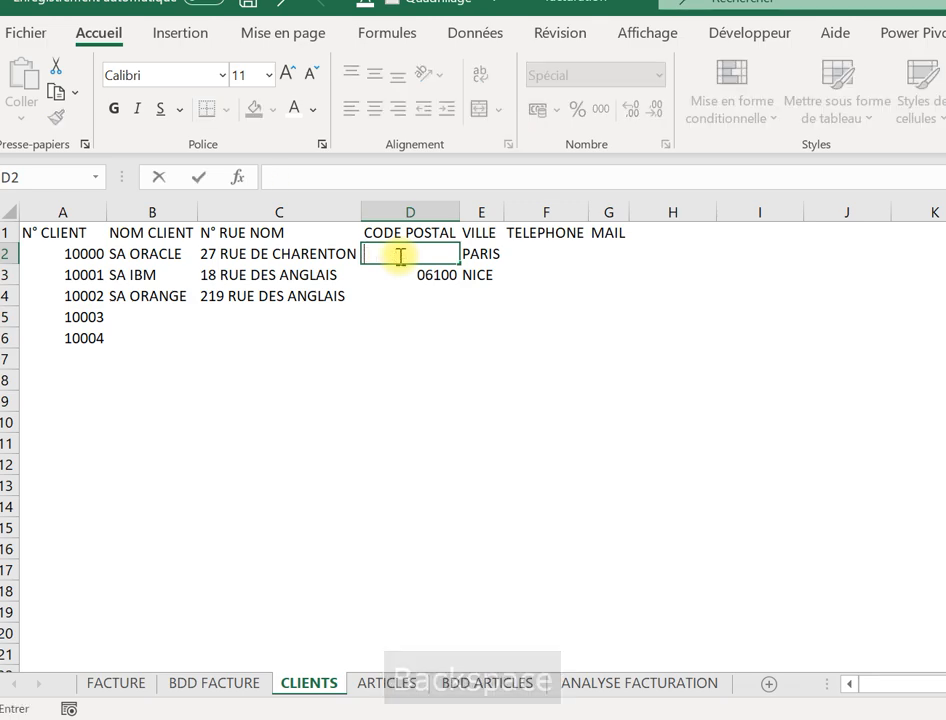
text(è()
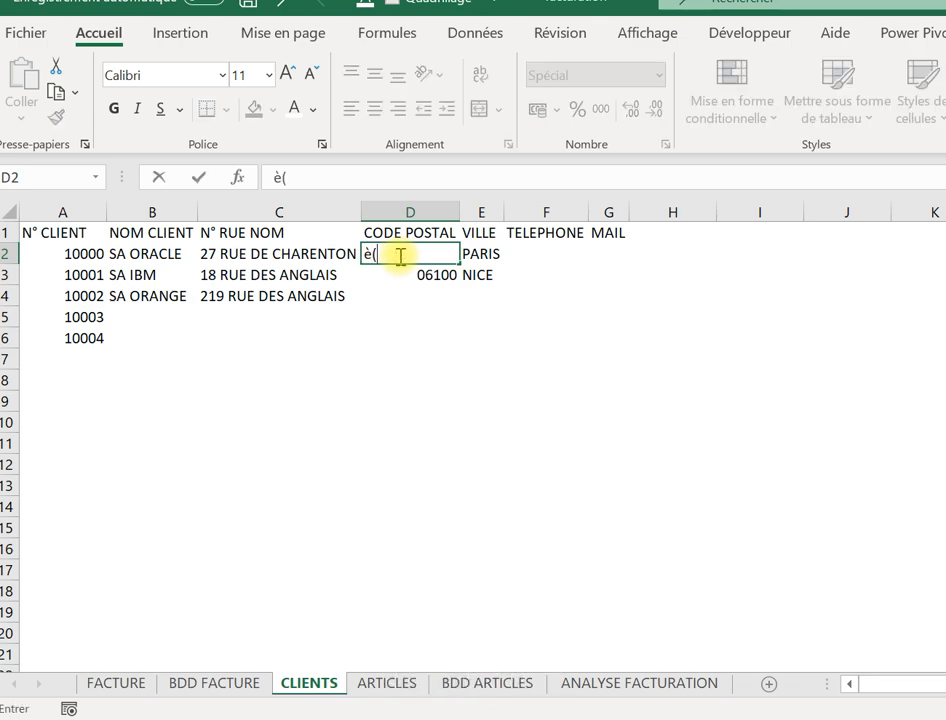
key(BackSpace)
key(BackSpace)
key(Caps_Lock)
text(75001)
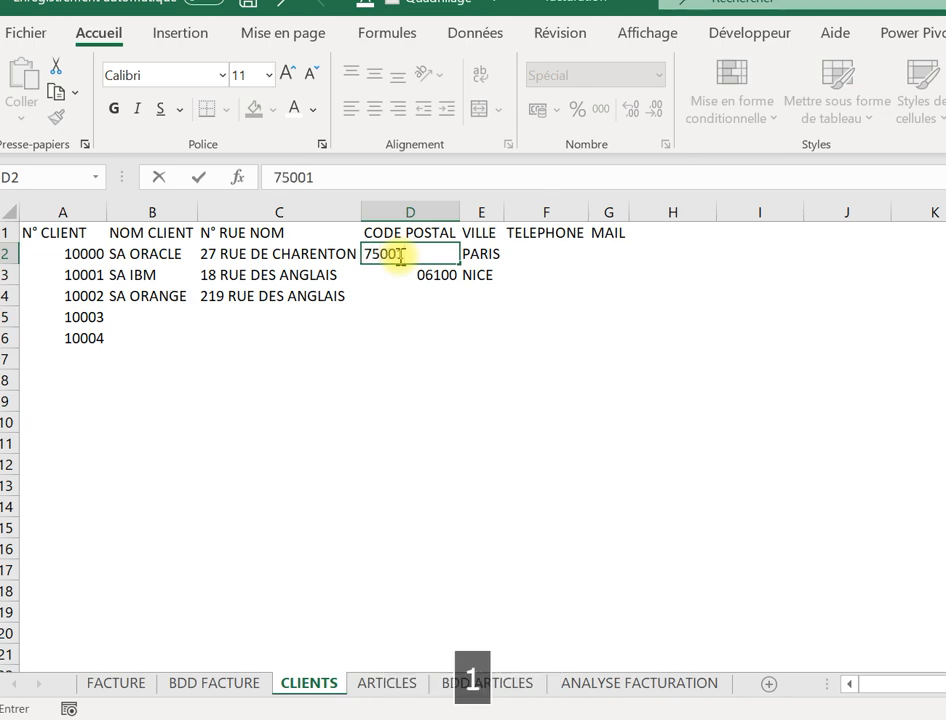
key(Return)
key(Return)
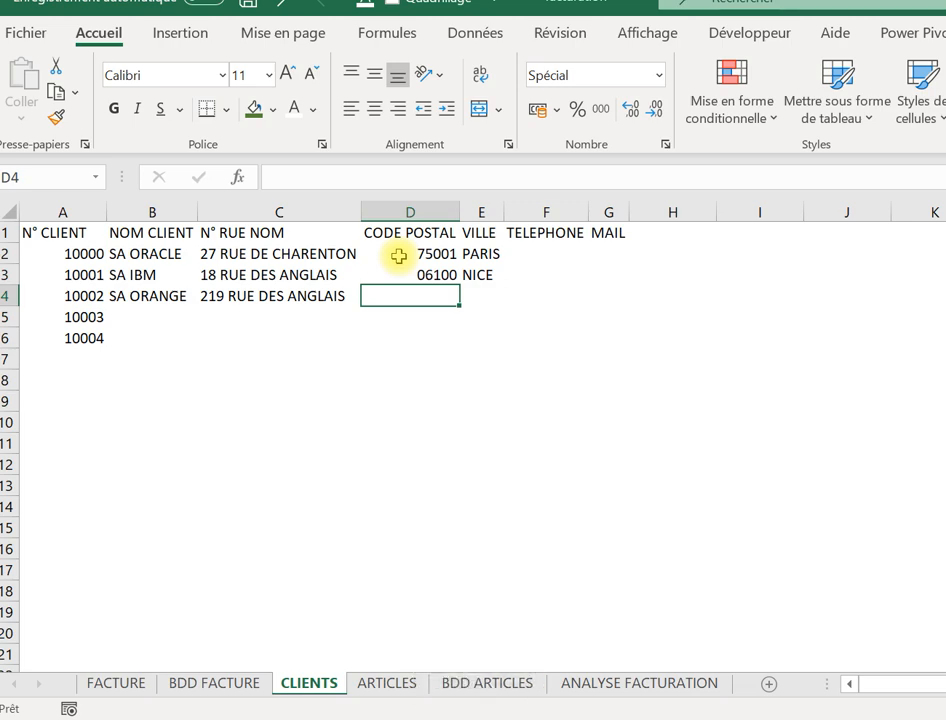
Enter SA ORANGE's postal code in D4 and its city in E4.
text(06)
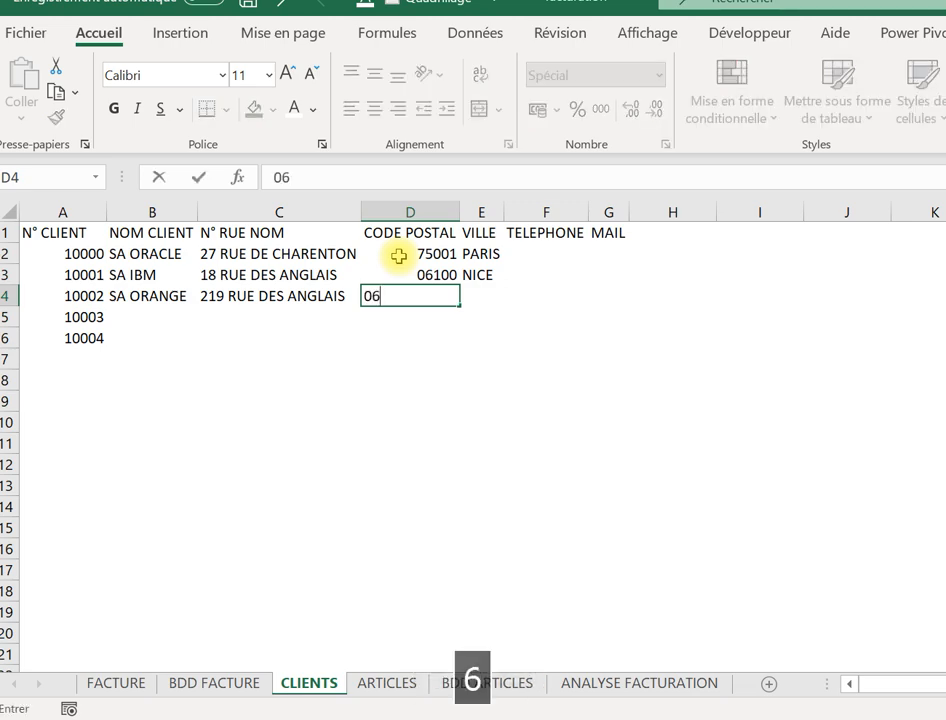
text(1)
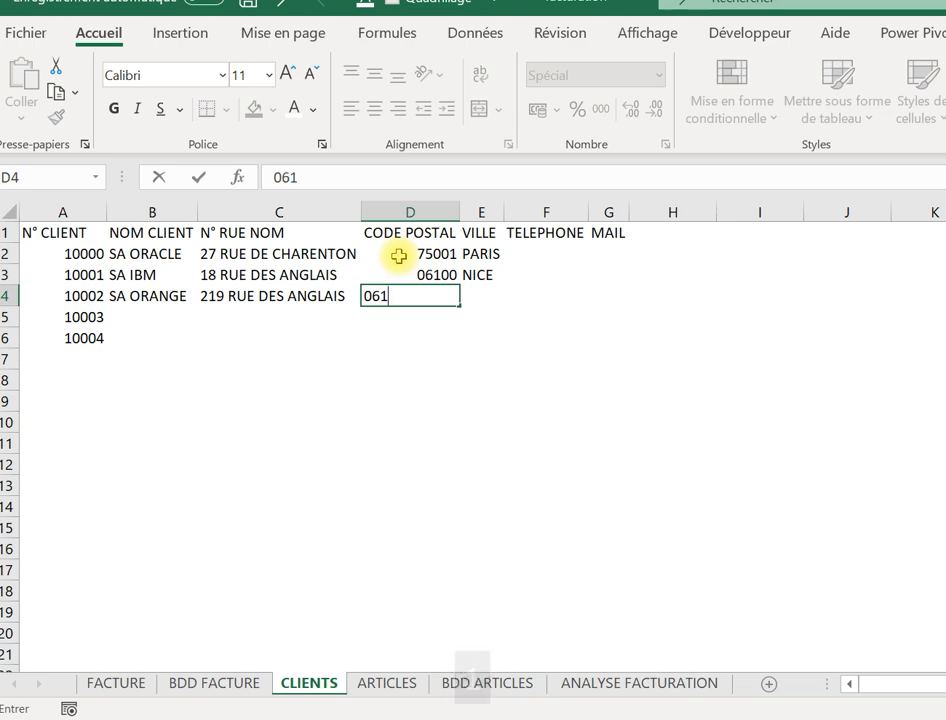
text(00)
key(Tab)
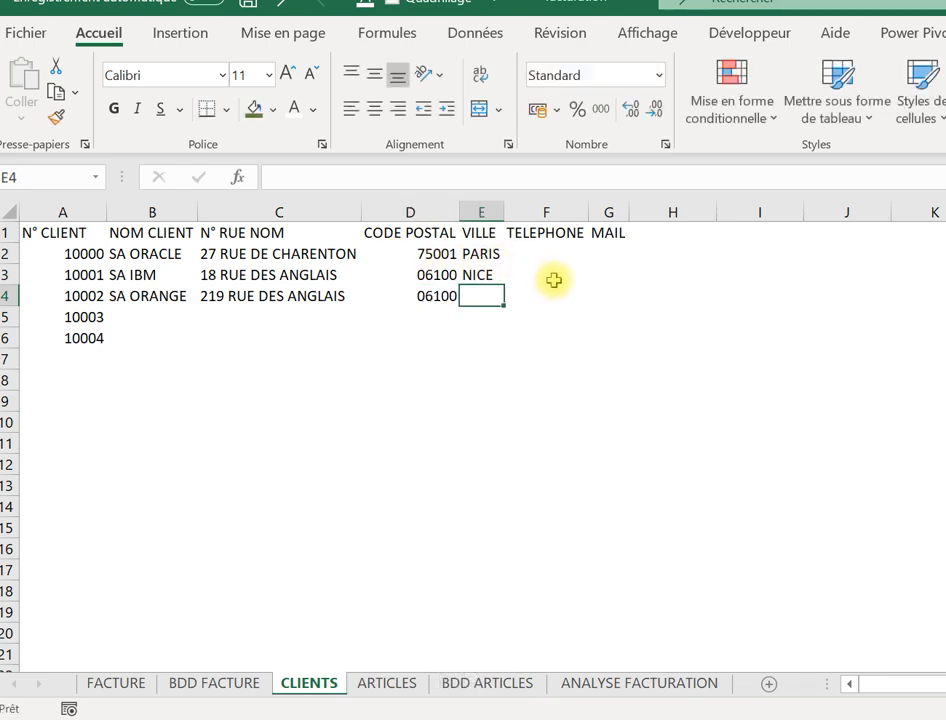
text(NICE)
key(Tab)
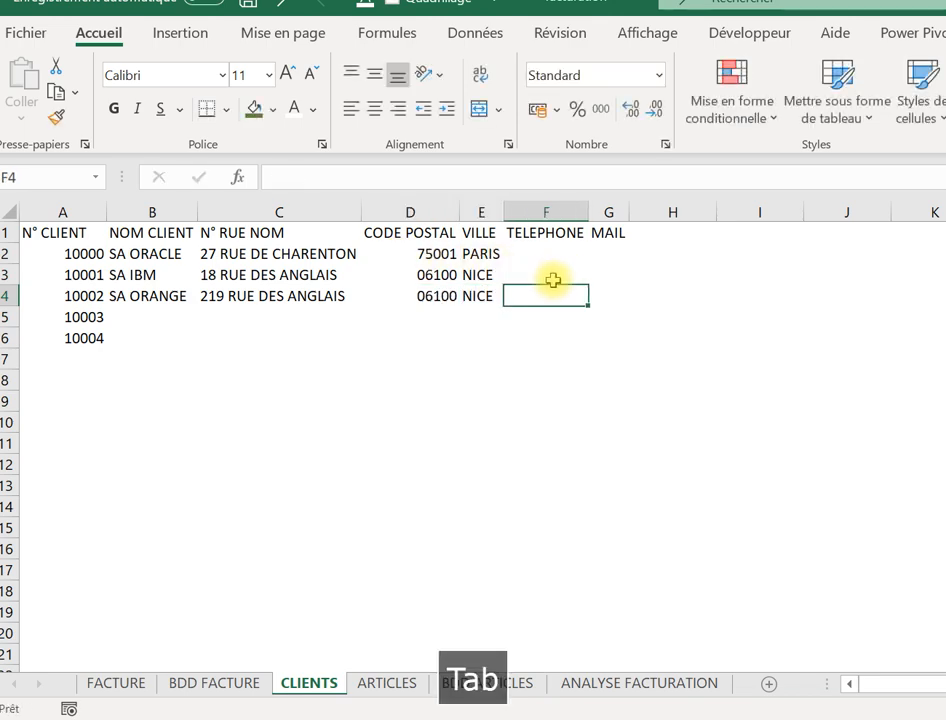
click(517, 255)
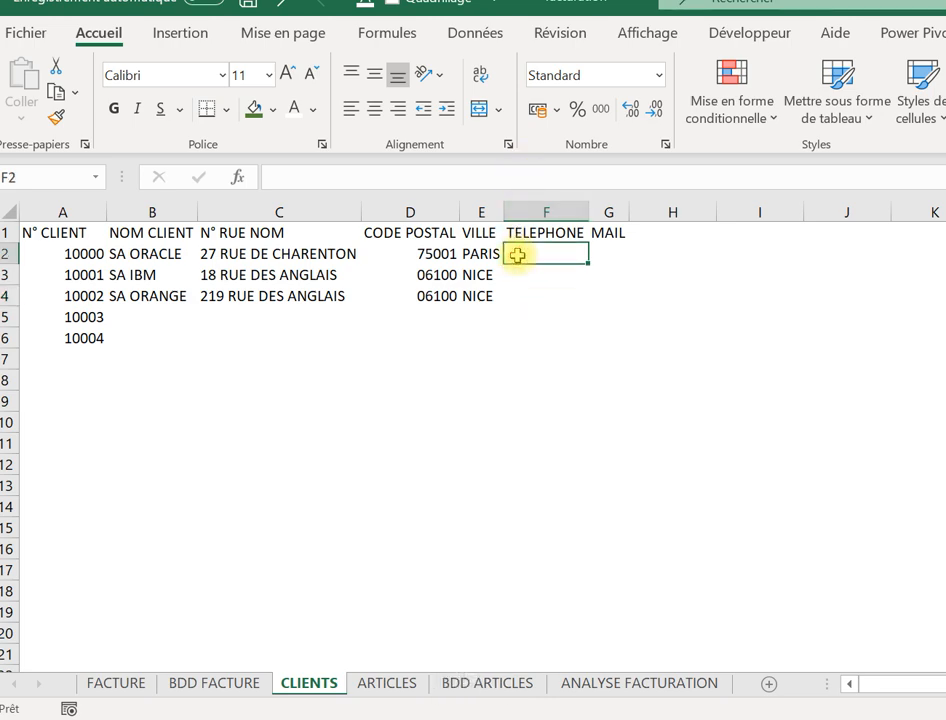
Enter 03030303 as SA ORACLE's telephone number in F2.
text(0303030303)
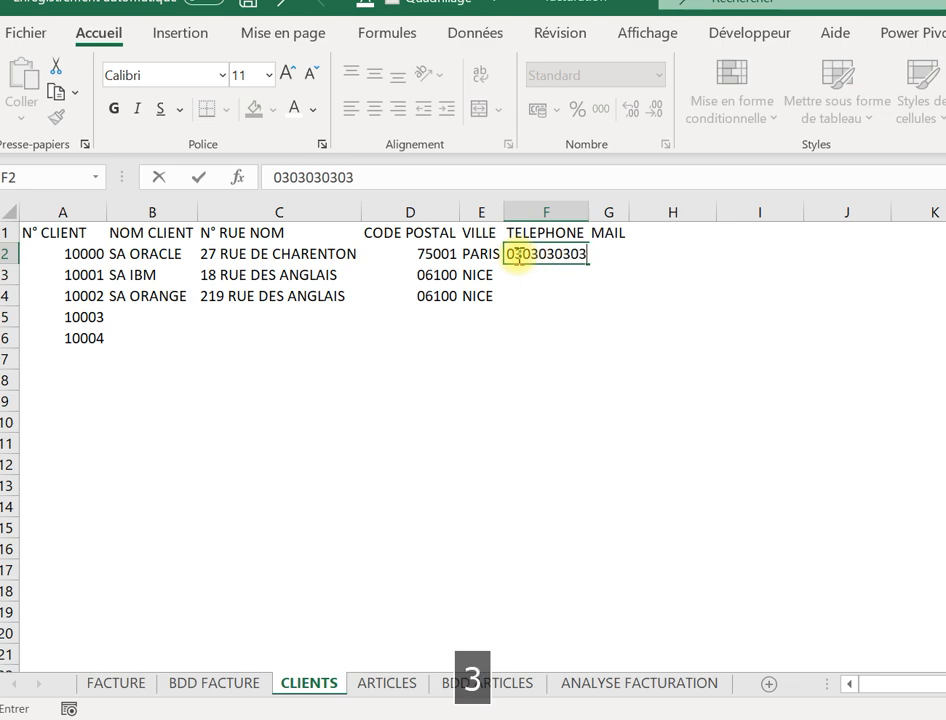
key(Return)
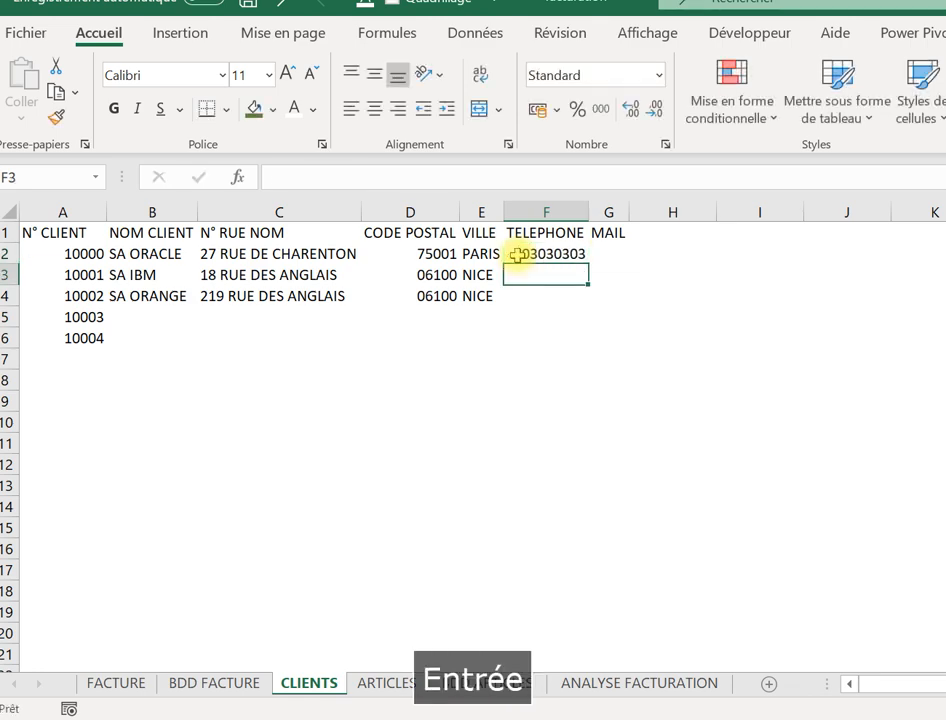
click(545, 255)
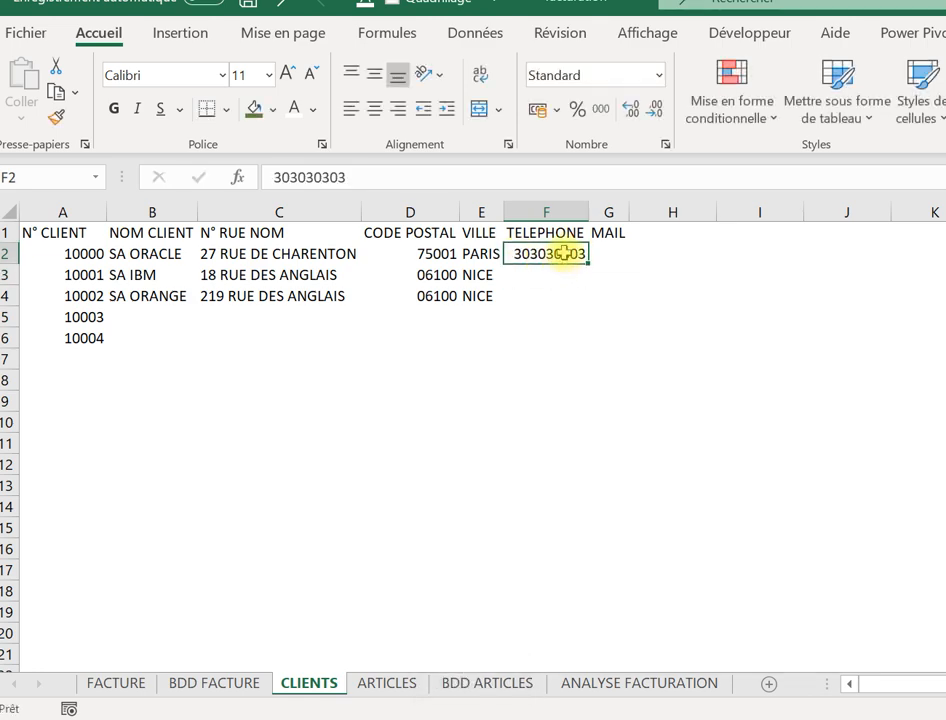
Format F2:F4 as Spécial > Numéro de téléphone and fill F2's number down to F4.
drag(563, 254, 563, 290)
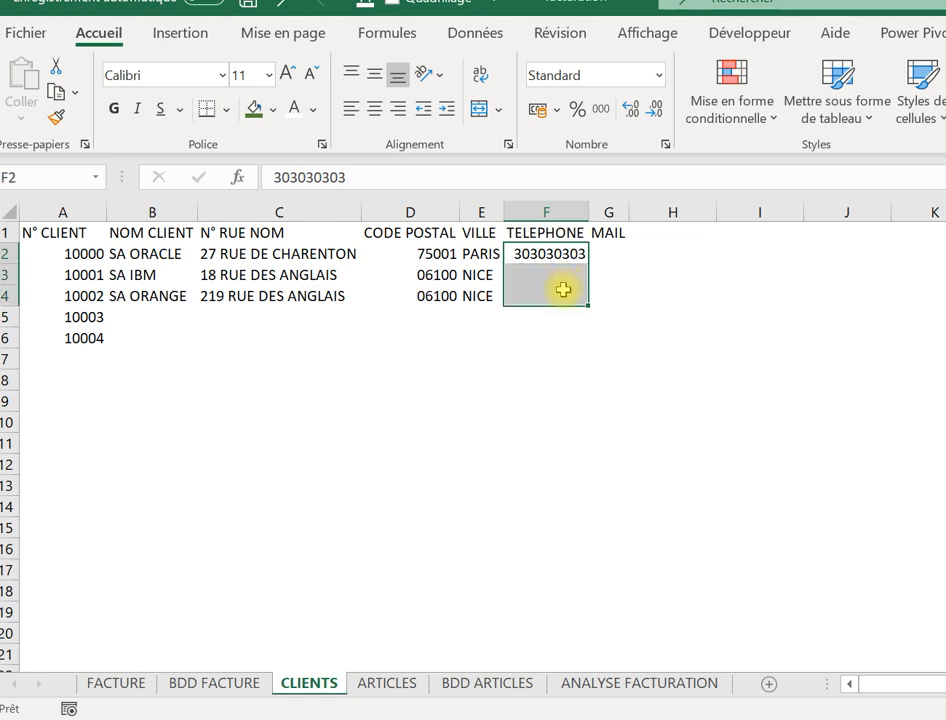
right_click(563, 290)
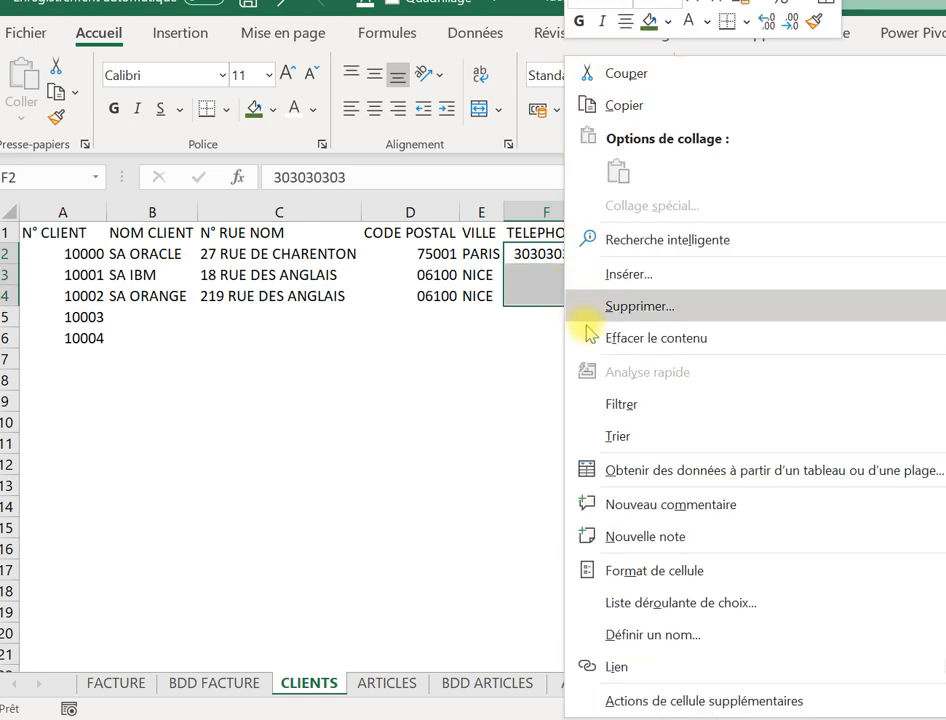
click(646, 568)
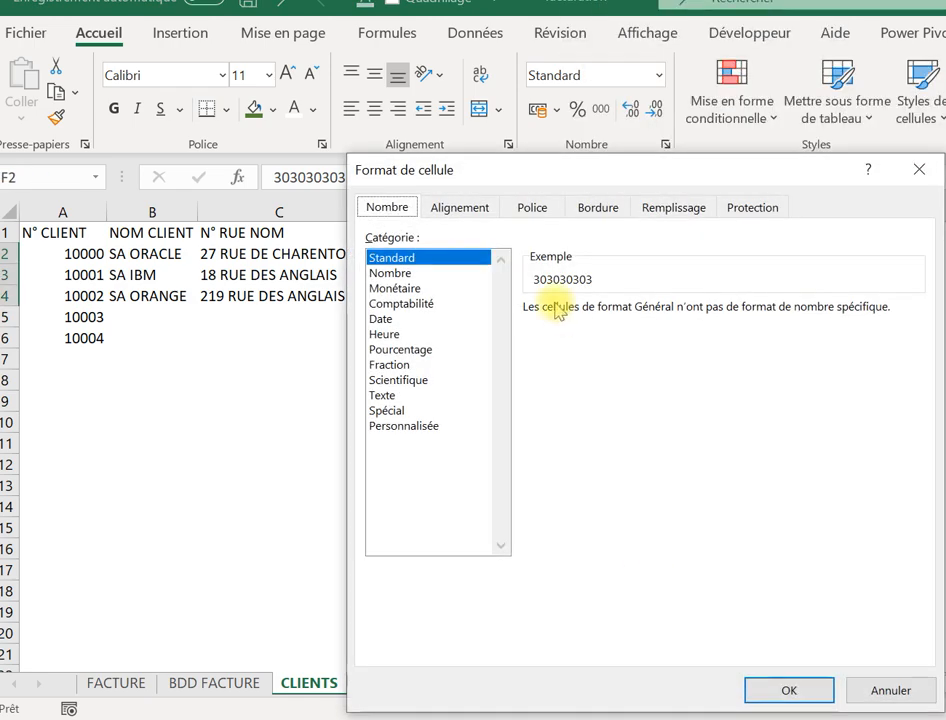
click(400, 410)
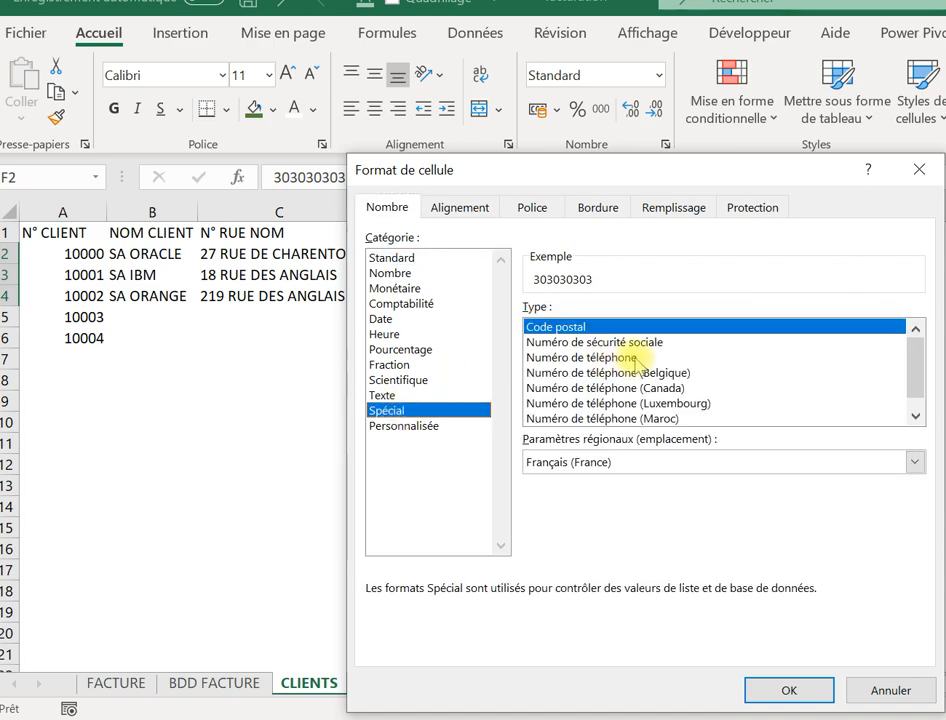
click(630, 358)
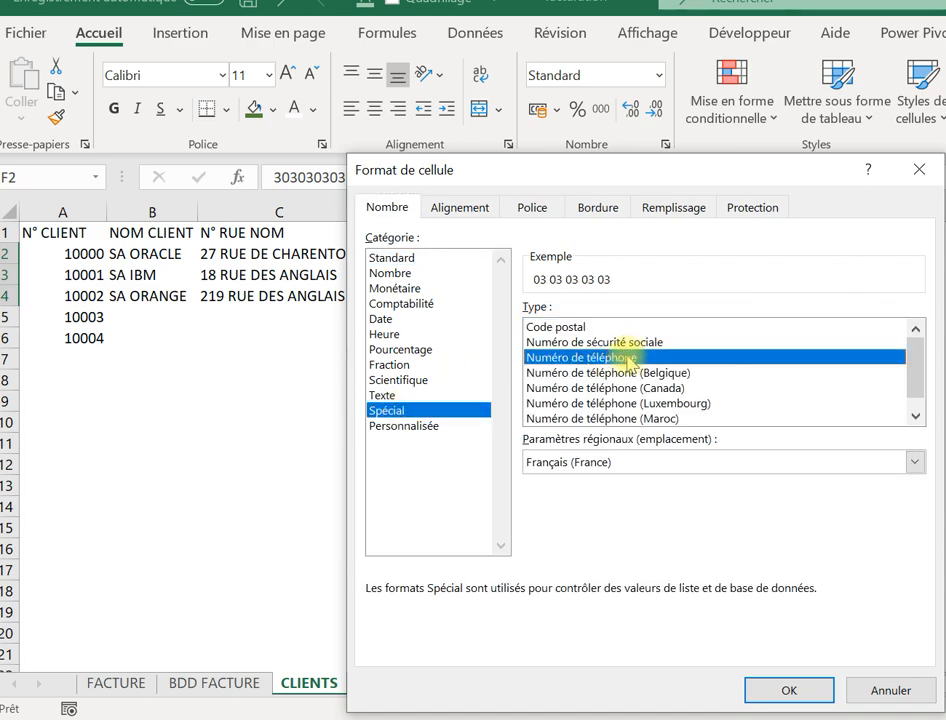
click(783, 688)
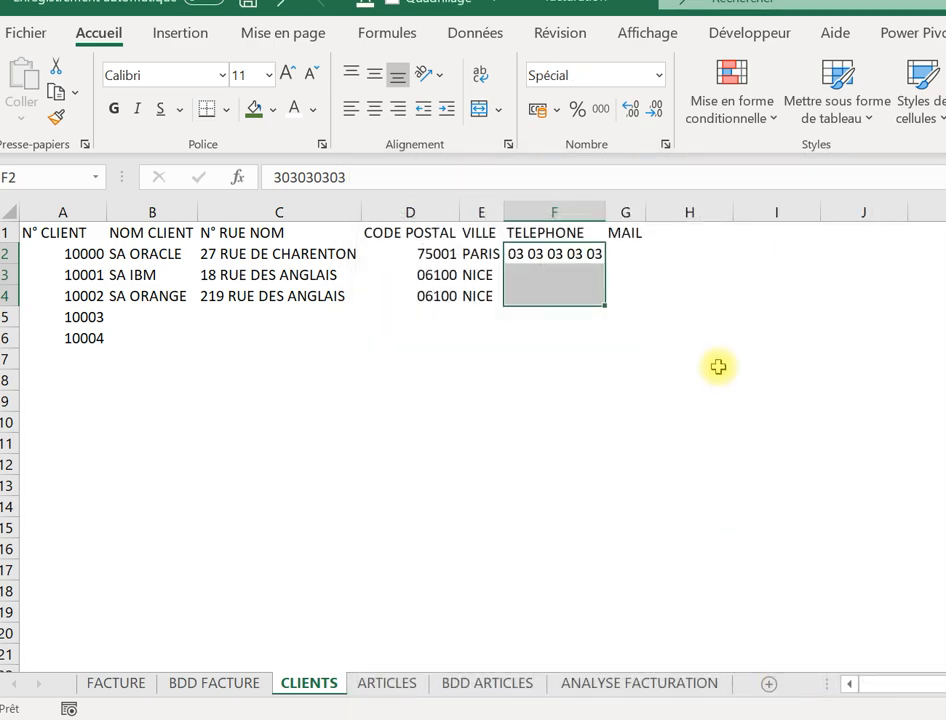
click(598, 255)
drag(606, 266, 606, 300)
Change the leading digit to 4 in F3 and to 6 in F4.
click(536, 274)
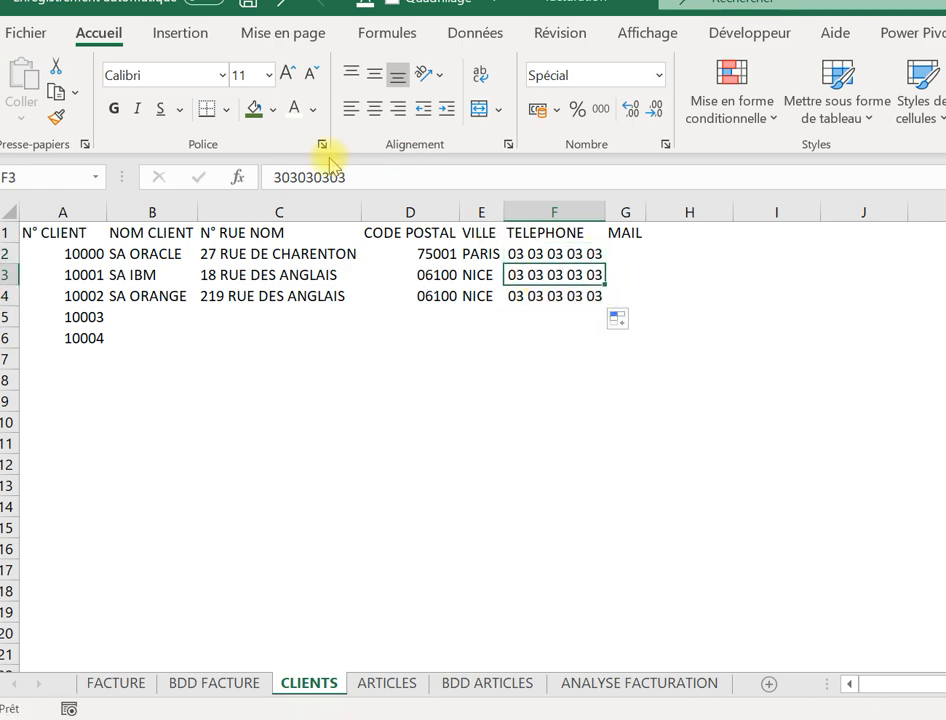
drag(282, 175, 257, 173)
text(4)
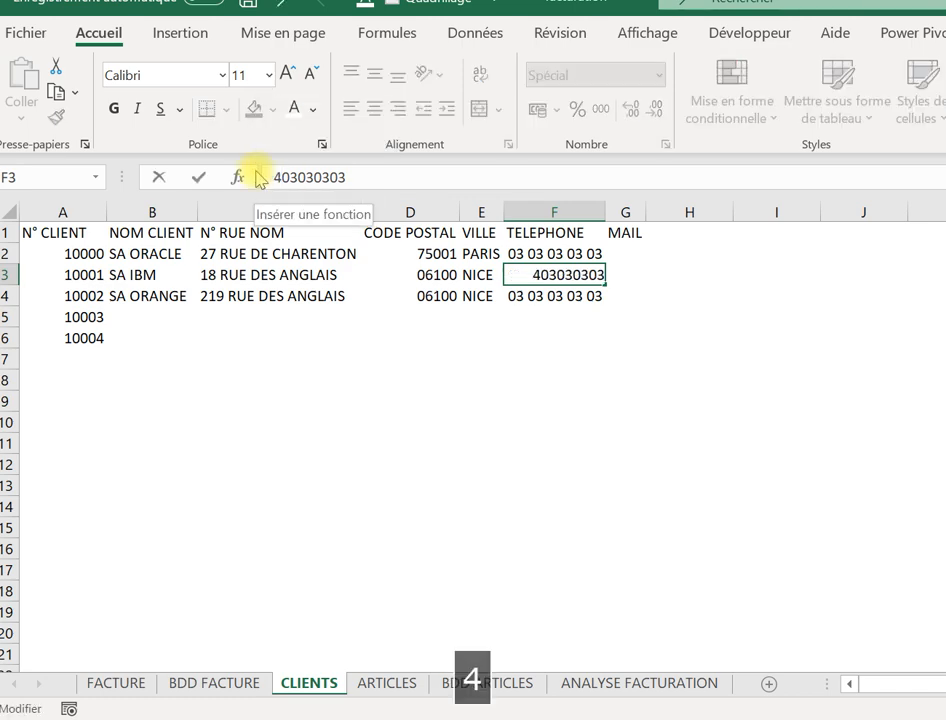
key(Return)
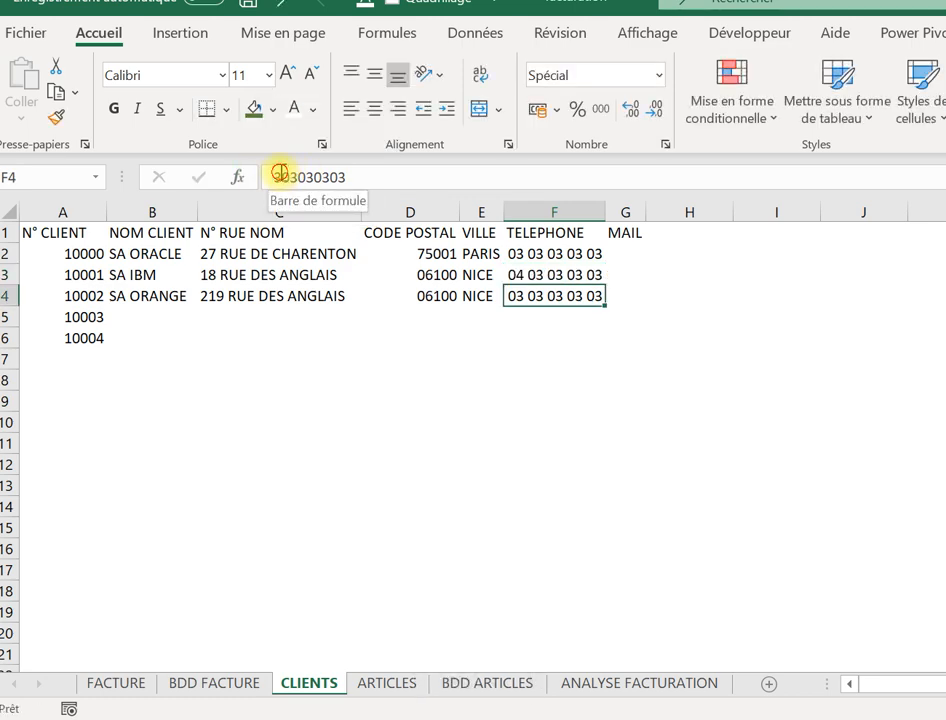
drag(280, 174, 239, 166)
text(6)
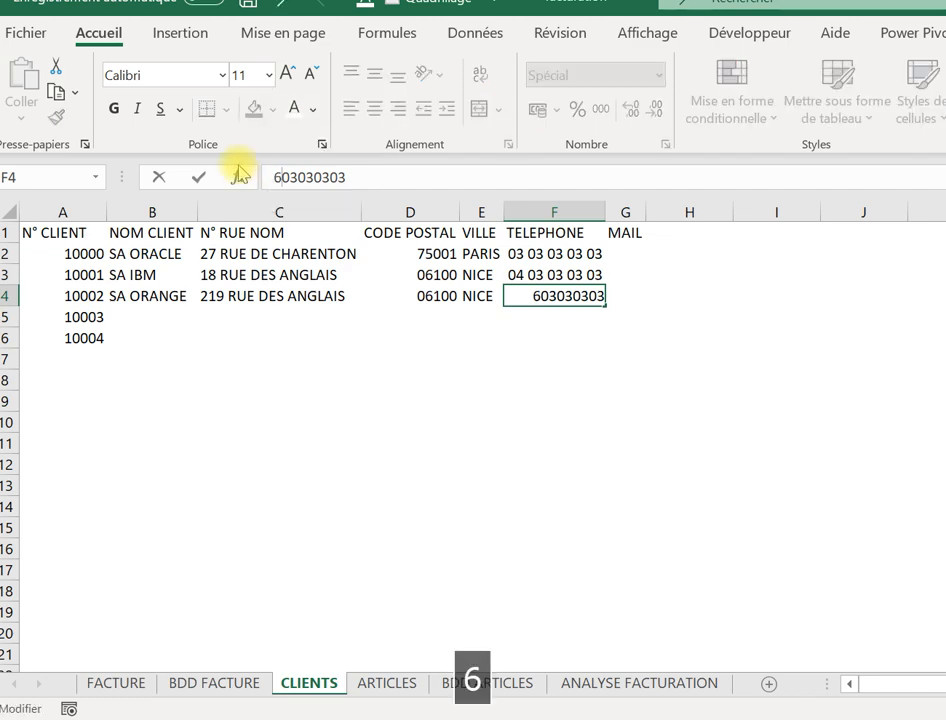
key(Return)
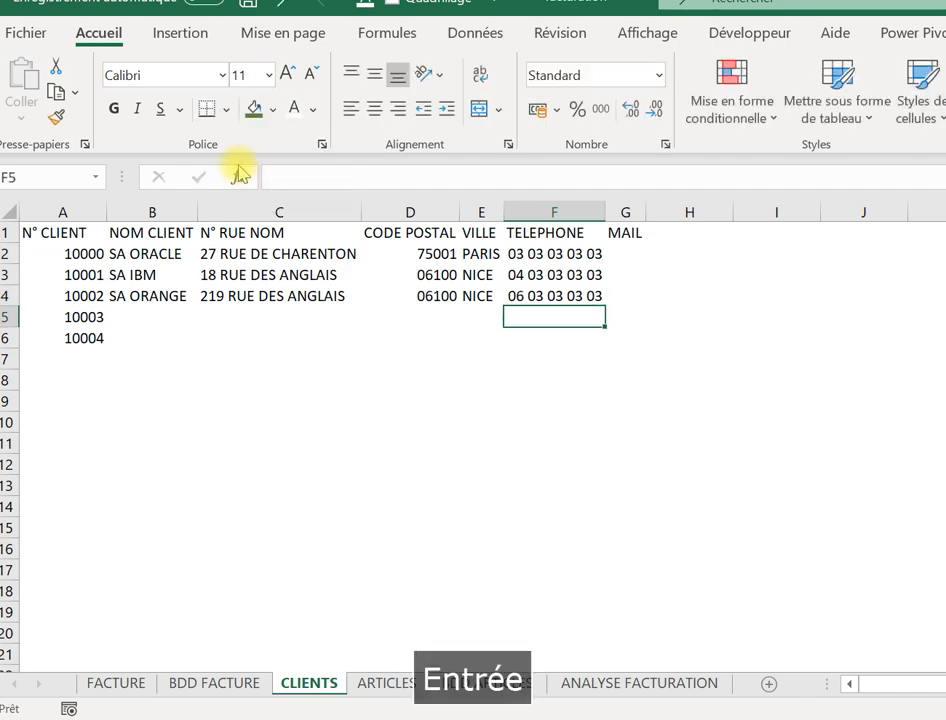
click(645, 261)
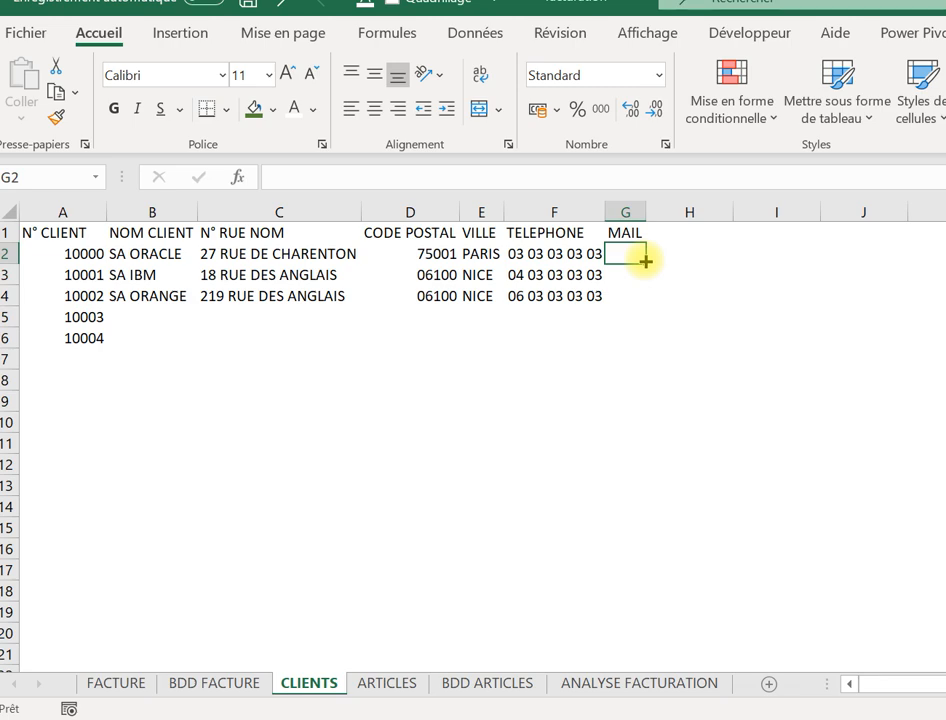
Type SA ORACLE's company e-mail address into G2.
text(SO)
key(BackSpace)
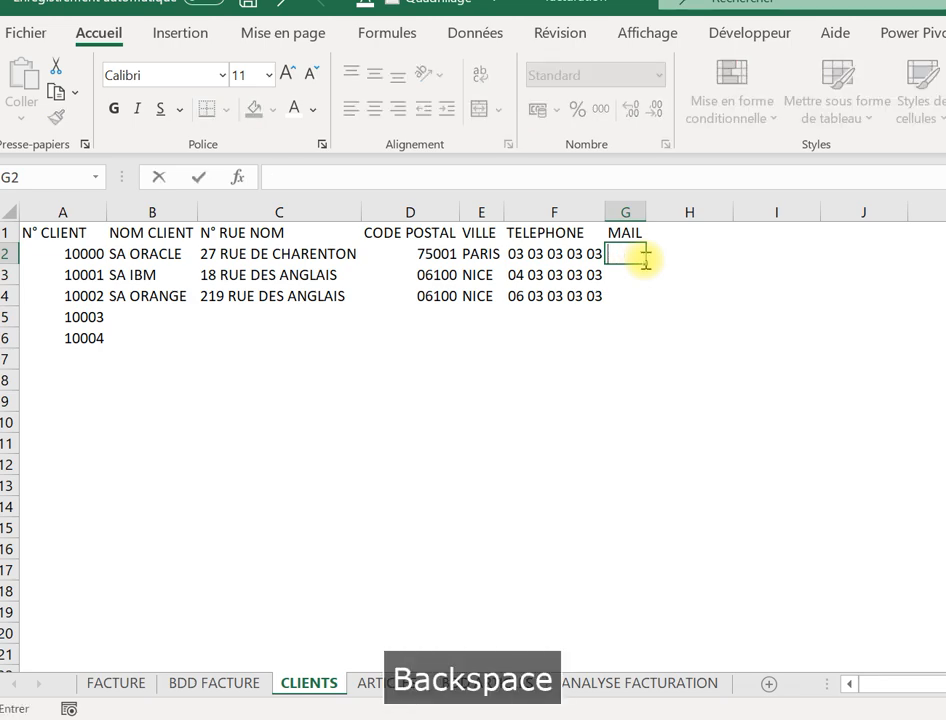
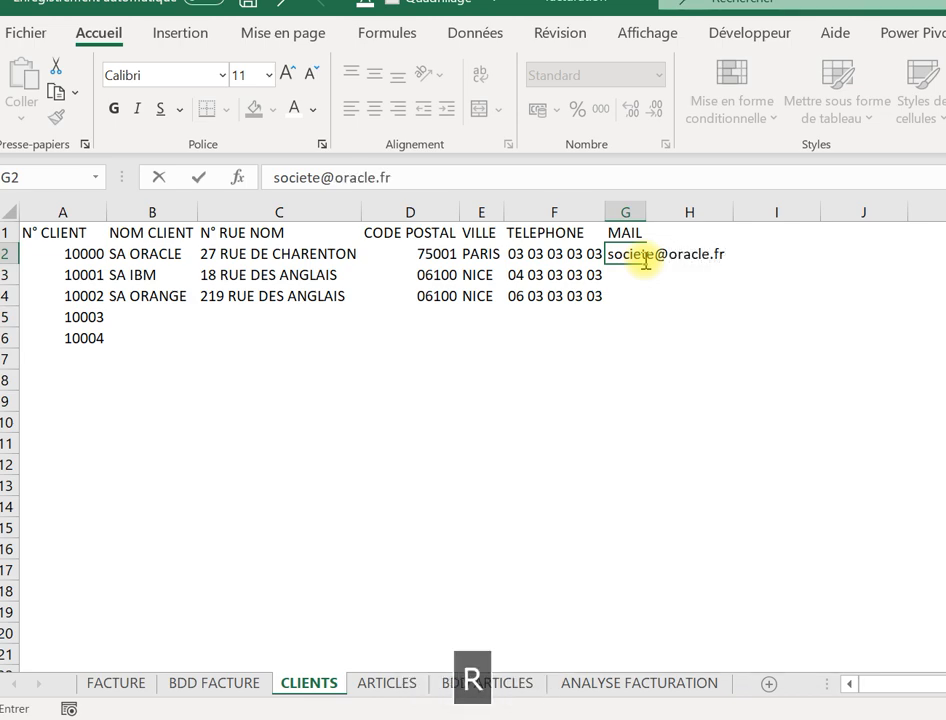
key(Return)
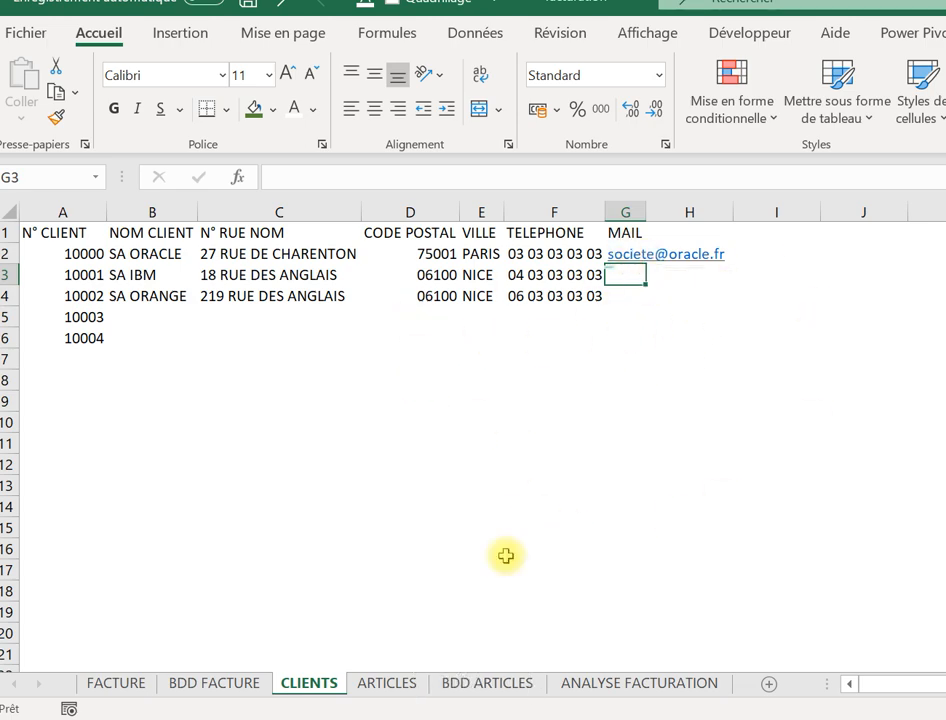
On the FACTURE sheet, enter client number 10000 in the N° Client field C8.
click(108, 684)
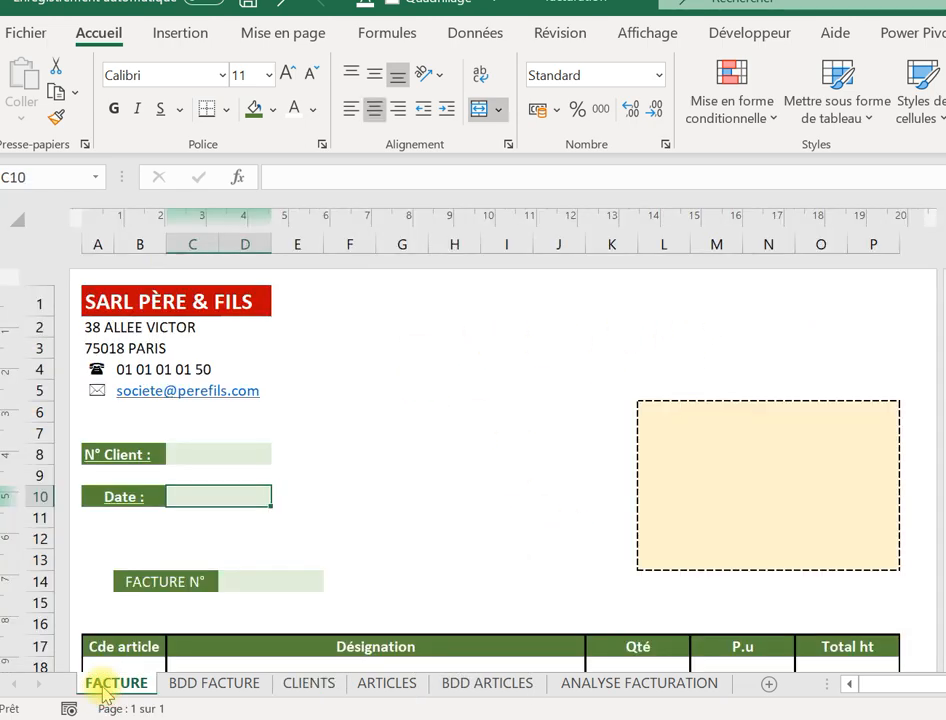
click(229, 452)
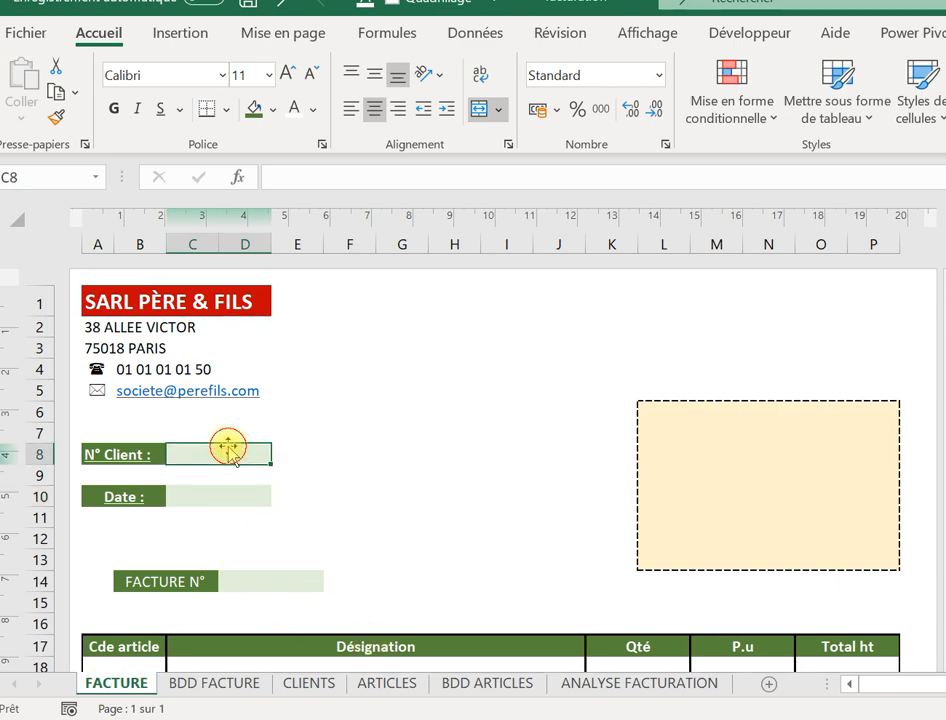
key(Caps_Lock)
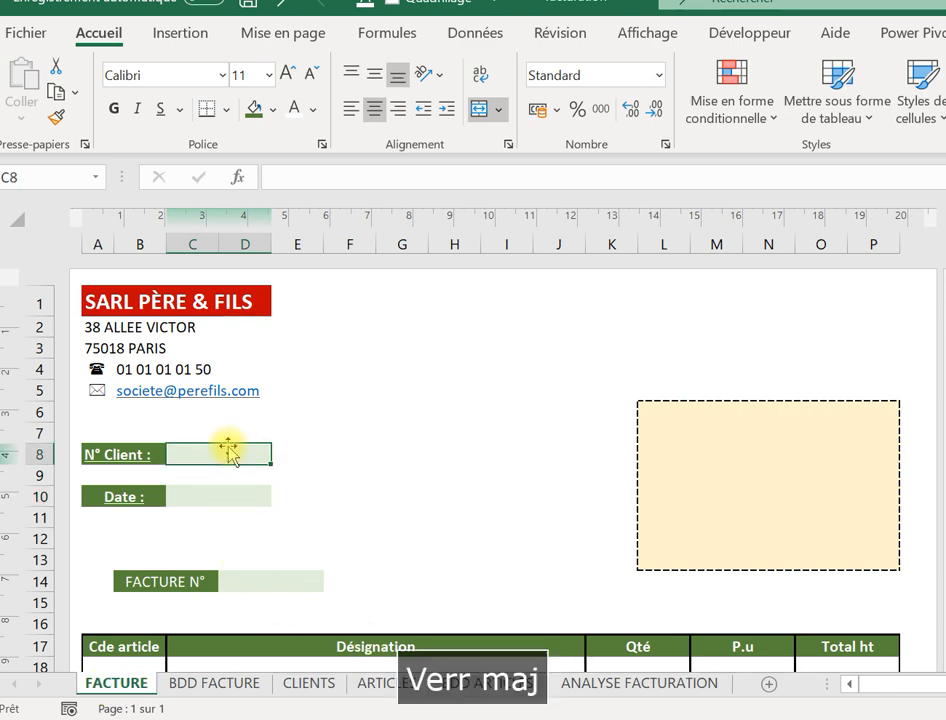
text(1000)
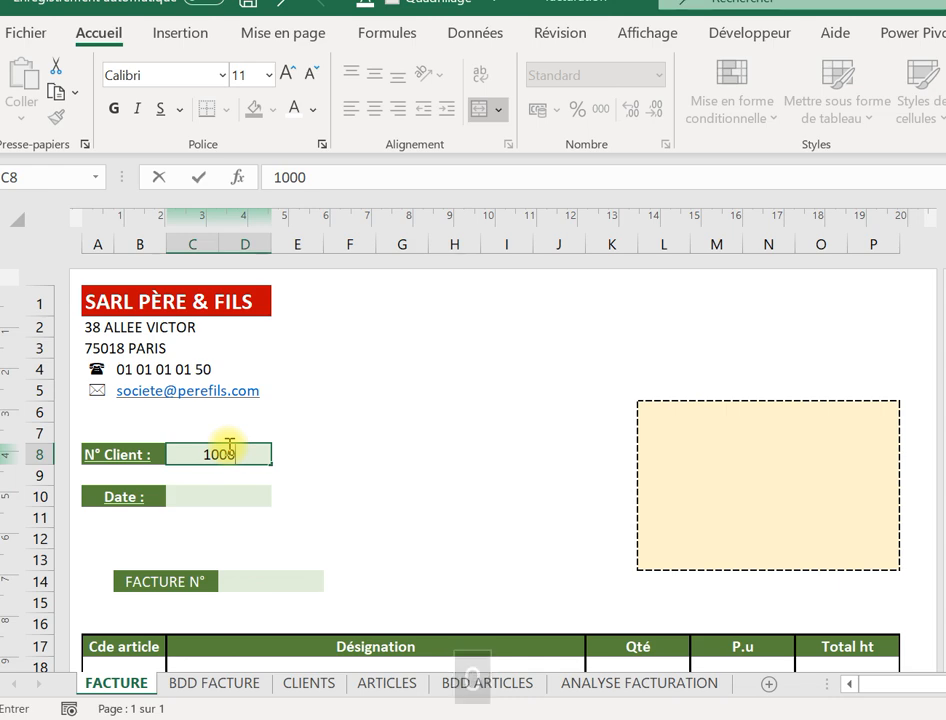
text(0)
key(Tab)
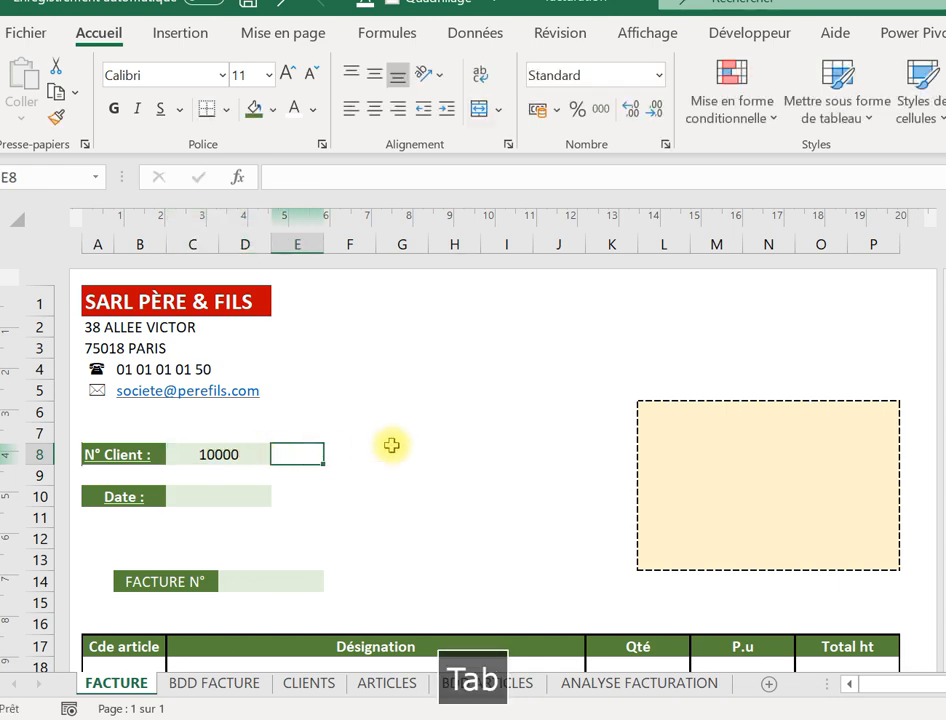
Select cells in the client block, ending on L6 for the client name.
click(673, 420)
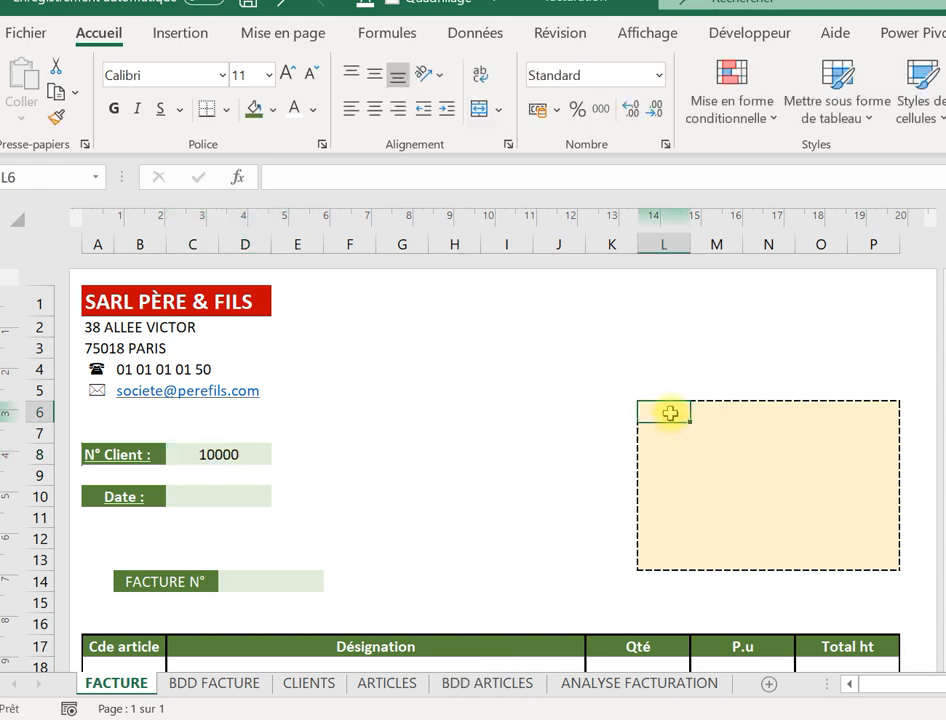
drag(670, 413, 851, 412)
click(650, 509)
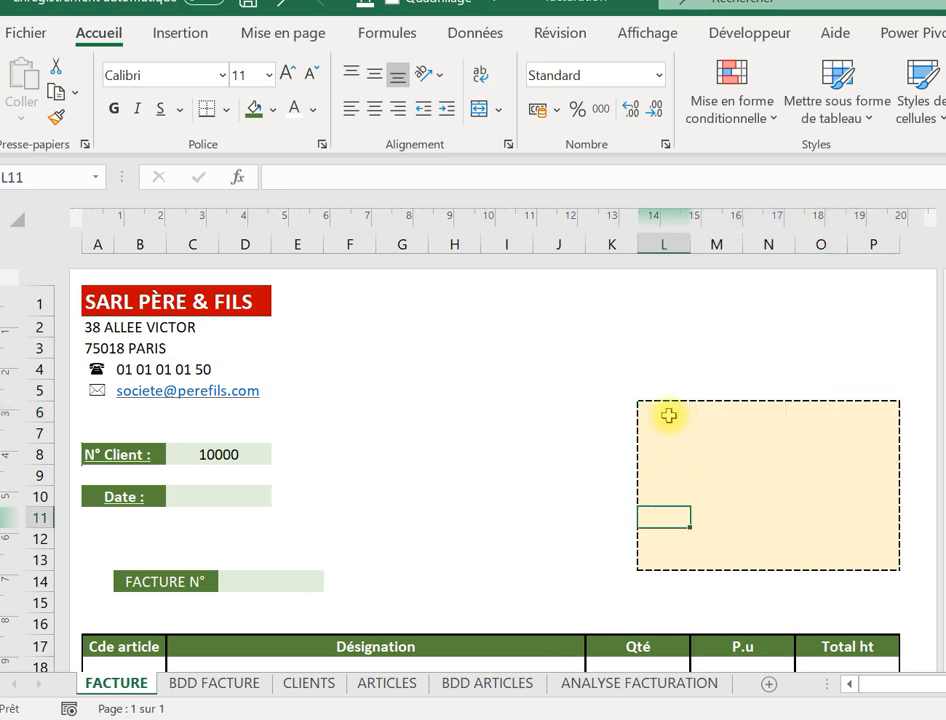
click(668, 415)
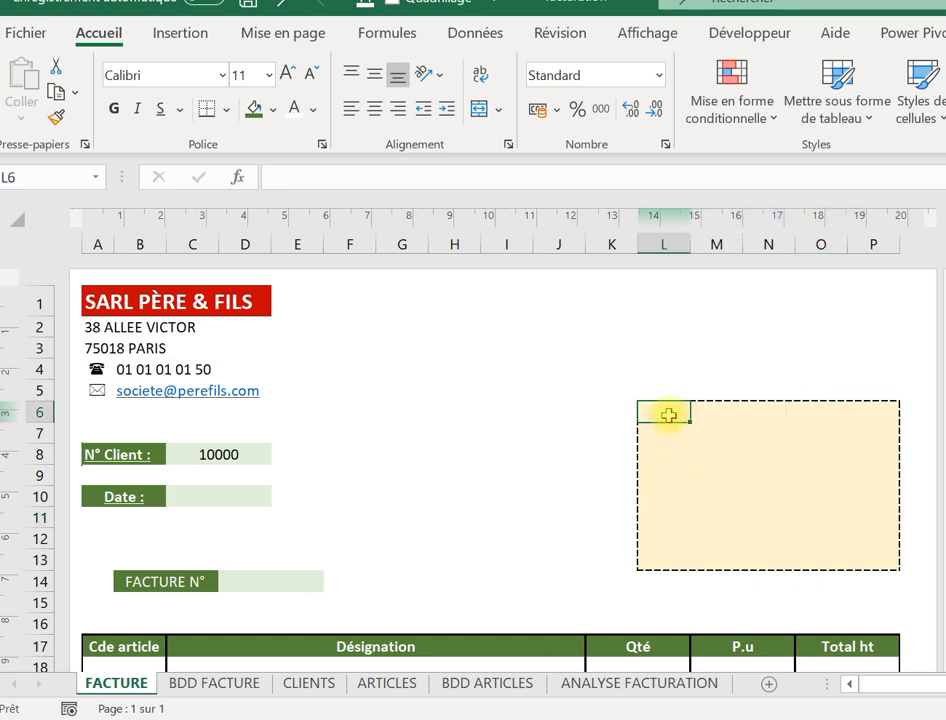
Start a RECHERCHEV formula in L6 using C8 as the lookup value.
text(+)
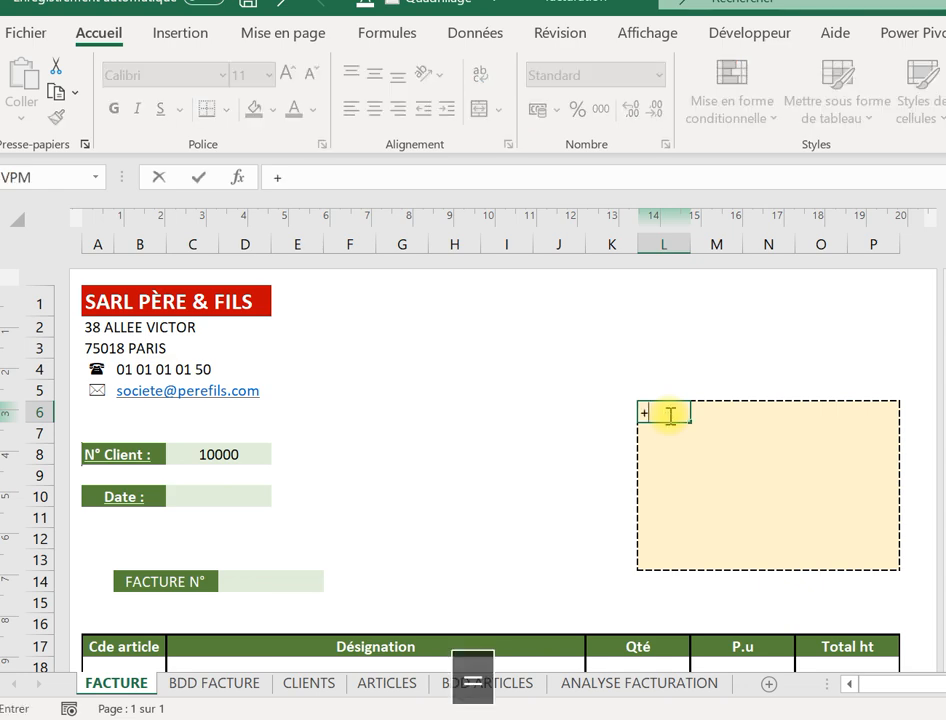
key(BackSpace)
key(Caps_Lock)
text(=rech)
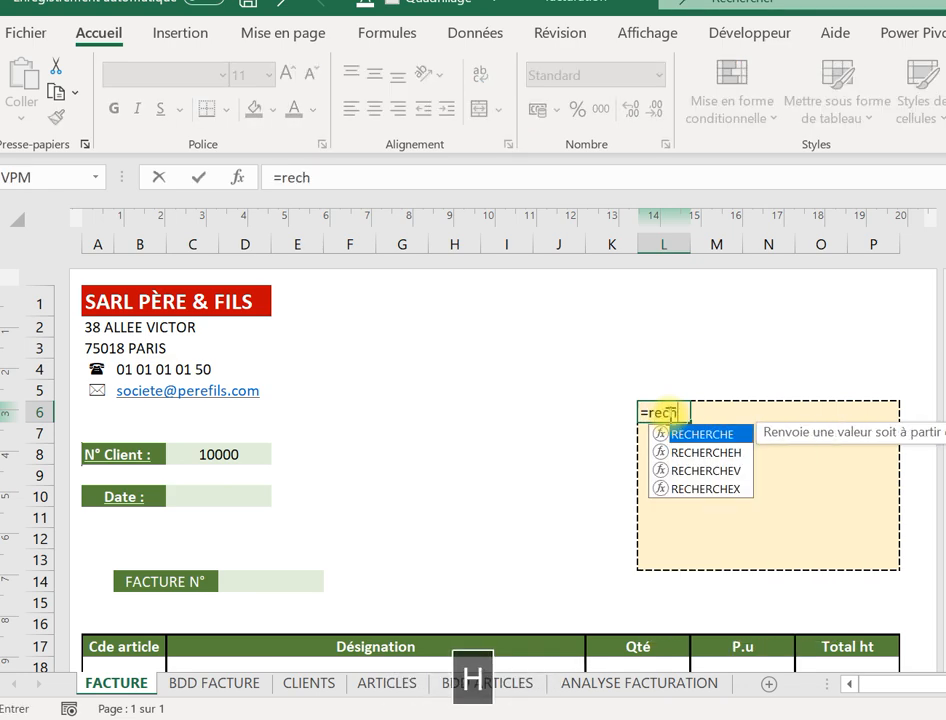
double_click(663, 470)
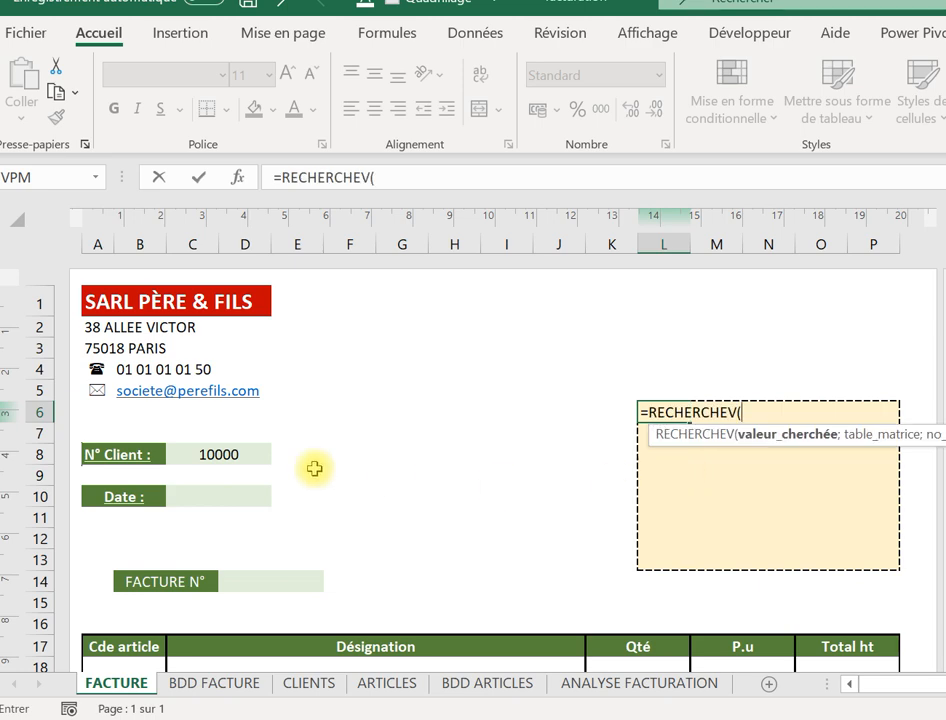
click(218, 452)
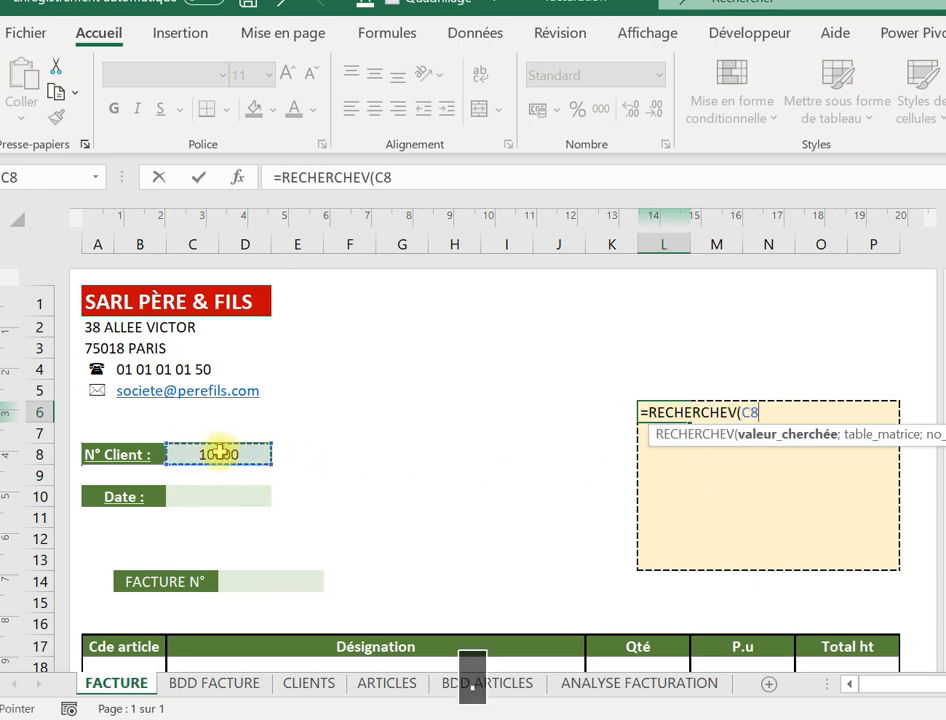
text(;)
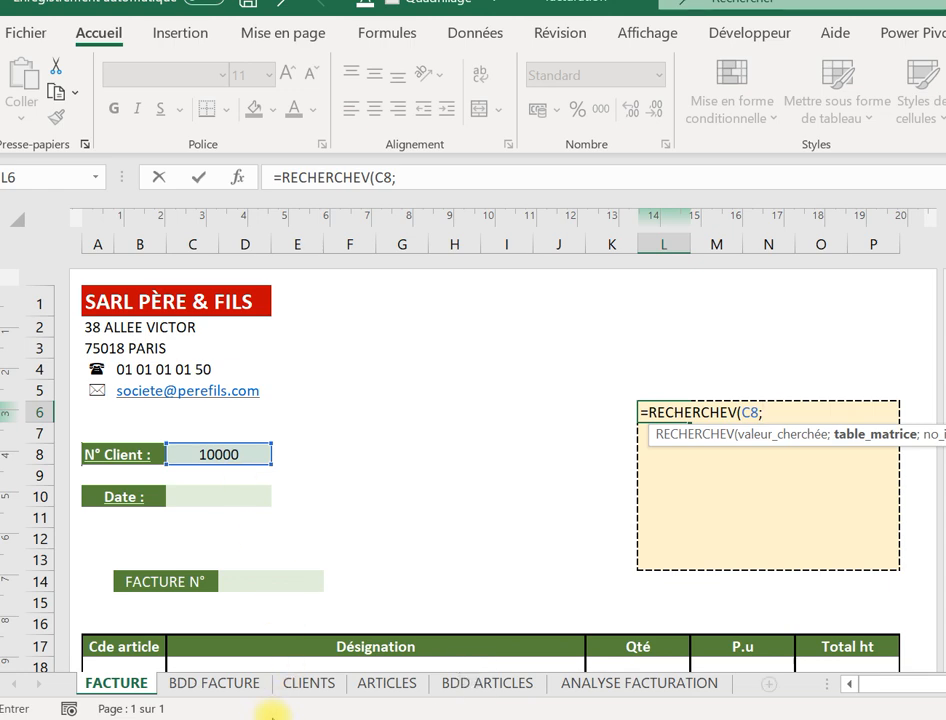
Complete the lookup with table CLIENTS!$A:$H, column 2 and FAUX, then confirm it.
click(305, 688)
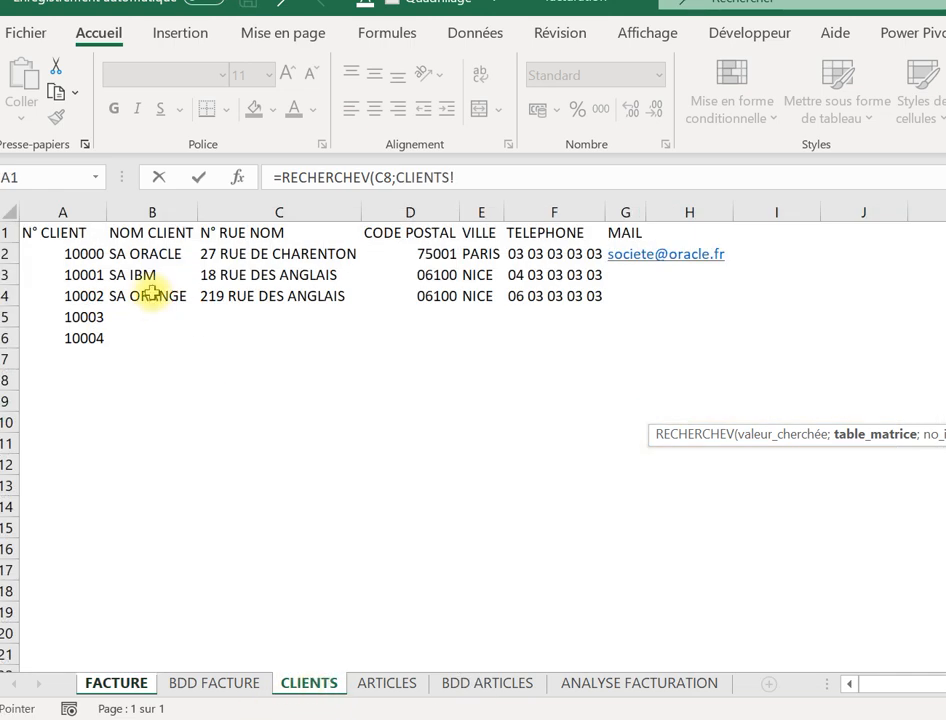
drag(78, 213, 670, 207)
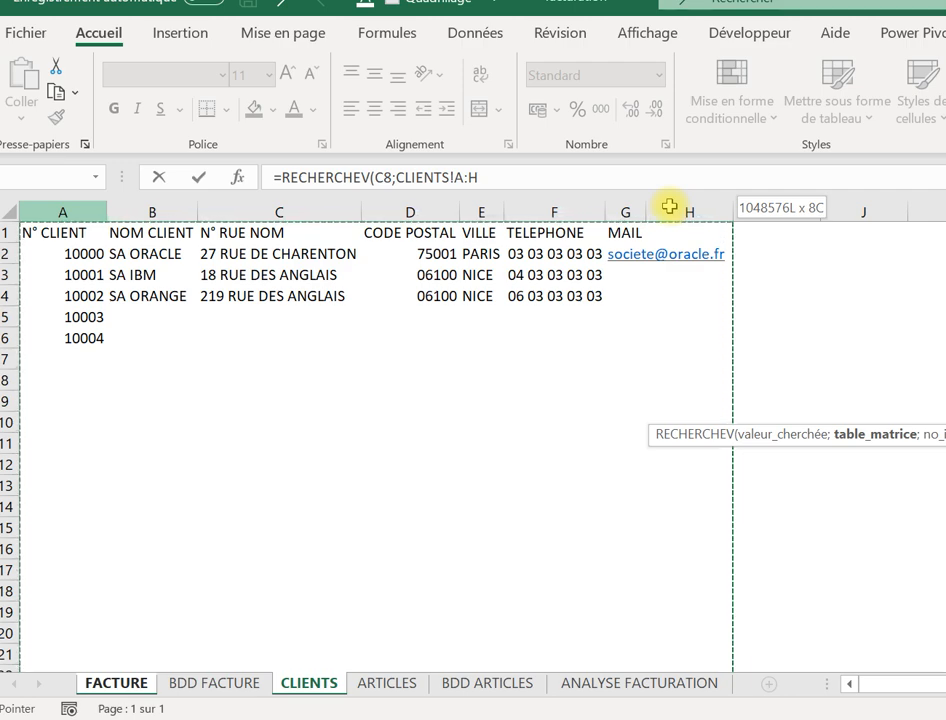
drag(670, 207, 670, 203)
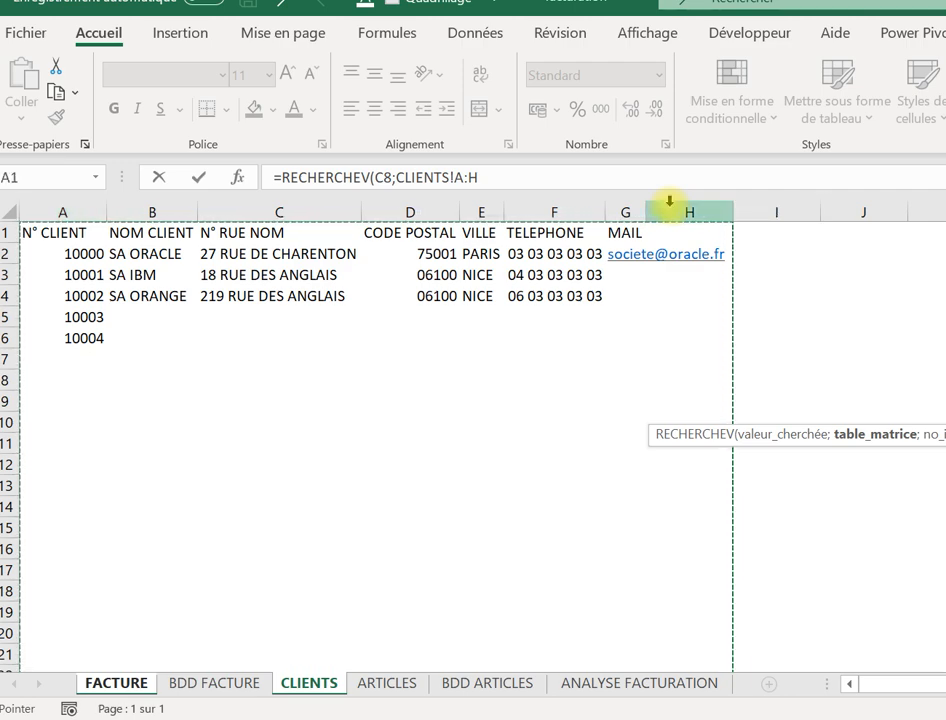
key(F4)
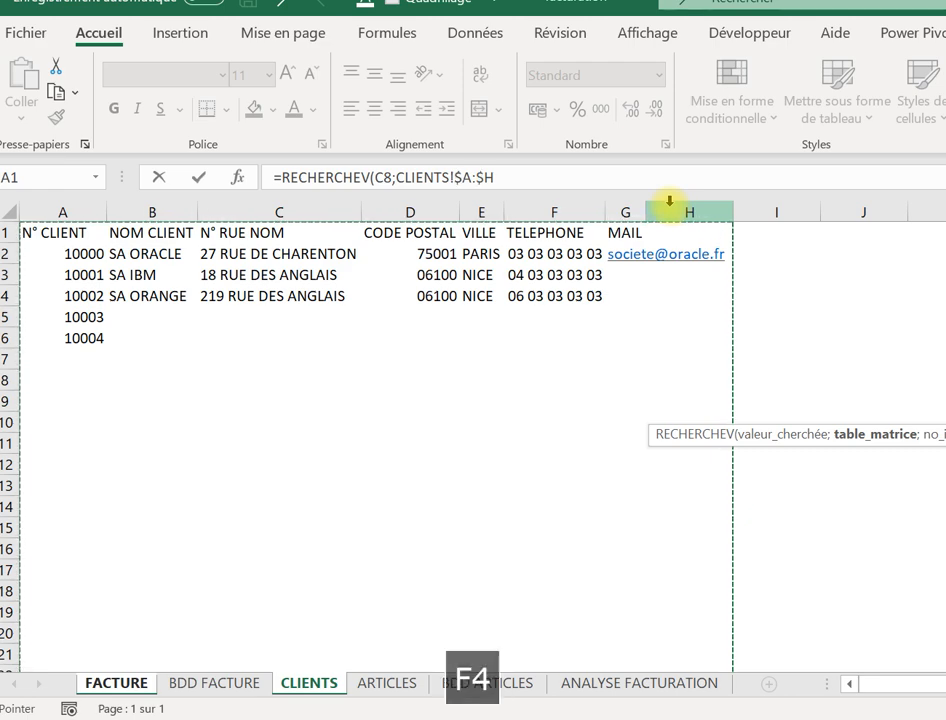
text(;)
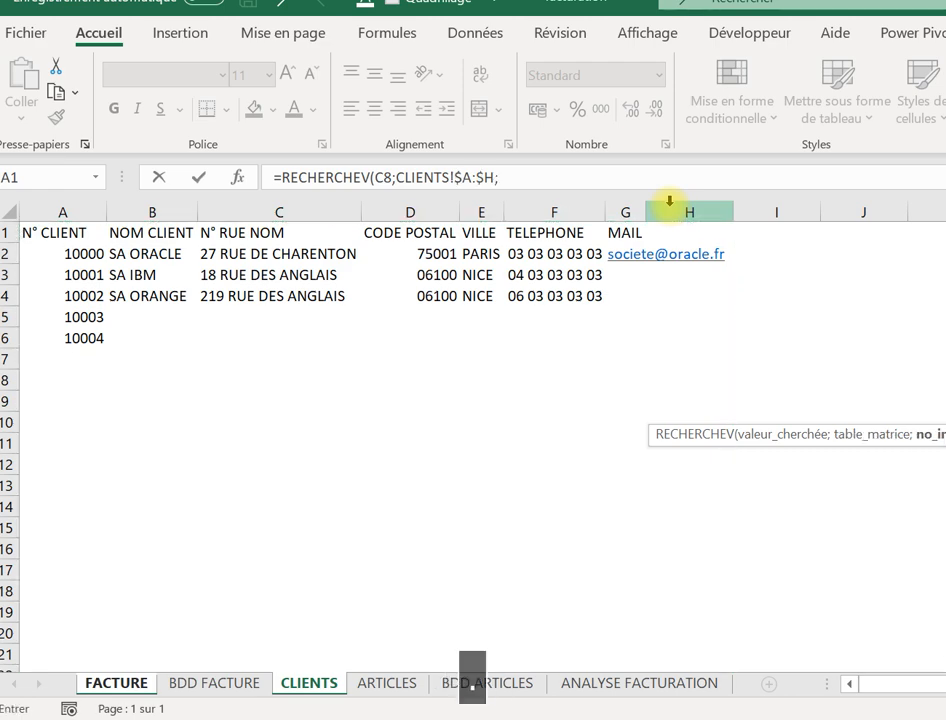
key(Caps_Lock)
text(2)
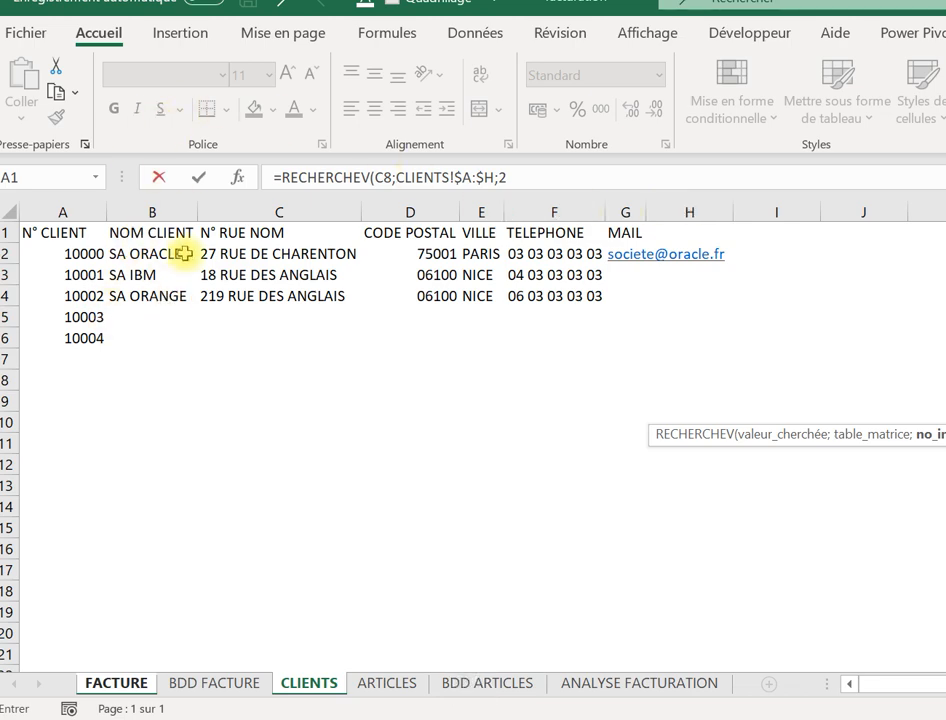
text(.)
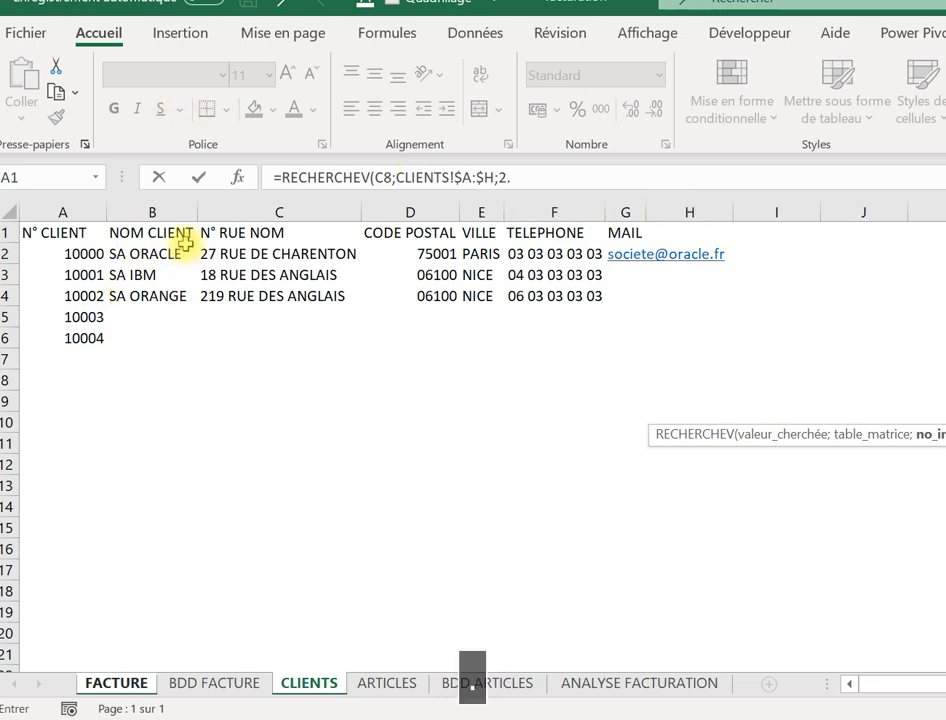
key(BackSpace)
key(Caps_Lock)
text(;)
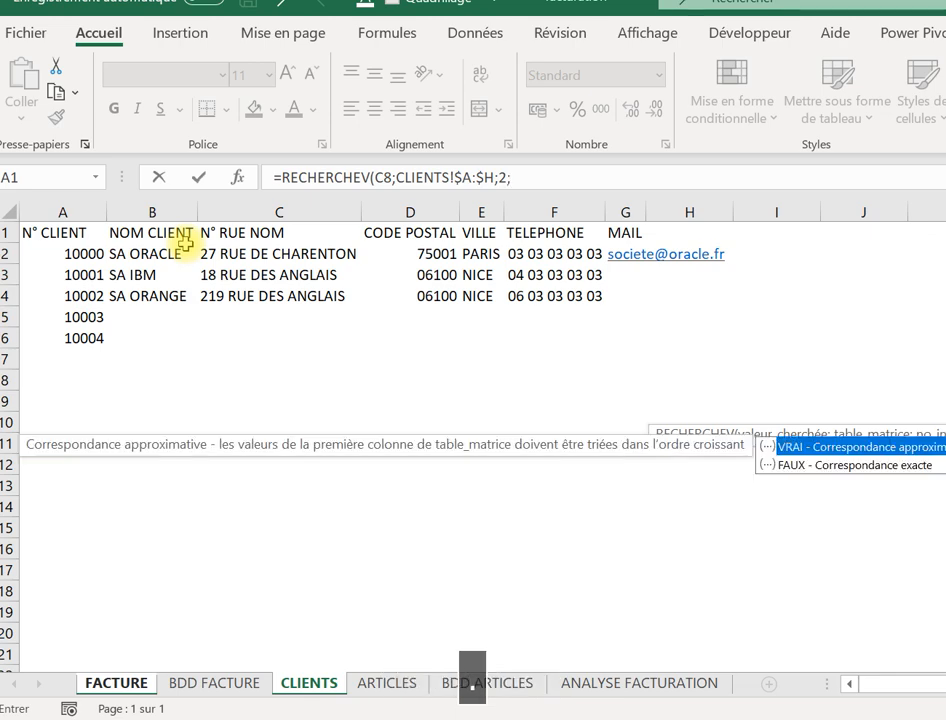
double_click(823, 465)
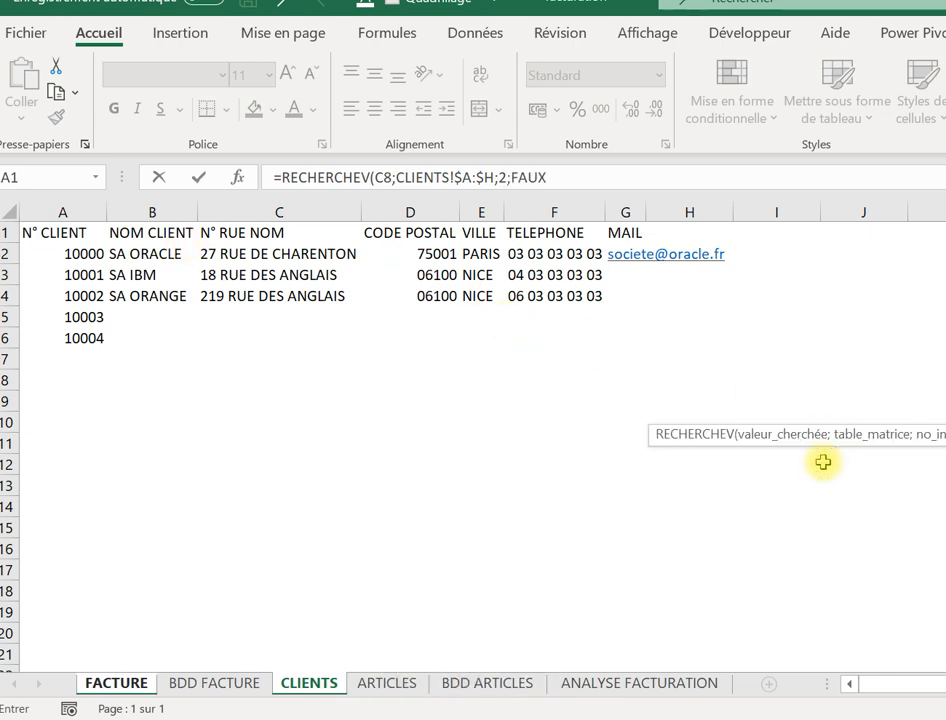
text())
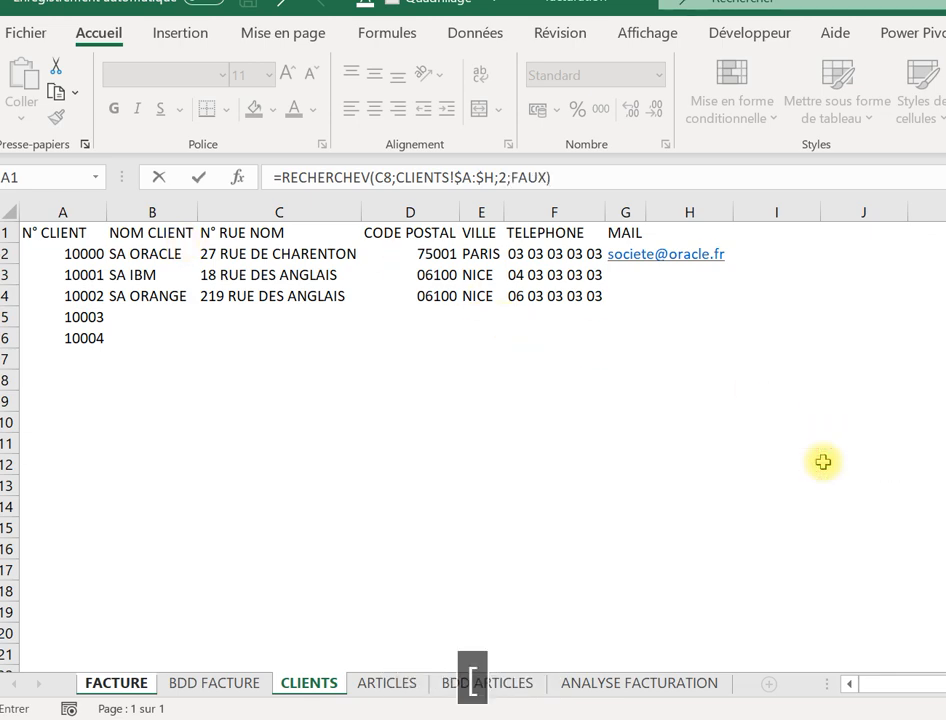
key(Return)
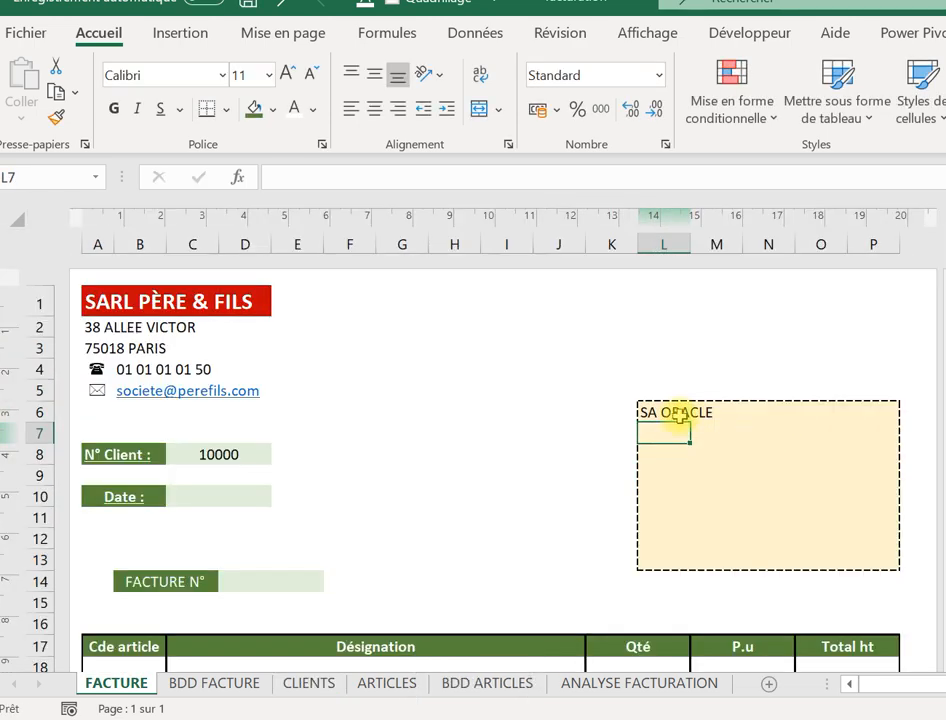
Make L6:P6 bold, merged and centred, at font size 18.
drag(680, 415, 857, 416)
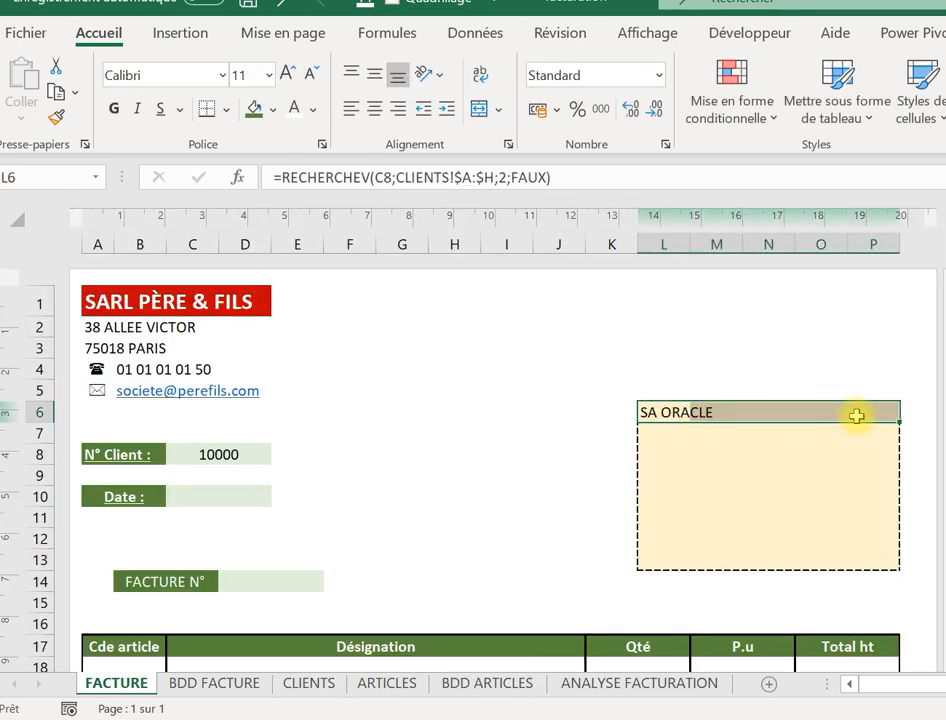
click(116, 109)
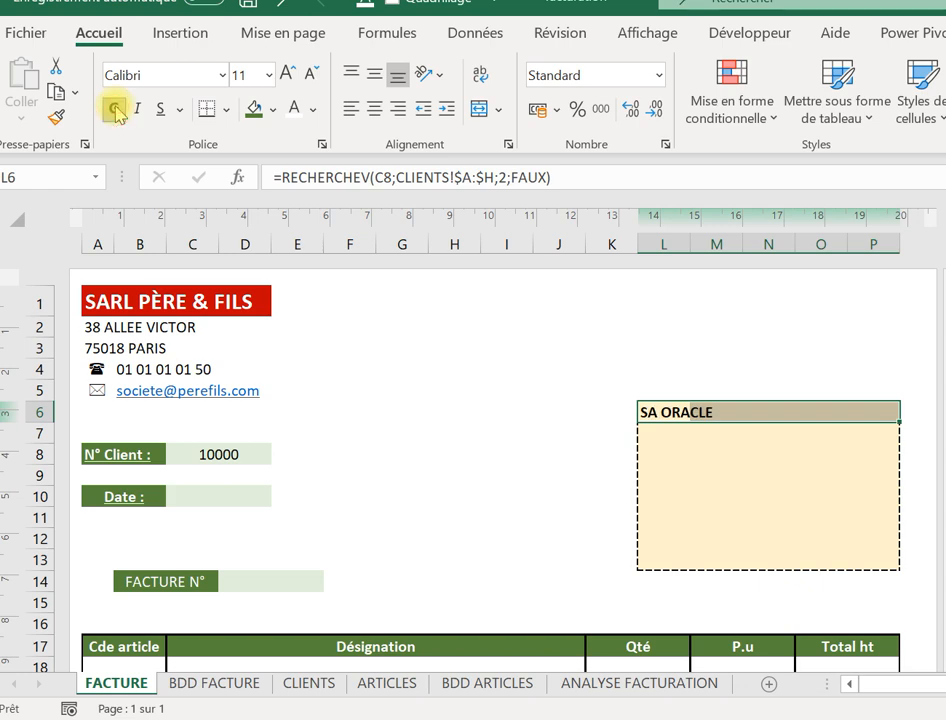
click(480, 110)
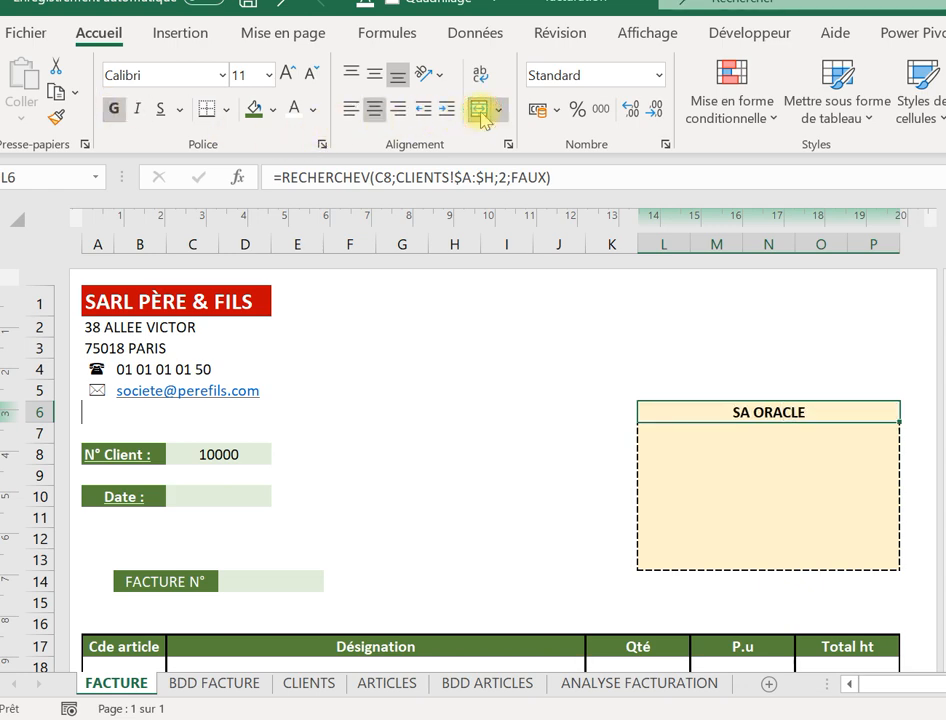
click(268, 75)
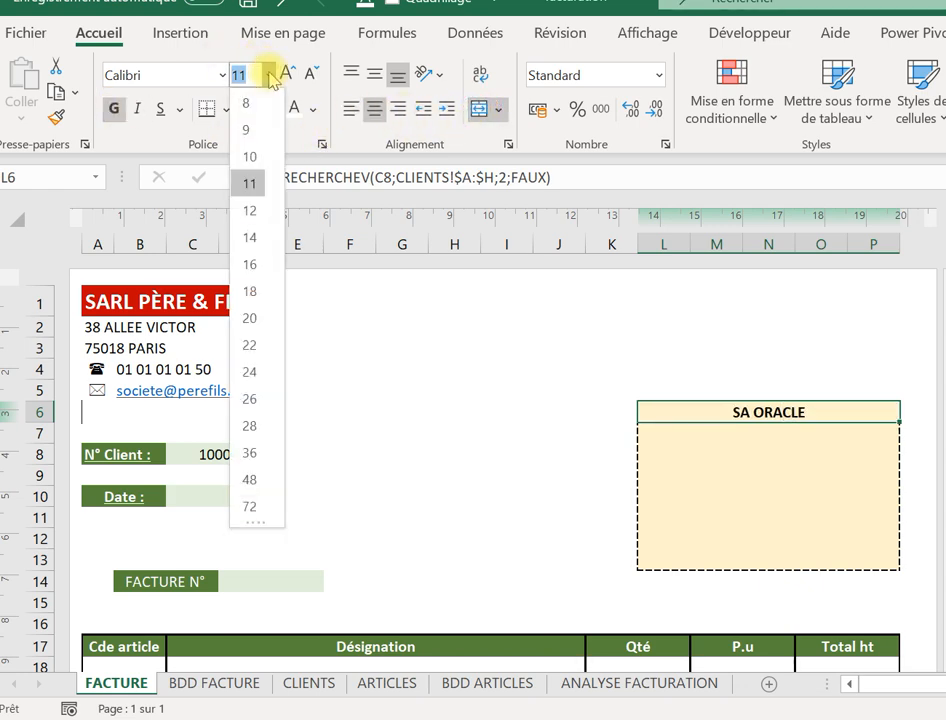
click(251, 290)
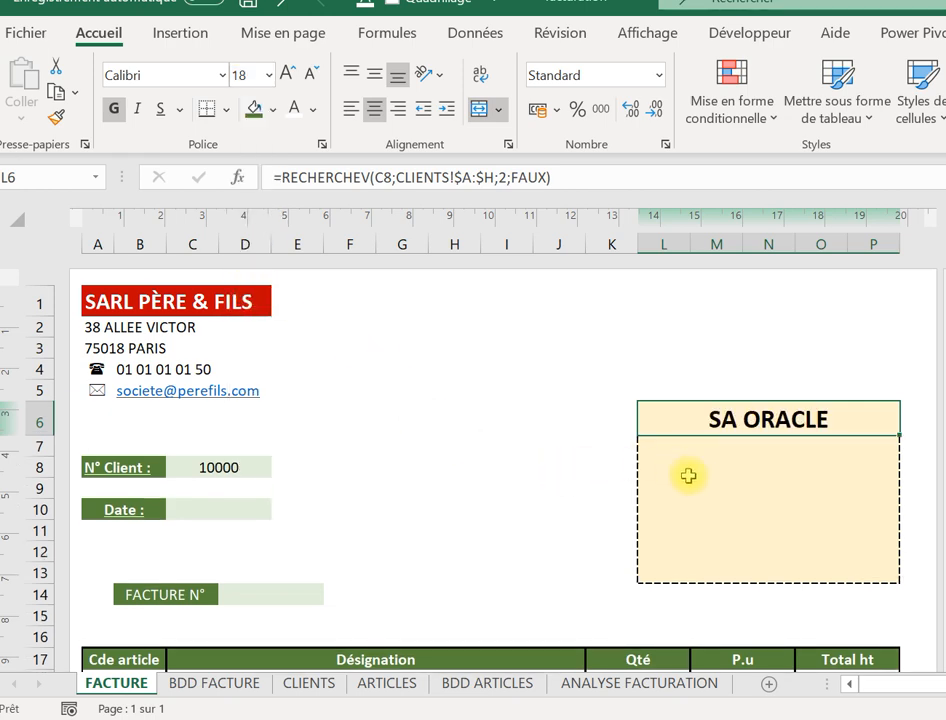
click(692, 478)
click(224, 467)
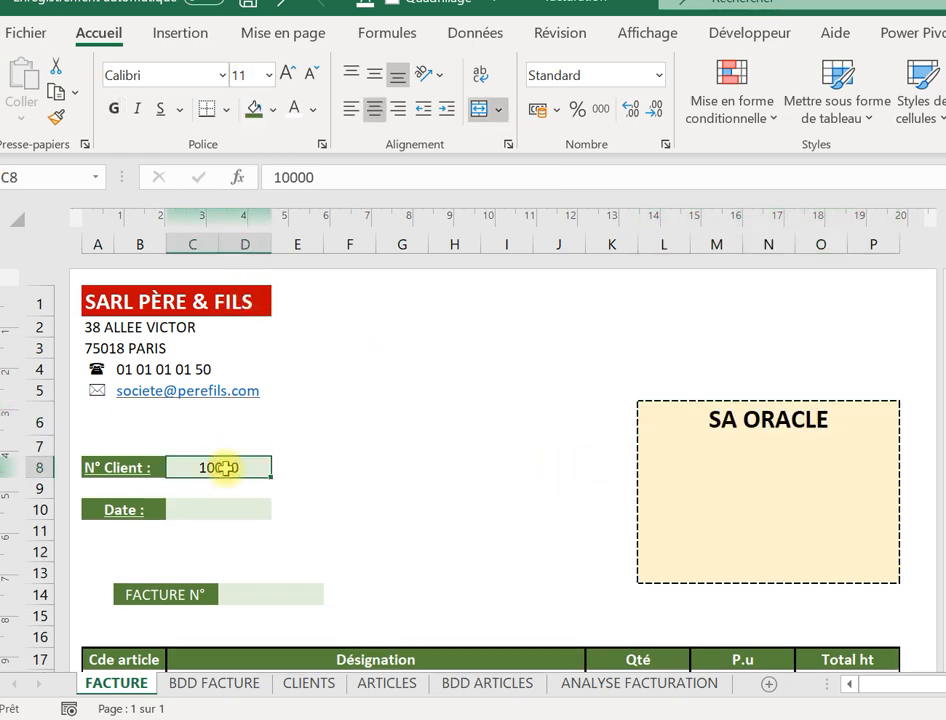
Clear the client number in C8, leaving the client name showing #N/A.
key(BackSpace)
key(Return)
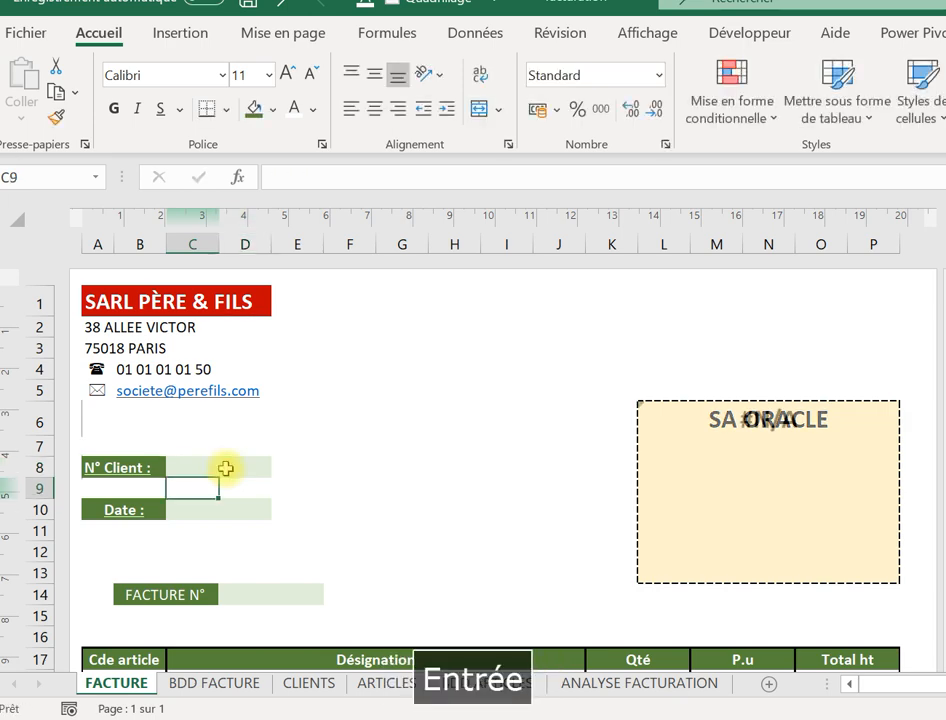
click(787, 420)
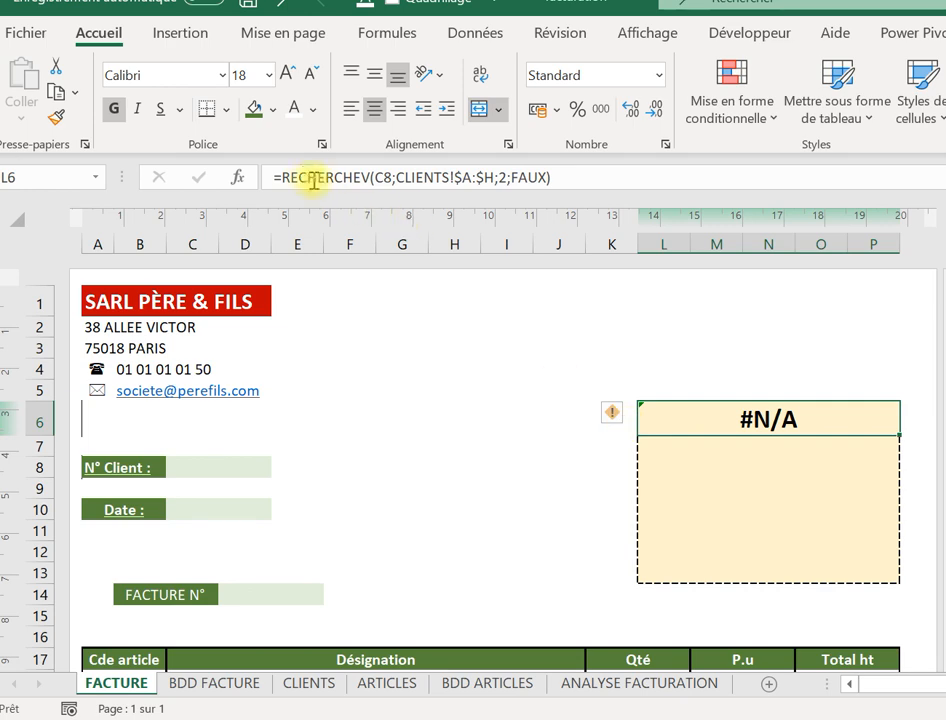
Wrap L6's lookup as =SIERREUR(RECHERCHEV(...);"") so it shows blank on error.
click(284, 172)
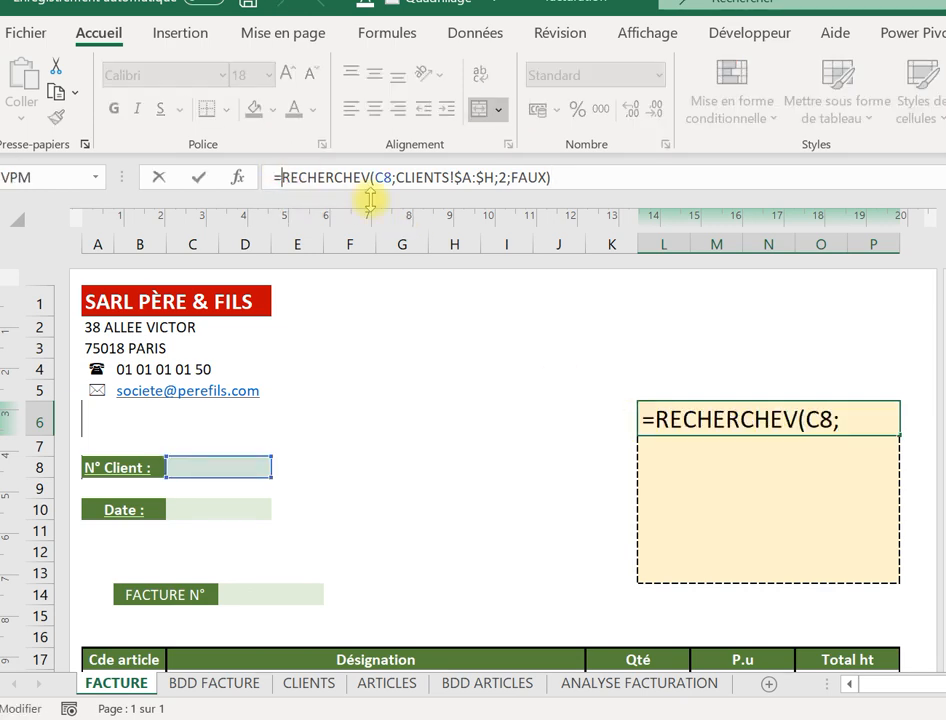
text(sier)
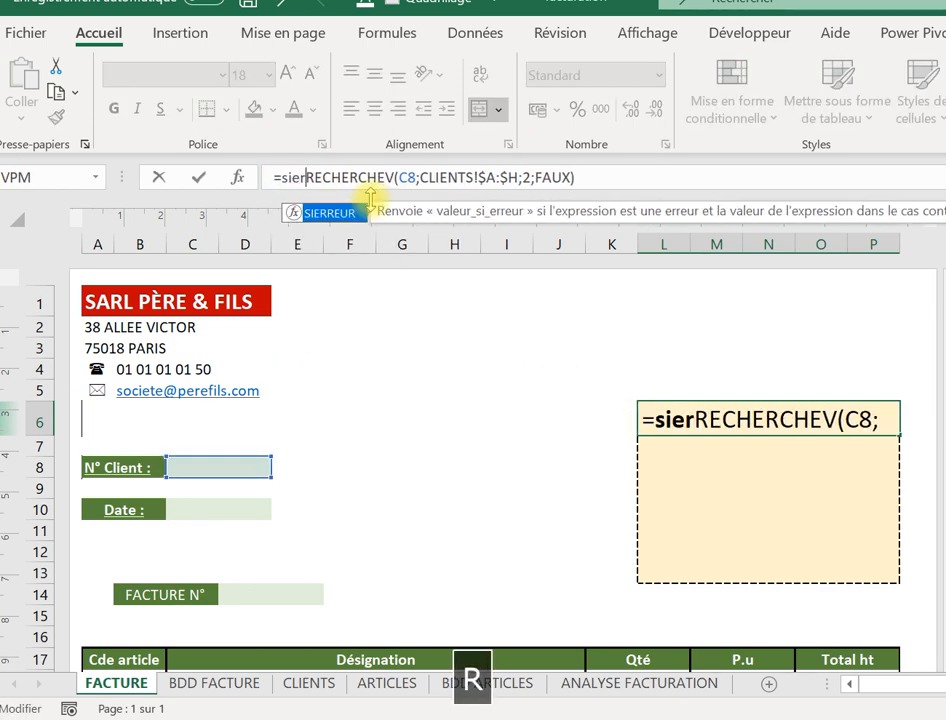
double_click(347, 214)
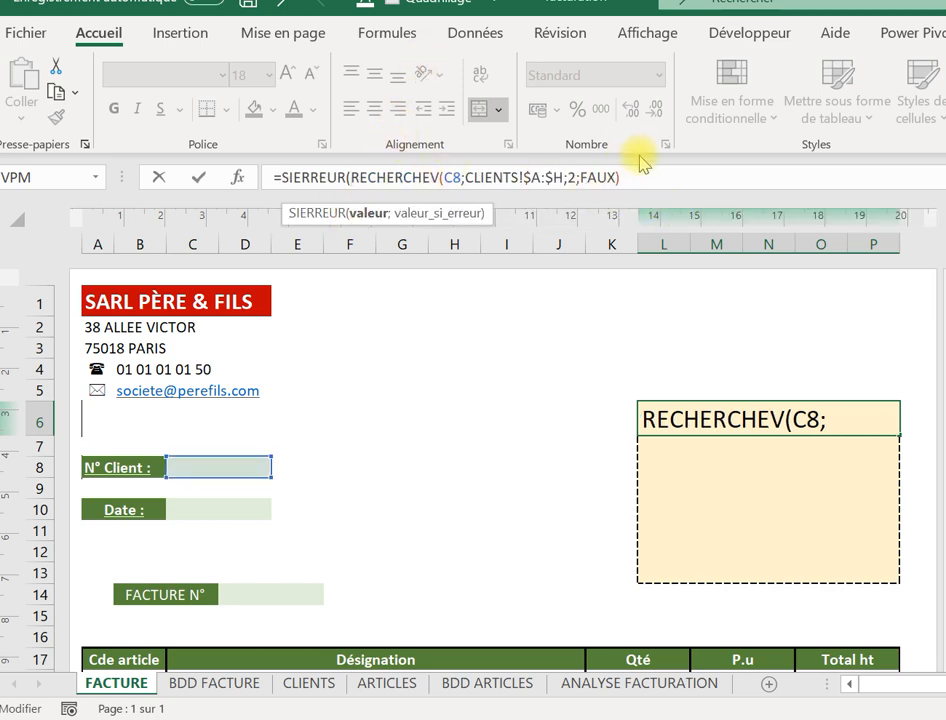
click(636, 188)
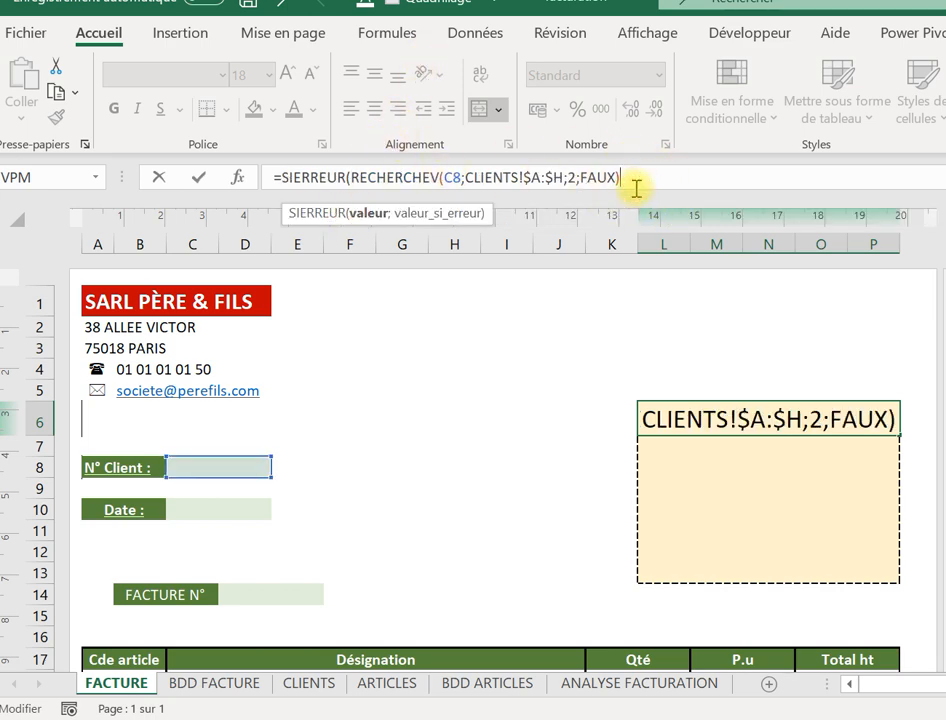
text(;)
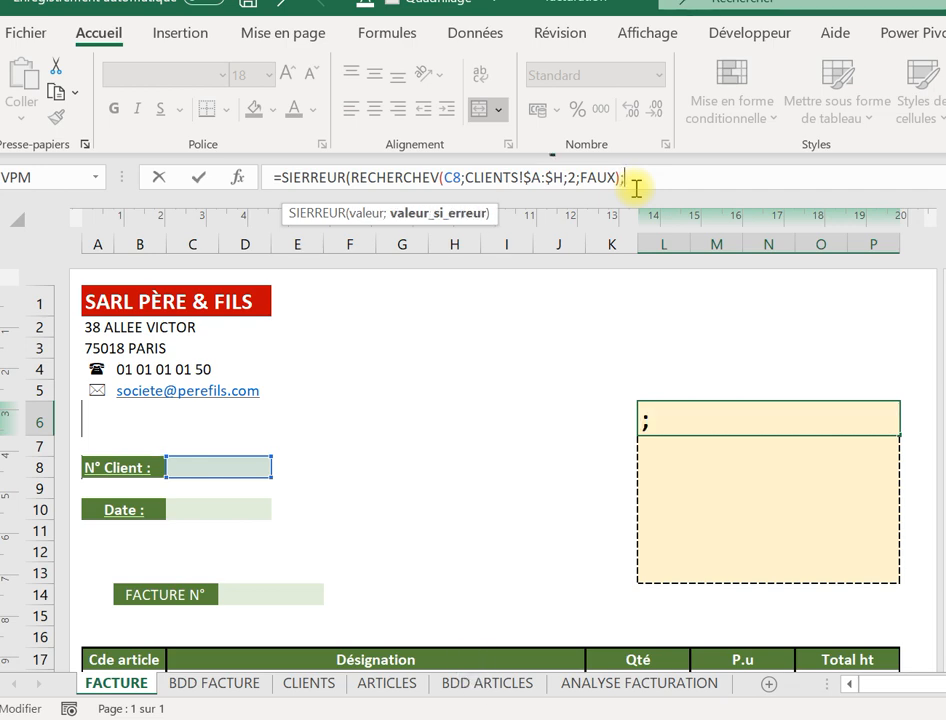
text(")
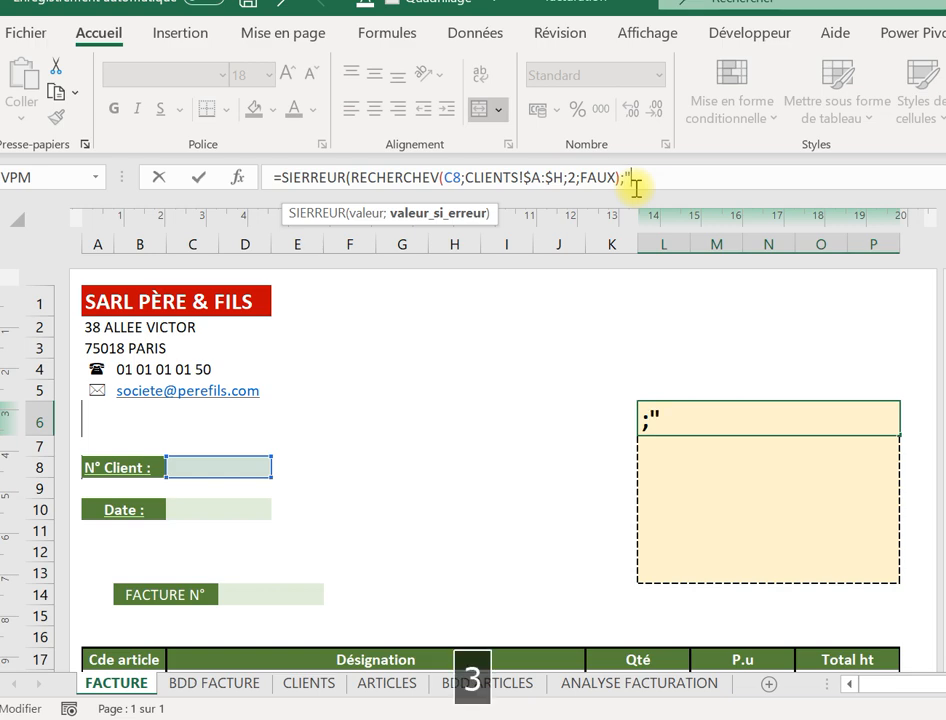
text("))
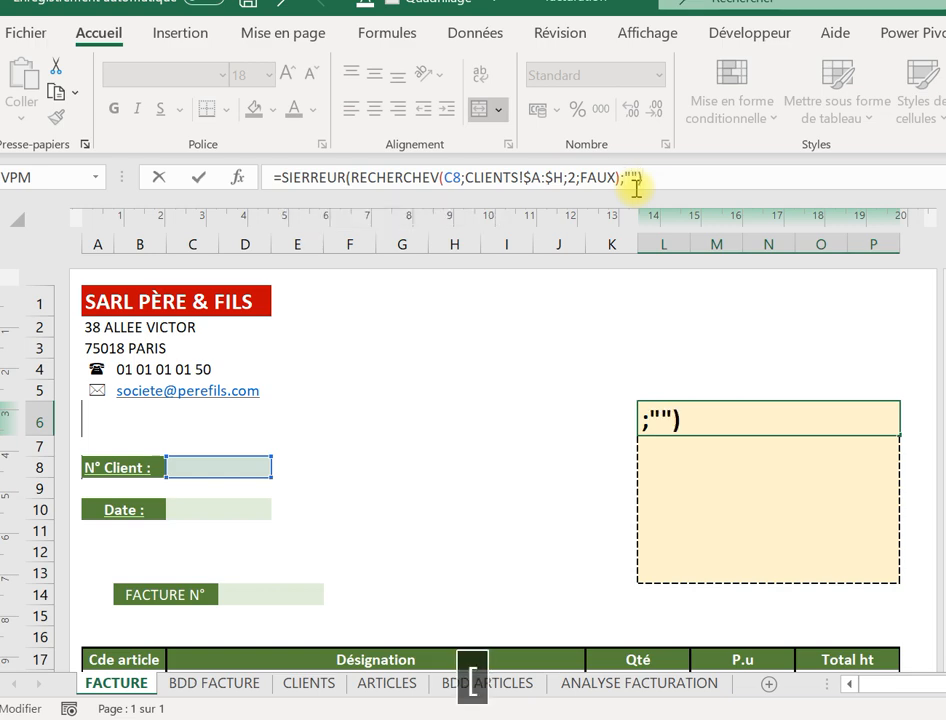
key(Return)
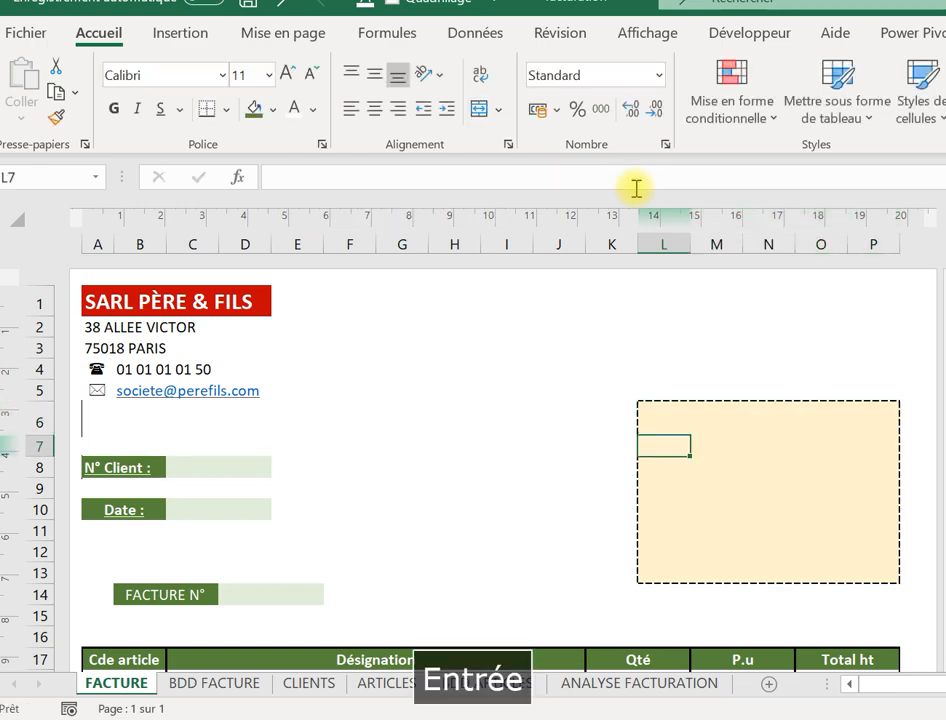
click(219, 476)
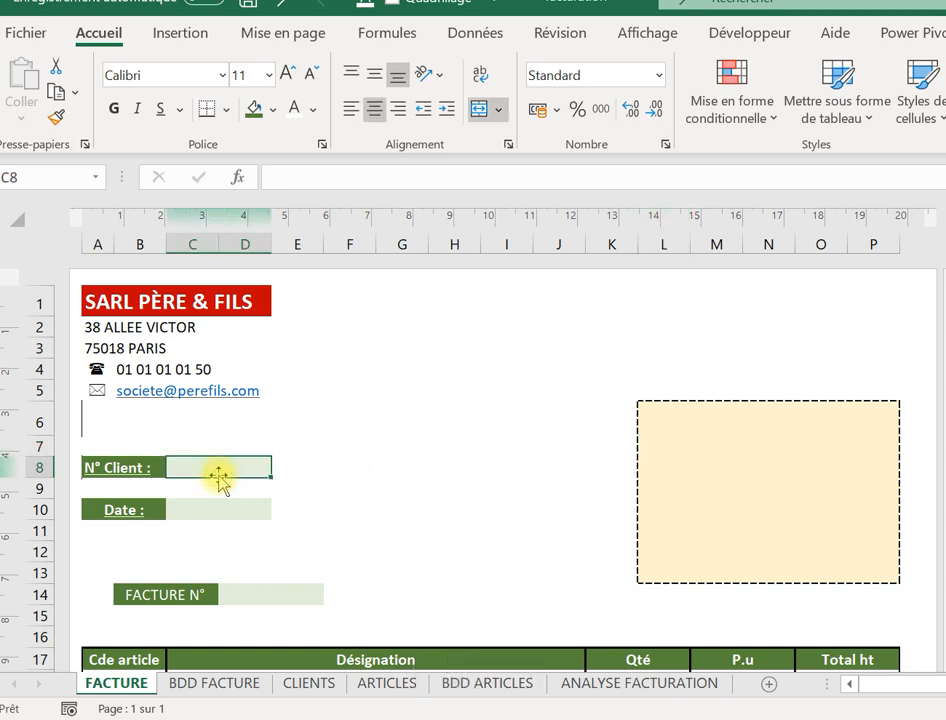
Enter client number 10000 in C8 so the client box shows SA ORACLE.
text(&à)
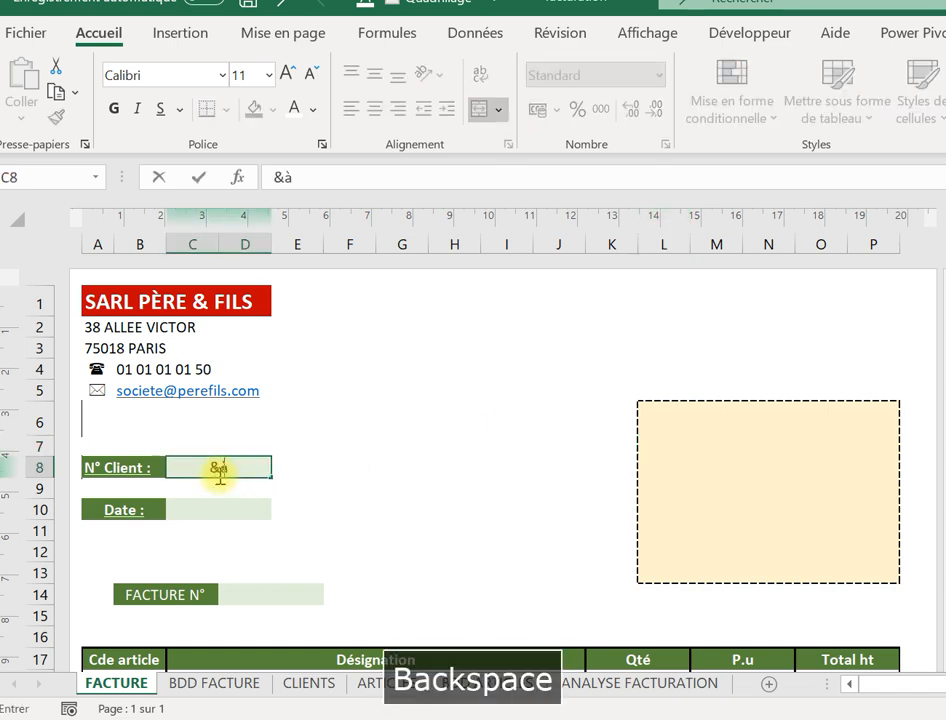
key(Caps_Lock)
text(100)
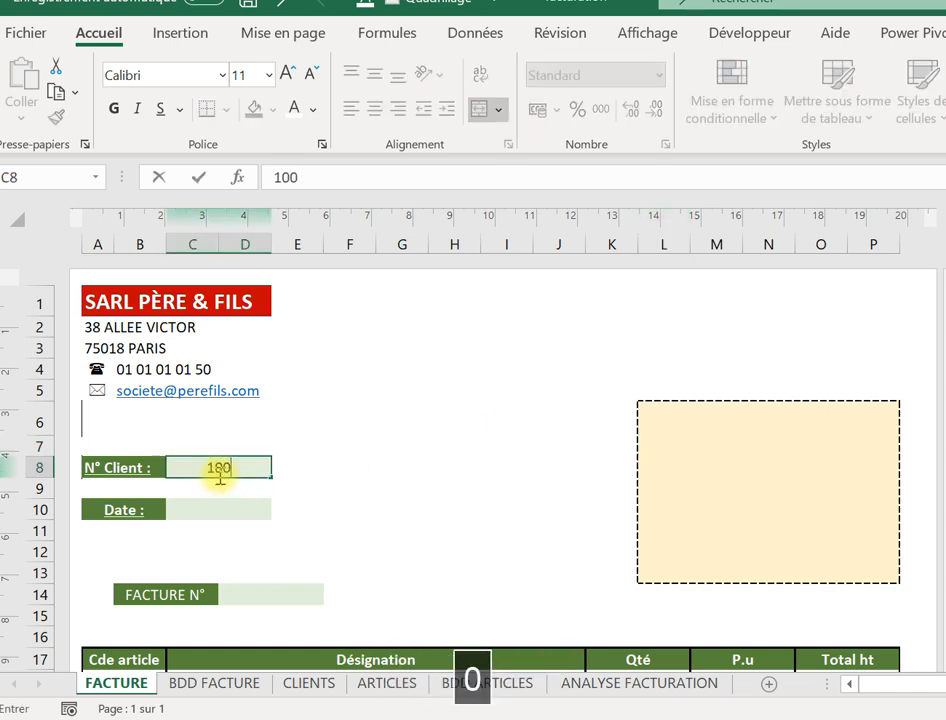
text(00)
key(Return)
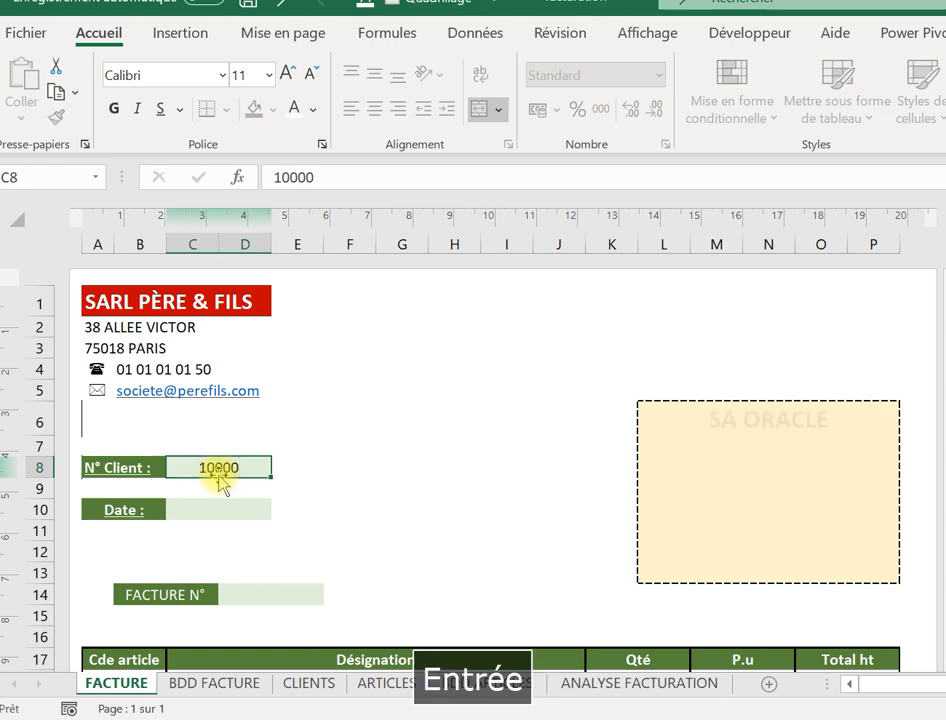
Check client 10000's street address on the CLIENTS sheet.
click(704, 450)
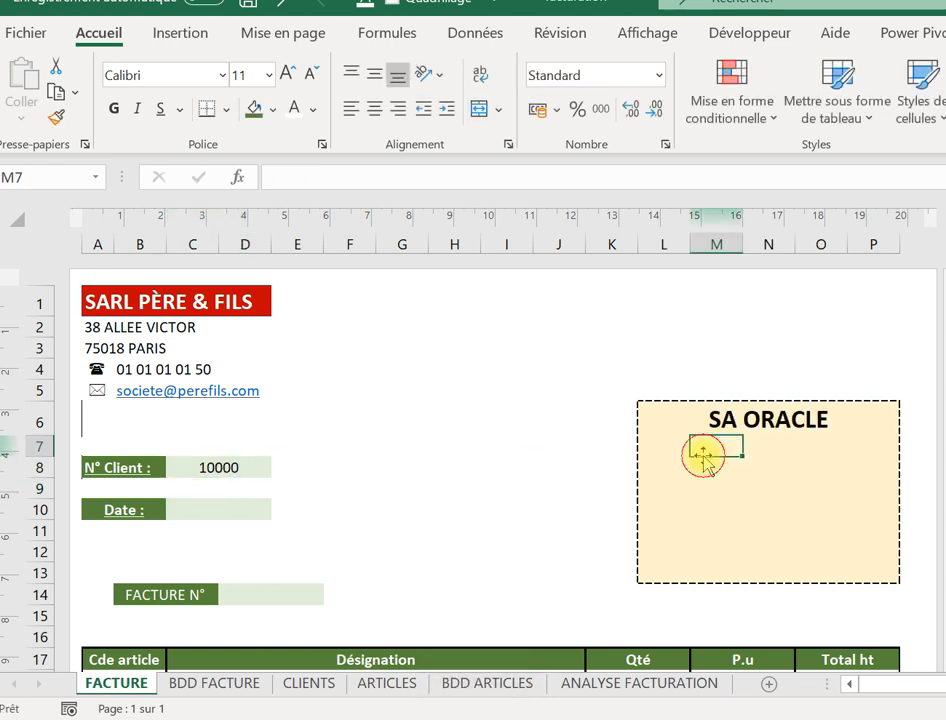
click(310, 688)
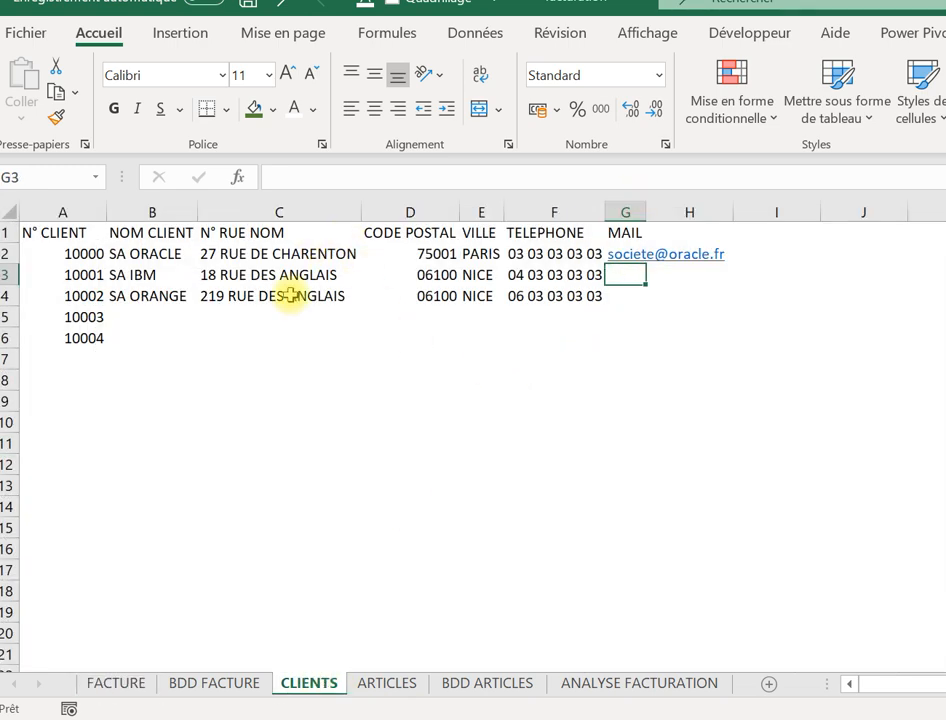
click(257, 256)
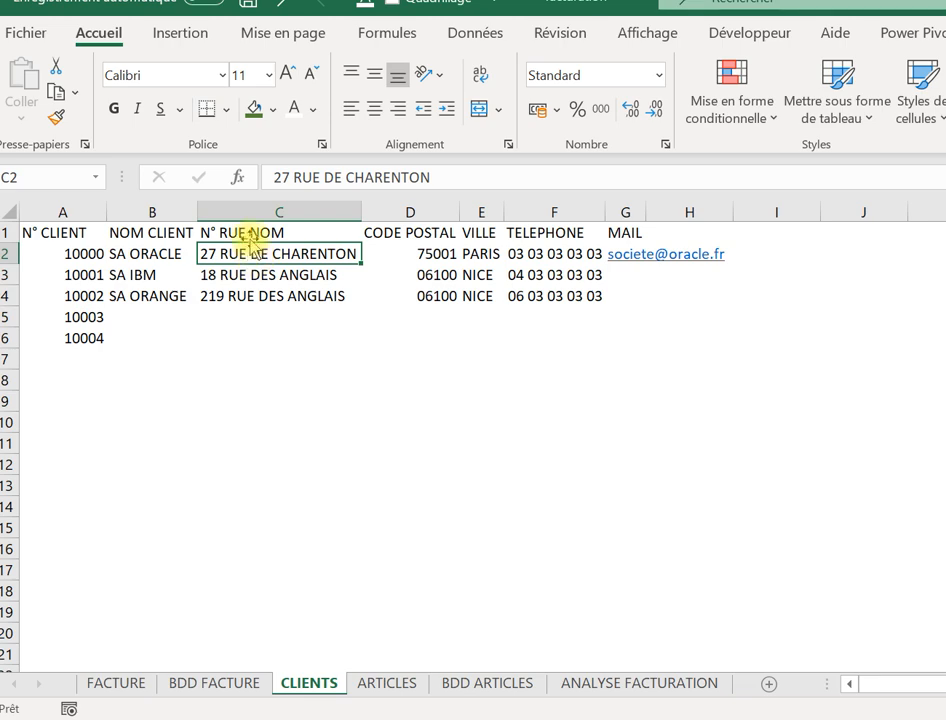
click(131, 685)
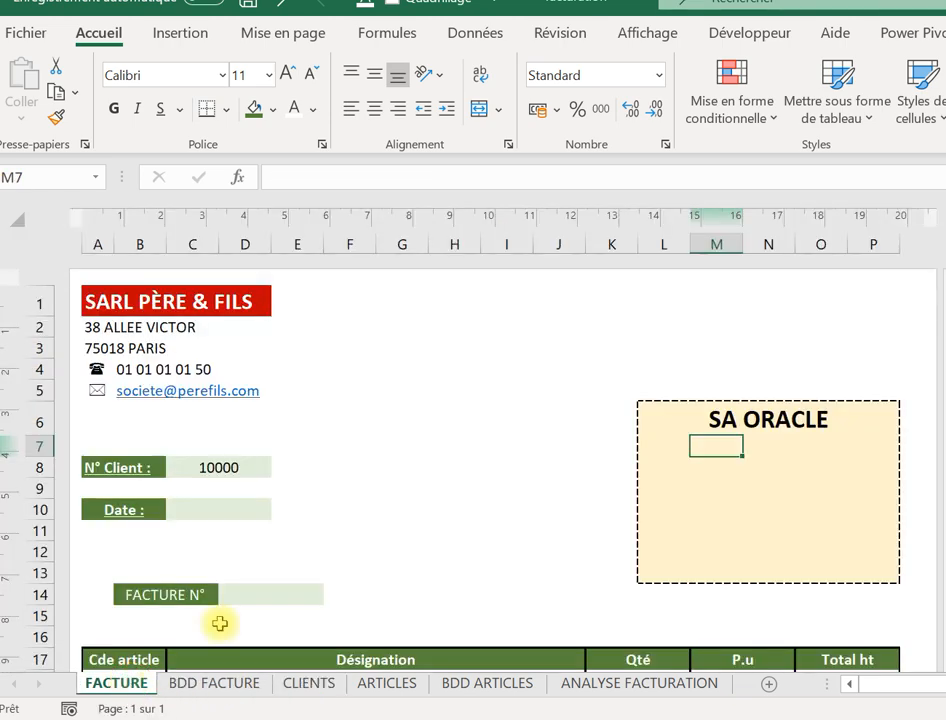
Copy L6's SIERREUR lookup formula into L8.
click(672, 451)
drag(674, 464, 726, 422)
click(726, 422)
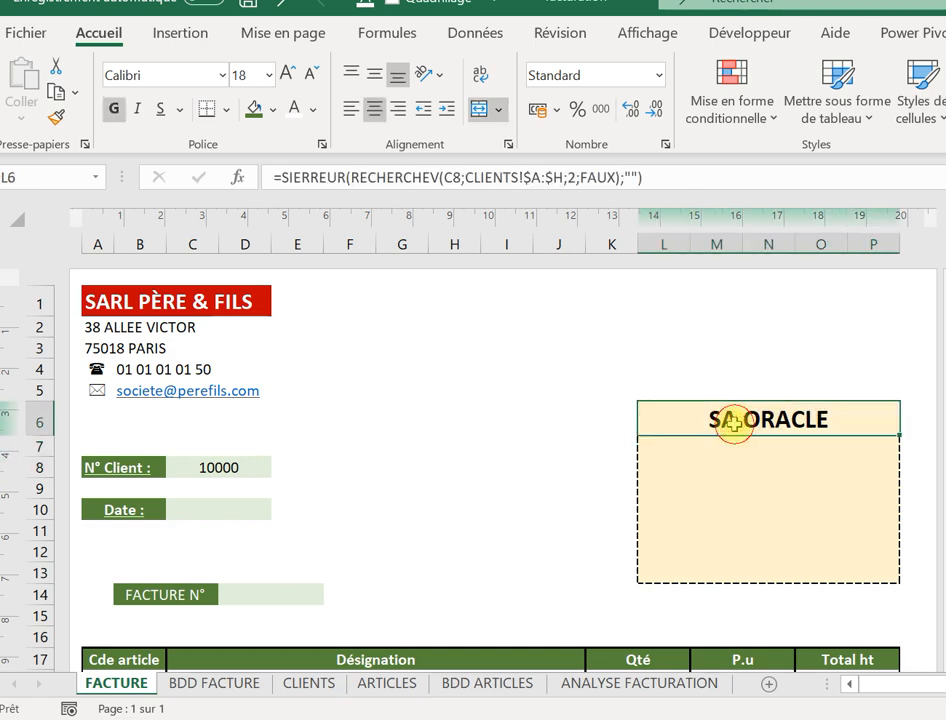
drag(658, 176, 116, 110)
key(ctrl+c)
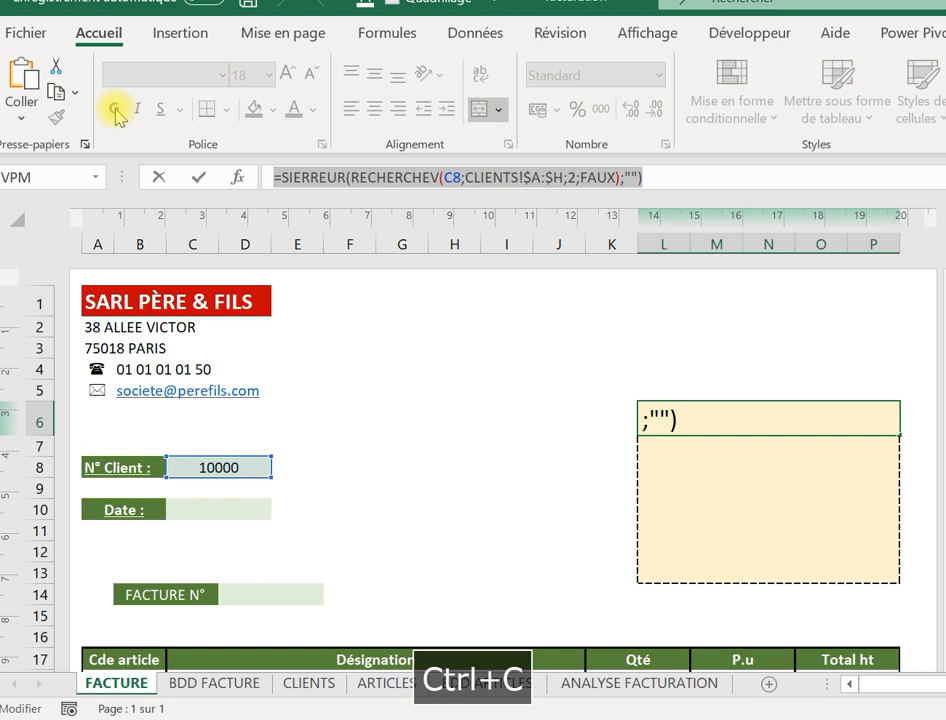
key(Return)
key(Return)
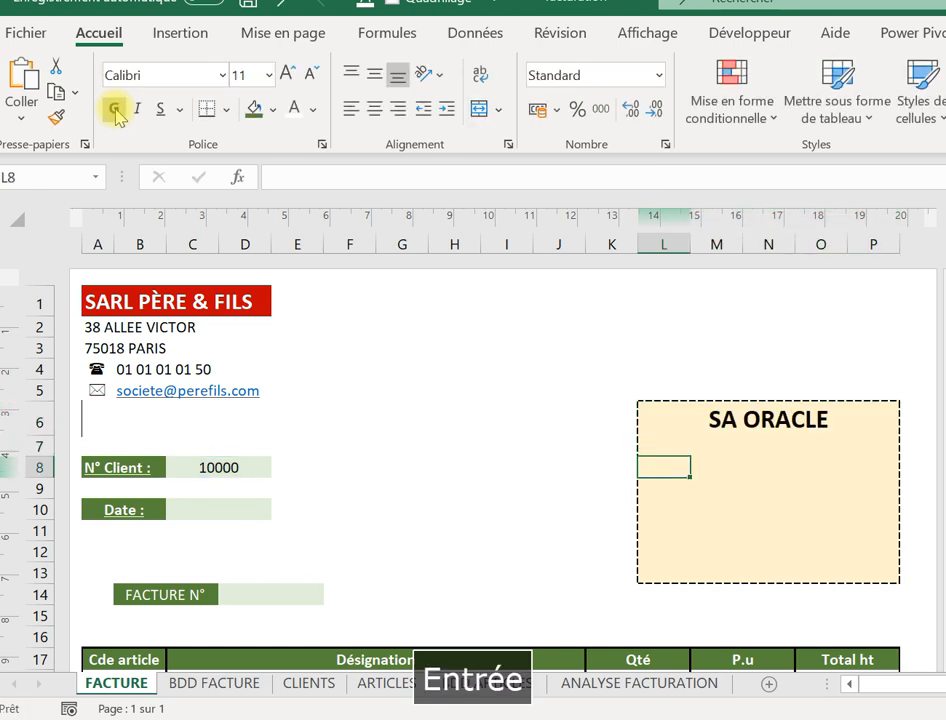
click(301, 175)
key(ctrl+v)
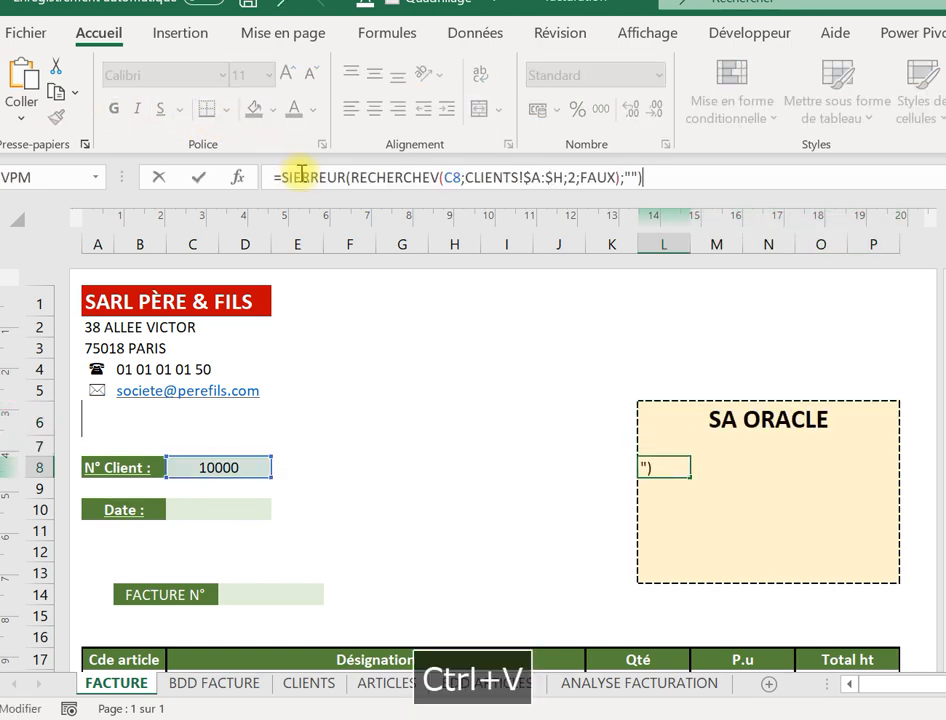
key(Return)
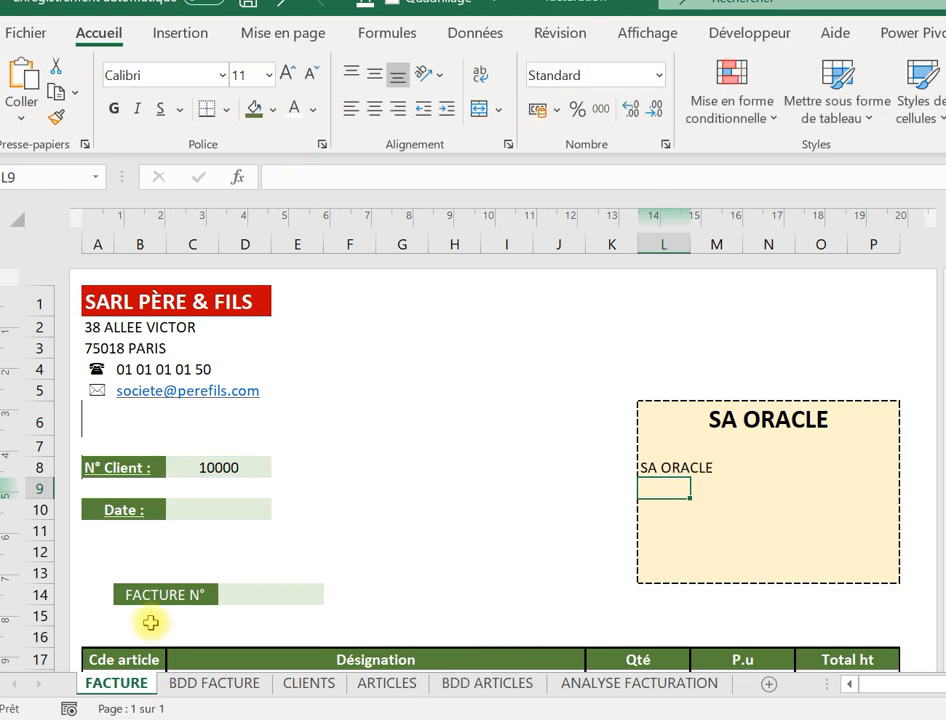
click(307, 684)
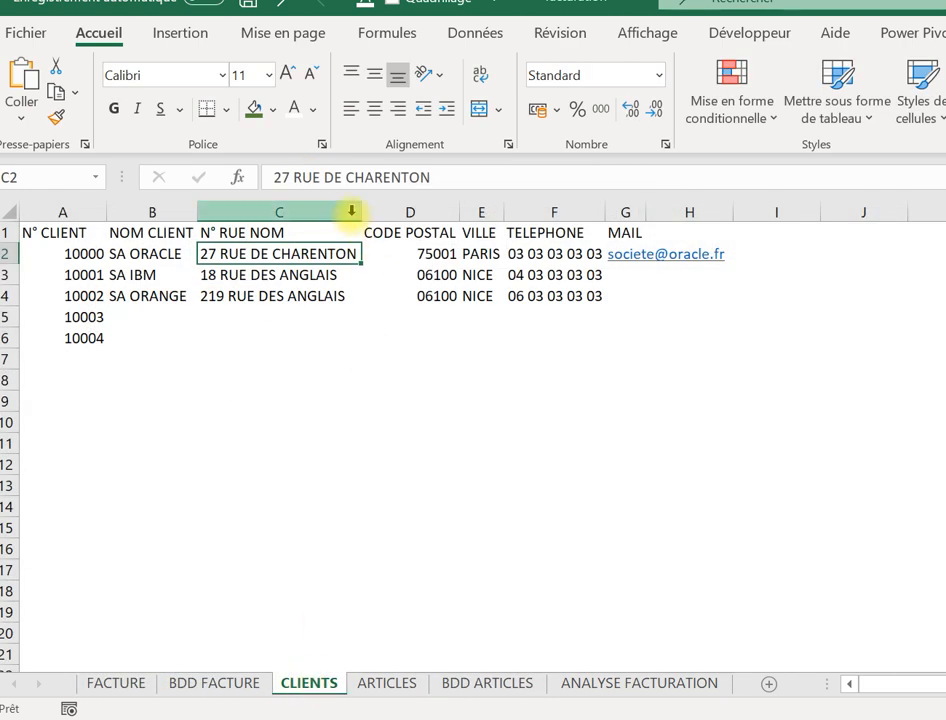
click(118, 688)
click(667, 467)
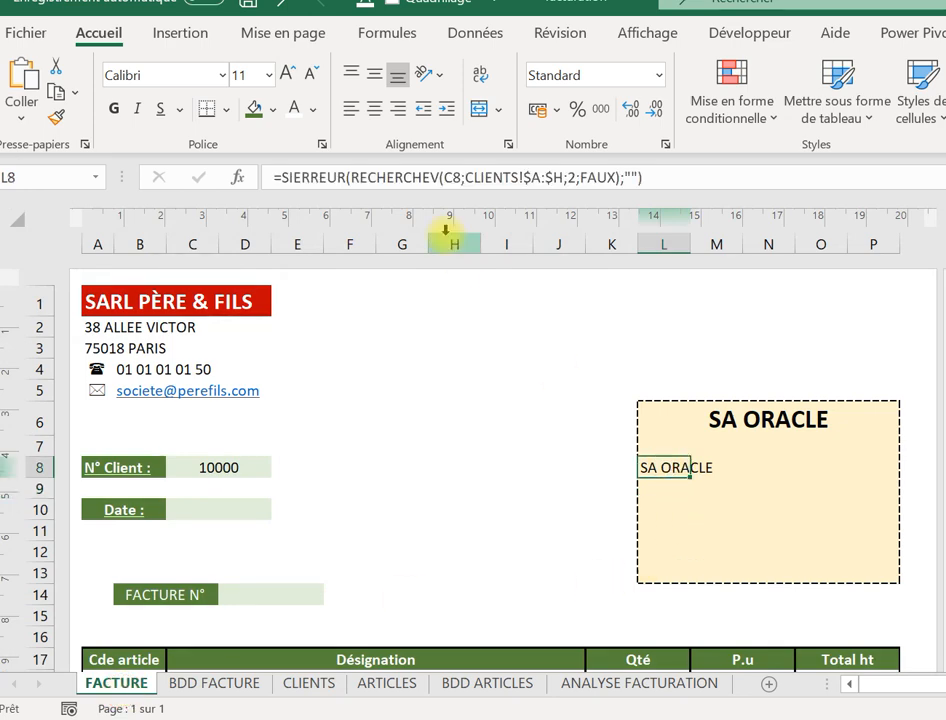
click(578, 177)
key(BackSpace)
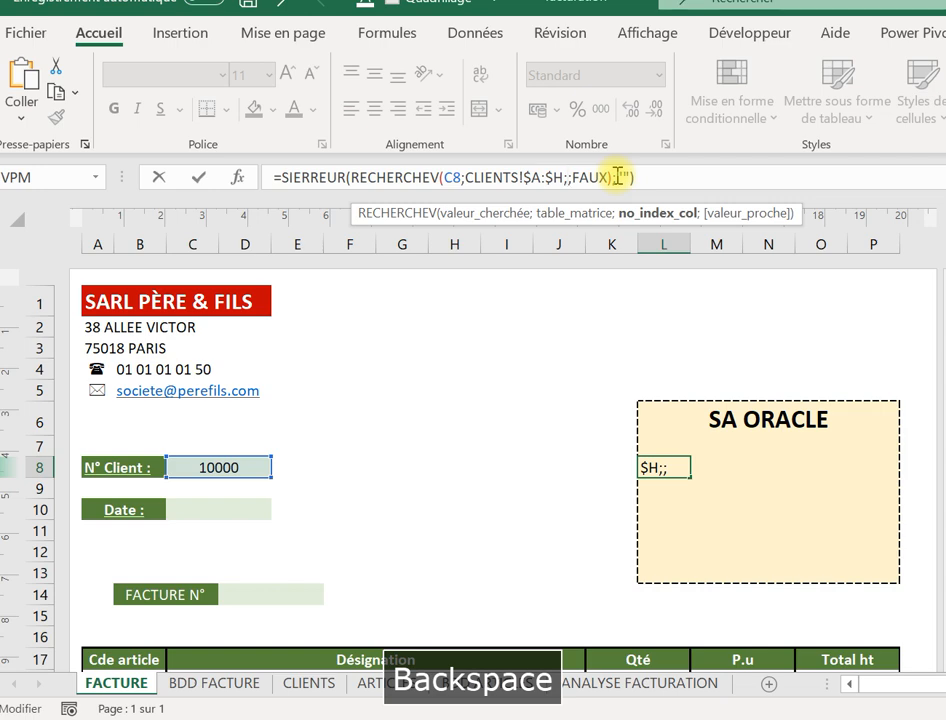
key(Caps_Lock)
text(3)
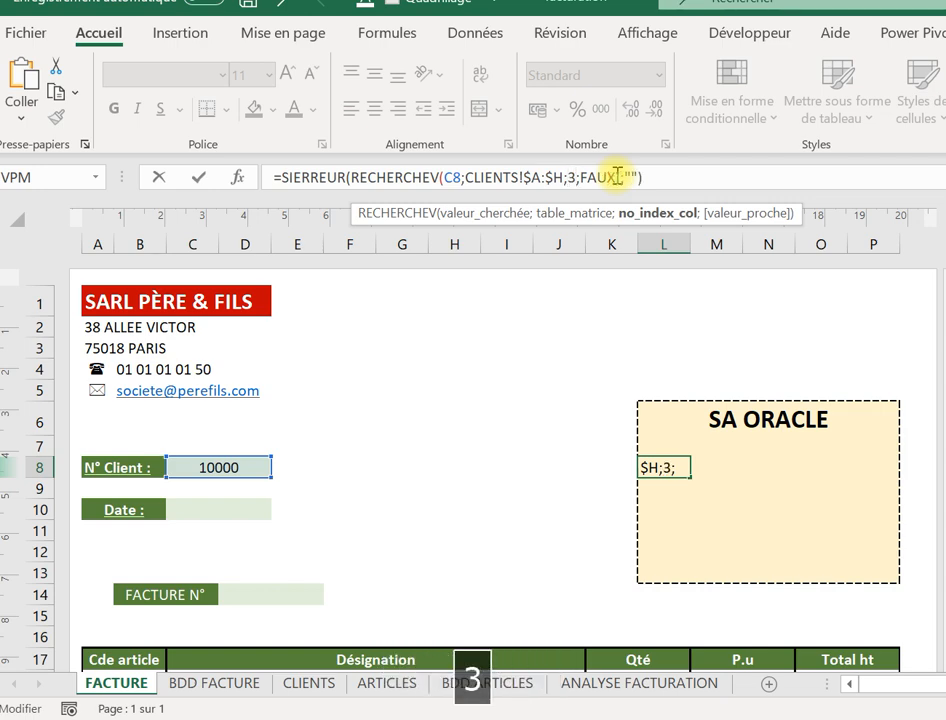
key(Return)
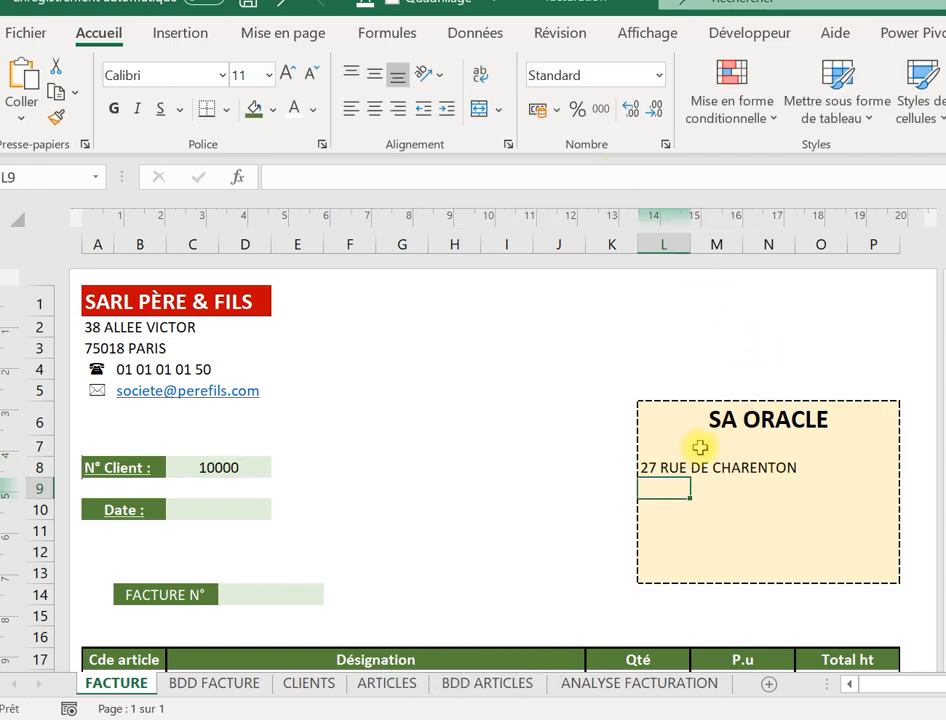
Copy L8's street-address formula into L10.
click(661, 467)
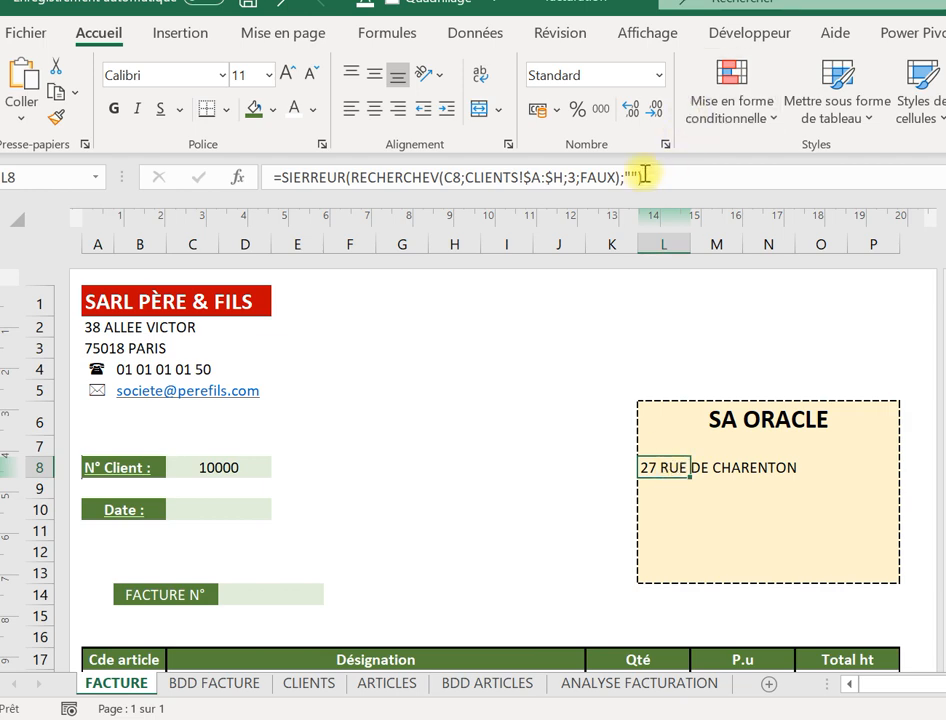
drag(645, 175, 158, 133)
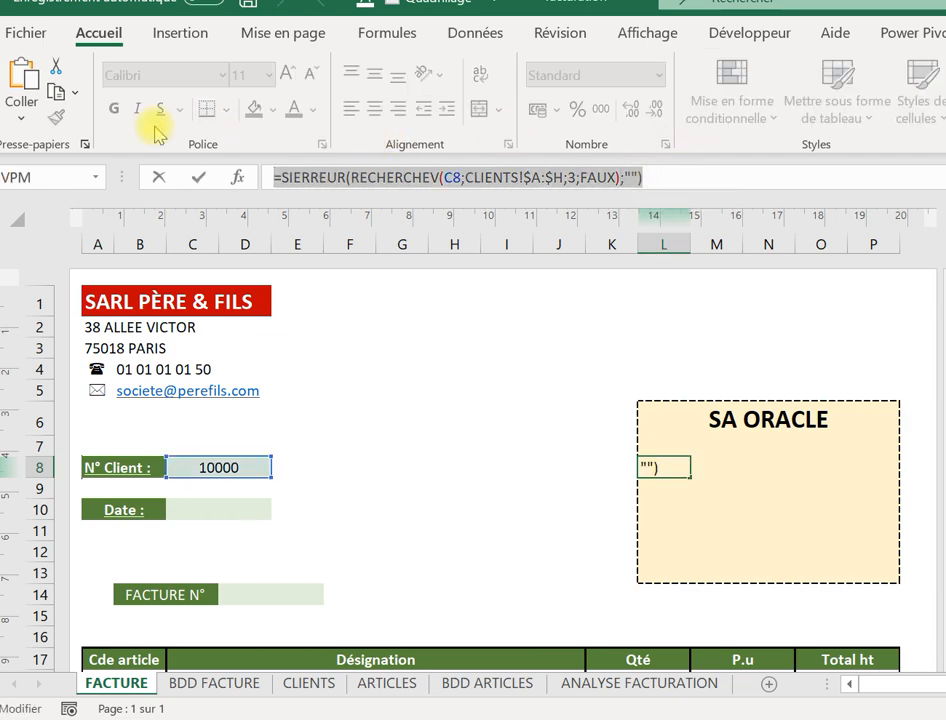
key(ctrl+c)
key(Return)
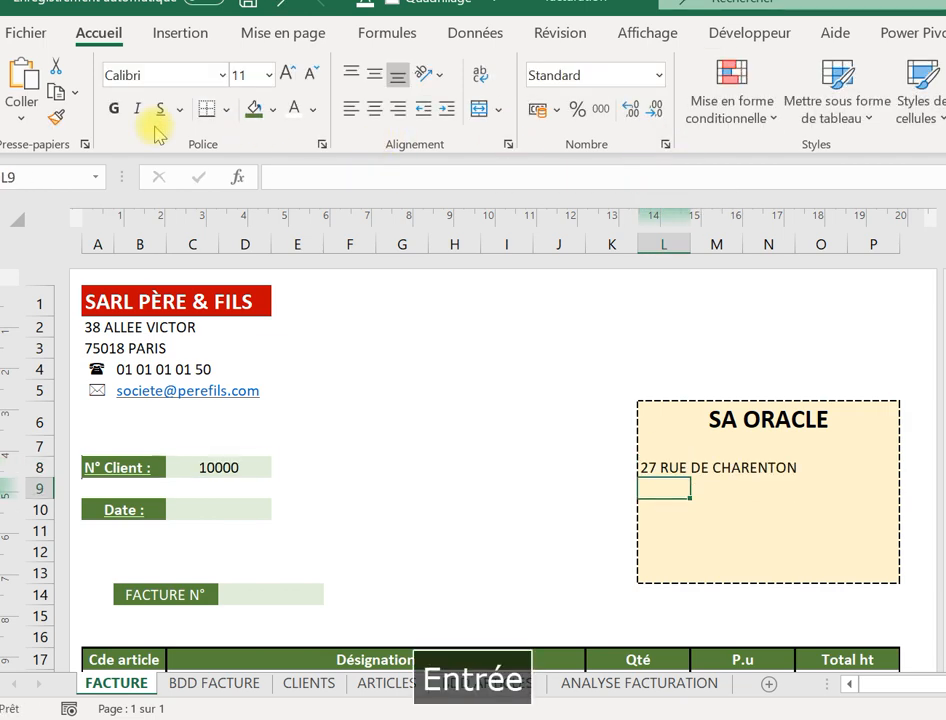
key(Return)
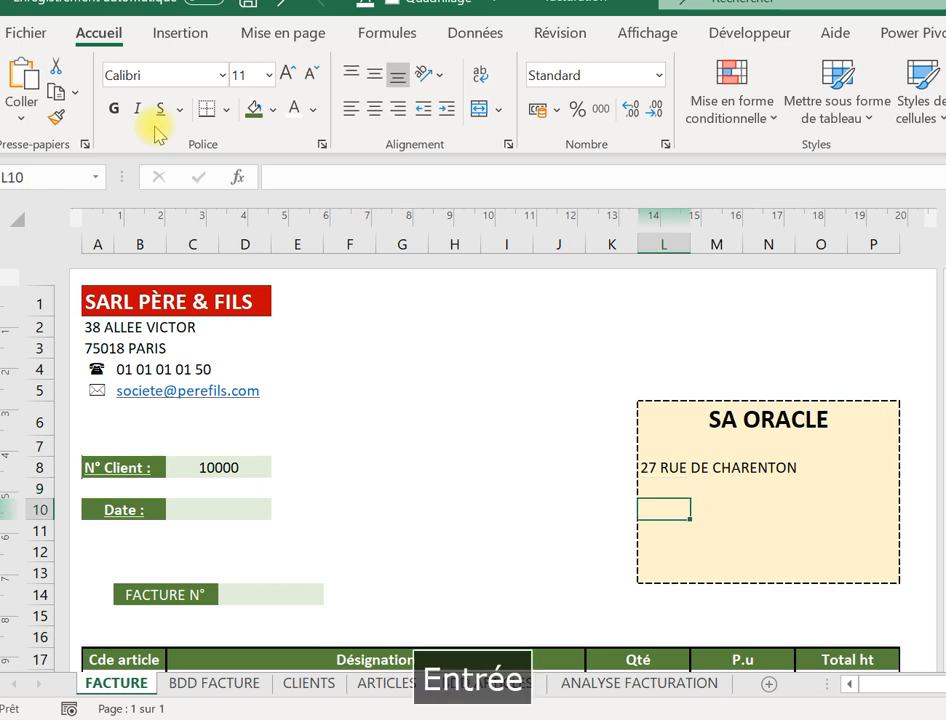
key(ctrl+v)
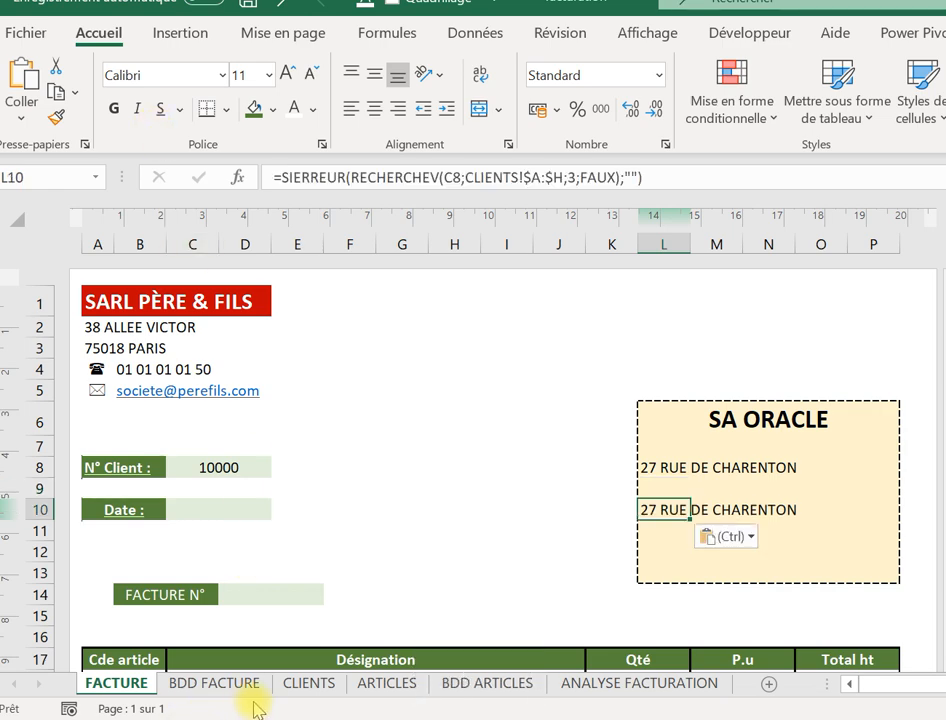
Change L10's column index from 3 to 4 so it shows postal code 75001.
click(308, 683)
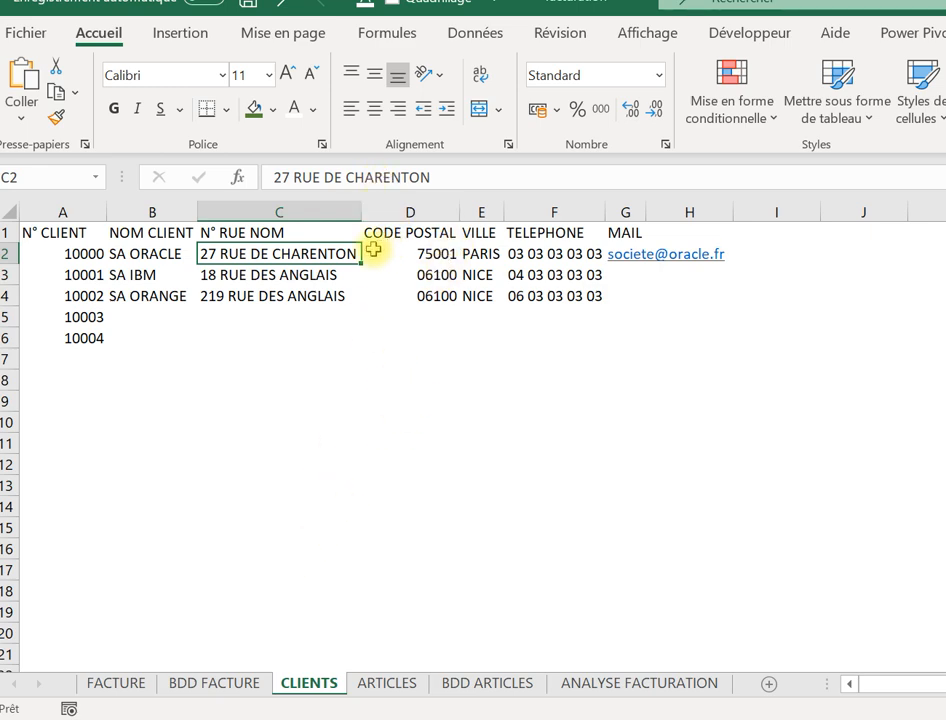
click(133, 686)
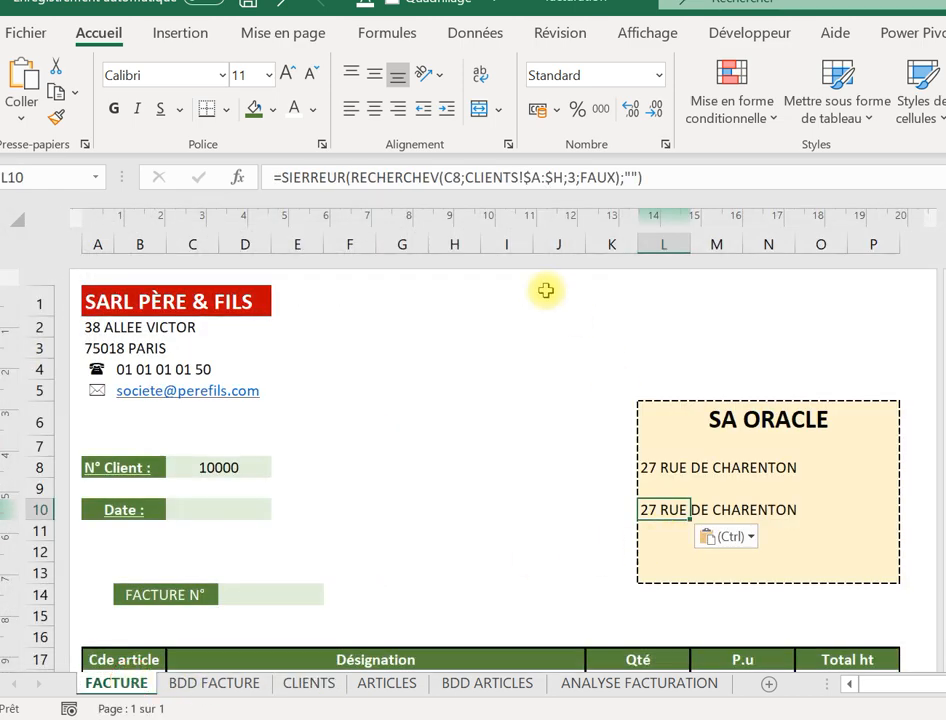
click(575, 176)
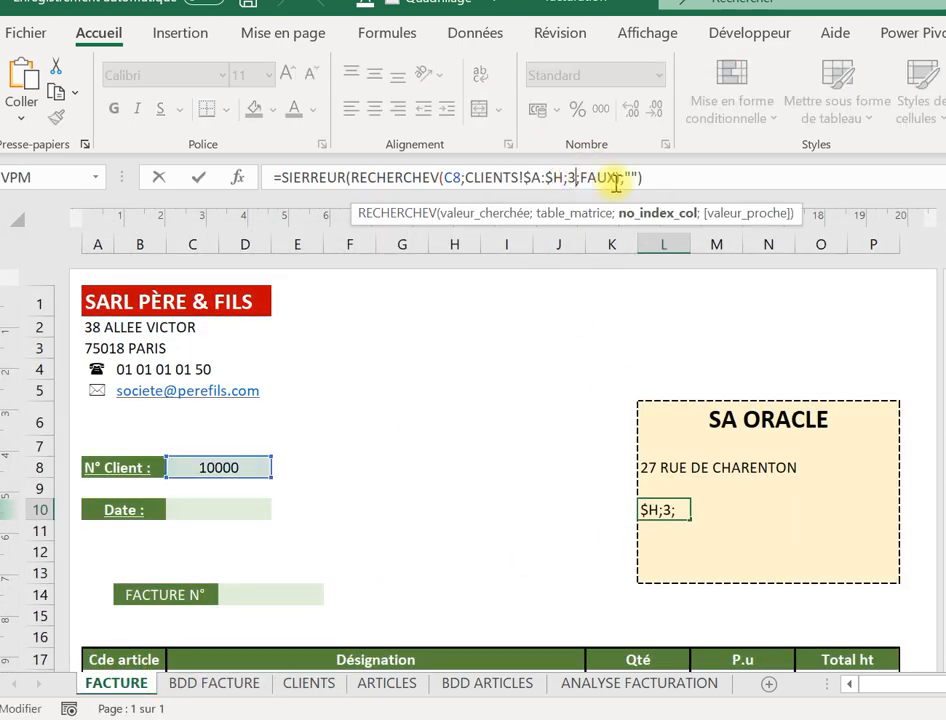
key(BackSpace)
text(4)
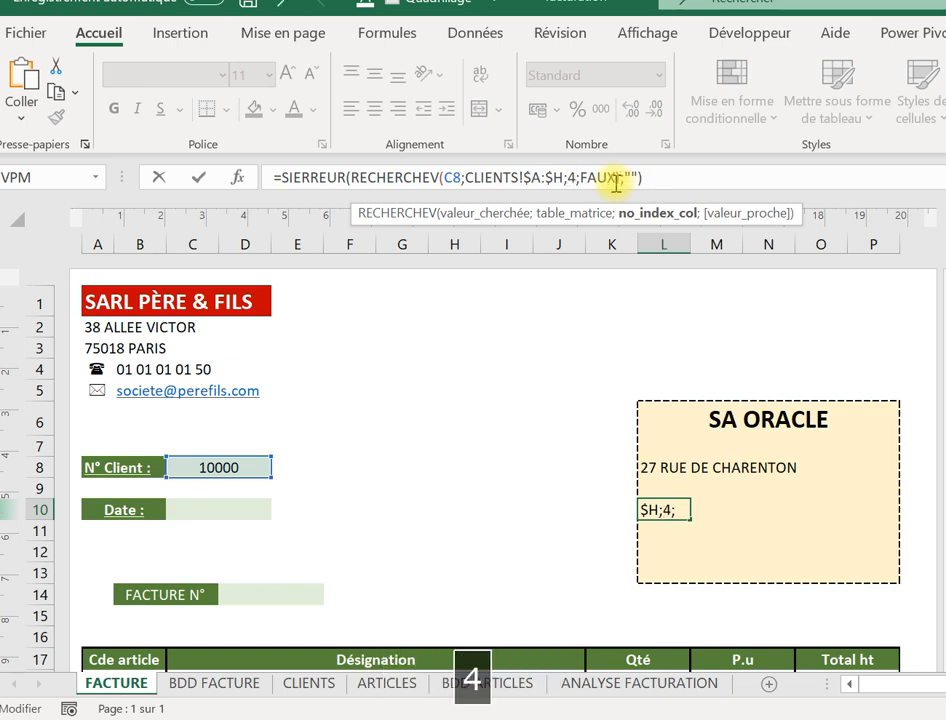
key(Return)
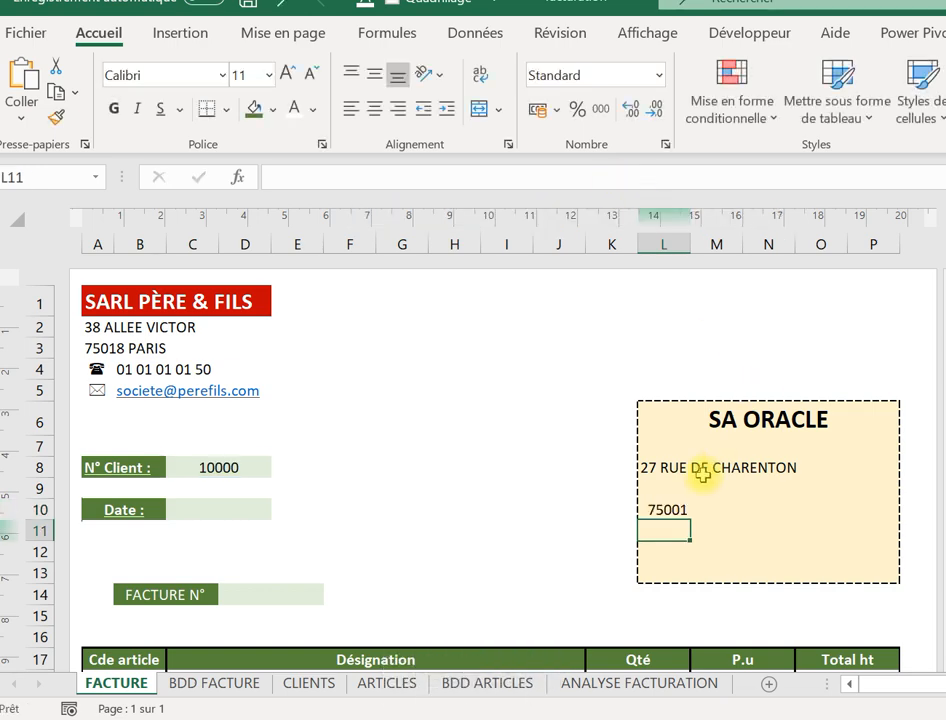
Copy the postal-code lookup formula from L10.
click(667, 495)
click(669, 508)
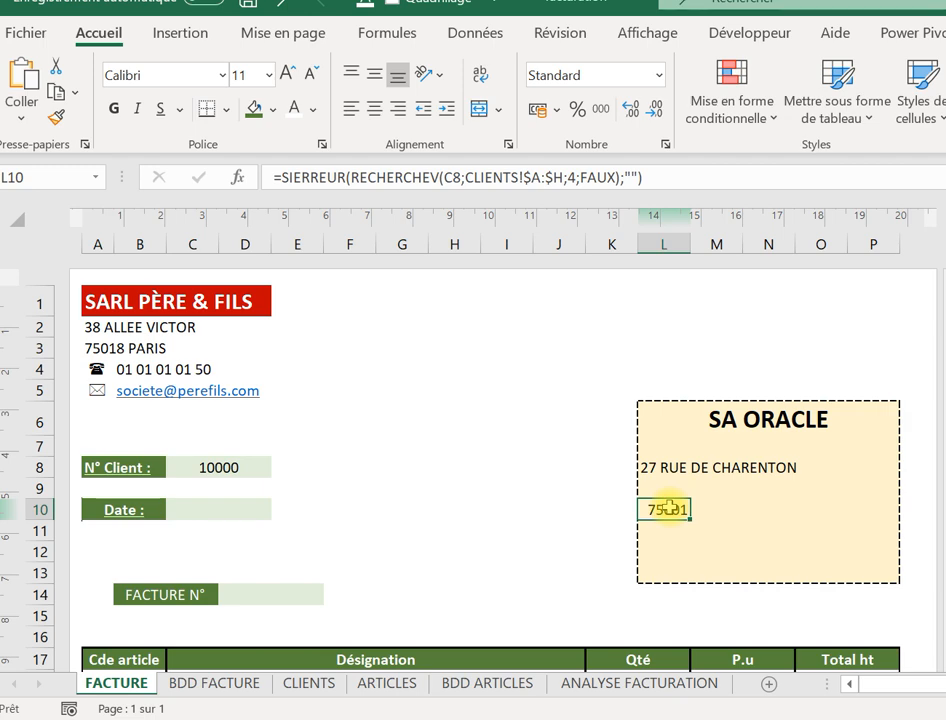
click(717, 511)
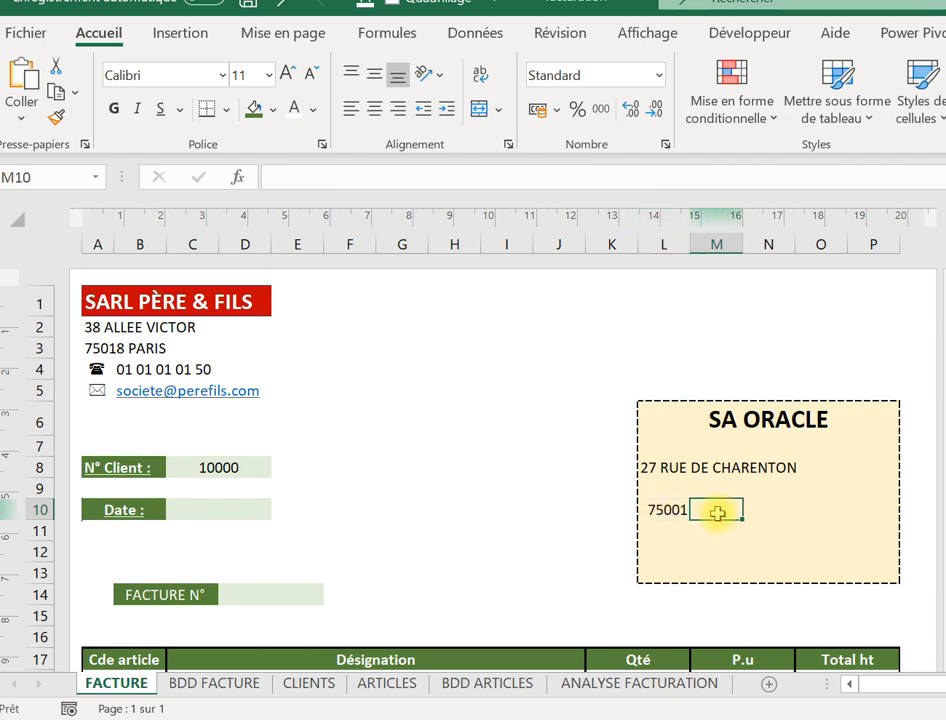
click(652, 512)
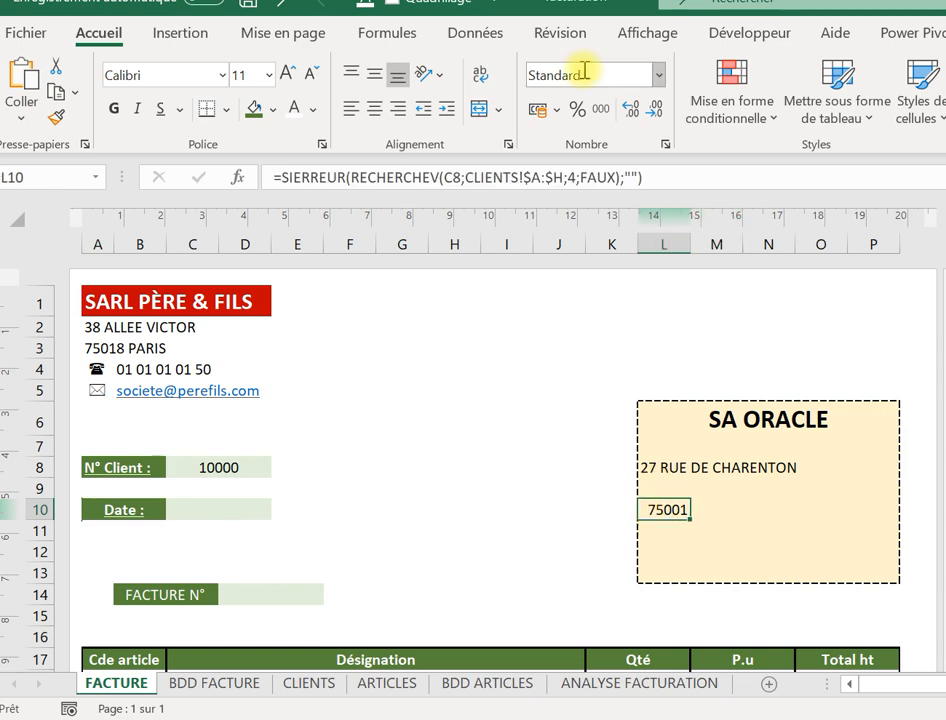
click(699, 175)
drag(699, 175, 122, 120)
key(ctrl+c)
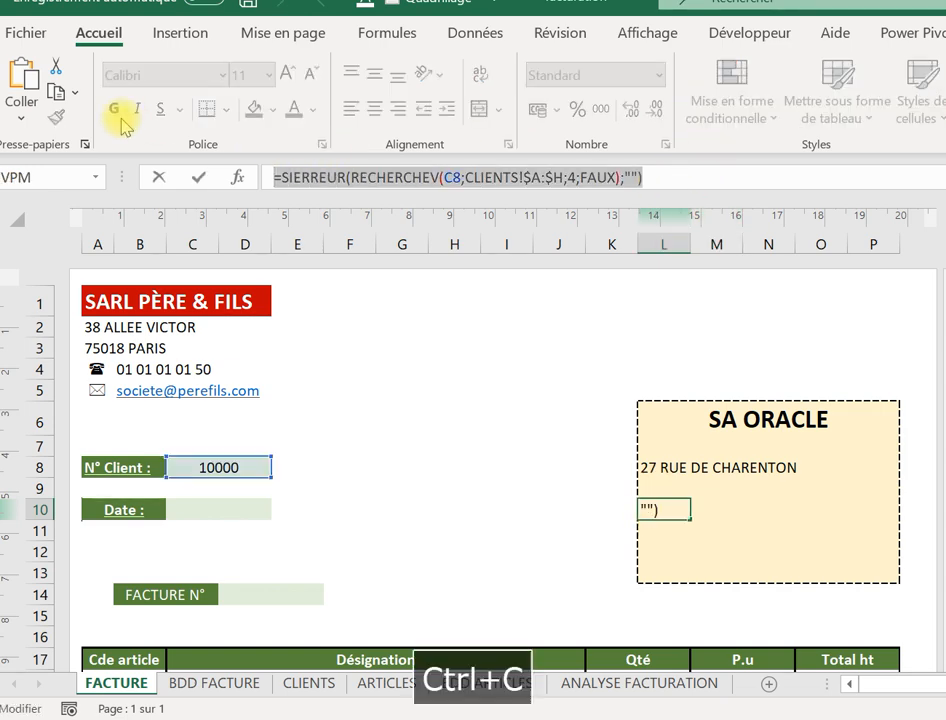
key(Tab)
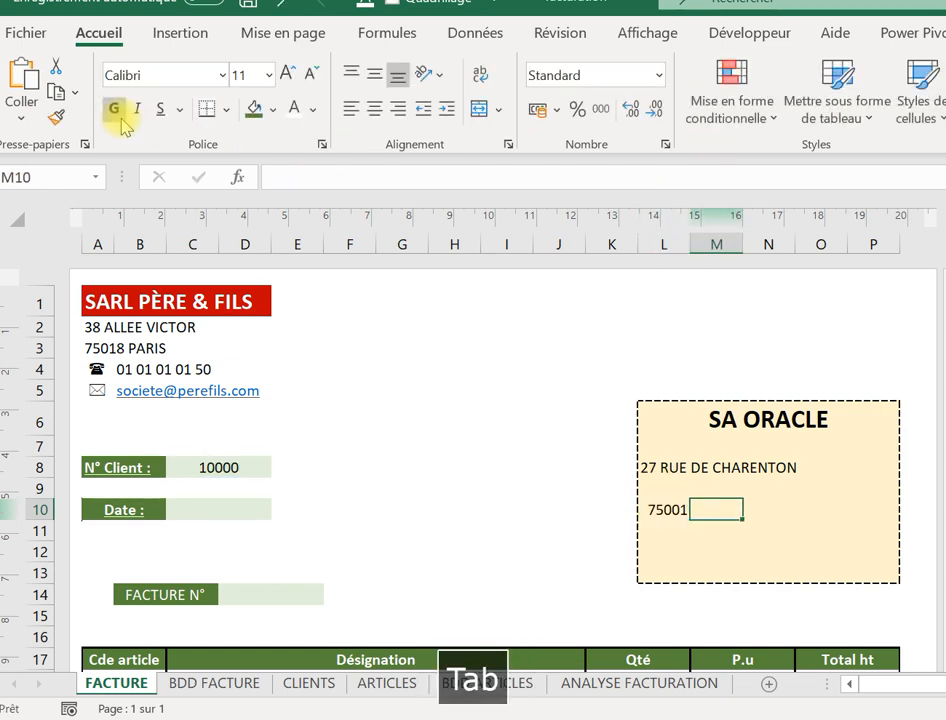
Paste it into M10 with column index 5 so it shows PARIS.
click(285, 177)
key(ctrl+v)
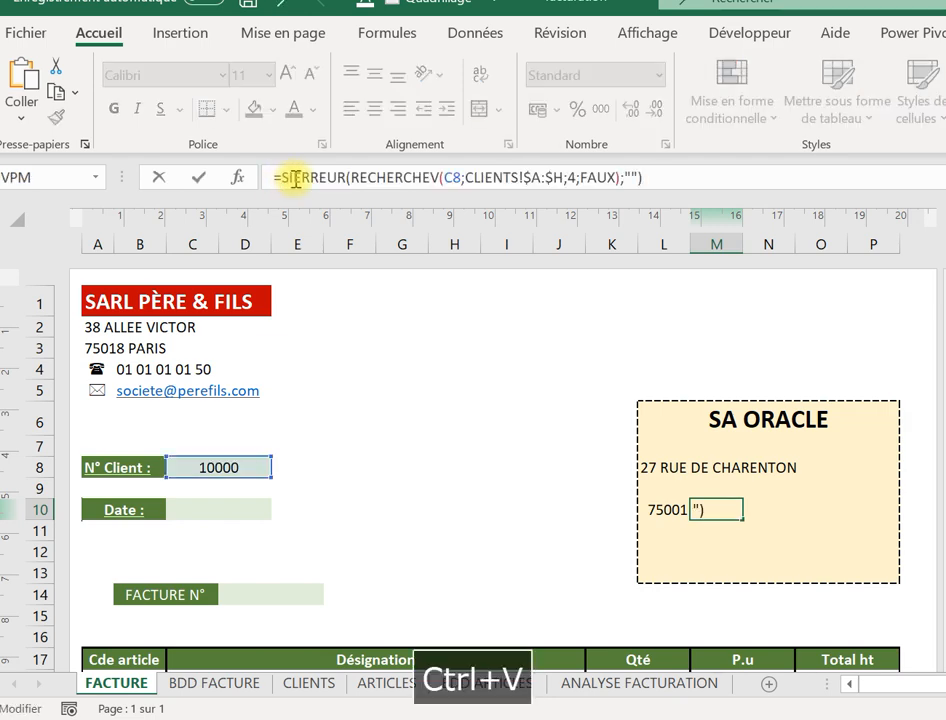
click(582, 177)
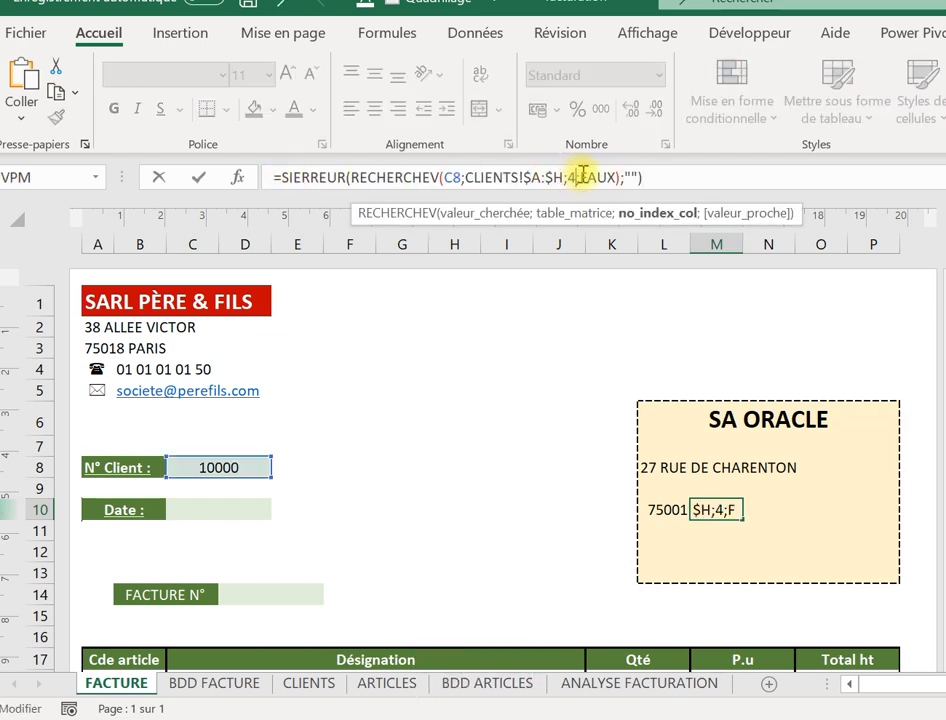
key(BackSpace)
text(5)
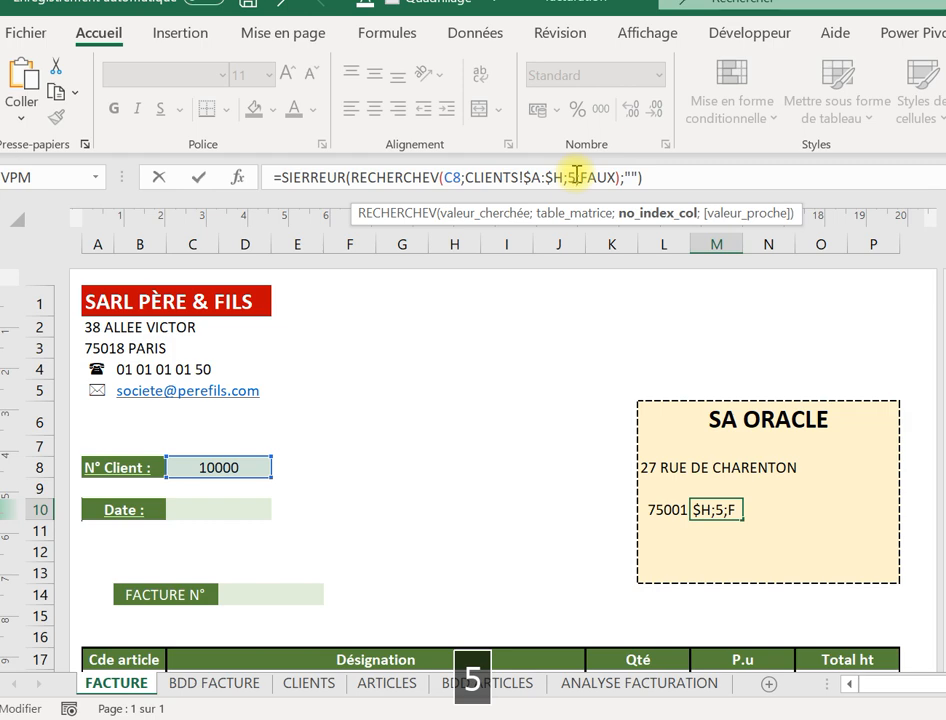
key(Return)
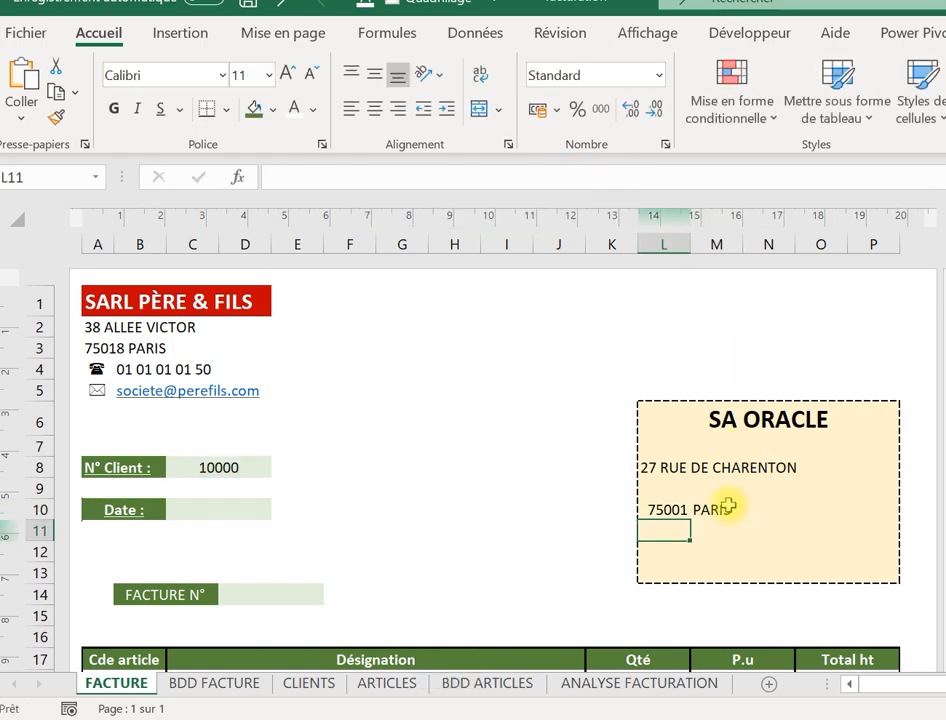
Review the postal code and city formulas in row 10.
click(722, 509)
click(668, 509)
click(700, 510)
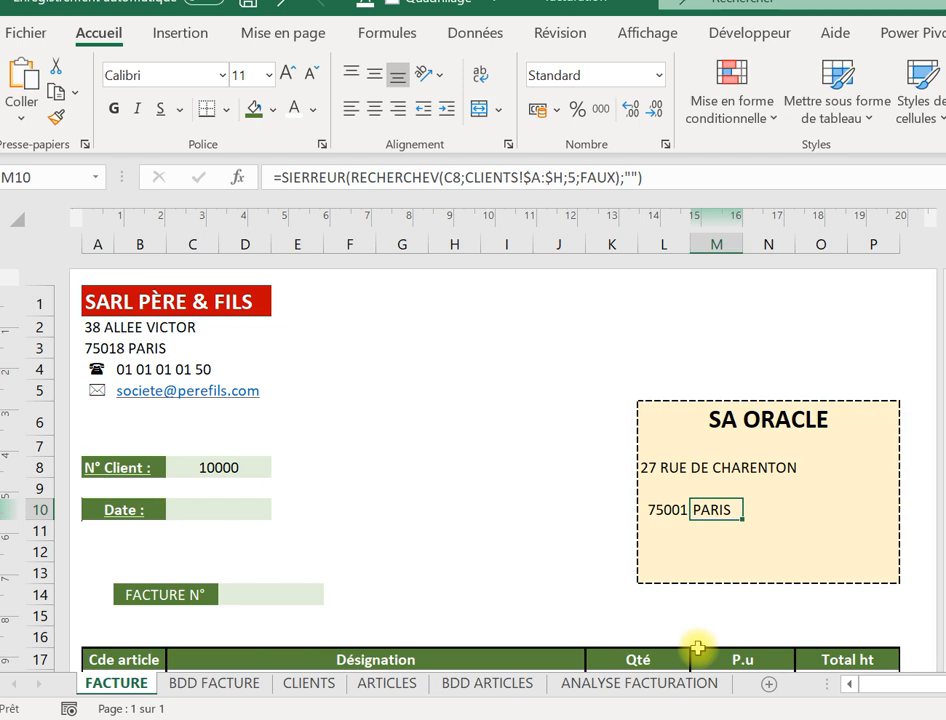
click(661, 535)
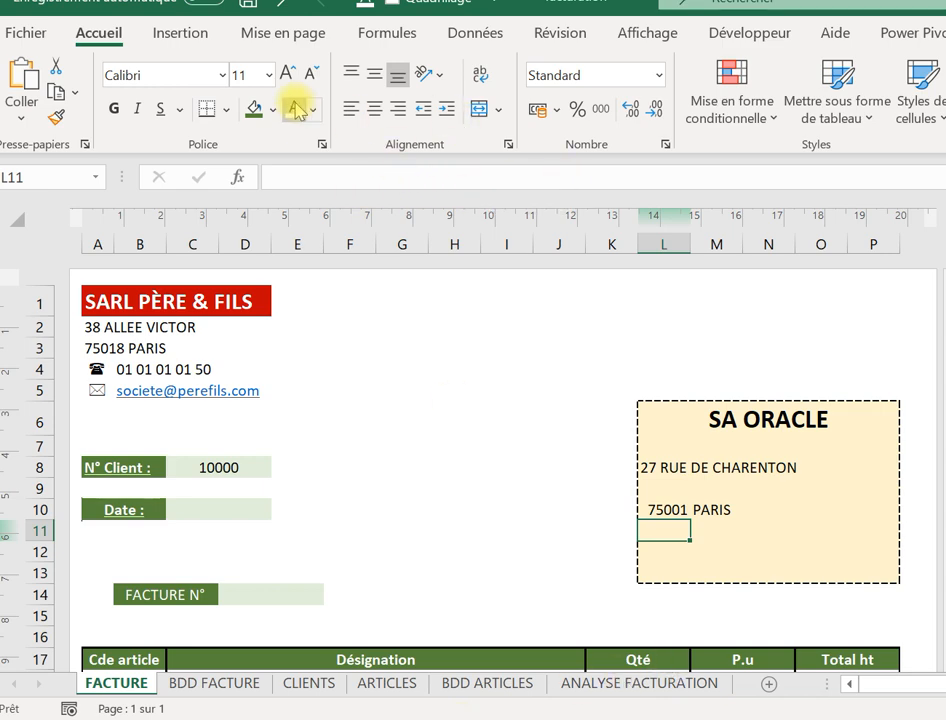
click(178, 36)
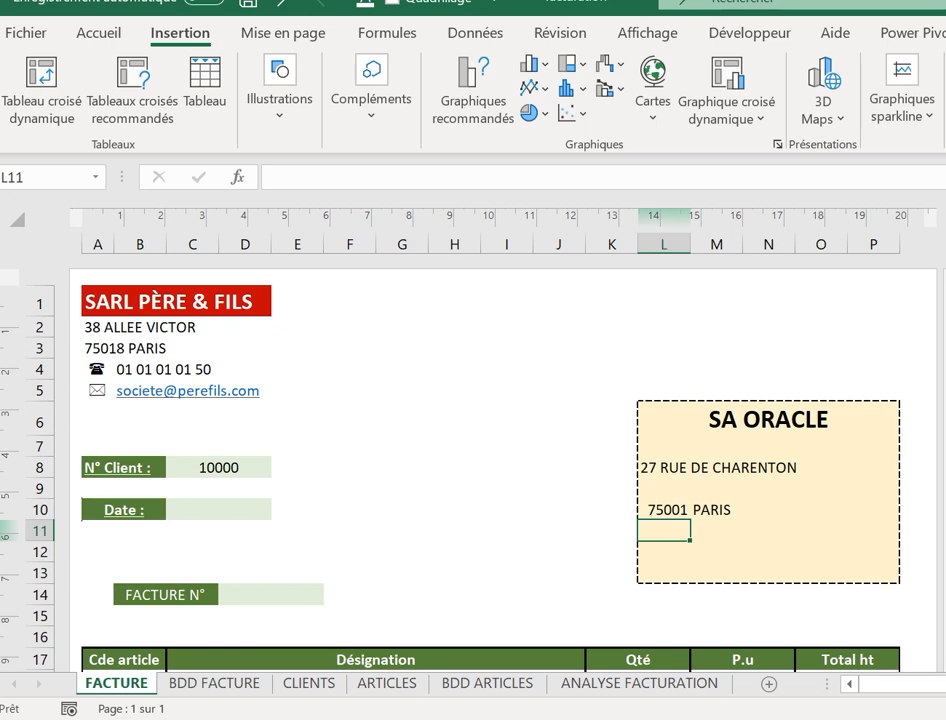
Insert the Wingdings envelope and telephone symbols together into cell L11.
click(944, 95)
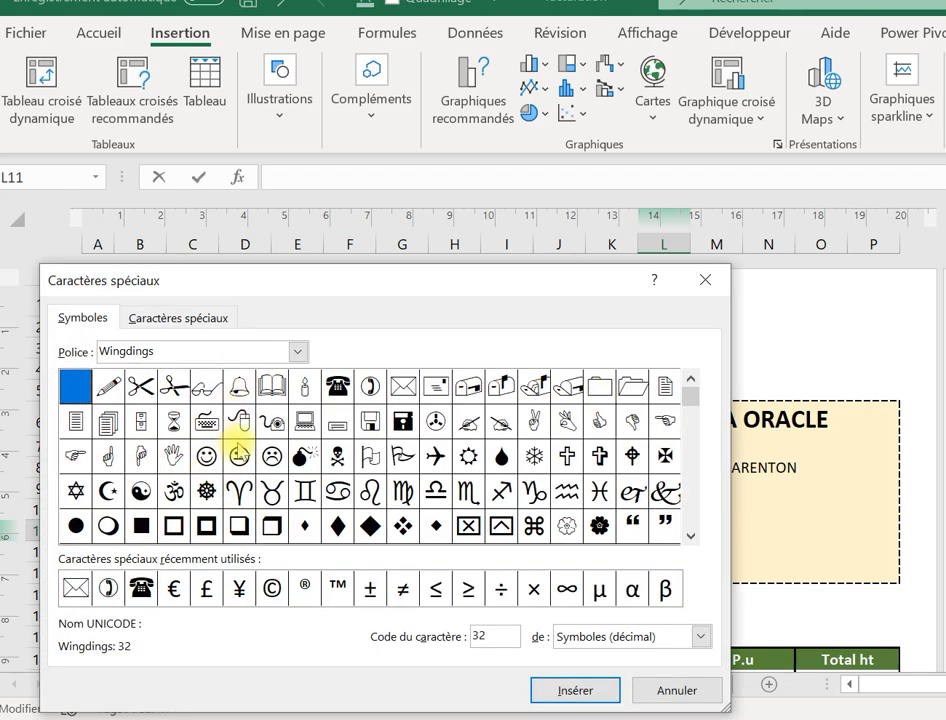
click(400, 388)
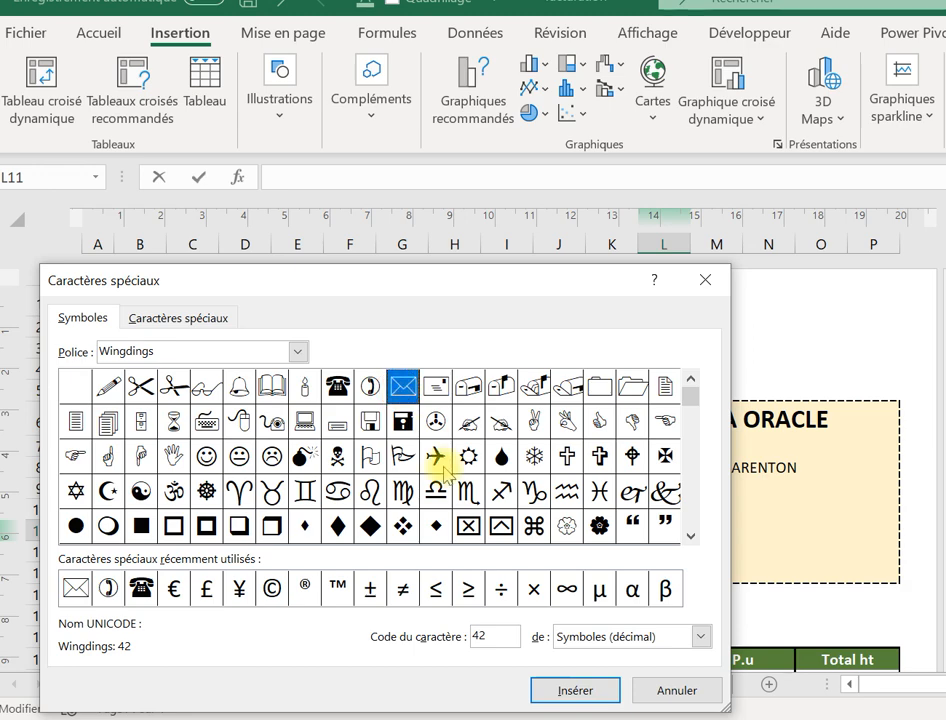
click(566, 690)
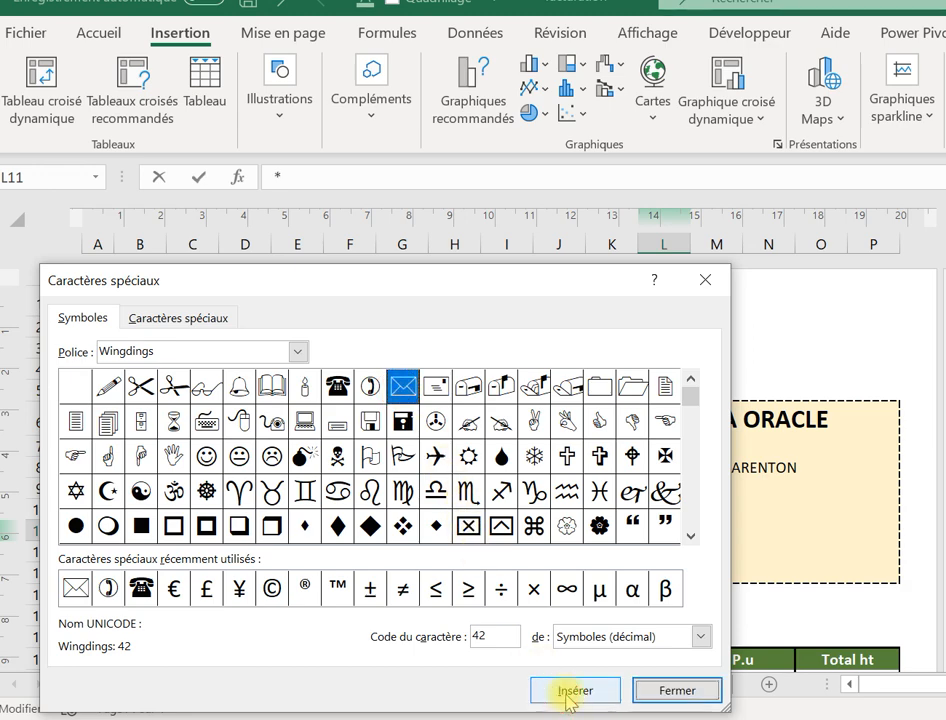
click(340, 390)
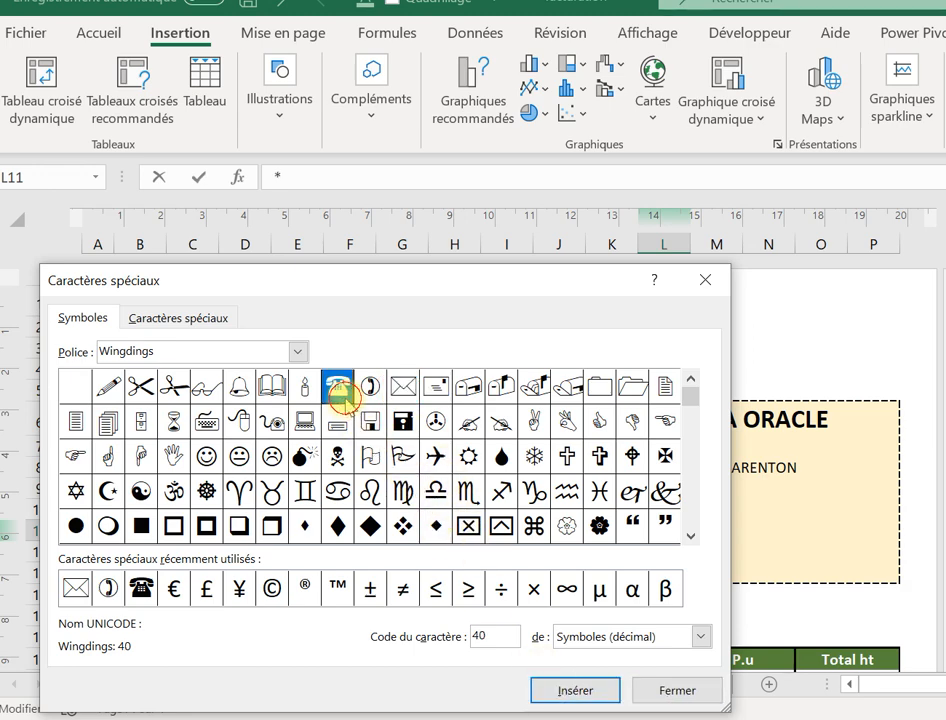
click(606, 692)
click(684, 696)
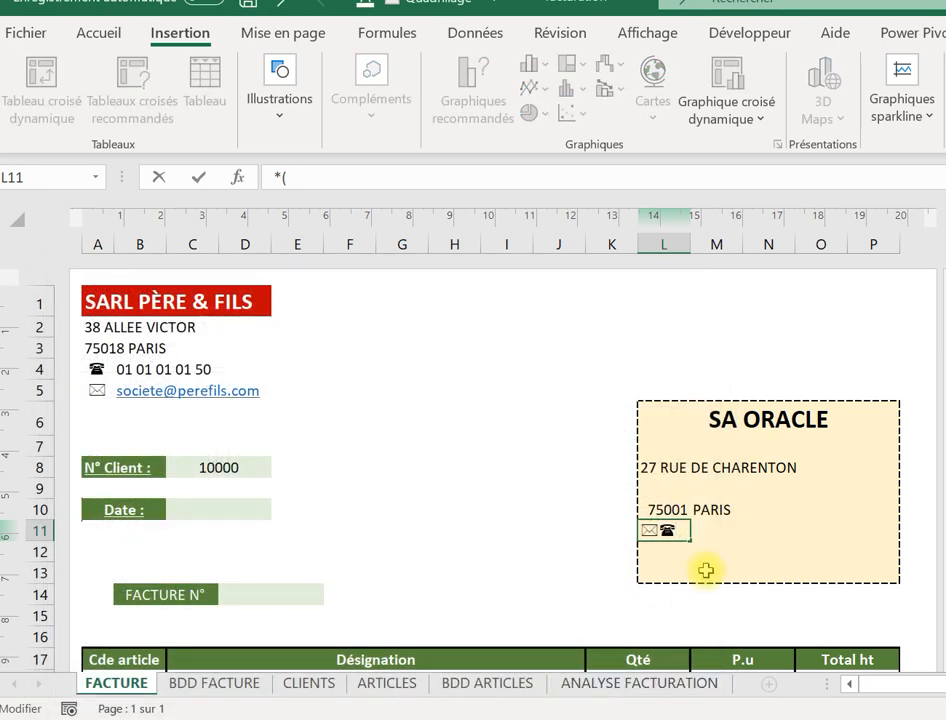
click(703, 566)
Fill the two symbols down from L11 into L12.
click(660, 527)
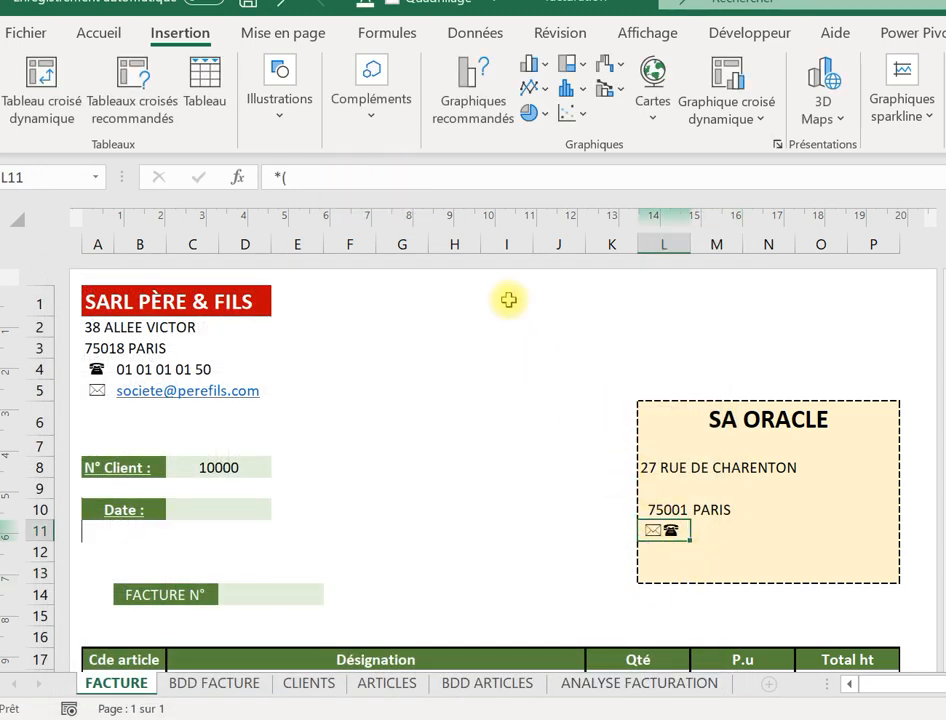
drag(688, 542, 690, 562)
click(207, 684)
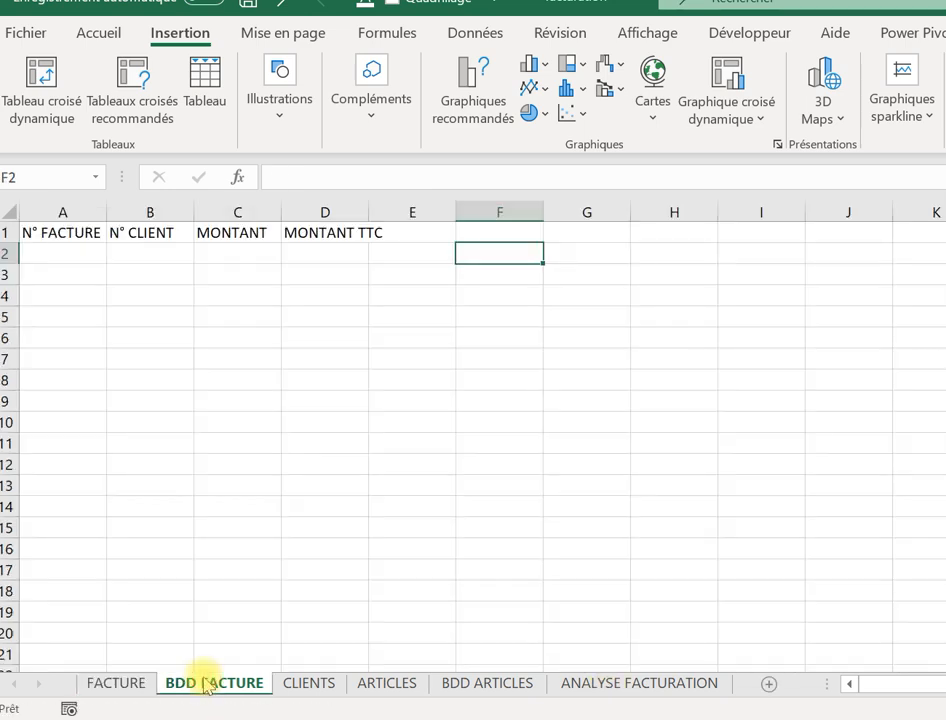
click(296, 684)
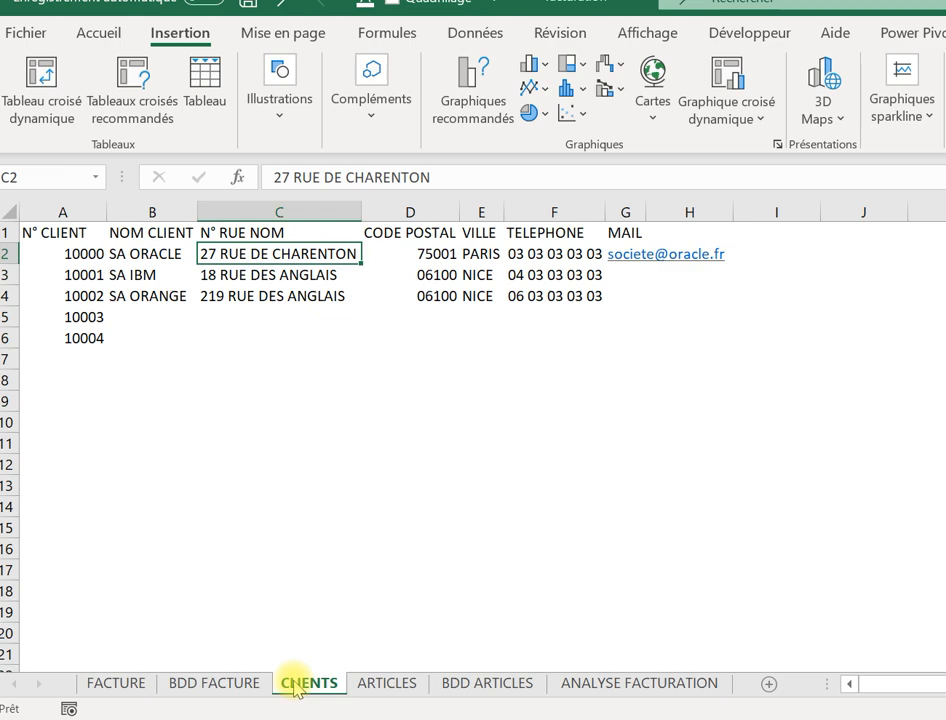
click(108, 686)
Delete one symbol per cell so L11 keeps the telephone and L12 the envelope.
click(665, 529)
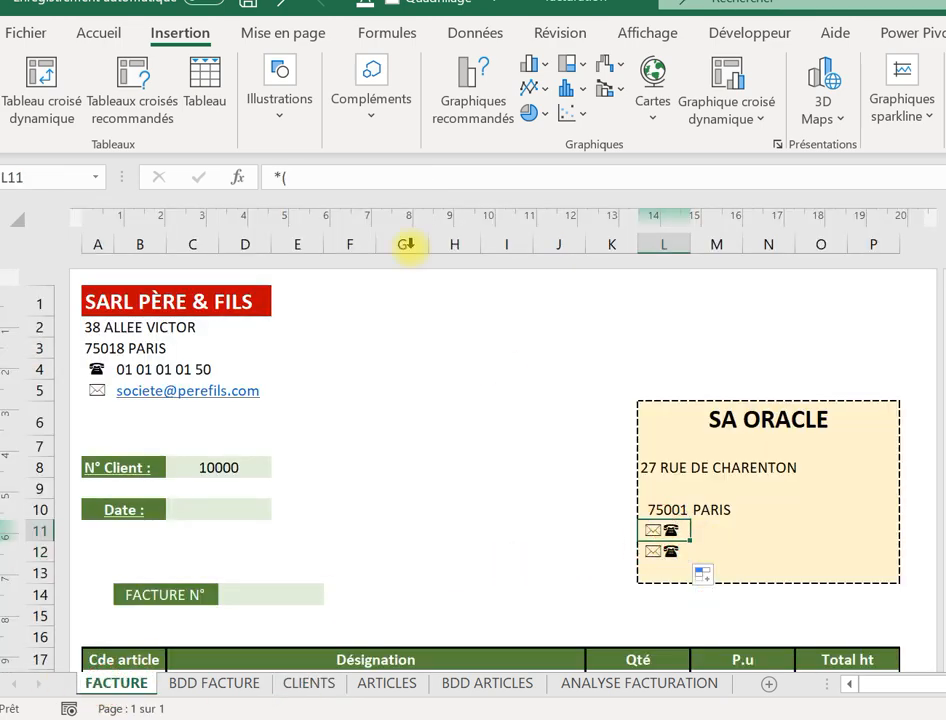
click(284, 174)
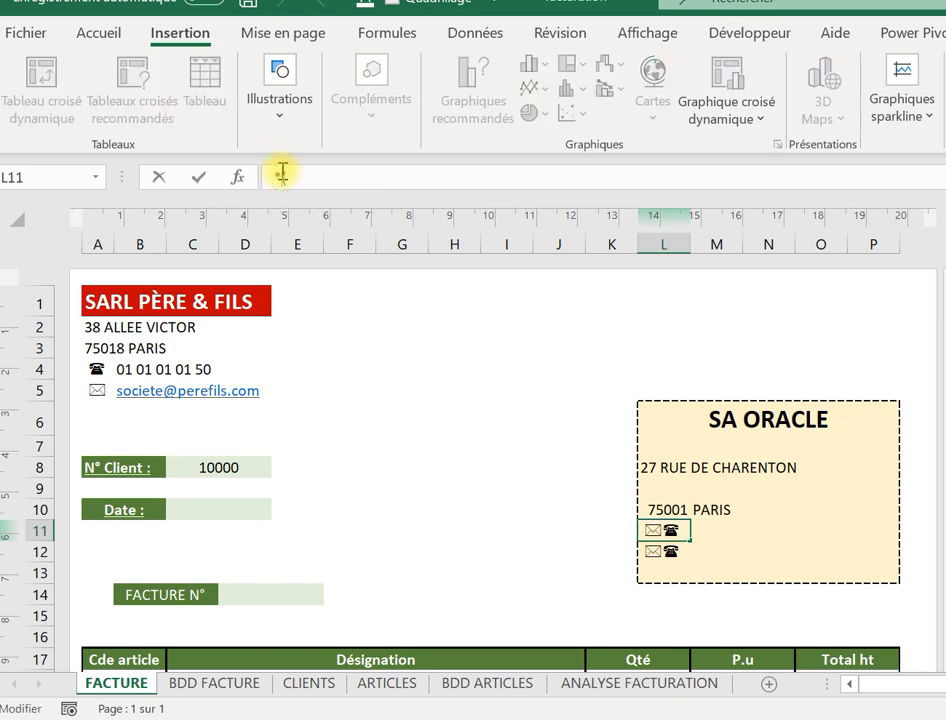
key(BackSpace)
key(Return)
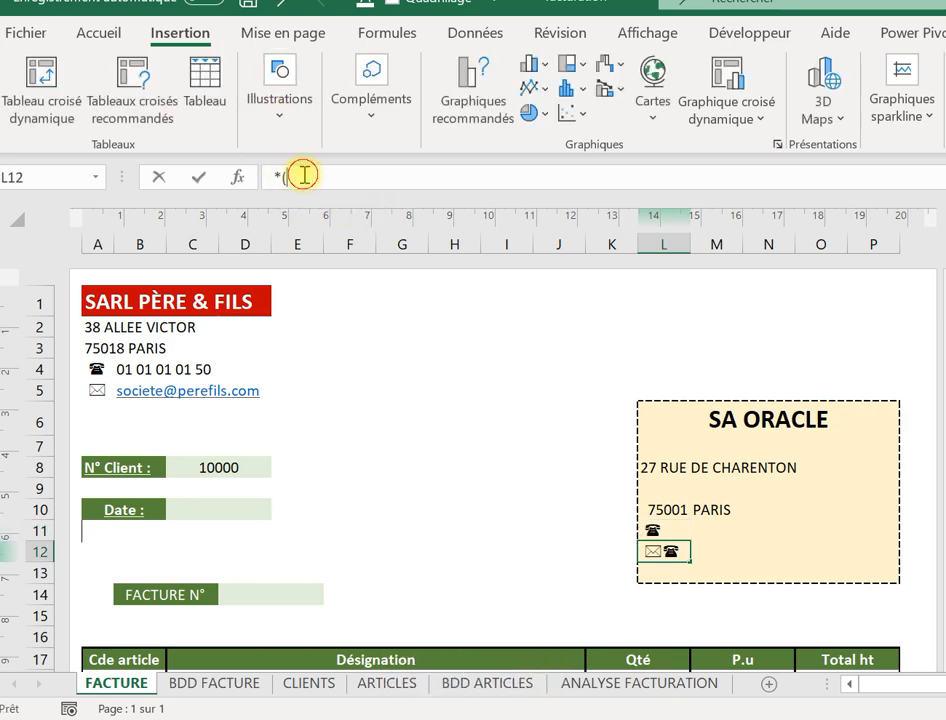
click(303, 175)
key(BackSpace)
key(Return)
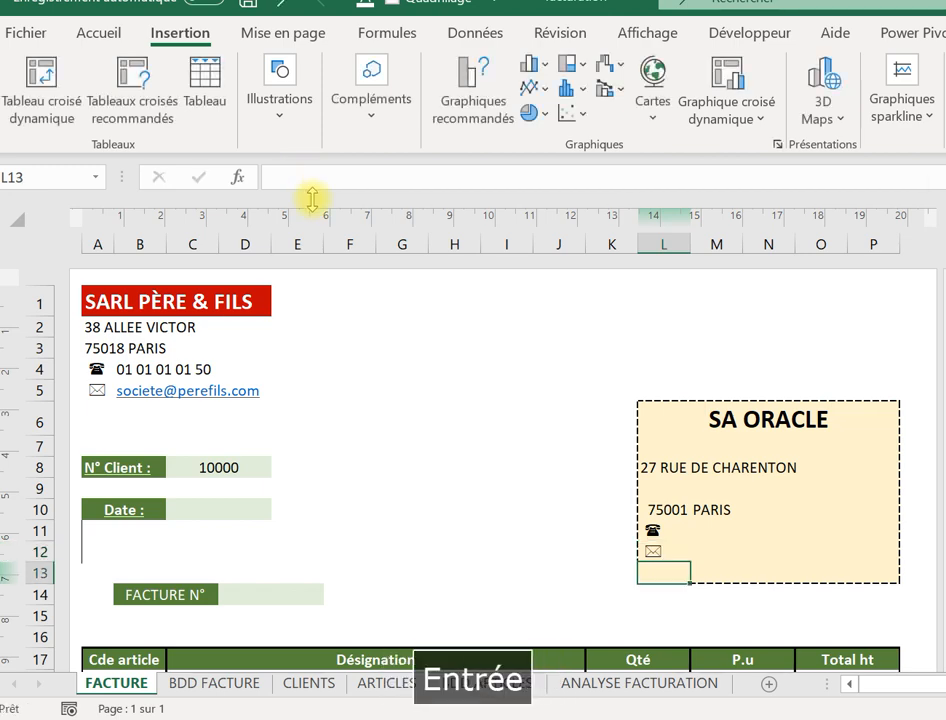
click(676, 511)
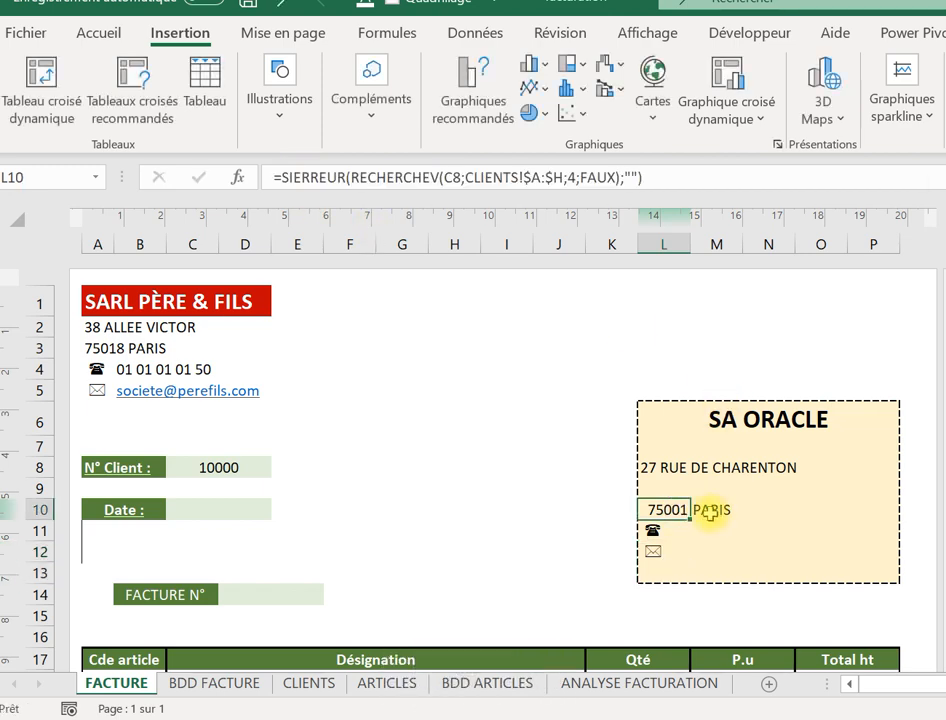
Copy the city lookup formula into M11 and change its column index from 5 to 6.
click(712, 512)
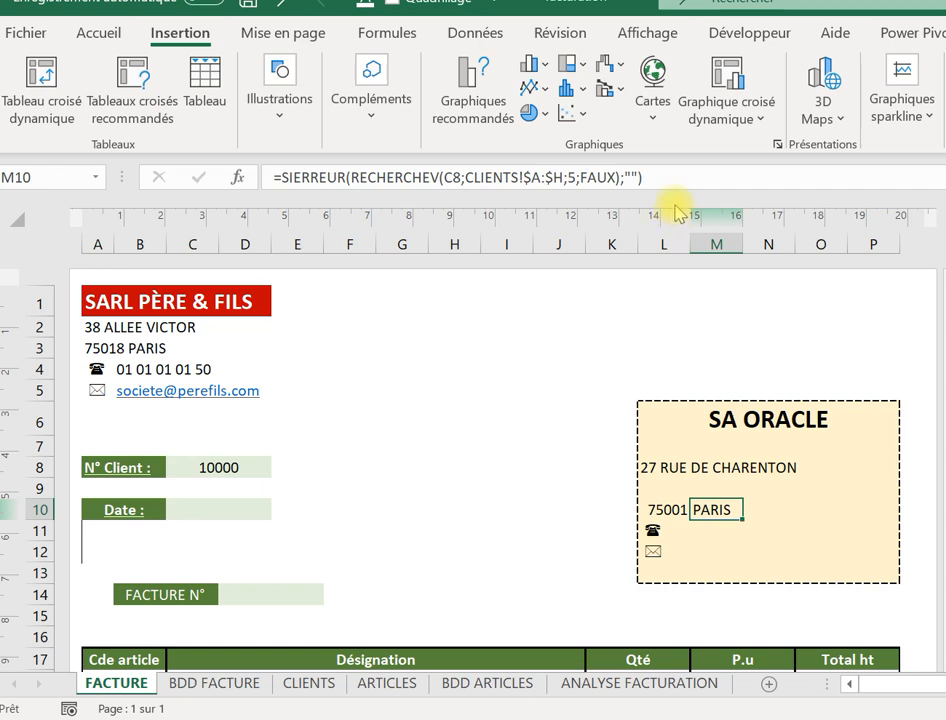
drag(676, 180, 178, 124)
key(ctrl+c)
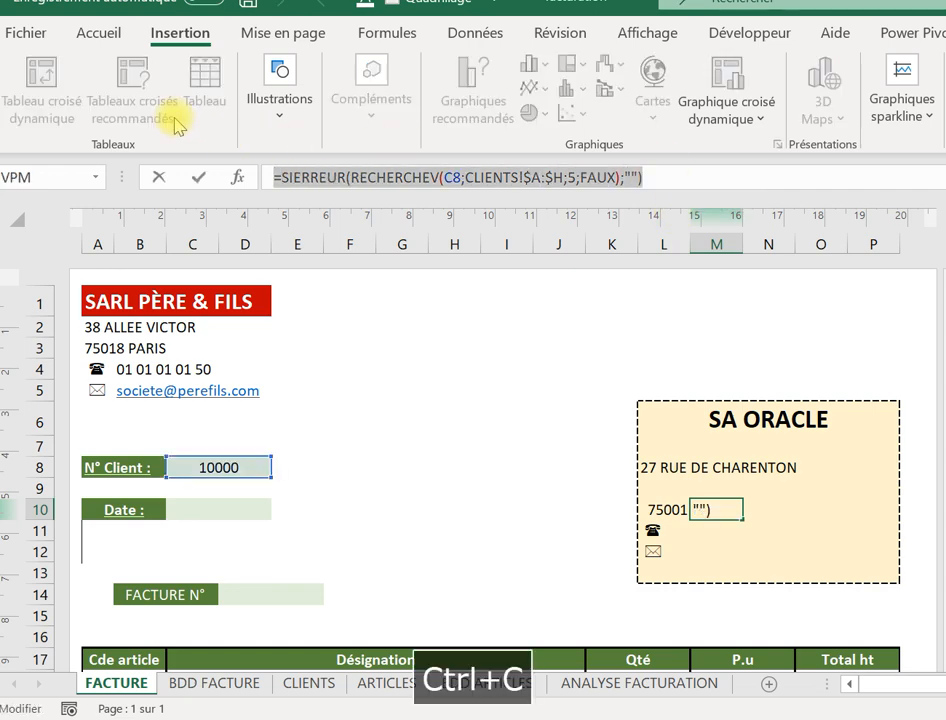
key(Return)
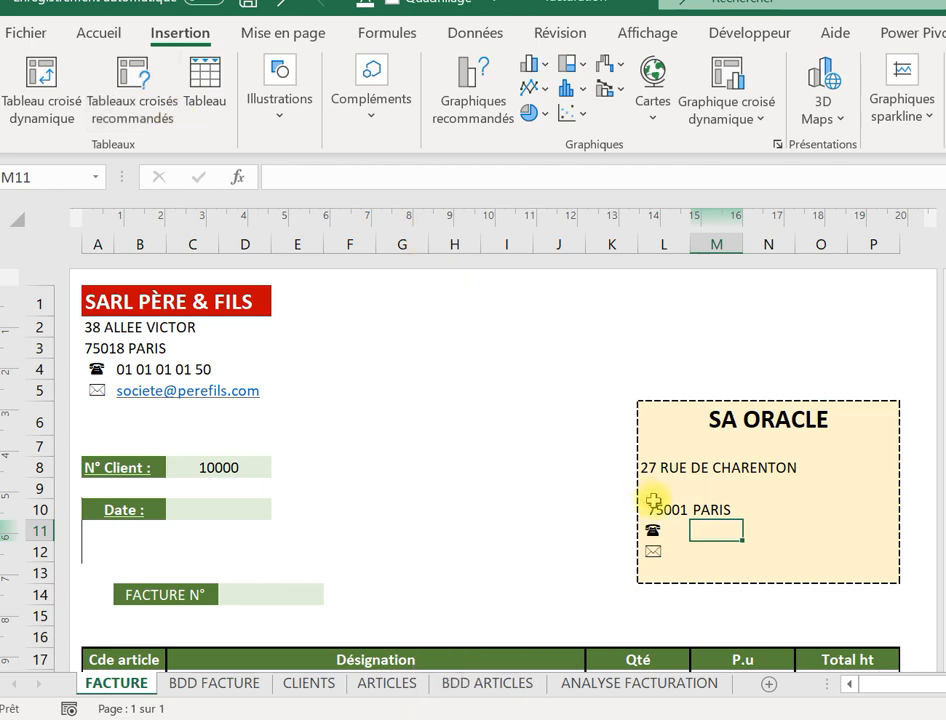
click(378, 172)
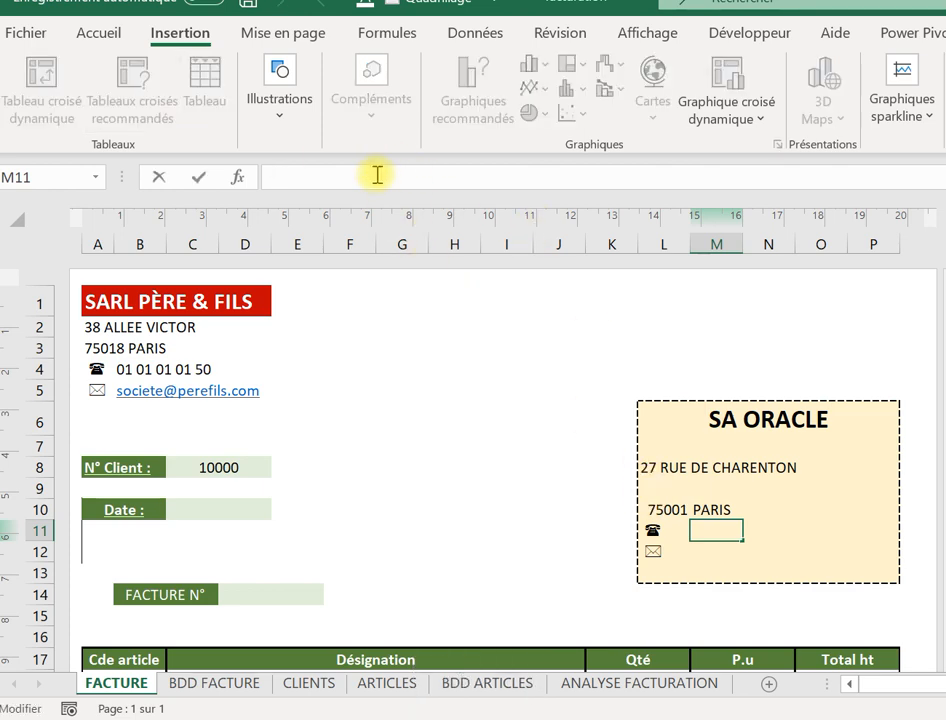
key(ctrl+v)
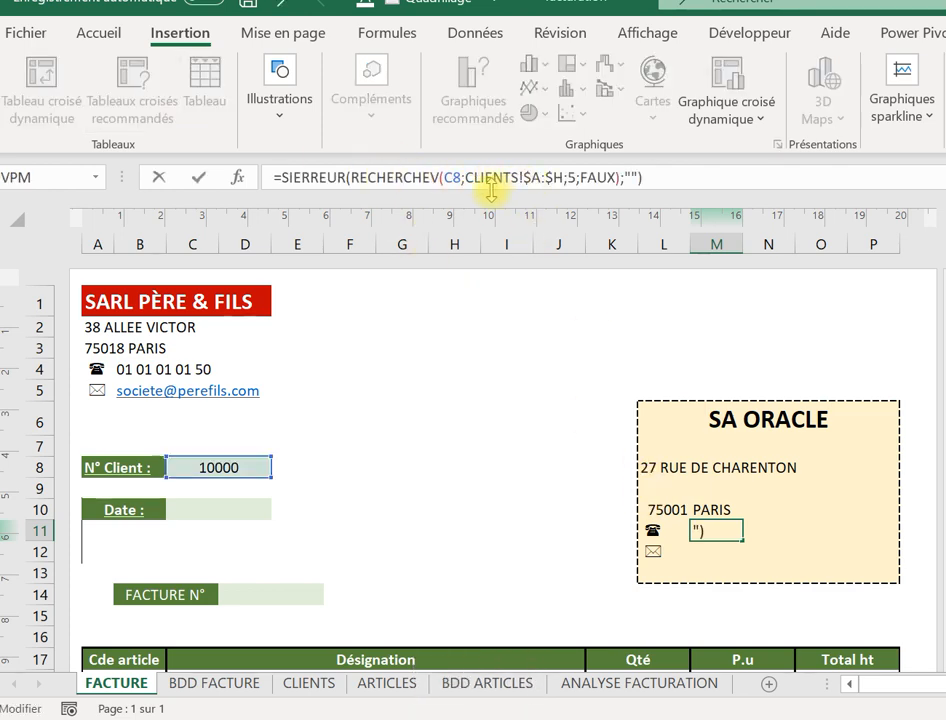
click(579, 179)
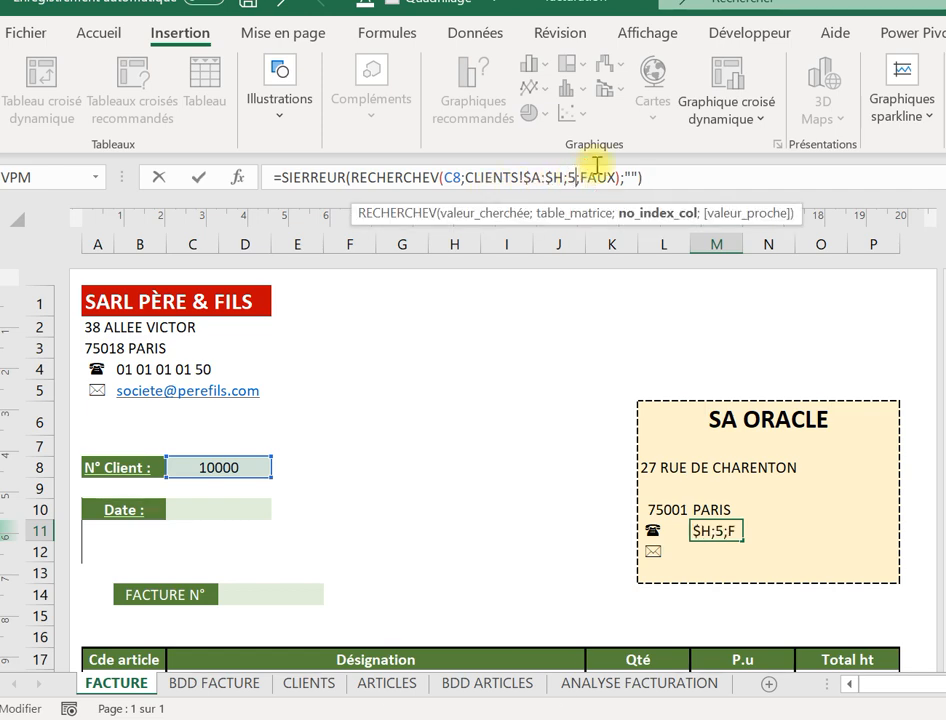
key(BackSpace)
text(6)
key(Return)
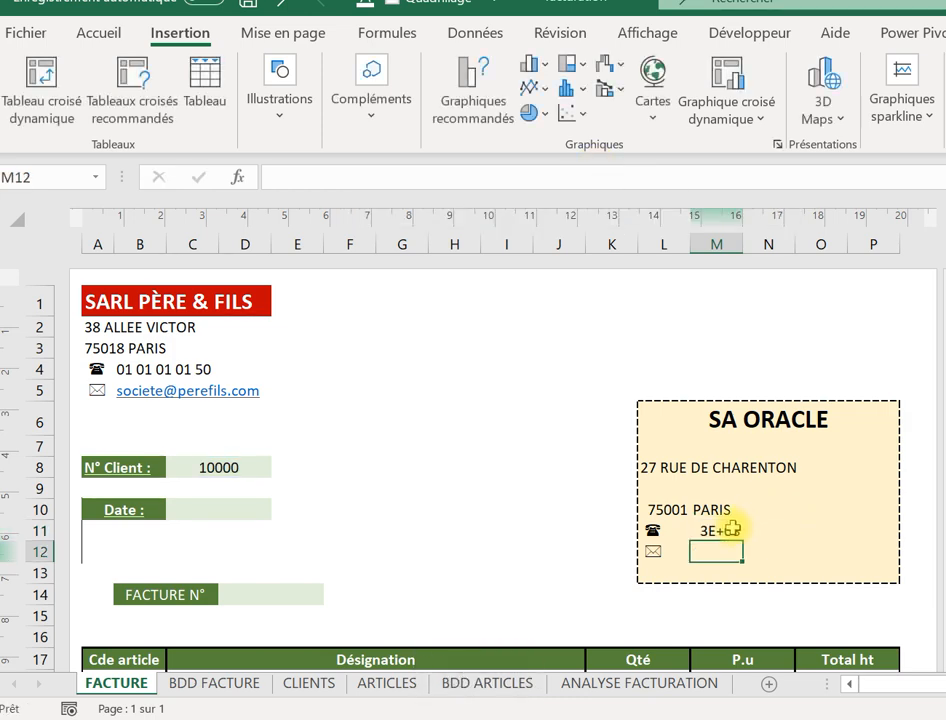
drag(733, 529, 851, 530)
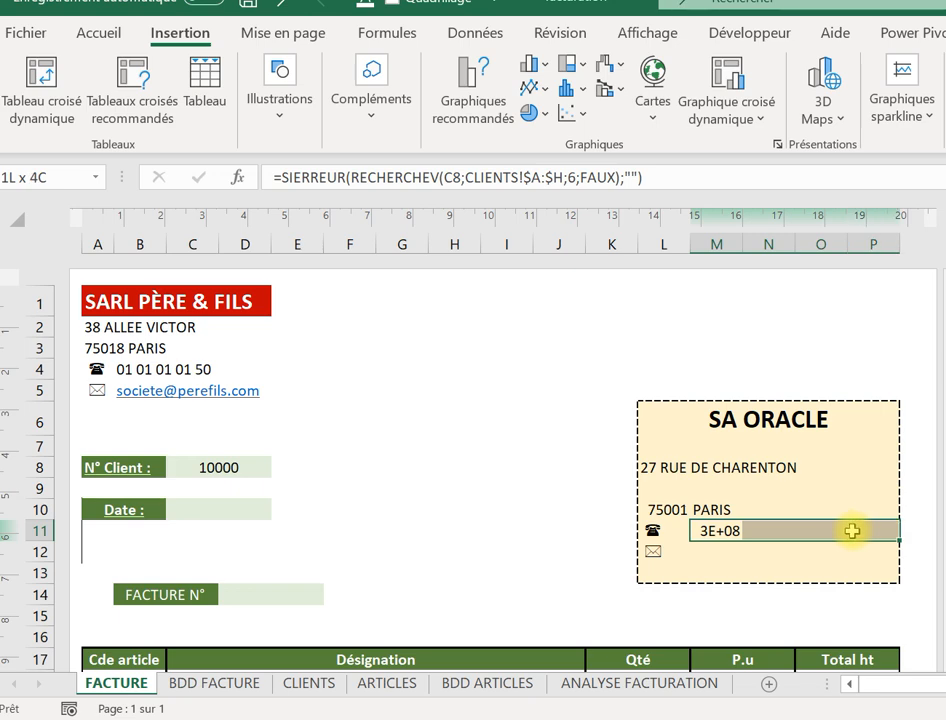
Merge and centre M11:P11 and apply the Spécial 'Numéro de téléphone' number format.
click(95, 31)
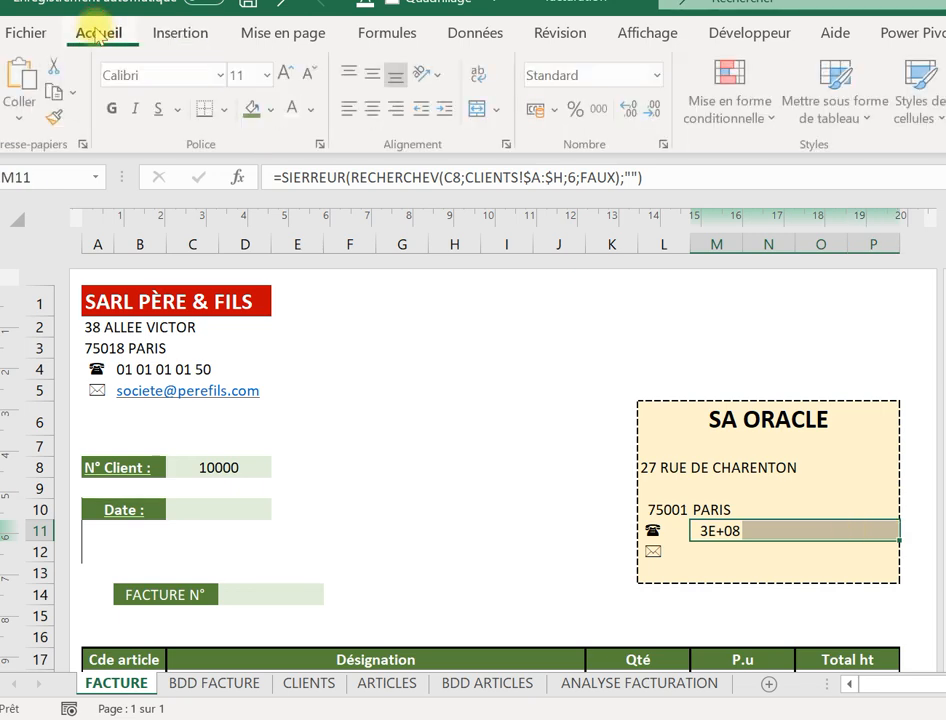
click(480, 114)
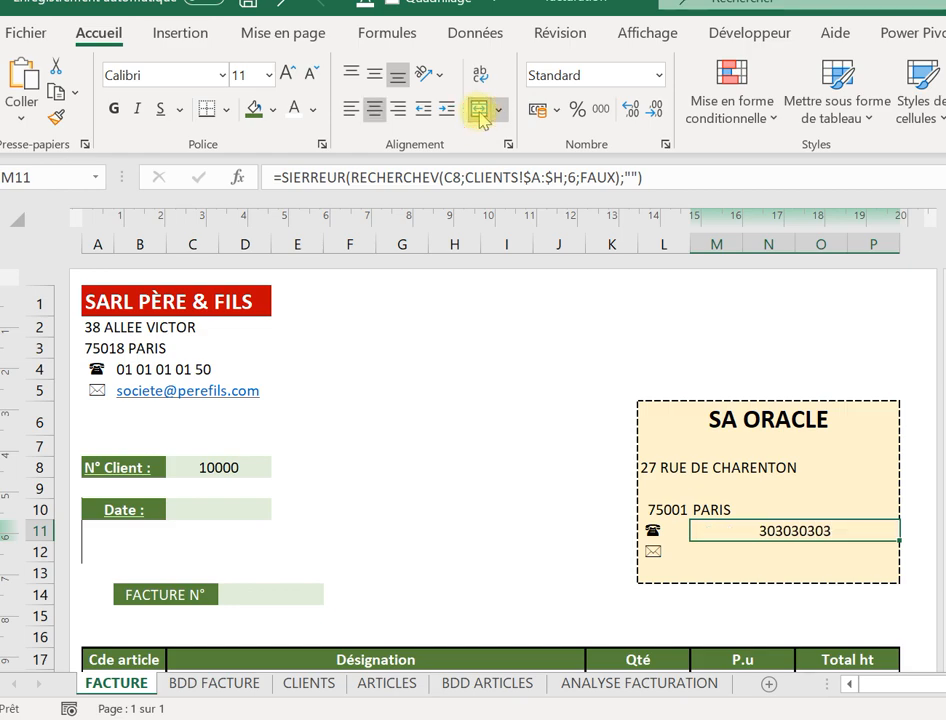
right_click(757, 530)
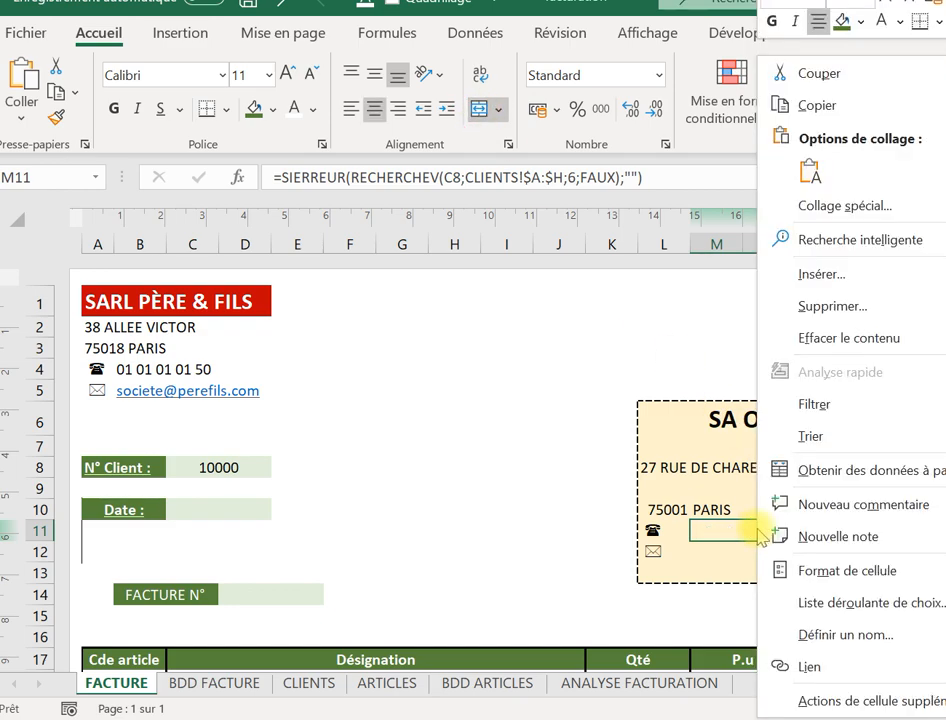
click(808, 590)
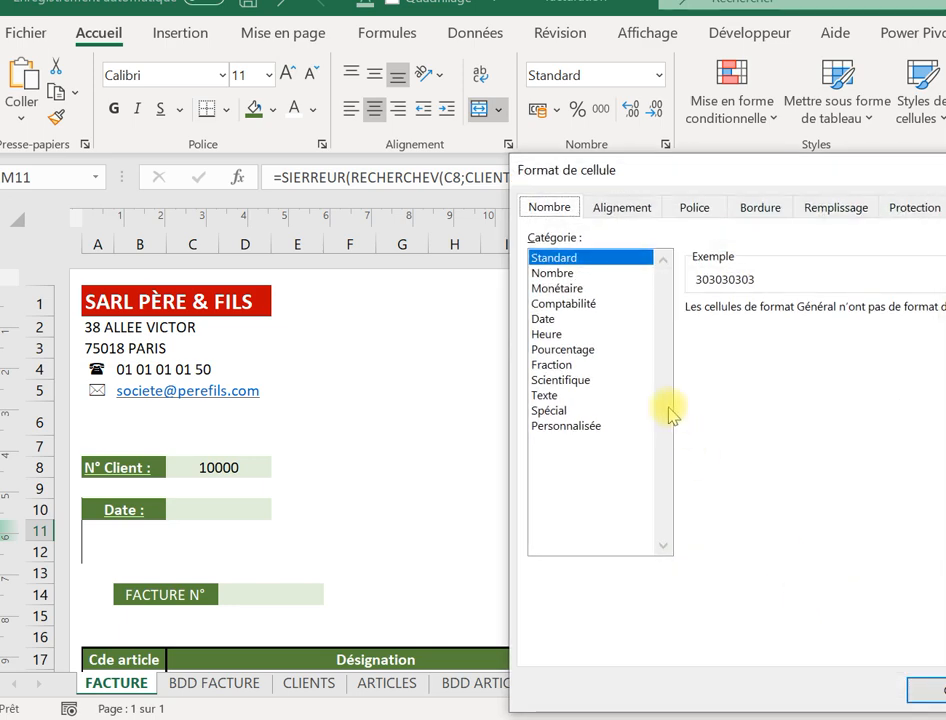
click(569, 396)
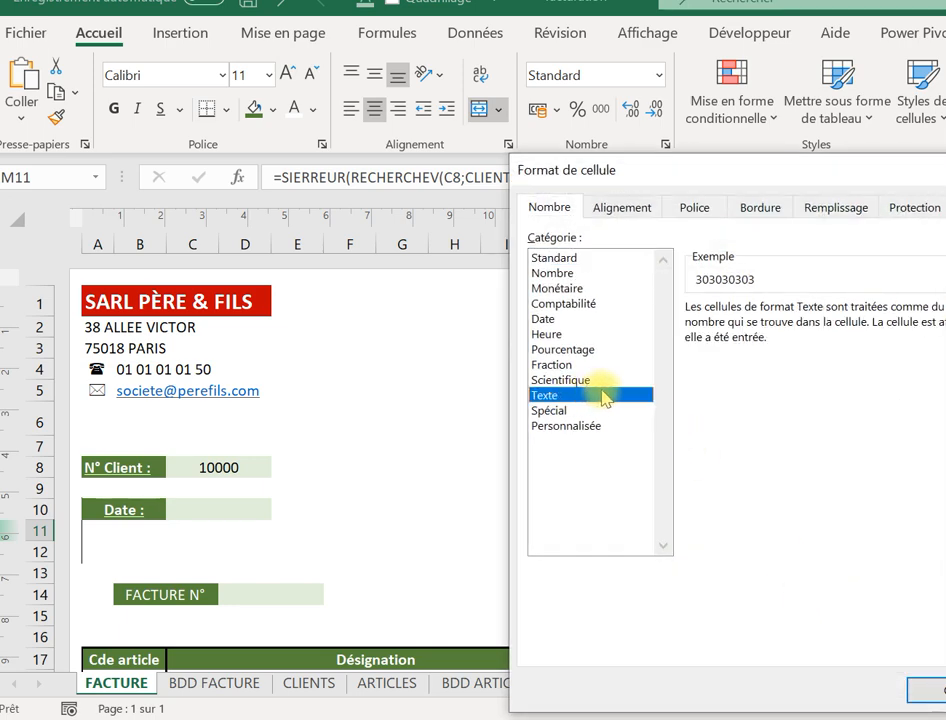
click(579, 411)
click(772, 358)
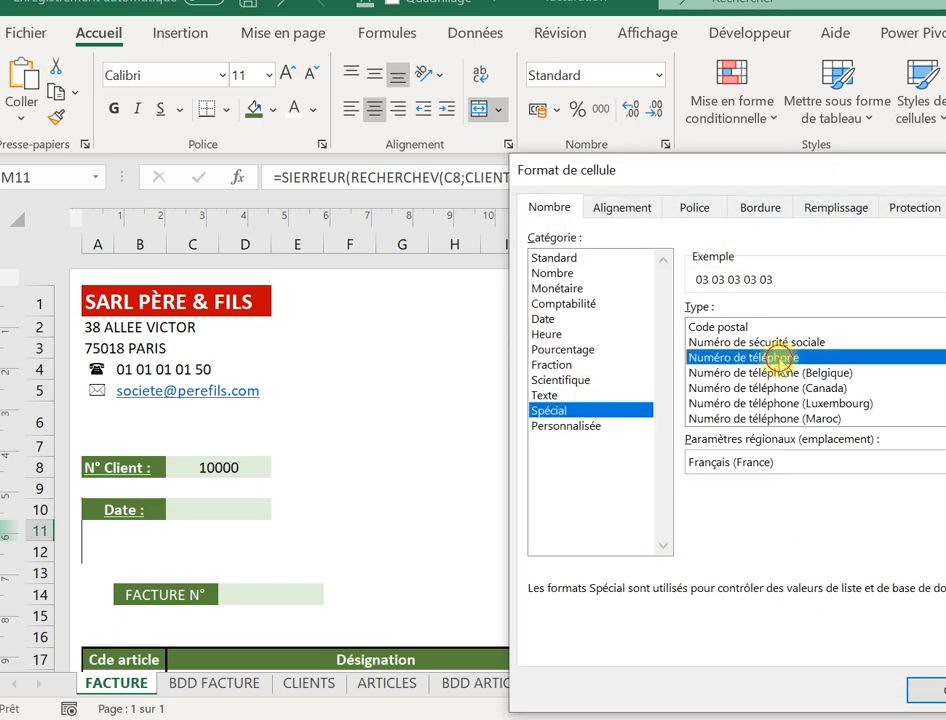
click(918, 700)
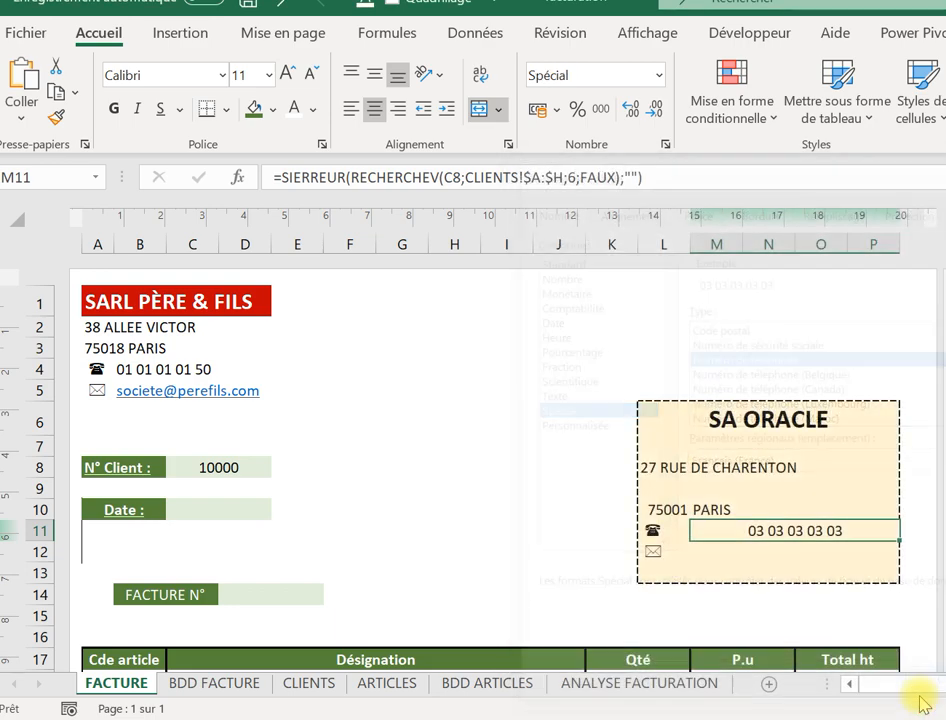
click(702, 553)
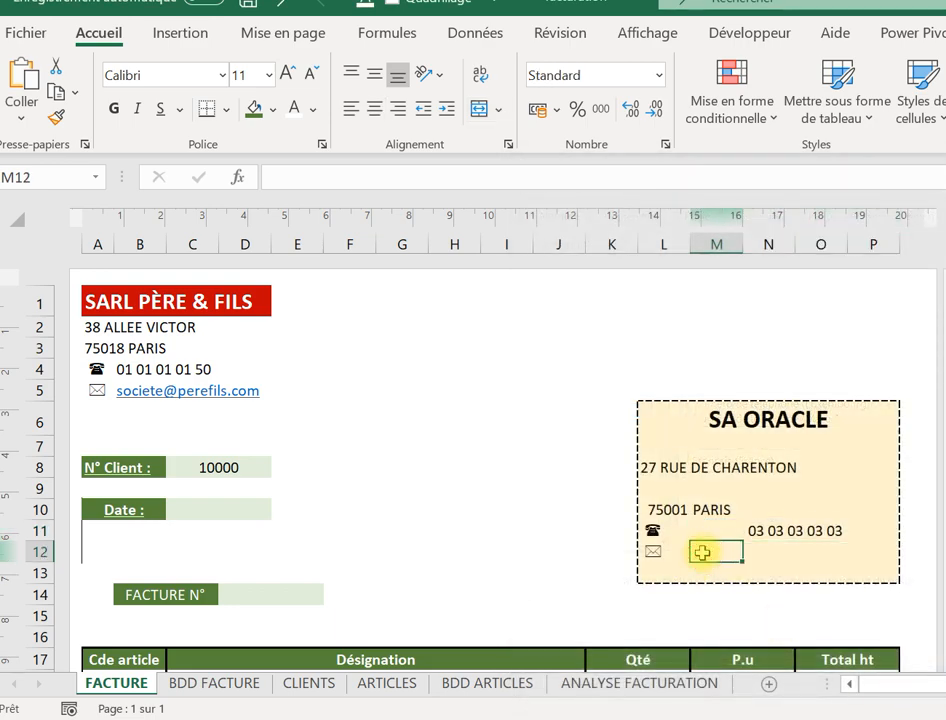
Paste the lookup formula into M12 with column index 7 for the e-mail.
click(419, 166)
key(ctrl+v)
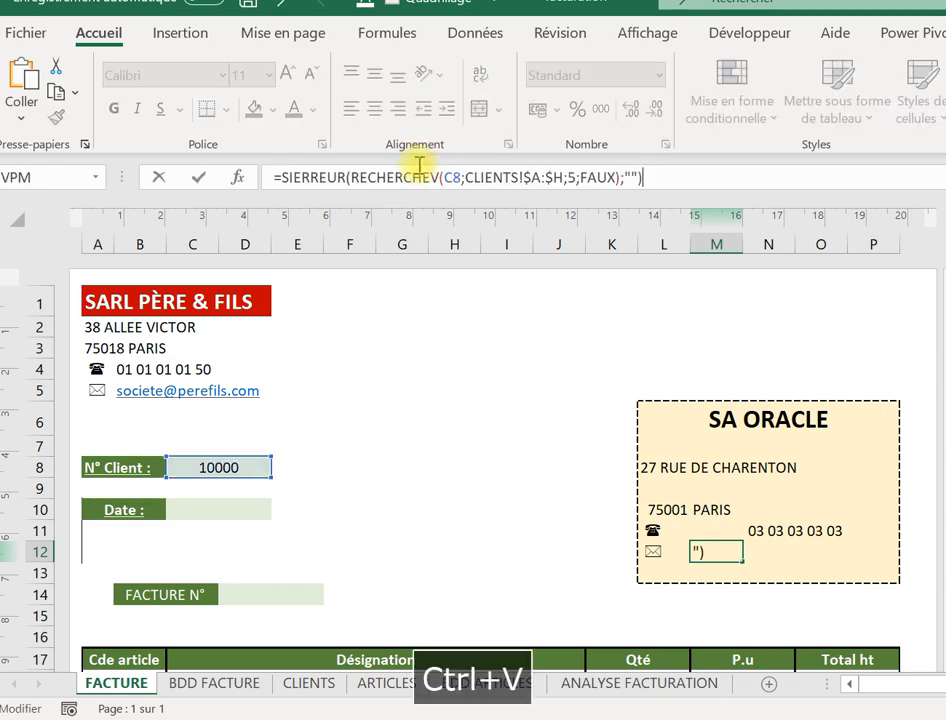
click(578, 175)
key(BackSpace)
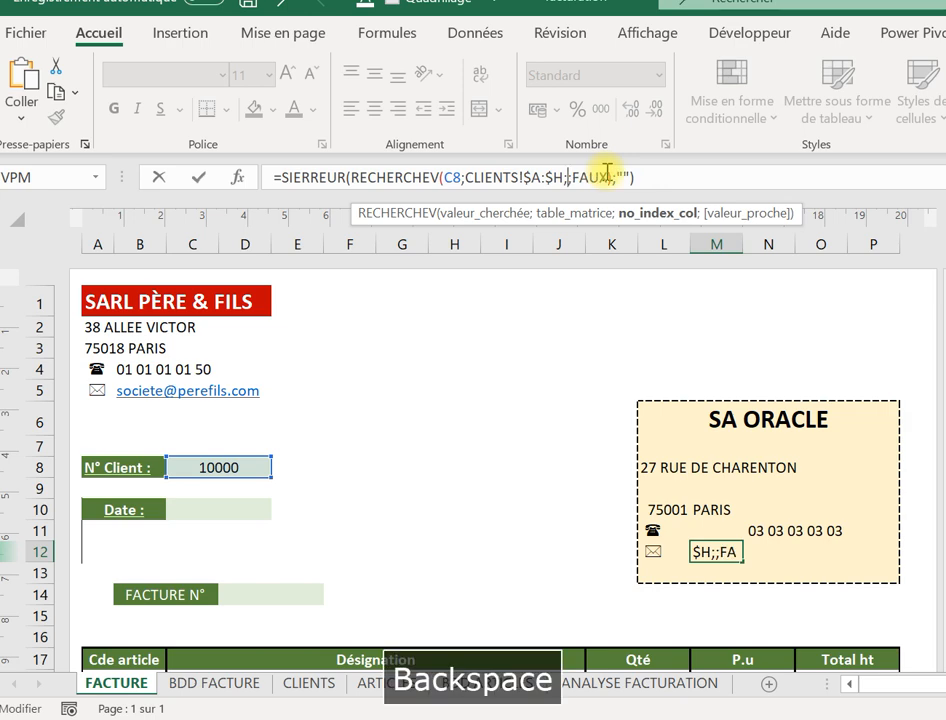
text(7)
key(Return)
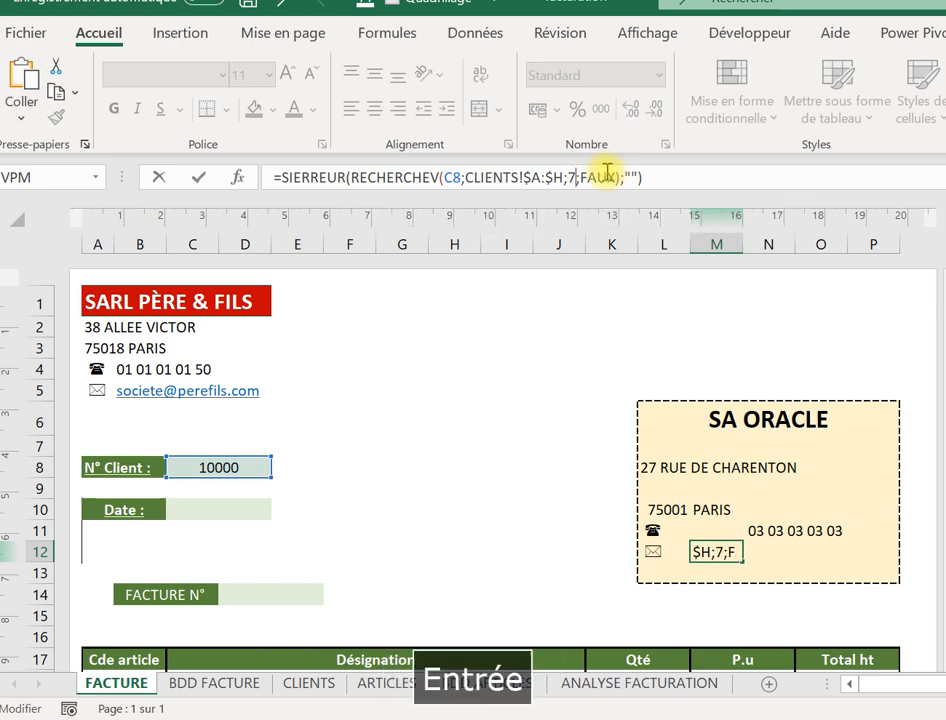
click(730, 556)
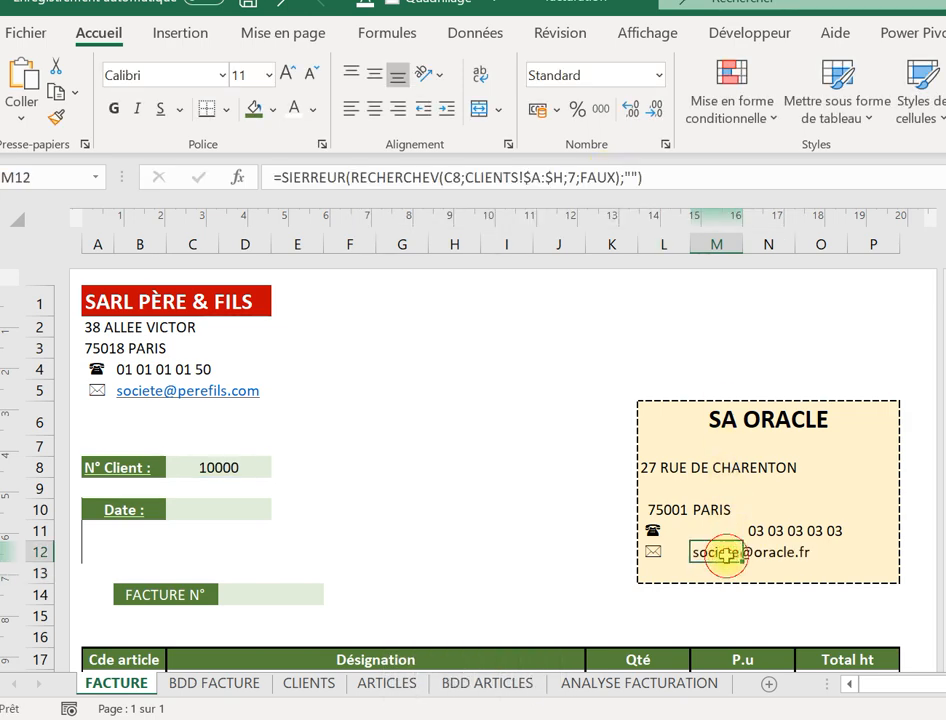
Left-align the phone number in M11.
click(740, 528)
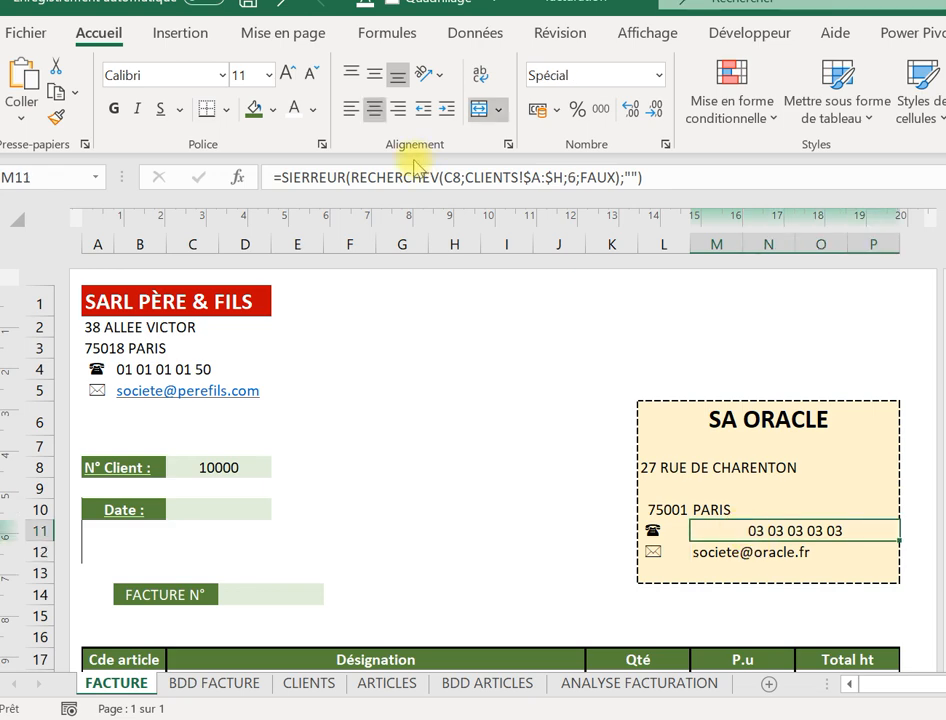
click(350, 108)
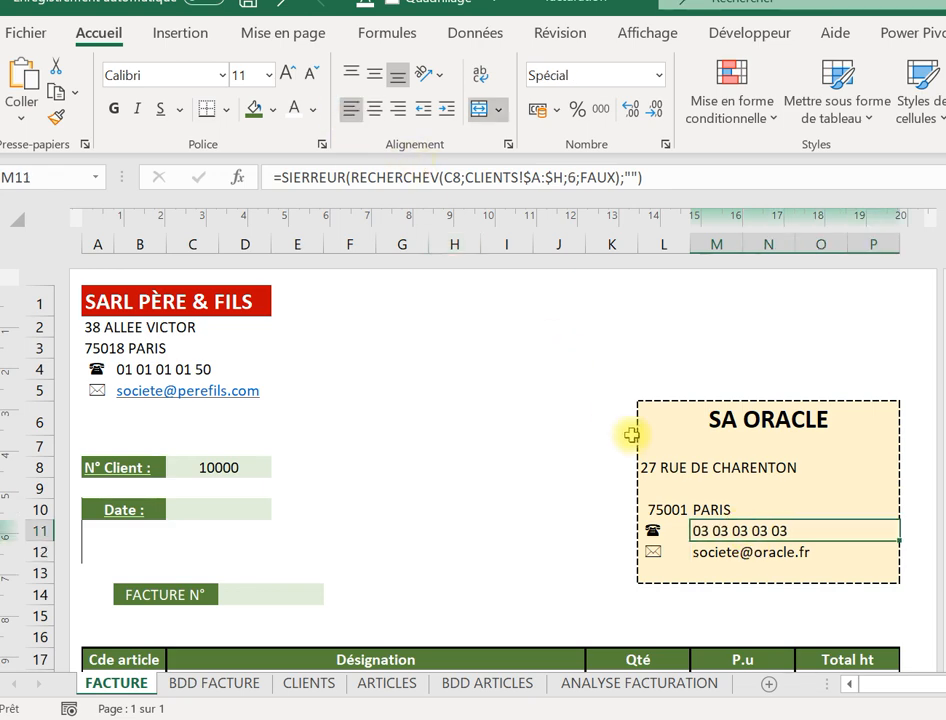
click(777, 509)
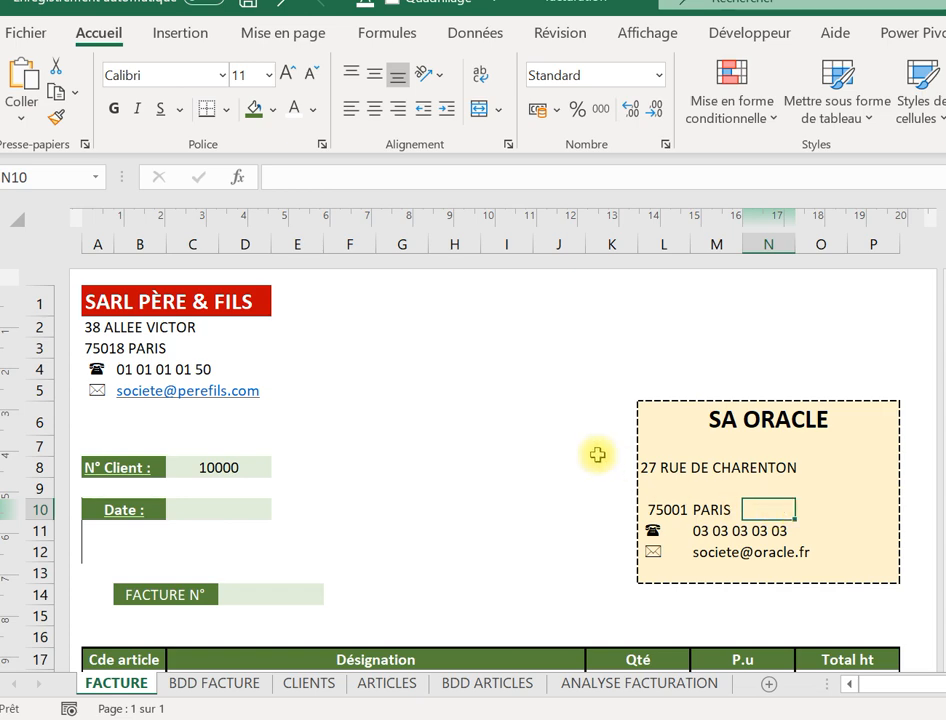
Clear the client number 10000 from C8 so the client block empties.
click(509, 443)
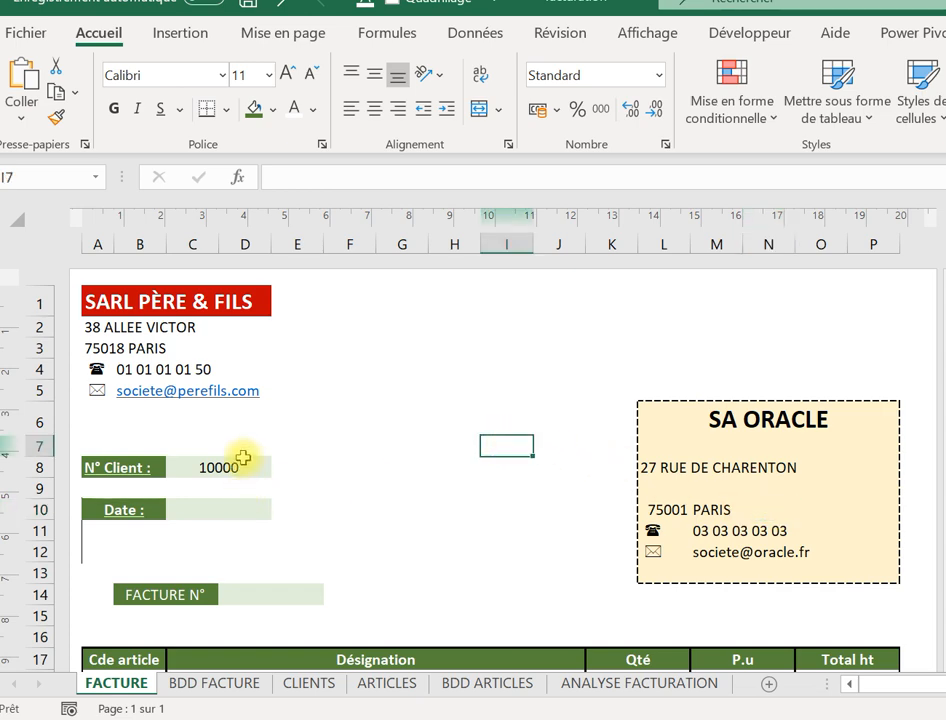
click(236, 462)
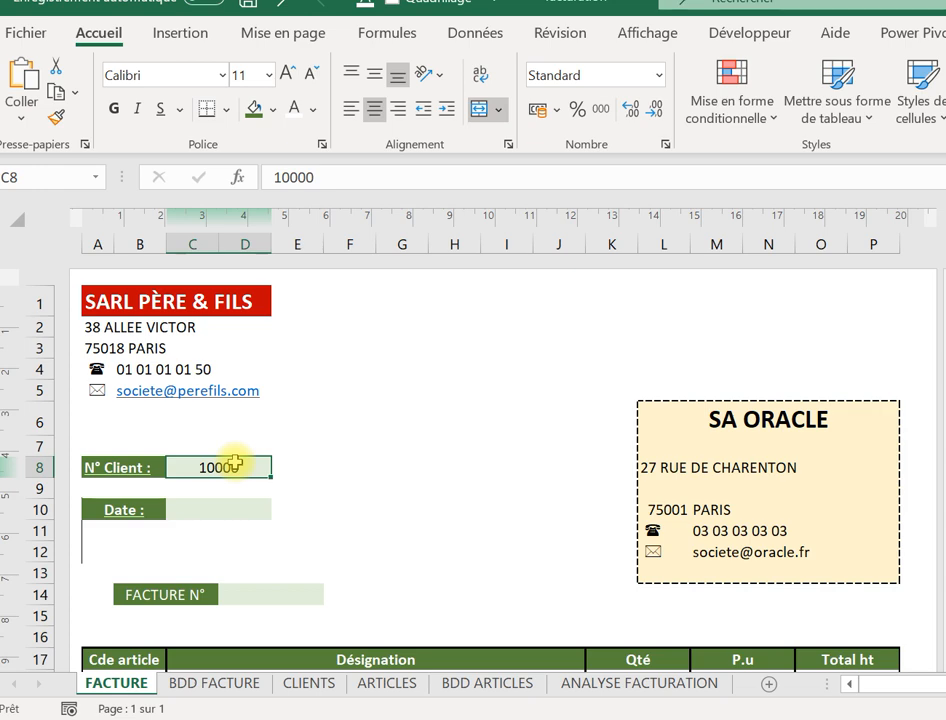
key(BackSpace)
key(Return)
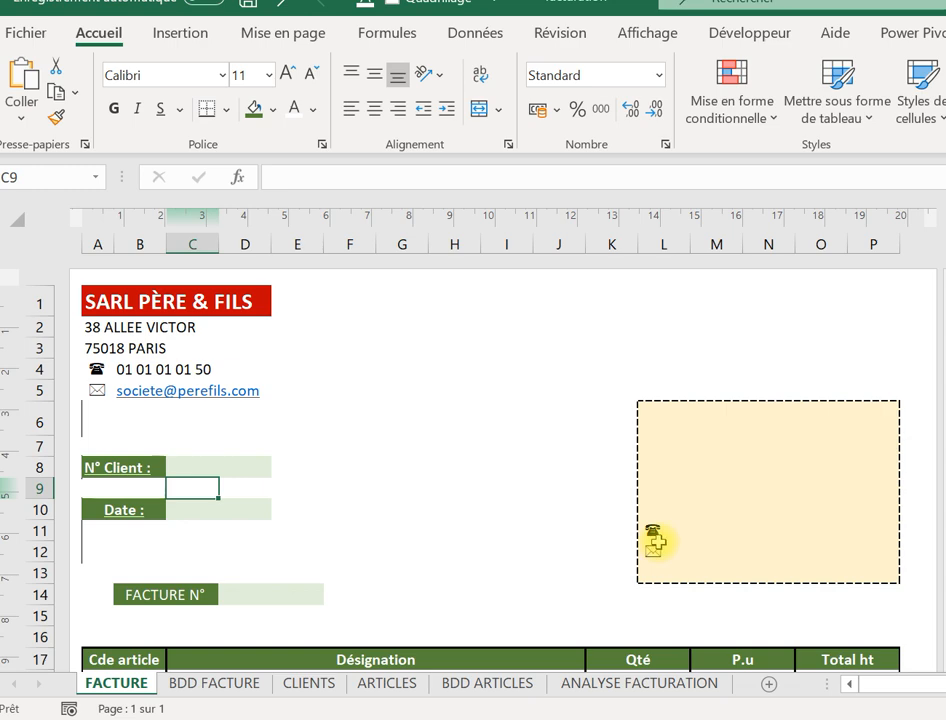
Re-enter client number 10000 in C8 to refill SA ORACLE's details.
click(221, 466)
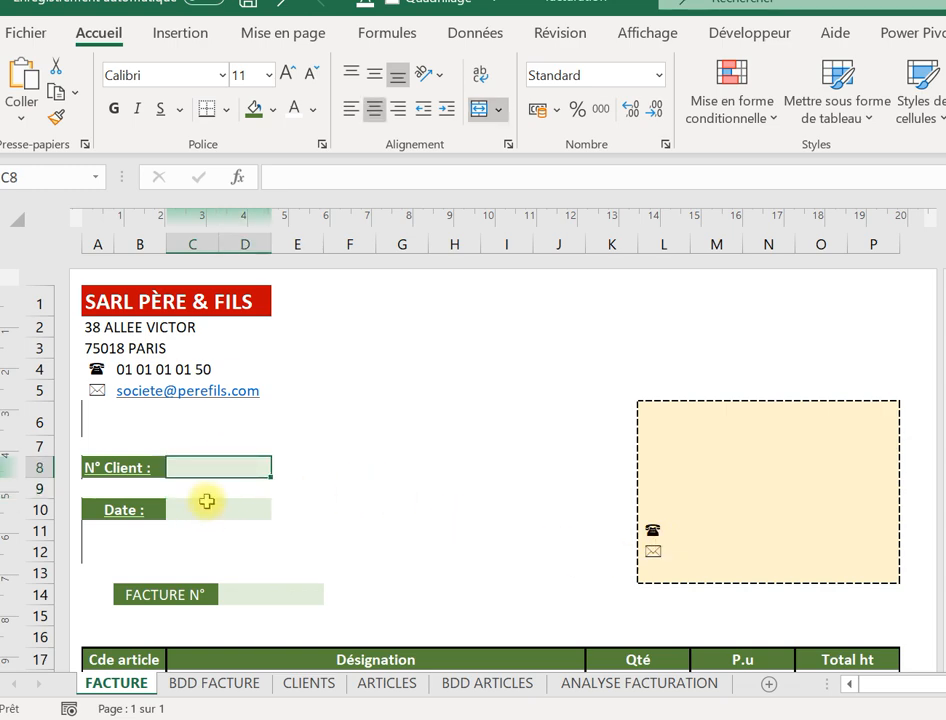
text(10000)
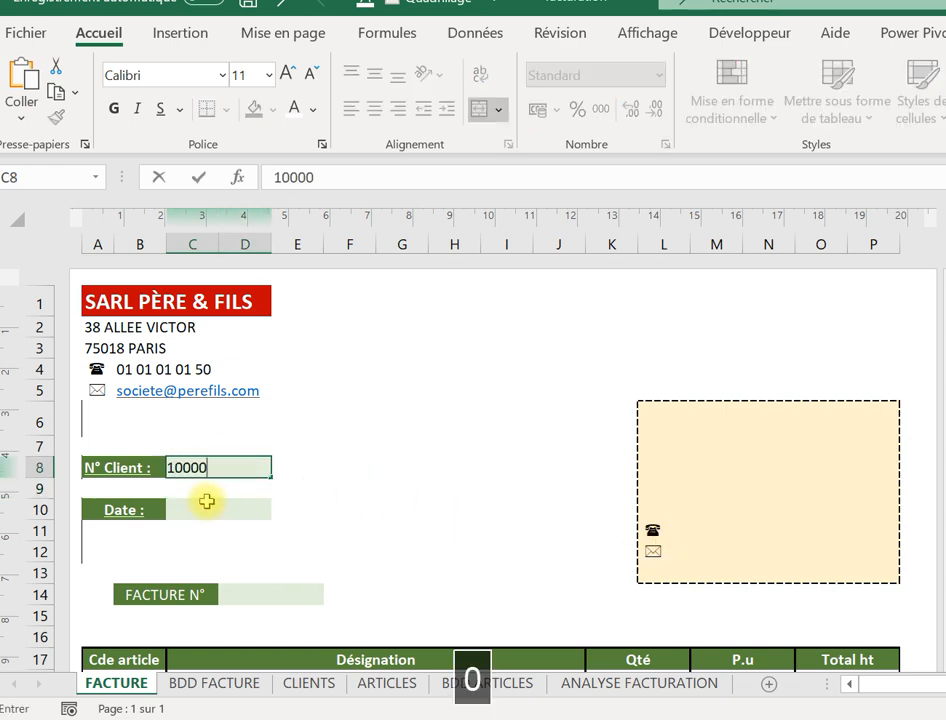
key(Return)
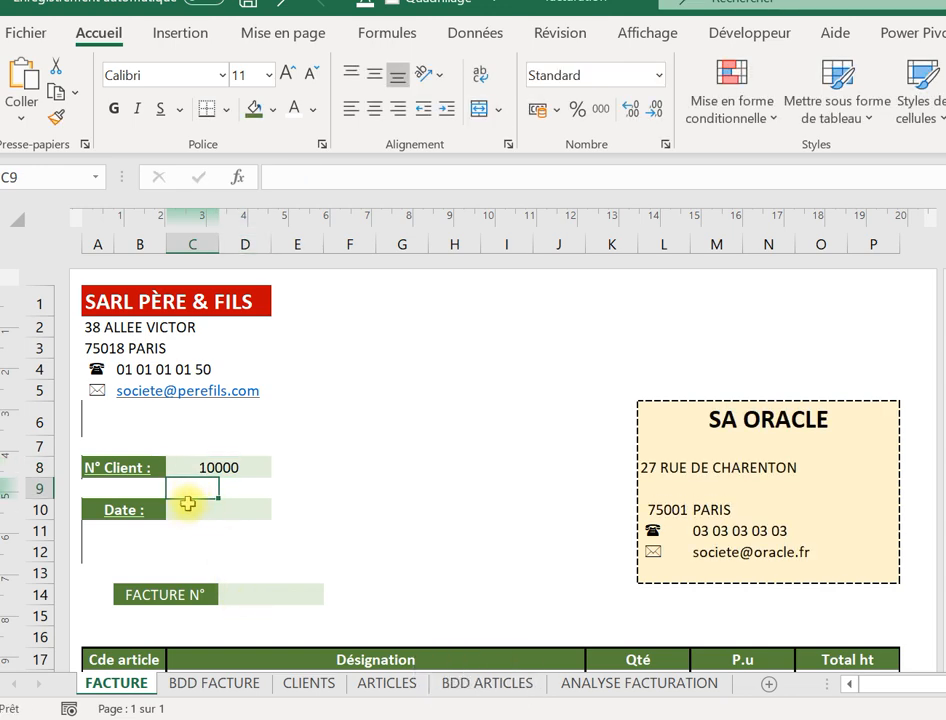
click(188, 510)
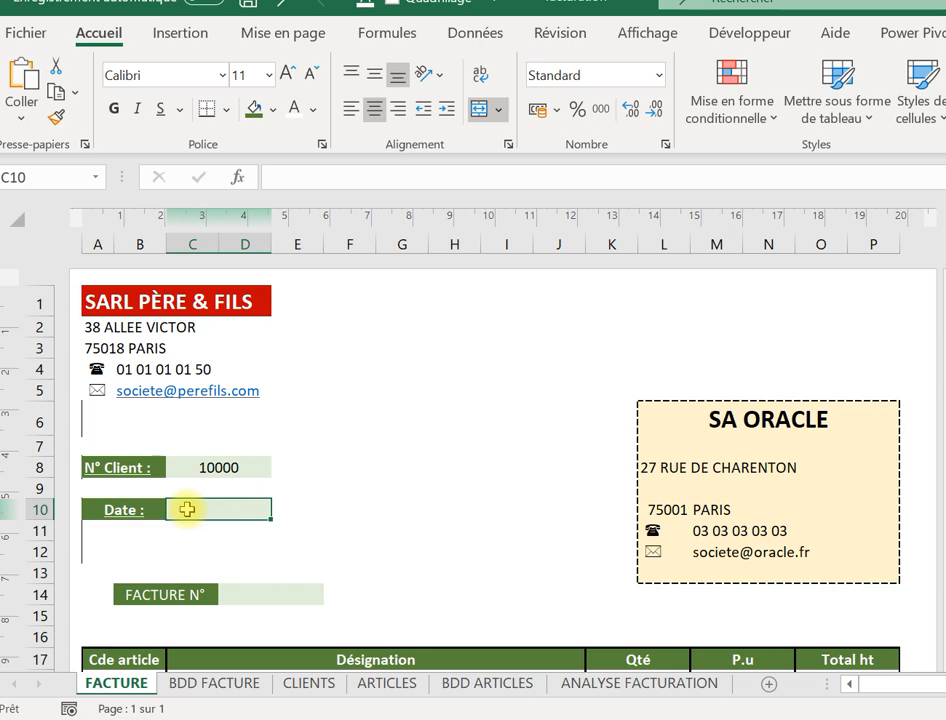
Enter the formula =AUJOURDHUI() in the date cell C10.
key(Caps_Lock)
text(=)
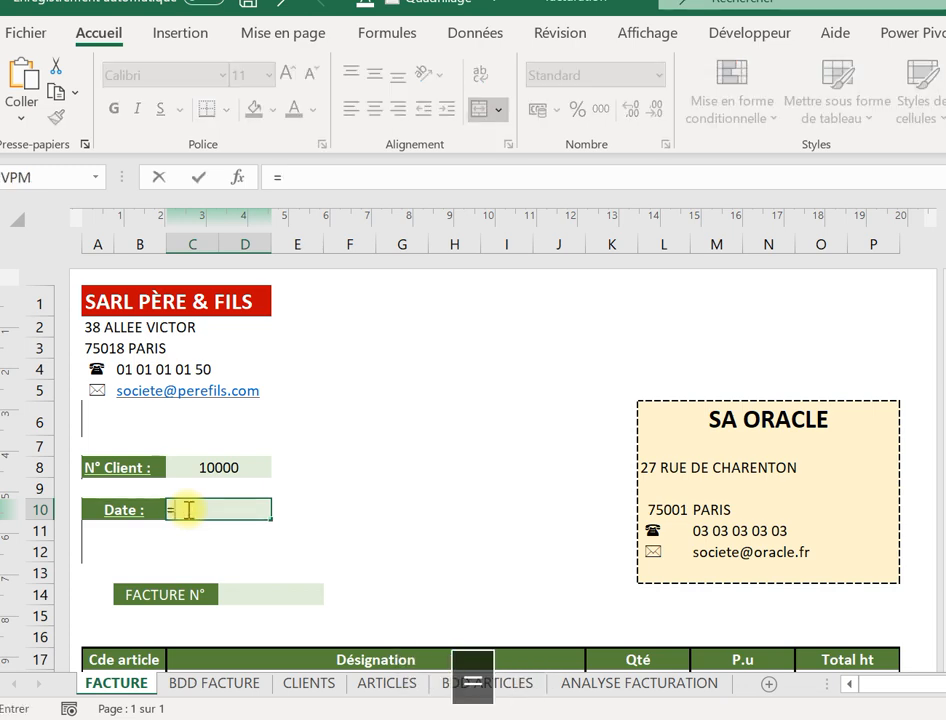
text(au)
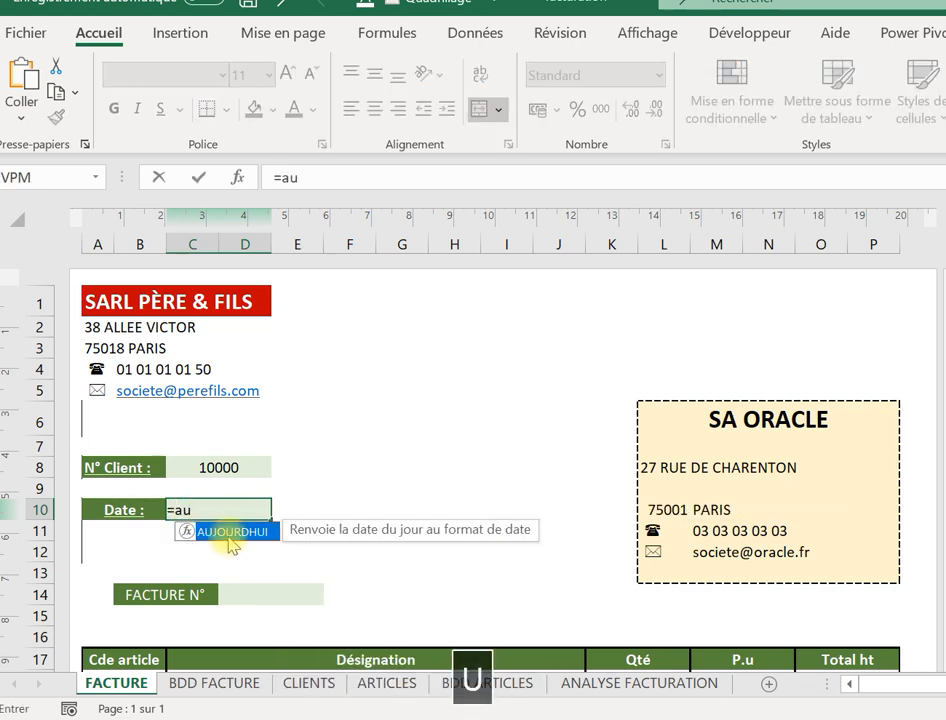
double_click(229, 533)
text())
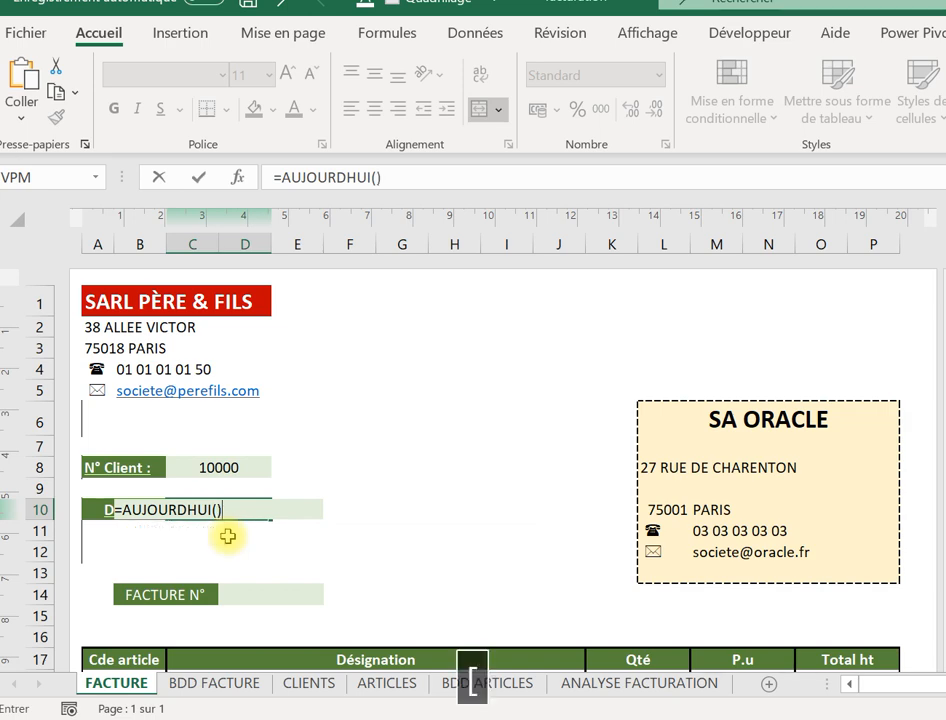
key(Return)
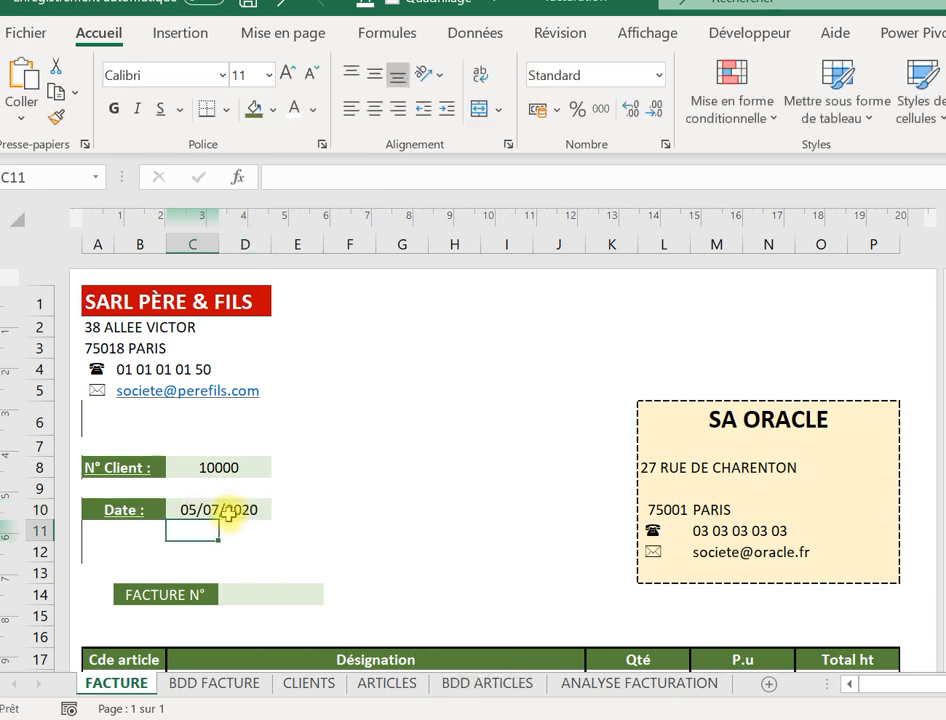
Delete the date formula so C10 is left empty.
click(229, 512)
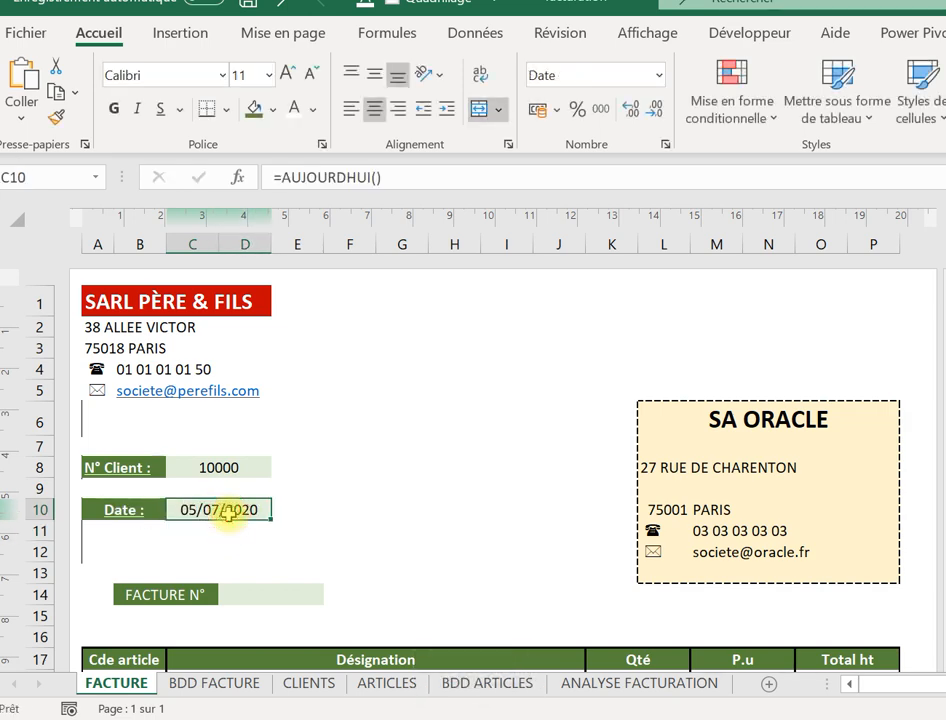
key(BackSpace)
key(Return)
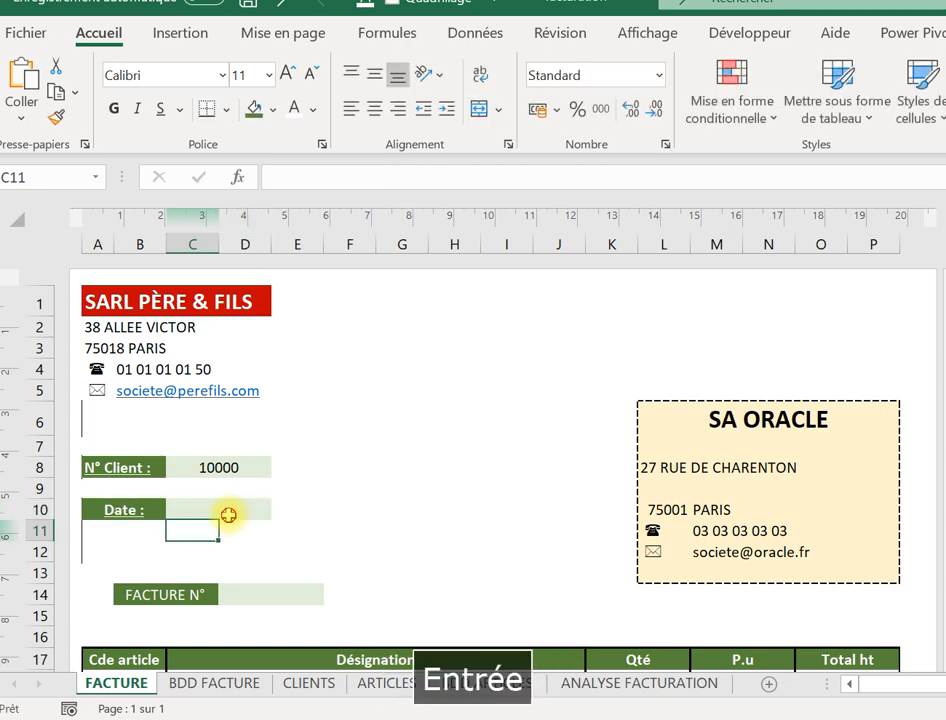
click(229, 515)
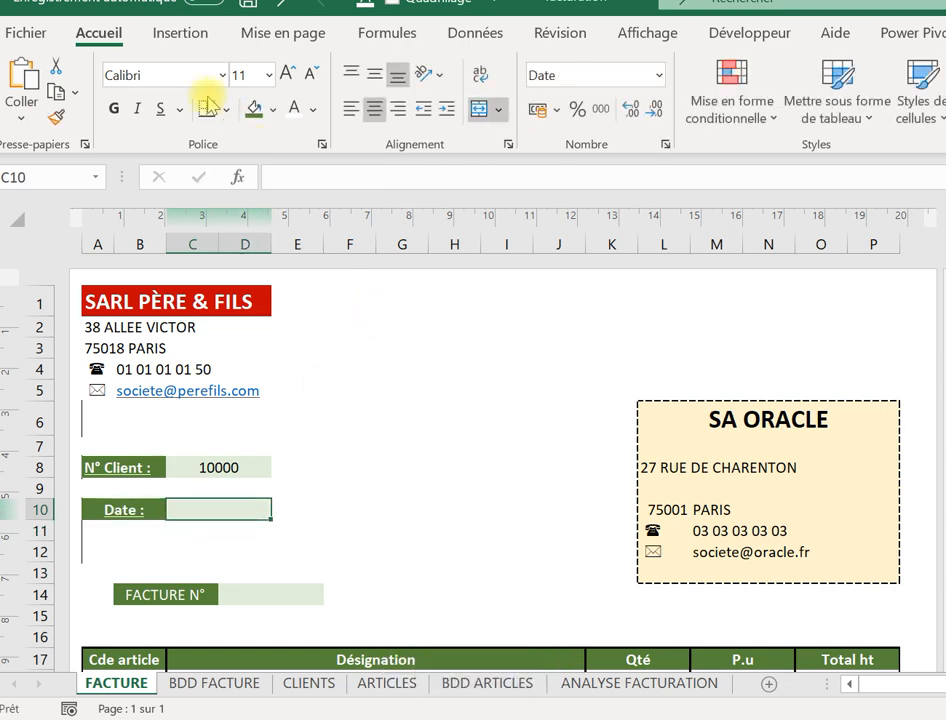
Add the XLTools.net Calendar add-in from Mes compléments onto the FACTURE sheet.
click(184, 34)
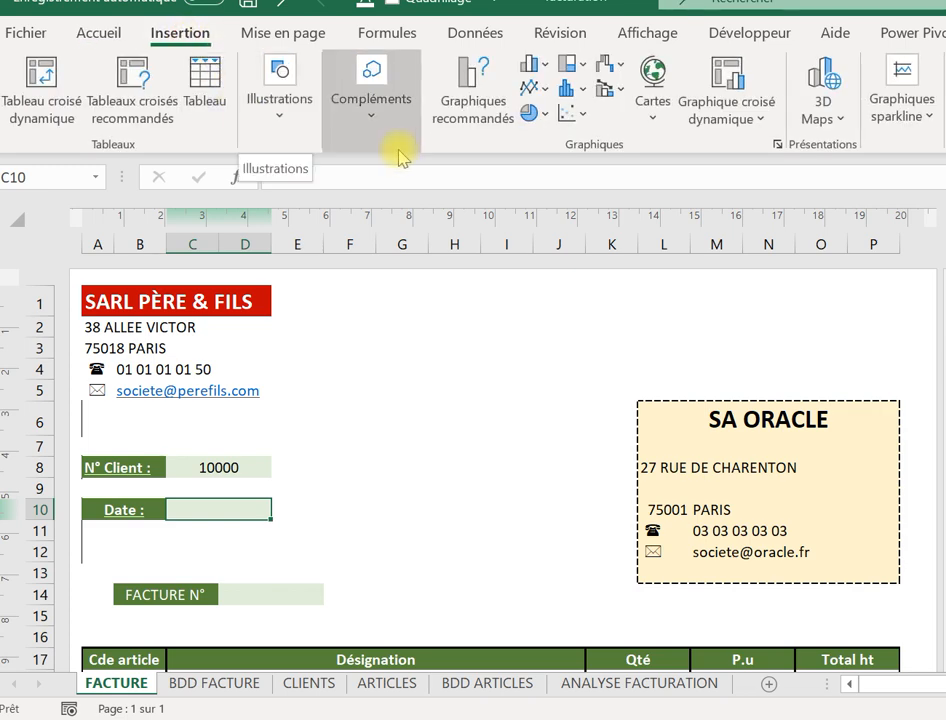
click(374, 108)
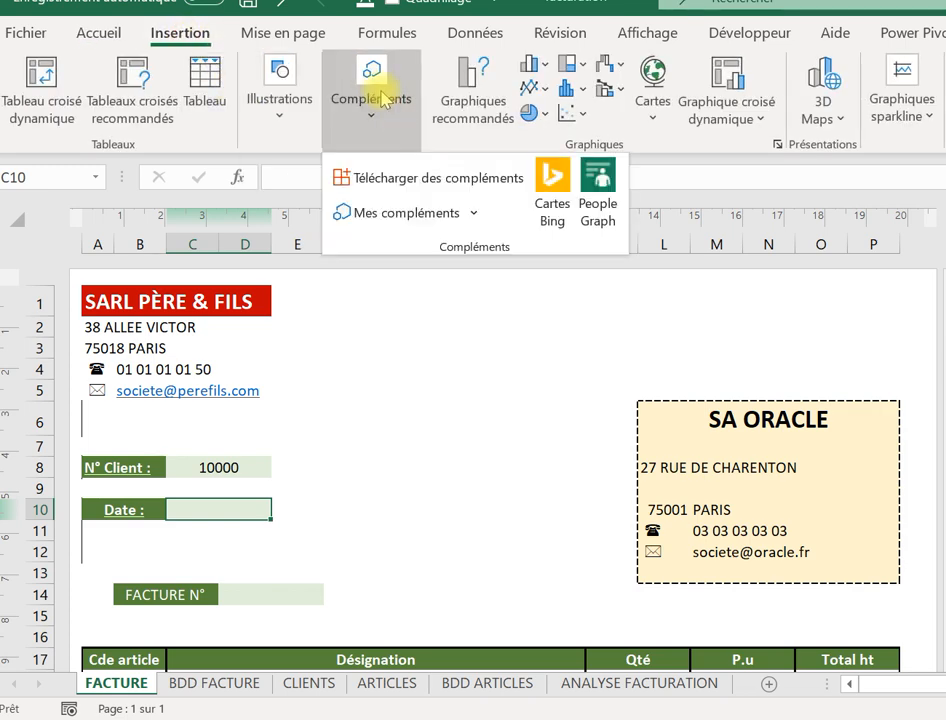
click(440, 213)
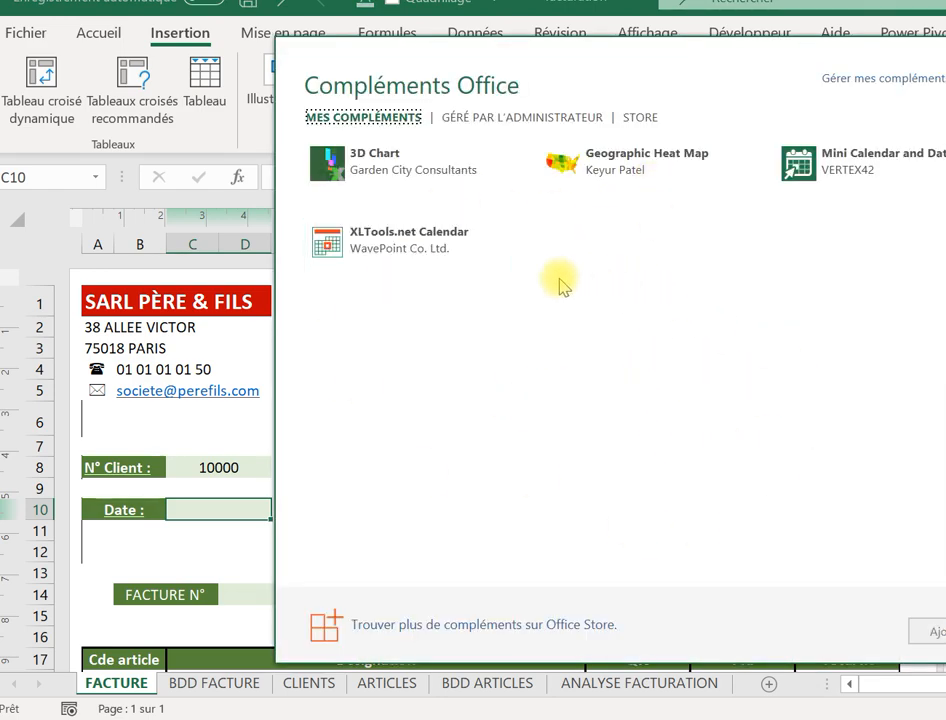
click(412, 255)
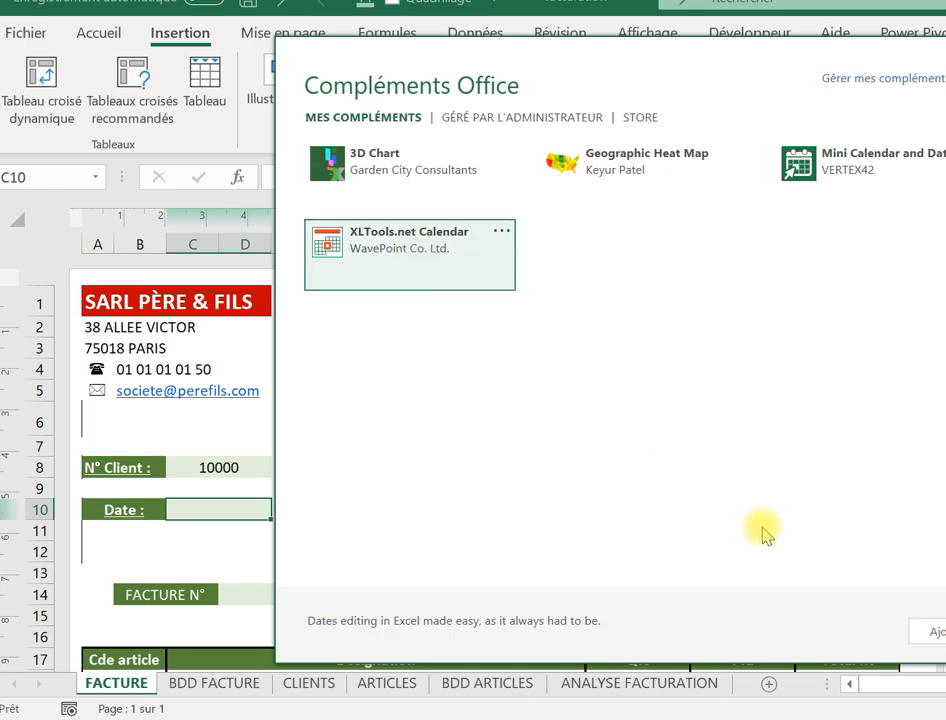
click(925, 628)
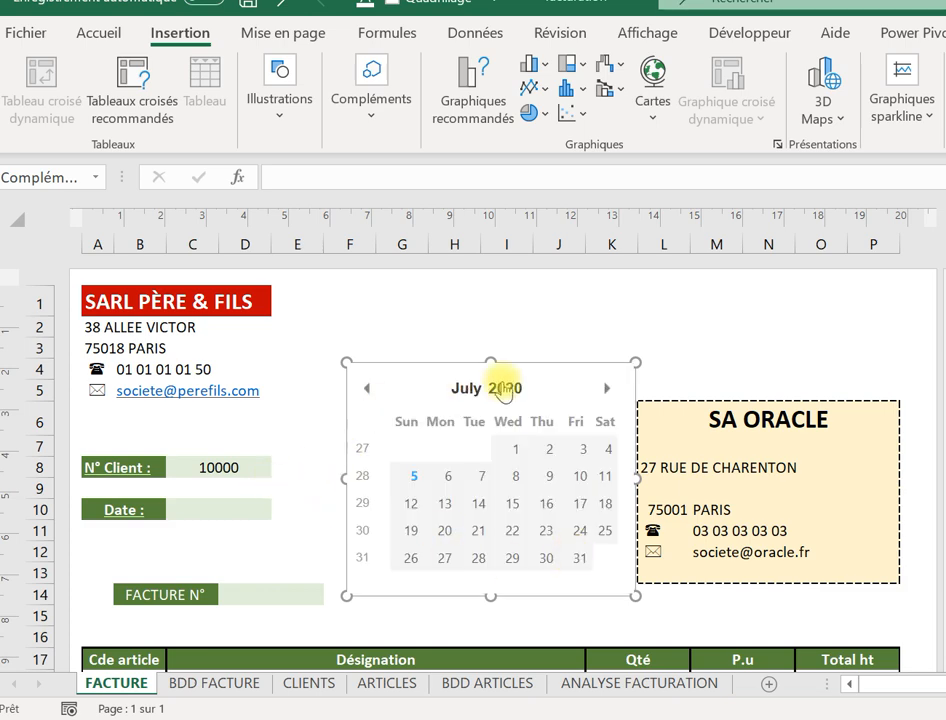
Delete the XLTools.net Calendar picker using its right-click Supprimer option.
click(404, 372)
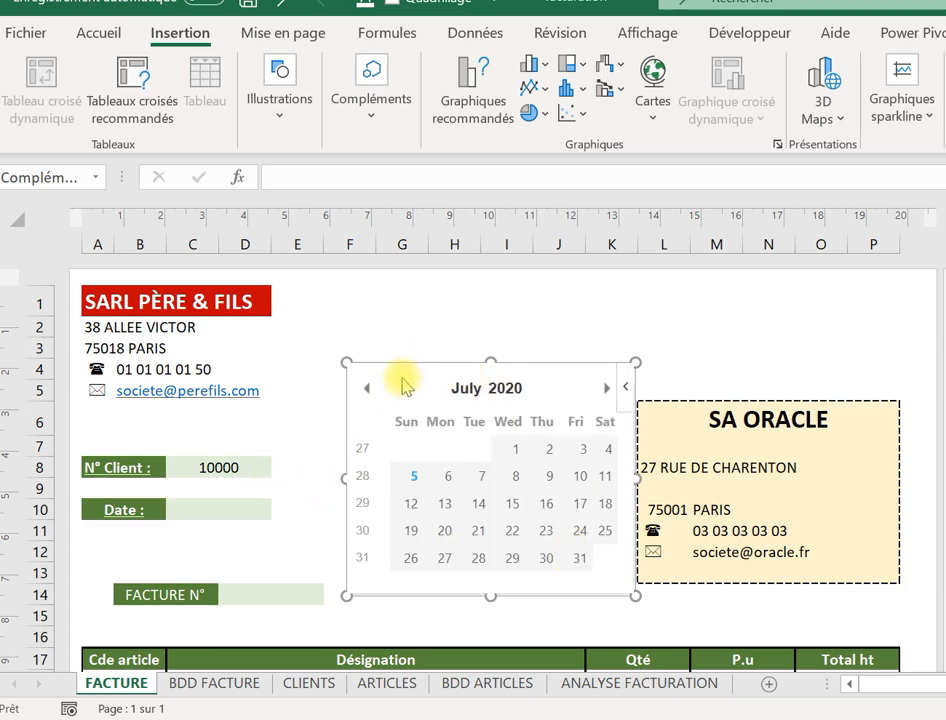
key(Delete)
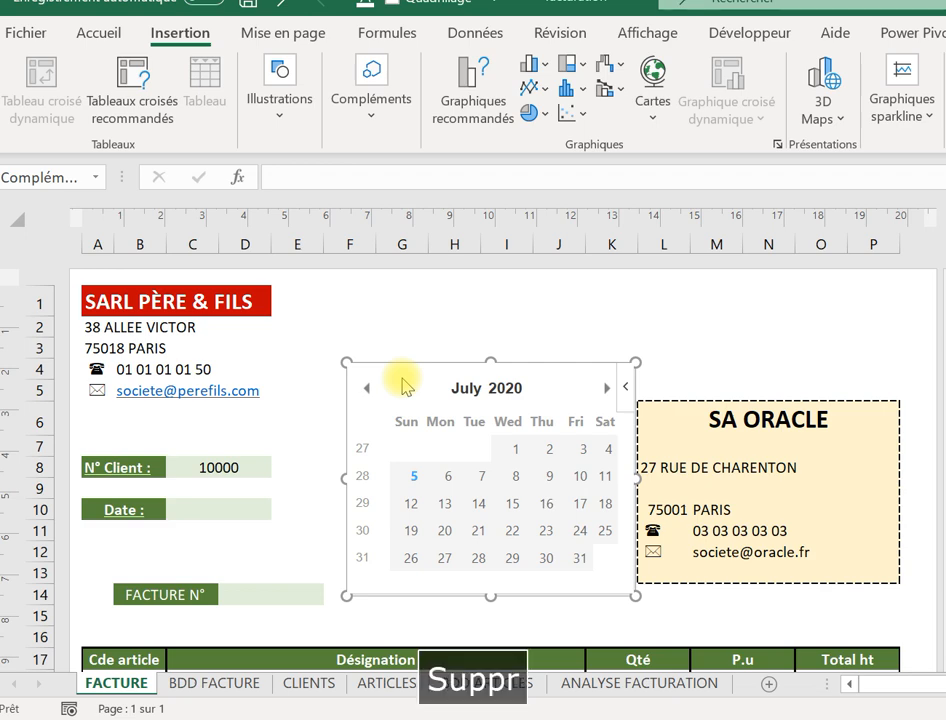
click(388, 300)
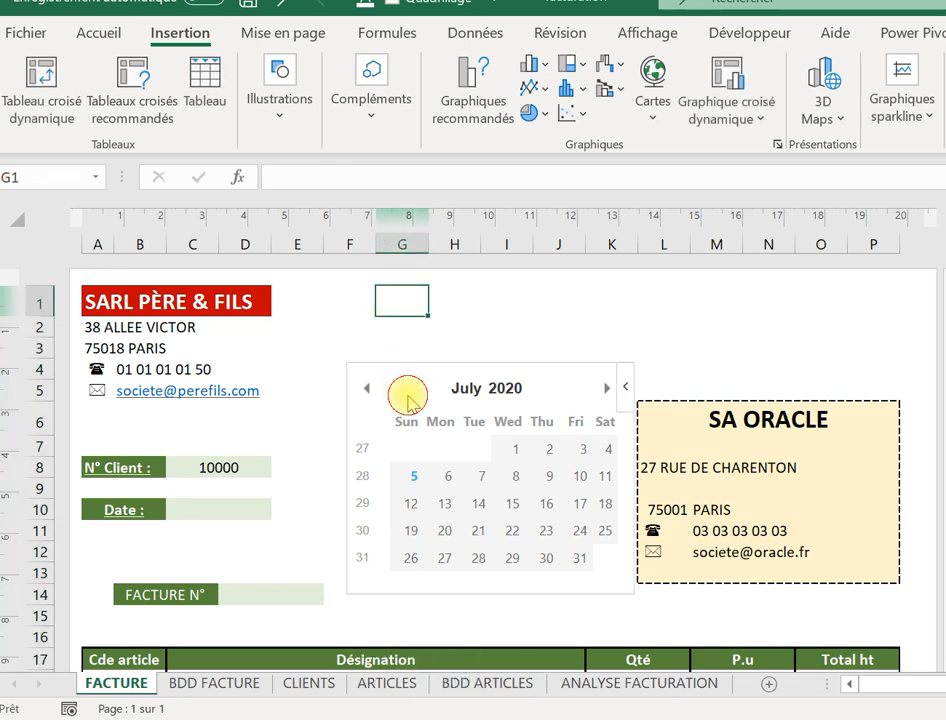
key(Delete)
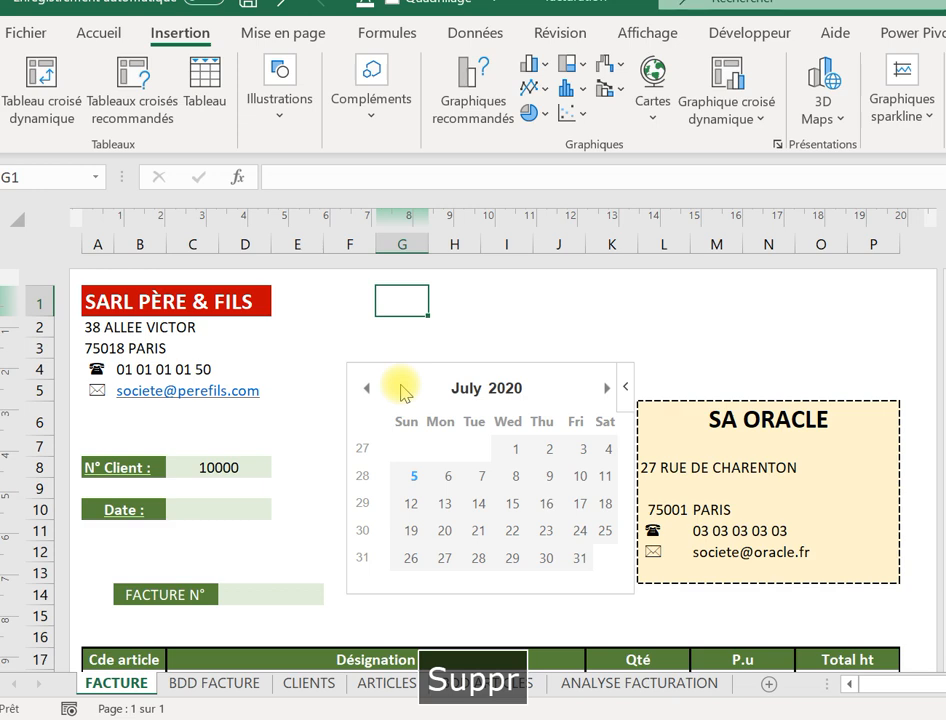
right_click(626, 381)
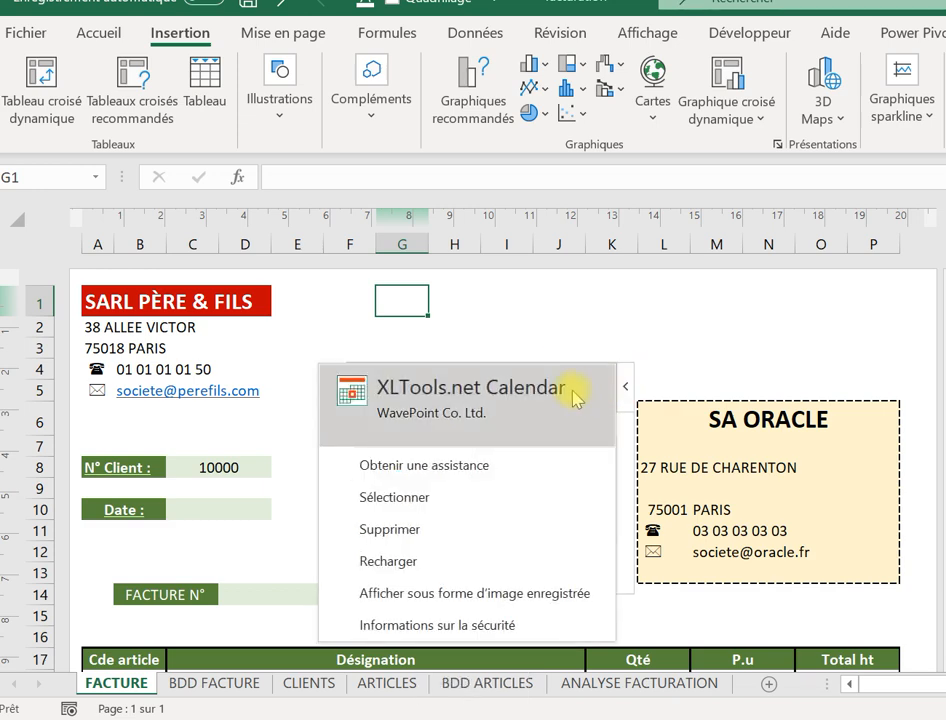
click(411, 531)
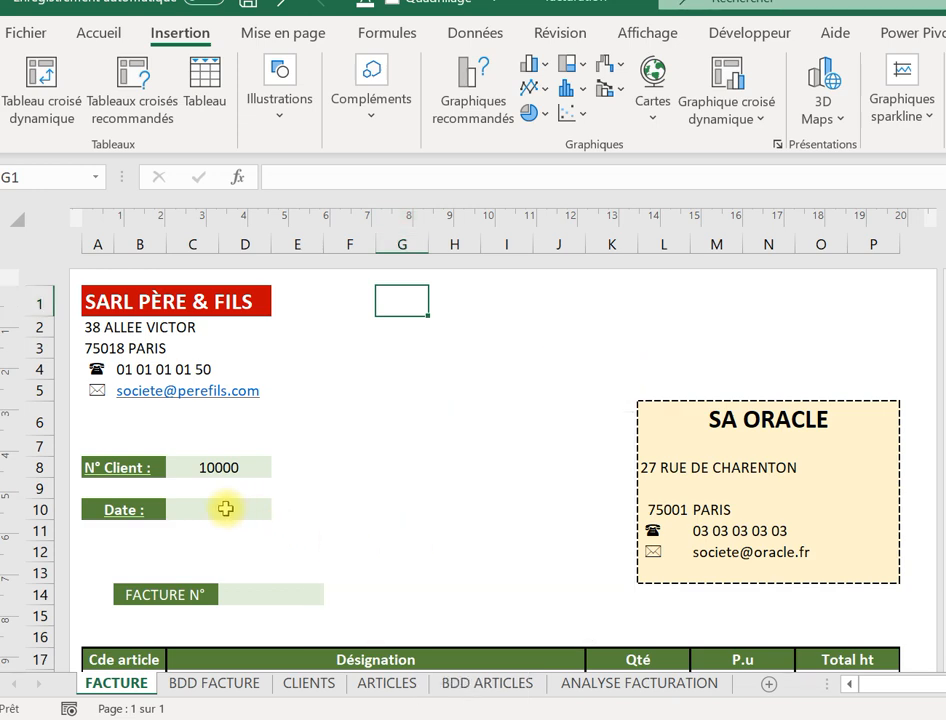
Enter =AUJOURDHUI() in C10 so the date shows 05/07/2020.
click(226, 509)
text(=)
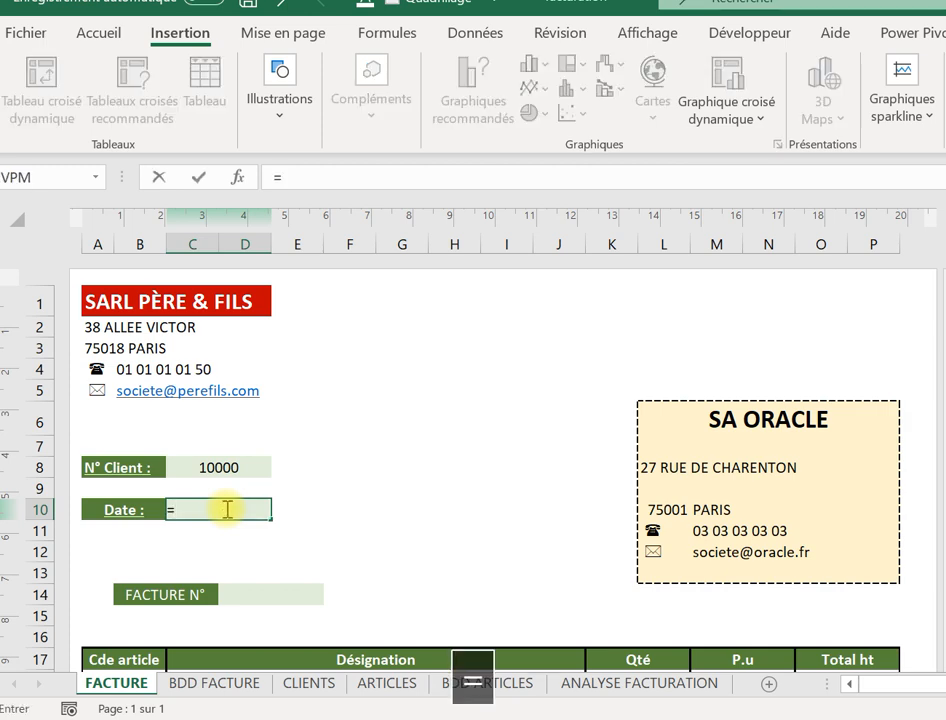
text(au)
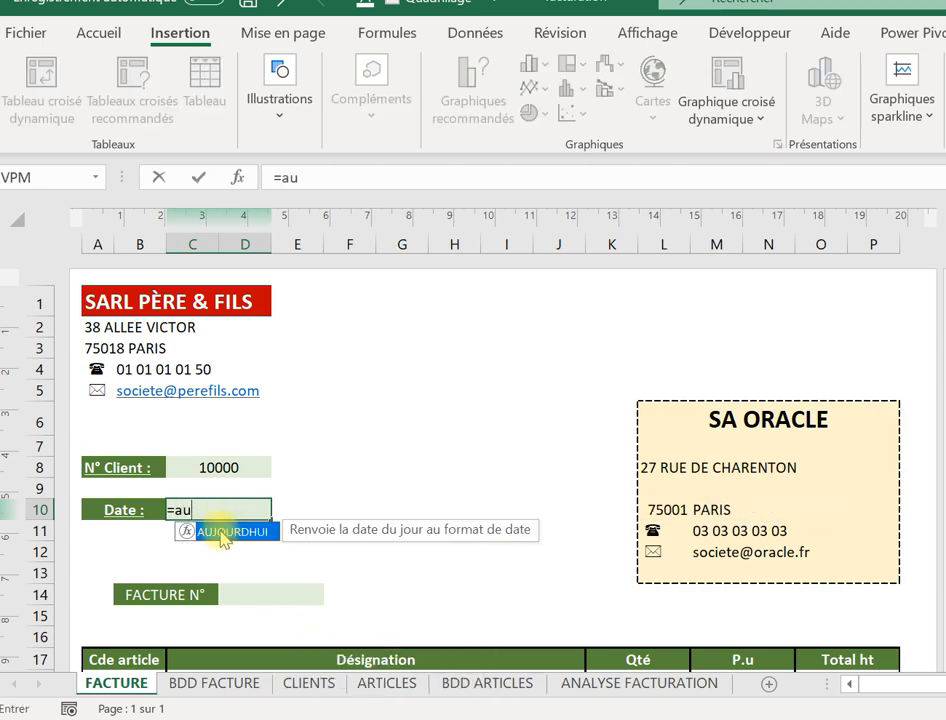
double_click(222, 533)
text())
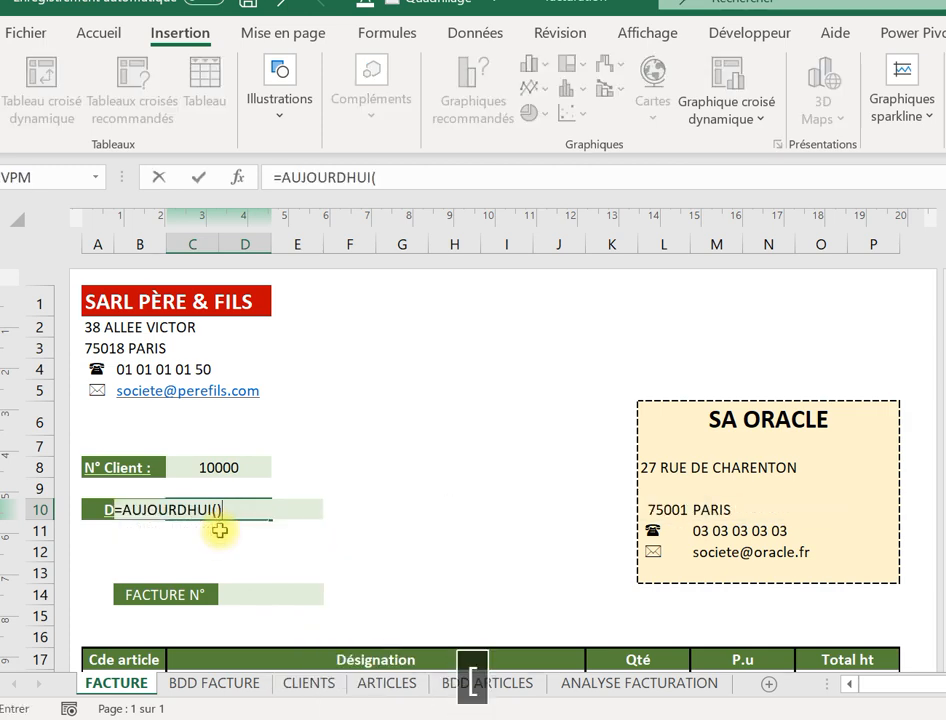
key(Return)
click(338, 506)
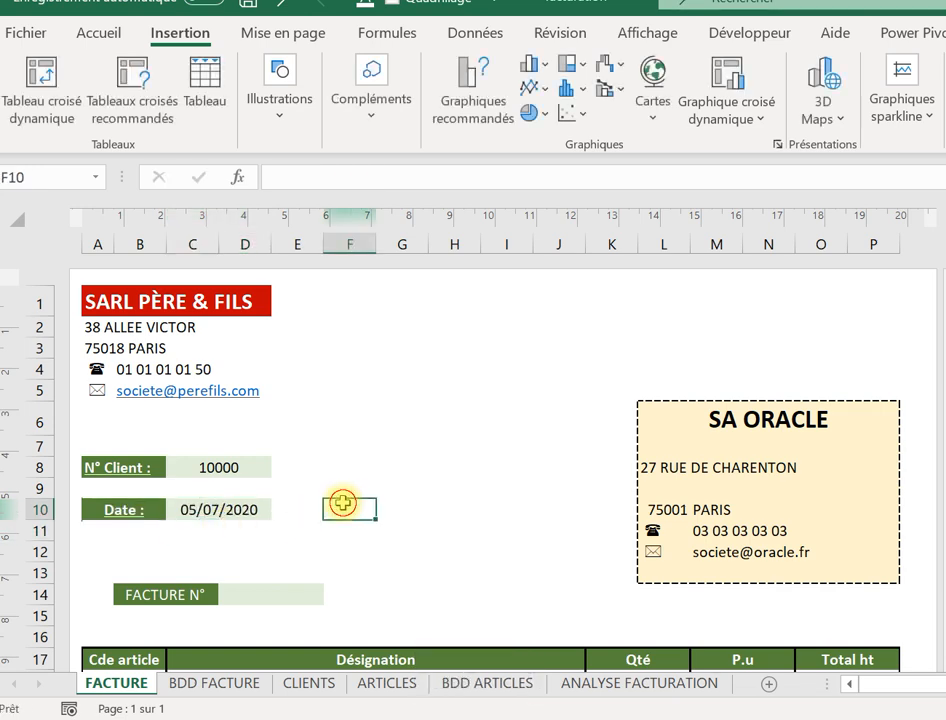
click(390, 553)
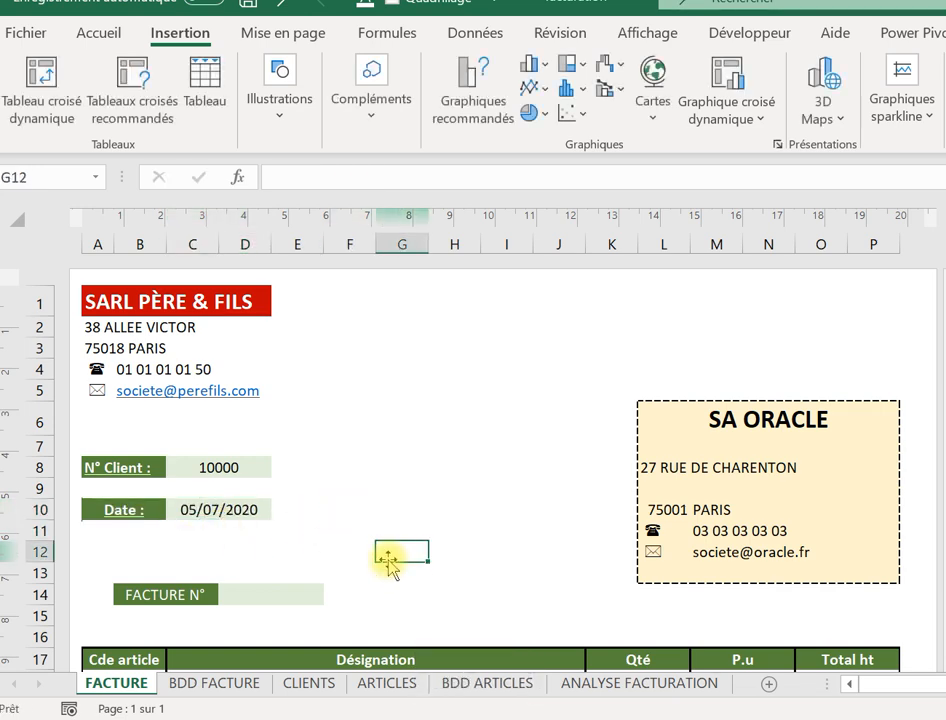
click(269, 592)
key(Down)
key(Down)
key(Down)
key(Down)
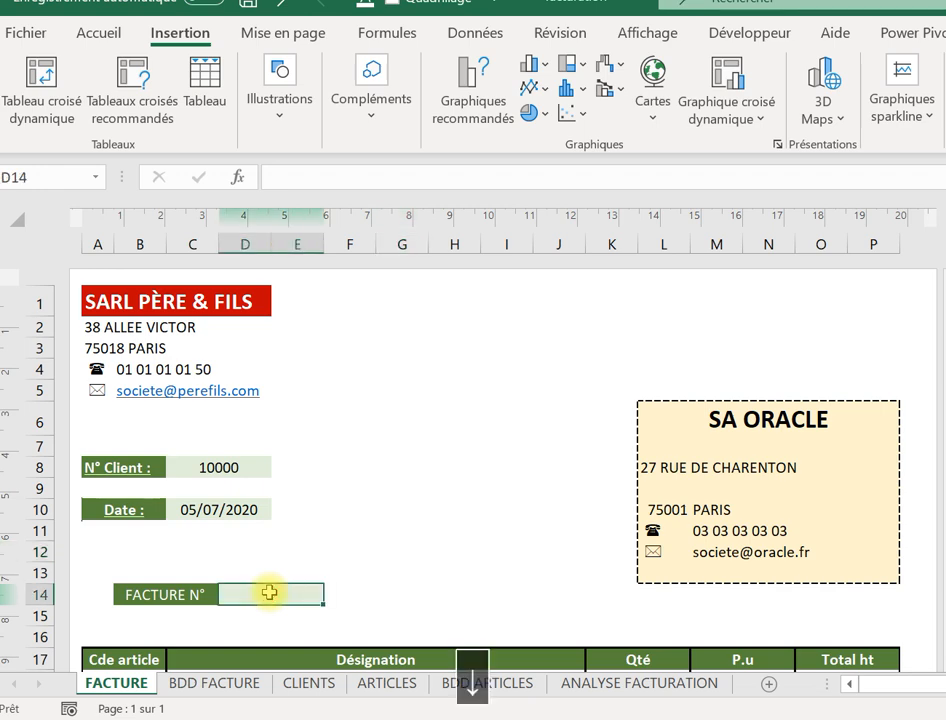
key(Up)
key(Up)
key(Up)
key(Up)
key(Up)
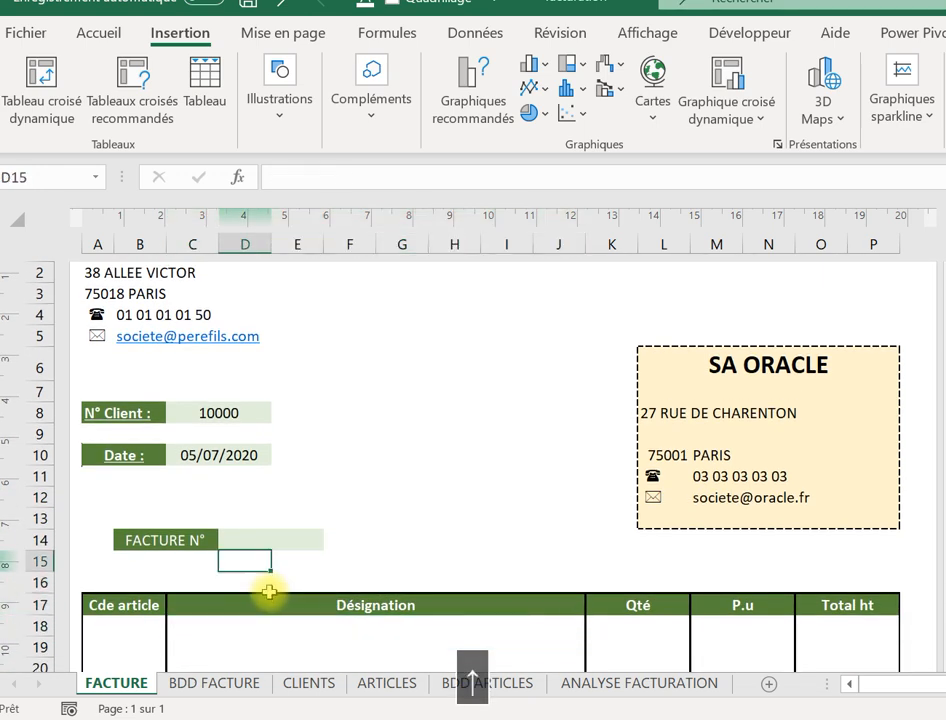
click(309, 684)
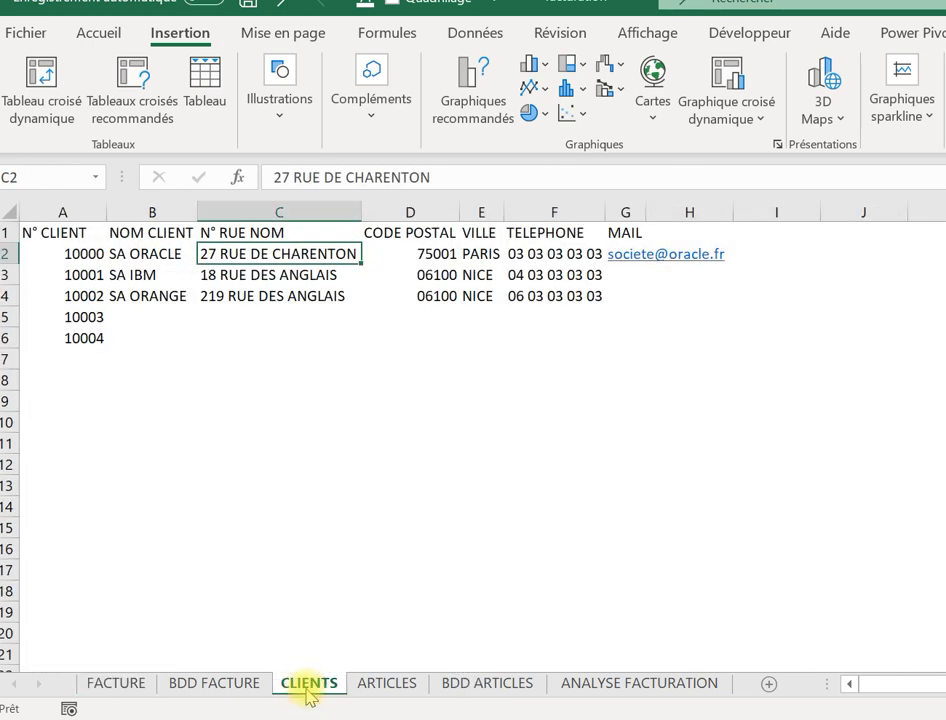
click(80, 252)
click(83, 296)
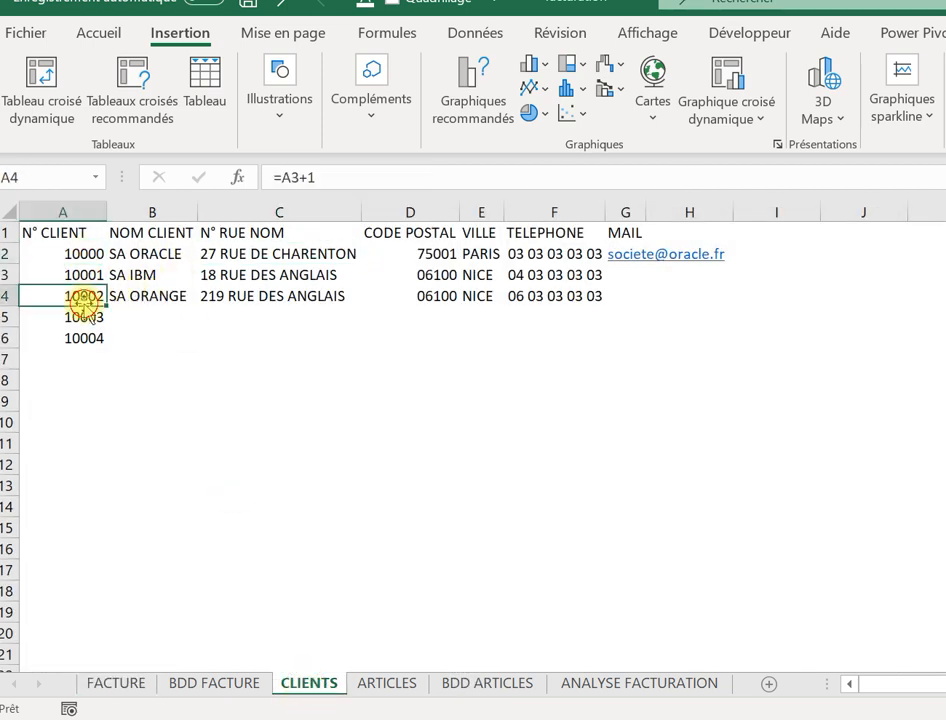
click(194, 690)
click(110, 686)
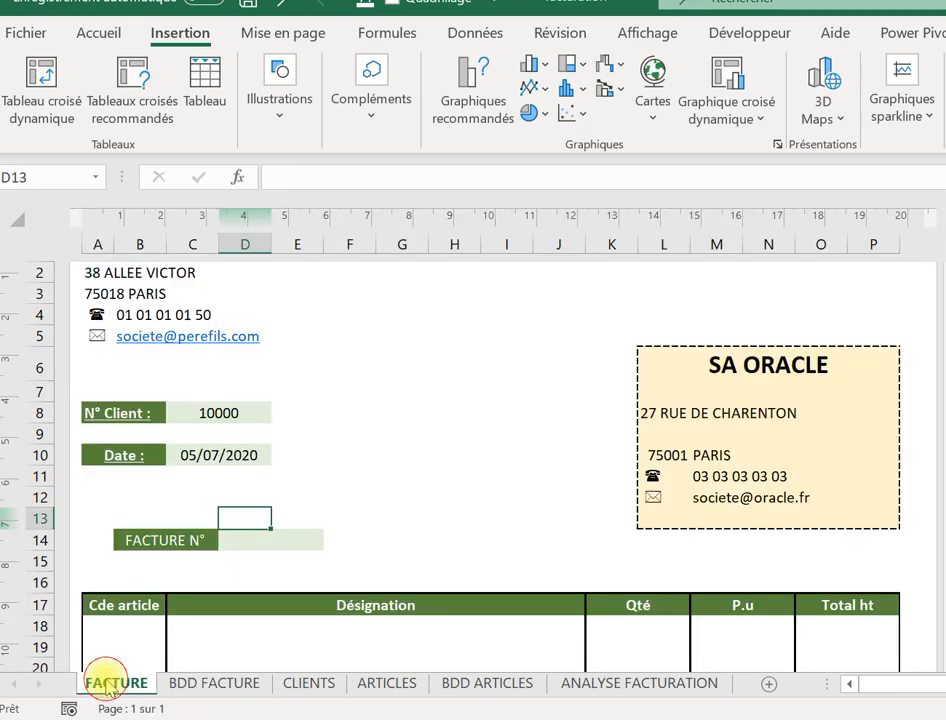
Set the client number in C8 to 10001 so SA IBM's details fill the block.
click(205, 418)
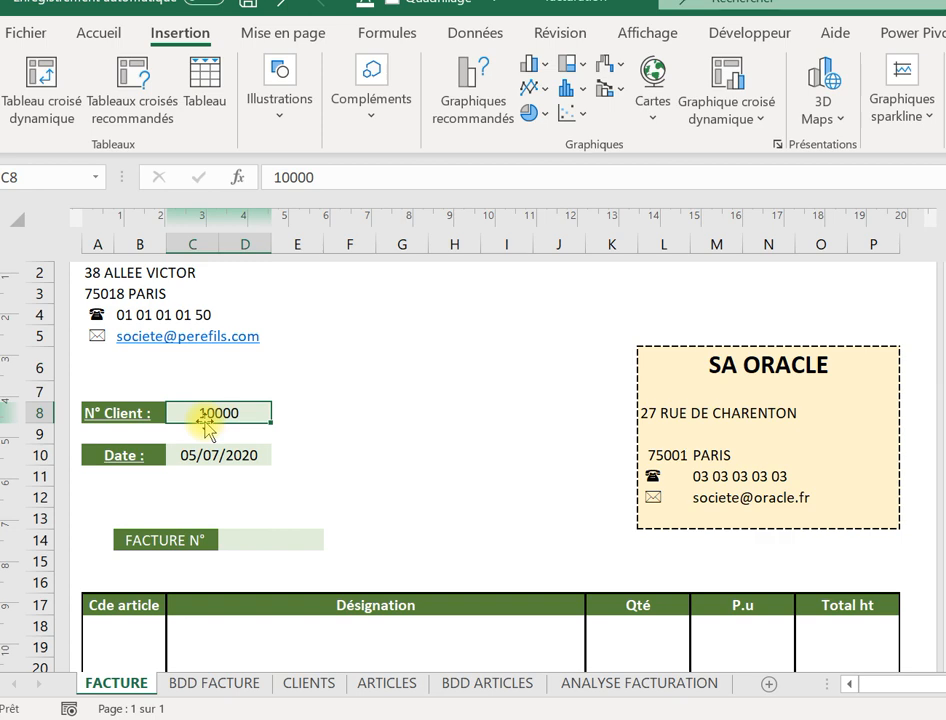
text(&àààà)
key(BackSpace)
key(BackSpace)
key(BackSpace)
key(BackSpace)
key(BackSpace)
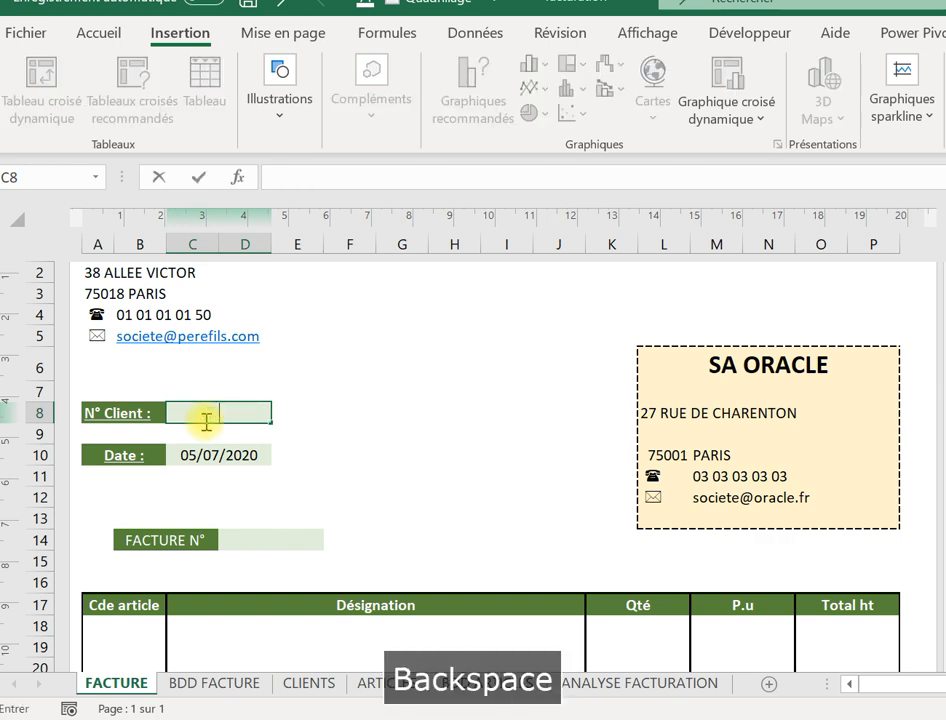
key(Caps_Lock)
text(10001)
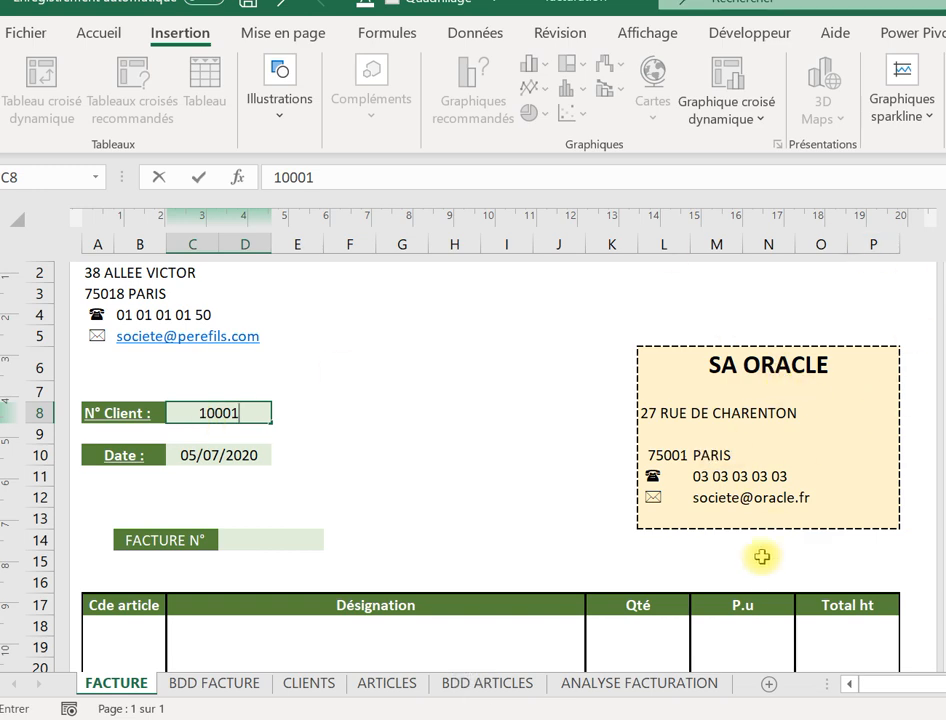
key(Return)
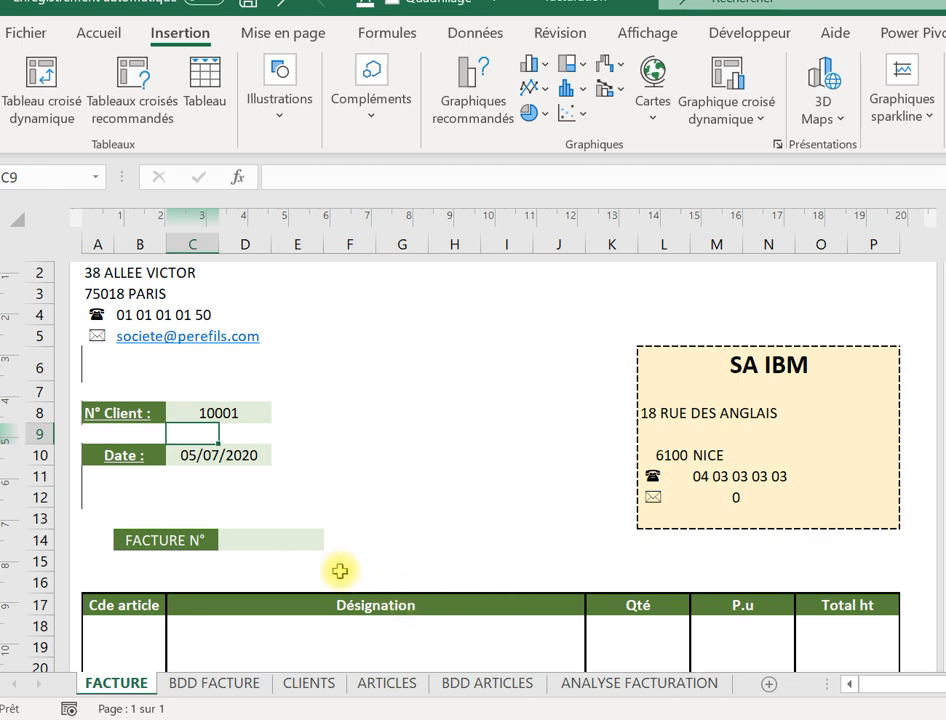
click(265, 537)
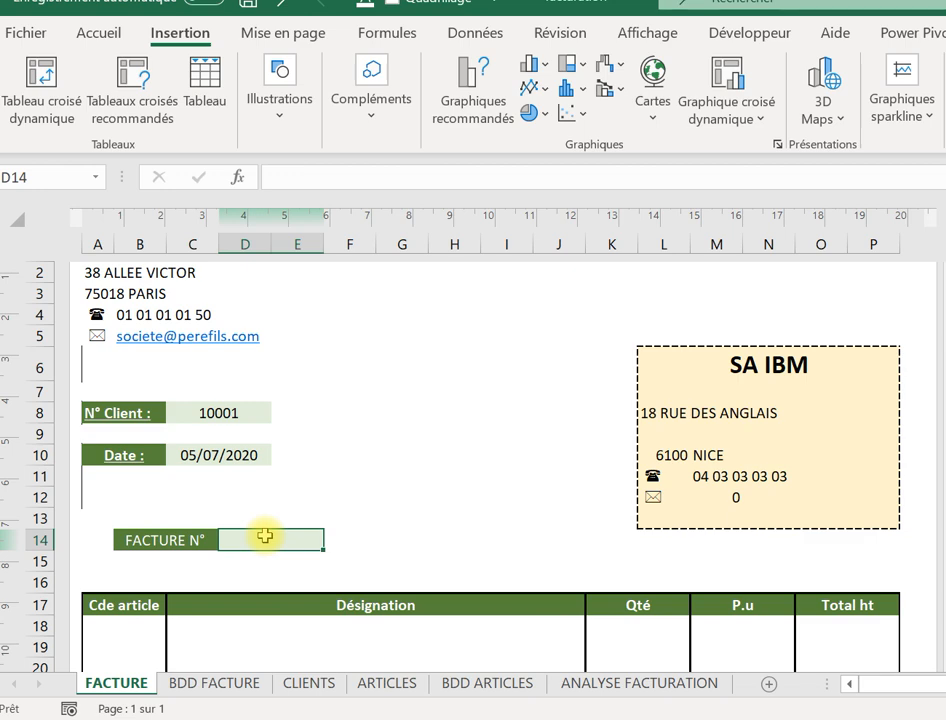
Clear the stray equals sign typed into D14 of the FACTURE sheet.
text(=)
key(BackSpace)
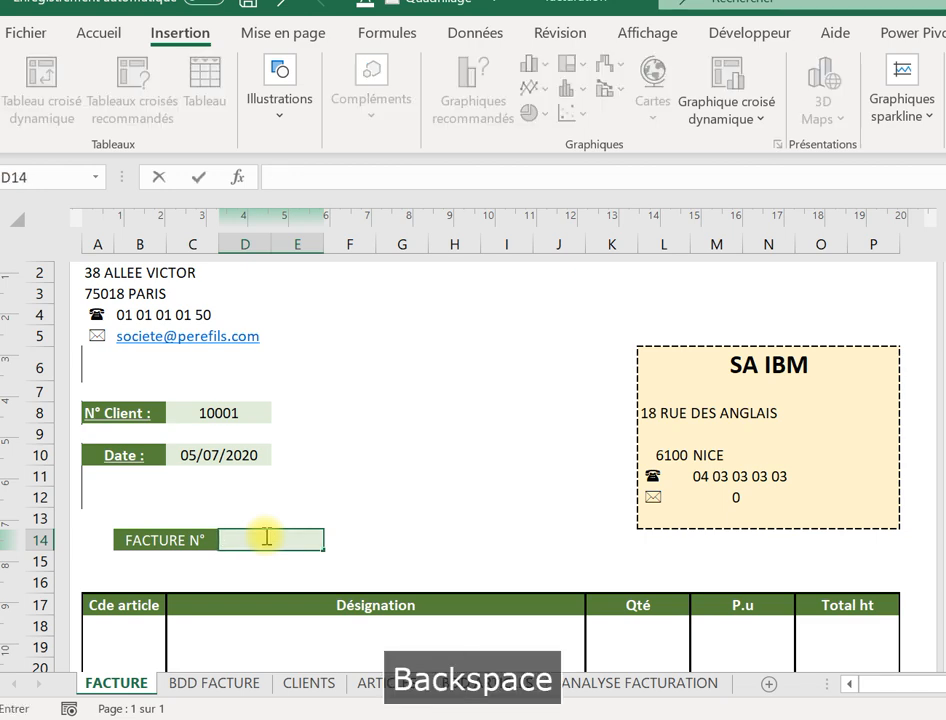
click(228, 688)
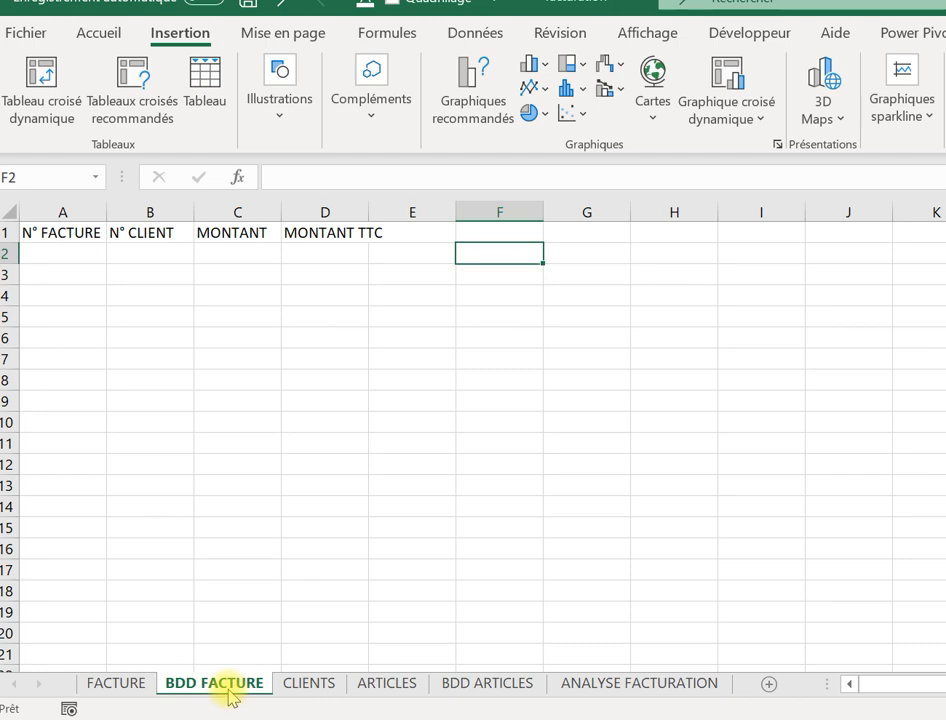
click(116, 683)
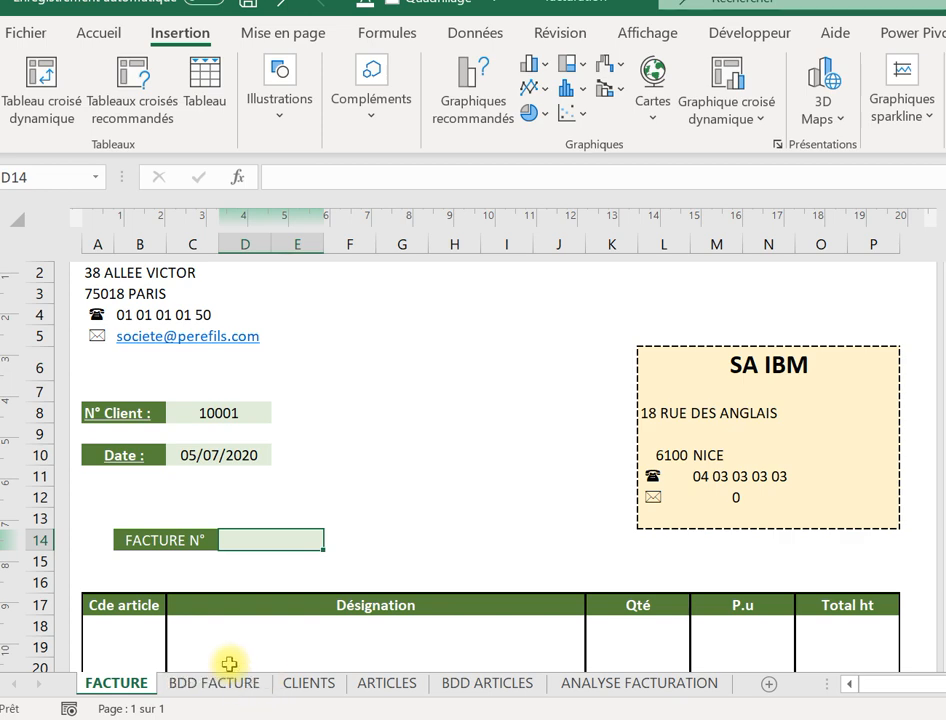
Delete the stray 'Tapez une équation ici' box from the invoice article table.
click(135, 632)
key(Down)
key(Down)
key(Down)
key(Down)
key(Down)
key(Down)
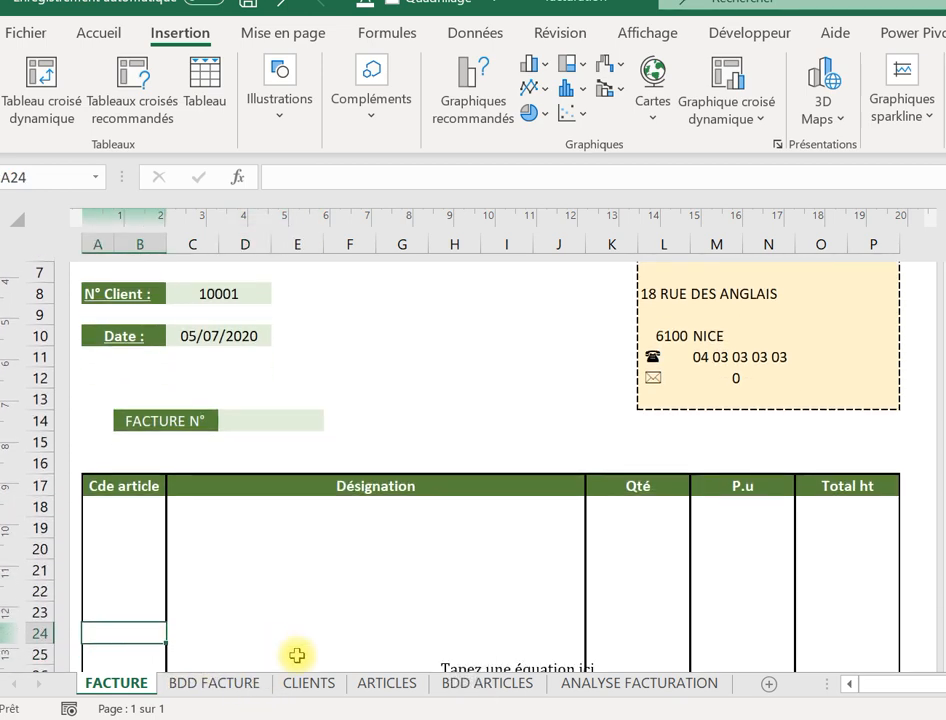
click(398, 652)
key(Down)
key(Down)
key(Down)
key(Down)
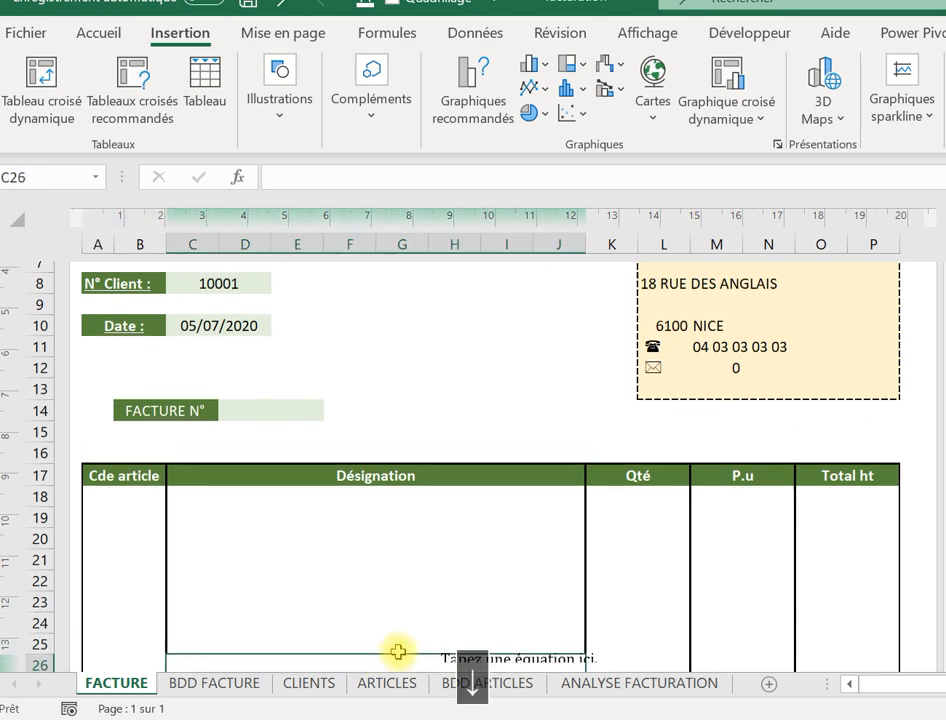
click(483, 584)
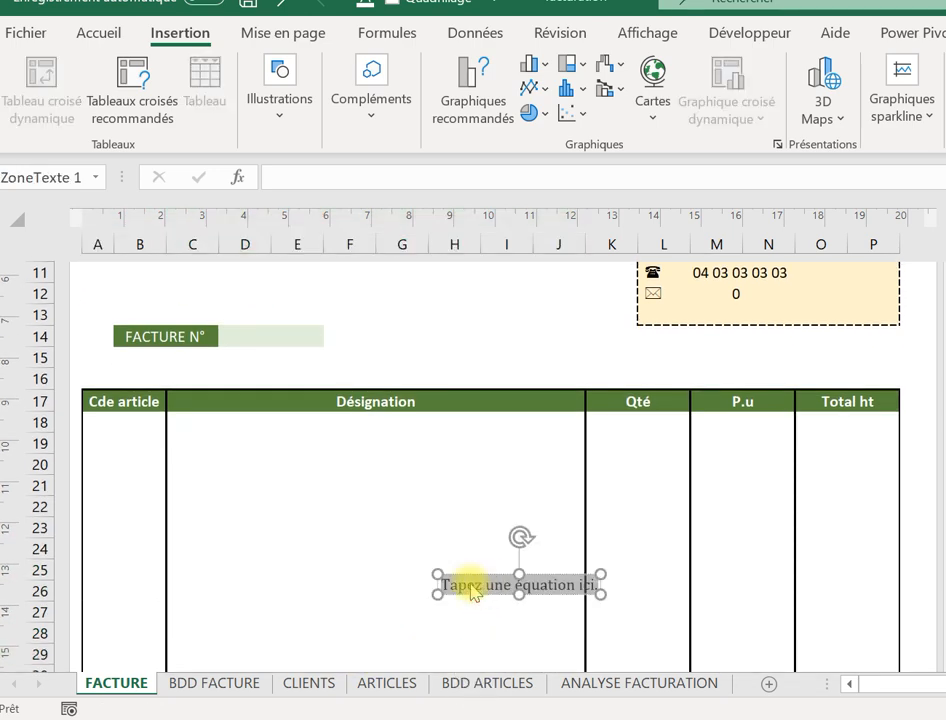
key(Delete)
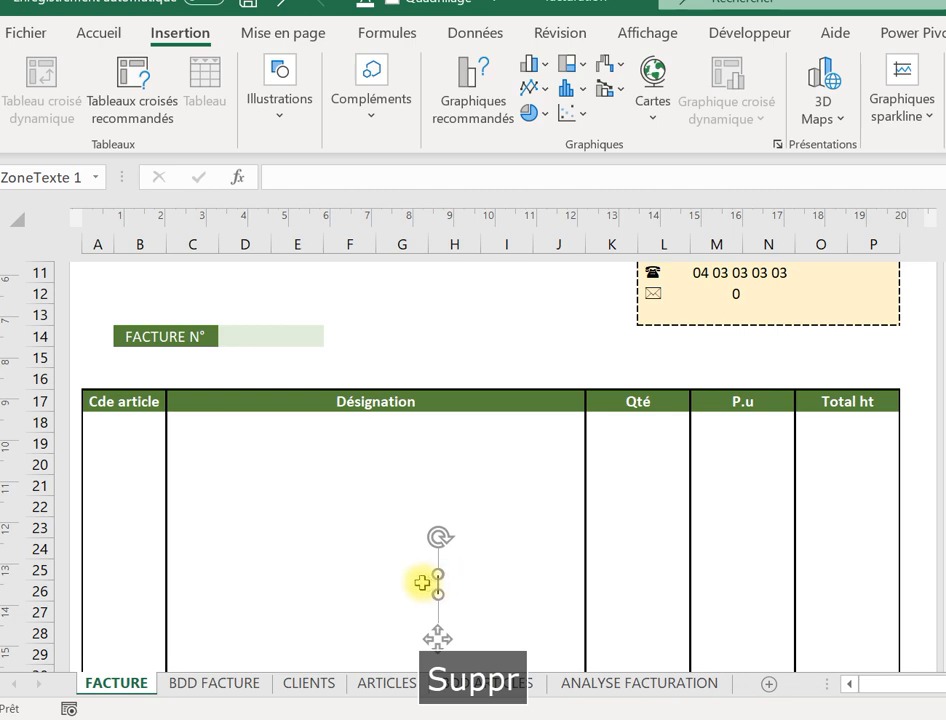
key(Delete)
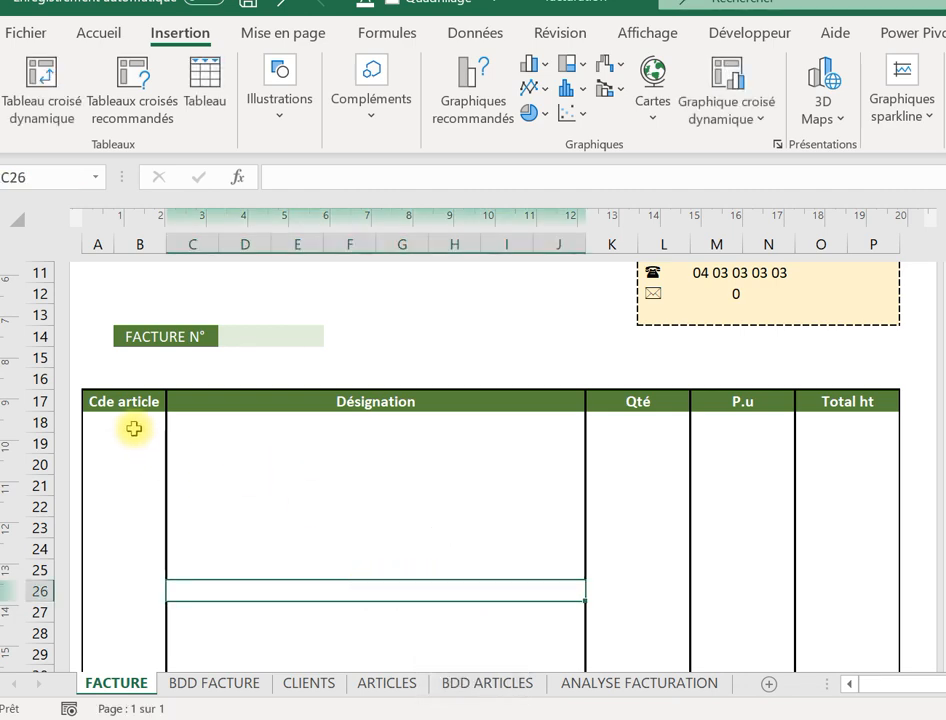
click(387, 683)
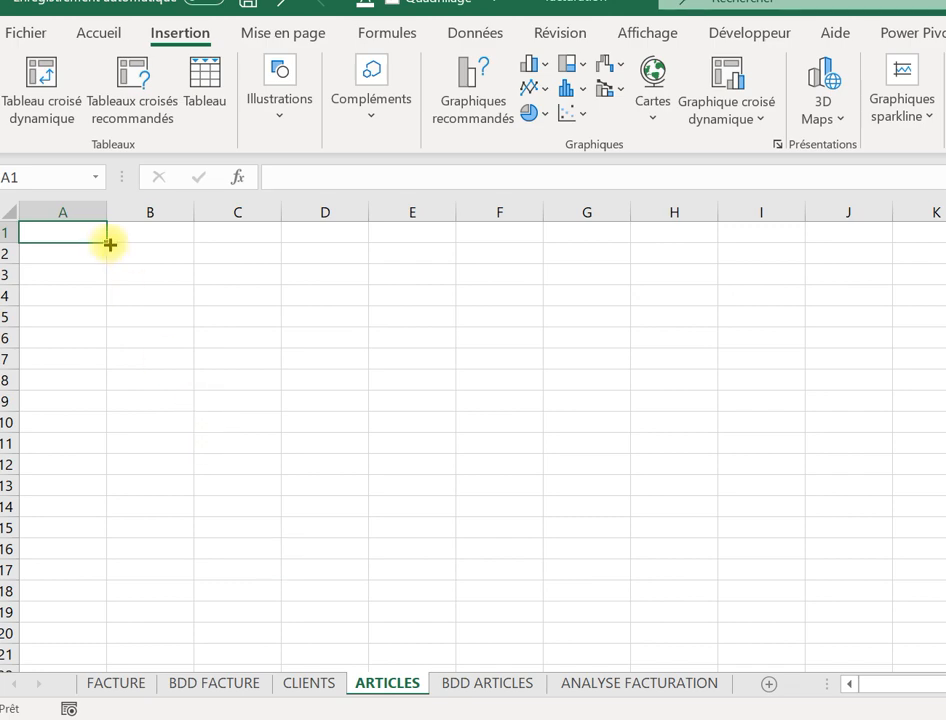
Enter the CODE and ARTICLES headers in A1 and B1.
text(CODE)
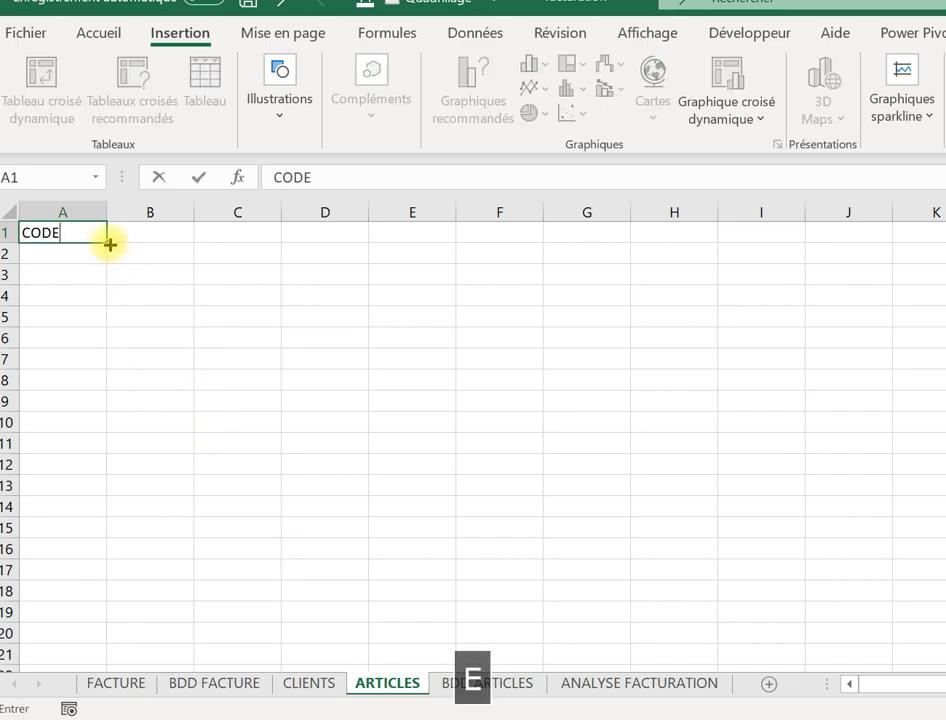
key(BackSpace)
key(Tab)
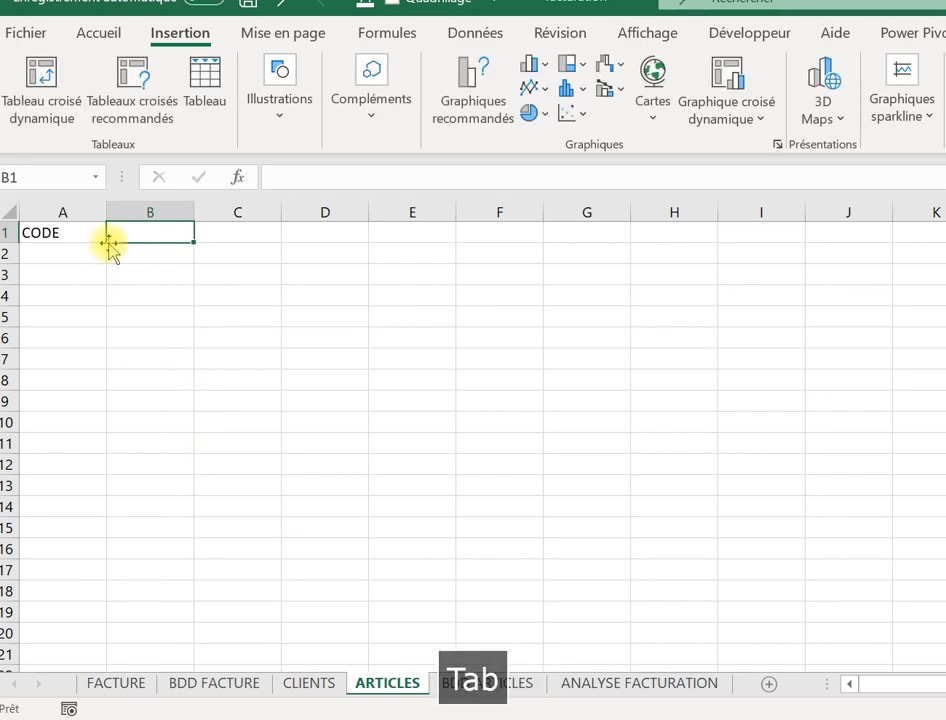
text(ARTI)
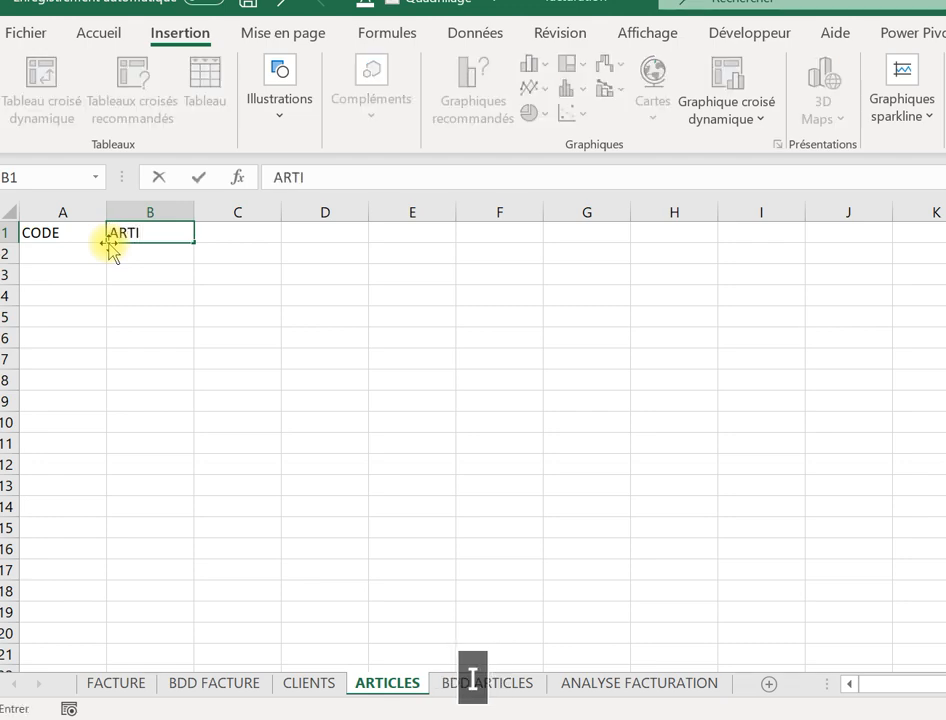
text(CLES)
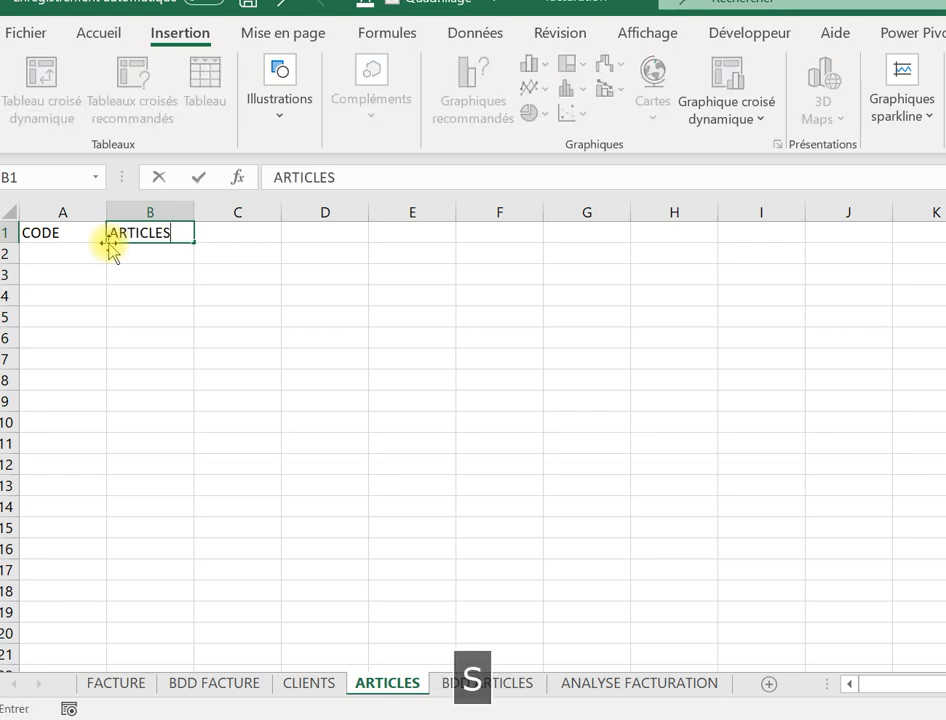
key(Return)
List CIMENT, TELEPHONE and PRESTATION MARKETING in B2:B4.
click(147, 259)
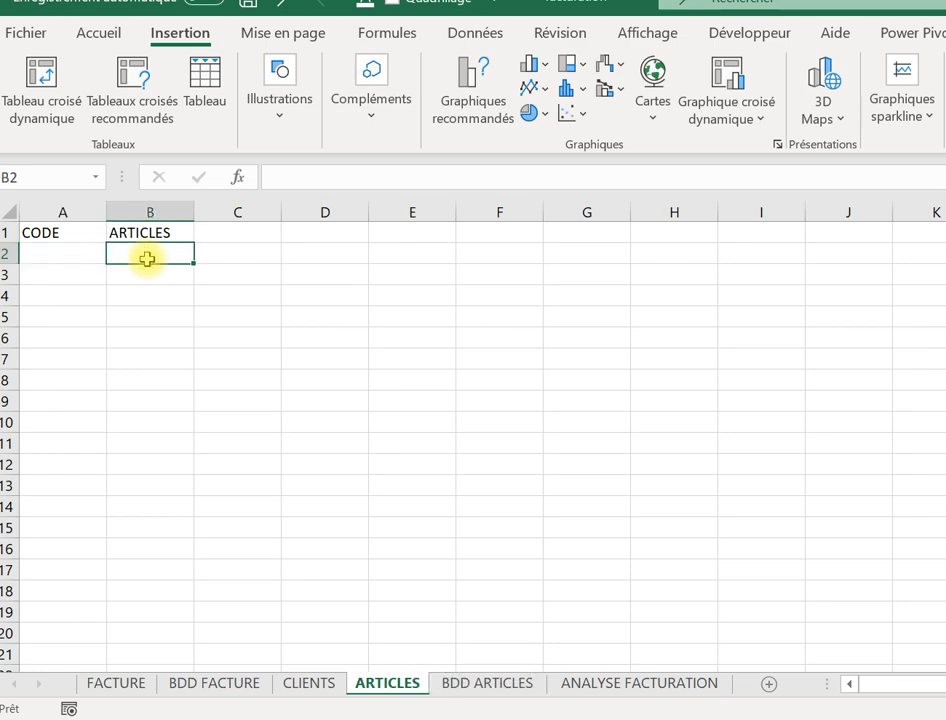
text(CIMEN)
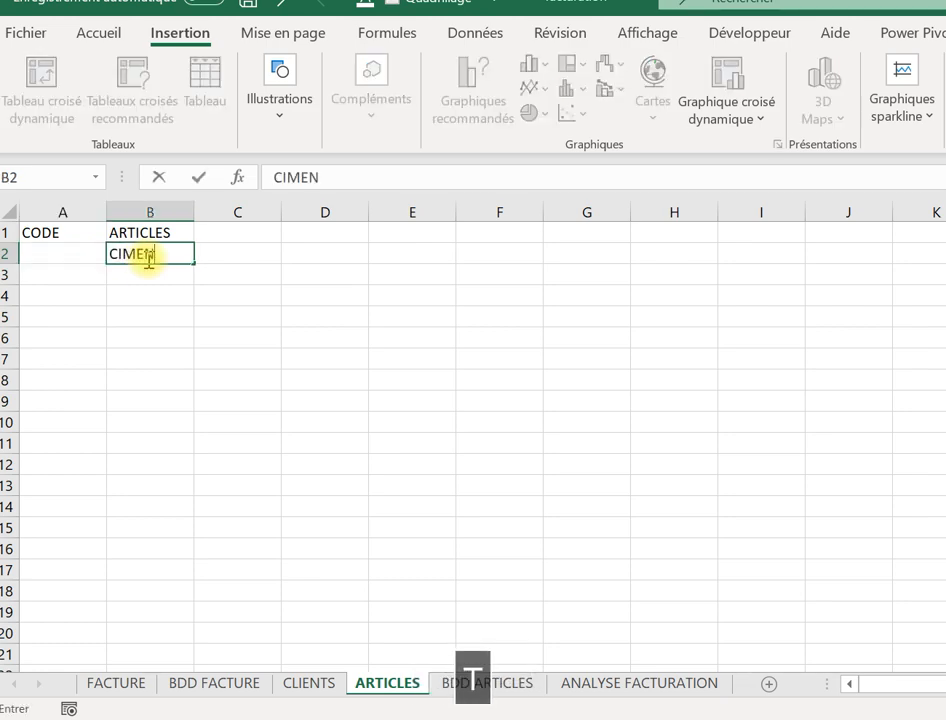
text(T)
key(Return)
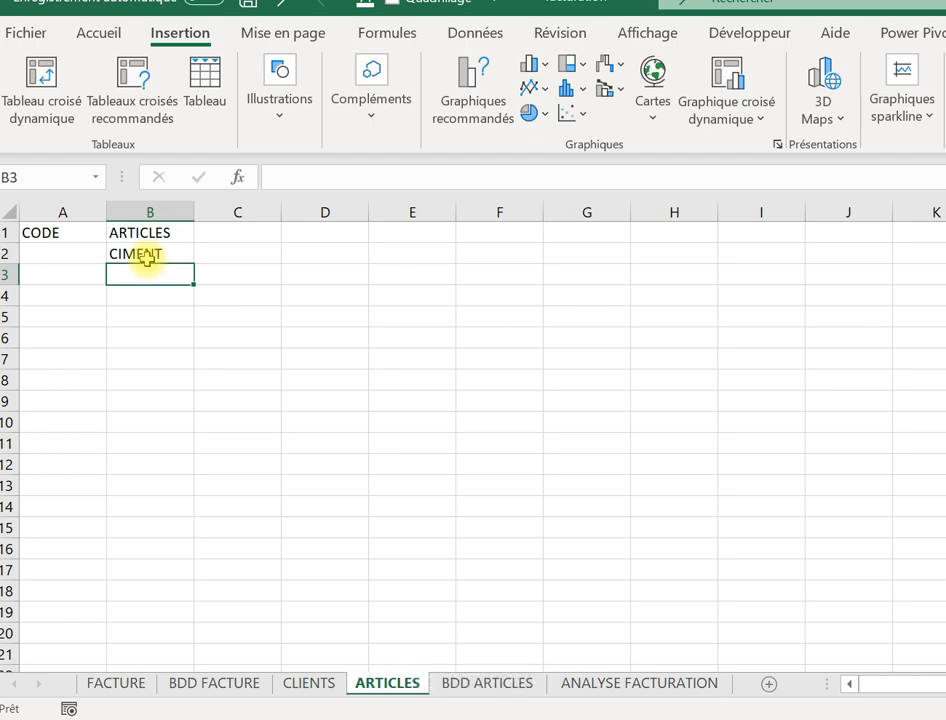
text(TELE)
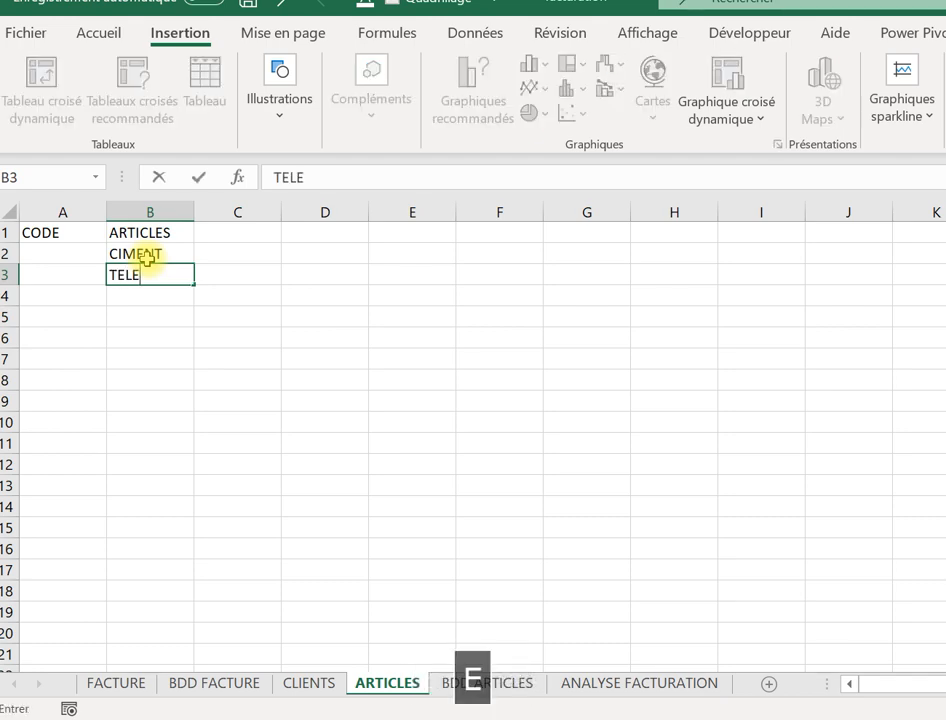
text(PHONE)
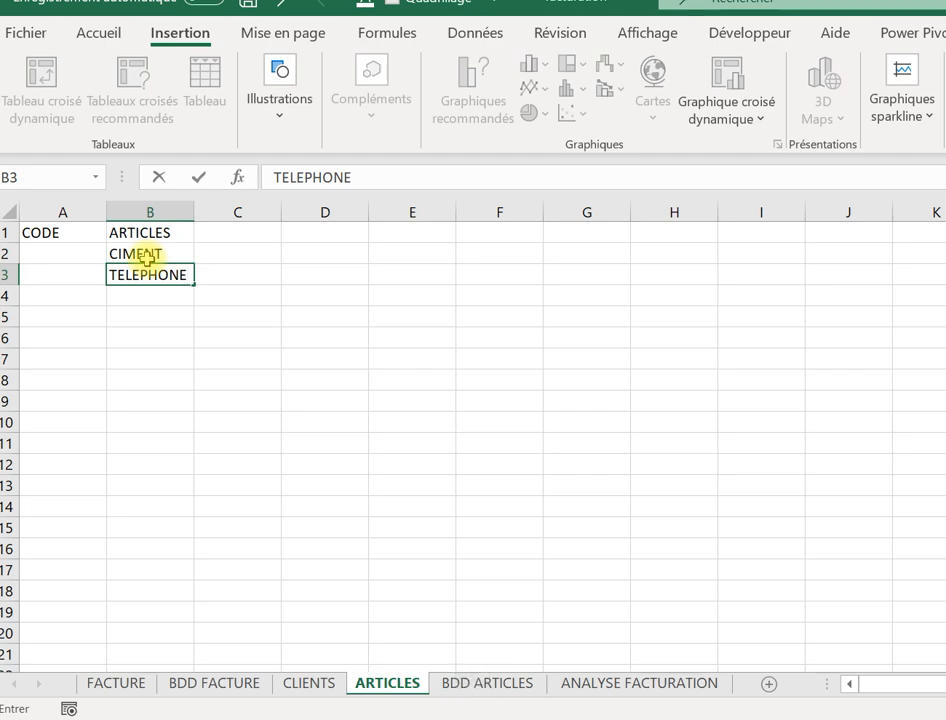
key(Return)
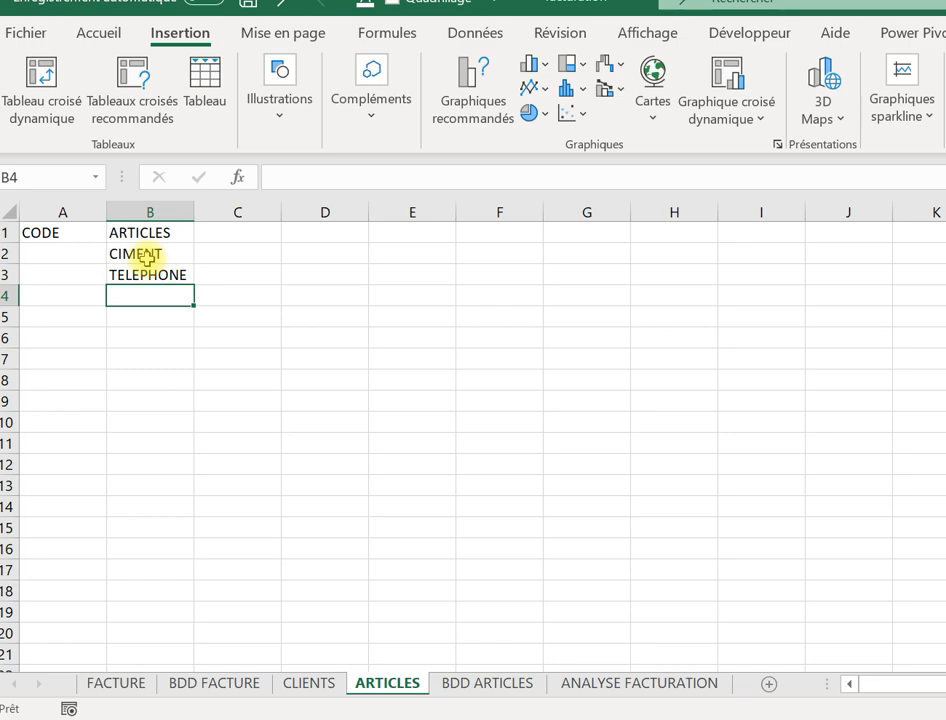
text(SER)
key(BackSpace)
key(BackSpace)
key(BackSpace)
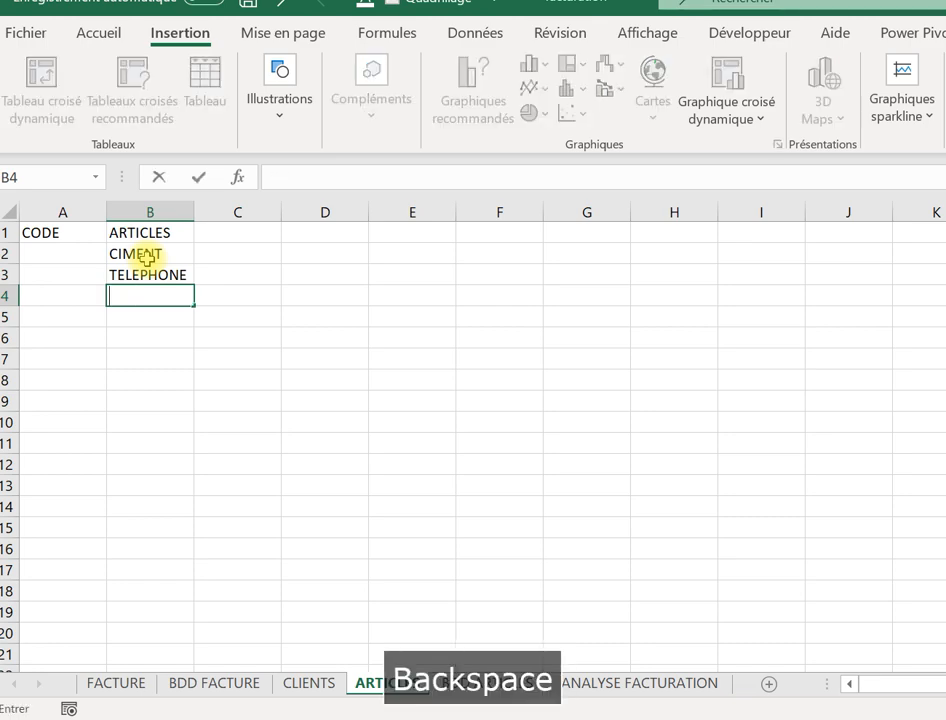
text(PRESTAT)
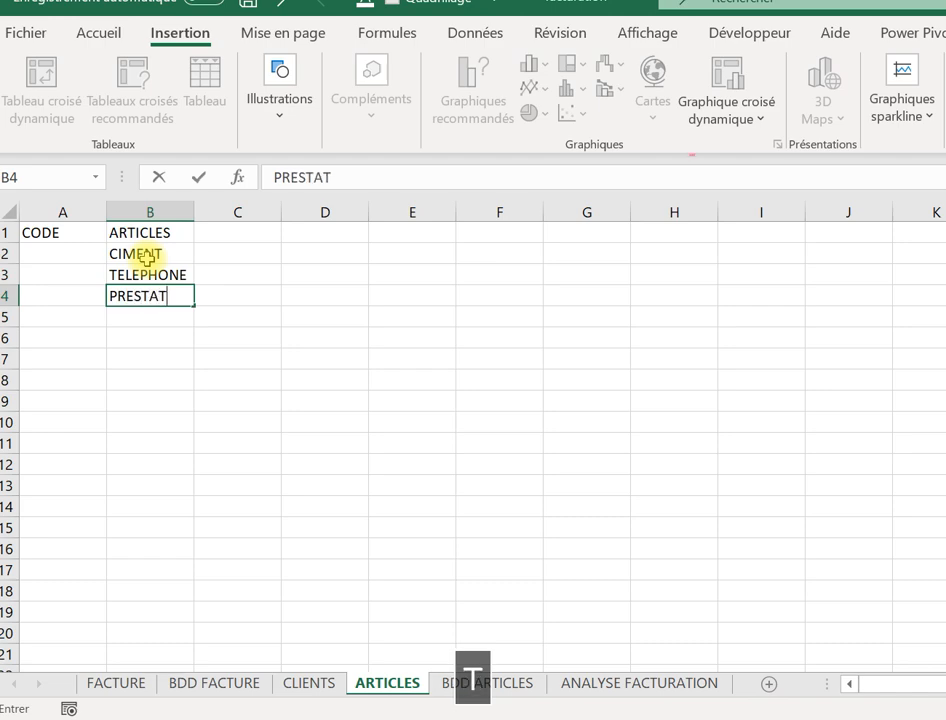
text(ION MAR)
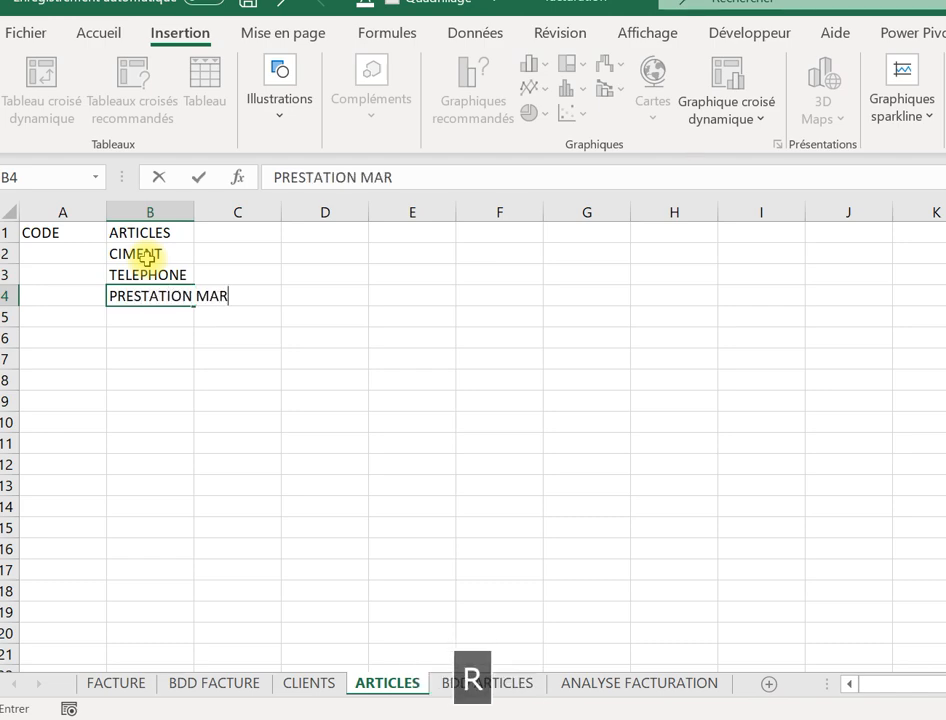
text(KETING)
key(Return)
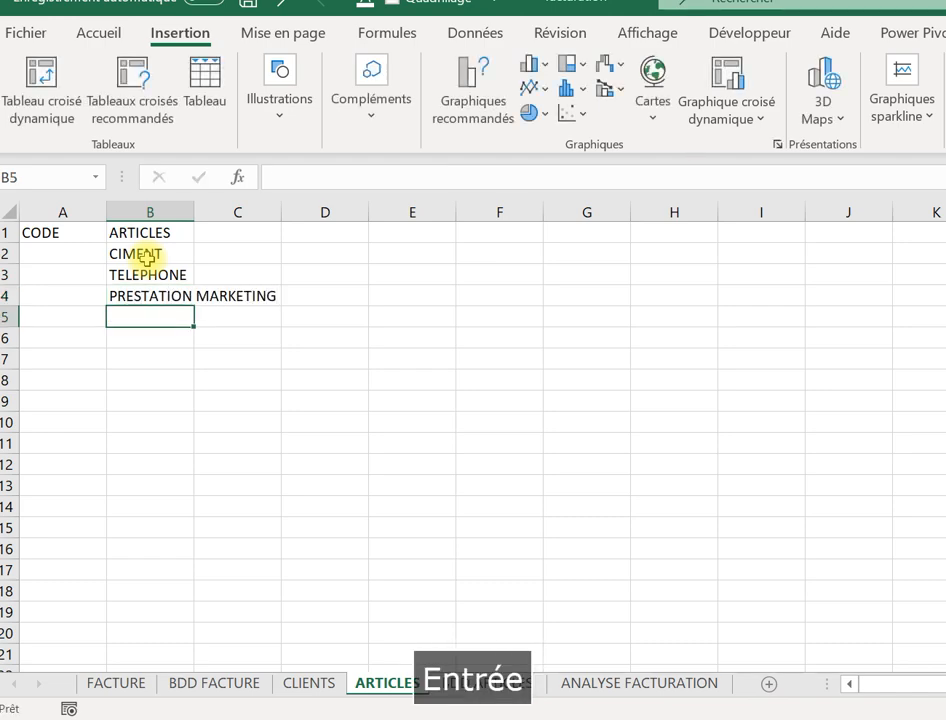
Add PRESTATION COMPTA in B5 by copying PRESTATION MARKETING down and editing it.
click(167, 298)
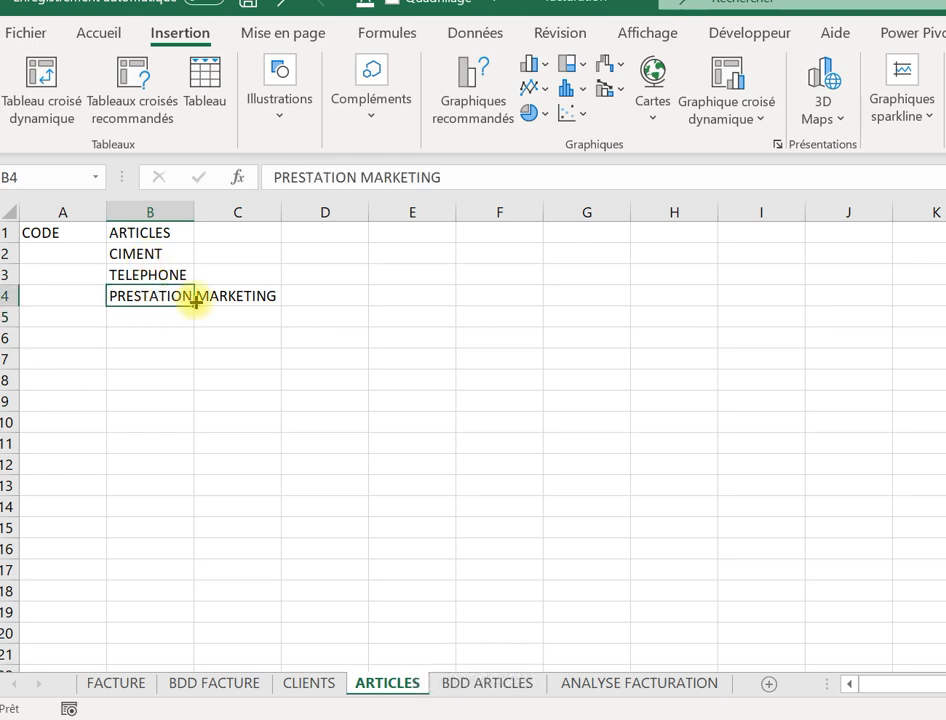
drag(194, 306, 194, 331)
click(162, 316)
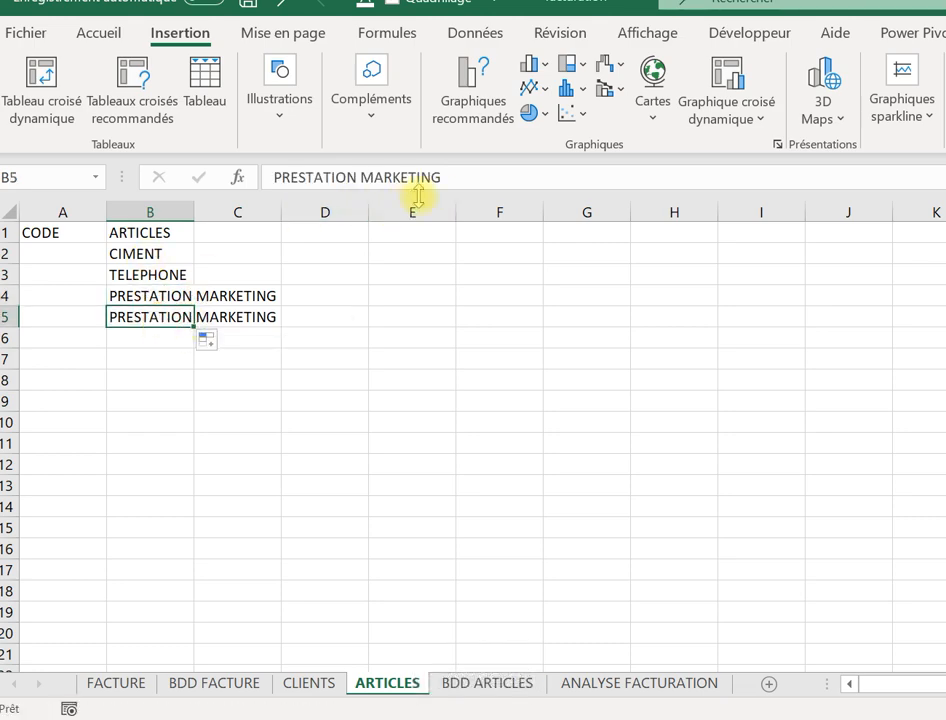
click(444, 181)
key(BackSpace)
key(BackSpace)
key(BackSpace)
key(BackSpace)
key(BackSpace)
key(BackSpace)
key(BackSpace)
key(BackSpace)
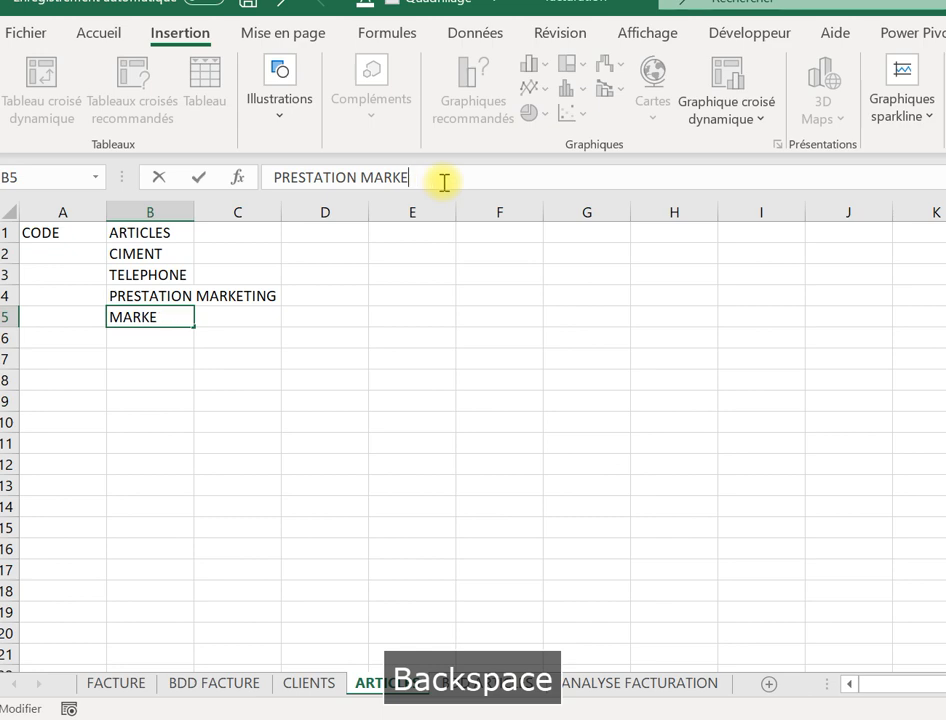
key(BackSpace)
key(BackSpace)
text(CO)
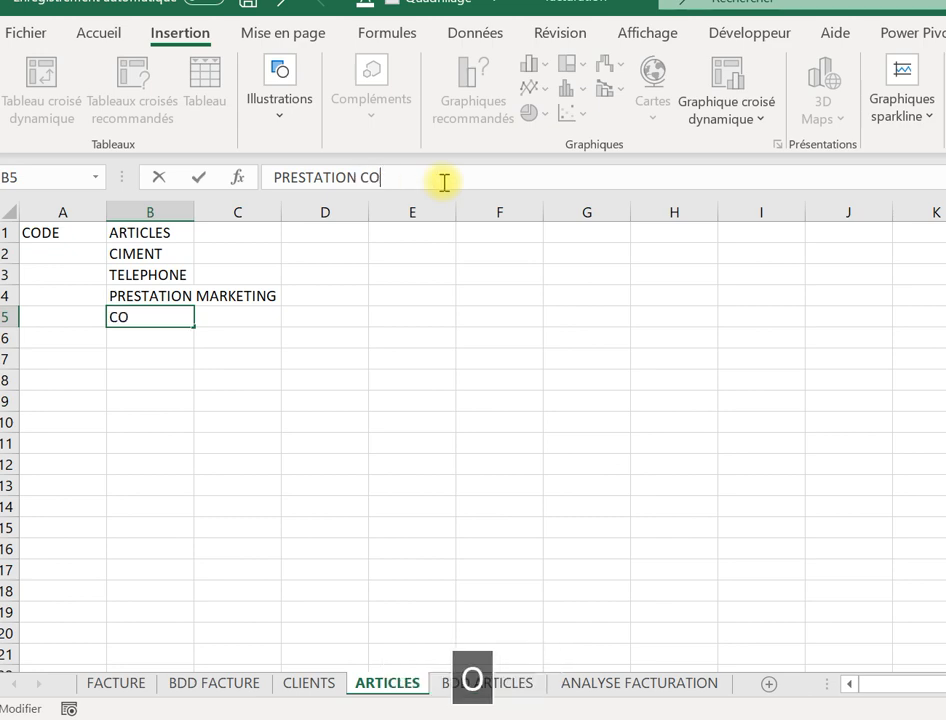
text(MPTA)
key(Return)
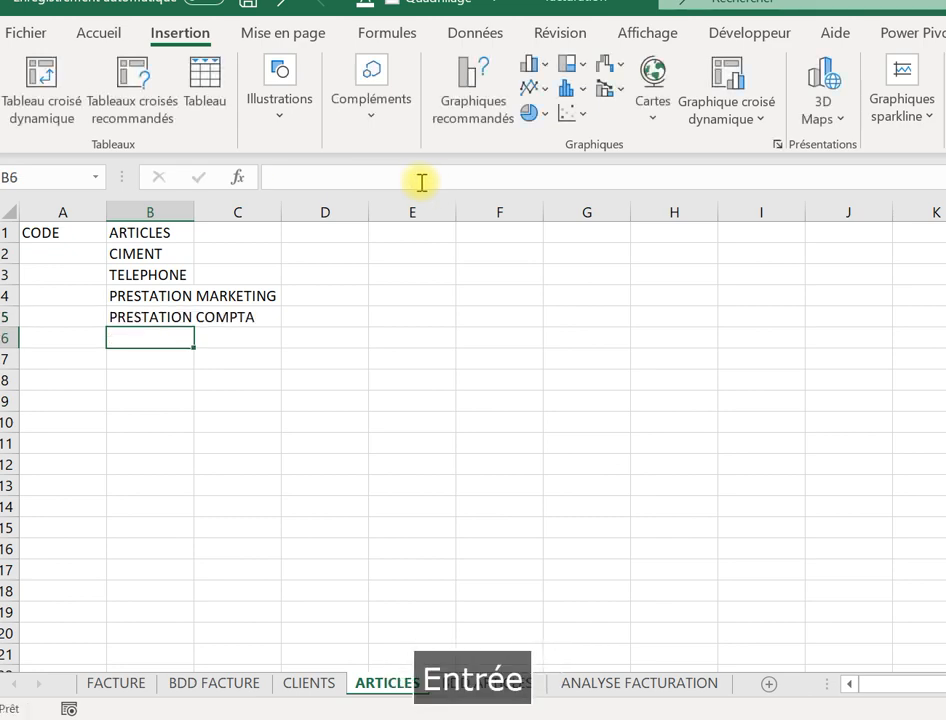
click(56, 258)
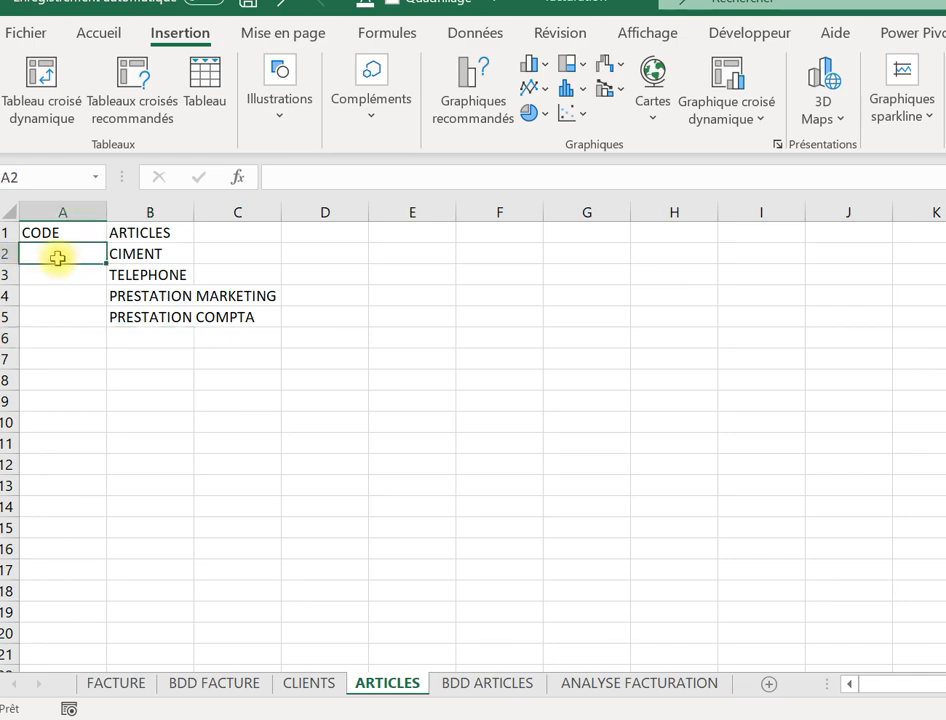
Number the article codes 100 to 104 using 100 in A2 and =A2+1 filled down.
text(100)
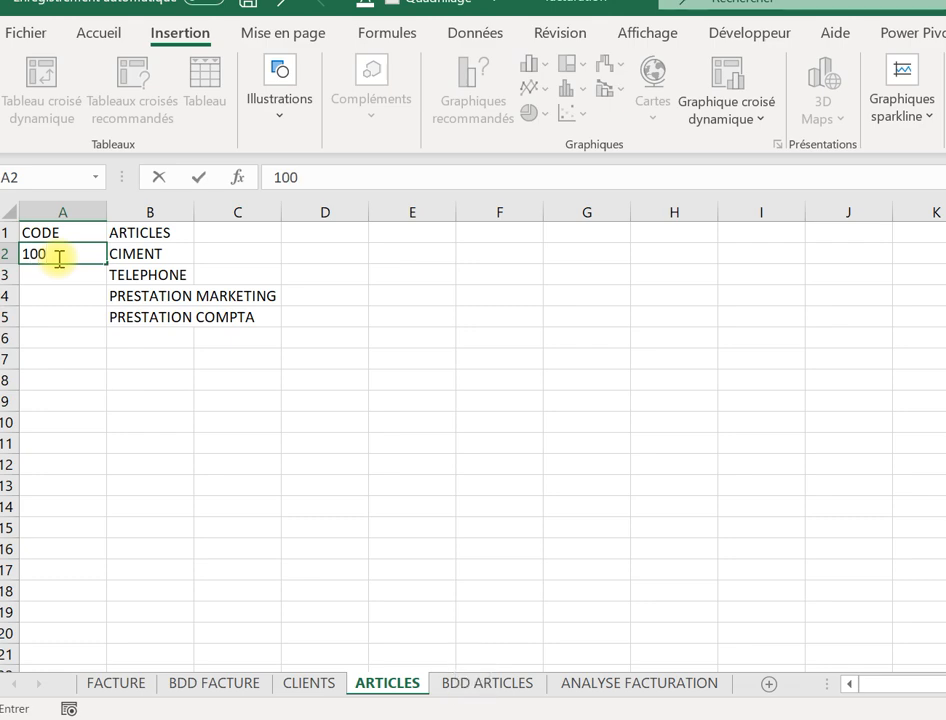
text(µ)
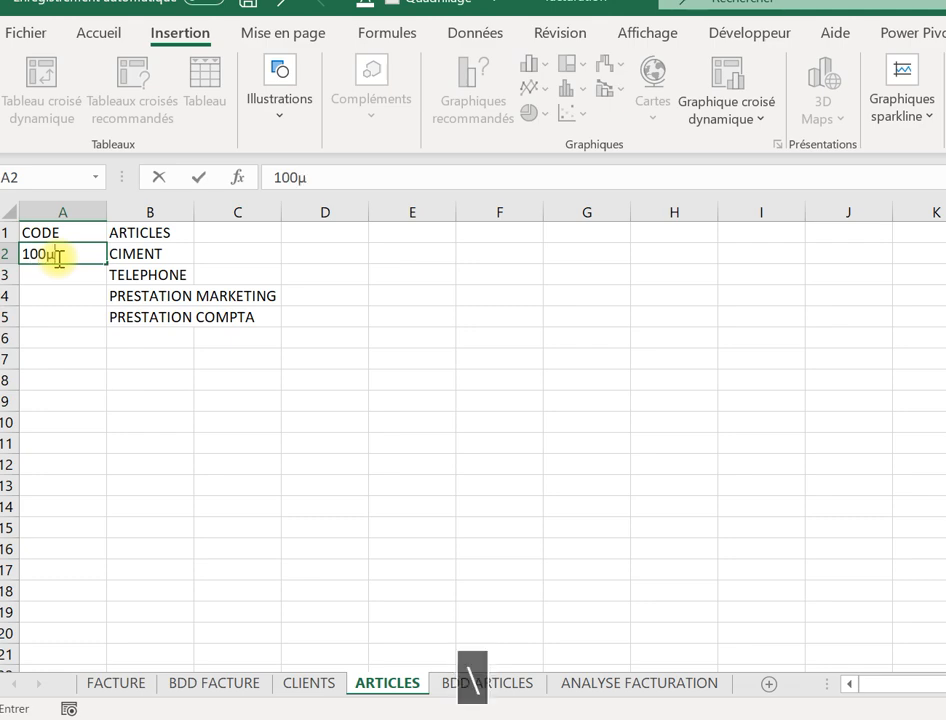
key(Return)
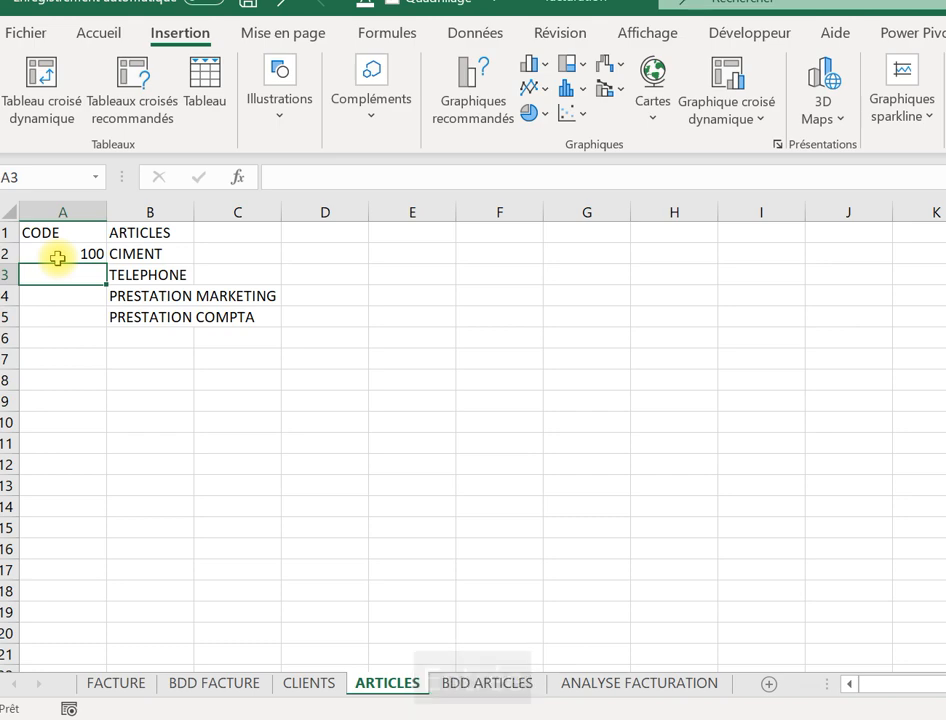
text(+)
key(BackSpace)
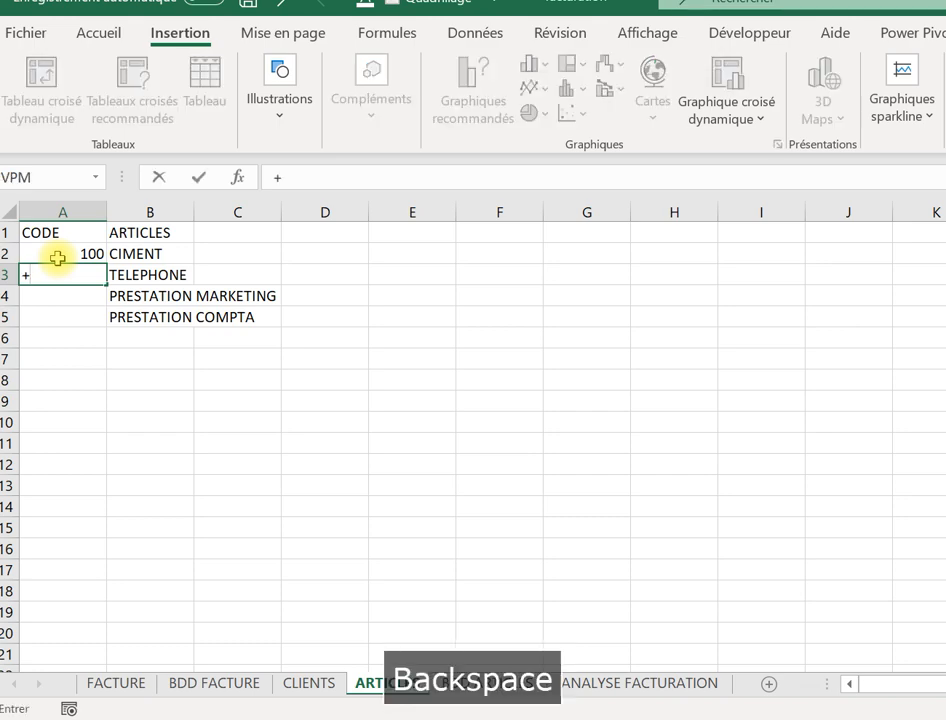
text(=)
click(63, 255)
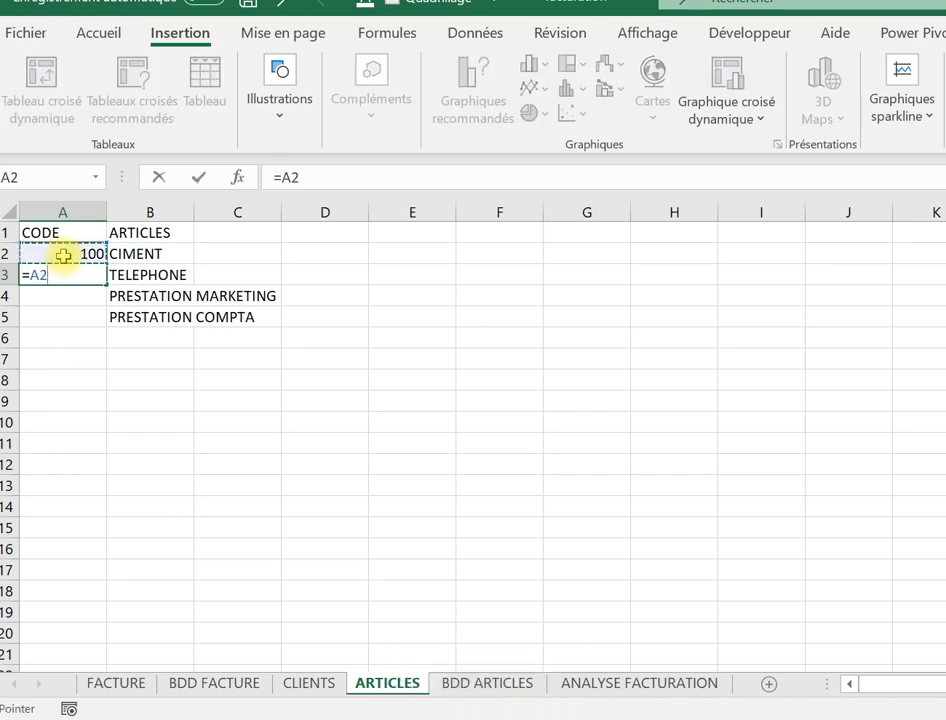
key(Caps_Lock)
text(+)
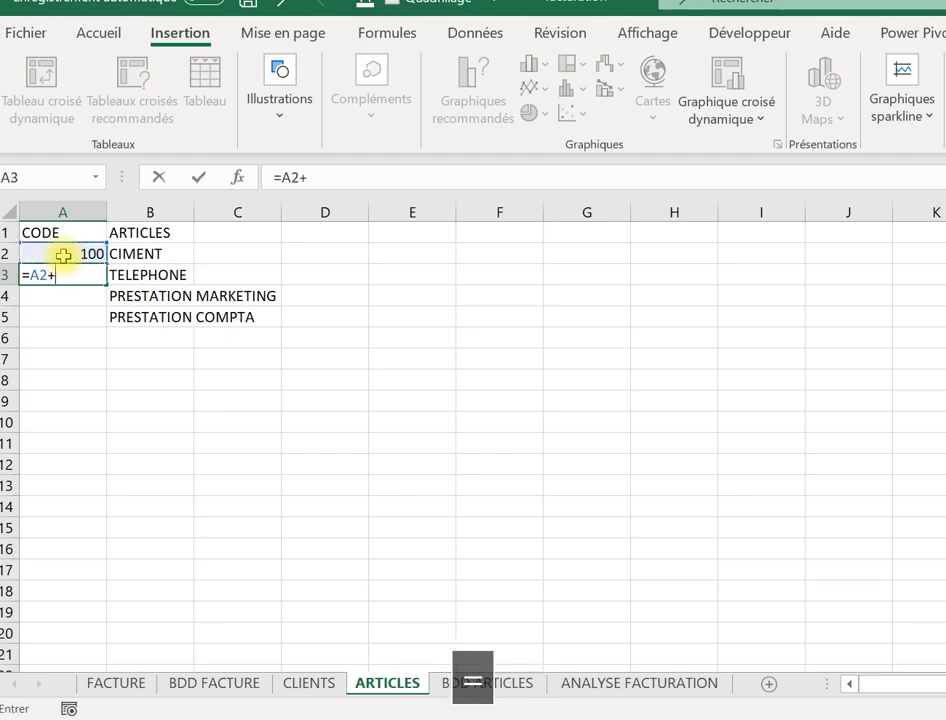
text(1)
key(Return)
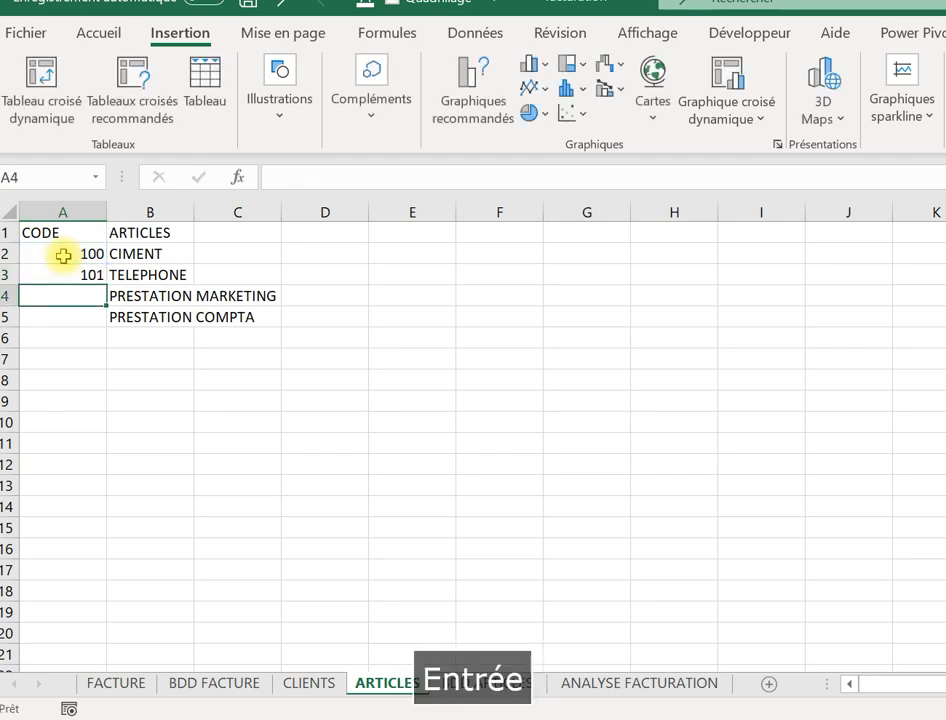
click(74, 274)
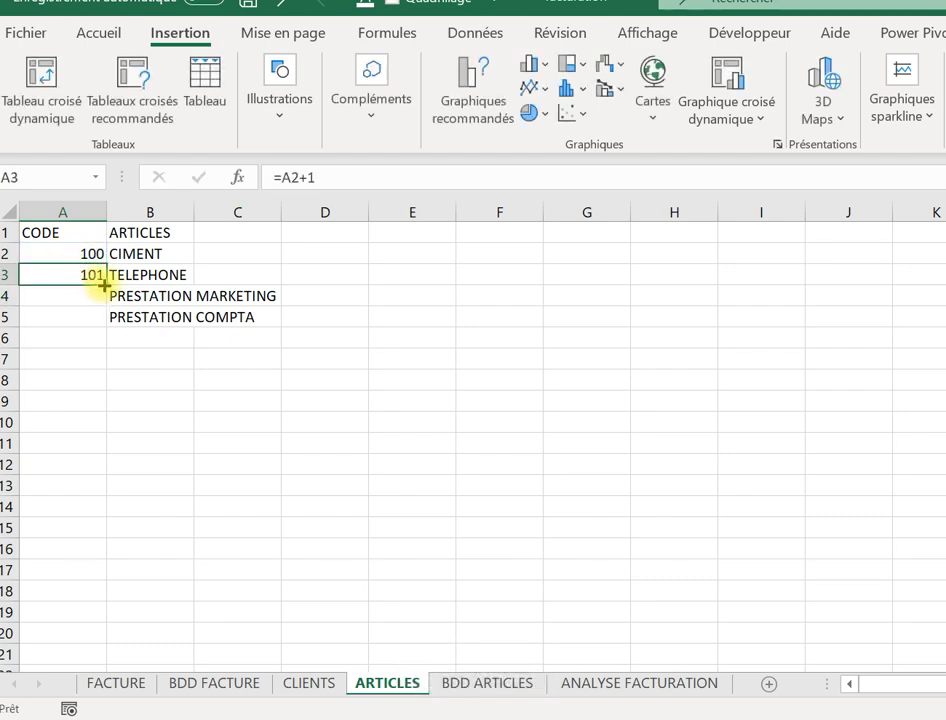
drag(100, 288, 101, 318)
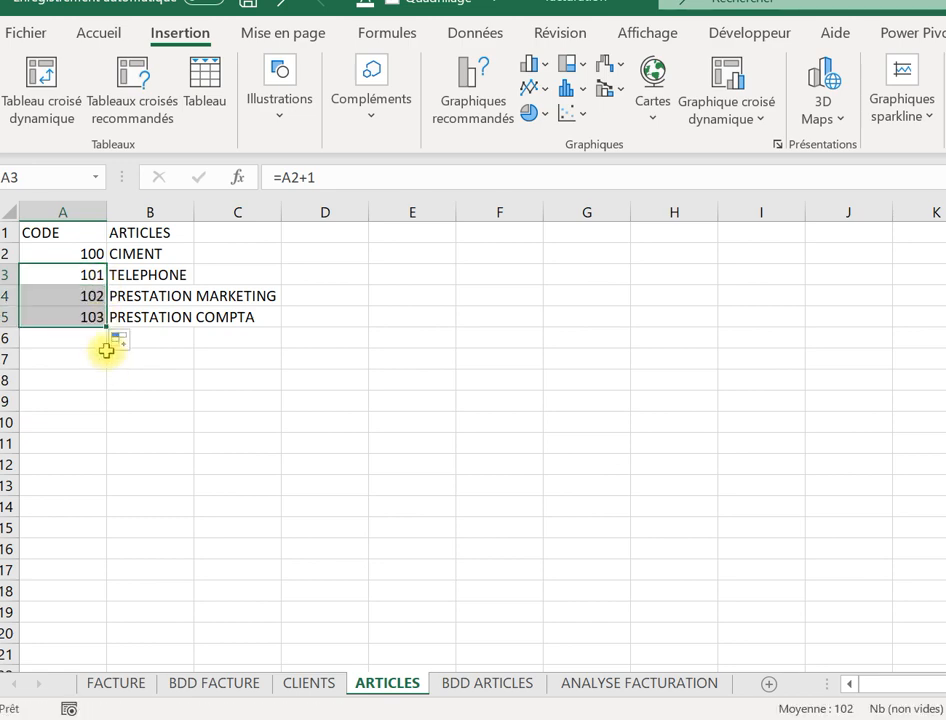
click(99, 318)
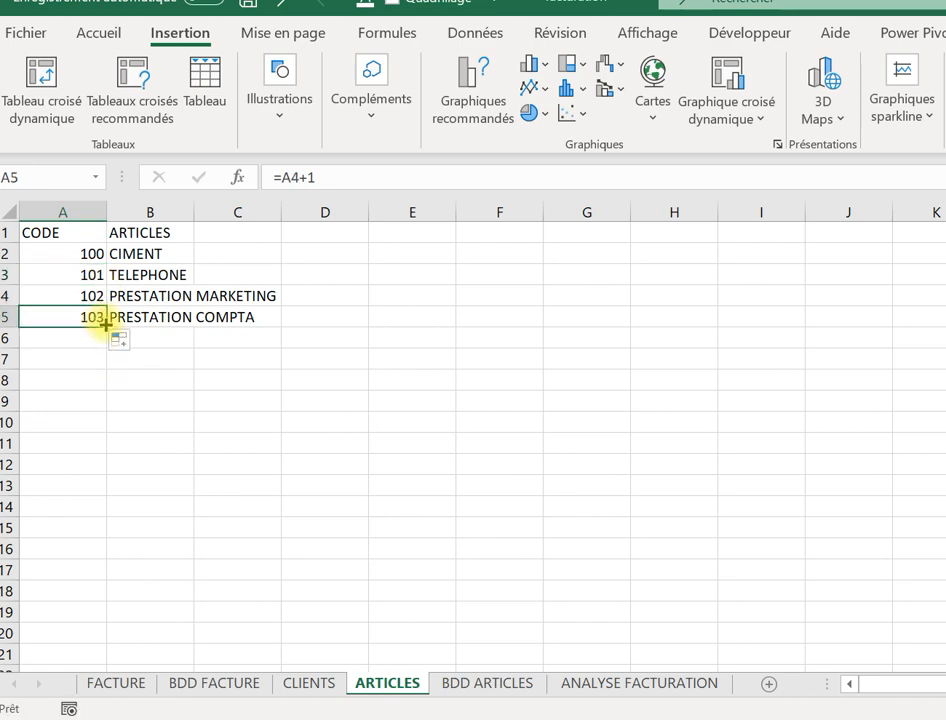
drag(105, 324, 103, 345)
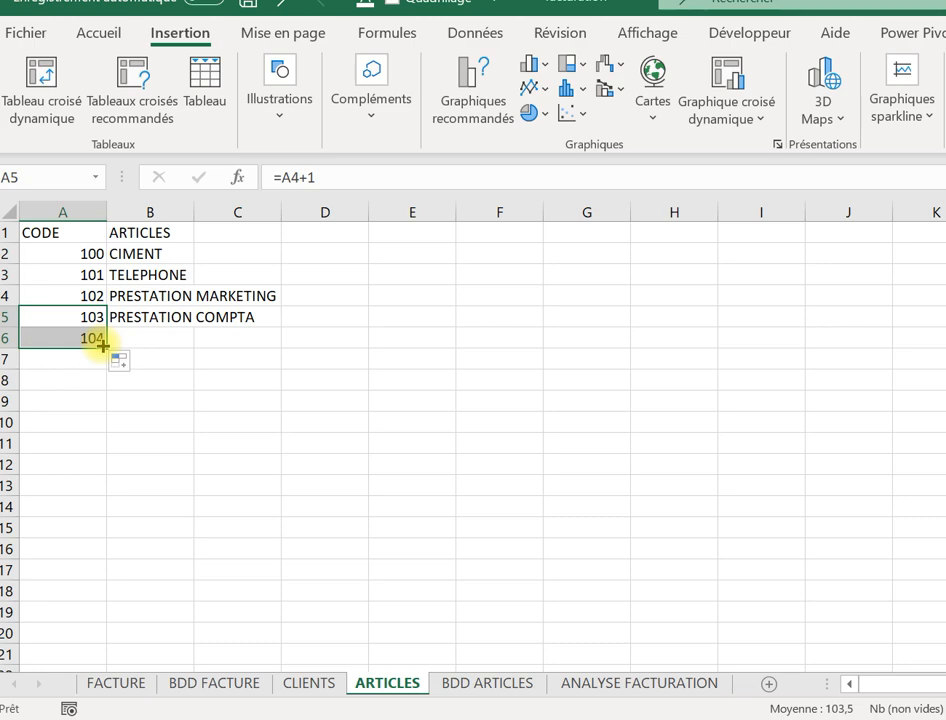
Add AUTRE PRESTATION as the fifth article in B6.
click(178, 319)
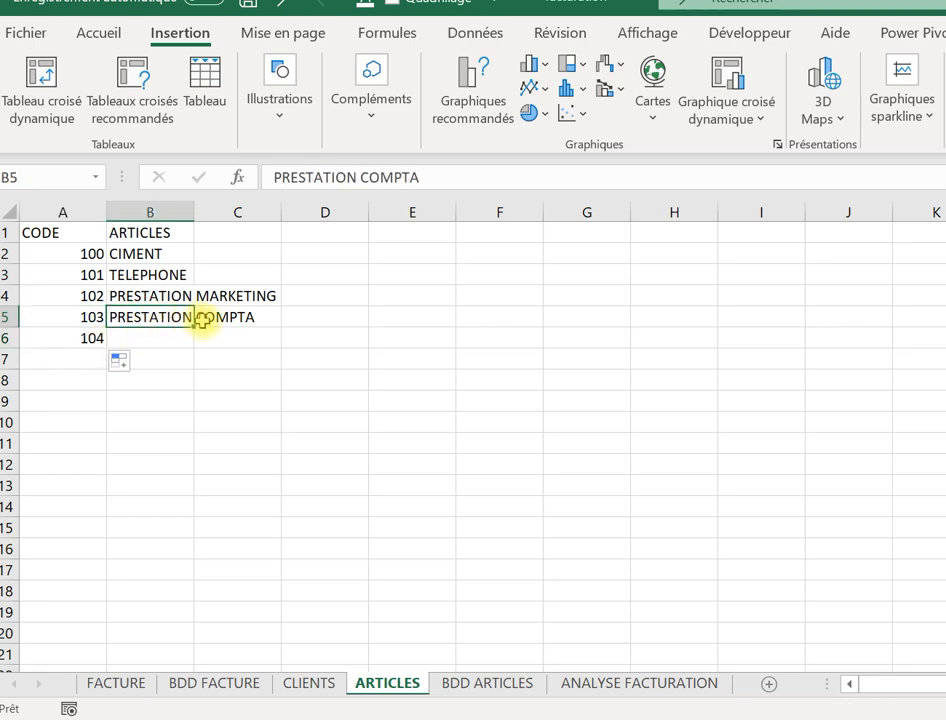
drag(194, 326, 186, 338)
click(160, 338)
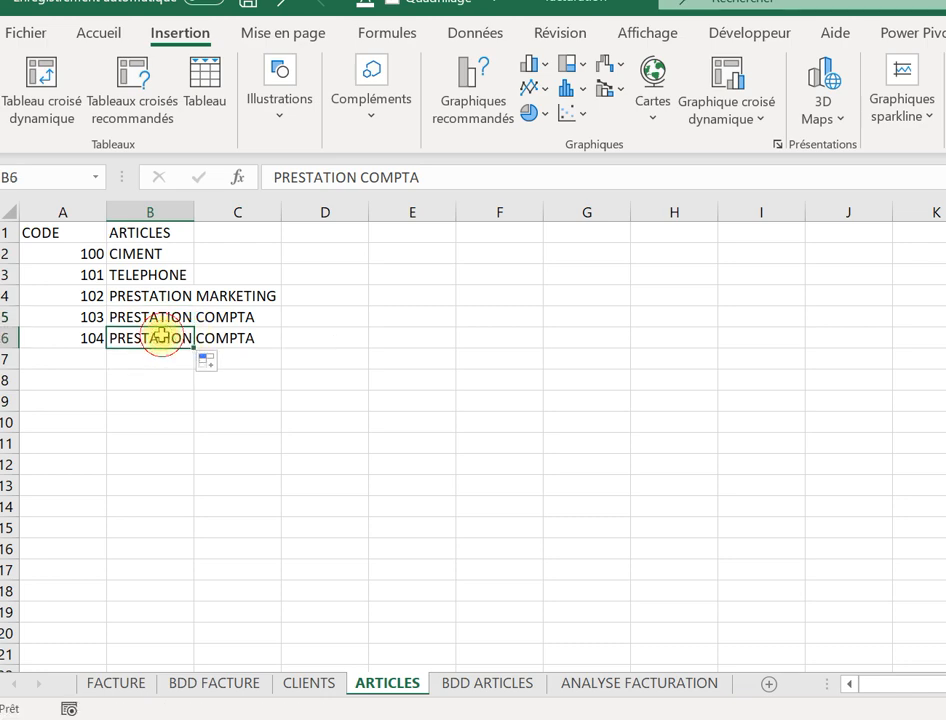
click(454, 175)
key(BackSpace)
key(BackSpace)
key(BackSpace)
key(BackSpace)
key(BackSpace)
key(BackSpace)
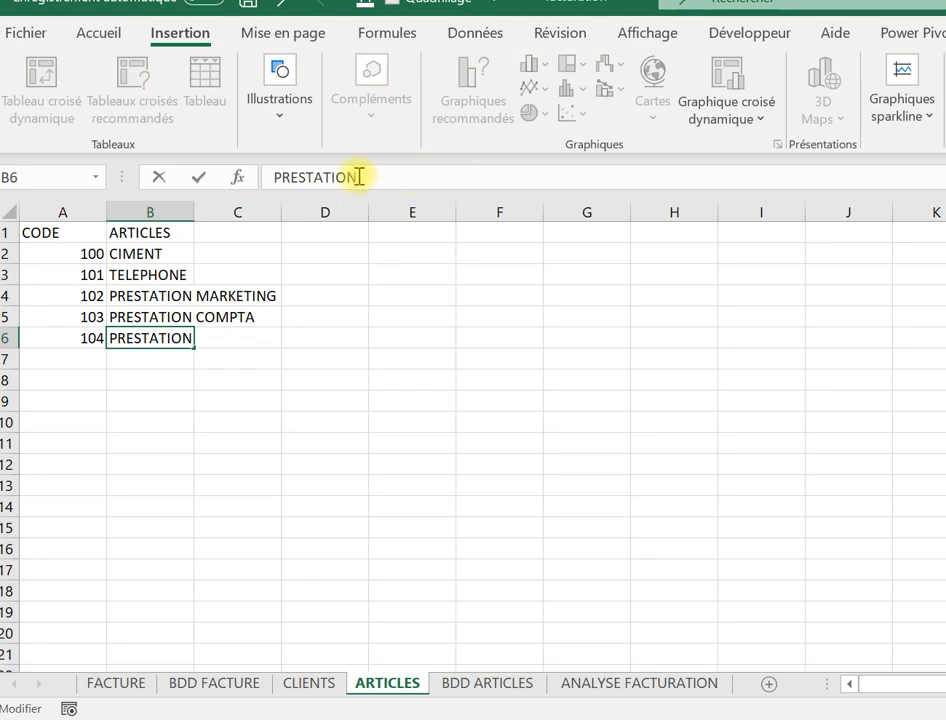
click(277, 180)
text(AUTRES)
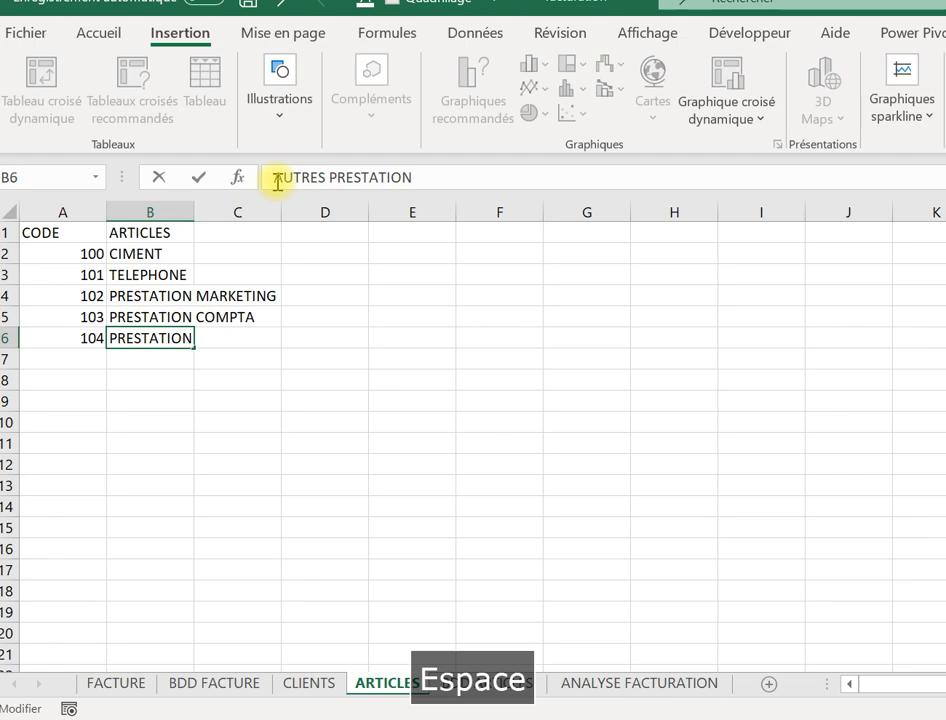
click(328, 177)
key(BackSpace)
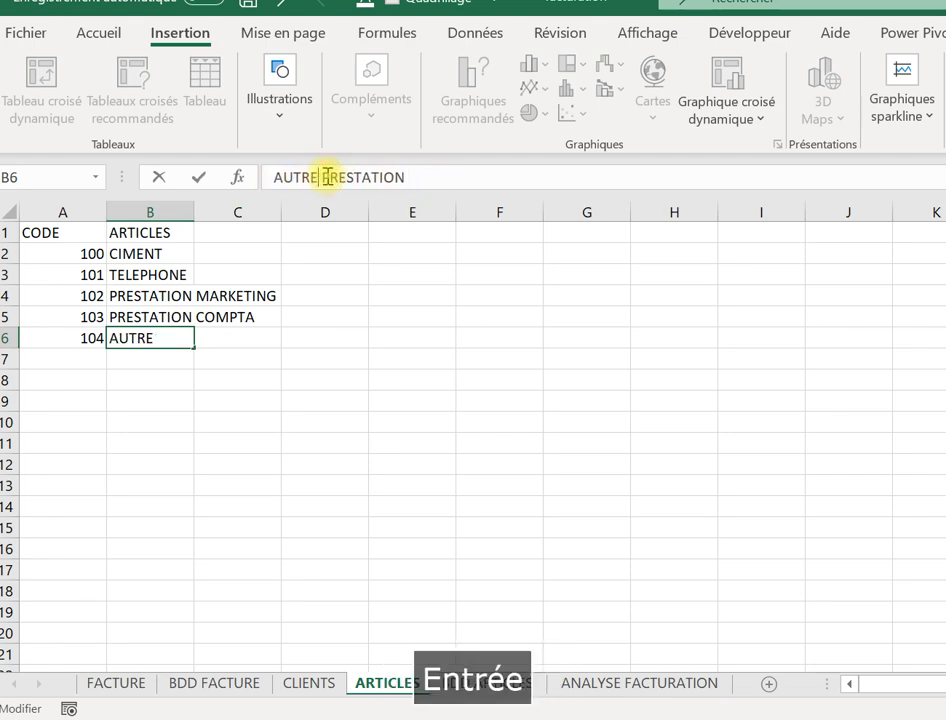
key(Return)
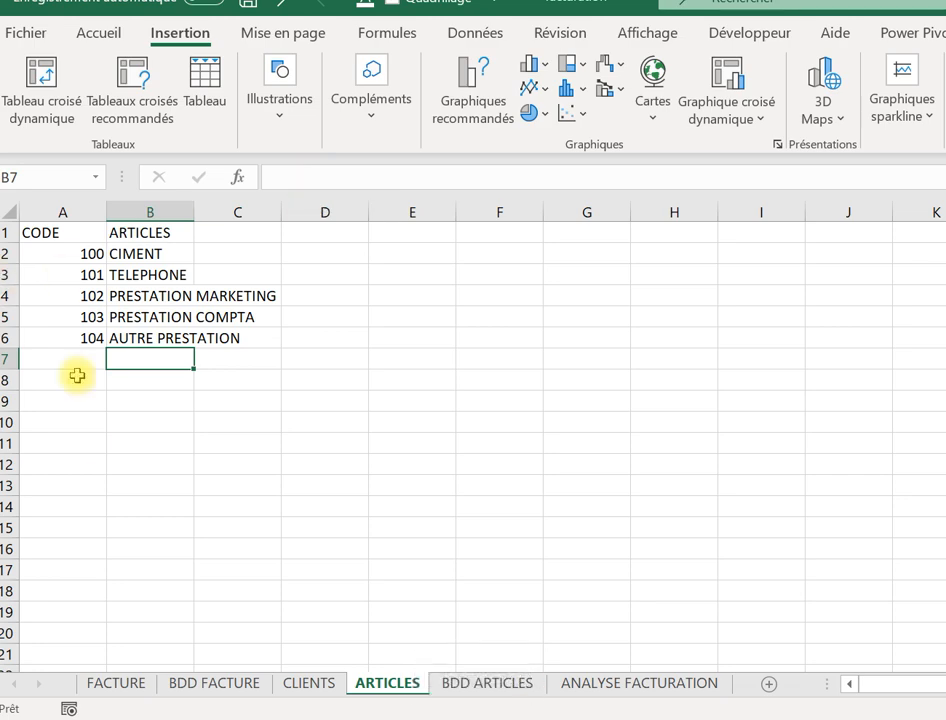
Enter SA IBM's company e-mail address in the MAIL cell G3 of the CLIENTS sheet.
click(118, 688)
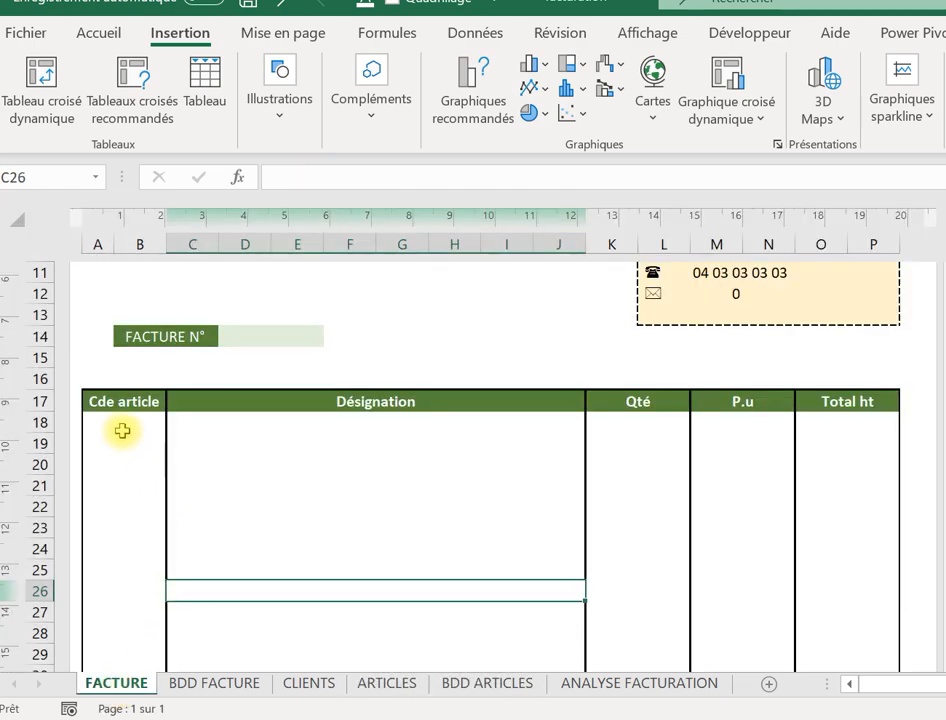
click(122, 423)
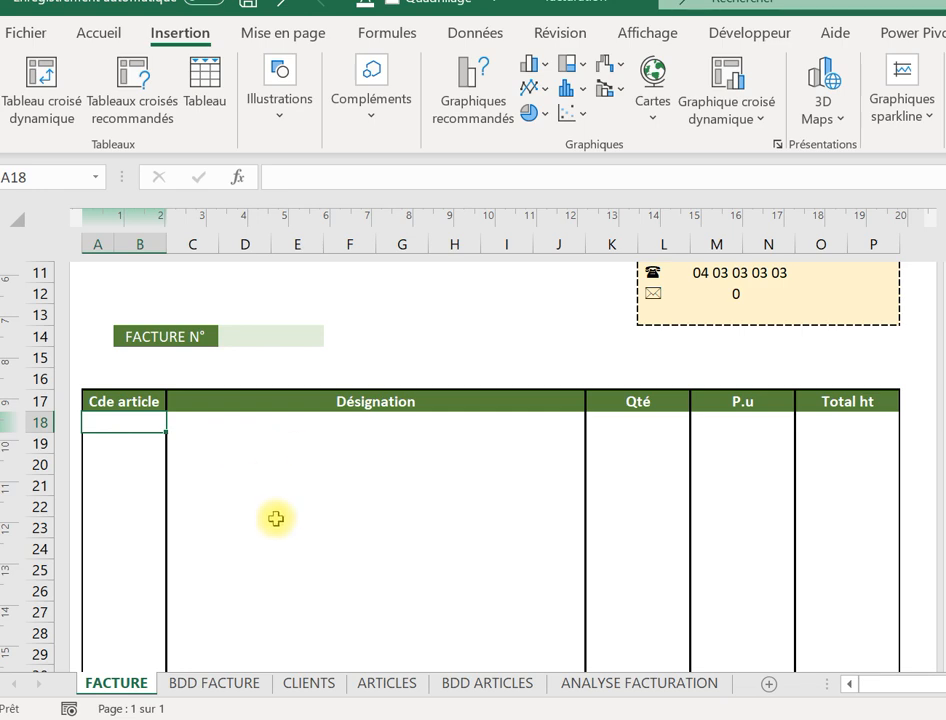
scroll(773, 526, up, 3)
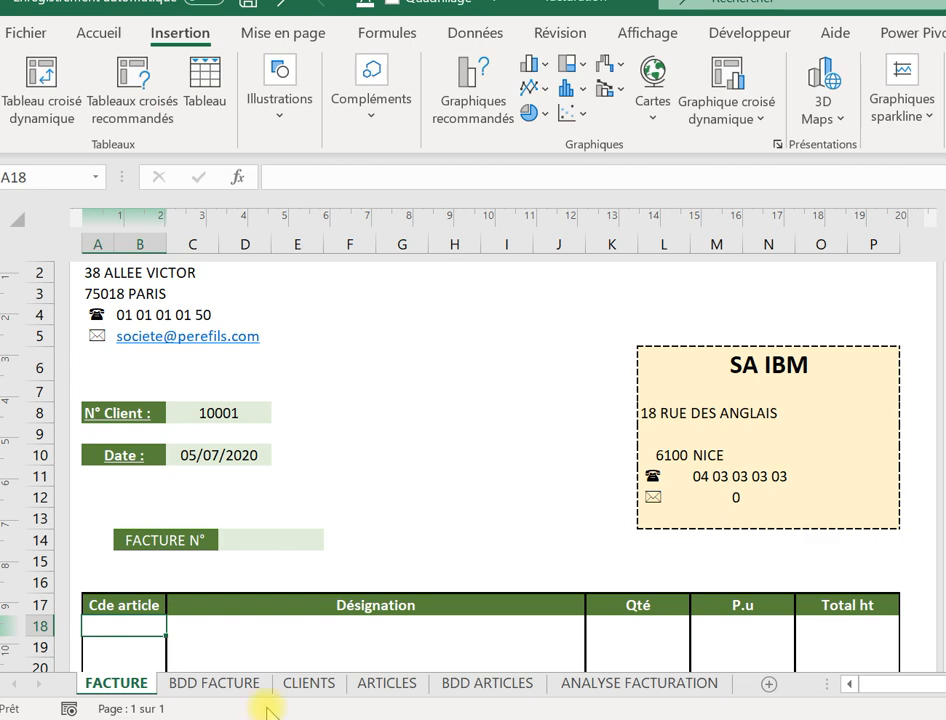
click(309, 688)
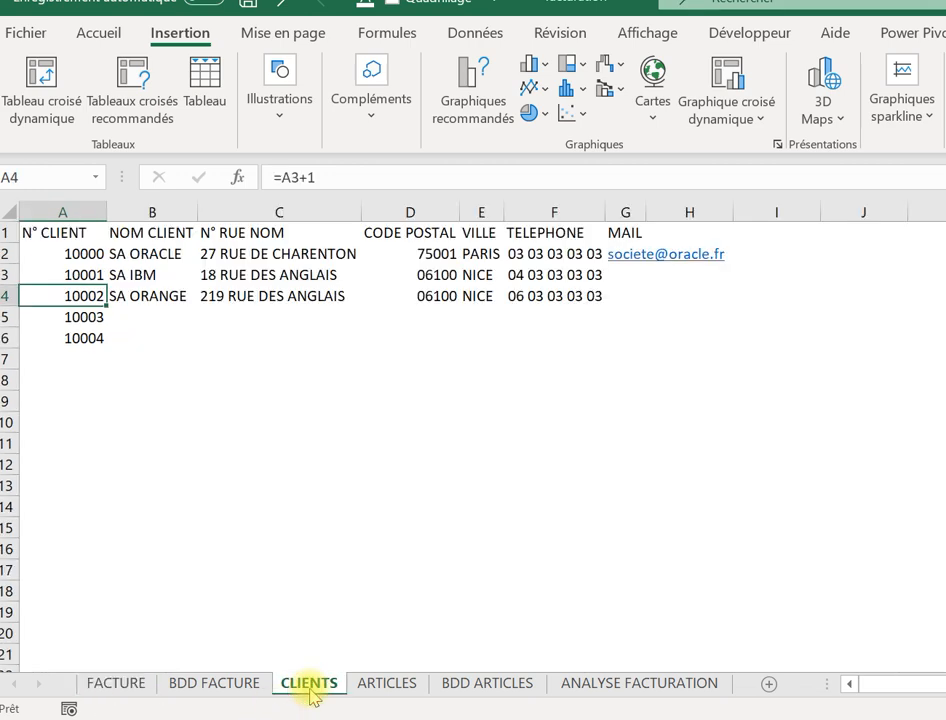
click(632, 272)
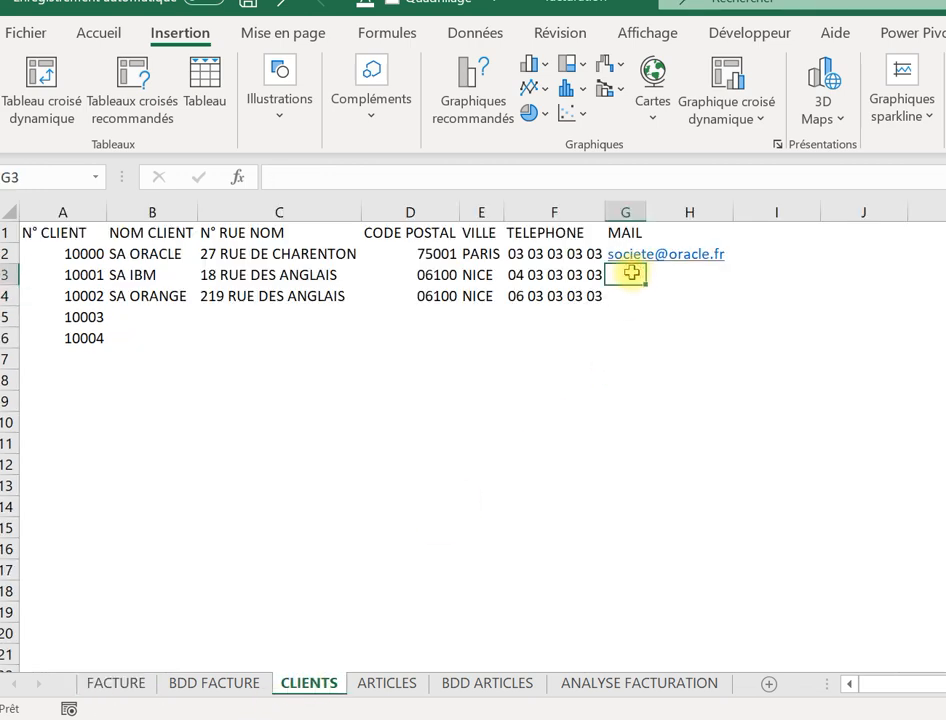
key(Caps_Lock)
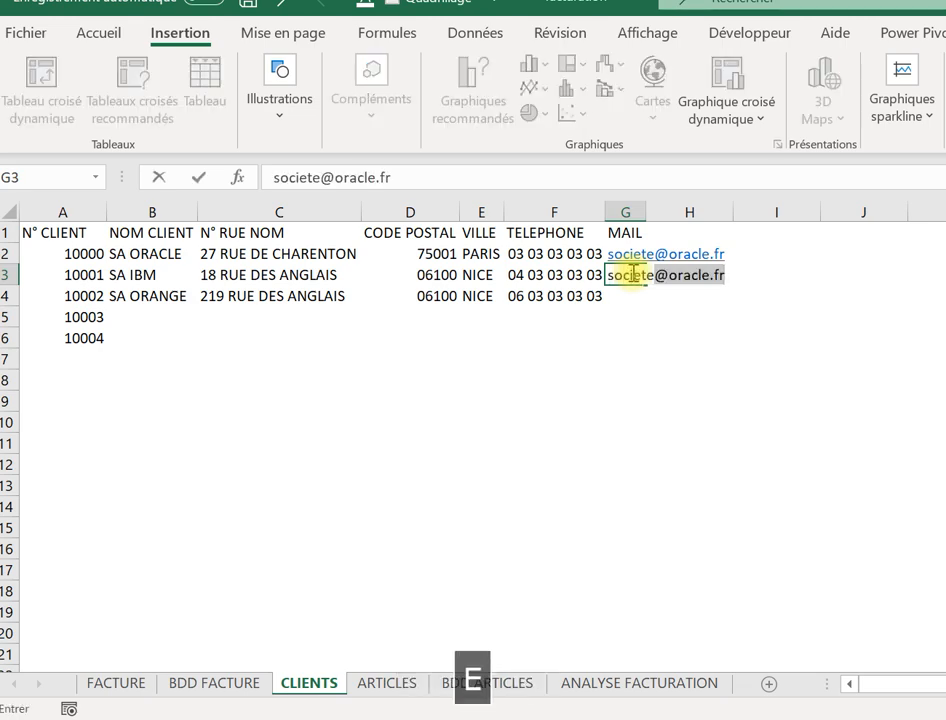
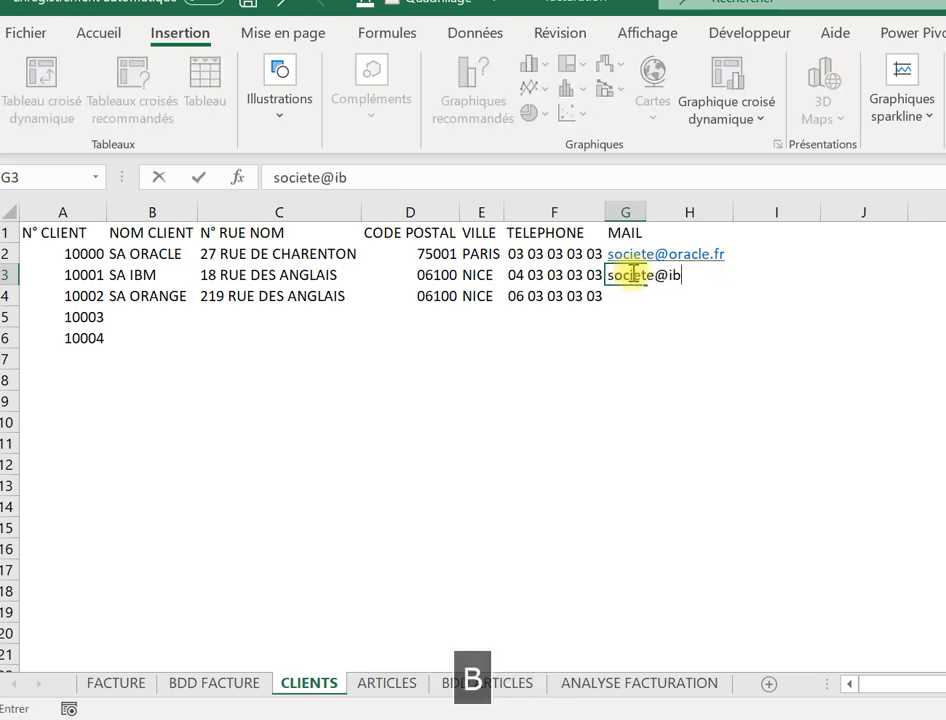
key(Caps_Lock)
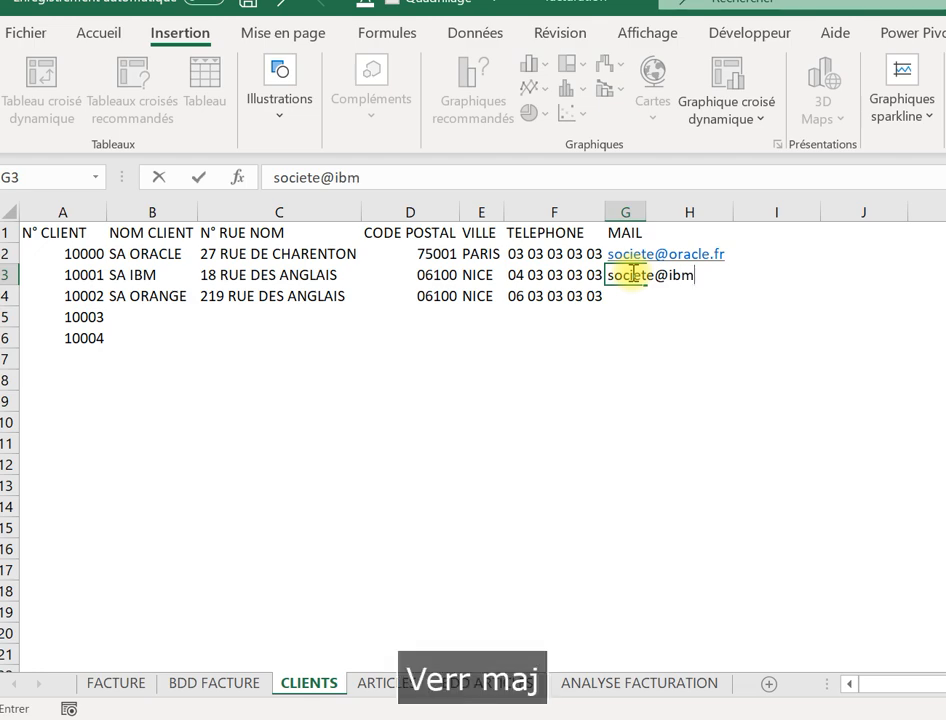
key(Return)
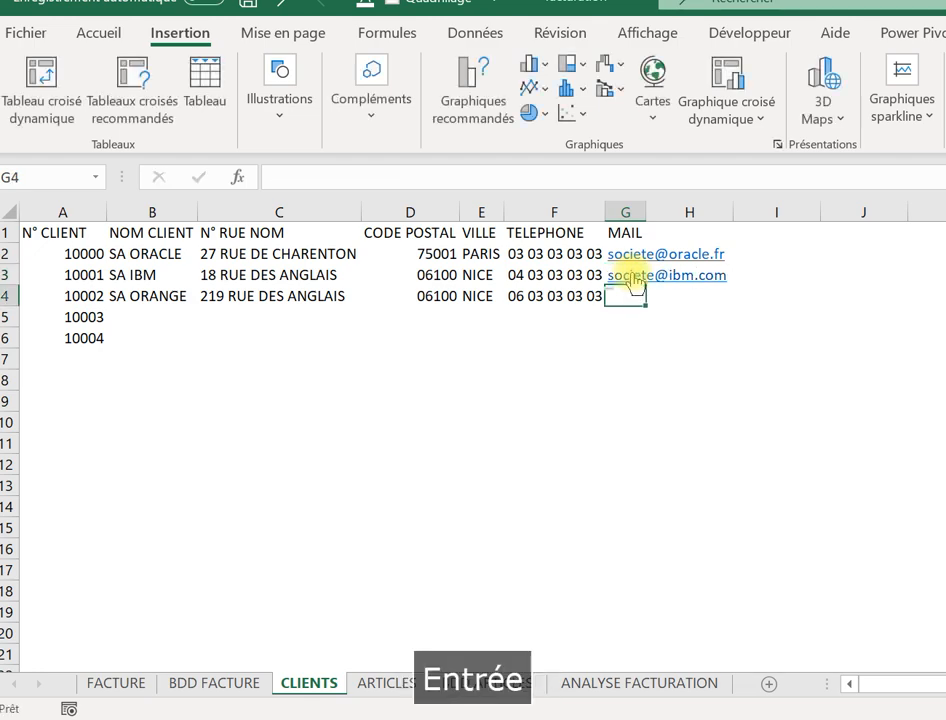
Enter article code 100 in A18, the first Cde article cell of the FACTURE invoice.
click(112, 687)
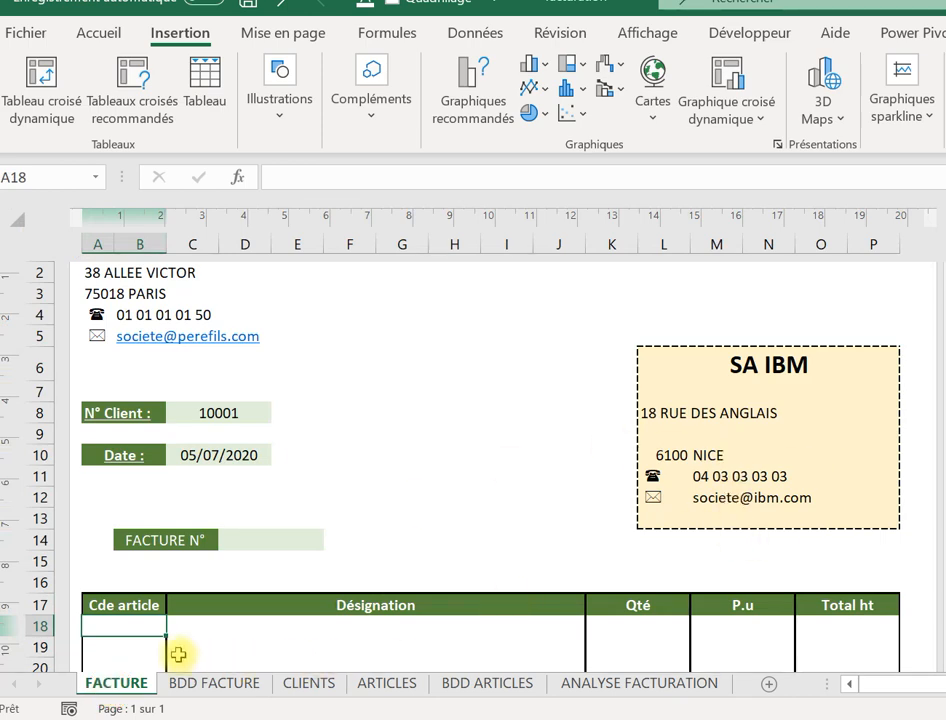
text(&àà)
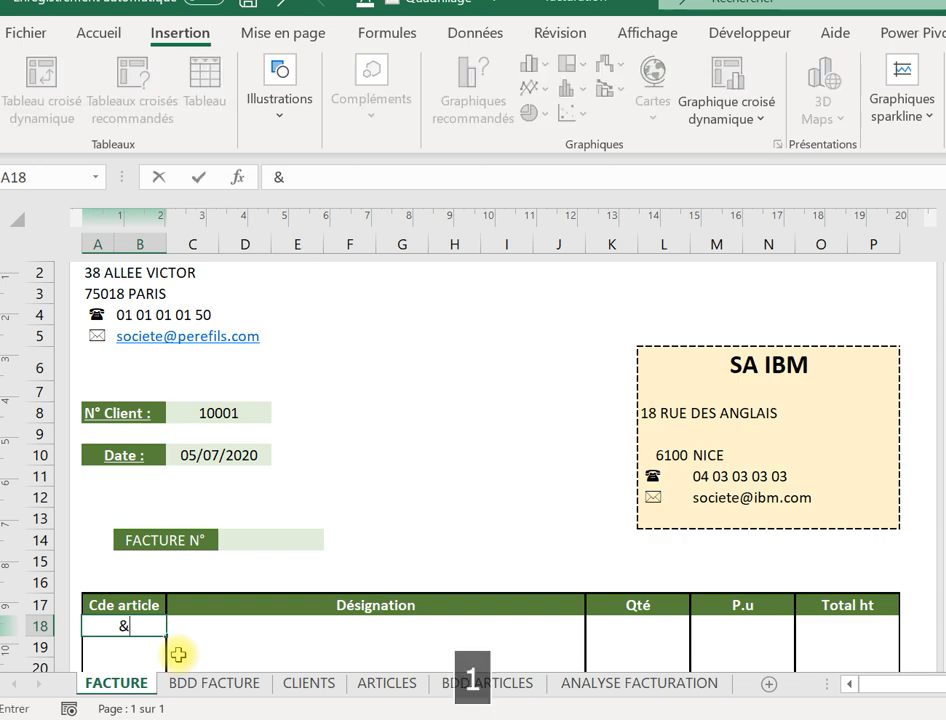
key(BackSpace)
key(BackSpace)
key(BackSpace)
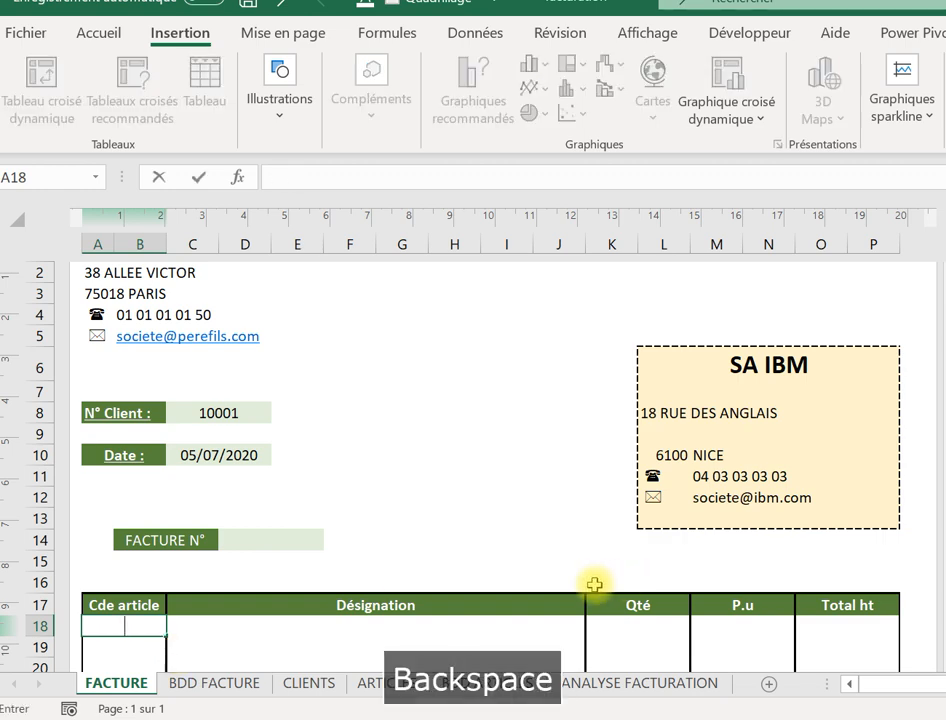
click(509, 534)
key(Down)
key(Down)
key(Down)
key(Down)
key(Down)
key(Down)
key(Down)
key(Down)
key(Down)
key(Down)
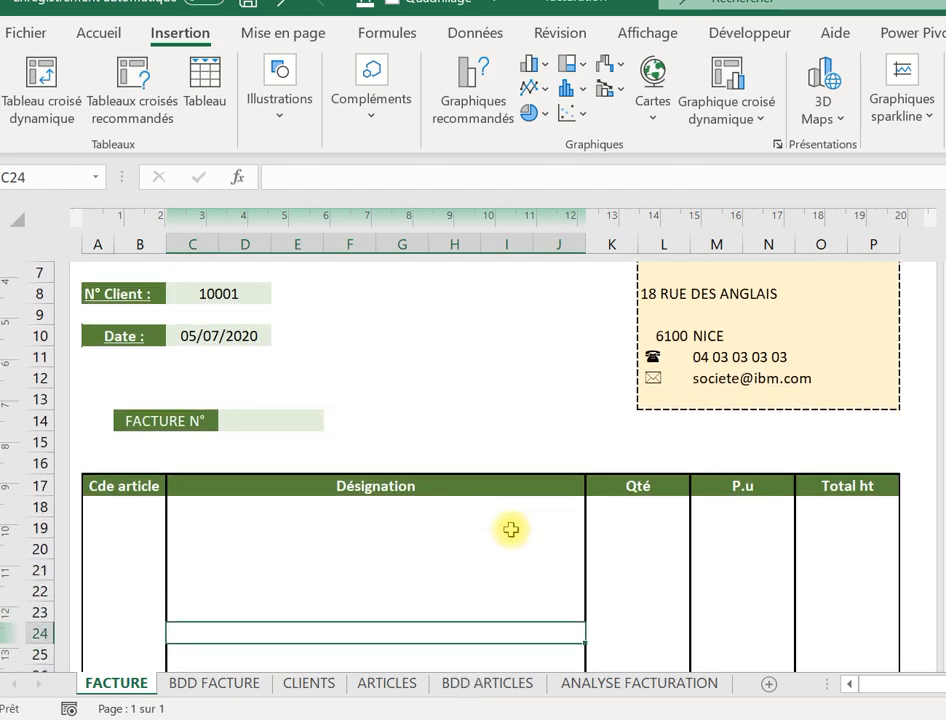
key(Down)
key(Down)
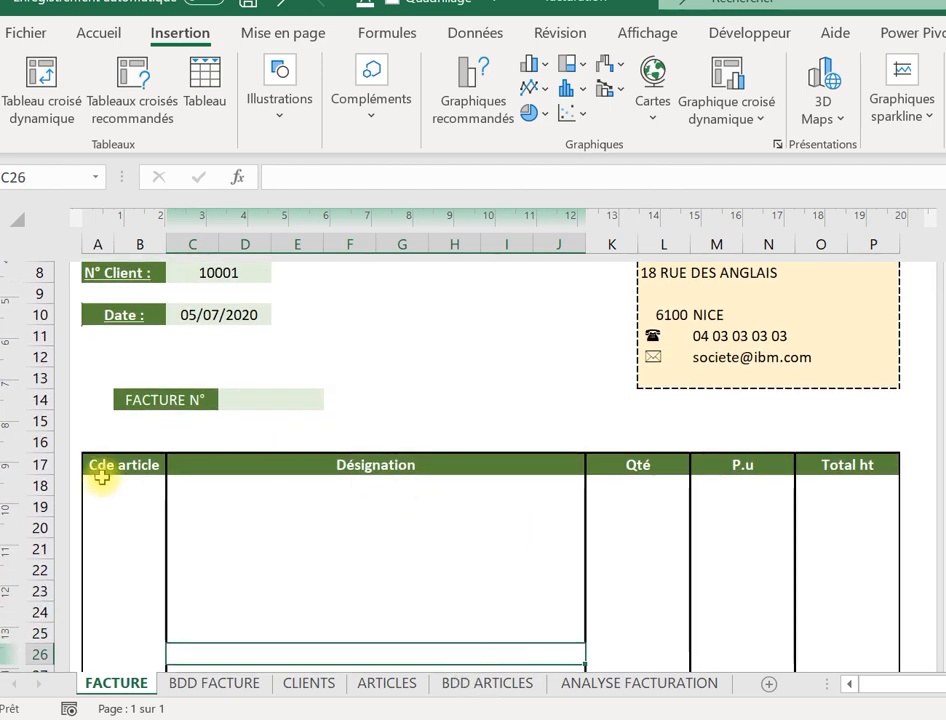
click(102, 486)
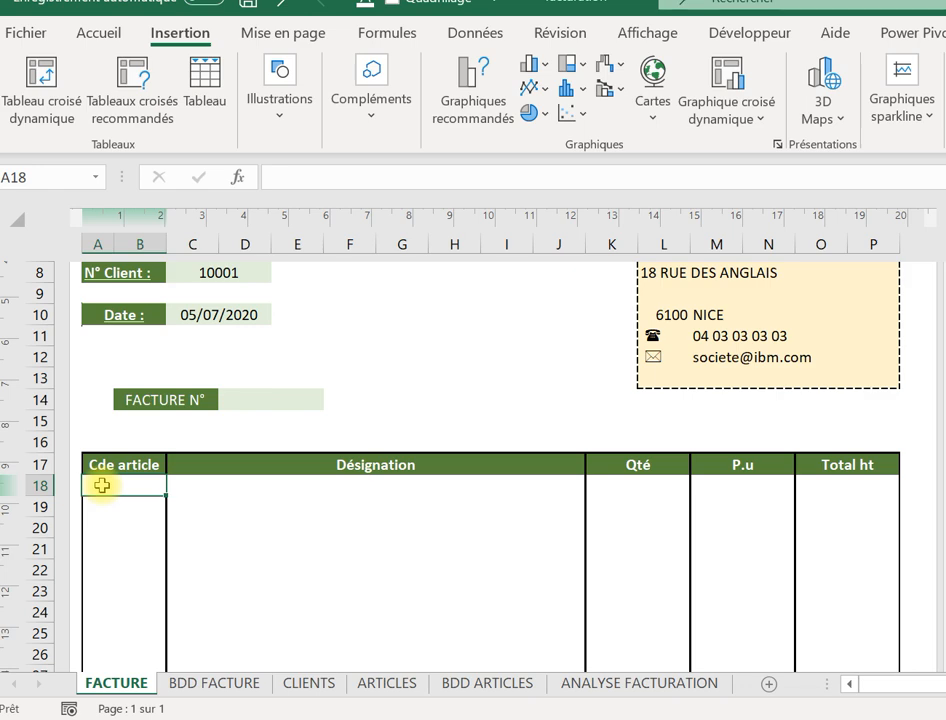
text(&)
key(Caps_Lock)
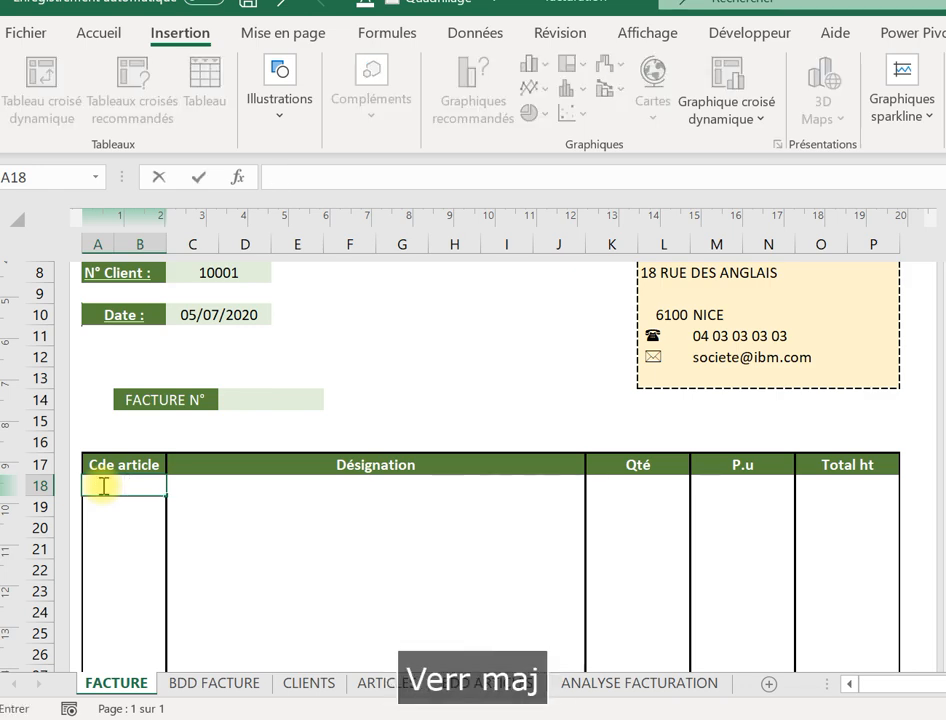
text(100)
key(Tab)
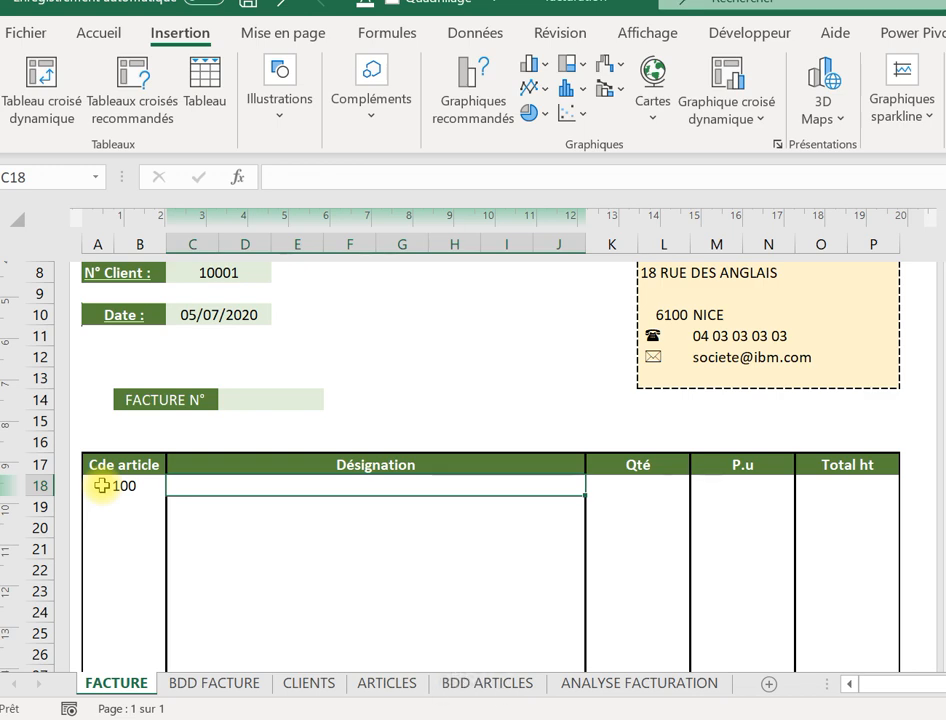
Start a RECHERCHEV formula in C18 using A18 as the lookup value.
text(+REC)
key(BackSpace)
key(BackSpace)
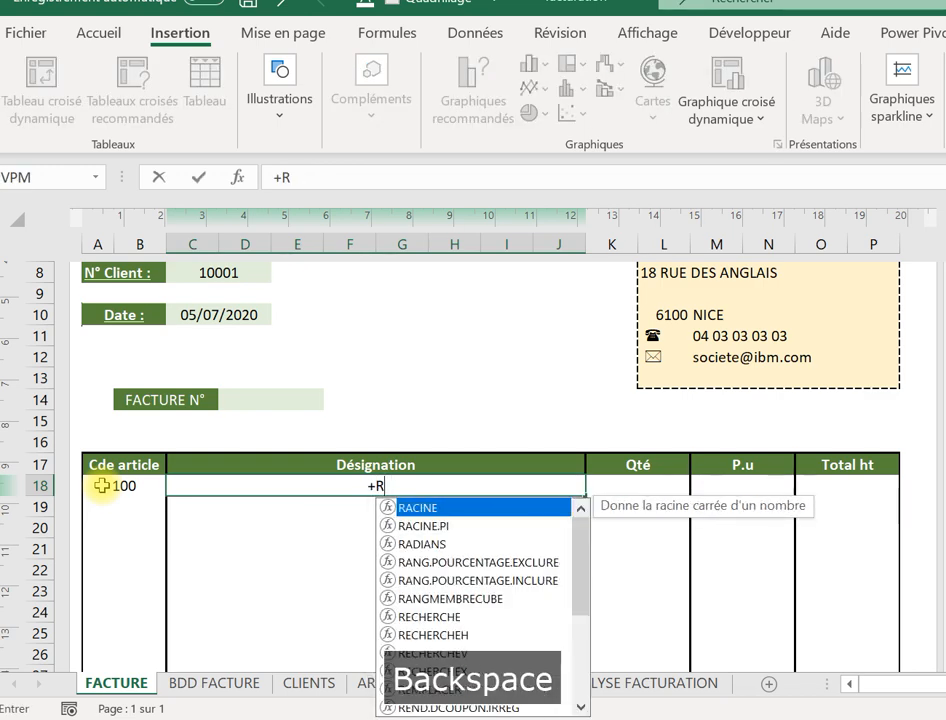
key(BackSpace)
key(BackSpace)
key(Caps_Lock)
text(=r)
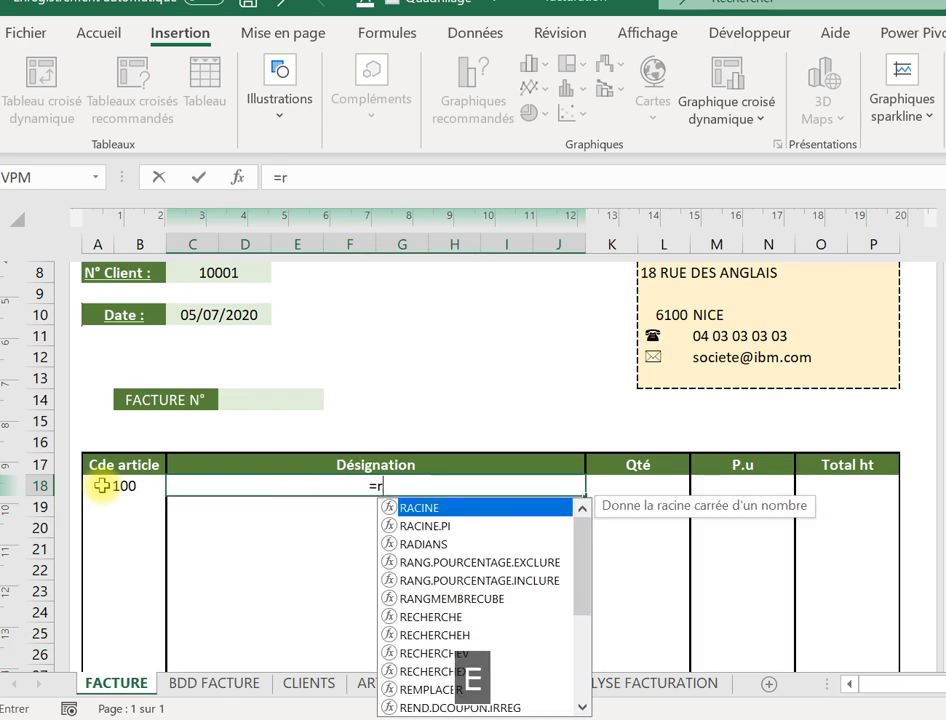
text(ec)
click(385, 541)
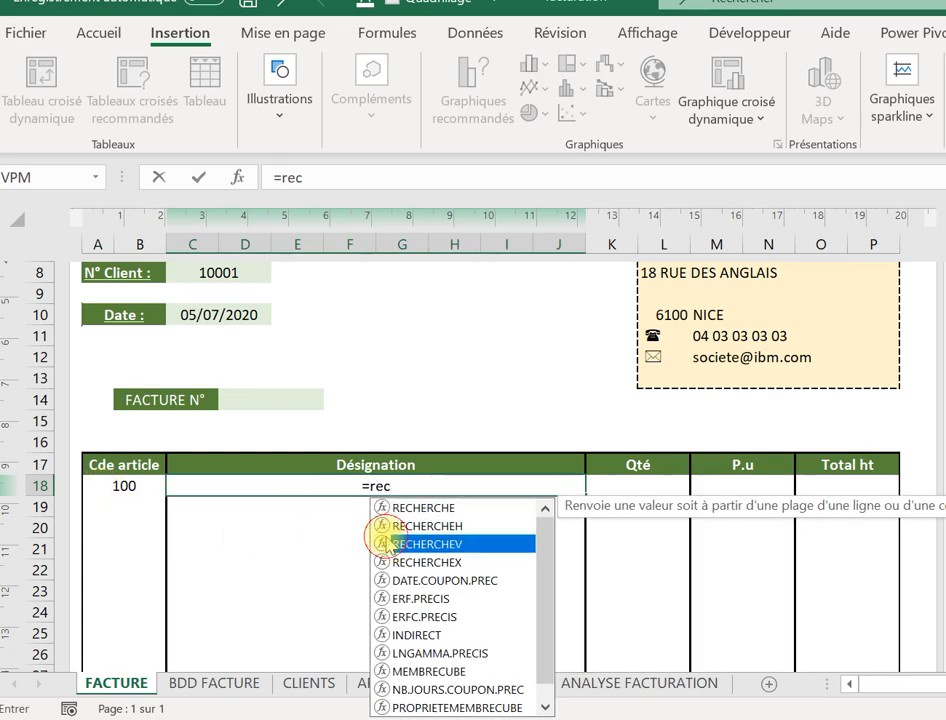
double_click(385, 541)
click(124, 487)
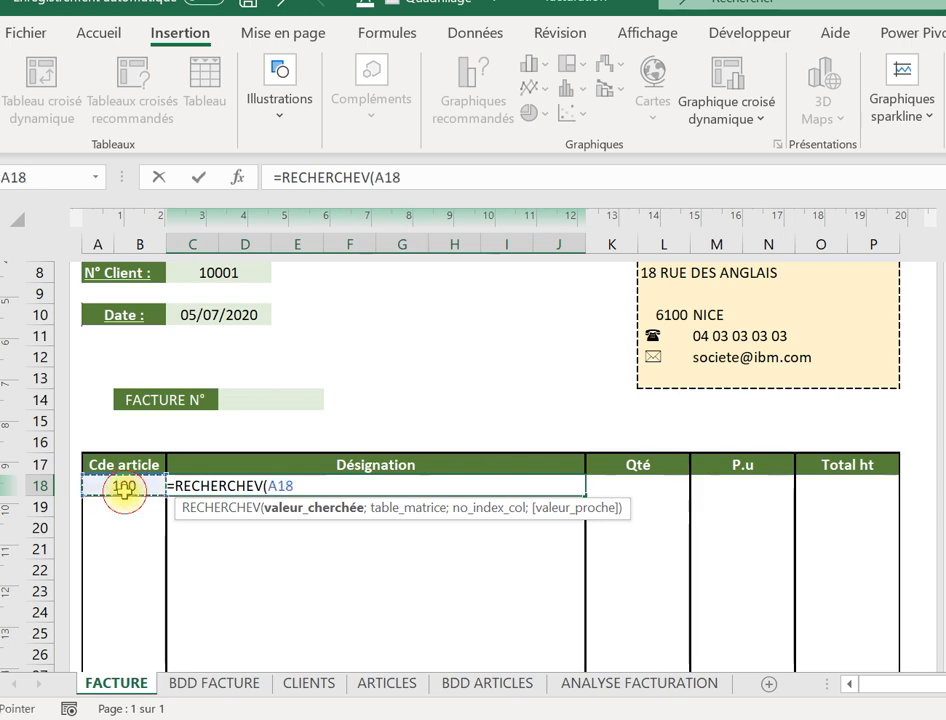
text(;)
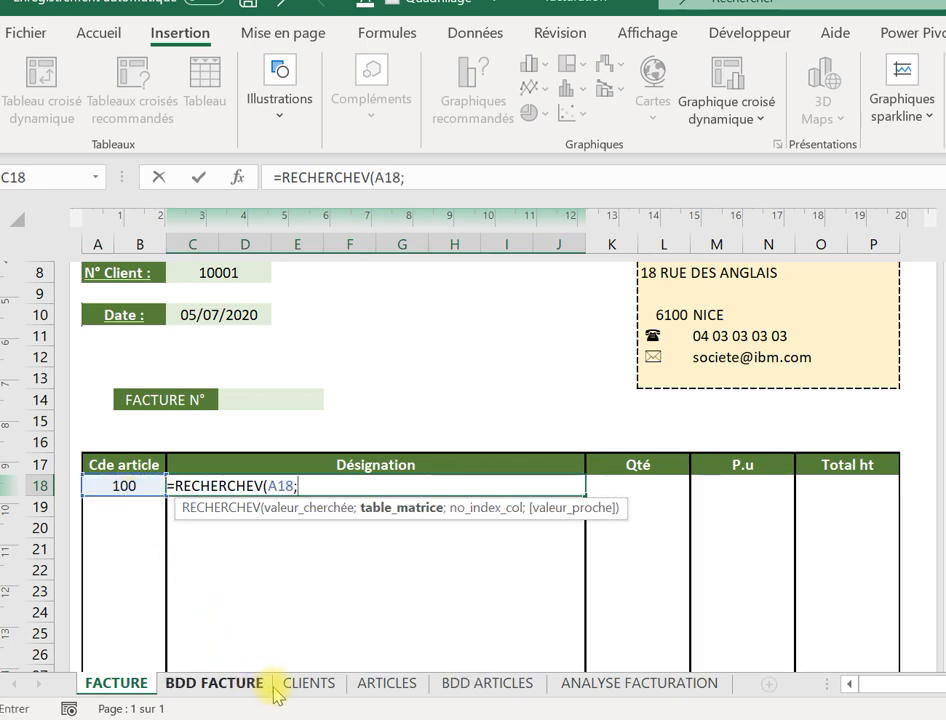
Complete the lookup over ARTICLES!$A:$B, column 2, exact match FAUX, so CIMENT appears.
click(375, 690)
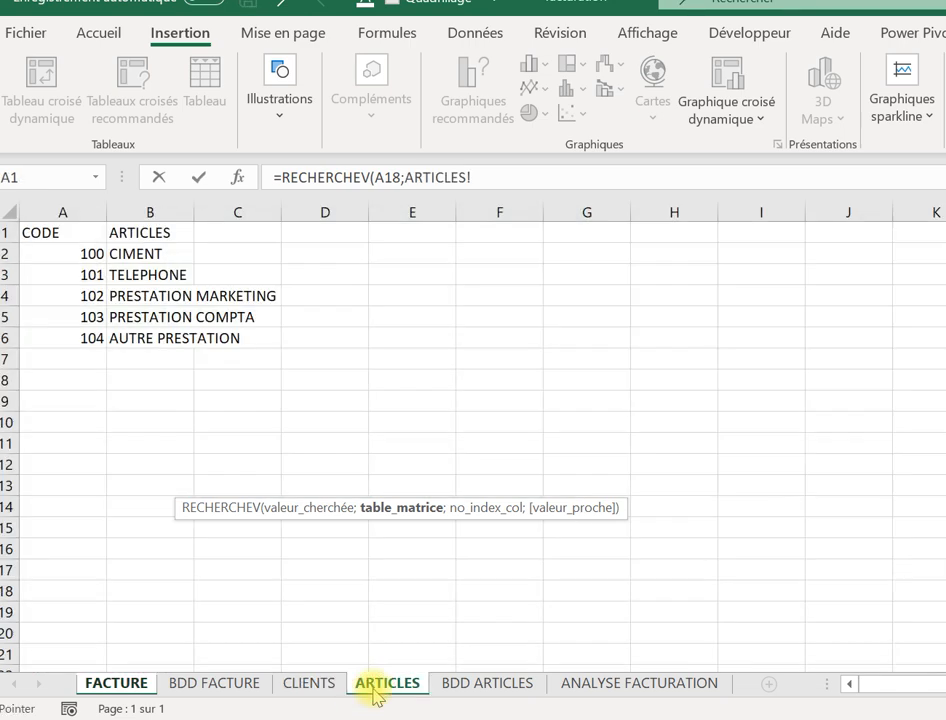
click(48, 213)
drag(48, 213, 124, 211)
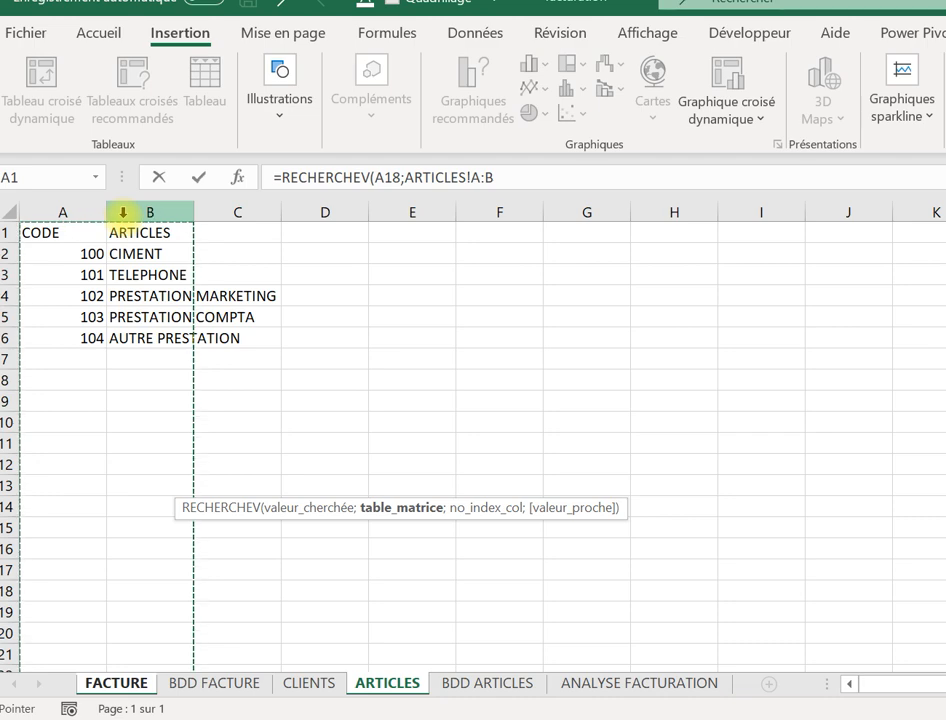
key(F4)
text(;)
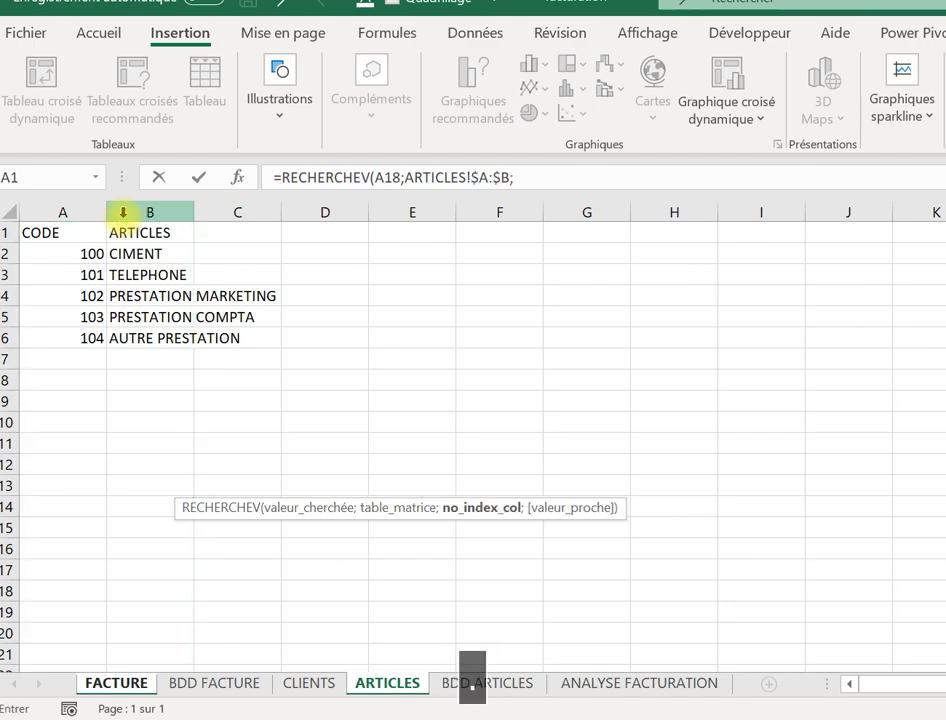
key(Caps_Lock)
text(2)
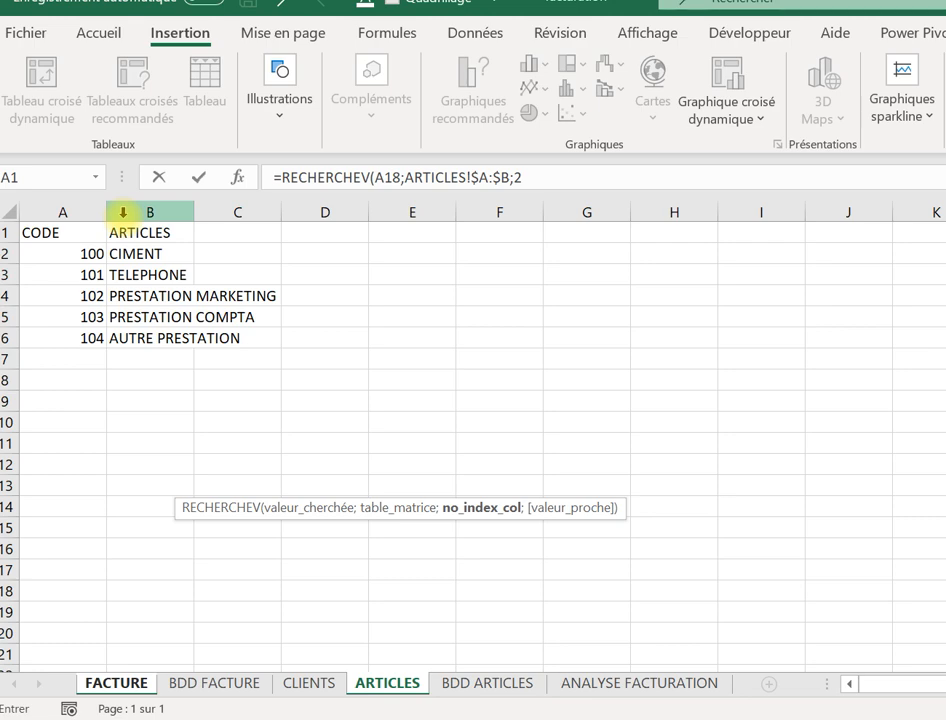
text(;)
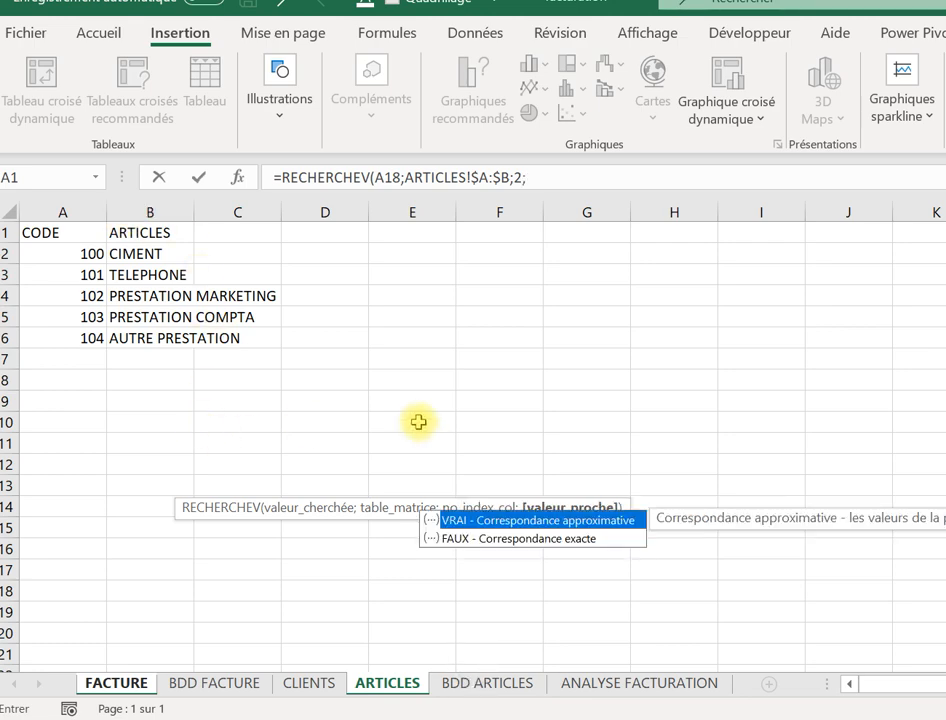
double_click(499, 541)
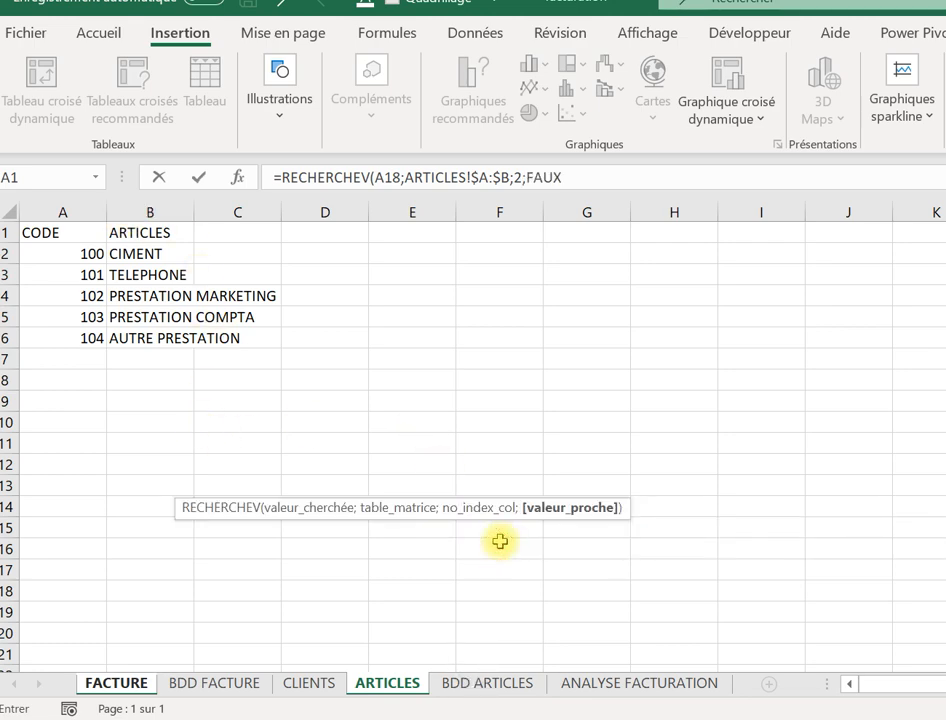
text())
key(Return)
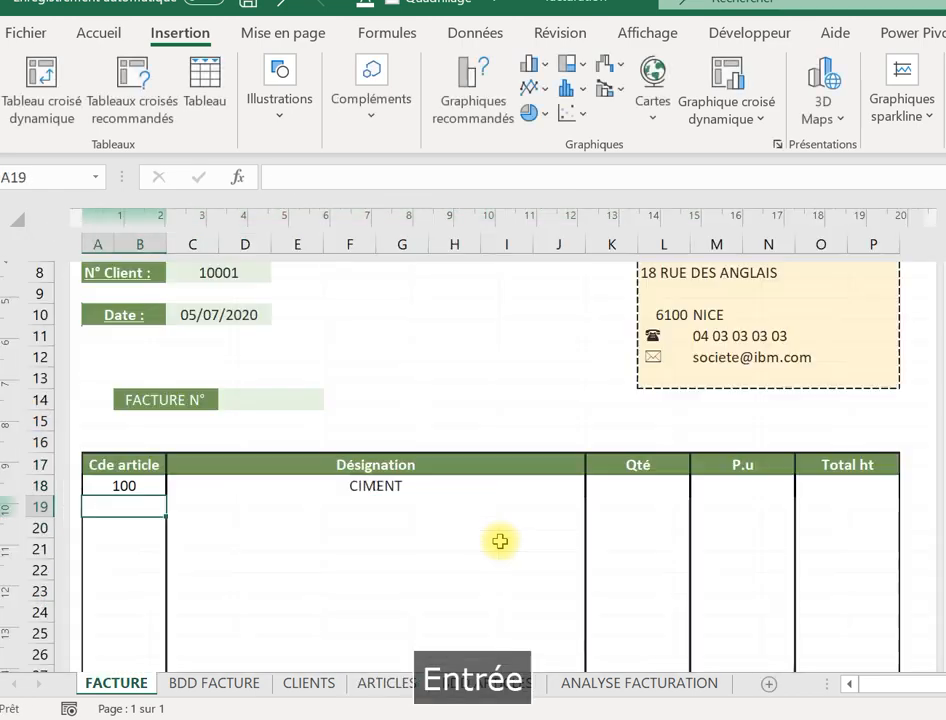
Change the code in A18 to 101 to check the lookup returns TELEPHONE.
click(354, 487)
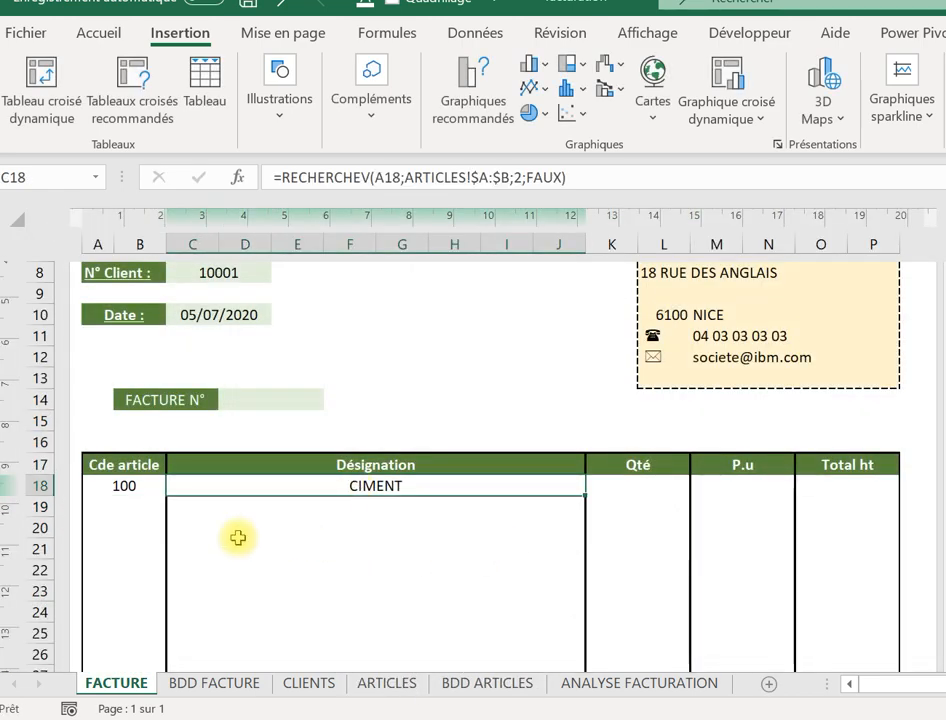
click(114, 486)
key(Caps_Lock)
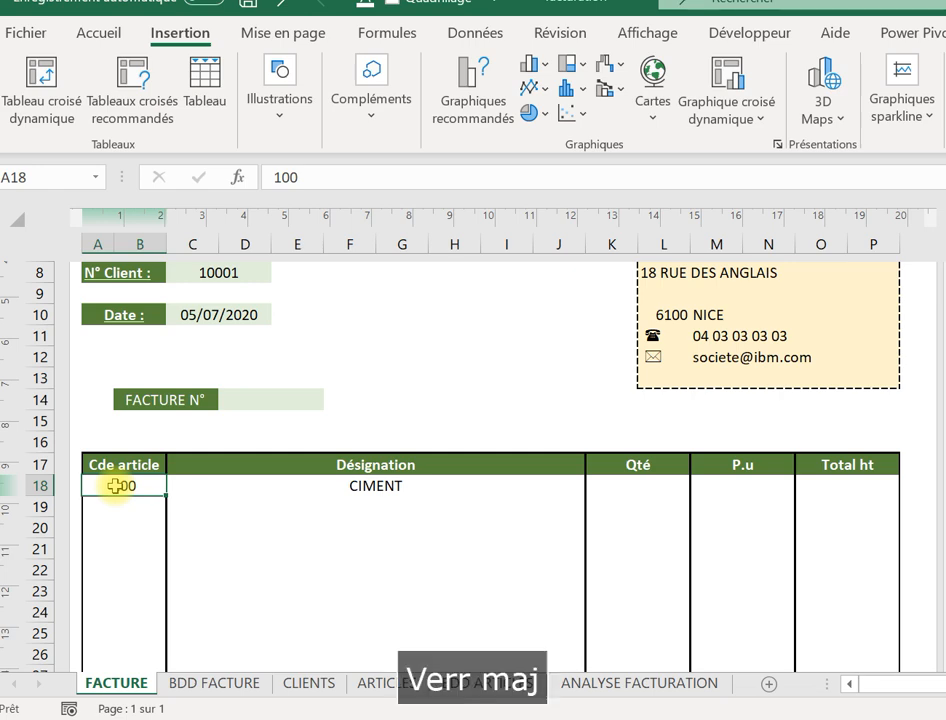
text(1)
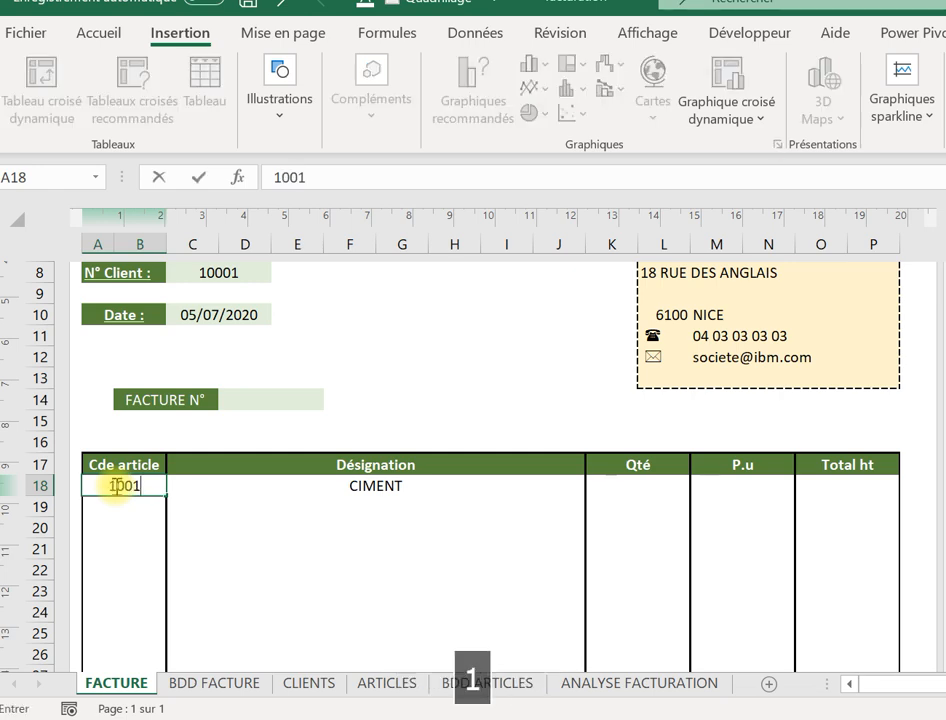
key(BackSpace)
text(1)
key(Tab)
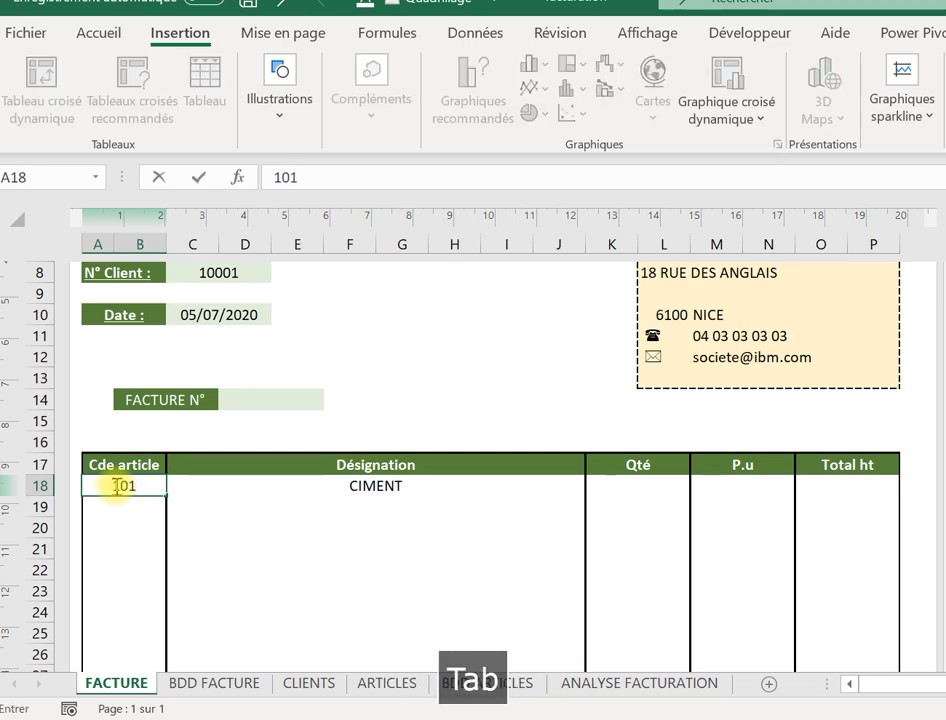
Clear A18's code so the Désignation lookup shows #N/A.
click(115, 486)
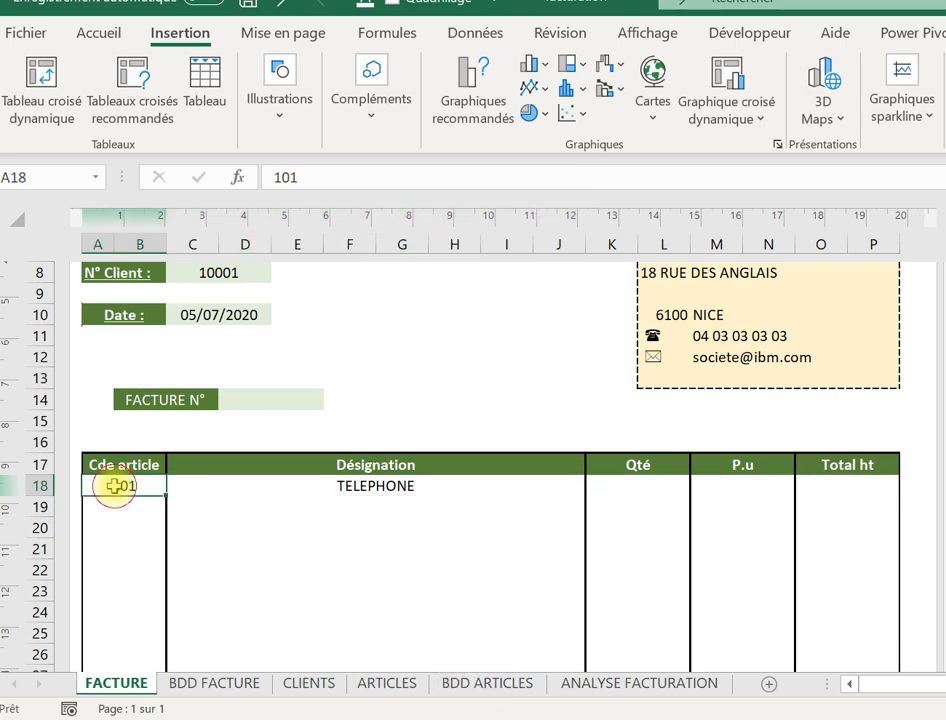
key(BackSpace)
key(Return)
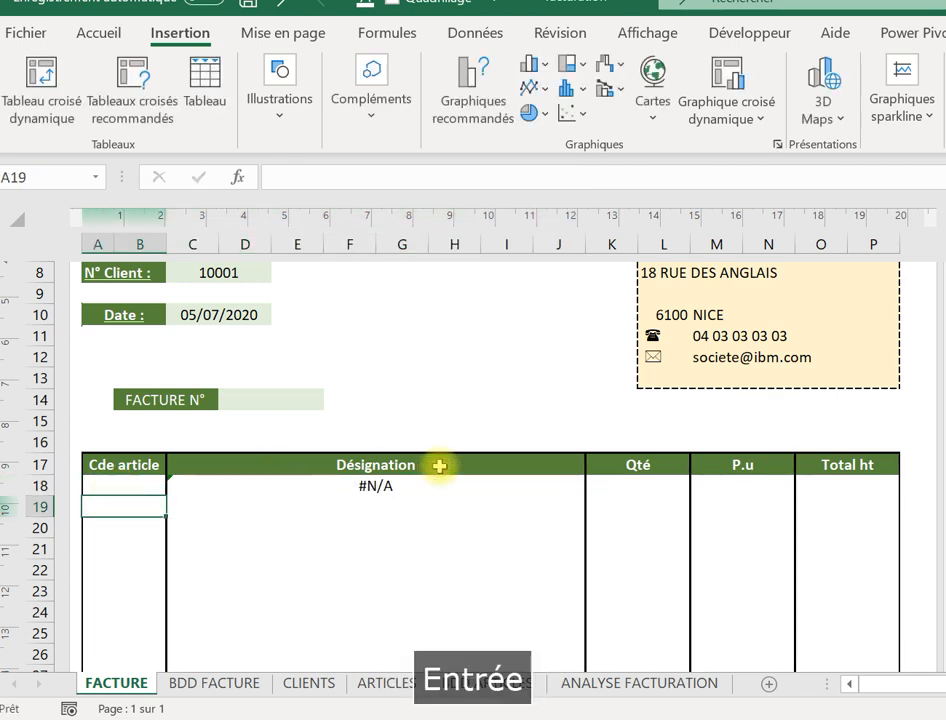
click(368, 487)
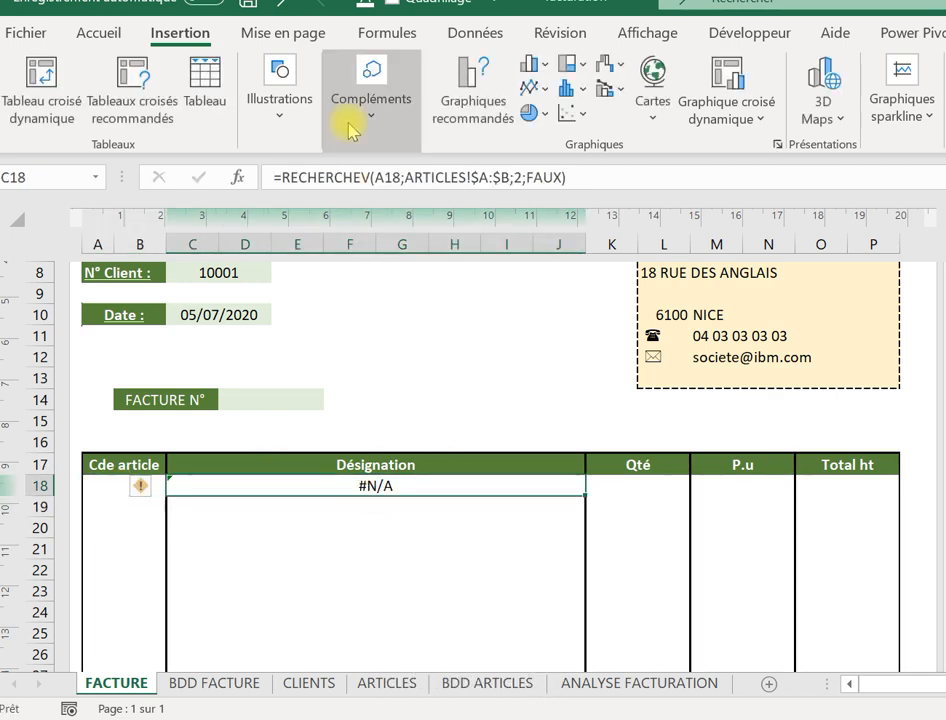
Wrap the C18 lookup in SIERREUR so a missing code shows blank instead of #N/A.
click(283, 170)
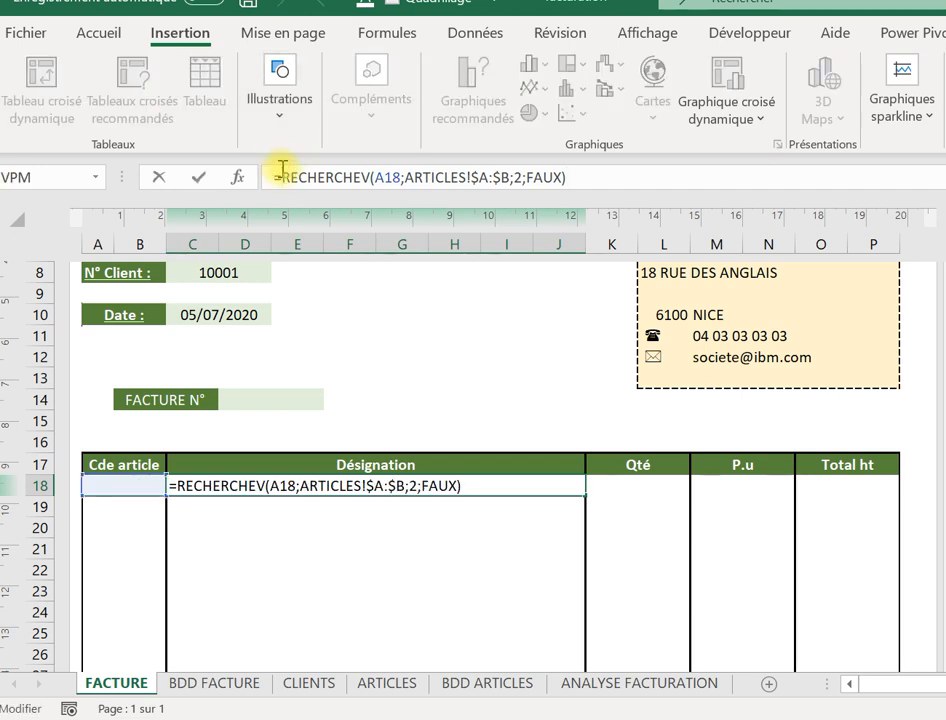
text(SIE)
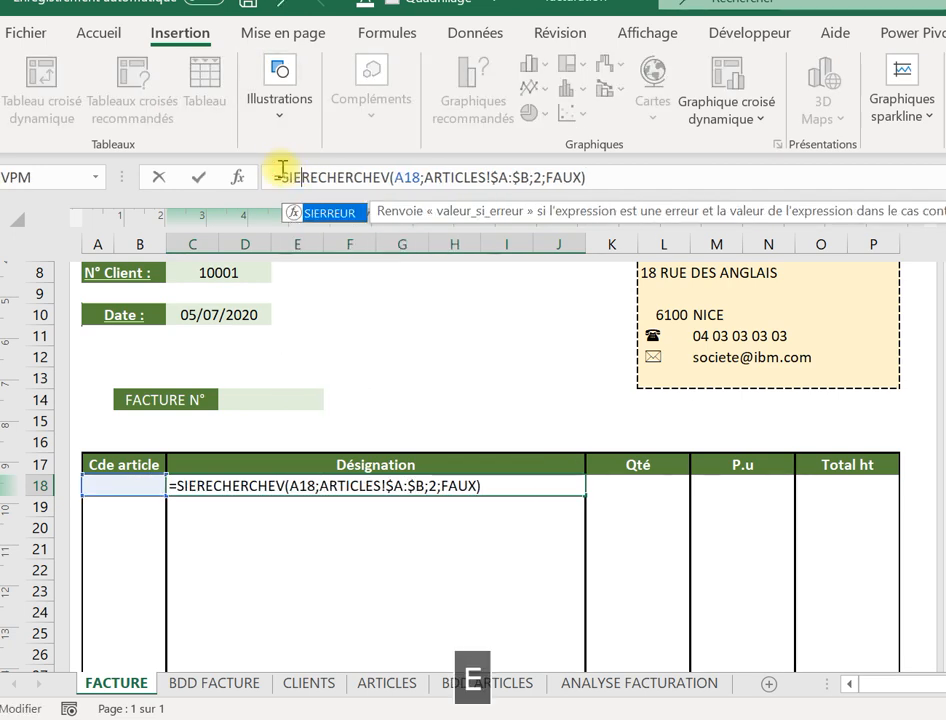
double_click(318, 214)
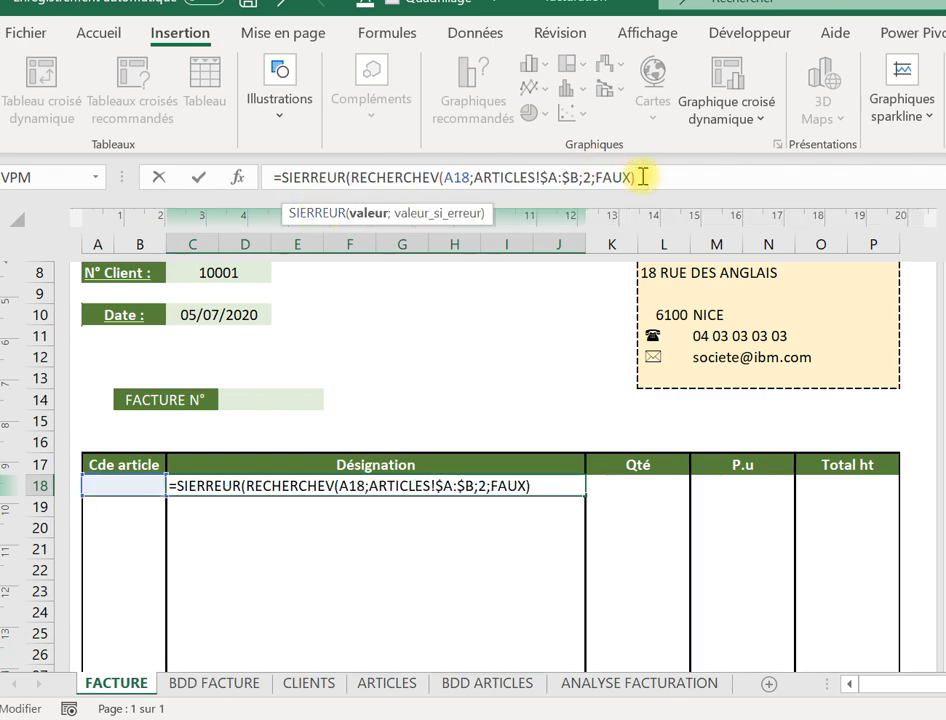
text(.)
key(BackSpace)
key(Caps_Lock)
text(;)
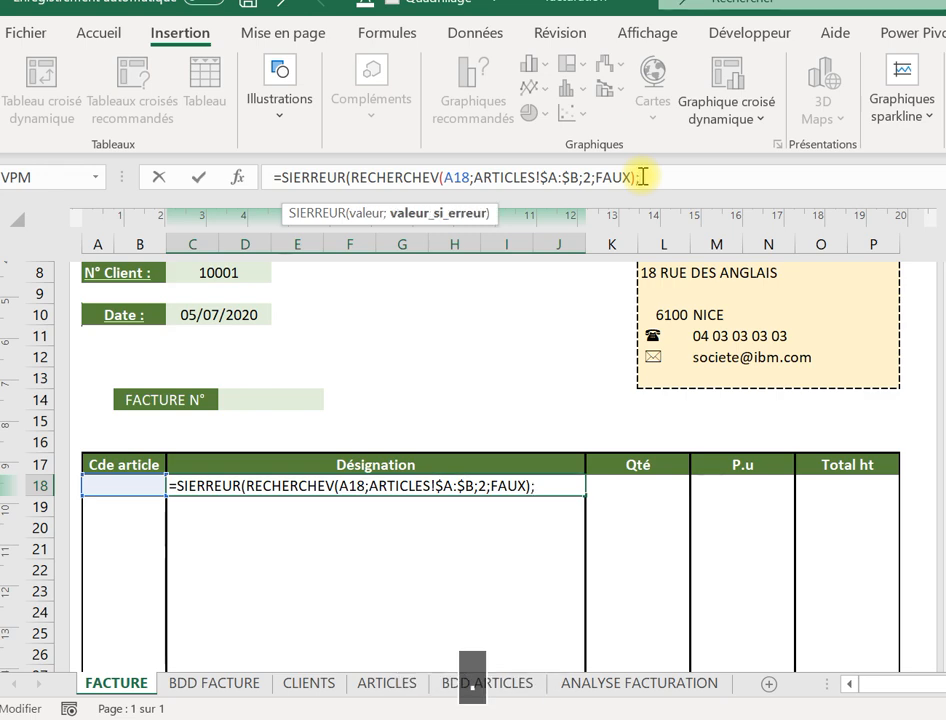
text(3)
text())
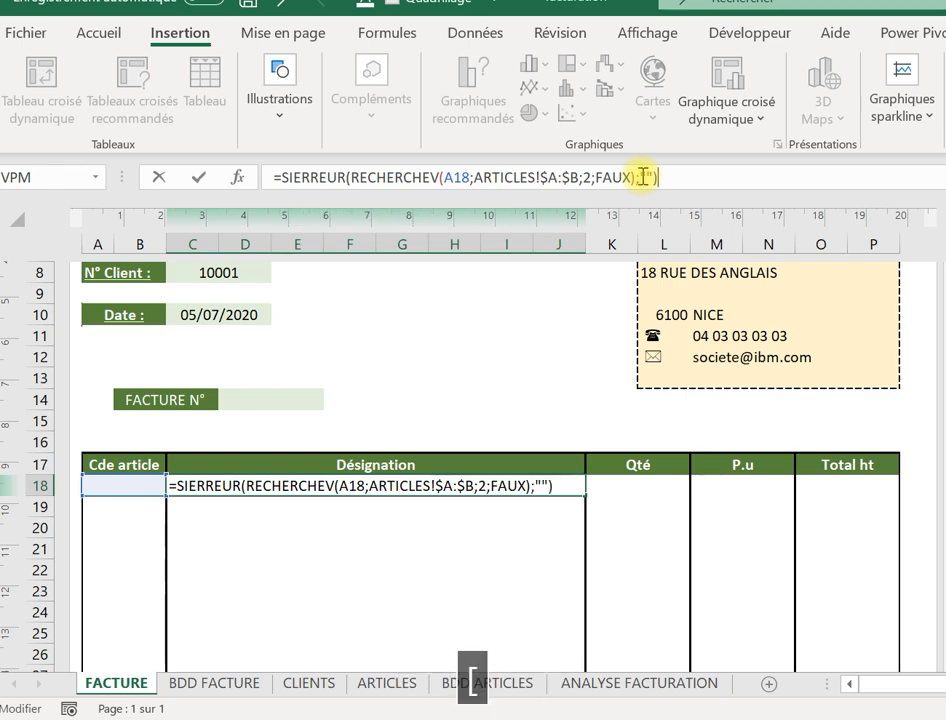
key(Return)
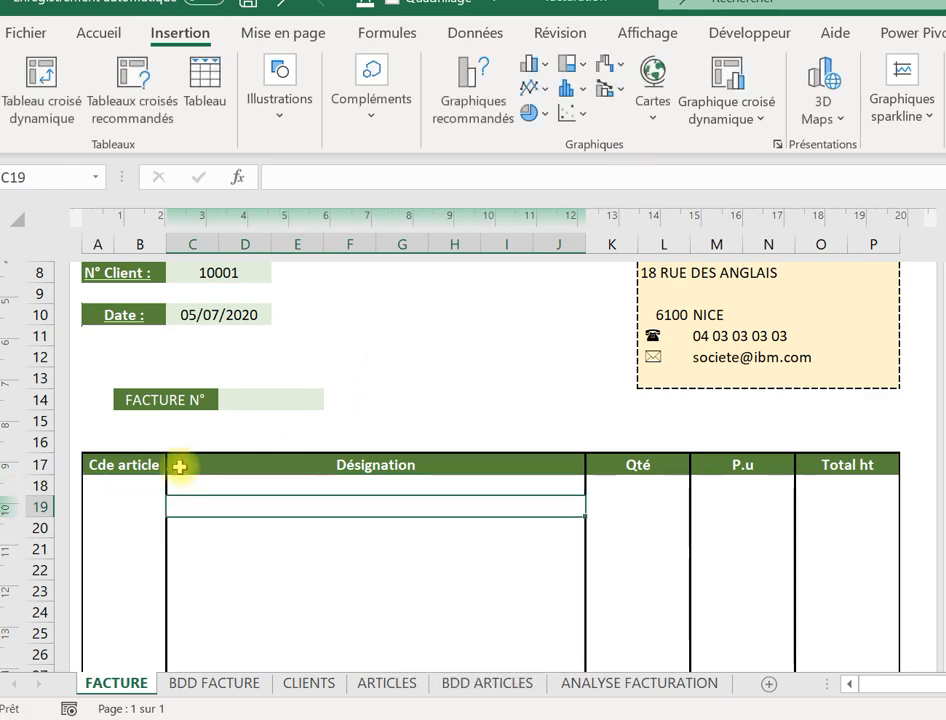
Fill the Désignation lookup formula down the invoice rows to row 41.
click(352, 484)
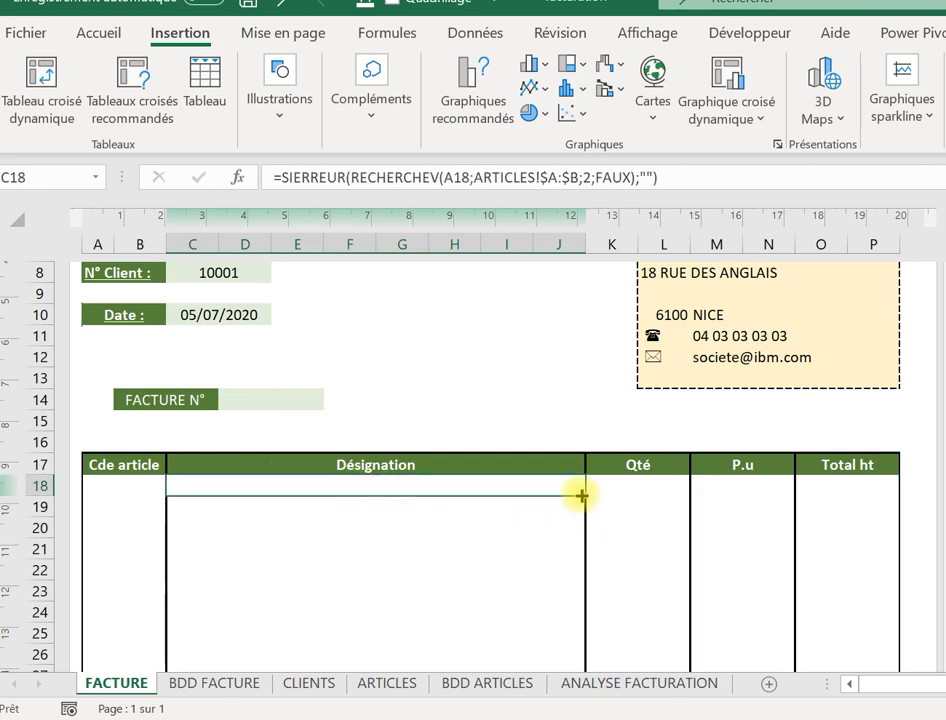
drag(581, 494, 541, 522)
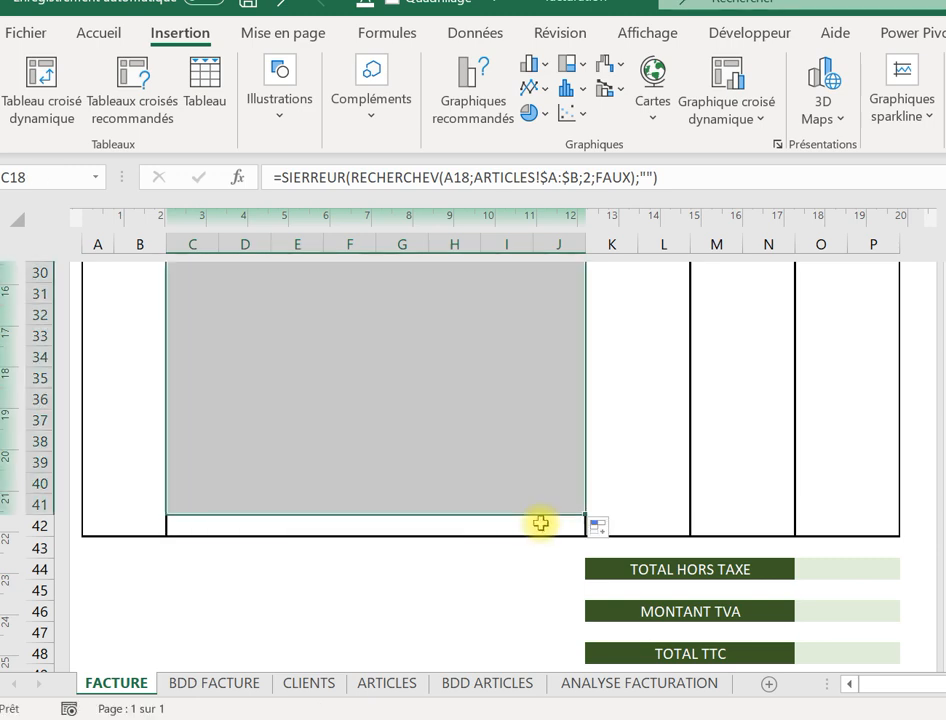
click(481, 446)
key(Up)
key(Up)
key(Up)
key(Up)
key(Up)
key(Up)
key(Up)
key(Up)
key(Up)
key(Up)
key(Up)
key(Up)
key(Up)
key(Up)
key(Up)
key(Up)
key(Up)
key(Up)
key(Up)
key(Up)
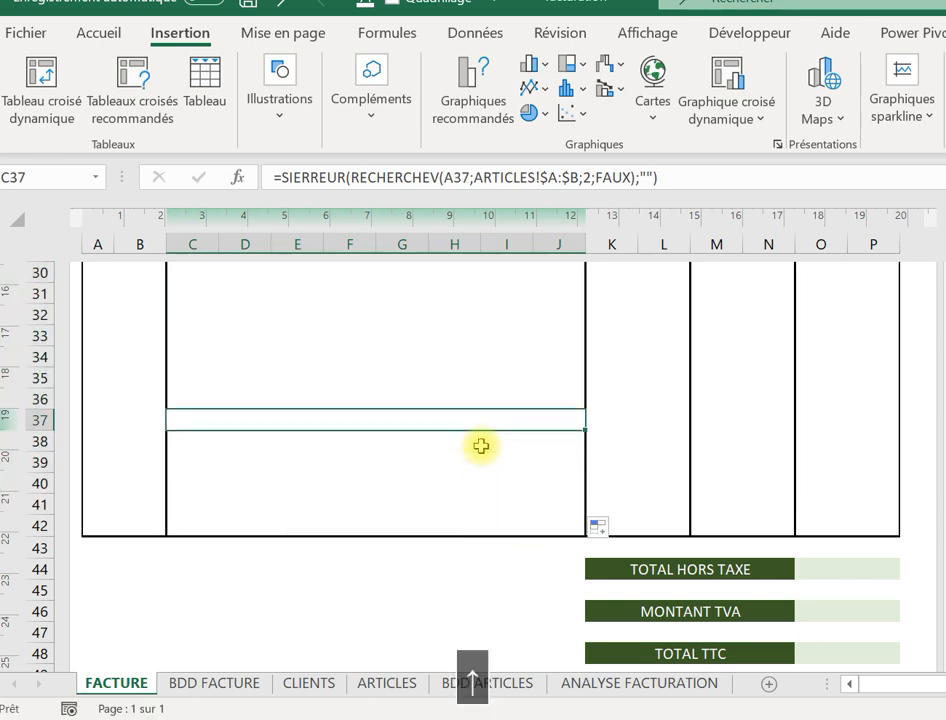
Enter =K18*M18 in O18 to compute the first line's Total ht.
key(Up)
key(Up)
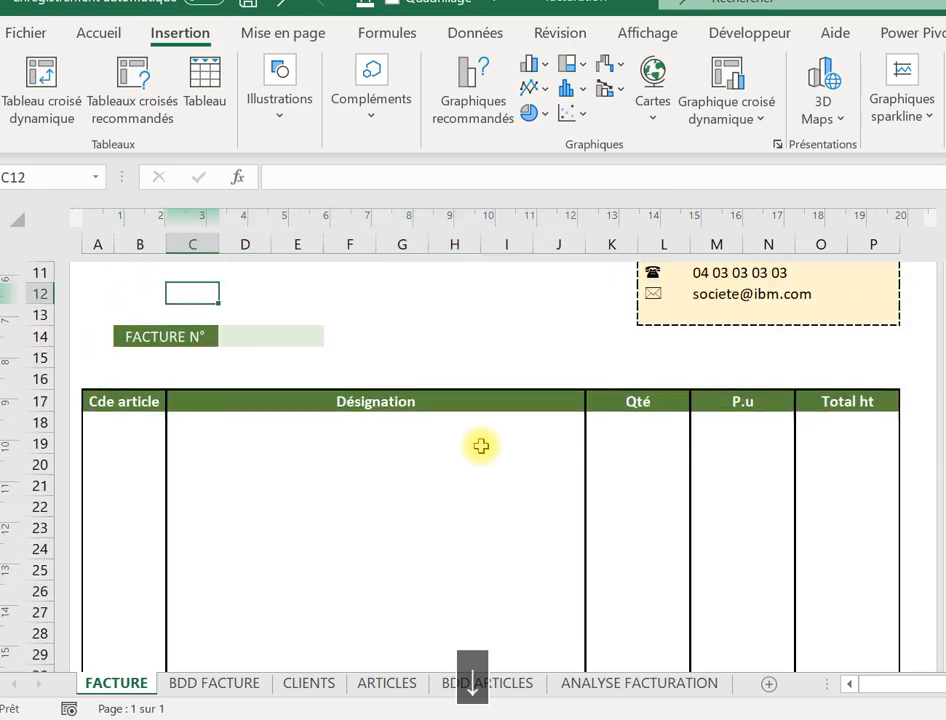
key(Down)
key(Down)
key(Down)
key(Down)
key(Down)
key(Down)
key(Right)
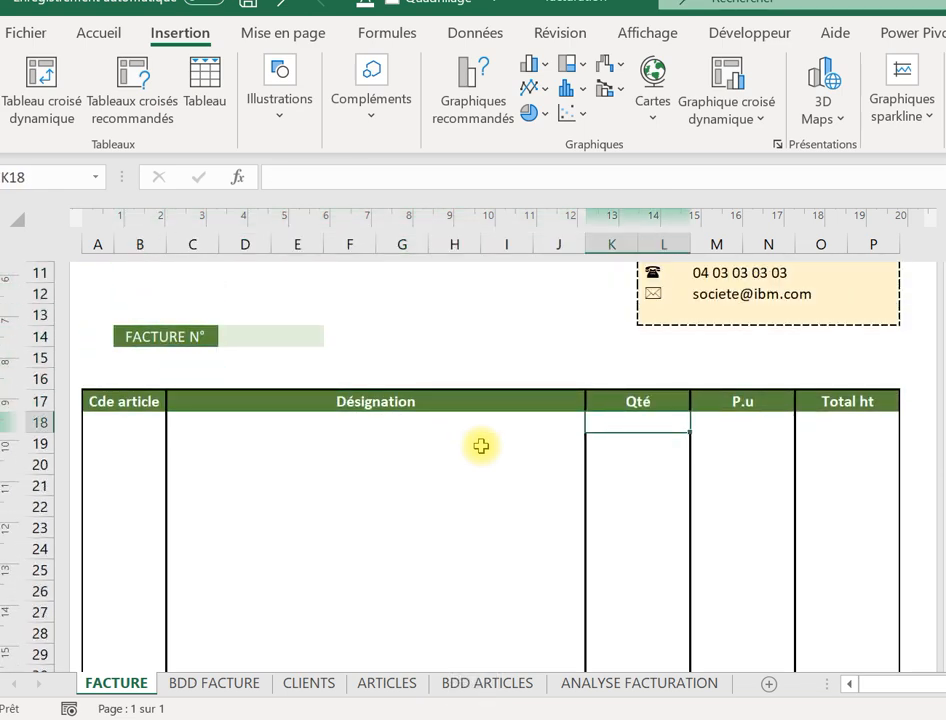
key(Right)
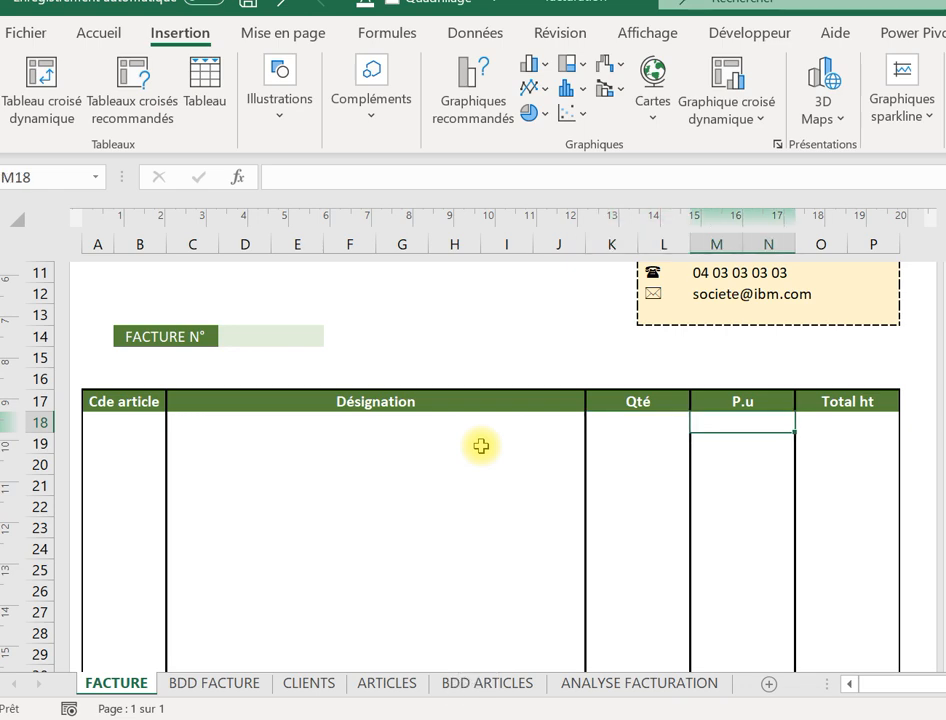
key(Right)
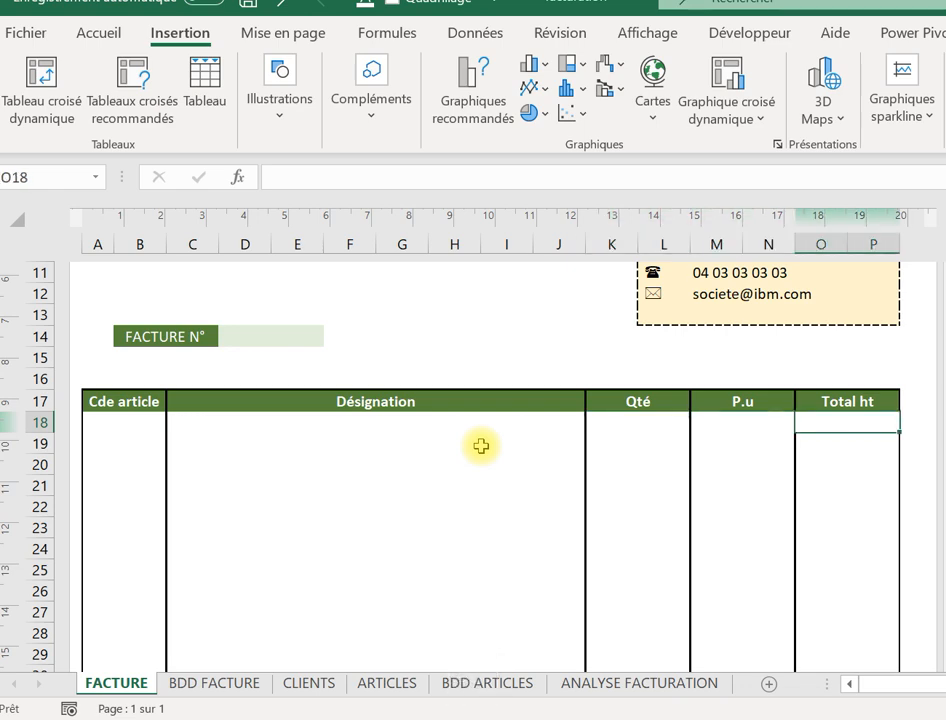
text(=)
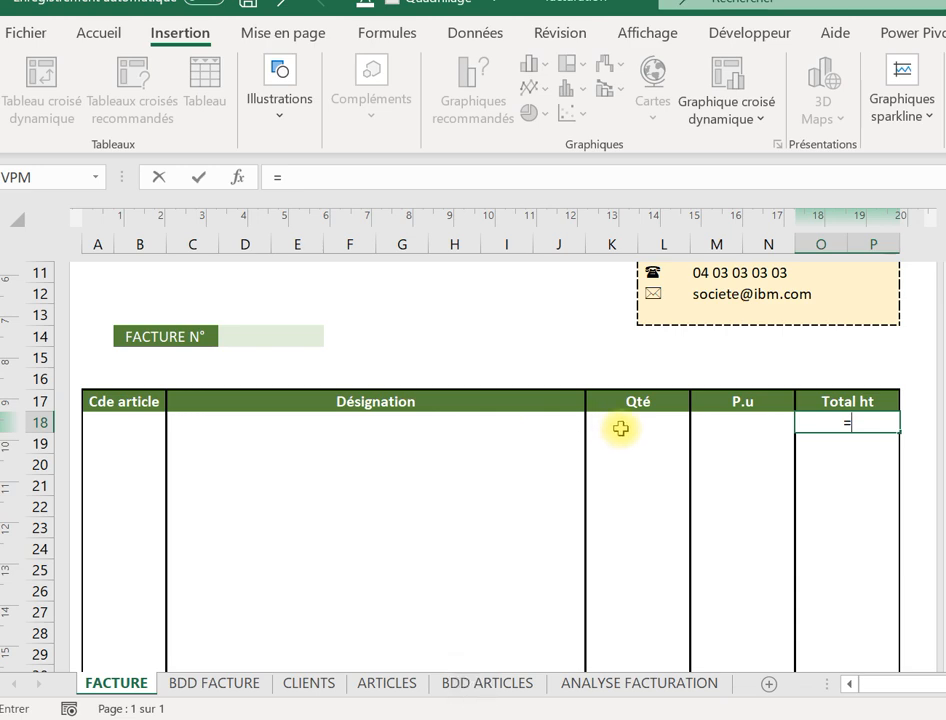
click(620, 428)
text(*)
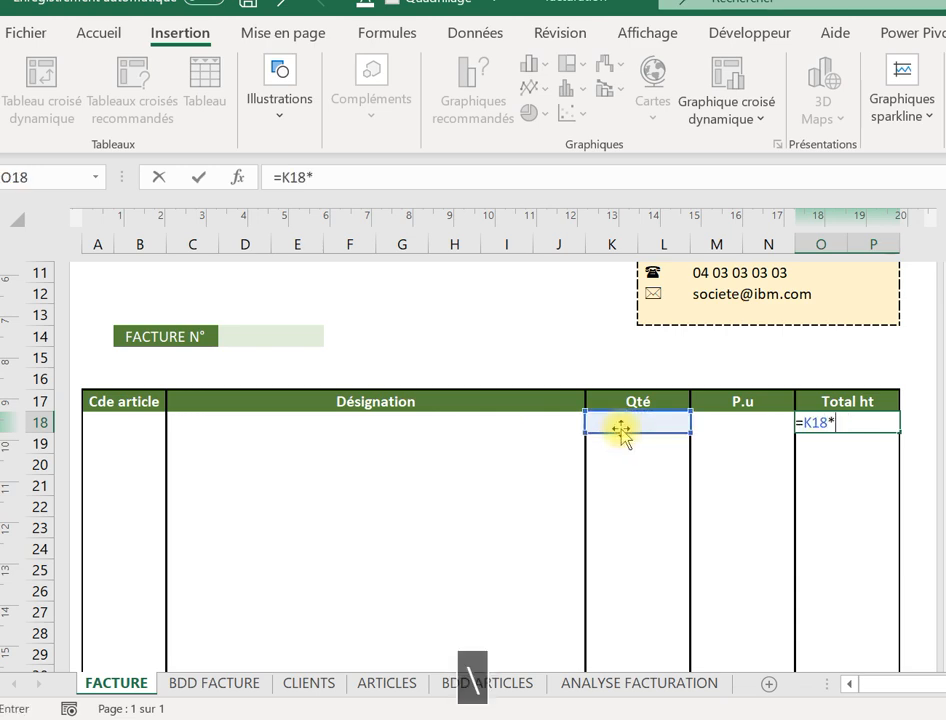
click(723, 419)
key(Return)
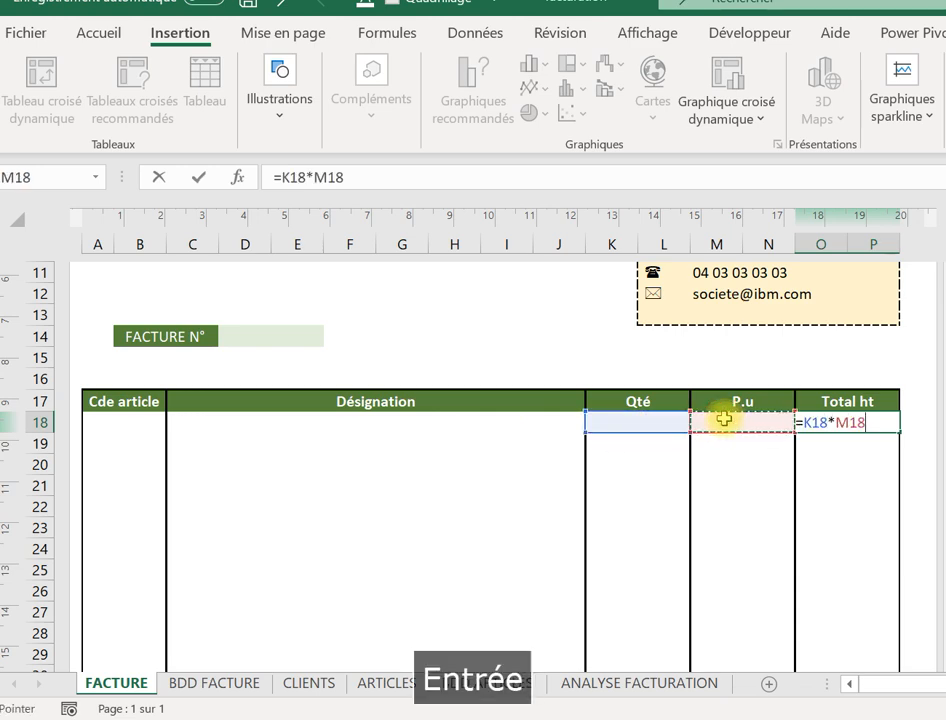
click(864, 420)
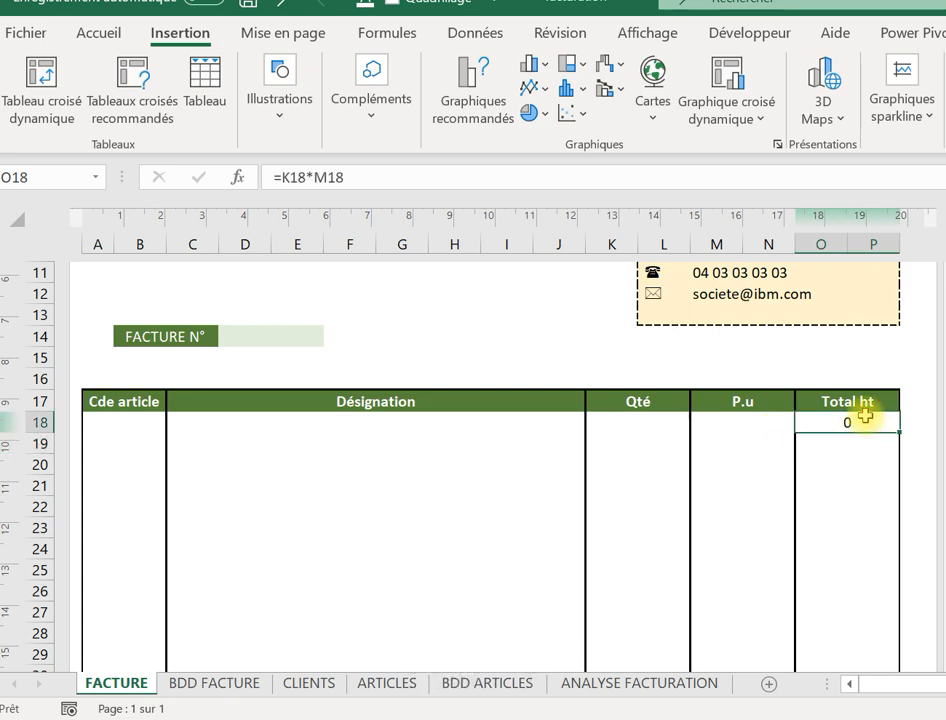
Apply the Monétaire format to O18 so it shows 0,00 €.
right_click(865, 422)
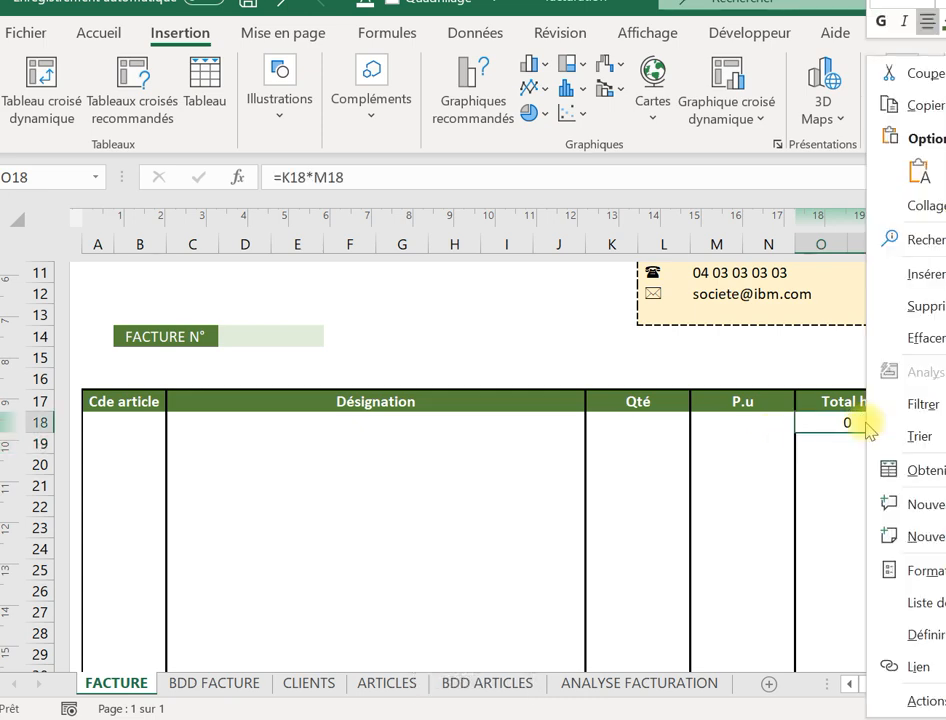
click(925, 568)
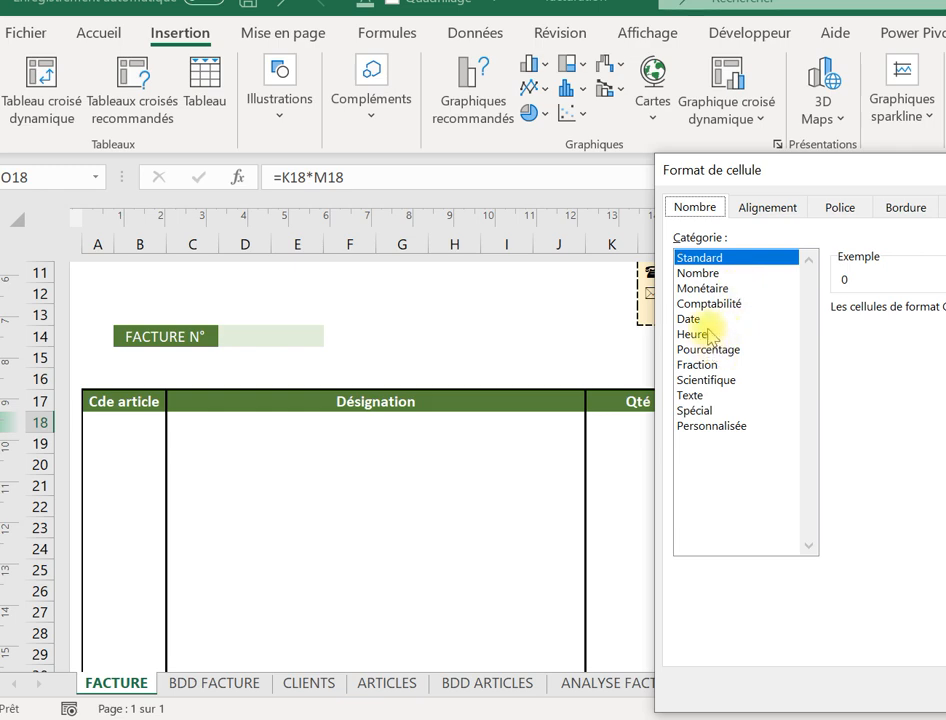
click(712, 290)
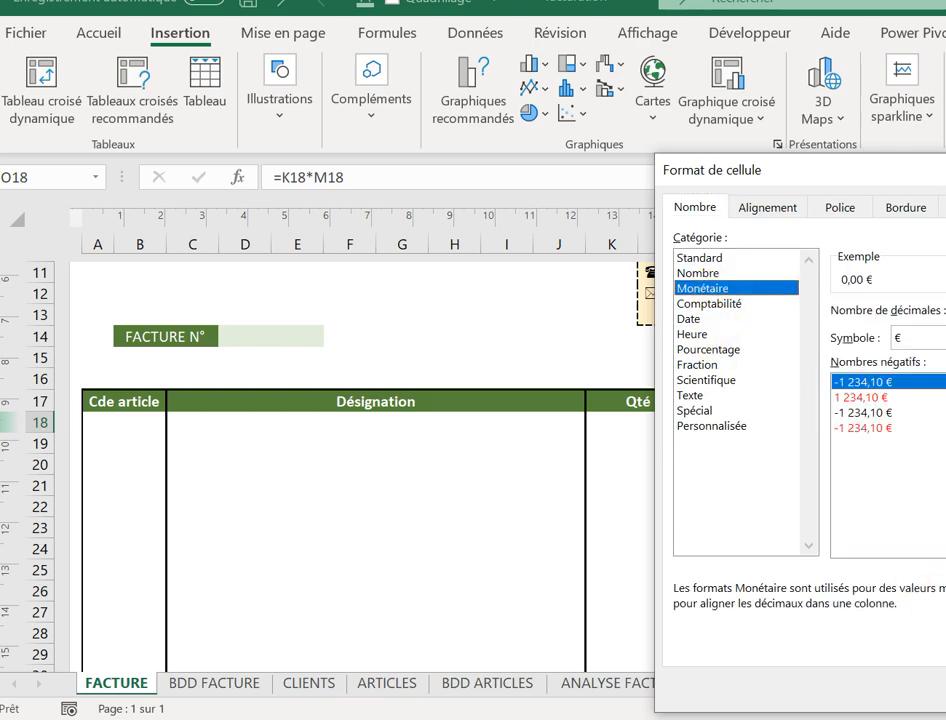
key(Return)
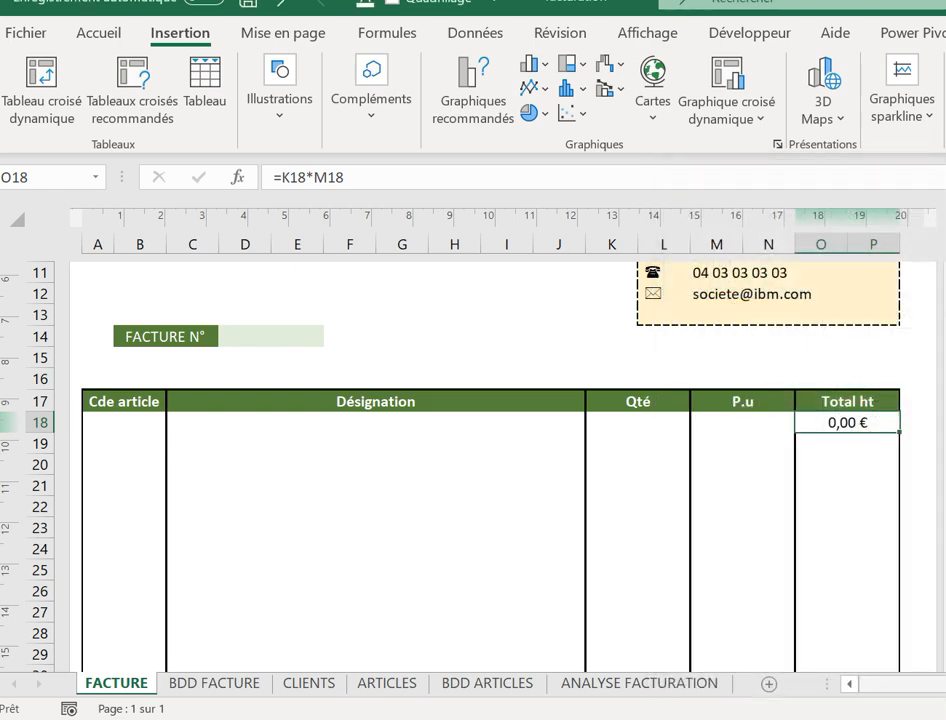
click(790, 481)
click(869, 420)
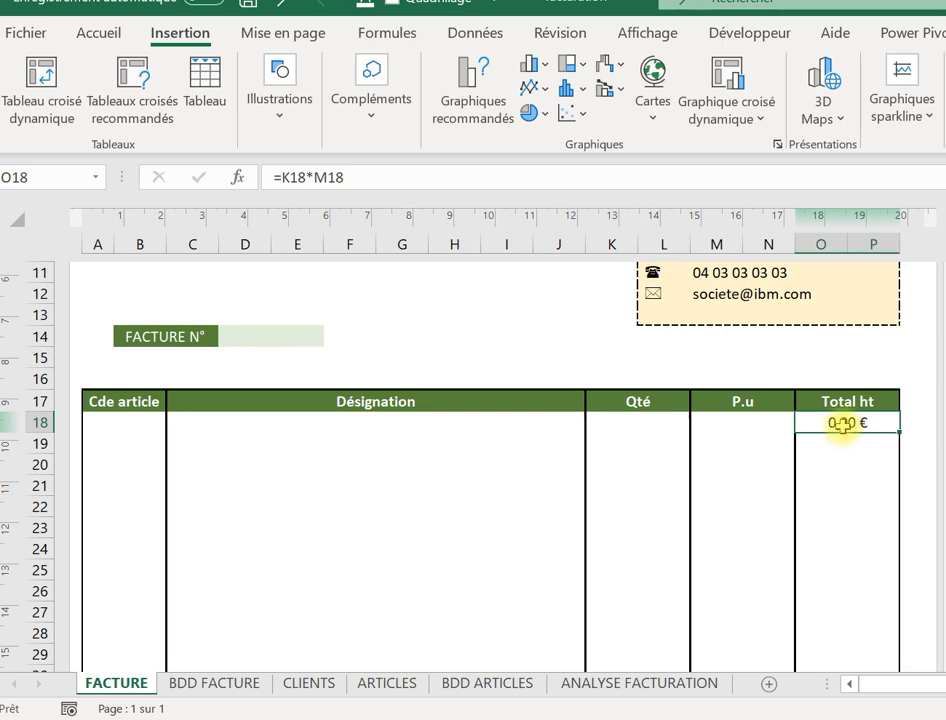
Change O18 to =SI(K18*M18=0;"";K18*M18) and fill it down the Total ht column.
click(283, 177)
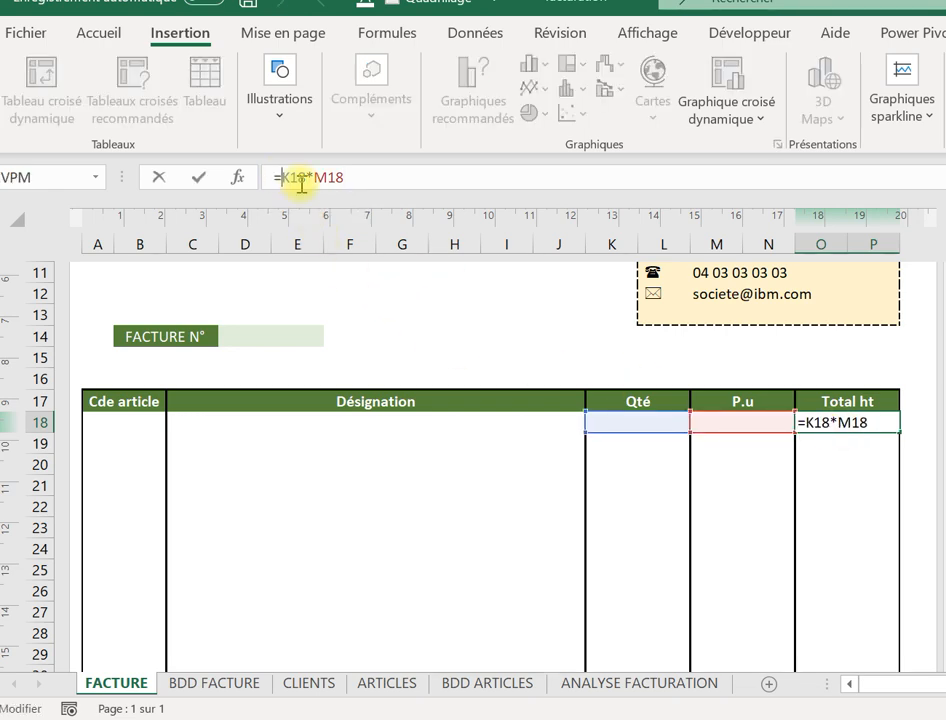
text(si)
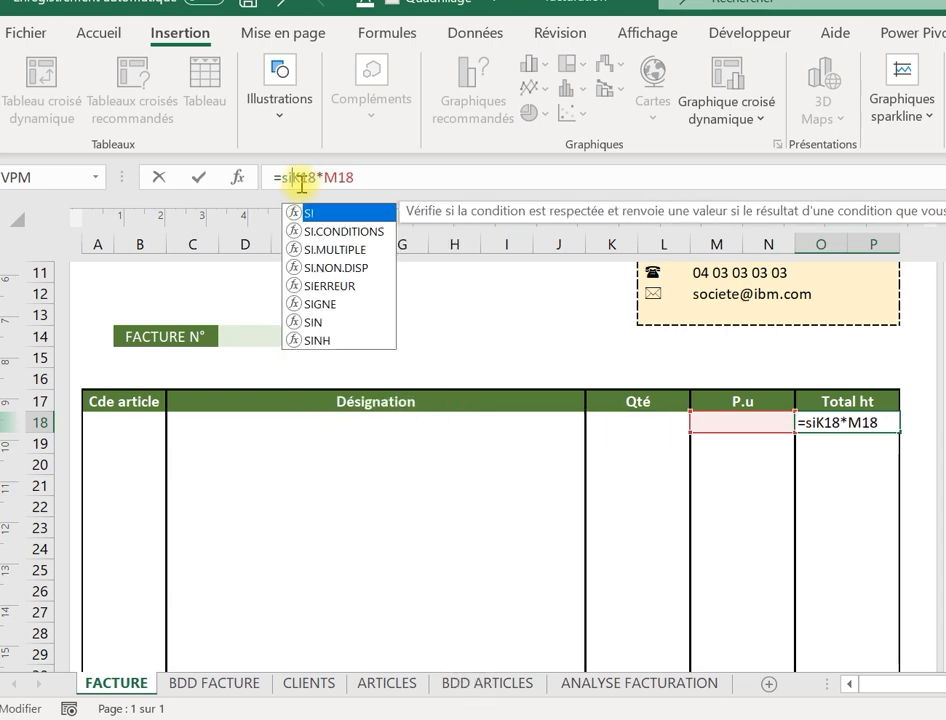
text(()
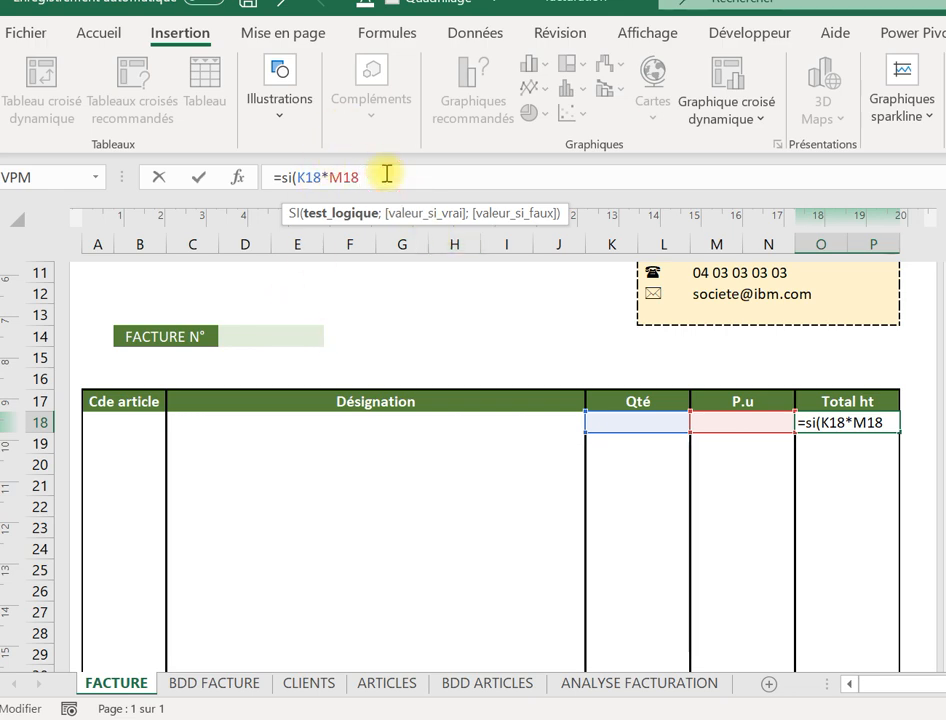
text(=0)
key(Caps_Lock)
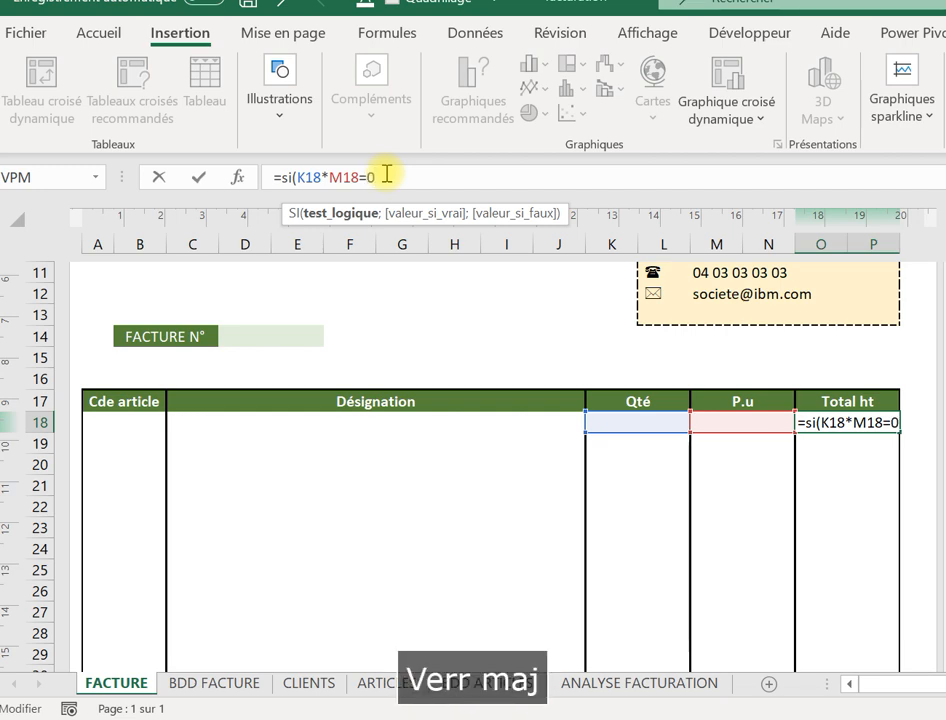
text(;"")
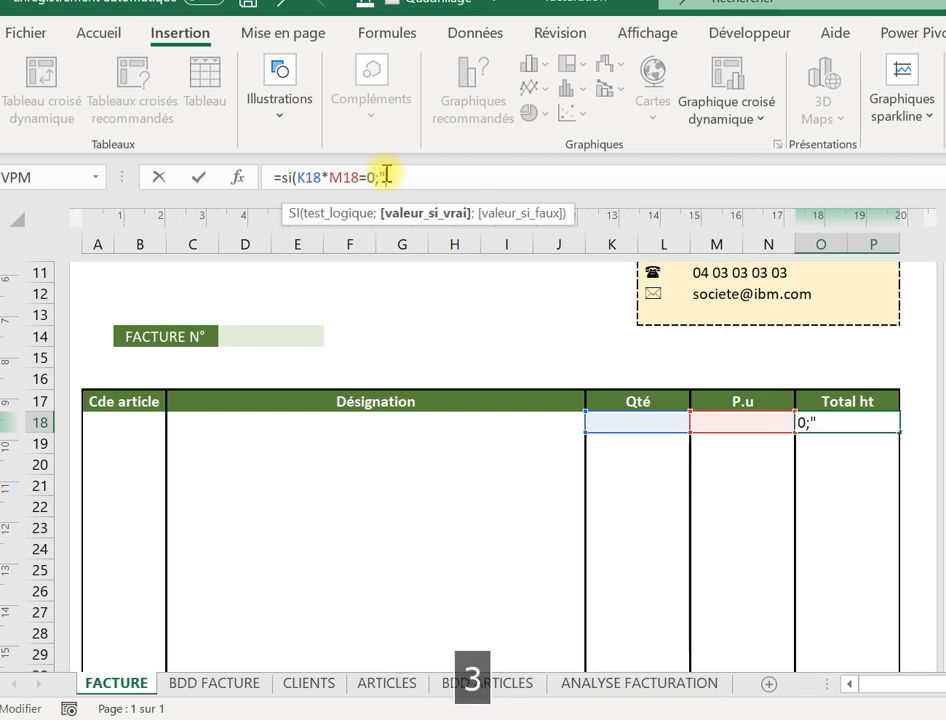
text(;)
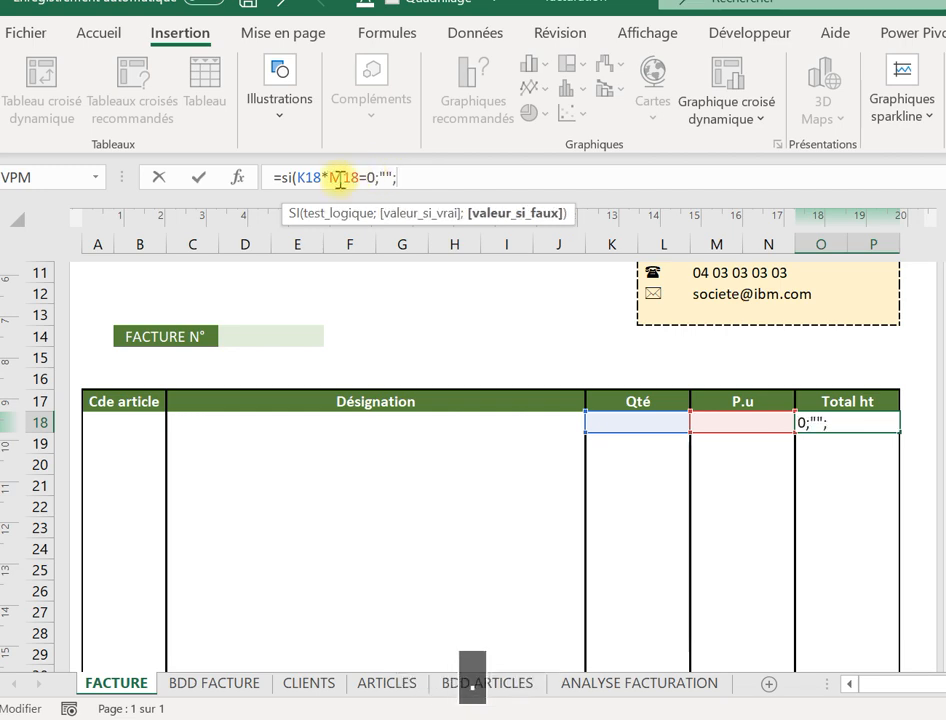
drag(297, 178, 362, 176)
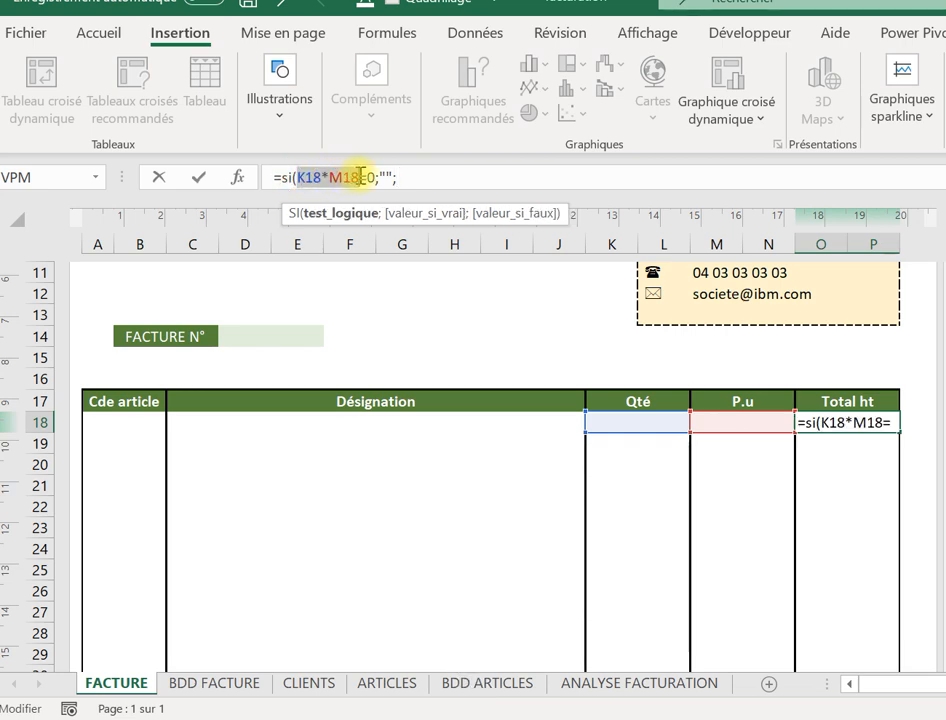
key(ctrl+c)
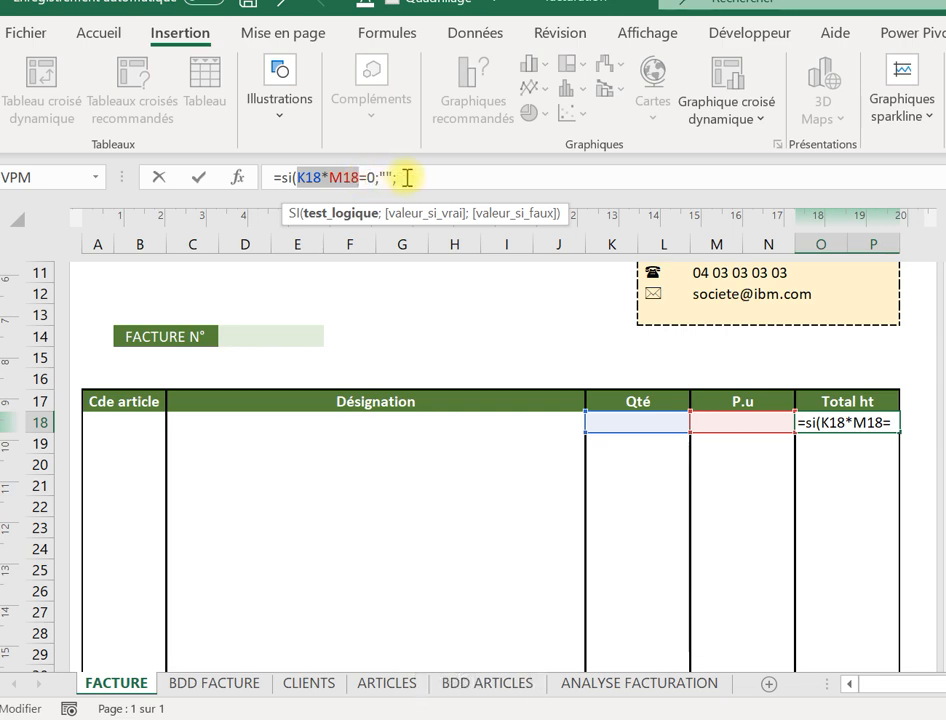
click(407, 177)
key(ctrl+v)
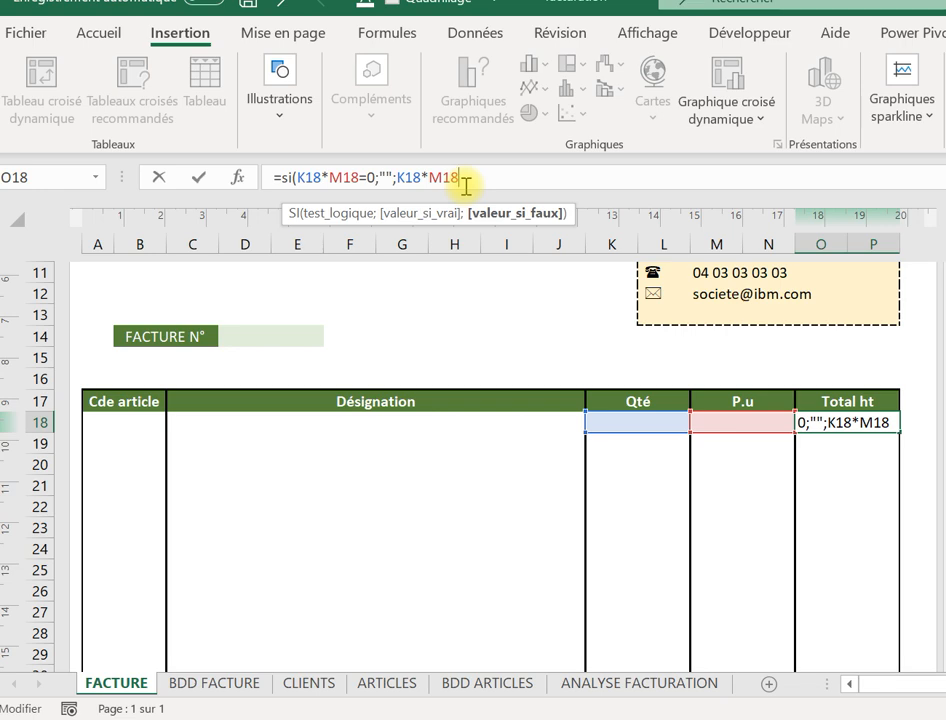
text())
key(Return)
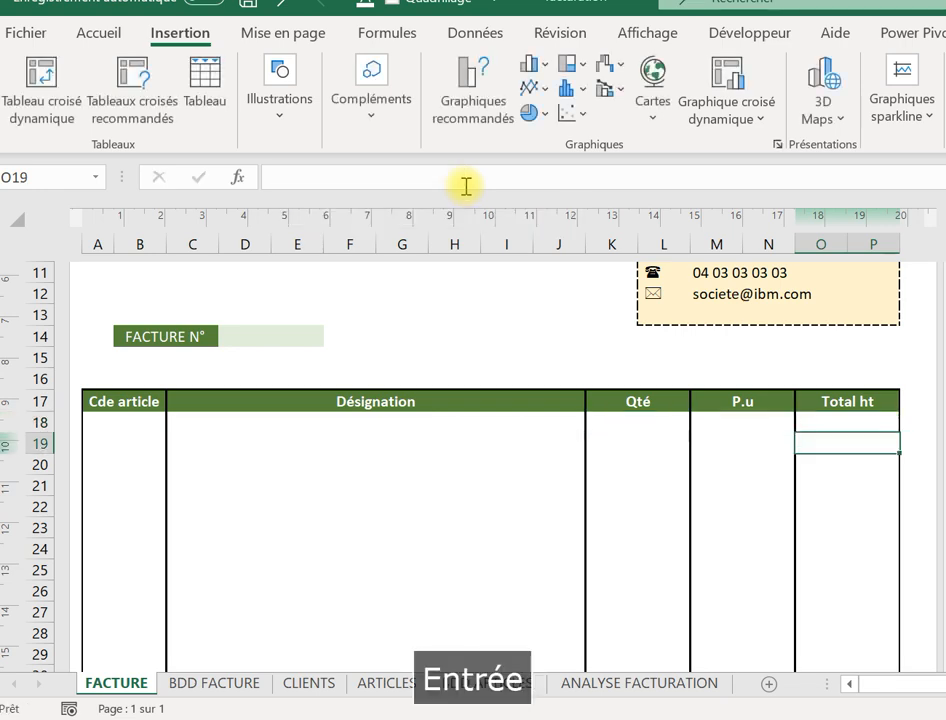
click(843, 424)
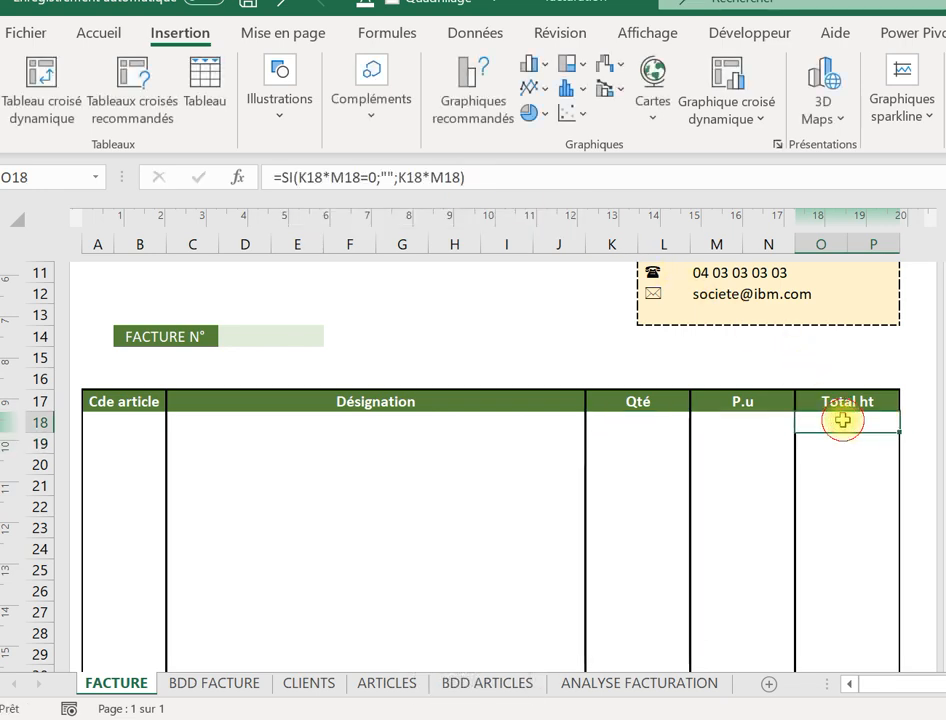
drag(897, 434, 874, 648)
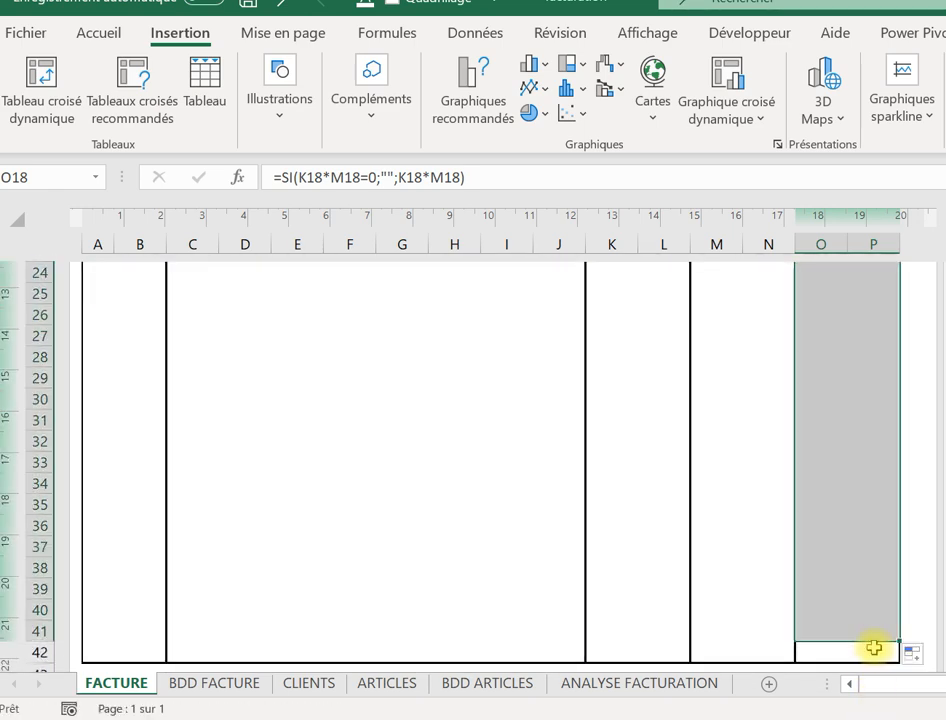
Enter article code 100 in A18 so Désignation shows CIMENT.
click(431, 342)
key(Up)
key(Up)
key(Up)
key(Up)
key(Up)
key(Up)
key(Up)
key(Up)
key(Up)
key(Up)
key(Up)
key(Up)
key(Up)
key(Up)
key(Up)
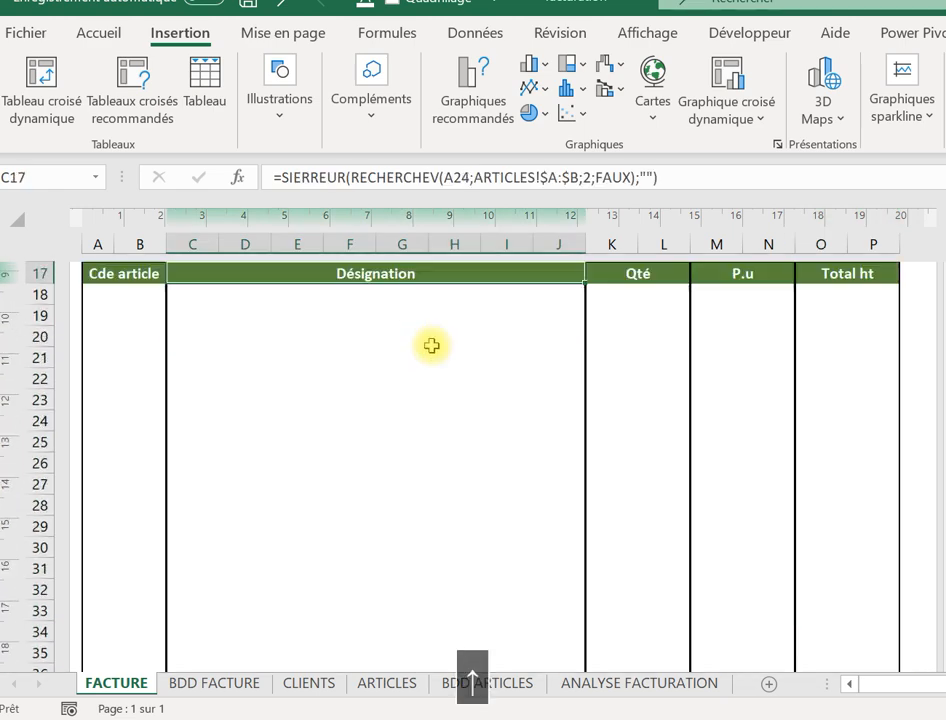
key(Left)
key(Left)
key(Down)
key(Down)
key(Down)
key(Down)
key(Down)
key(Down)
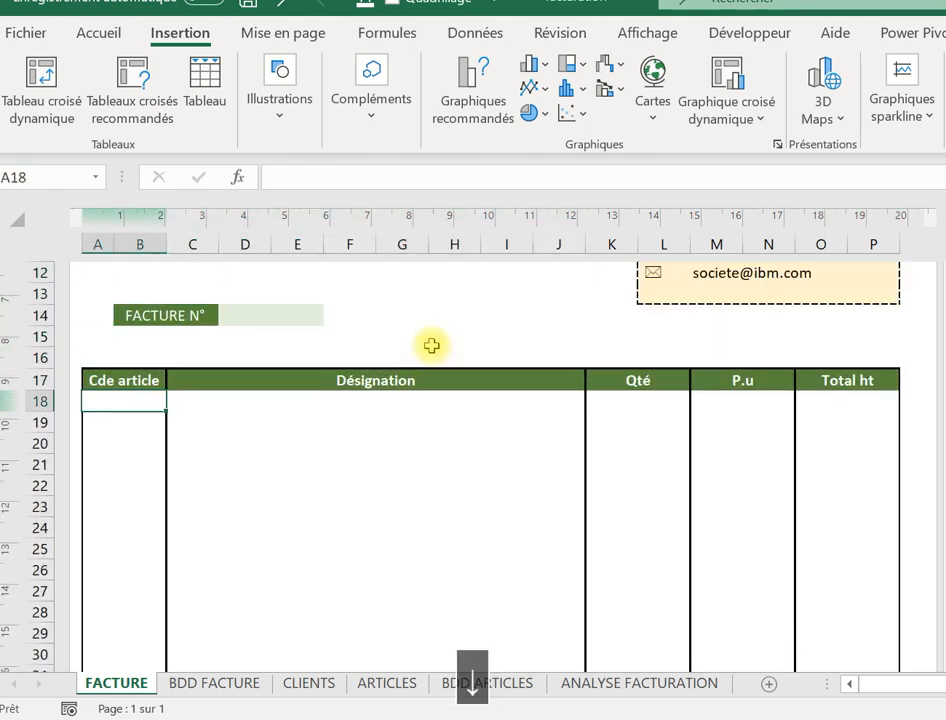
text(&)
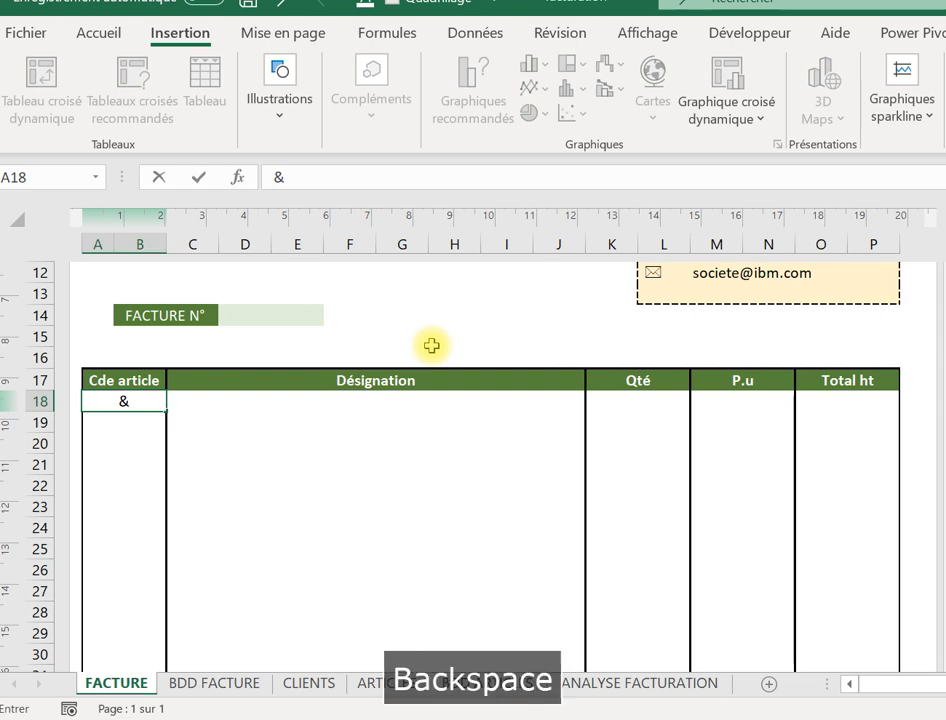
key(Caps_Lock)
text(100)
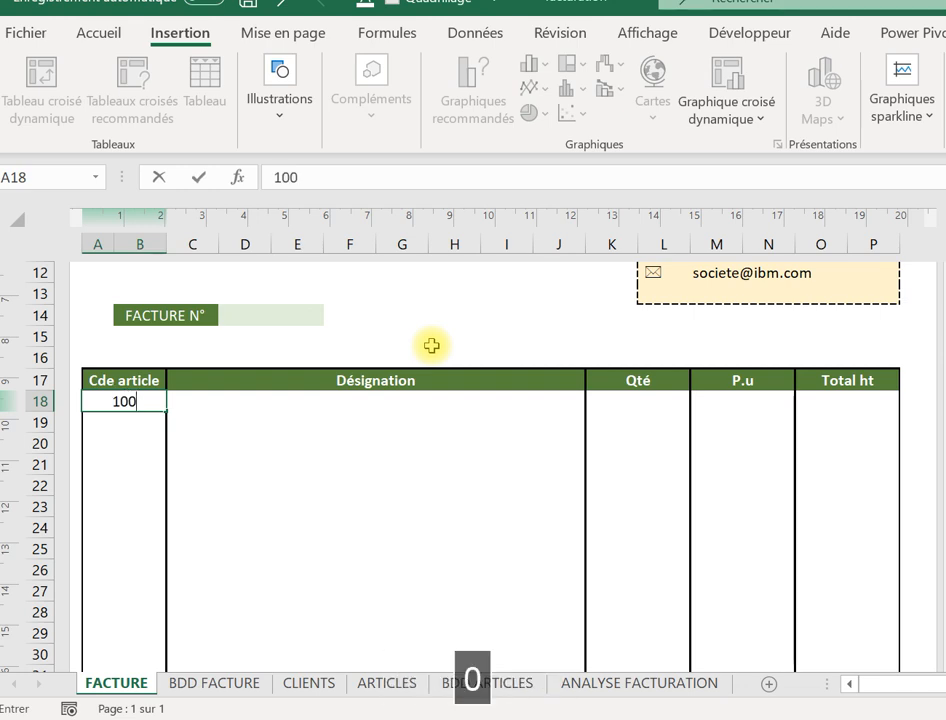
key(Return)
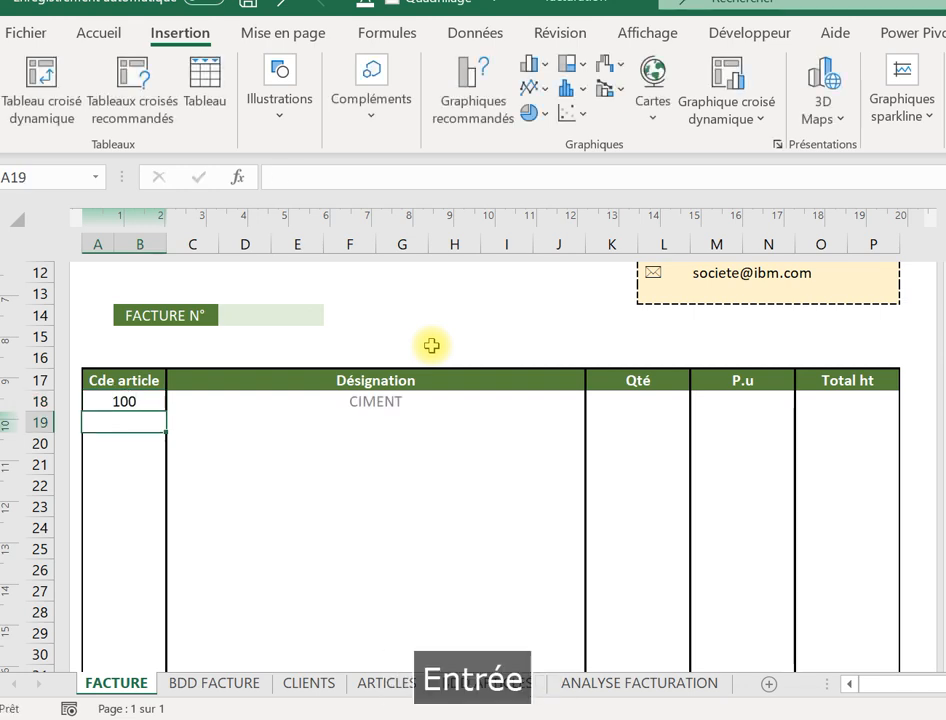
Enter codes 101, 103 and 104 below for TELEPHONE, PRESTATION COMPTA and AUTRE PRESTATION.
text(100)
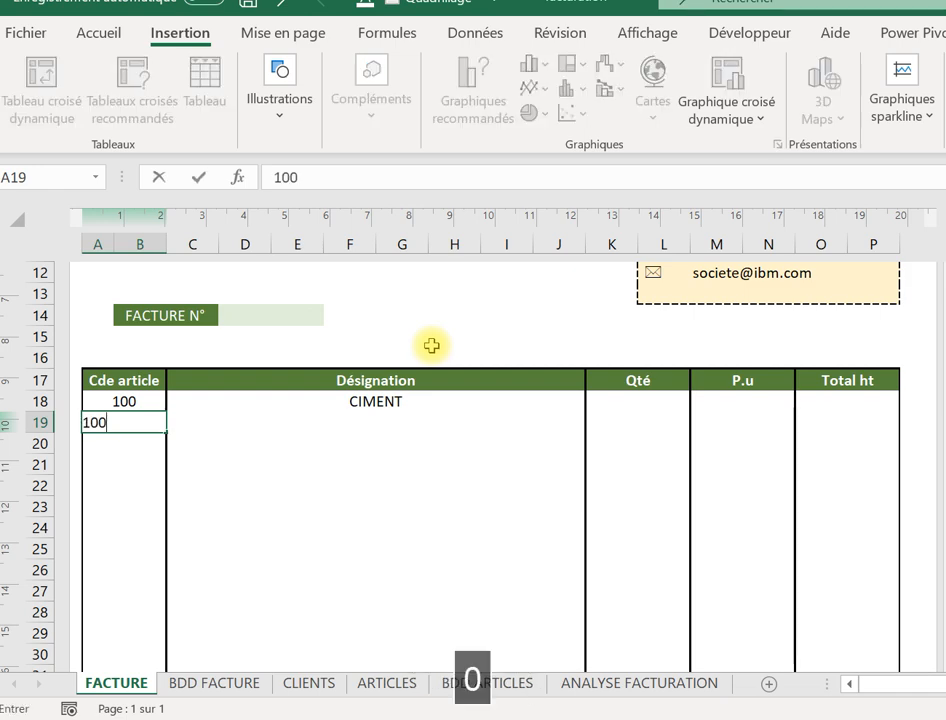
key(BackSpace)
text(1)
key(Return)
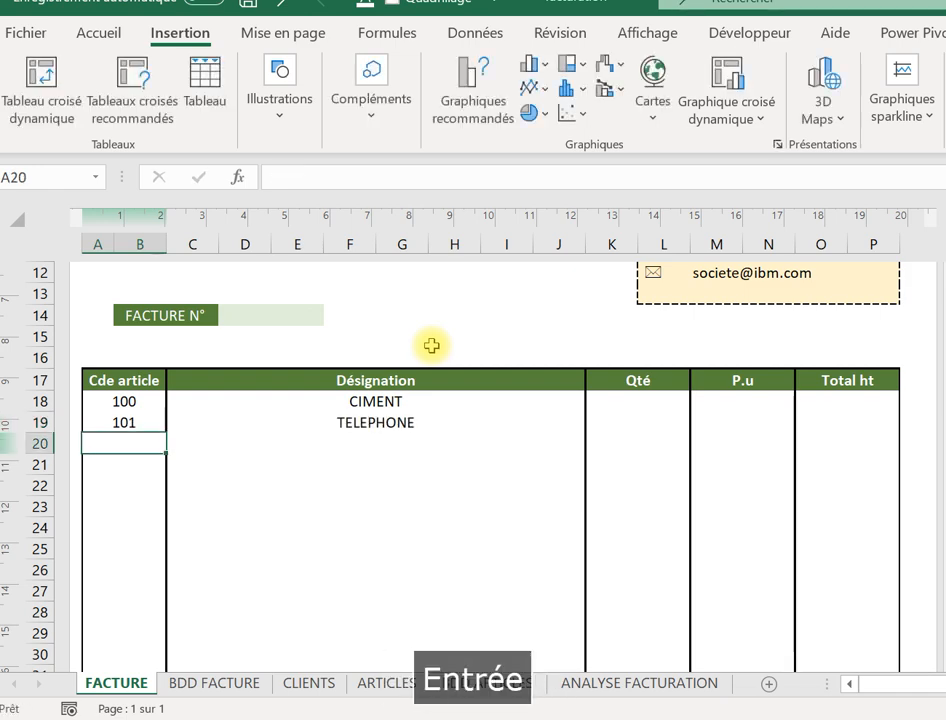
text(10)
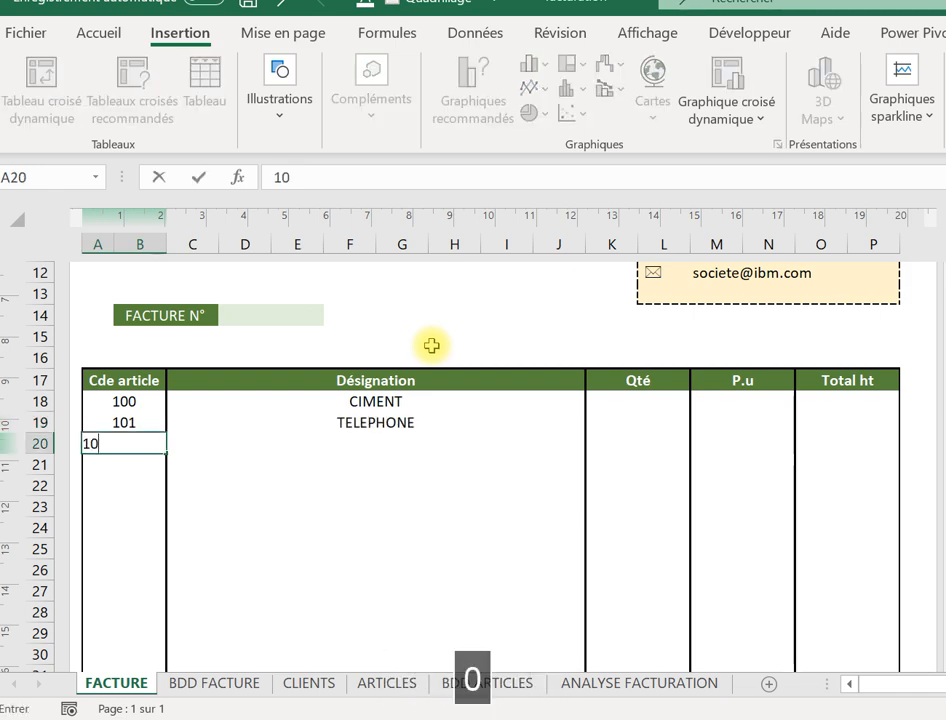
text(3)
key(Return)
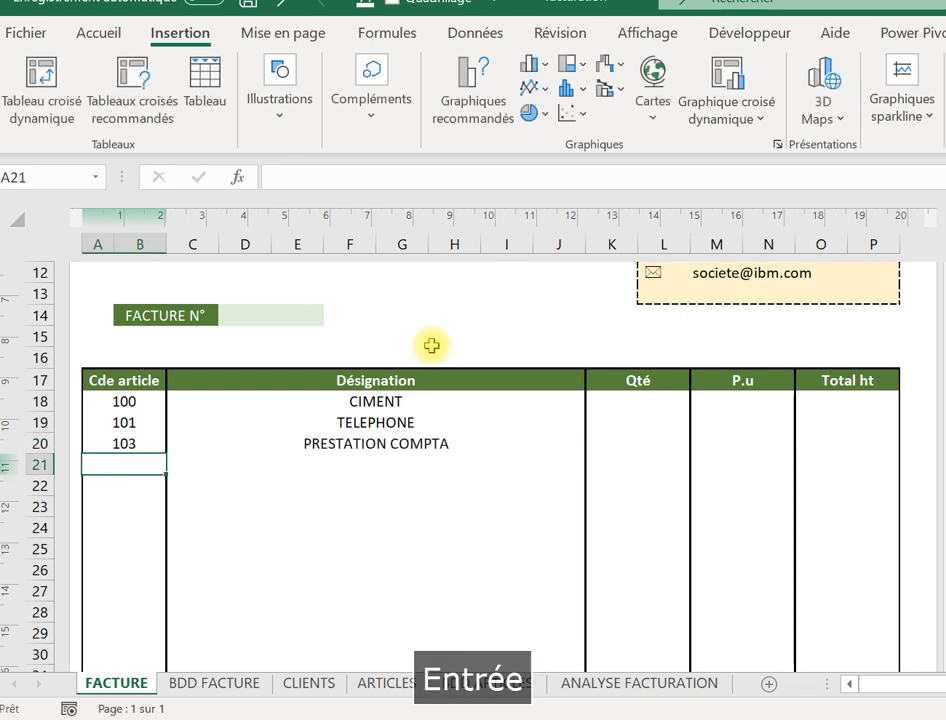
text(104)
key(Tab)
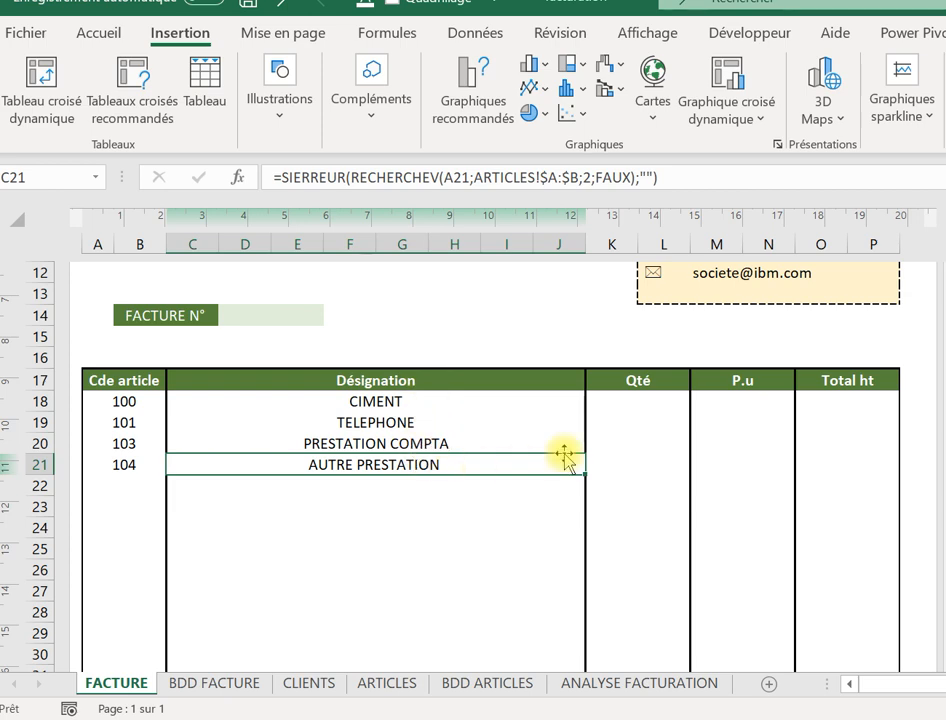
Enter quantities 5, 4, 8 and 3 in K18 downward.
click(625, 401)
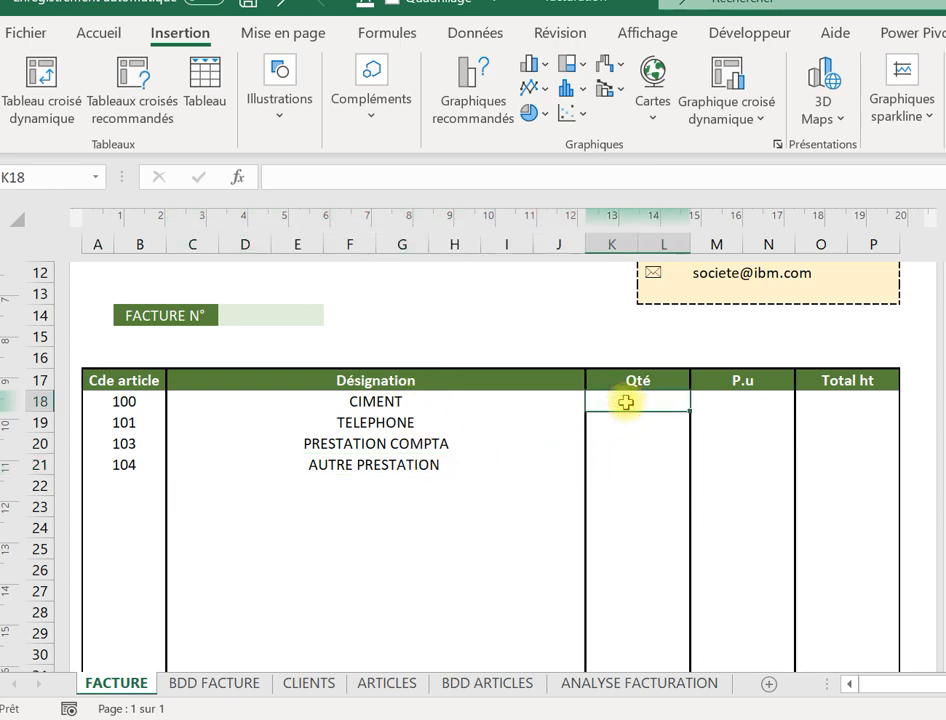
text(5)
key(Return)
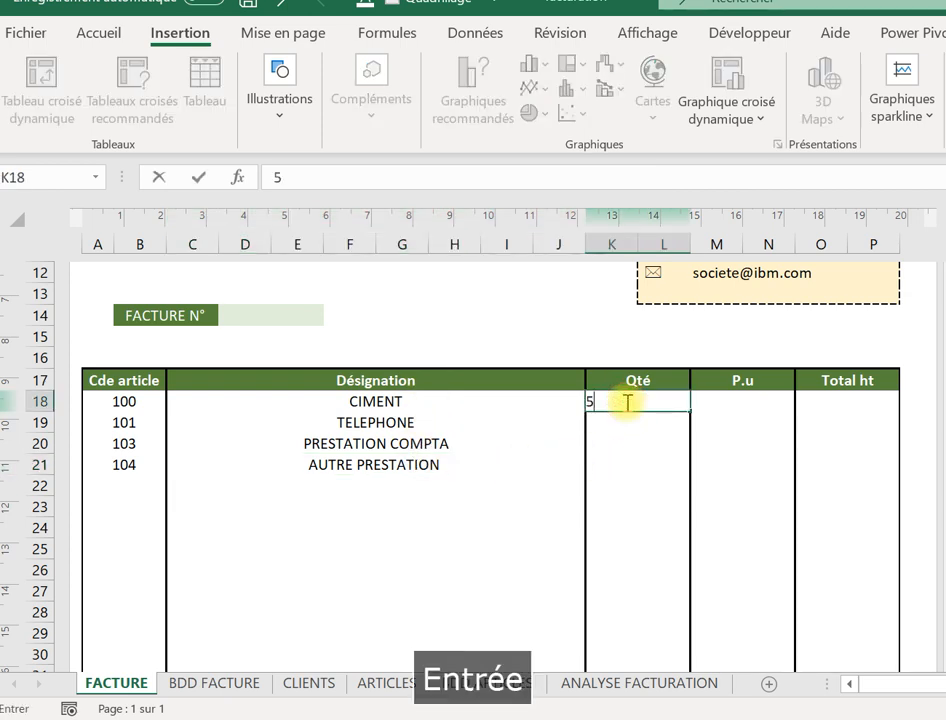
text(4)
key(Return)
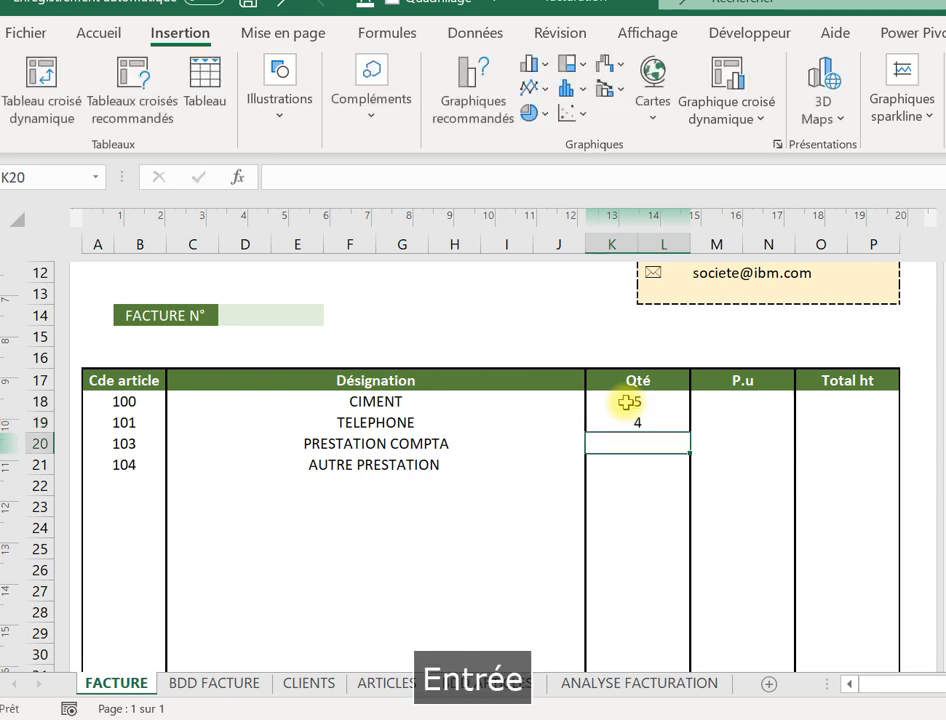
text(8)
key(Return)
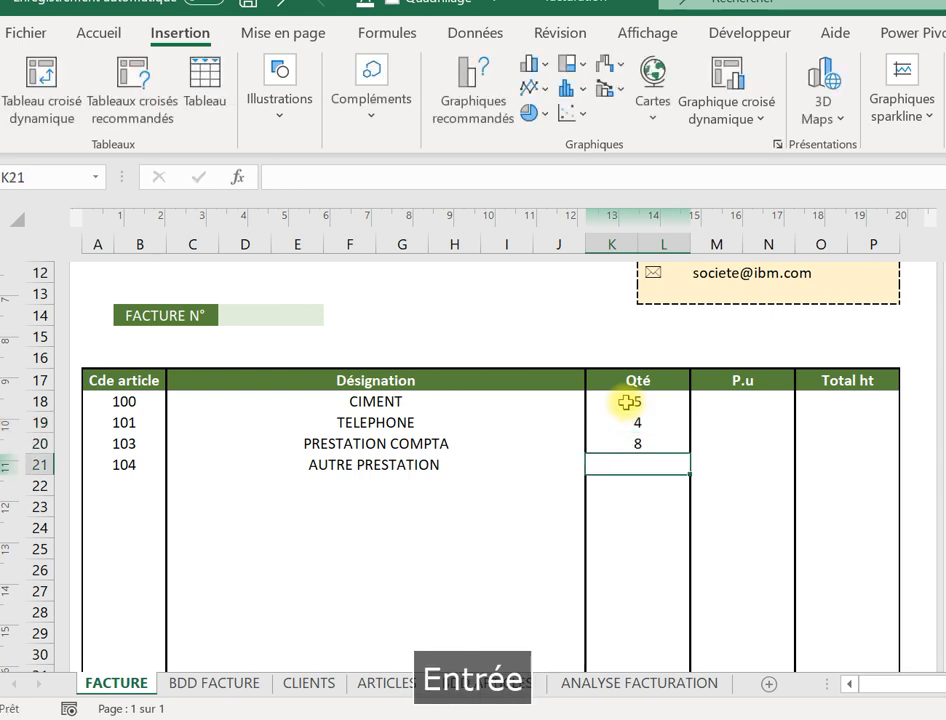
text(3)
key(Return)
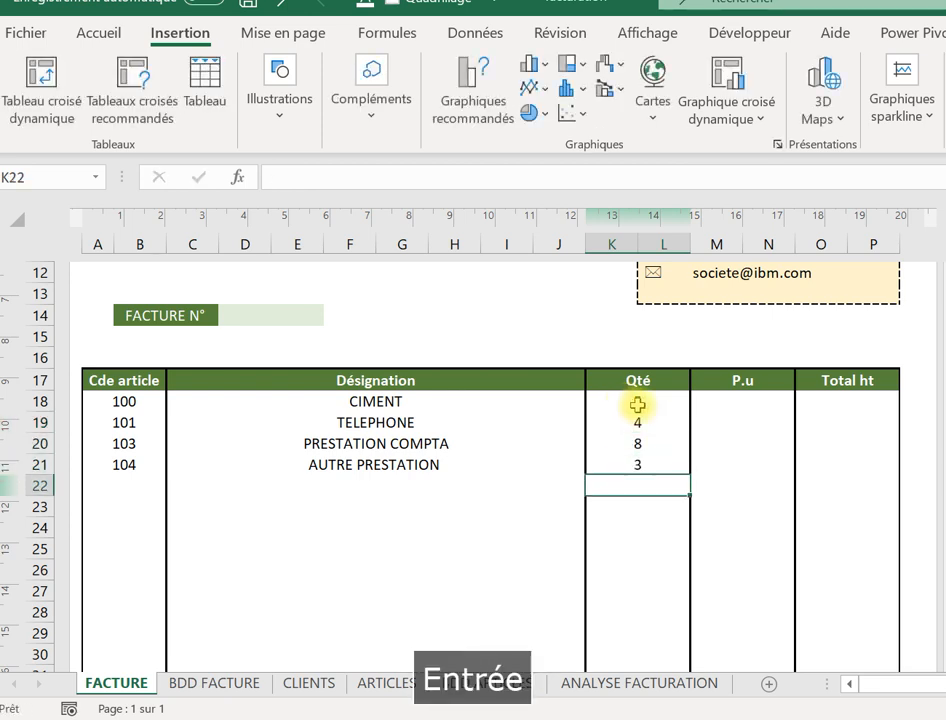
Enter unit prices 5000, 300, 4000 and 900 in M18 downward.
click(711, 408)
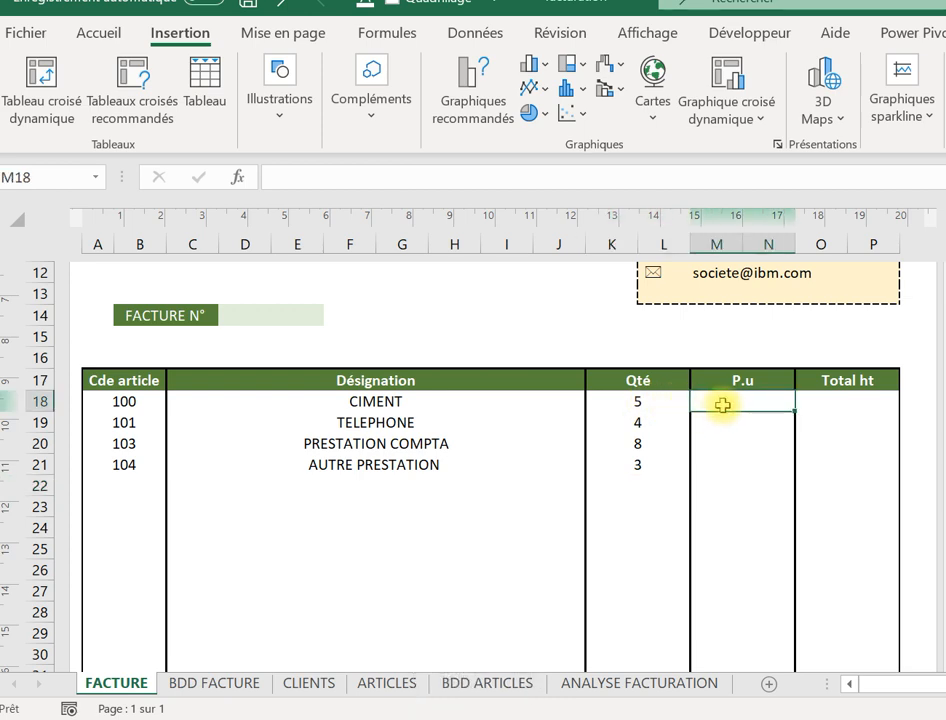
text(5000)
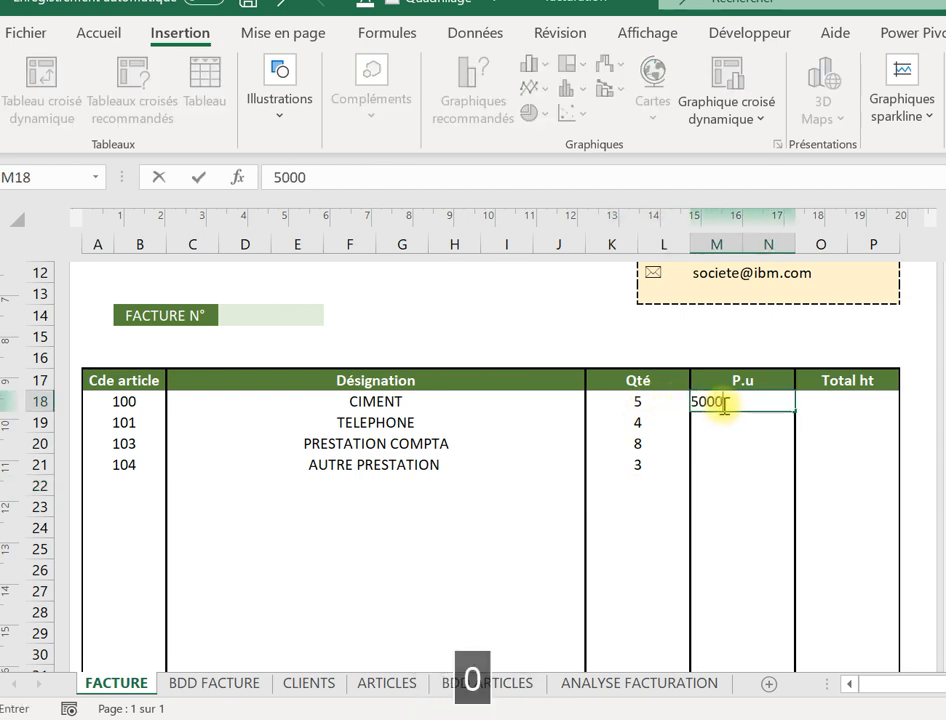
key(Return)
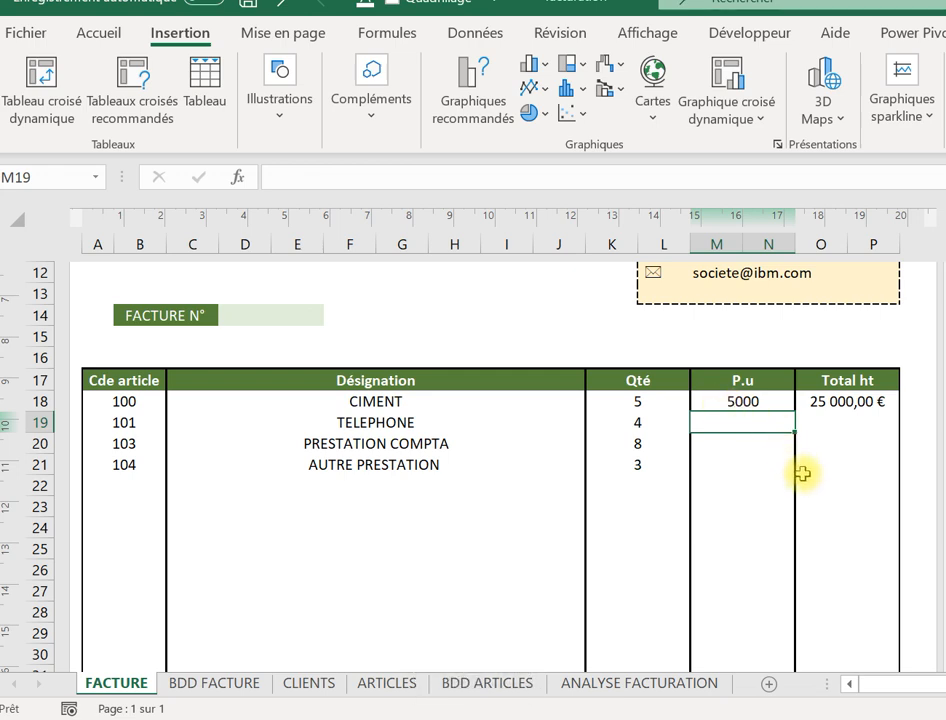
text(300)
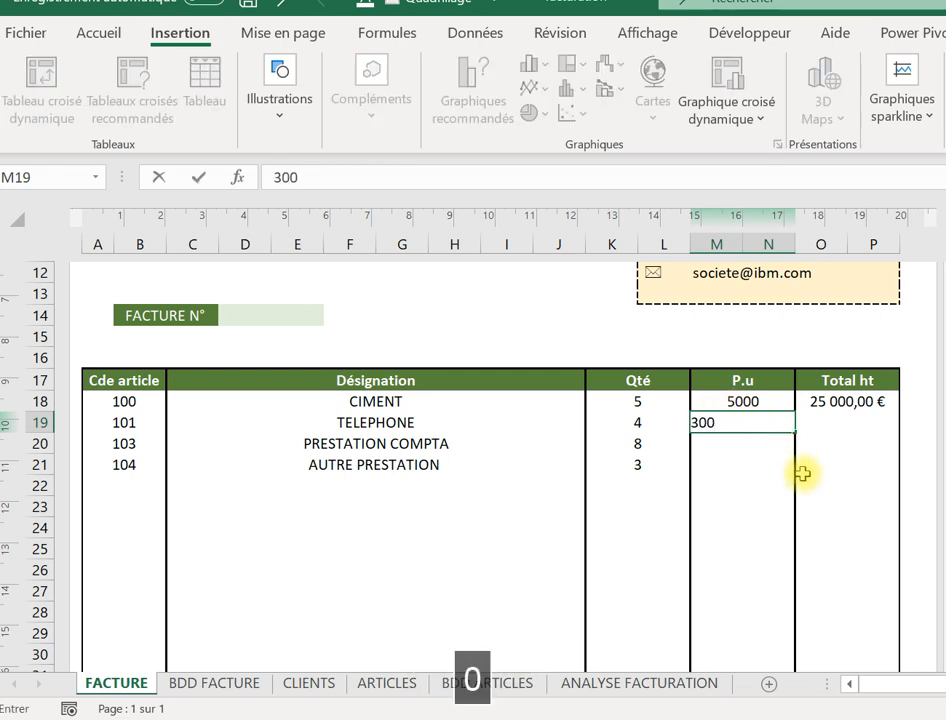
key(Return)
text(4000)
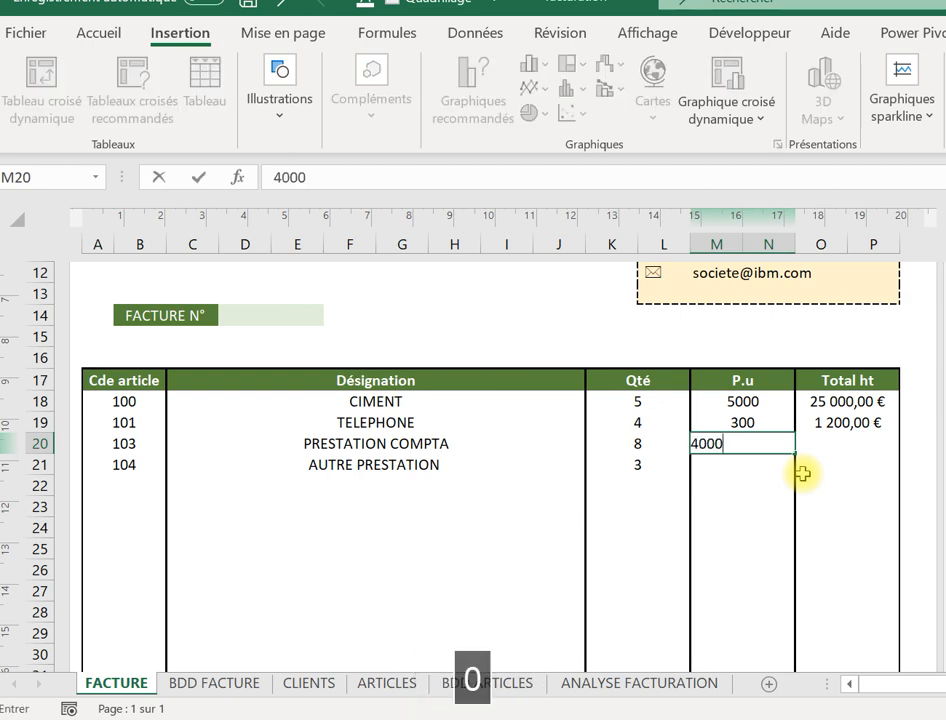
key(Return)
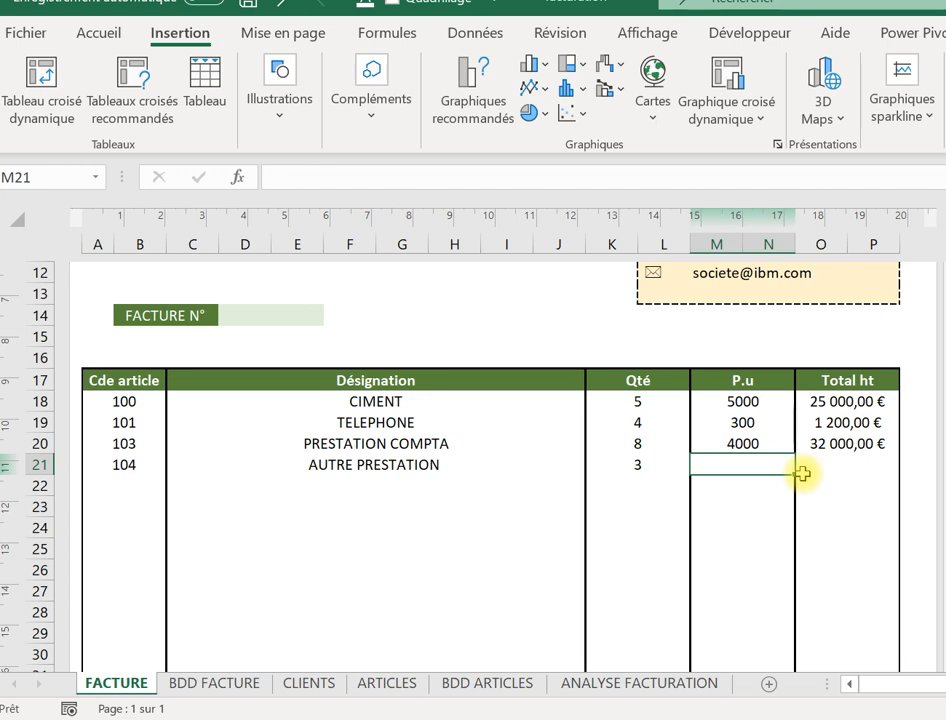
text(900)
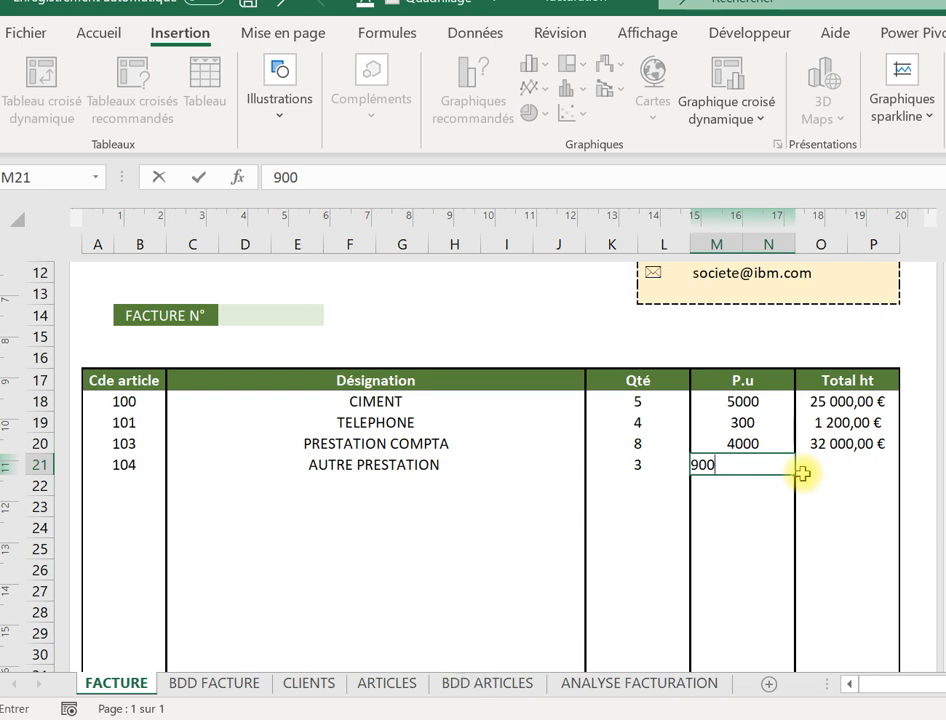
key(Return)
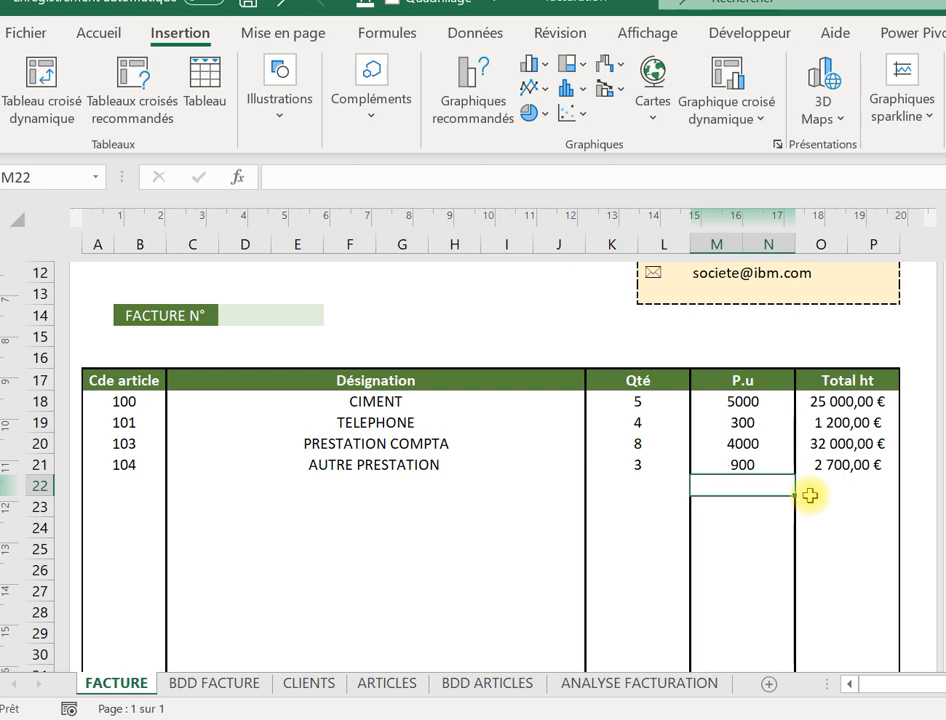
key(Down)
key(Down)
key(Down)
key(Down)
key(Down)
key(Down)
key(Down)
key(Down)
key(Down)
key(Down)
key(Down)
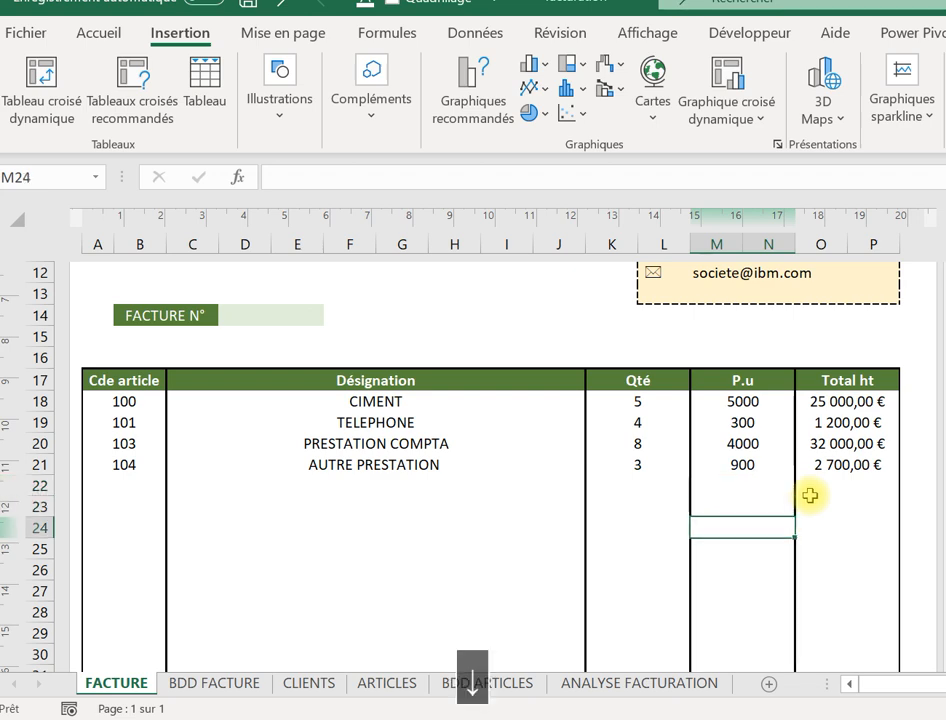
Start a =somme( formula in the TOTAL HORS TAXE cell O44.
key(Down)
key(Down)
key(Down)
key(Down)
key(Down)
key(Down)
key(Down)
key(Down)
key(Down)
key(Down)
key(Down)
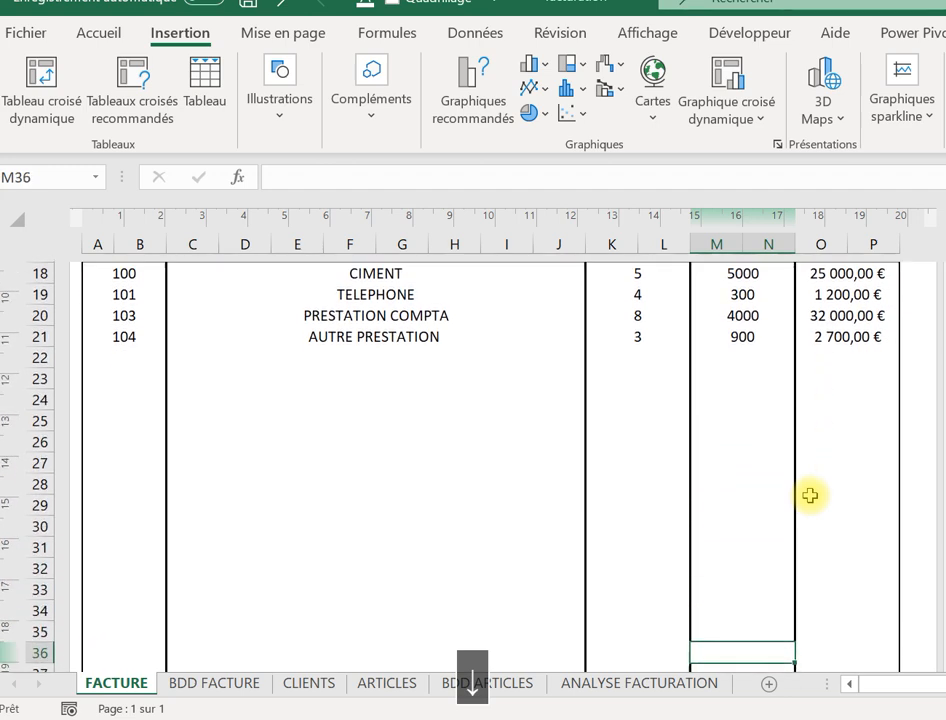
key(Down)
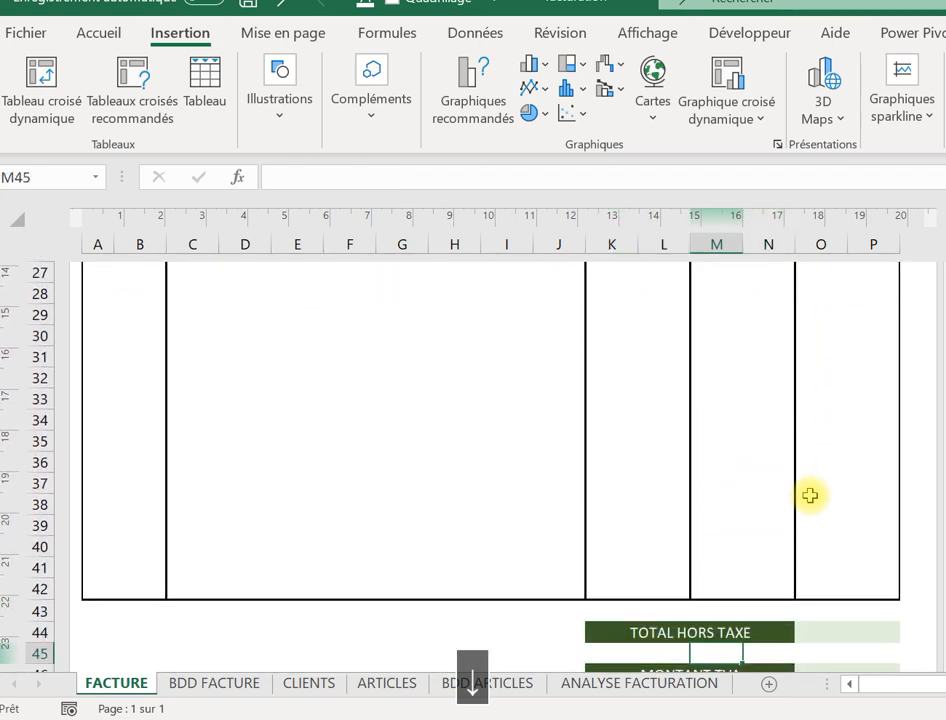
key(Up)
key(Right)
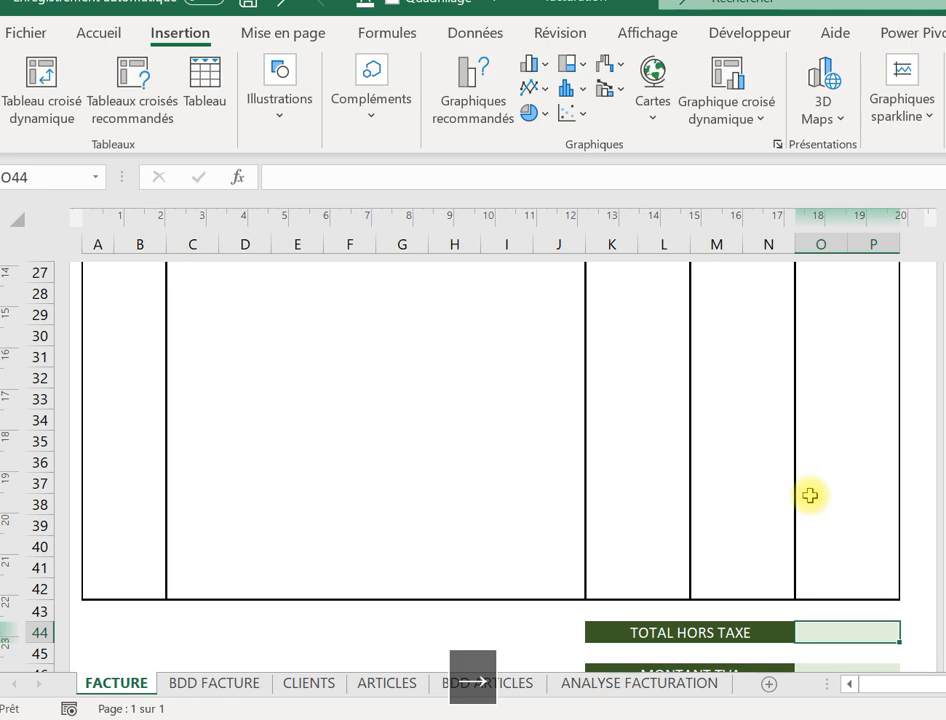
text(+)
key(BackSpace)
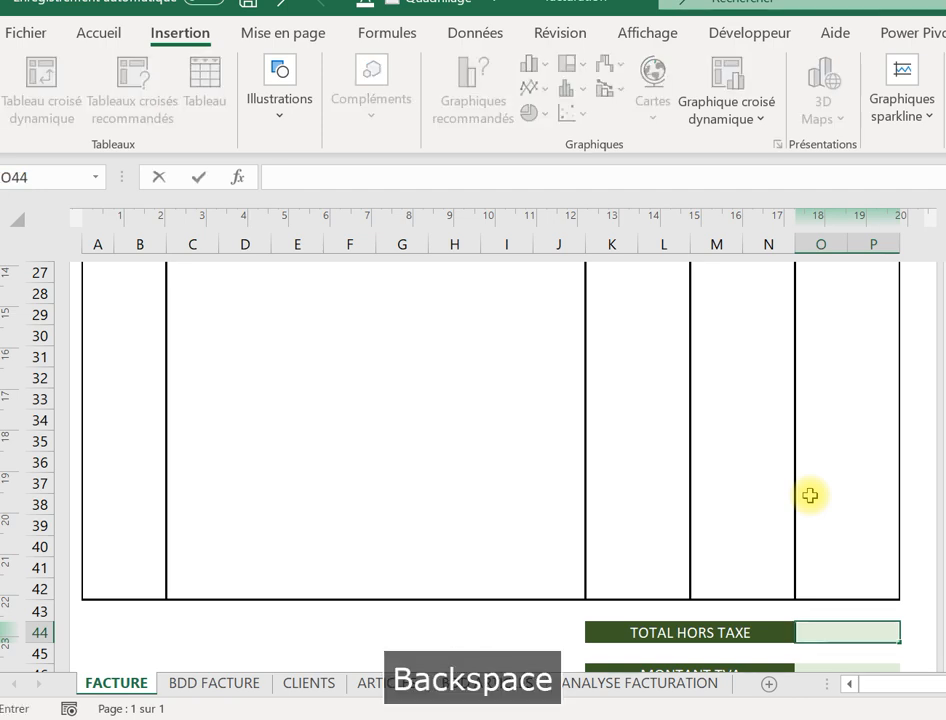
text(=som)
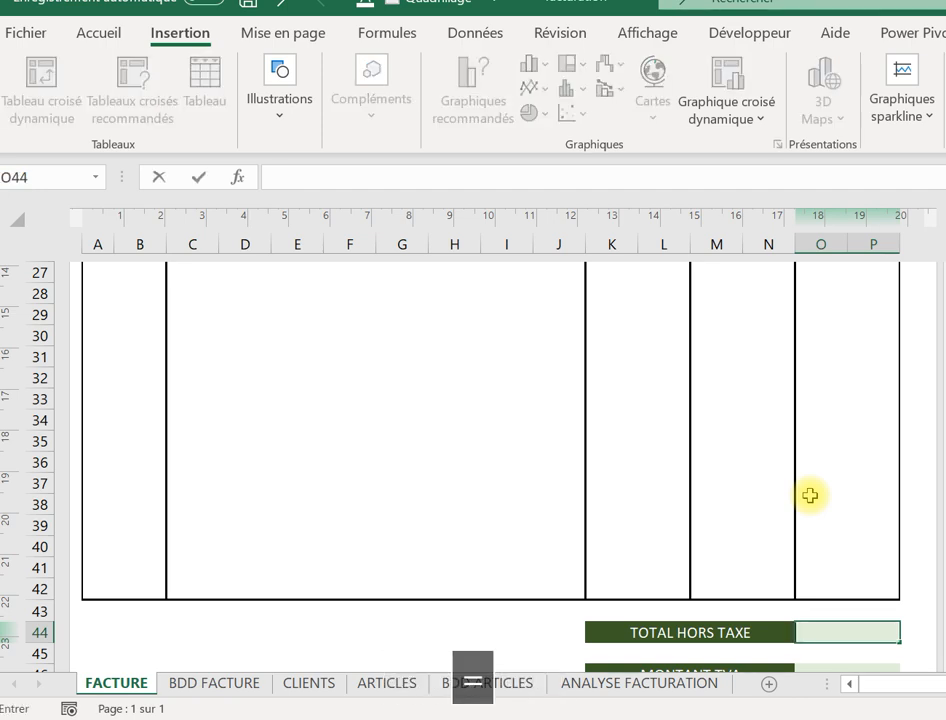
text(me)
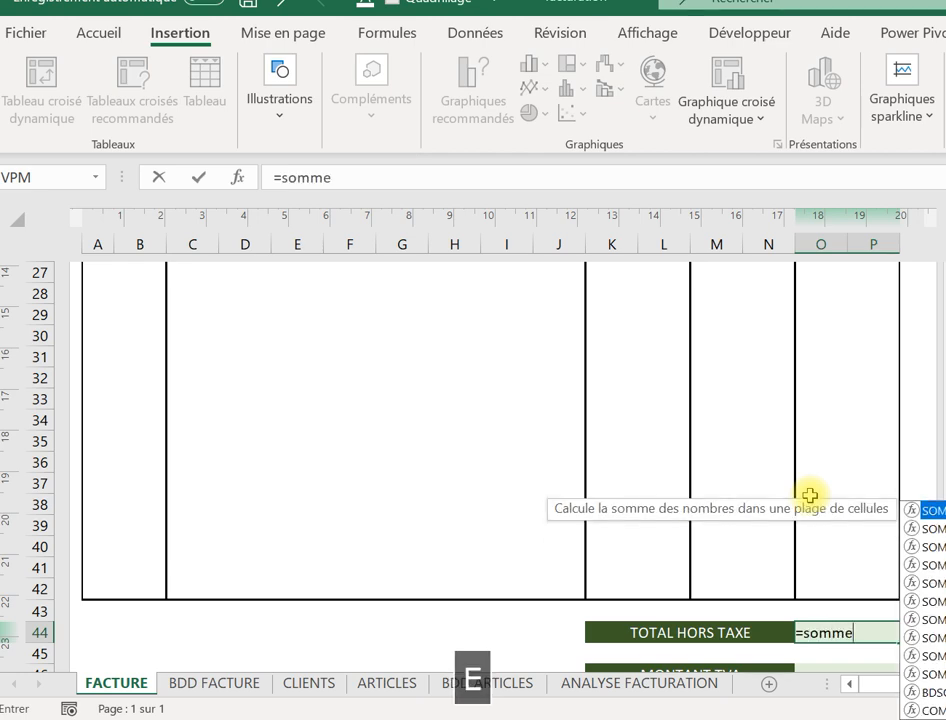
text(()
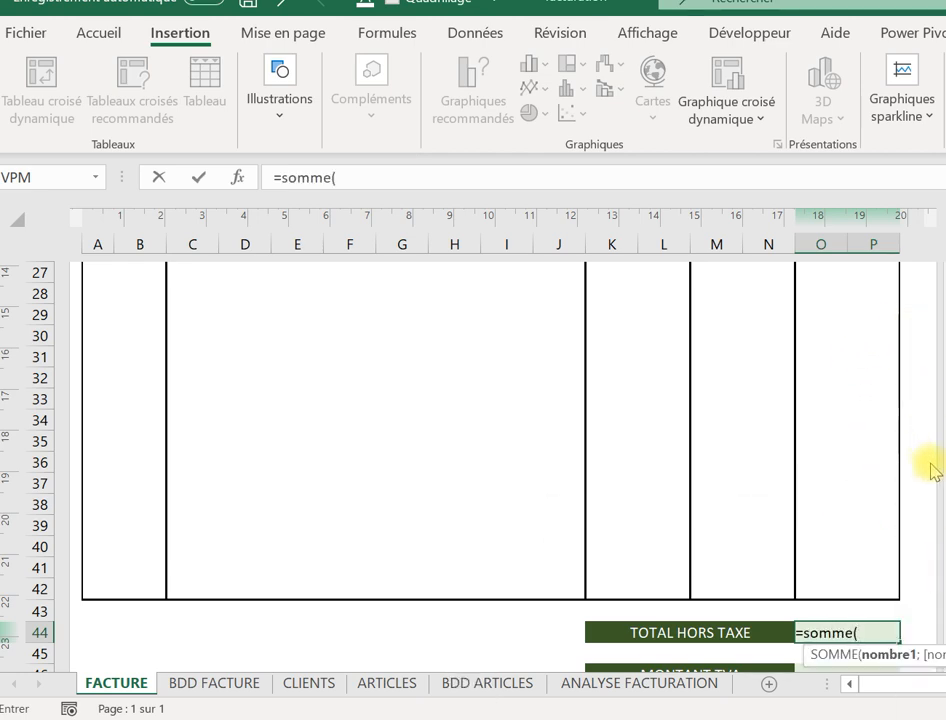
Complete the sum over O18:P42, giving 60 900,00 €.
click(846, 294)
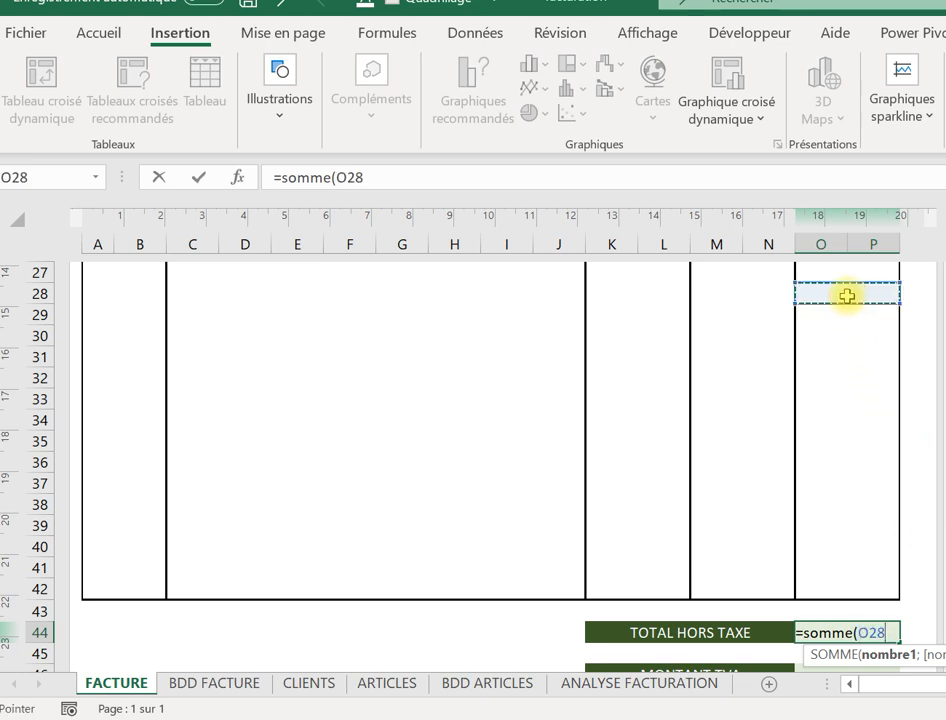
key(Up)
key(Up)
key(Up)
key(Up)
key(Up)
key(Up)
key(Up)
key(Up)
key(Up)
key(Up)
key(Up)
key(Up)
key(Up)
key(Up)
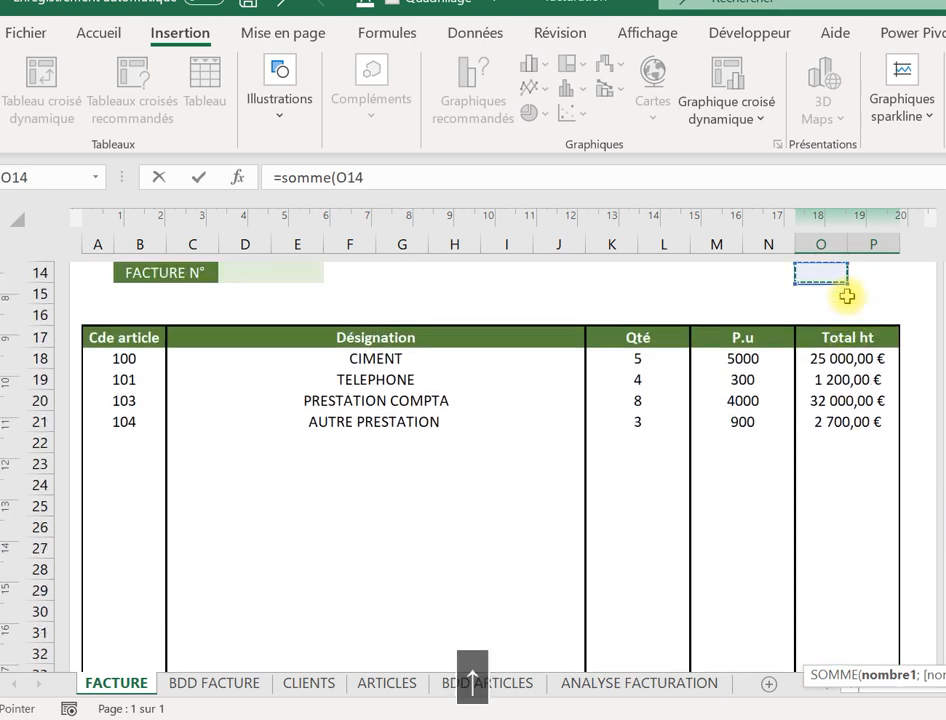
key(Down)
key(Down)
key(Down)
key(Down)
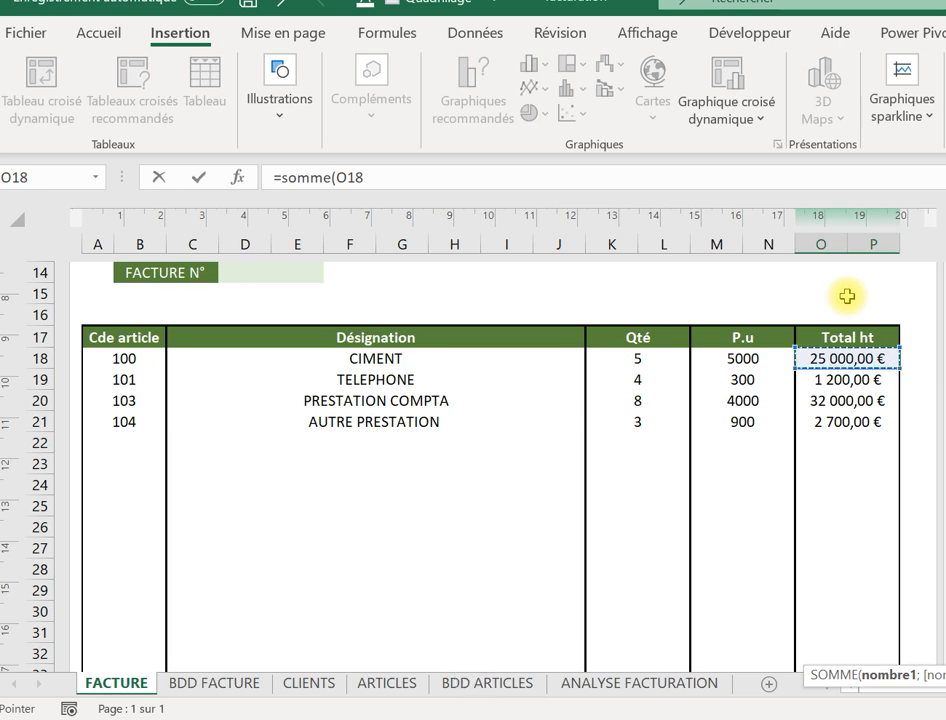
key(ctrl+shift+Down)
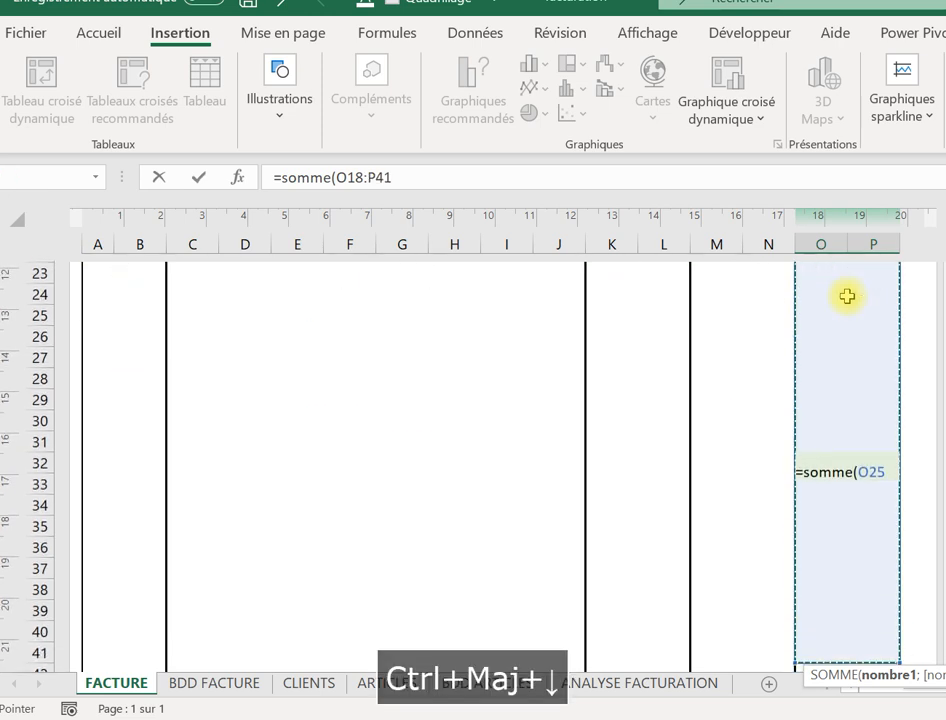
key(shift+Down)
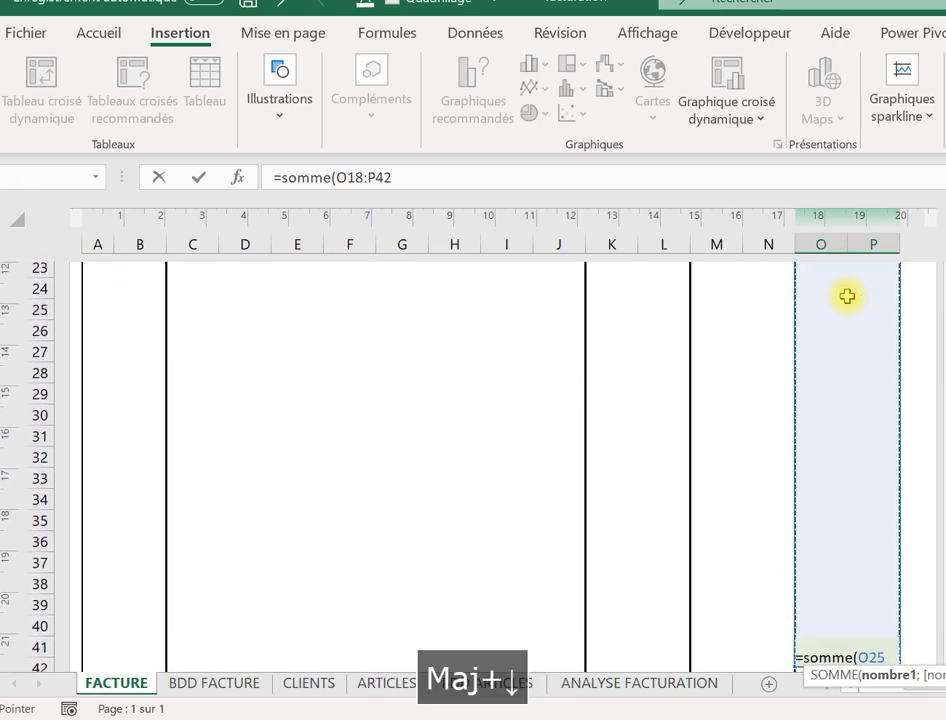
key(shift+Up)
key(shift+Down)
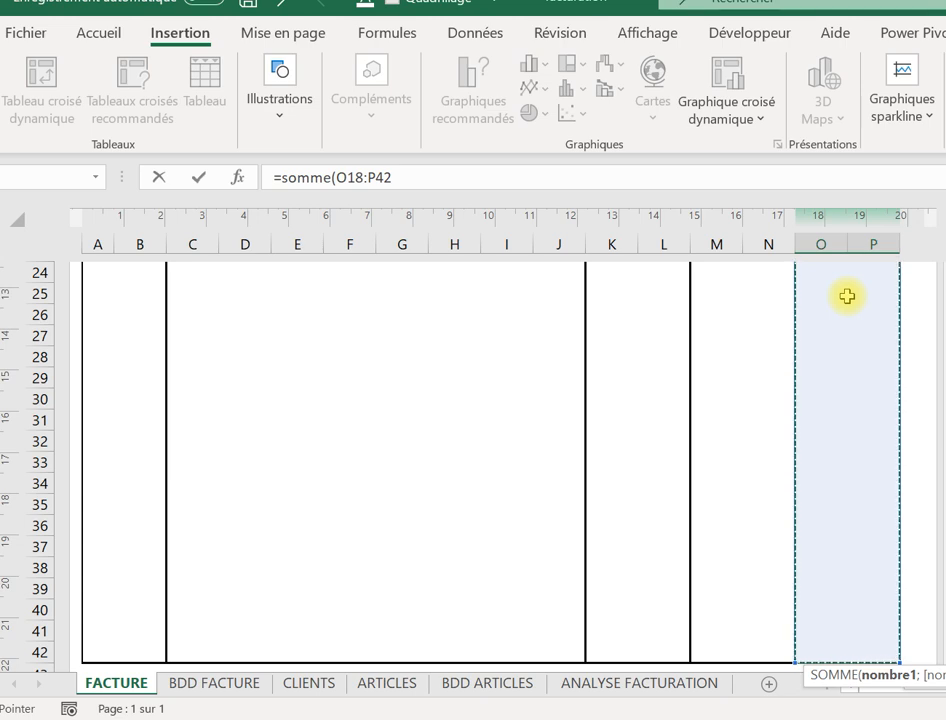
text())
key(Return)
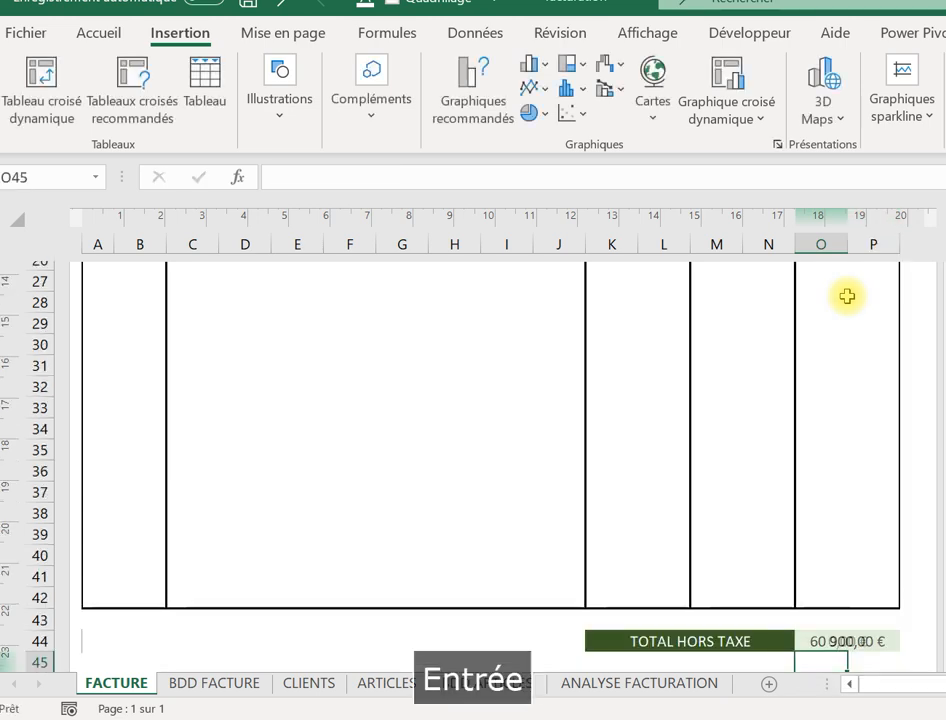
click(845, 632)
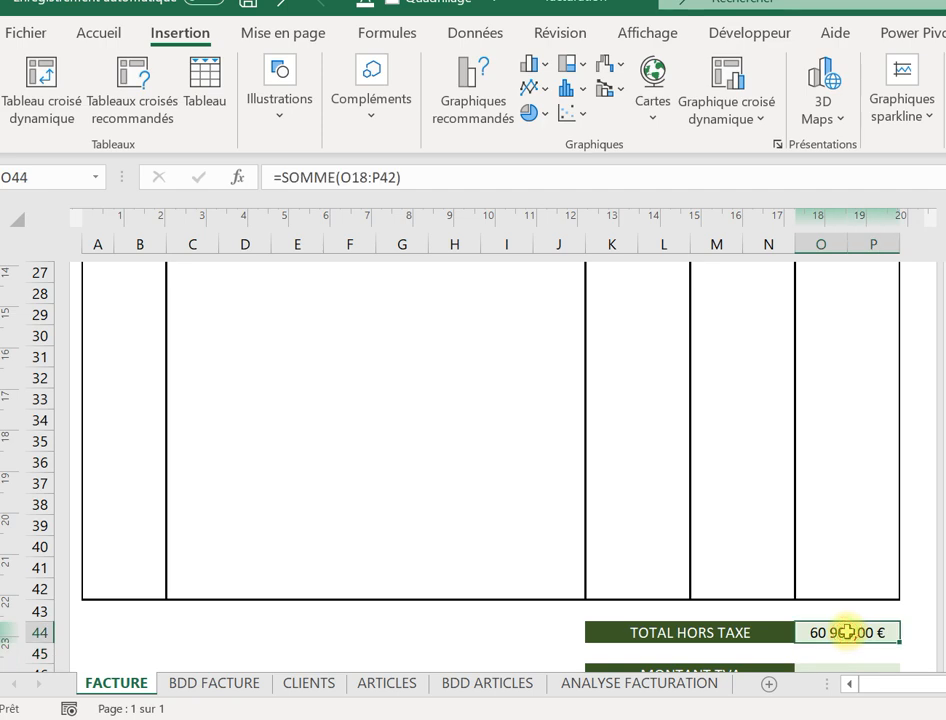
key(Down)
key(Down)
key(Down)
Set MONTANT TVA in O46 to =O44*0,2, giving 12 180,00 €.
key(Up)
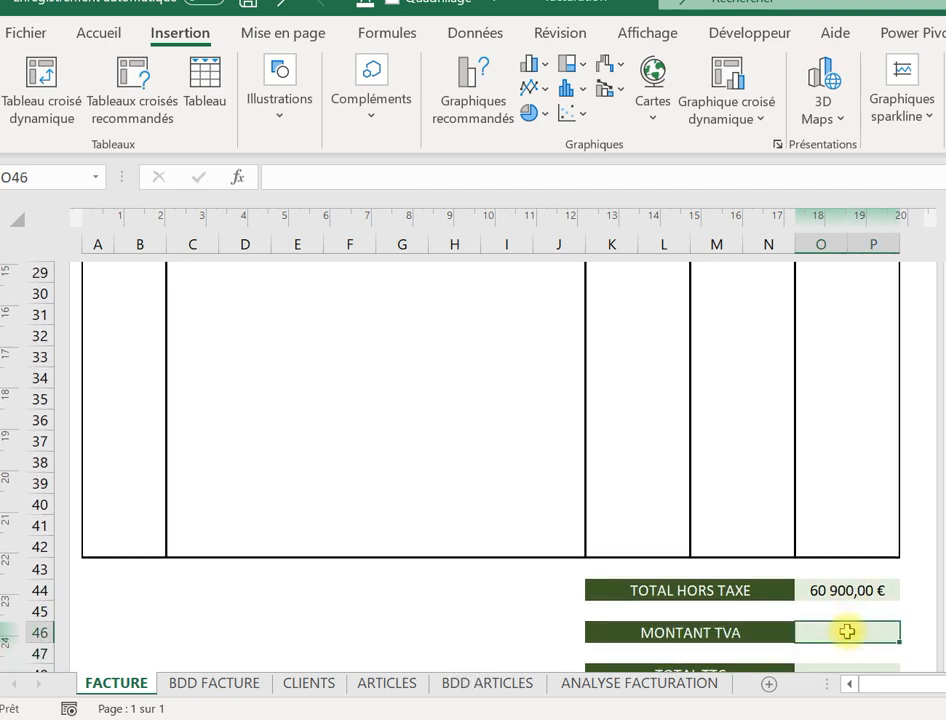
text(=)
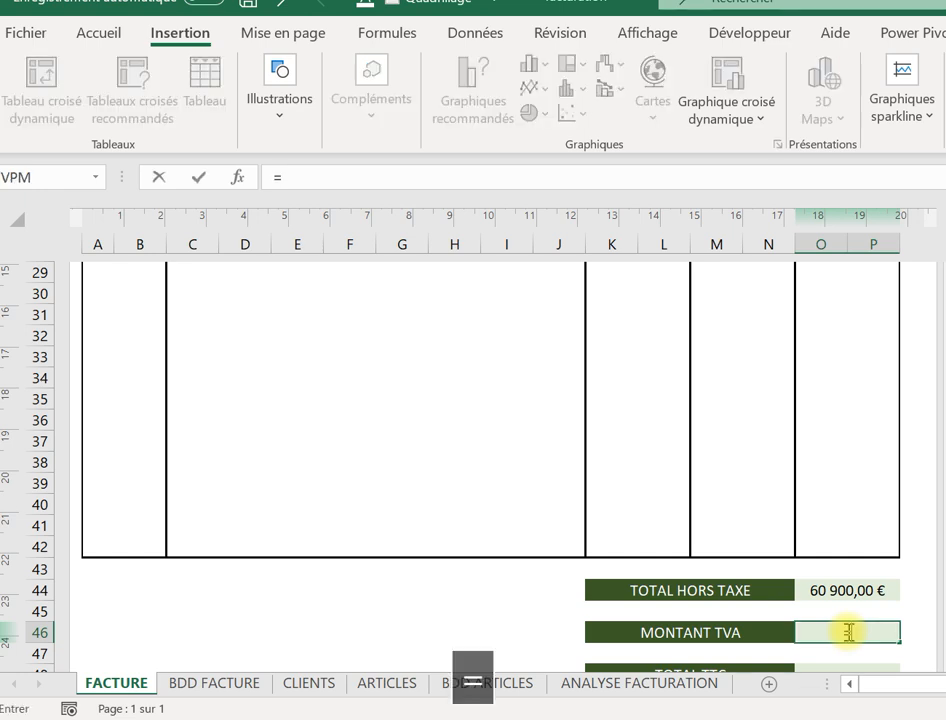
click(848, 592)
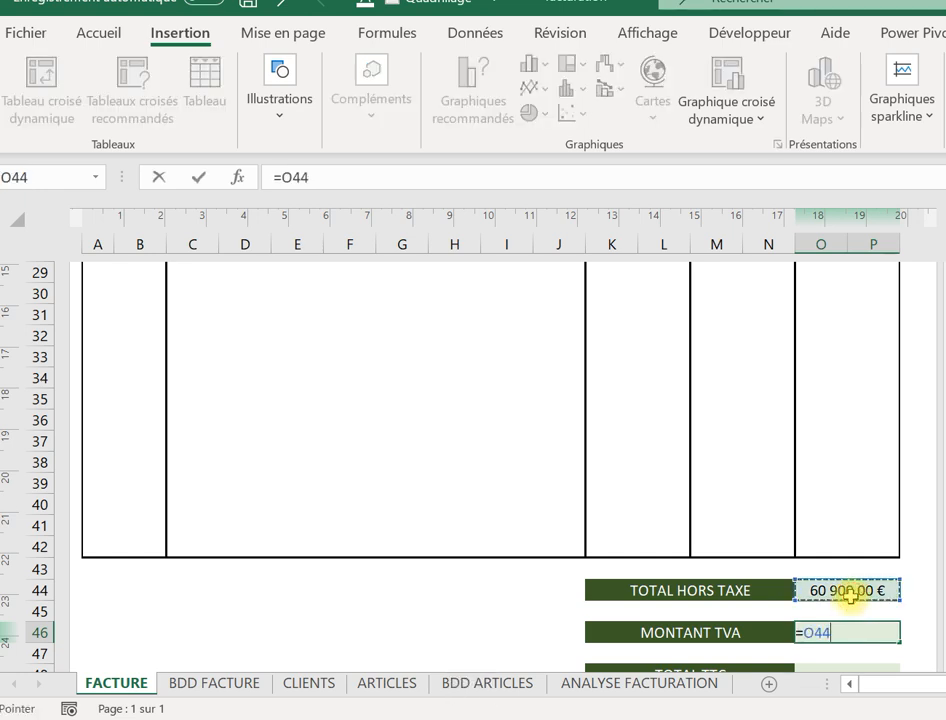
text(*)
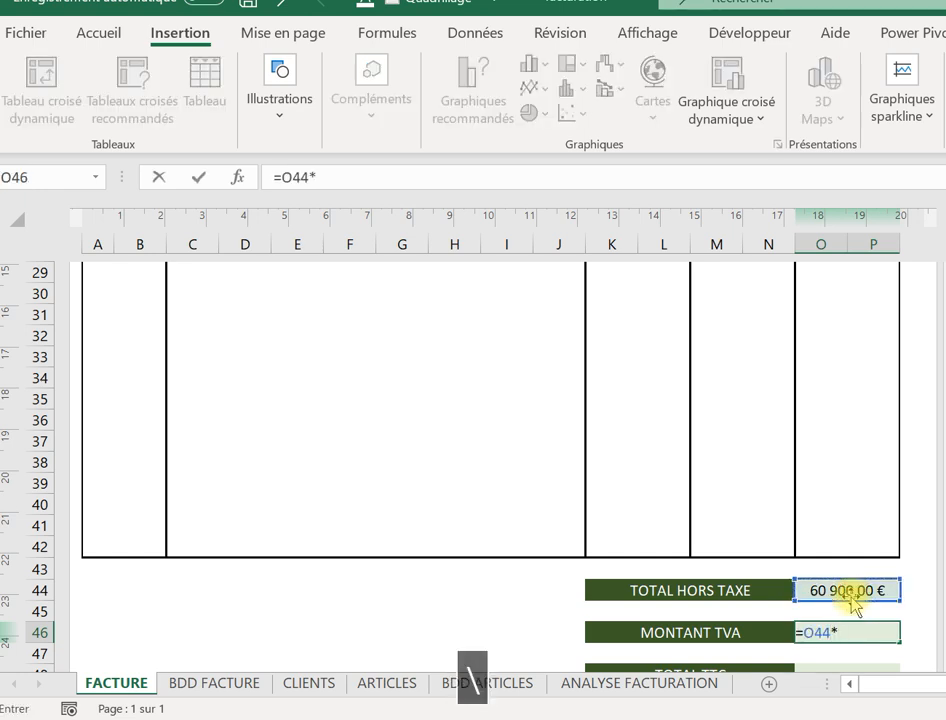
text(à)
key(BackSpace)
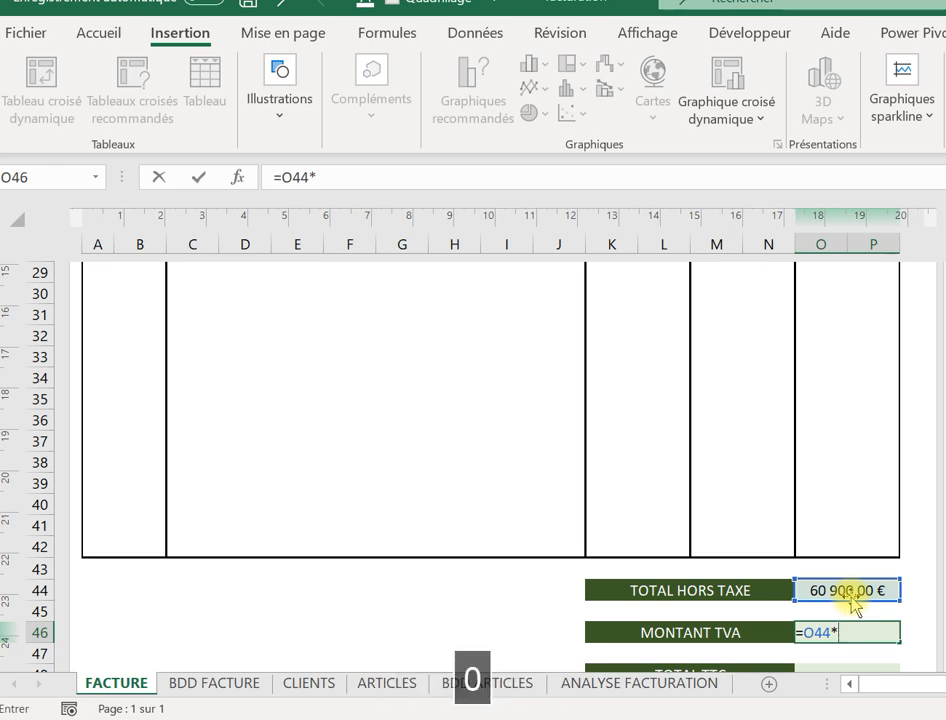
key(Caps_Lock)
text(0)
key(Caps_Lock)
text(,2)
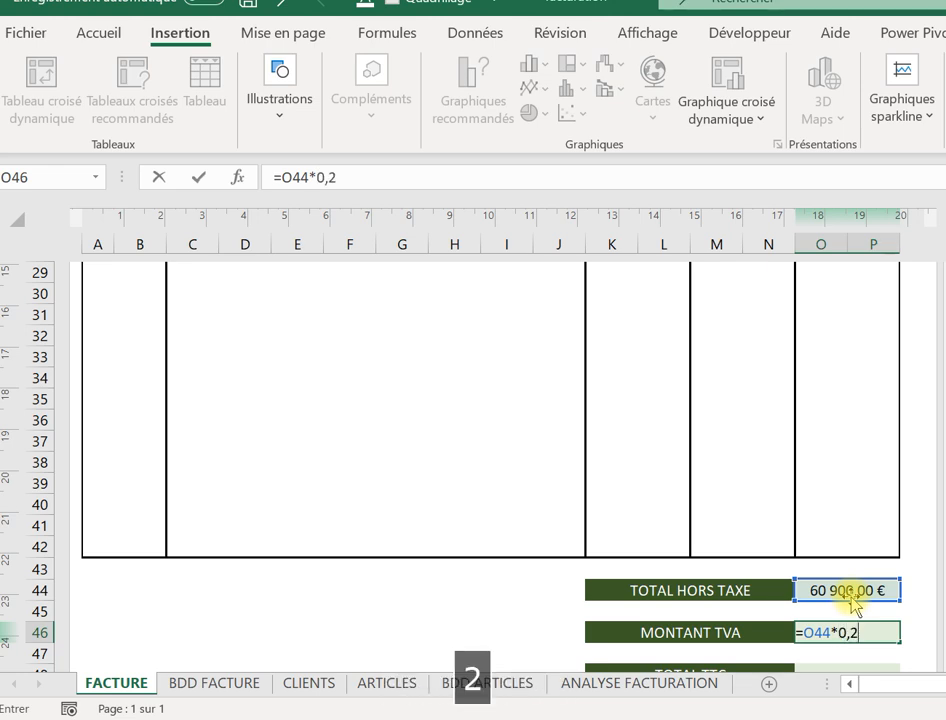
key(Return)
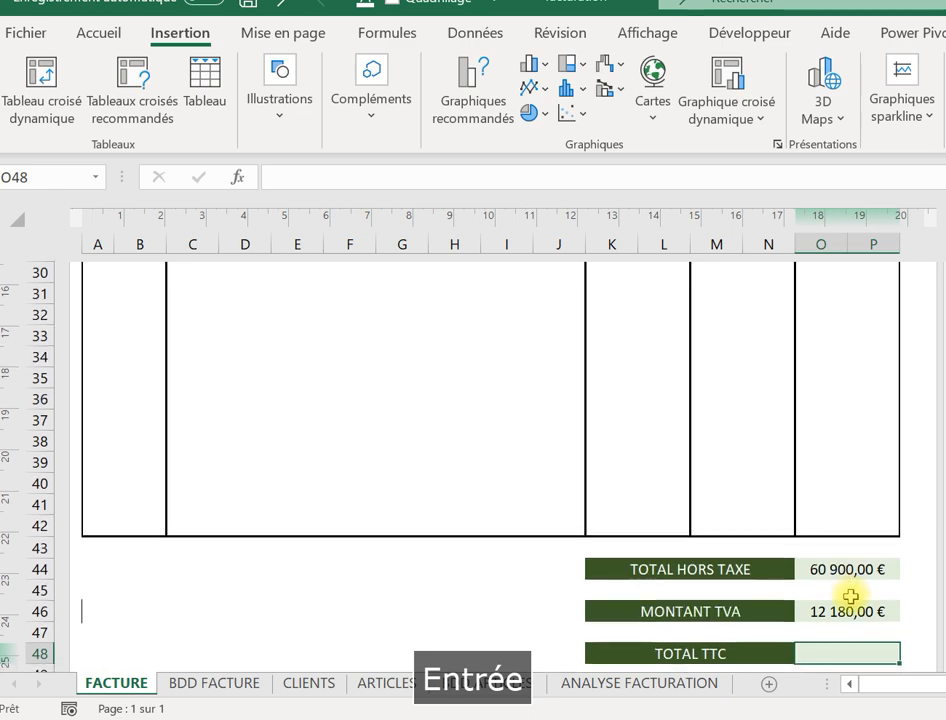
Set TOTAL TTC in O48 to =O44+O46, giving 73 080,00 €.
text(+)
key(Escape)
key(Caps_Lock)
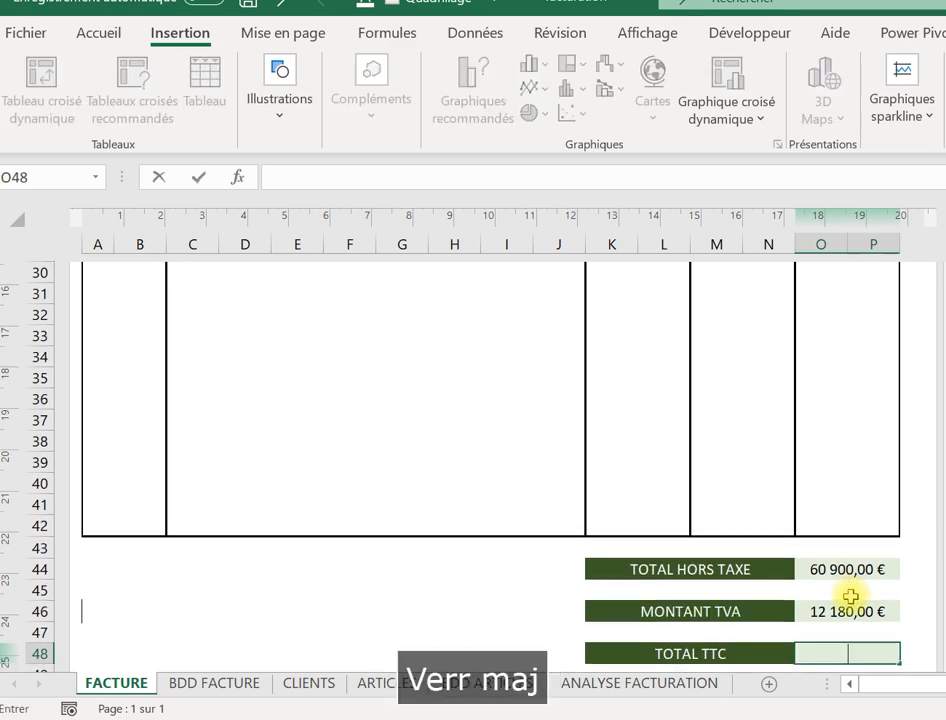
text(=)
click(836, 572)
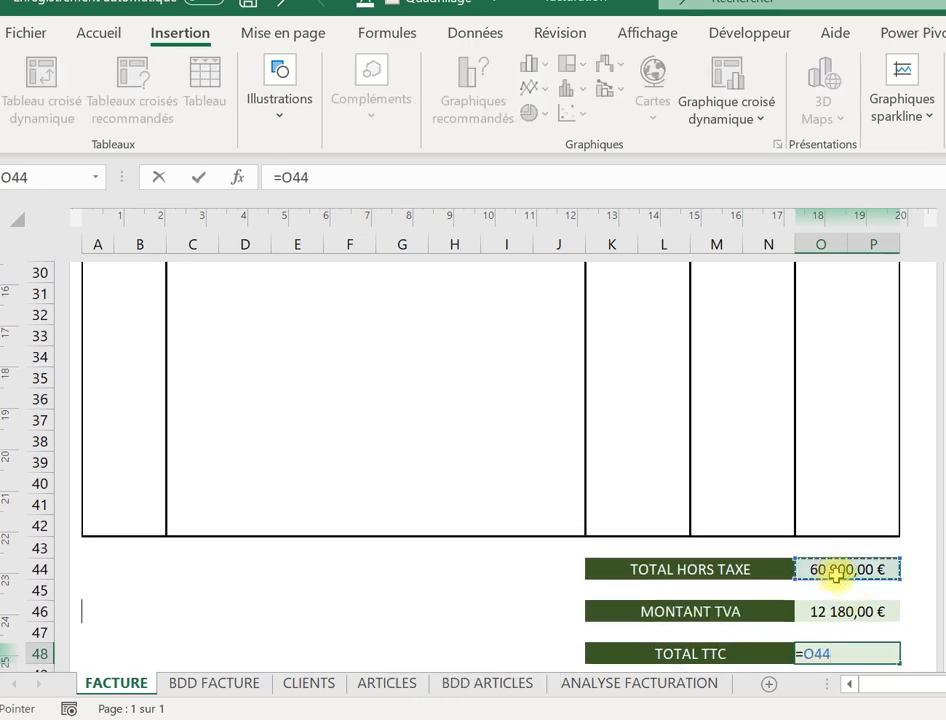
text(+)
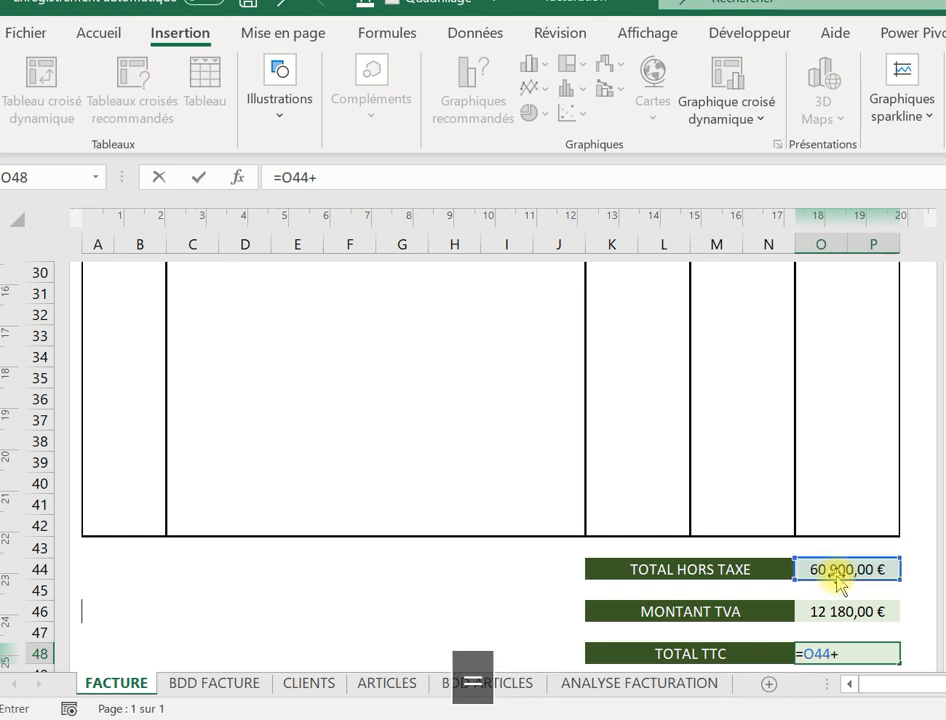
click(815, 611)
key(Return)
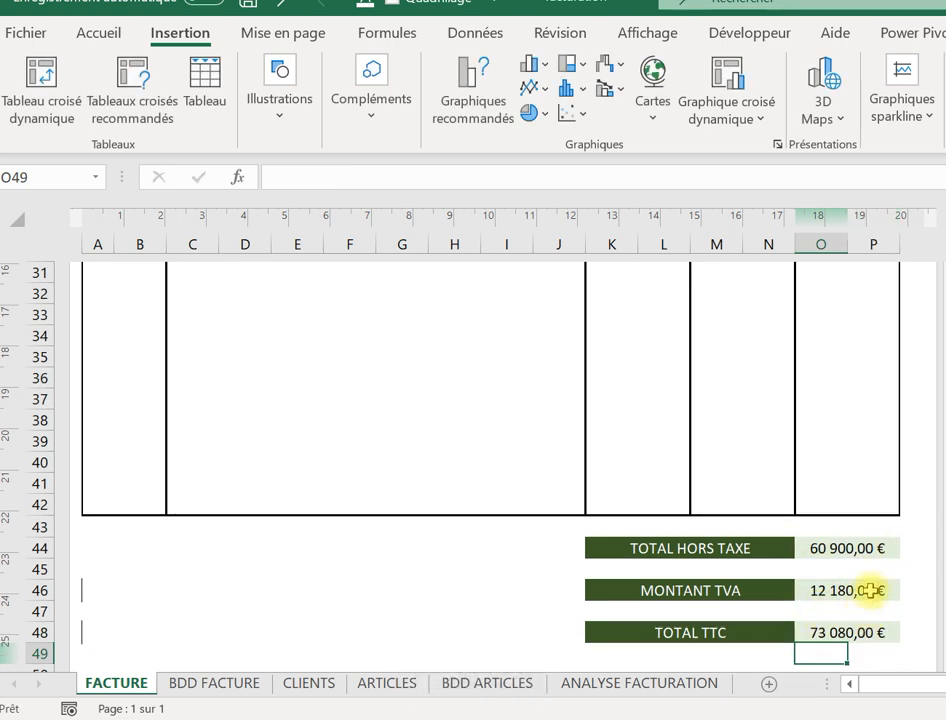
click(836, 416)
Check the invoice number in D14, then go to BDD FACTURE and select empty cell F1.
key(Up)
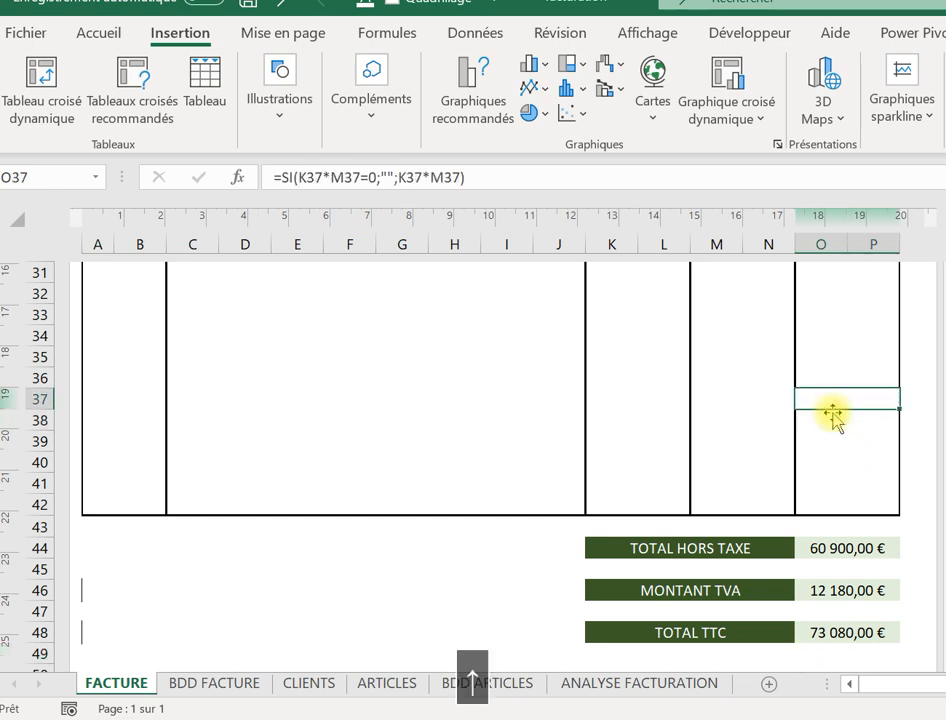
key(Up)
key(Up)
key(Up)
key(Up)
key(Up)
key(Up)
key(Up)
key(Up)
key(Up)
key(Up)
key(Up)
key(Up)
key(Up)
key(Up)
key(Up)
key(Up)
key(Up)
key(Up)
key(Up)
key(Up)
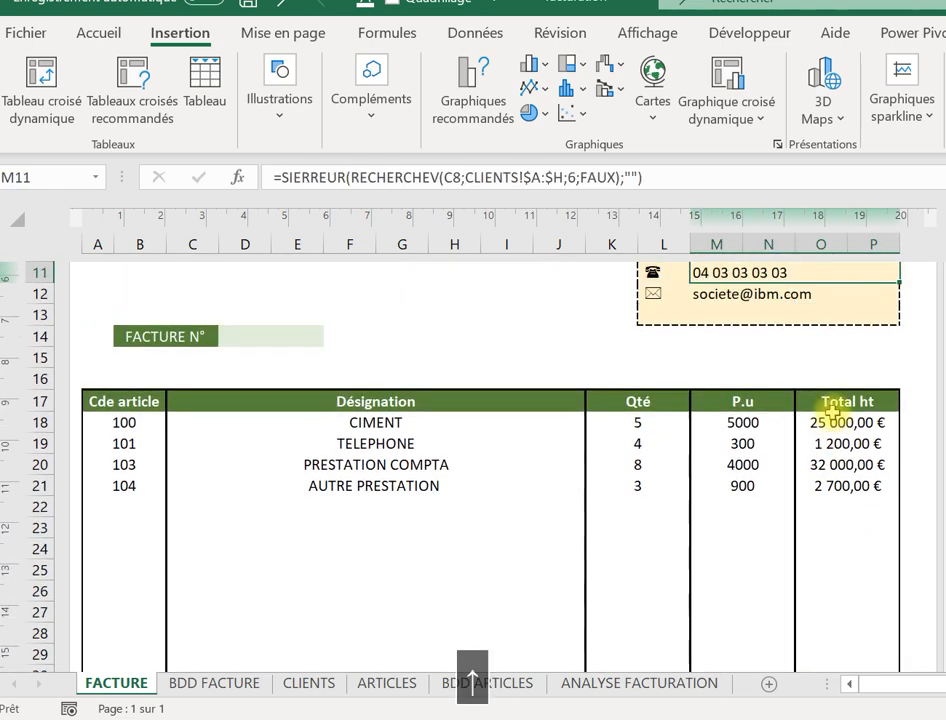
key(Up)
key(Up)
key(Up)
key(Up)
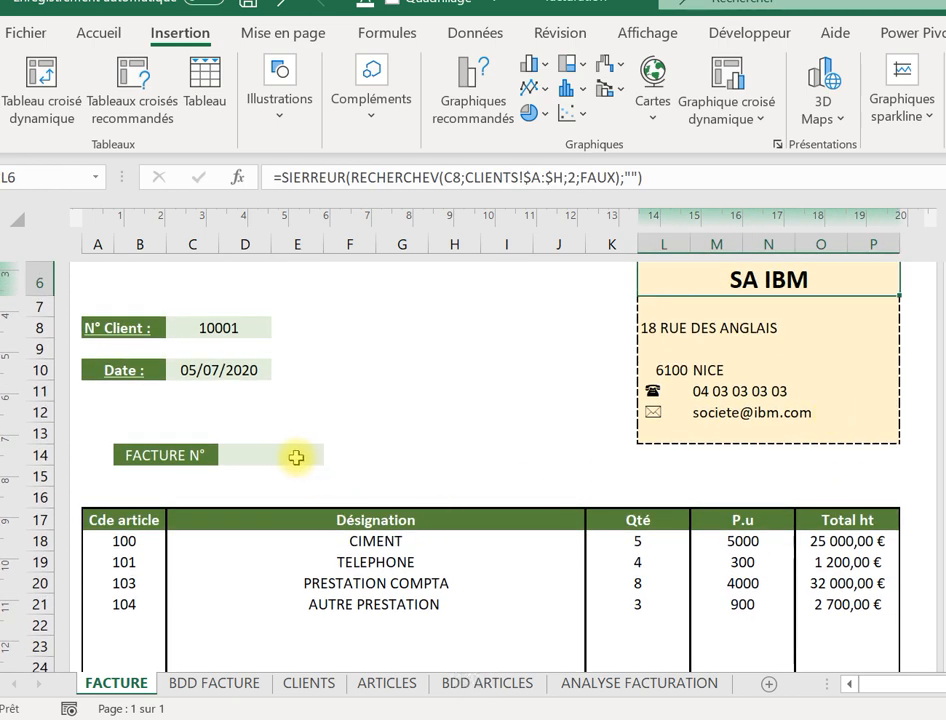
click(213, 690)
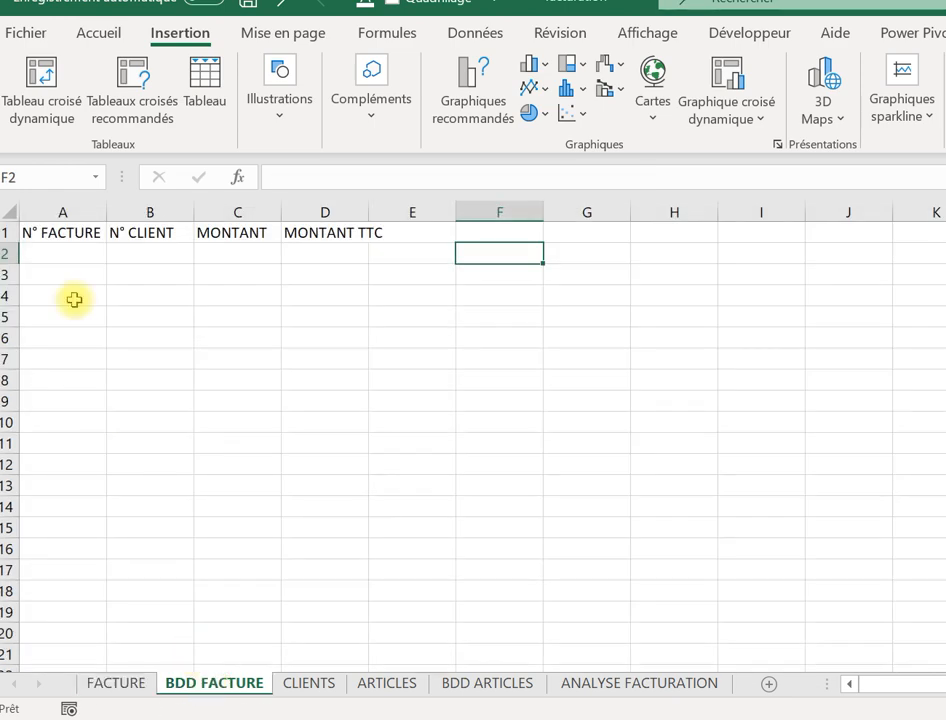
click(120, 683)
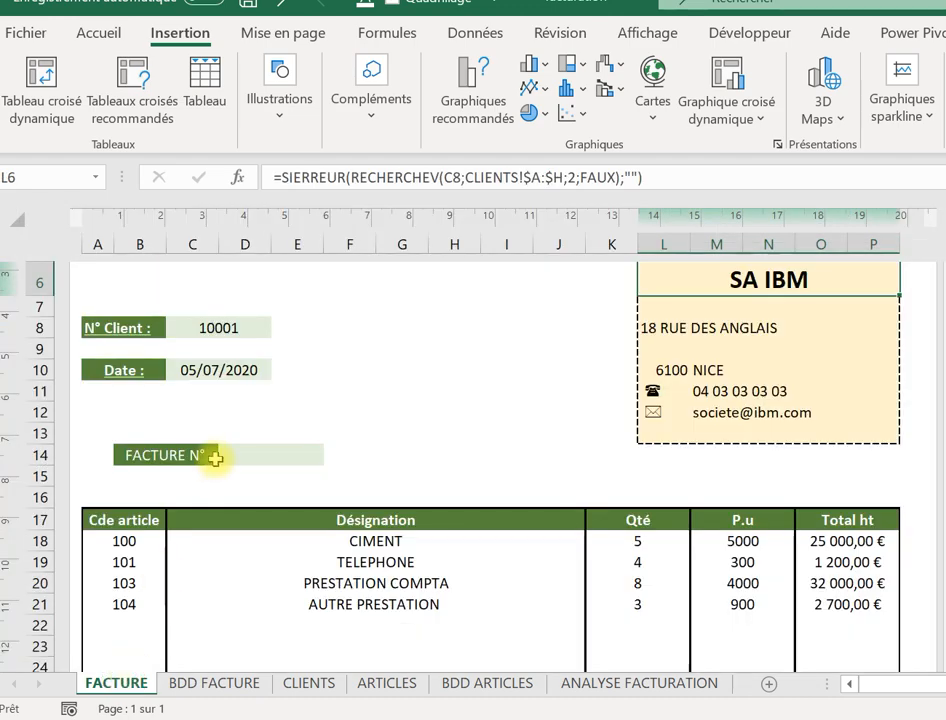
click(250, 458)
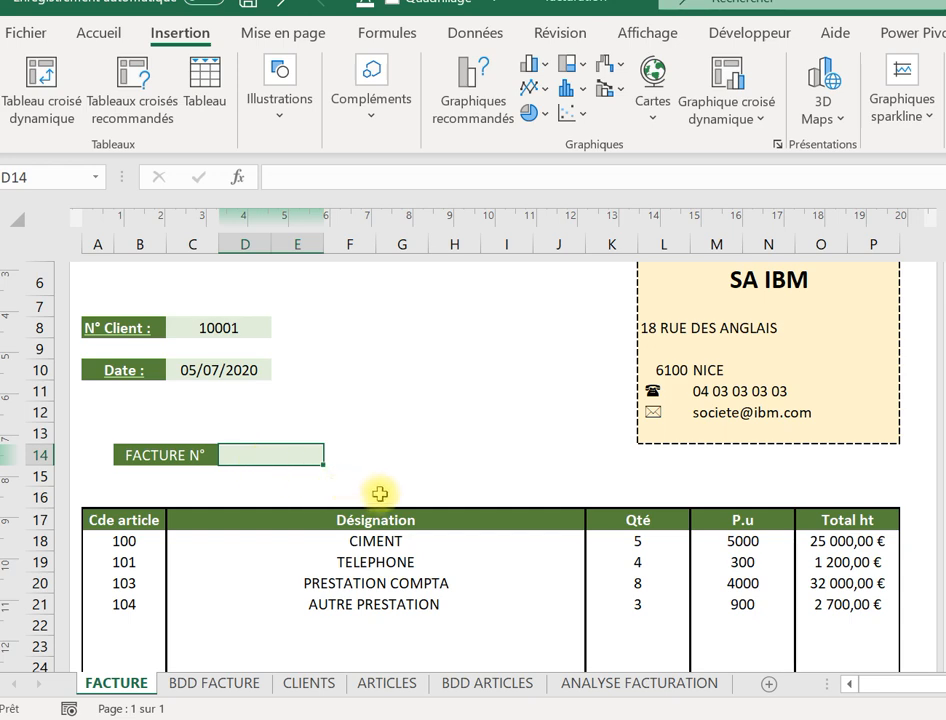
click(234, 690)
drag(336, 234, 494, 222)
click(494, 226)
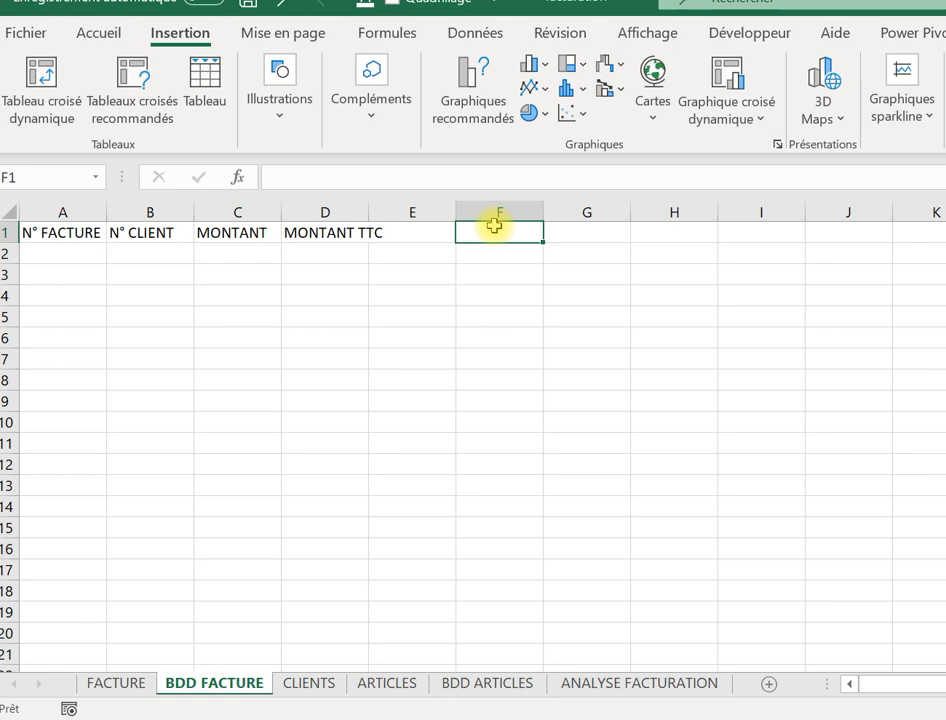
Begin F1's formula as =A1&"-"& referencing the N° FACTURE header.
text(+)
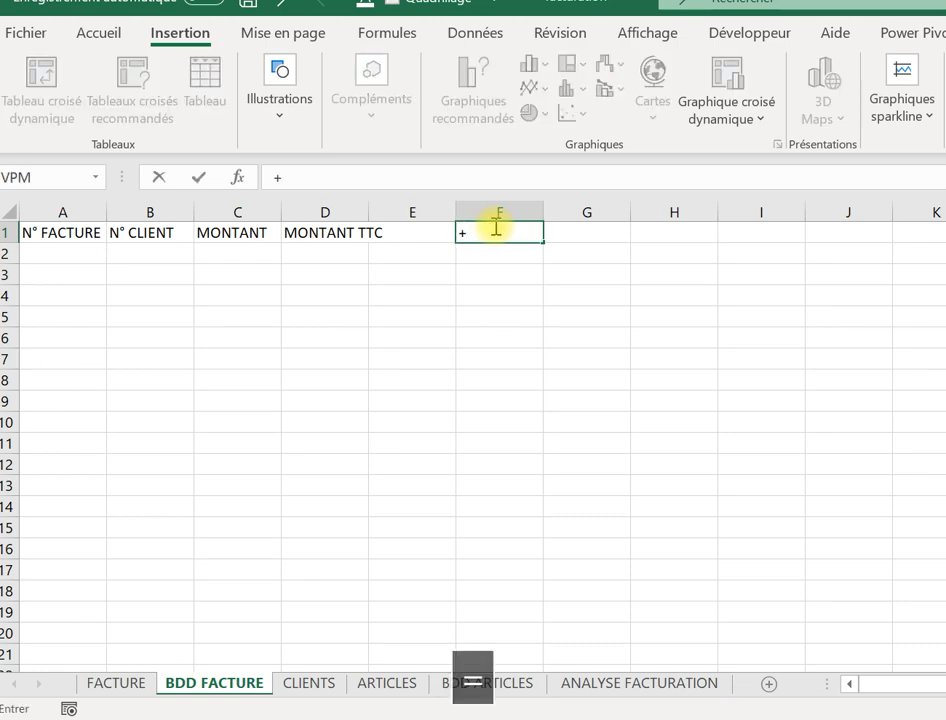
key(BackSpace)
key(Caps_Lock)
text(=)
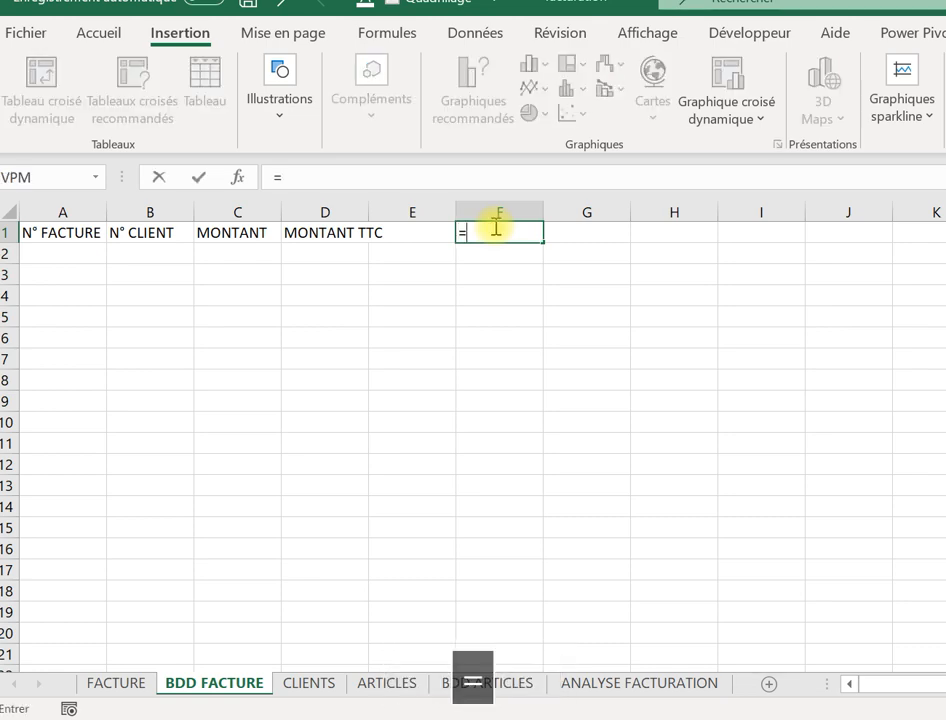
click(76, 232)
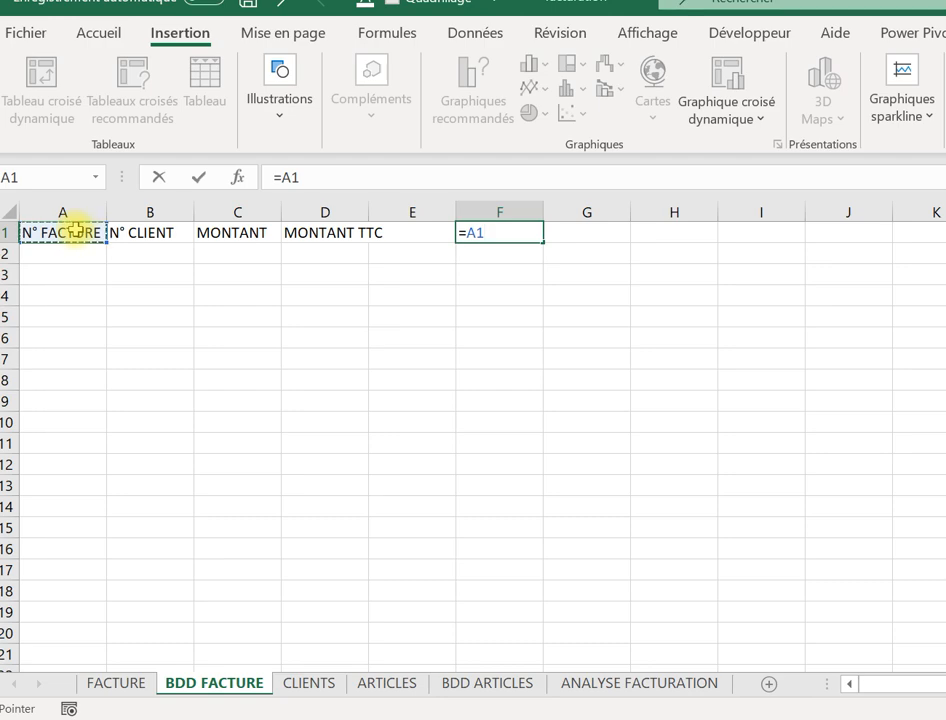
text(&)
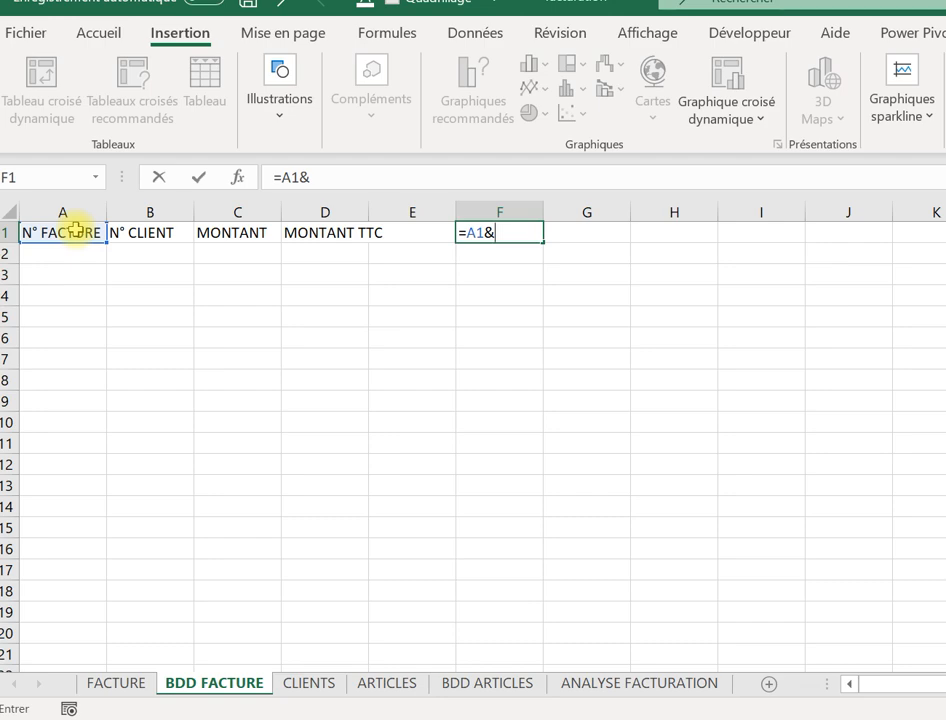
text("-)
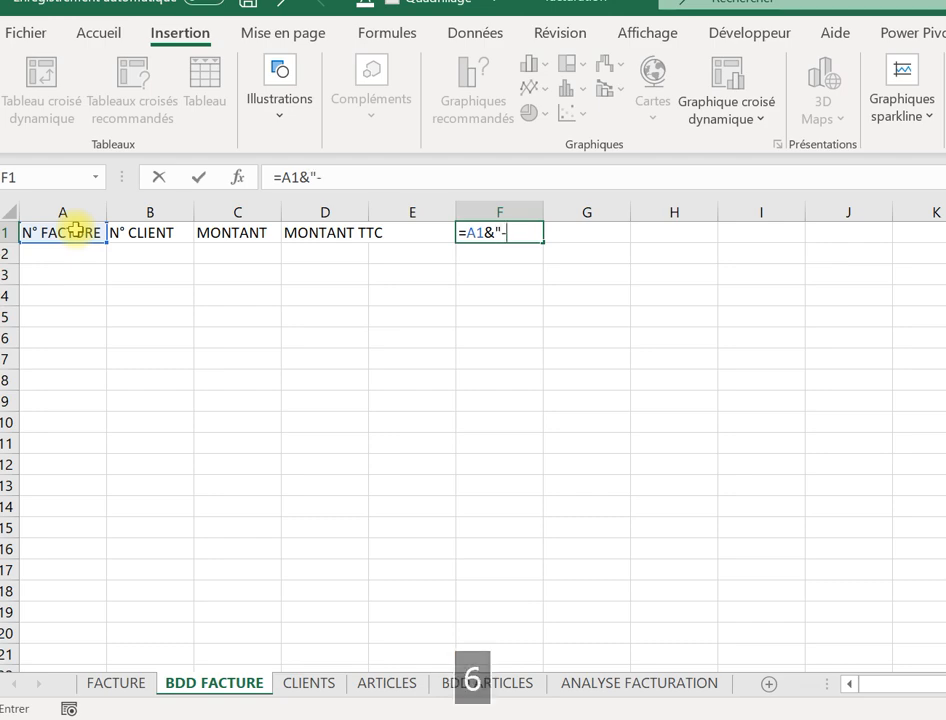
text(")
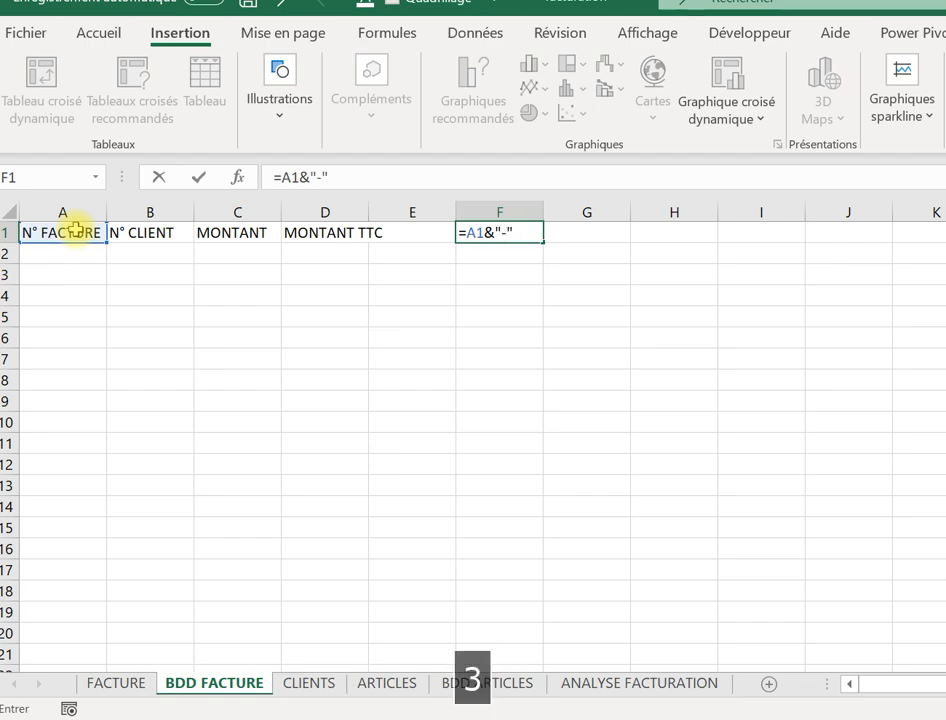
text(&)
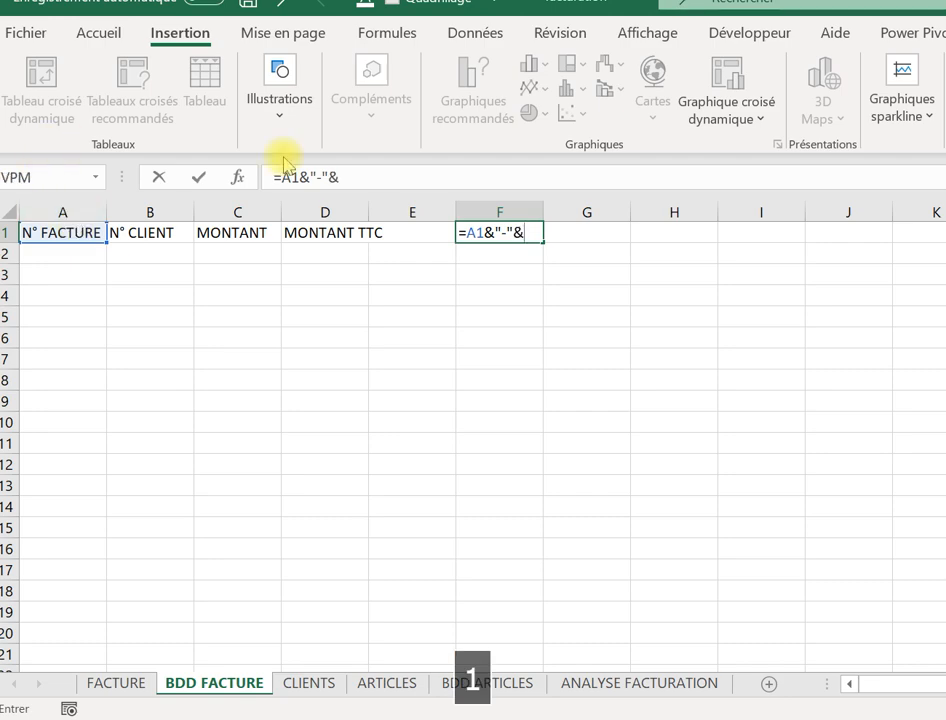
Append B1, C1 and D1 with pasted "-"& separators and confirm the formula.
drag(357, 182, 310, 174)
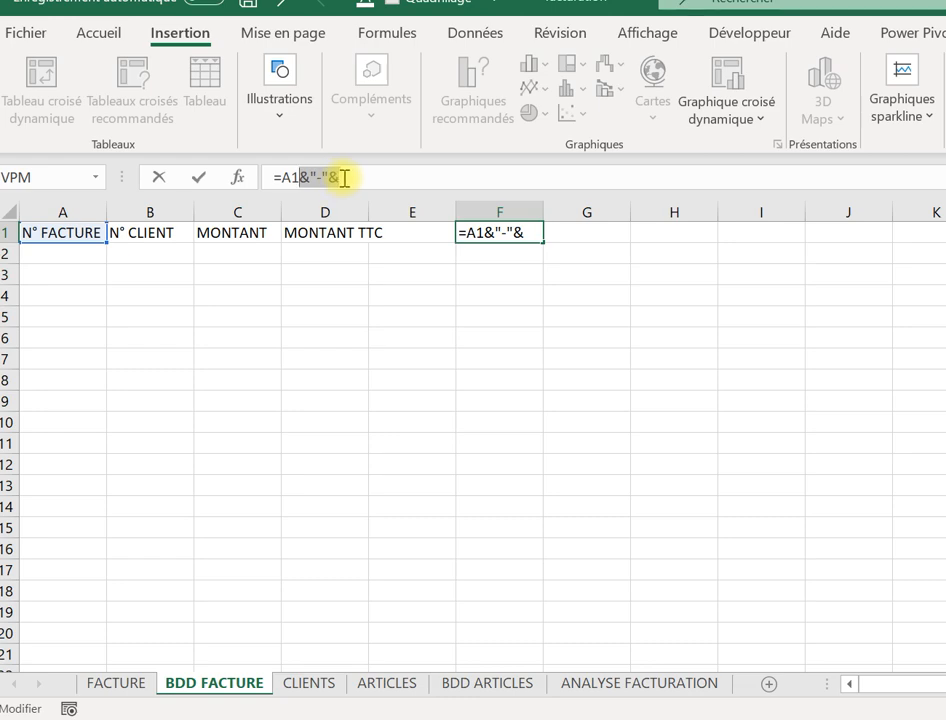
key(ctrl+c)
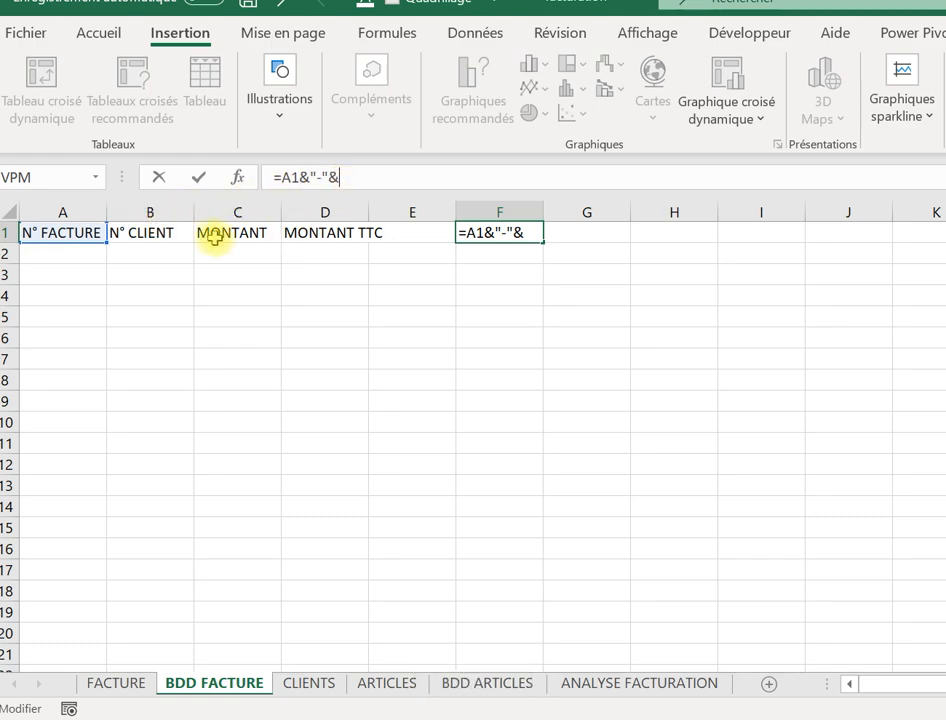
click(182, 235)
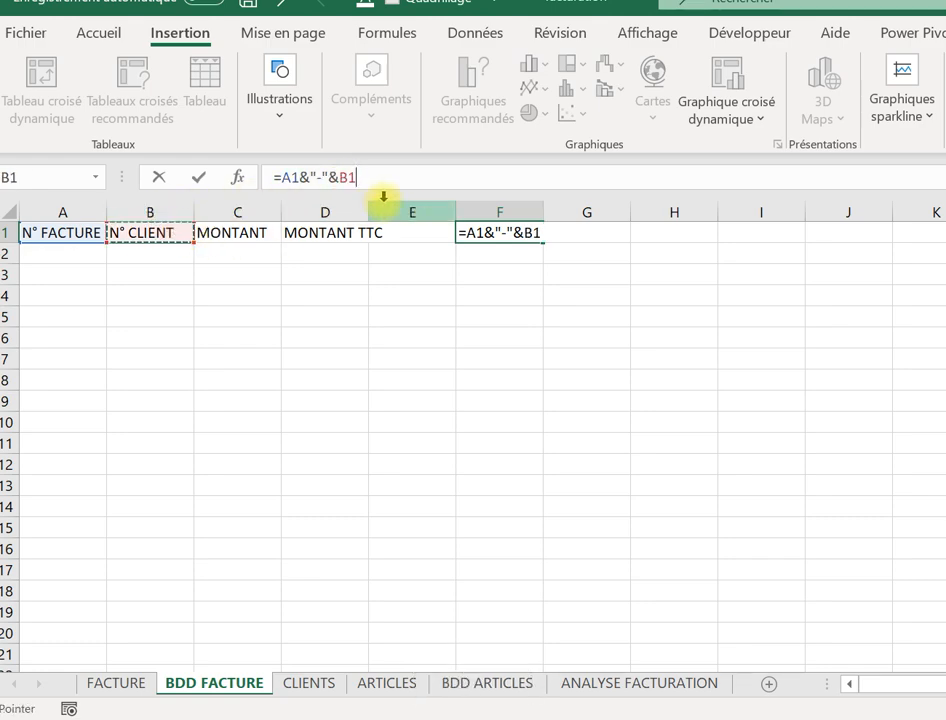
key(ctrl+v)
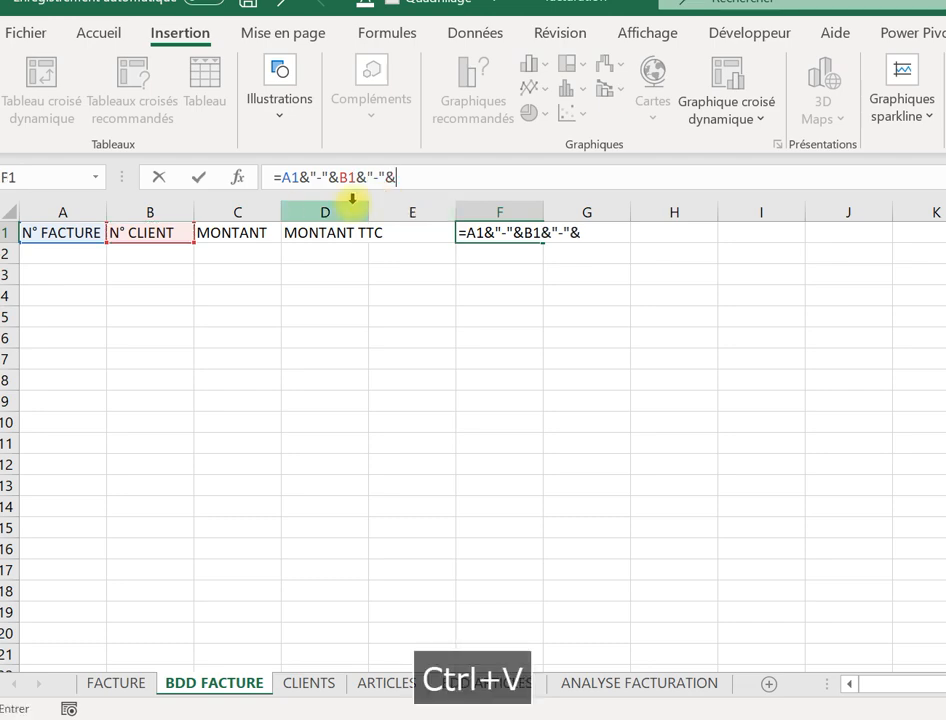
click(258, 236)
key(ctrl+v)
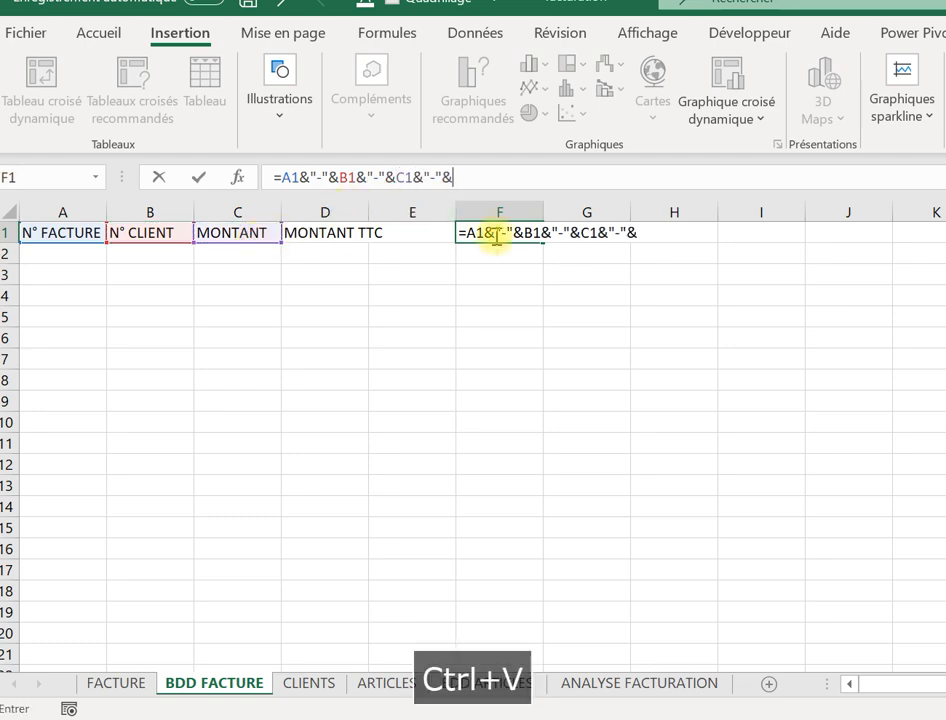
click(320, 232)
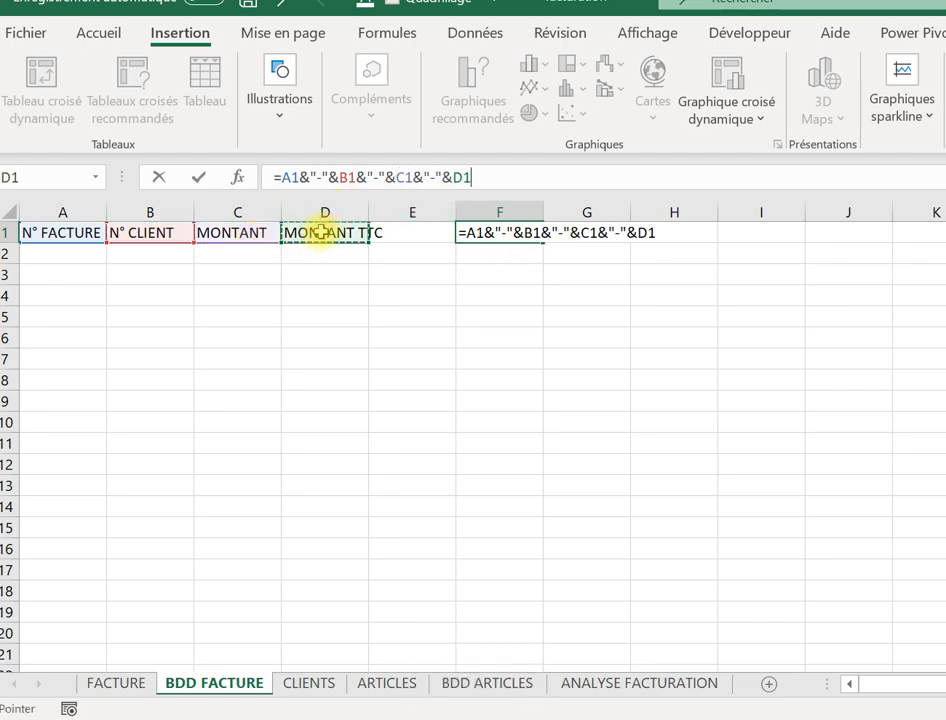
key(Return)
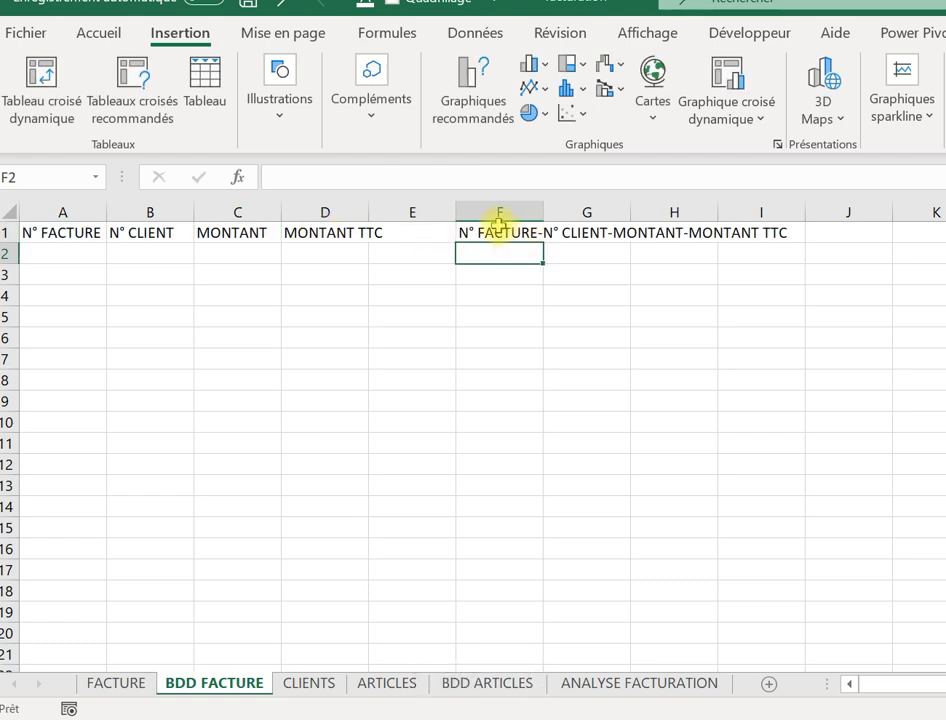
Convert F1's joined header formula to plain text with Paste Values.
click(498, 229)
click(475, 276)
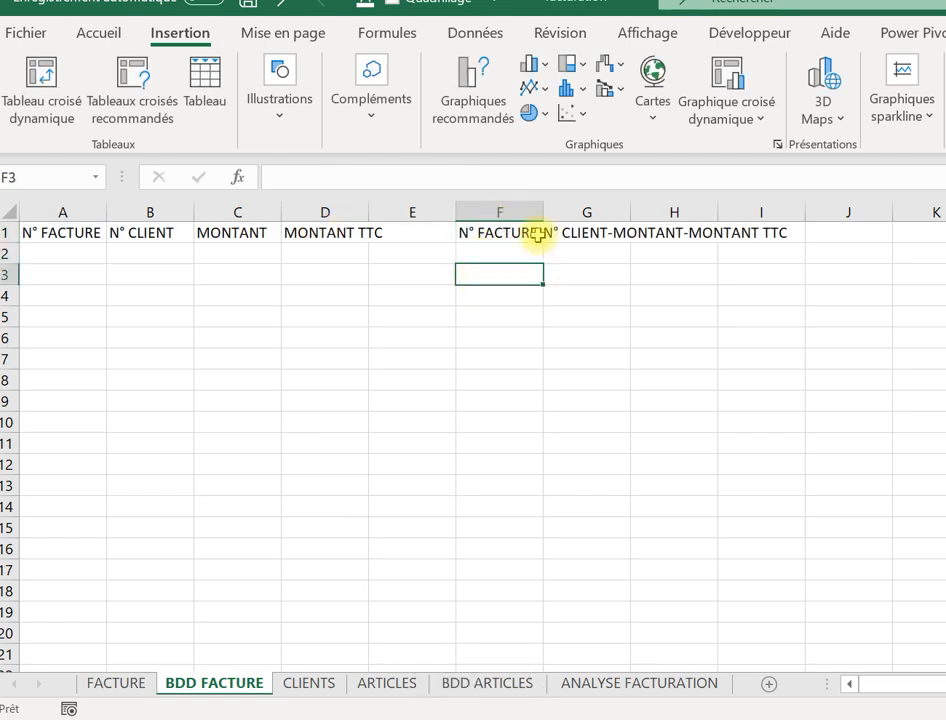
click(467, 234)
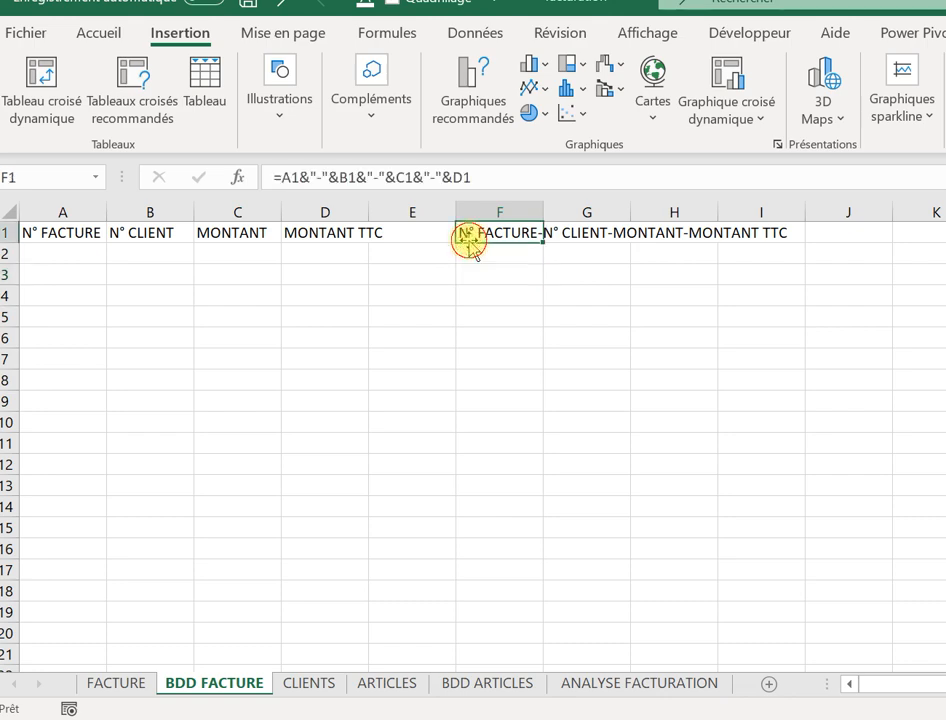
right_click(484, 233)
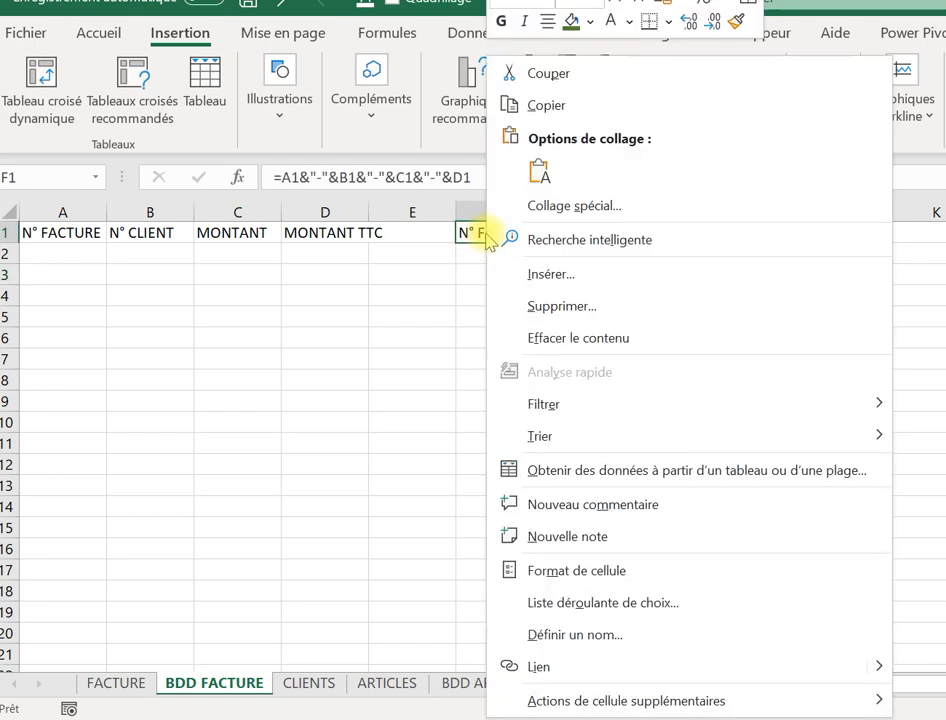
click(546, 106)
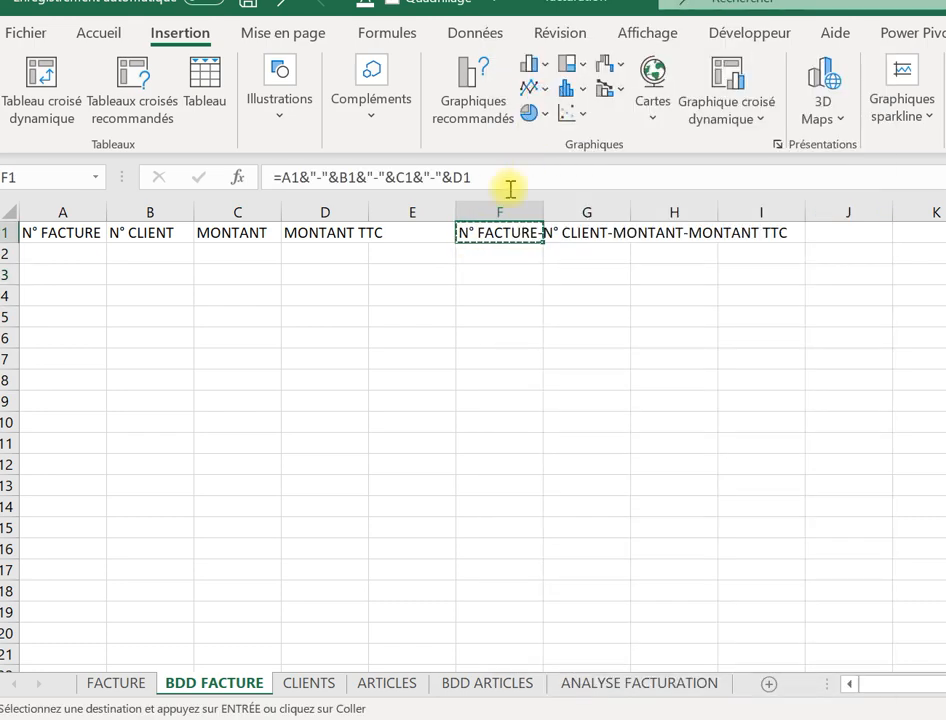
right_click(490, 233)
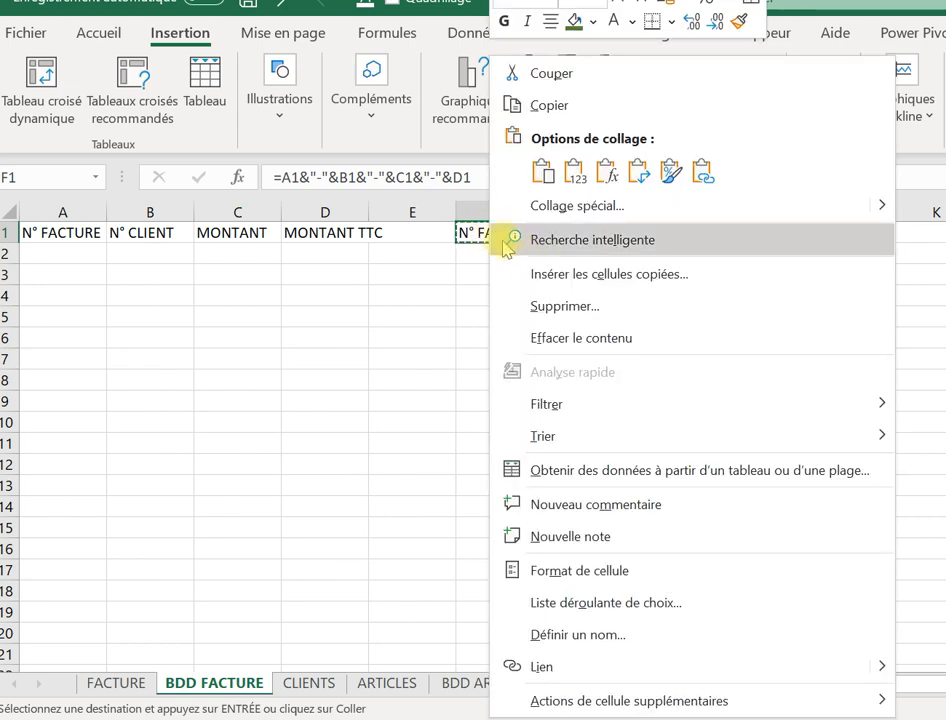
click(572, 171)
click(484, 309)
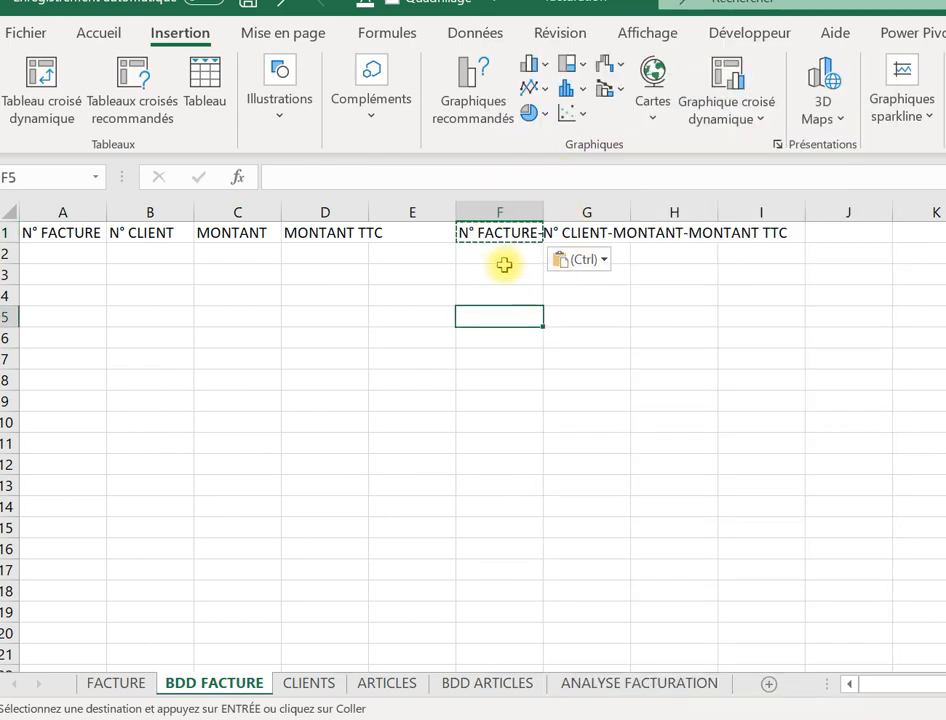
click(495, 232)
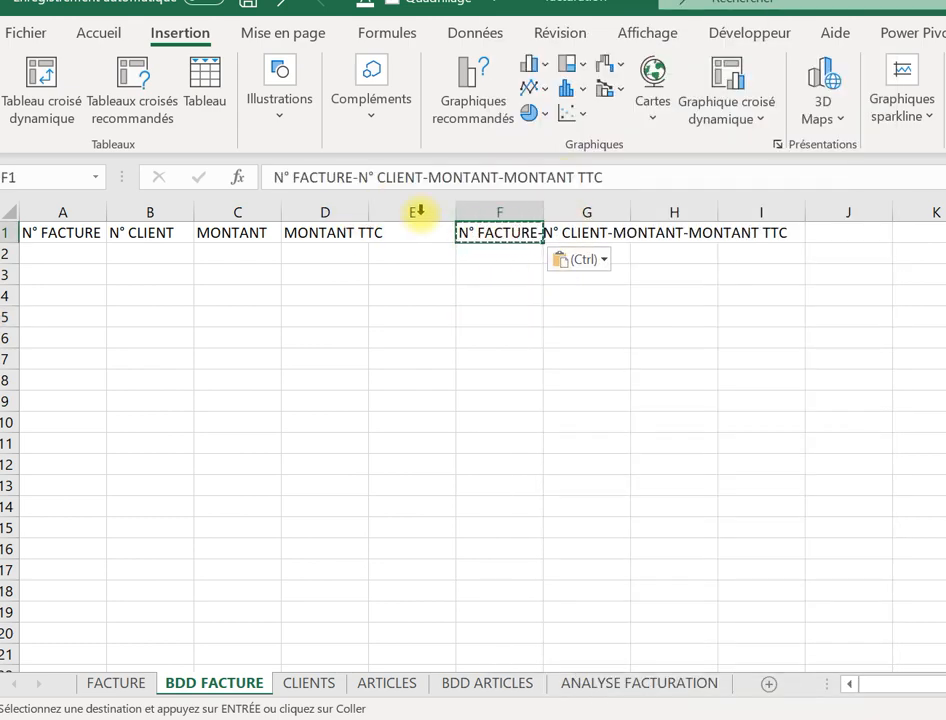
Delete columns A–E and autofit column A to the joined header.
drag(432, 211, 40, 177)
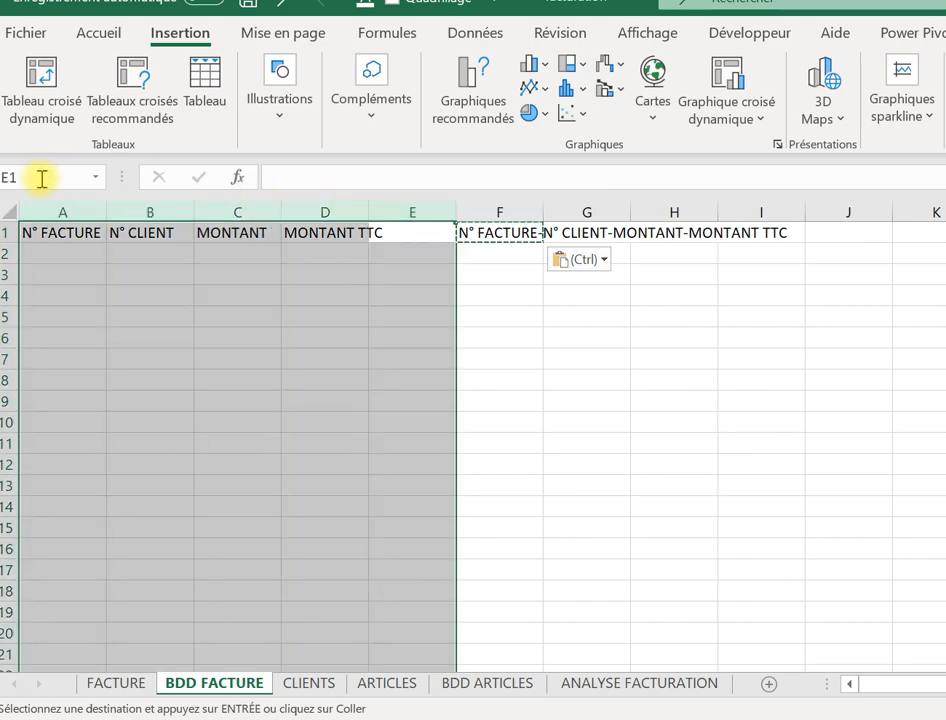
right_click(42, 200)
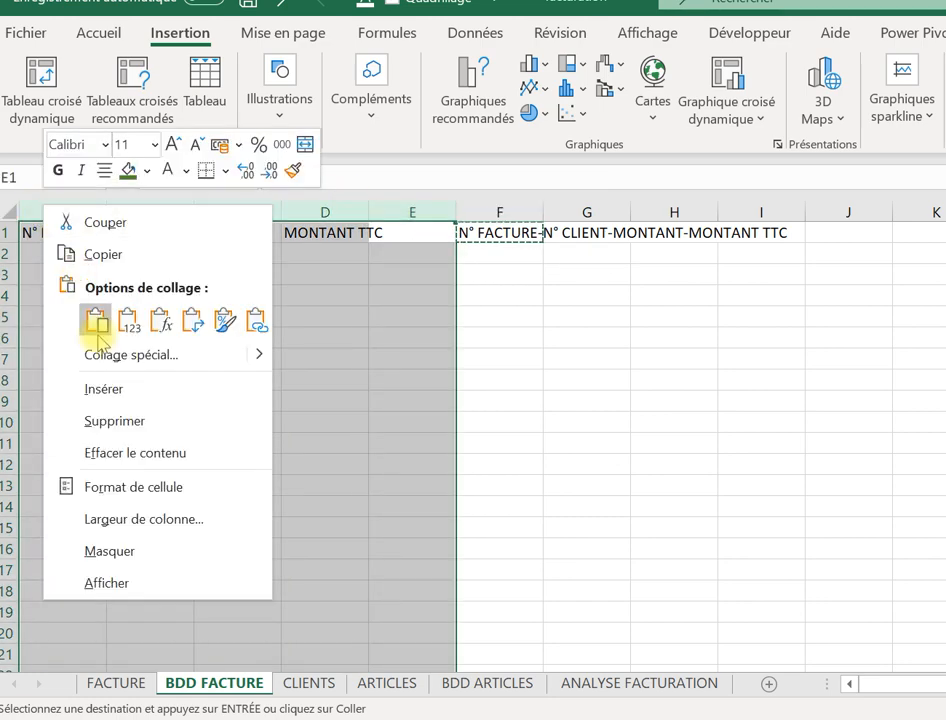
click(104, 406)
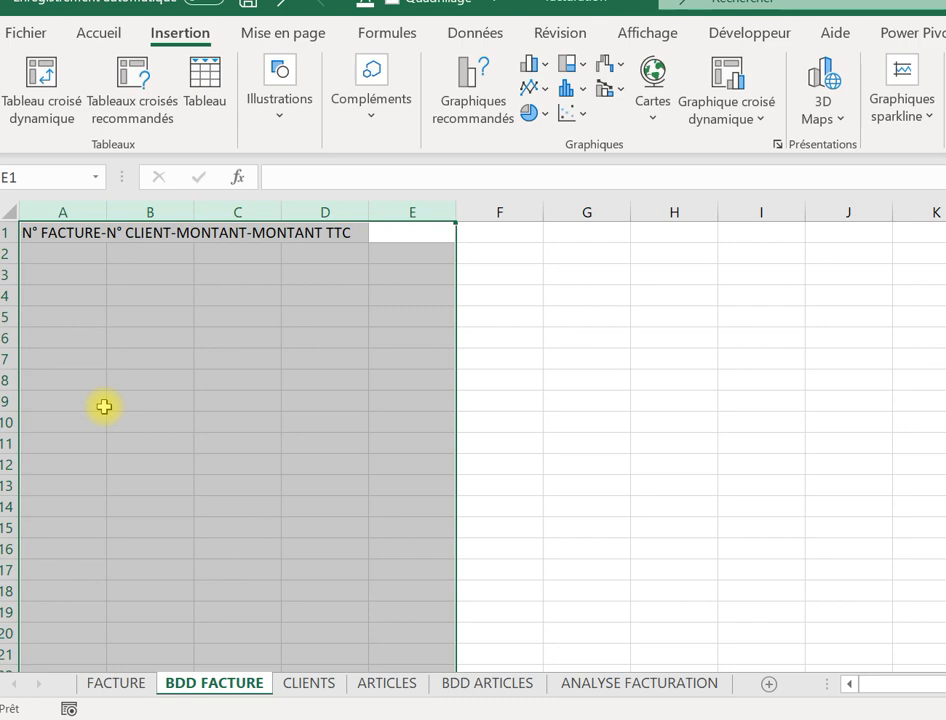
double_click(104, 203)
click(357, 366)
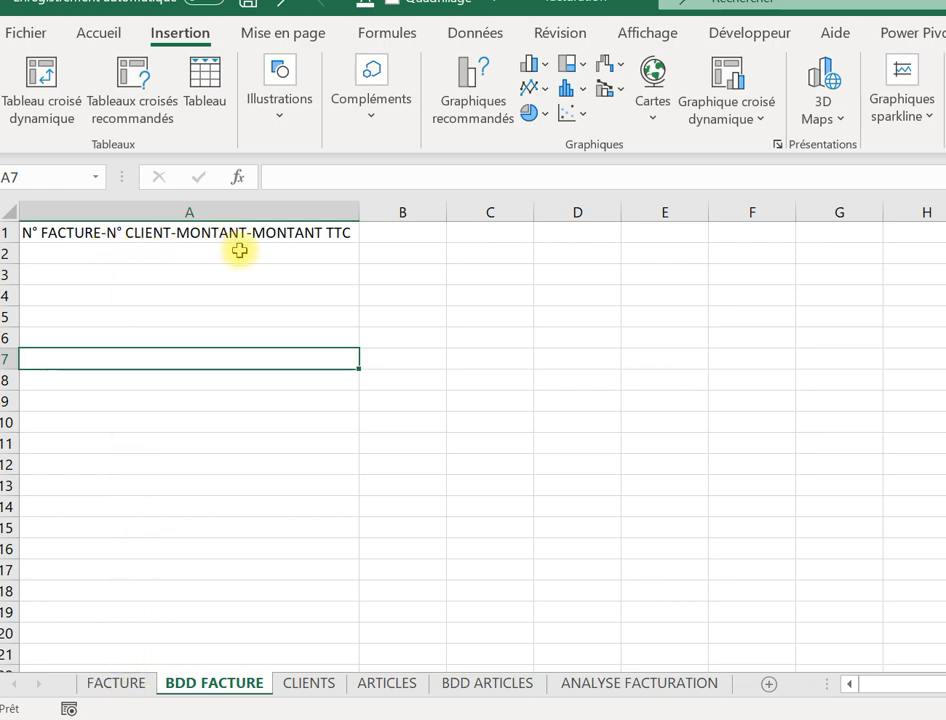
Fill cell H15 on the FACTURE sheet with gold.
click(116, 683)
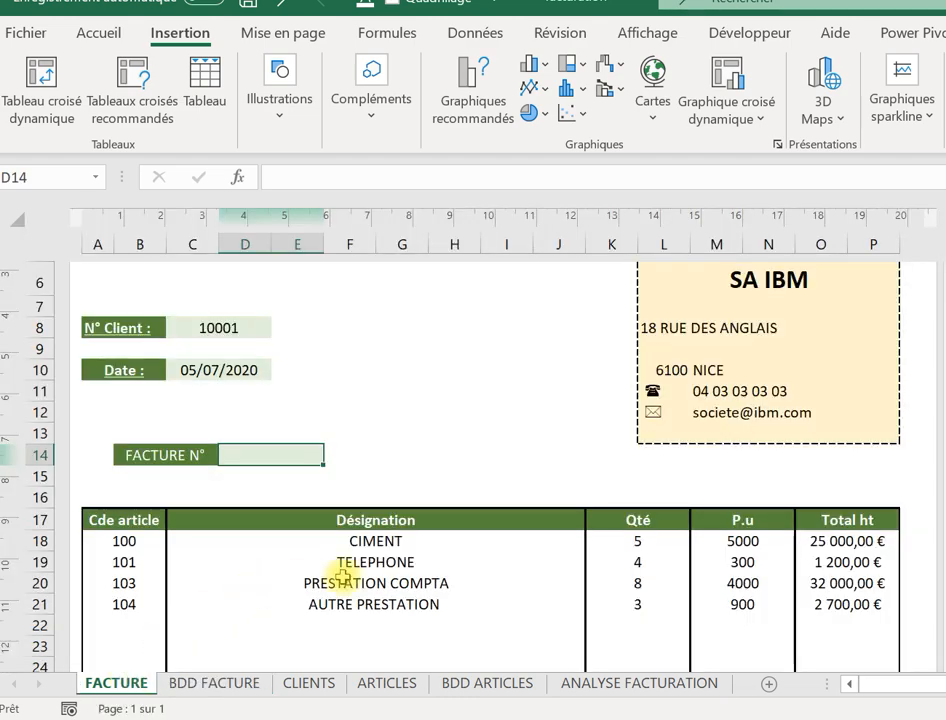
click(447, 473)
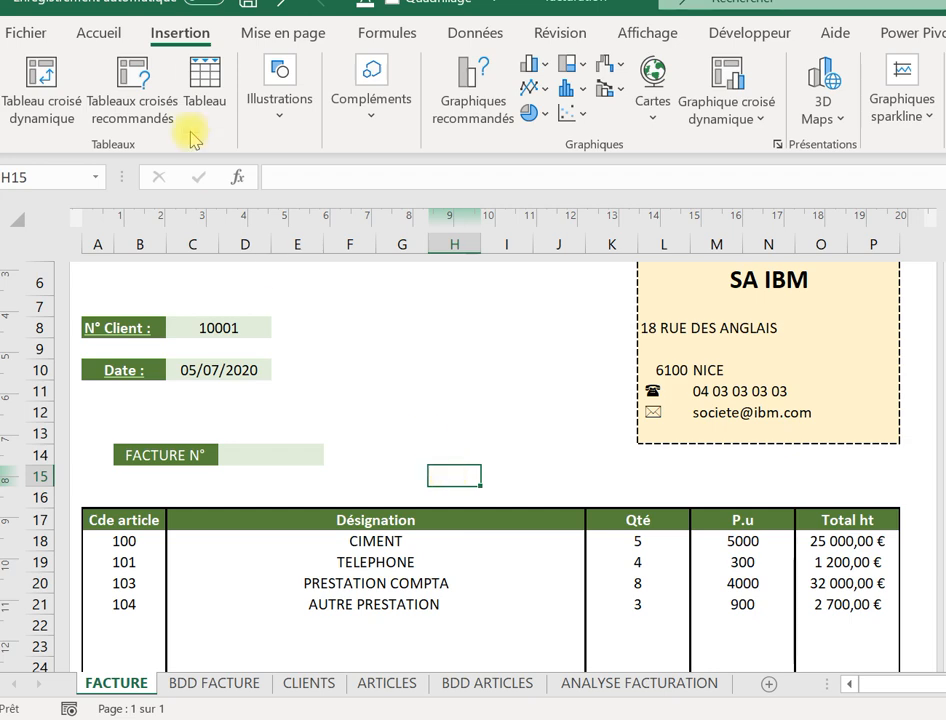
click(90, 28)
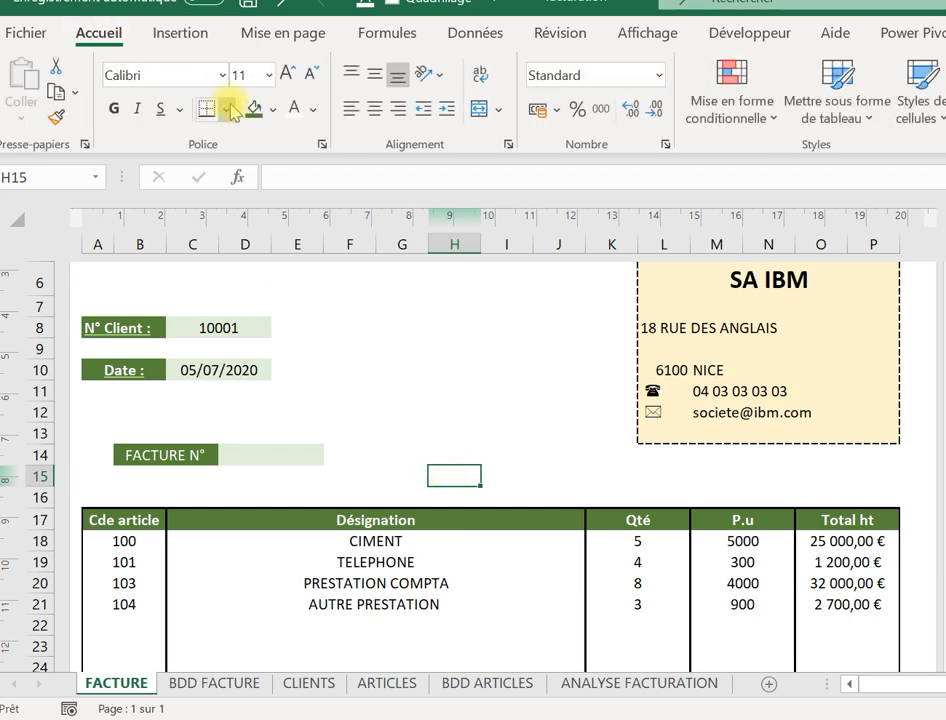
click(271, 112)
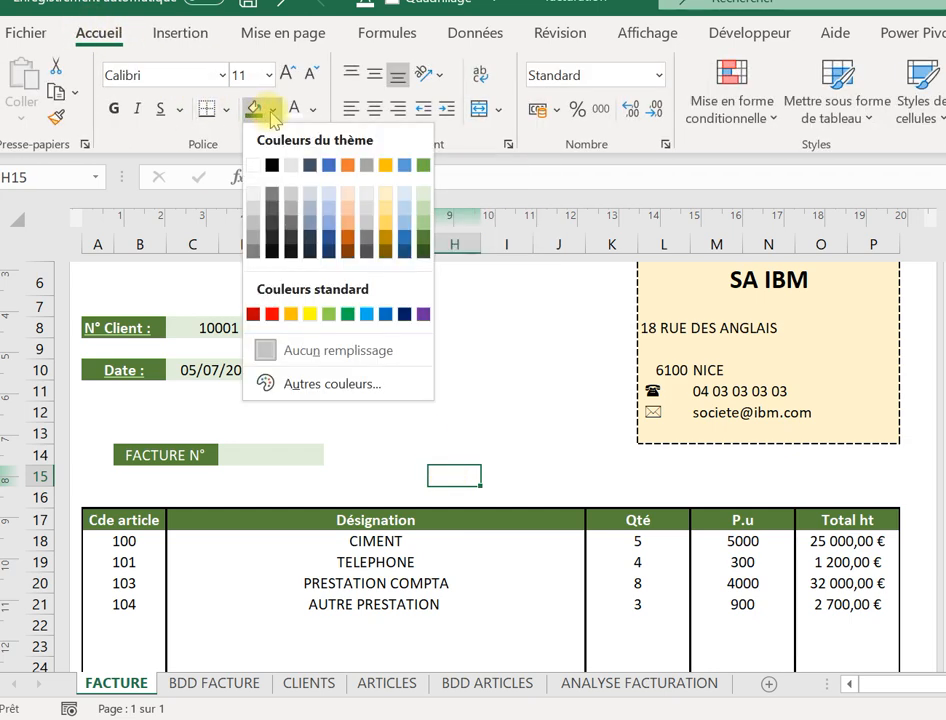
click(385, 235)
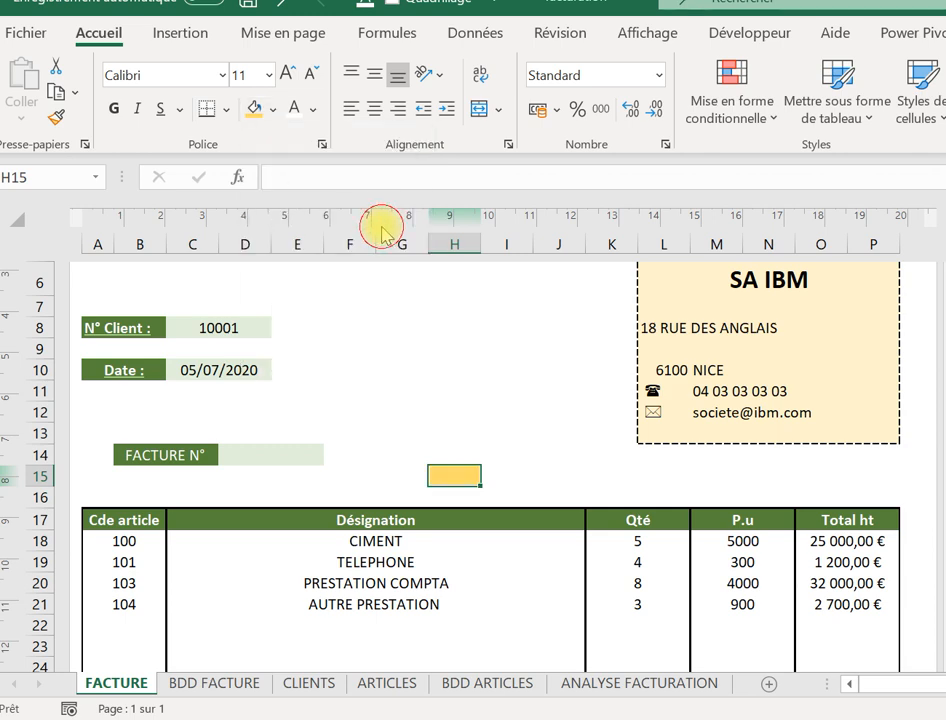
click(503, 481)
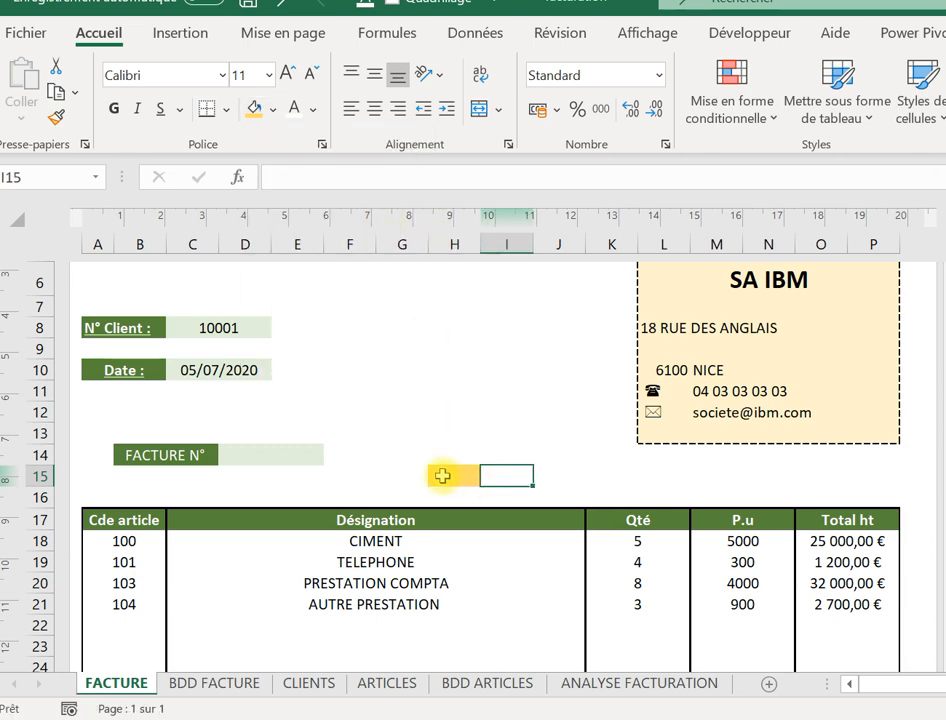
Check the BDD FACTURE header, then start a formula with = in H15.
click(442, 476)
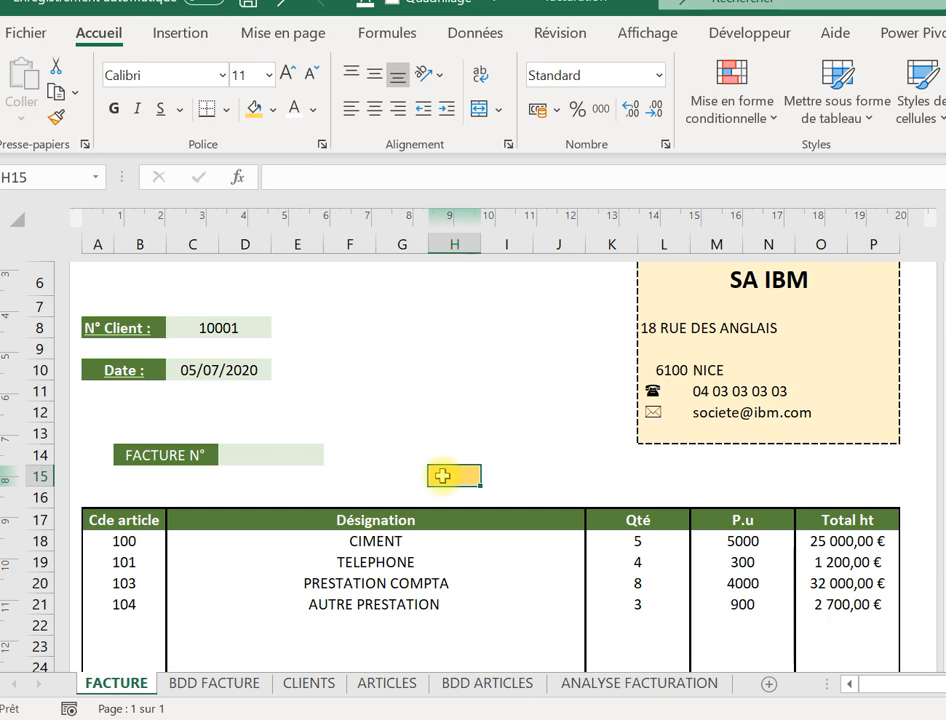
text(=)
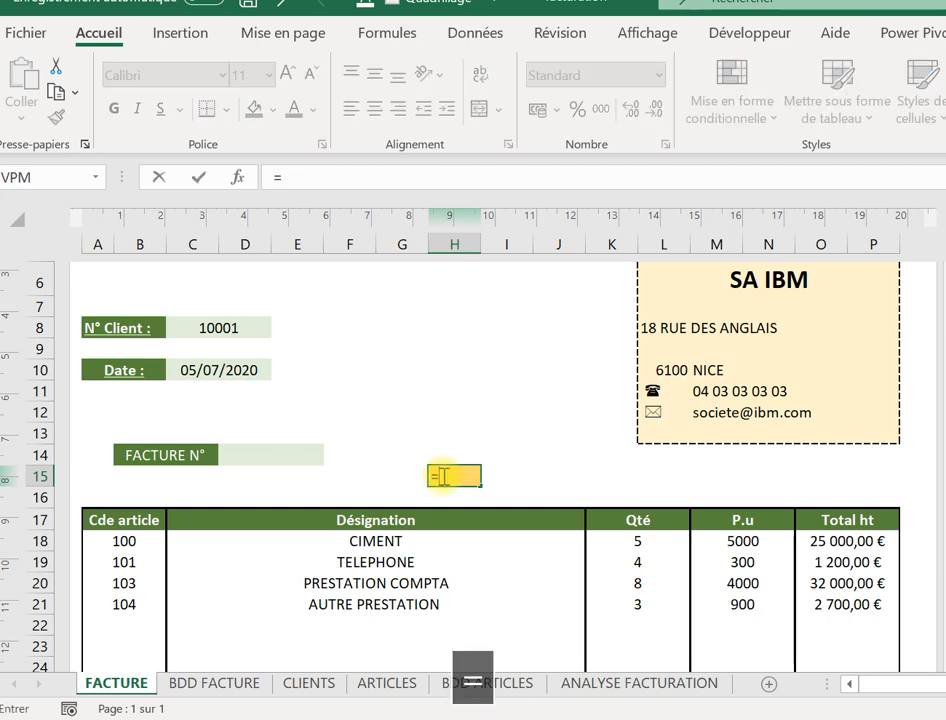
key(BackSpace)
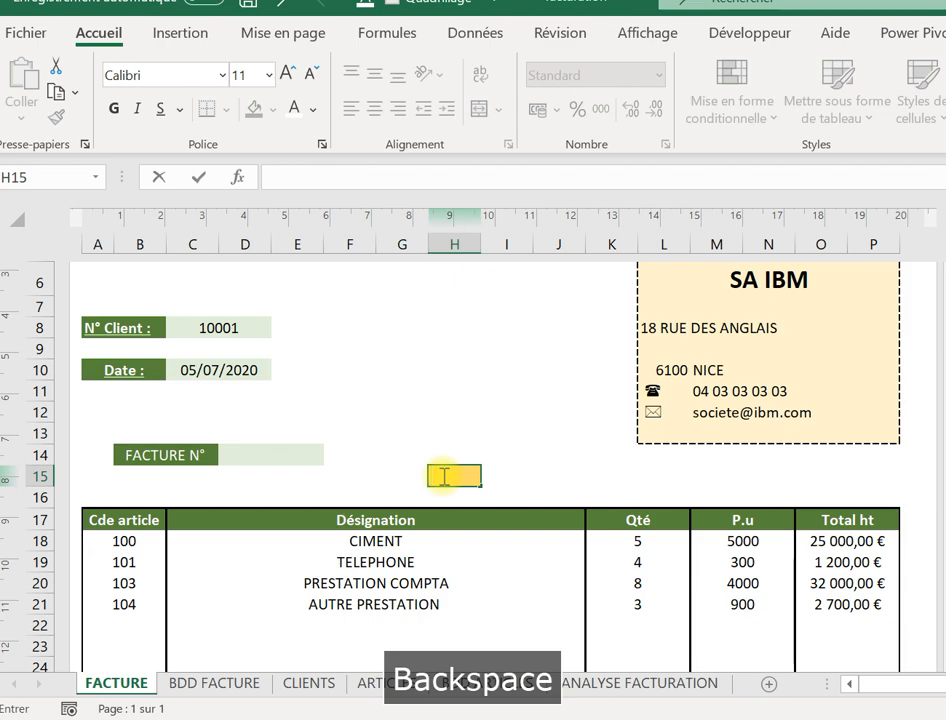
click(222, 682)
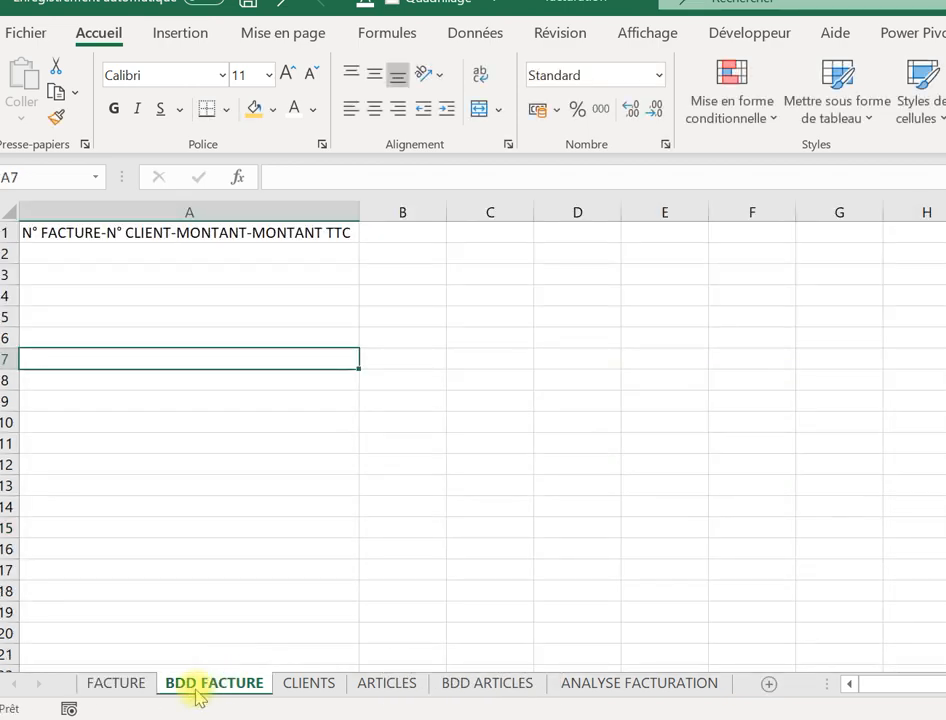
click(122, 684)
text(=)
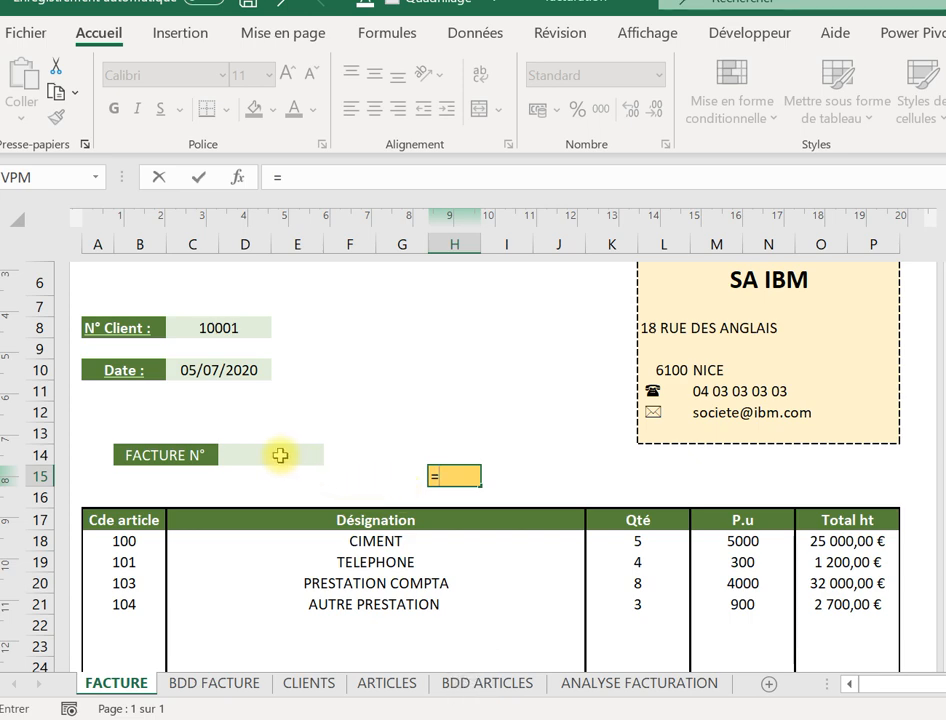
Begin the H15 formula joining invoice number D14 and client number C8 with a hyphen.
click(280, 455)
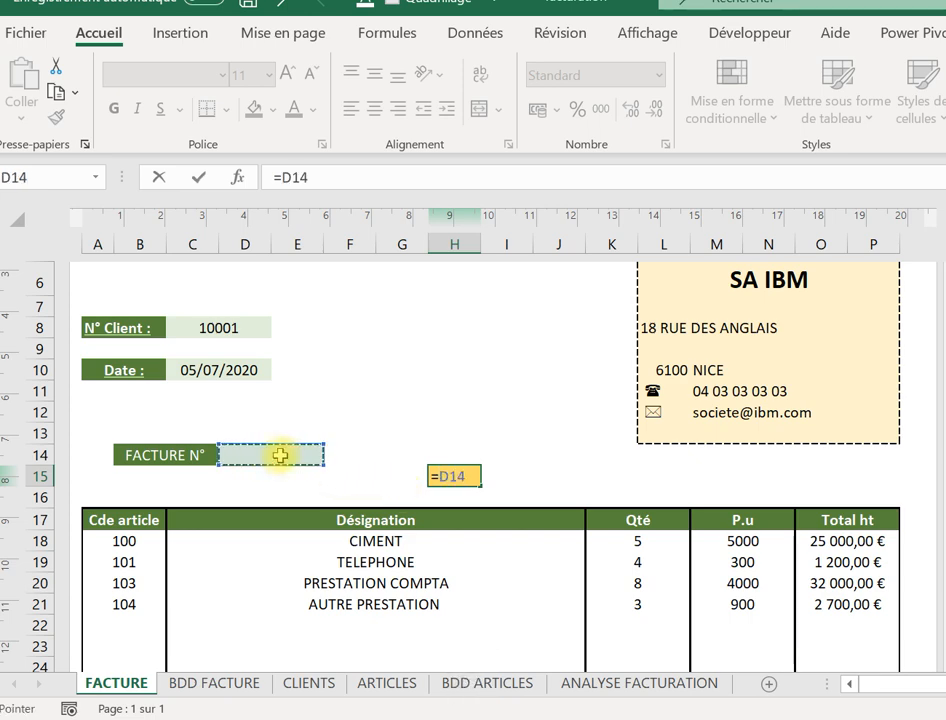
text(&"-)
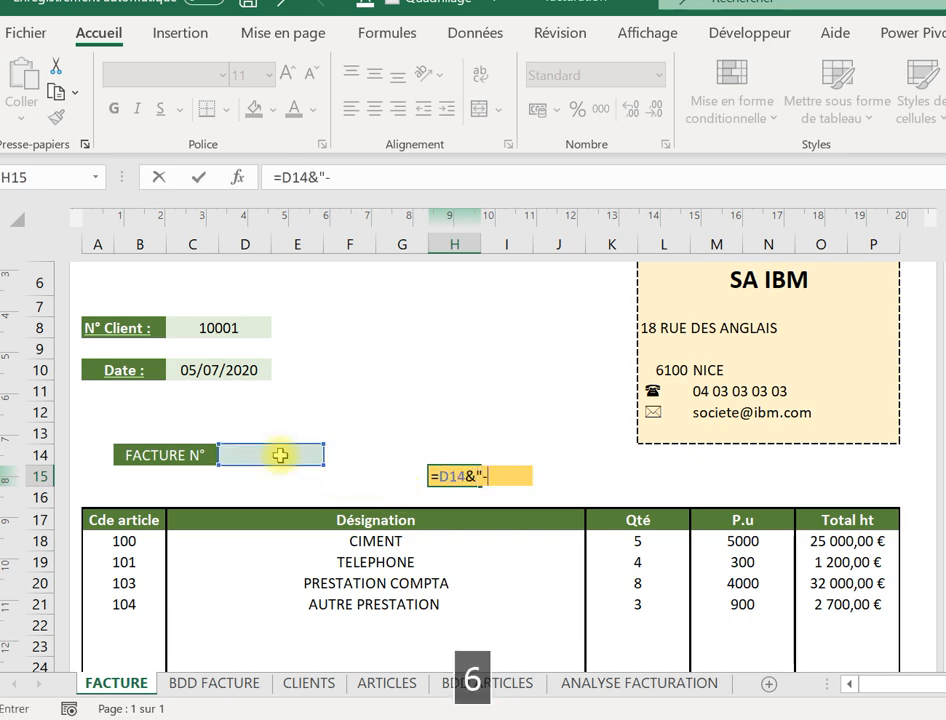
text("&)
click(217, 327)
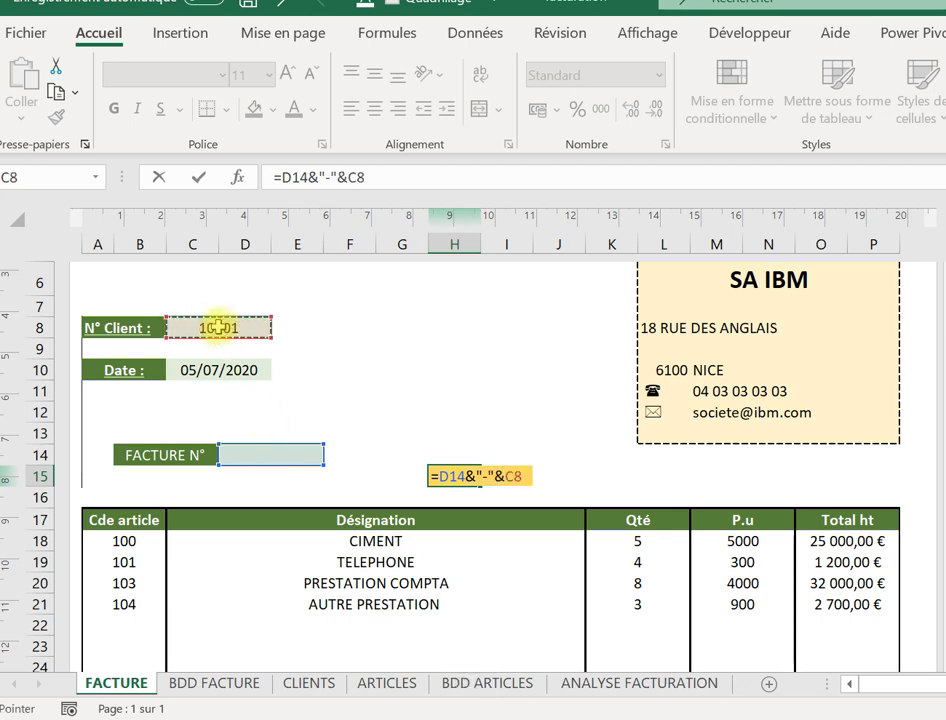
text(&"-"&)
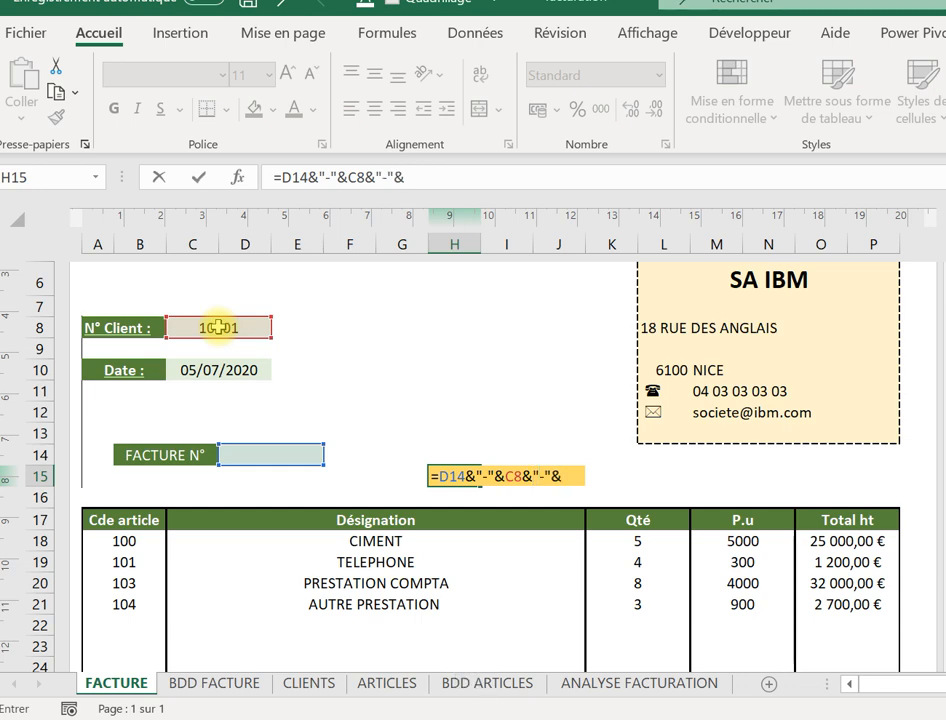
click(244, 690)
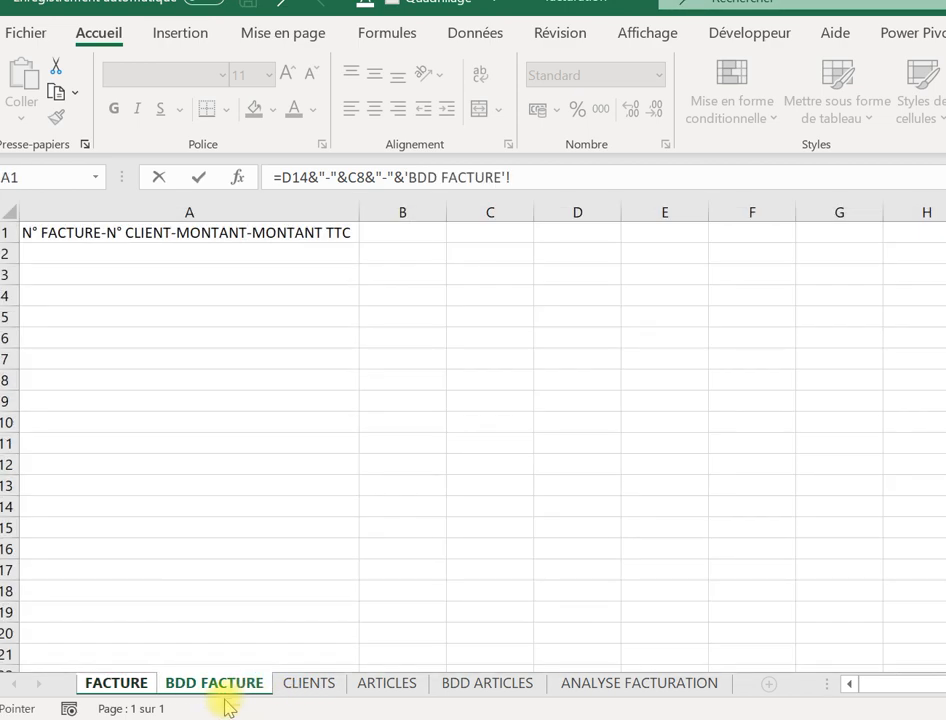
click(118, 685)
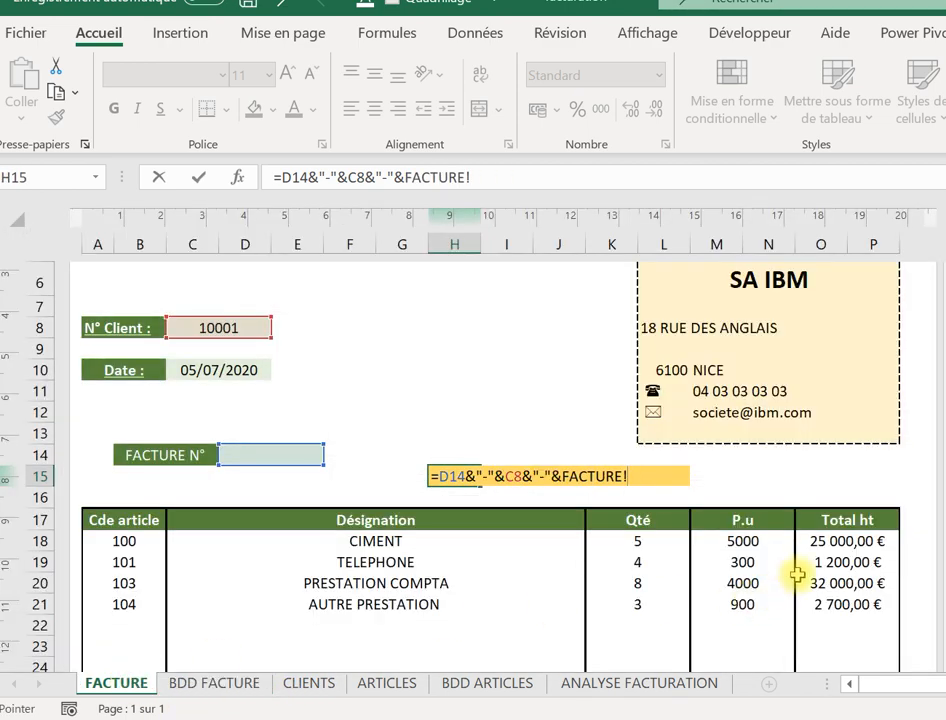
click(528, 178)
key(BackSpace)
key(BackSpace)
key(BackSpace)
key(BackSpace)
key(BackSpace)
key(BackSpace)
key(BackSpace)
key(BackSpace)
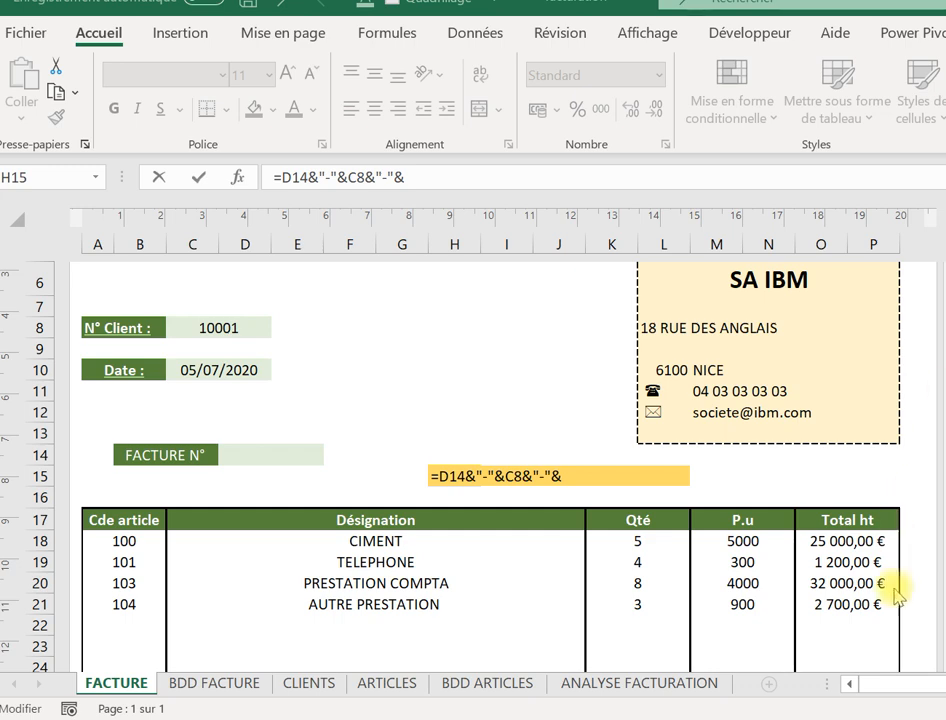
Append Total HT (O44) and Total TTC (O48) with hyphens and commit the formula.
click(777, 572)
click(748, 566)
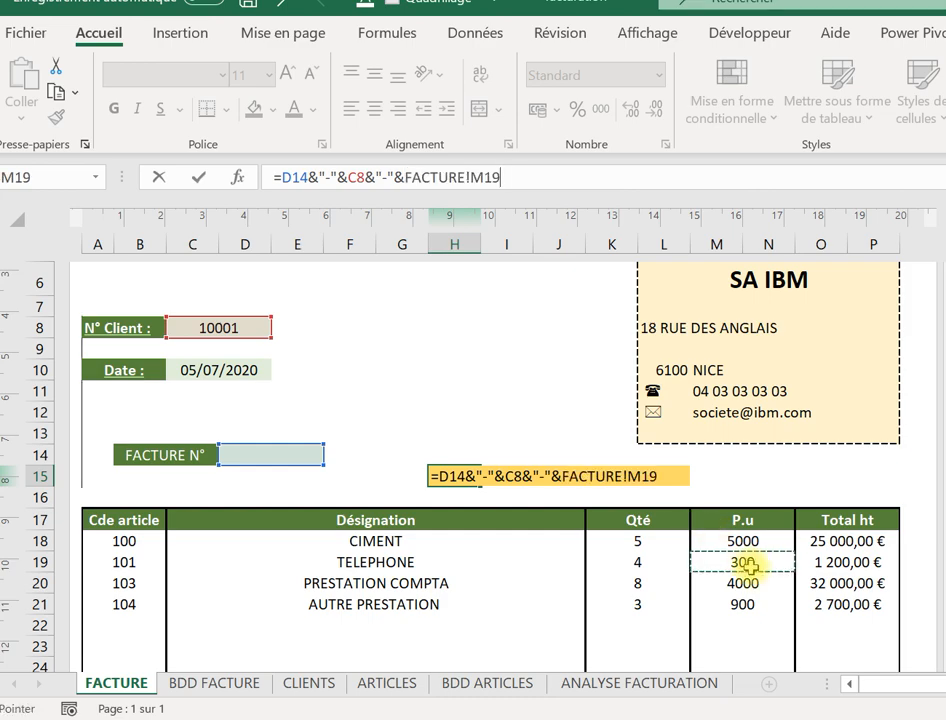
key(Down)
key(Down)
key(Down)
key(Down)
key(Down)
key(Down)
key(Down)
key(Down)
key(Down)
key(Down)
key(Down)
key(Down)
key(Down)
key(Down)
key(Down)
key(Down)
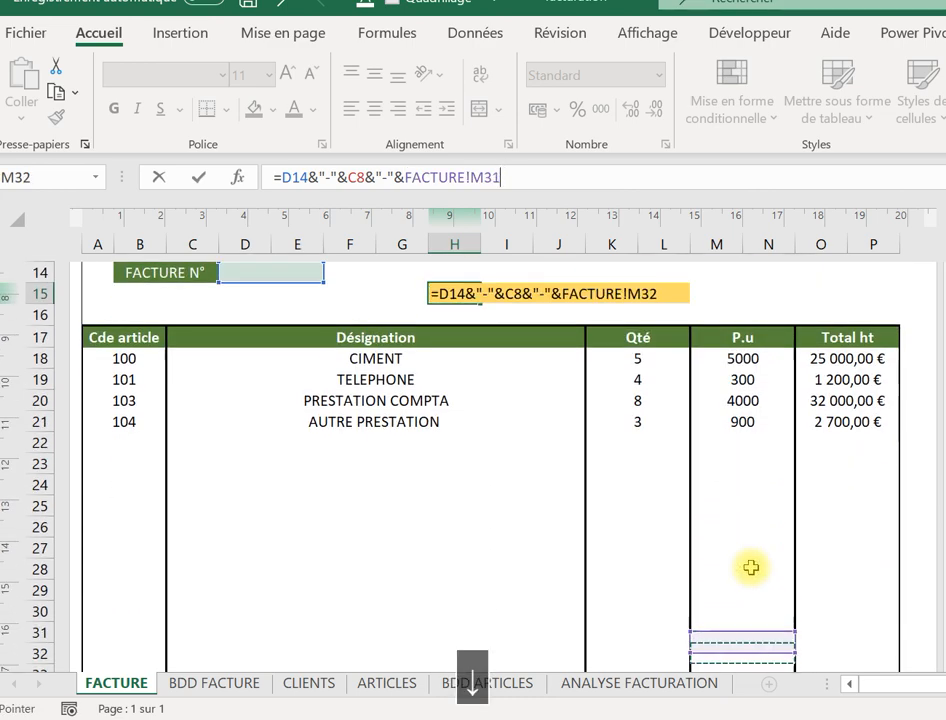
key(Down)
key(Down)
key(Down)
key(Down)
key(Down)
key(Down)
key(Down)
key(Down)
key(Down)
key(Down)
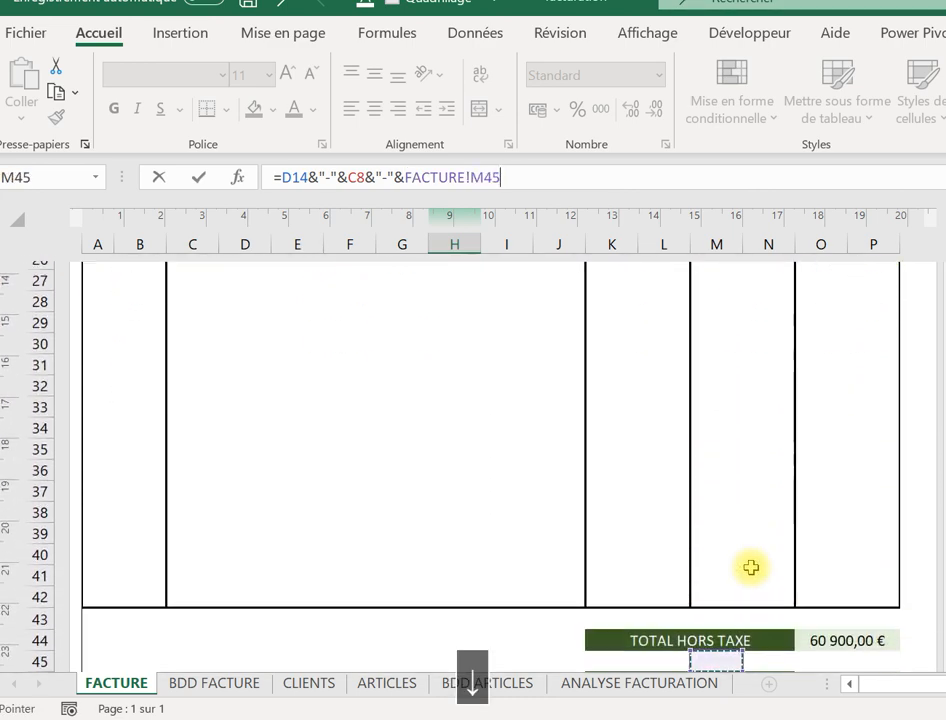
key(Right)
key(Right)
key(Up)
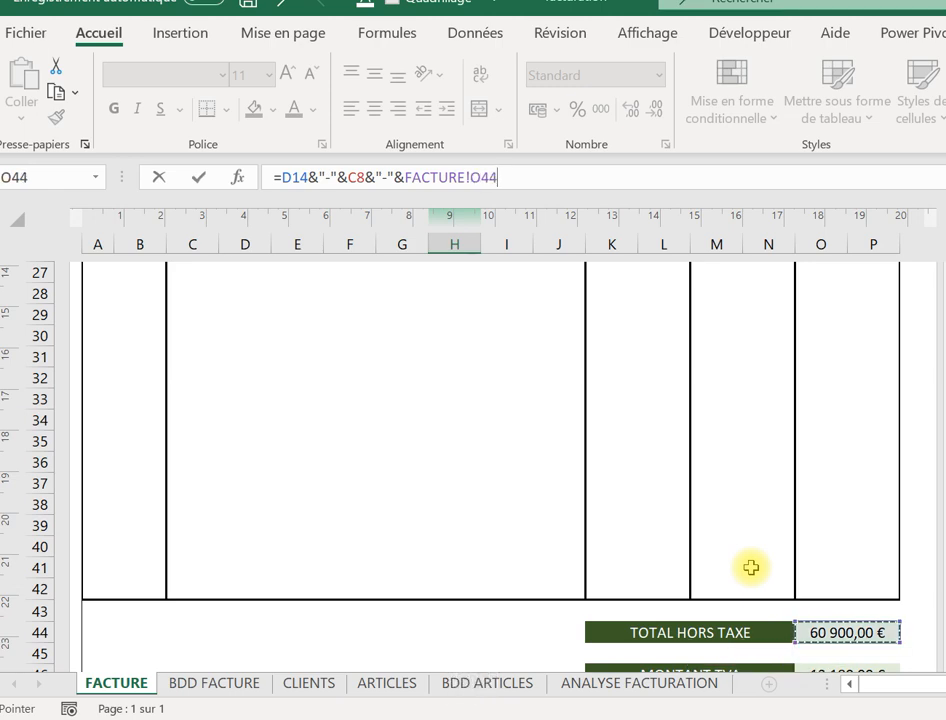
text(&)
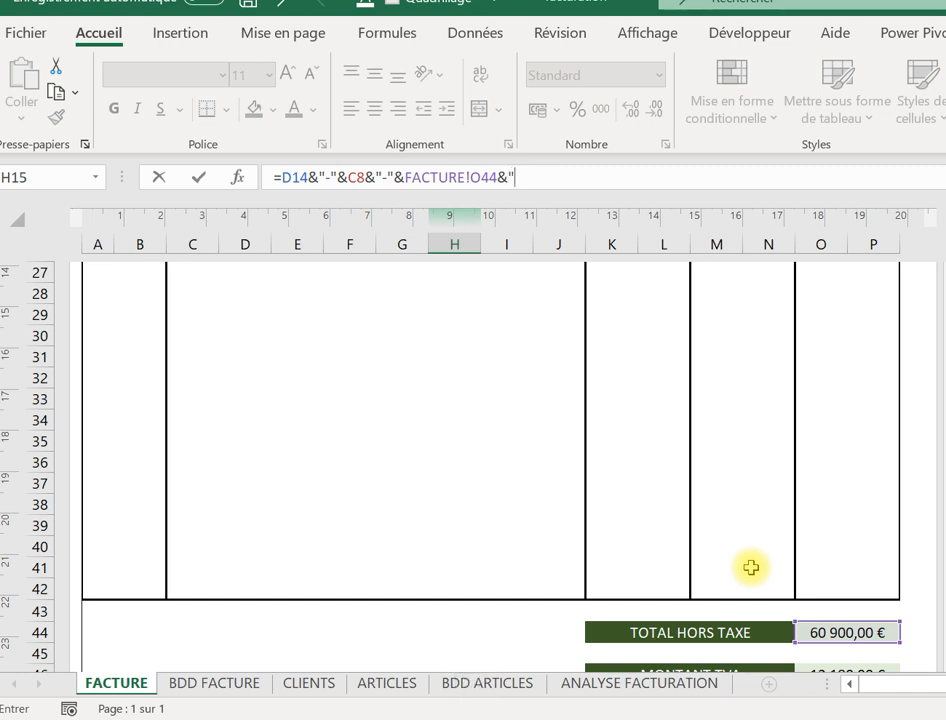
text("-"&)
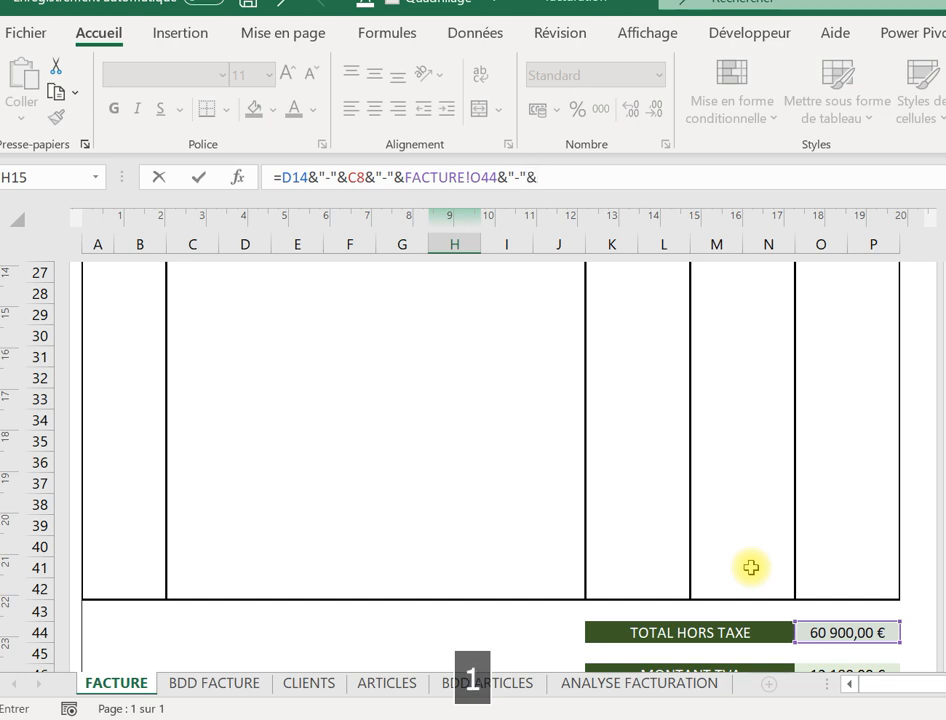
click(832, 653)
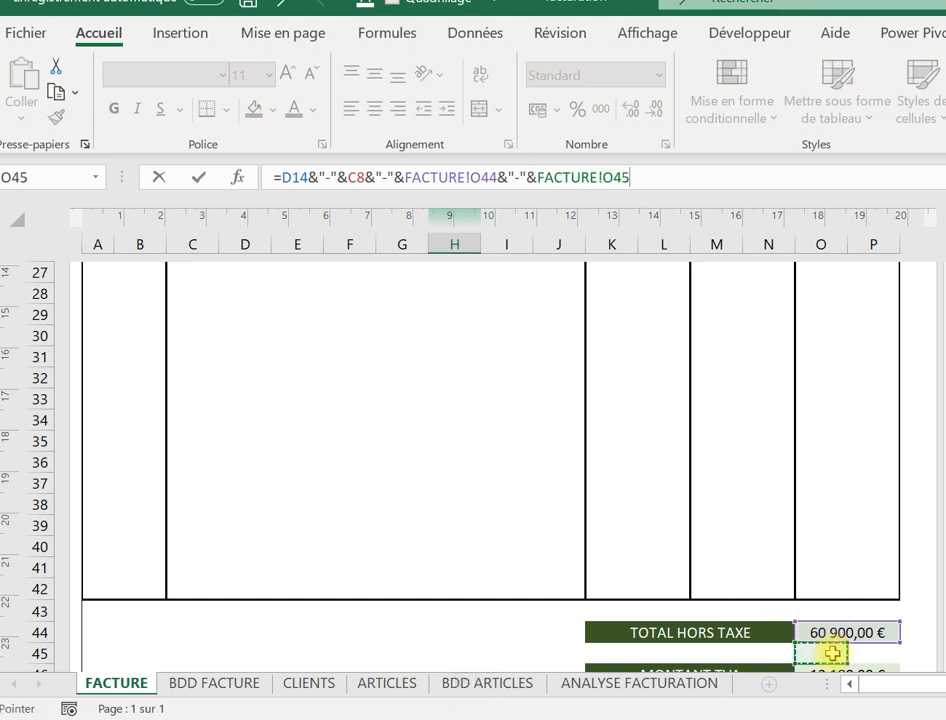
key(Down)
key(Down)
key(Down)
key(Down)
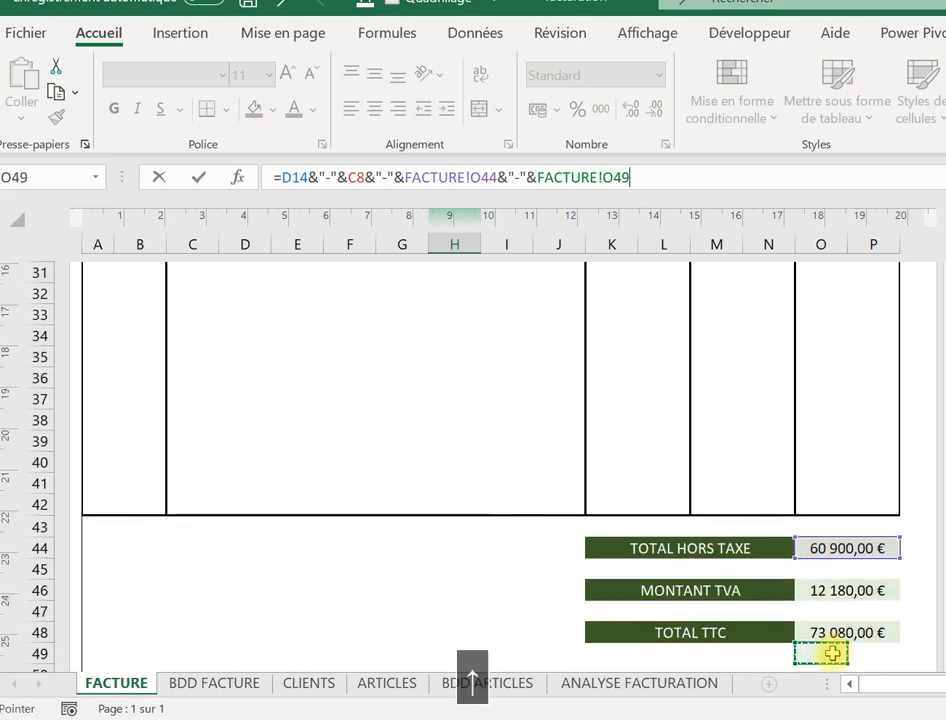
key(Up)
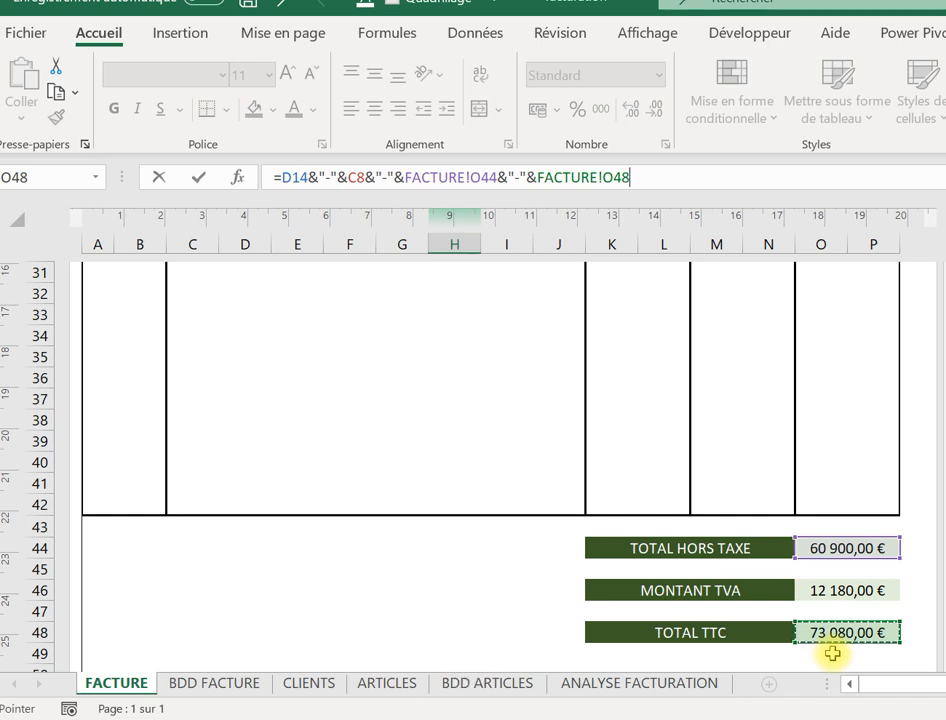
key(Return)
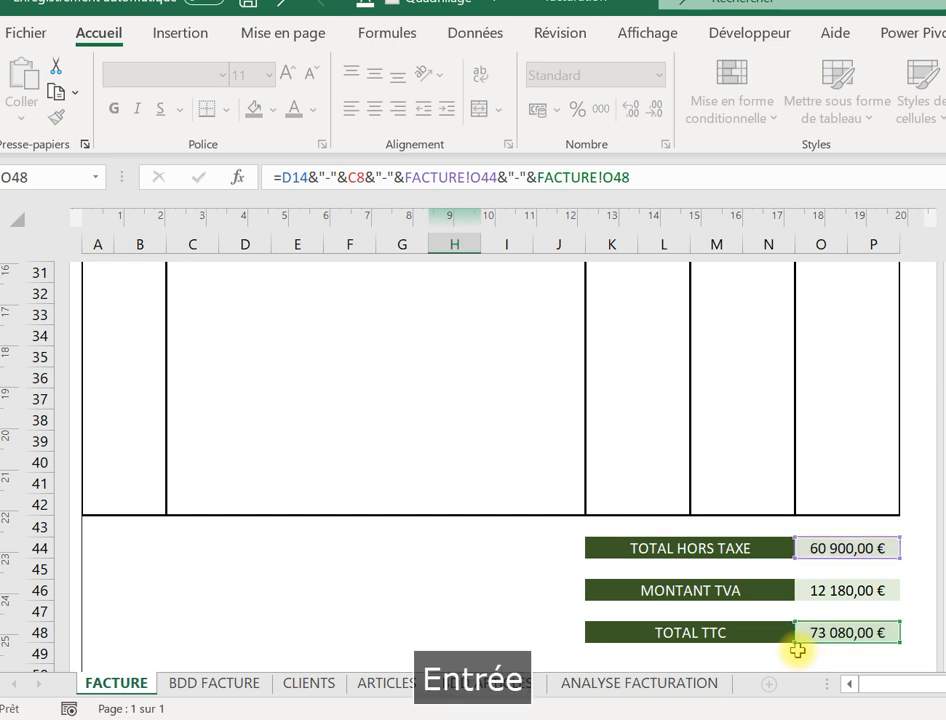
Select the still-empty invoice number cell D14.
click(387, 435)
key(Up)
key(Up)
key(Up)
key(Up)
key(Up)
key(Up)
key(Up)
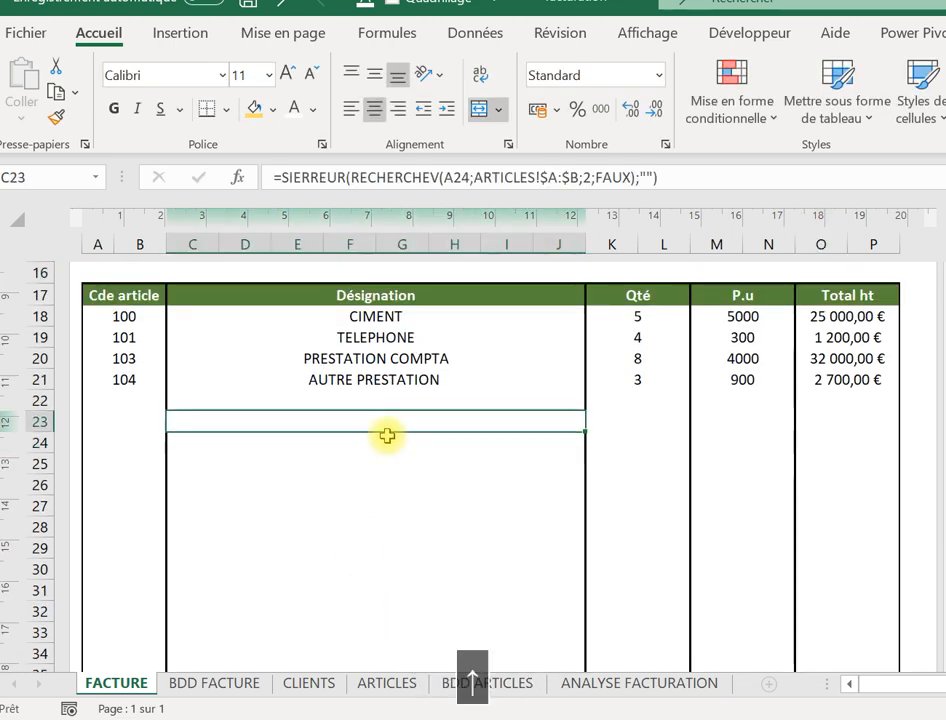
key(Up)
key(Up)
key(Up)
key(Up)
key(Up)
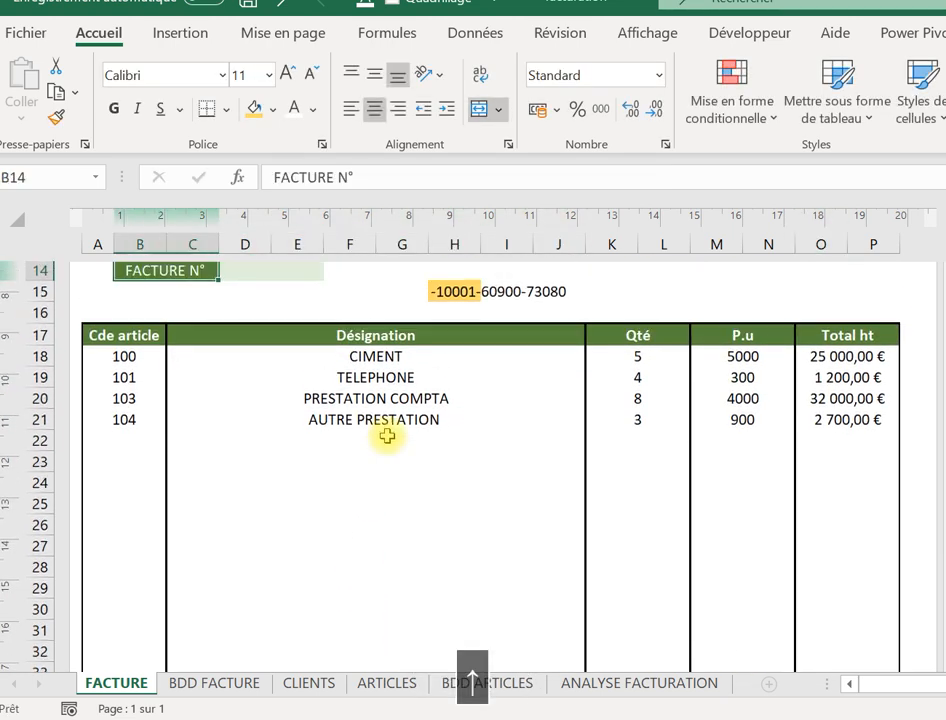
key(Down)
key(Down)
key(Right)
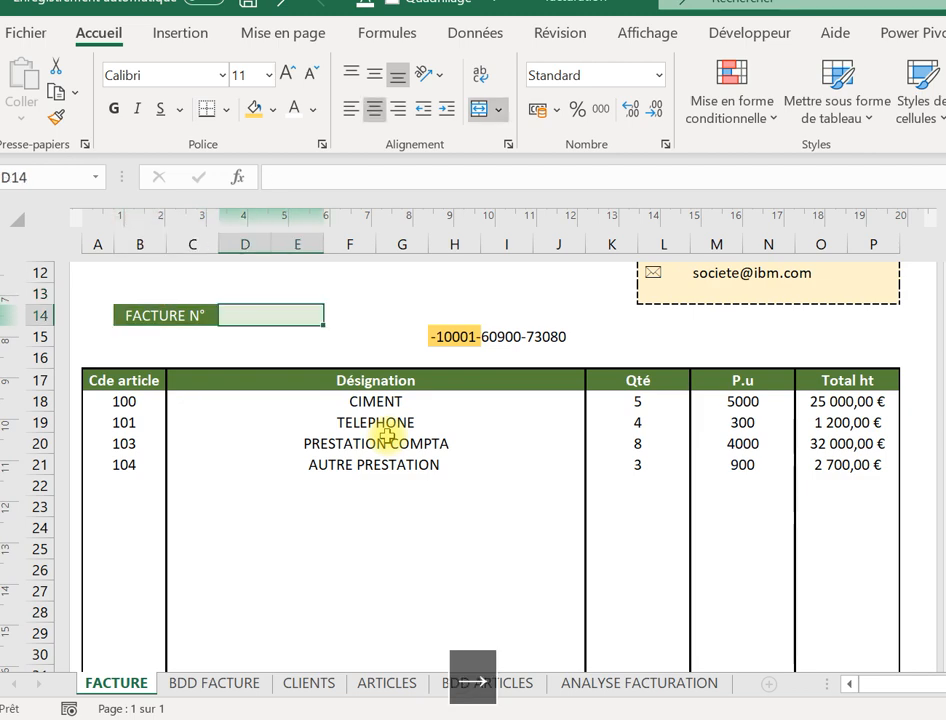
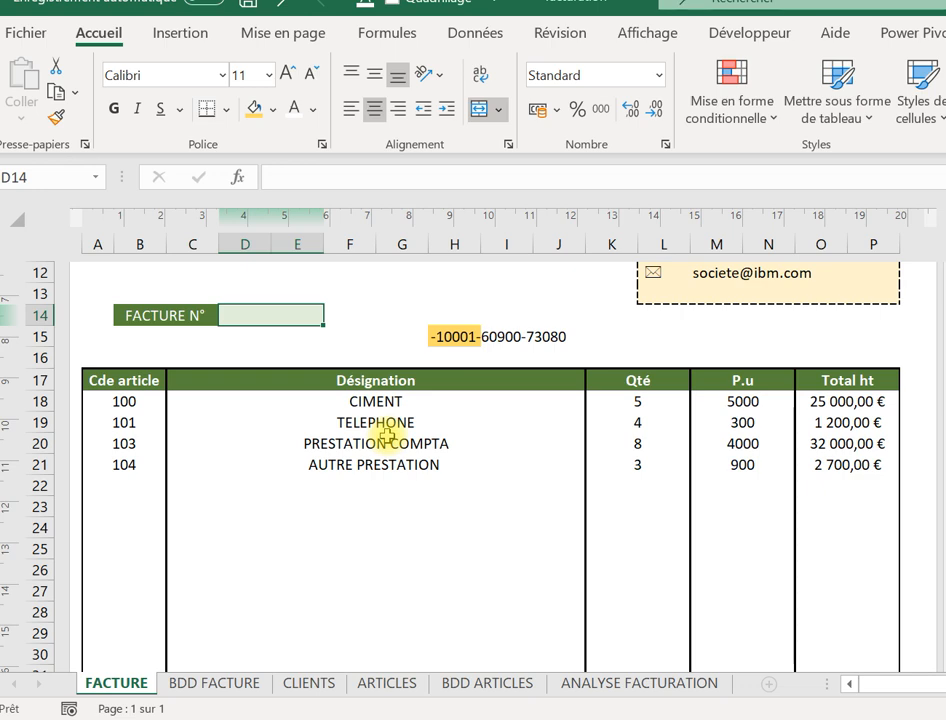
Enter =NBVAL('BDD FACTURE'!A2:A1048576) in D14 to count the logged invoices.
text(=)
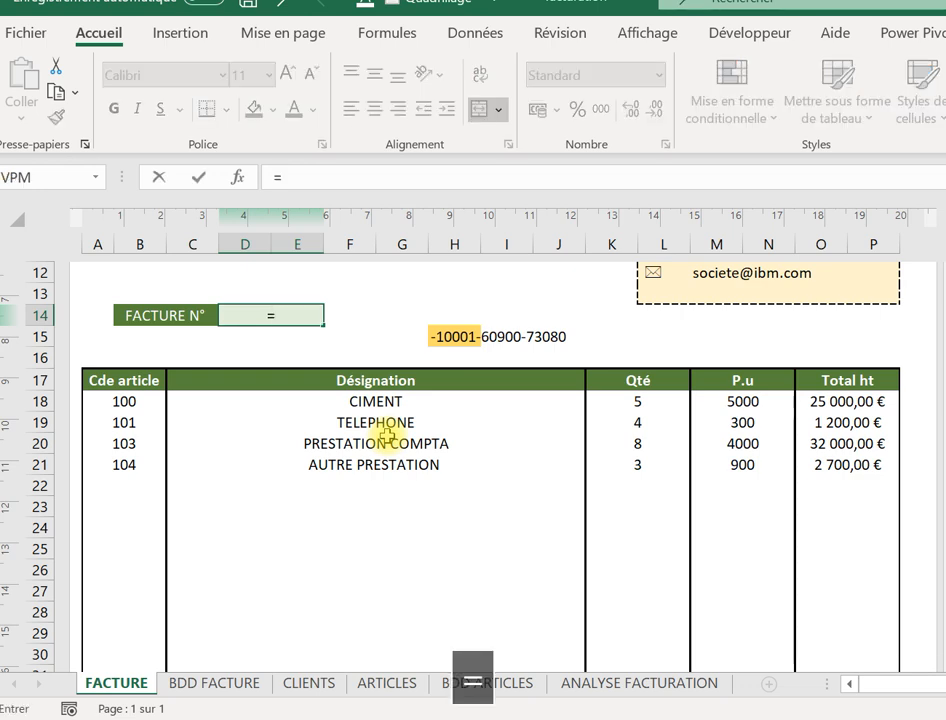
text(nbv)
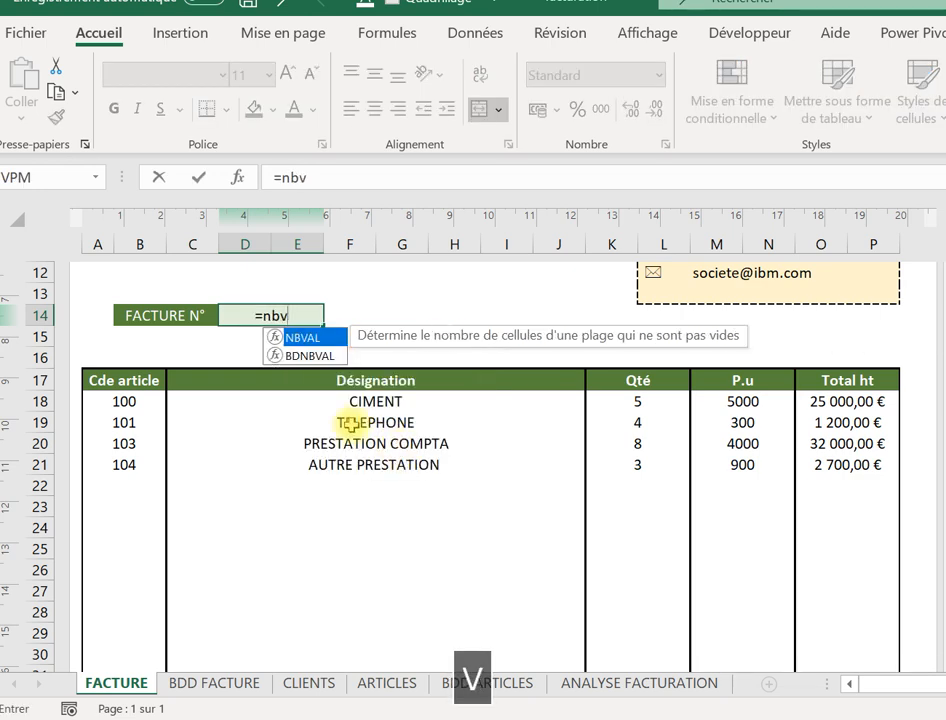
double_click(299, 338)
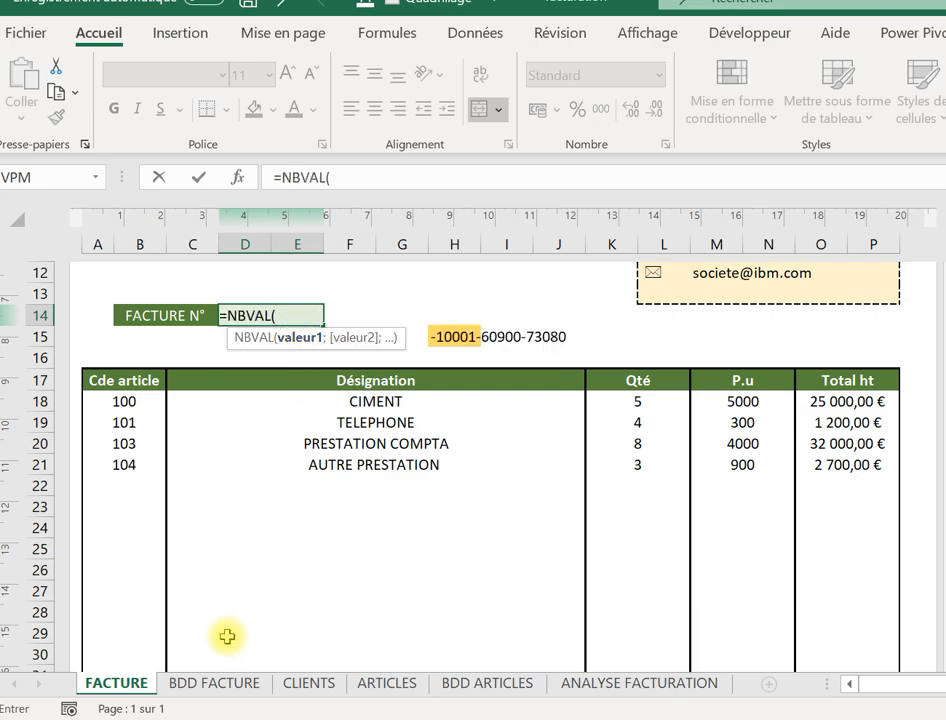
click(207, 684)
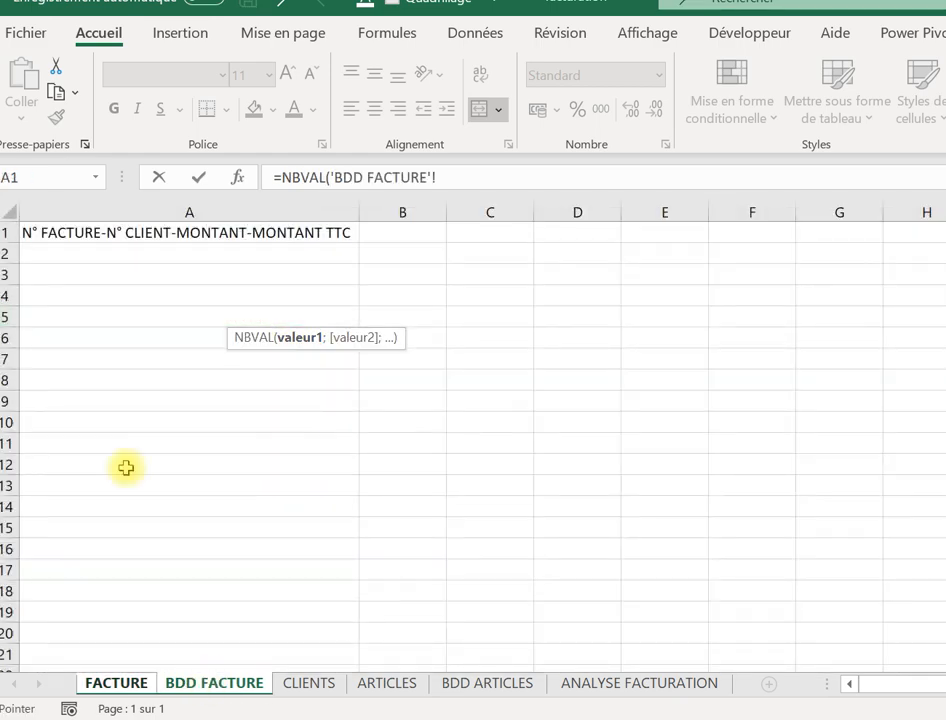
click(76, 251)
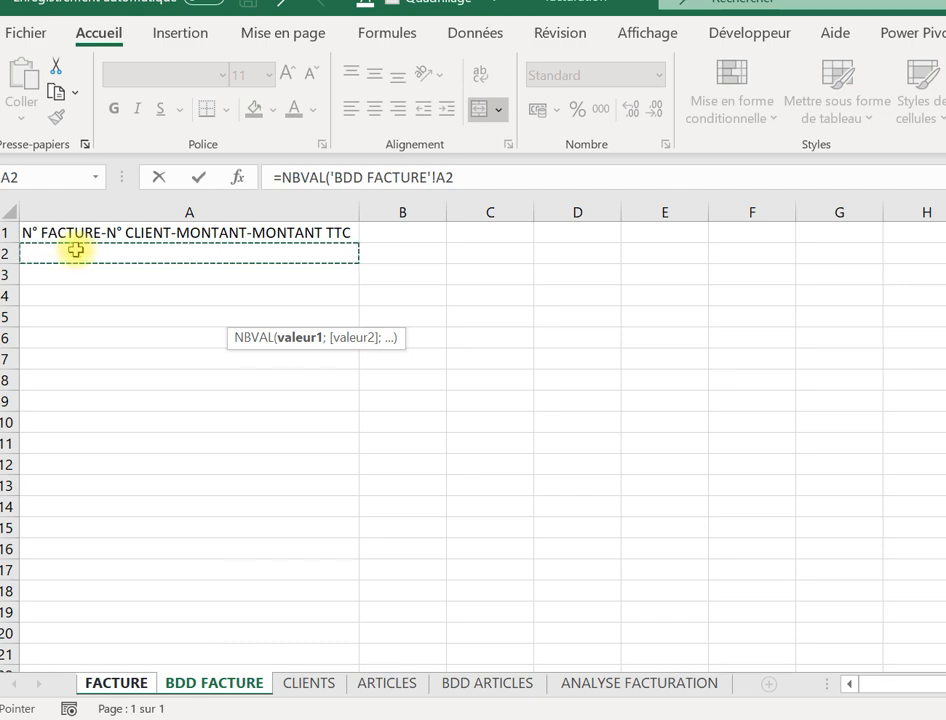
key(ctrl+shift+Down)
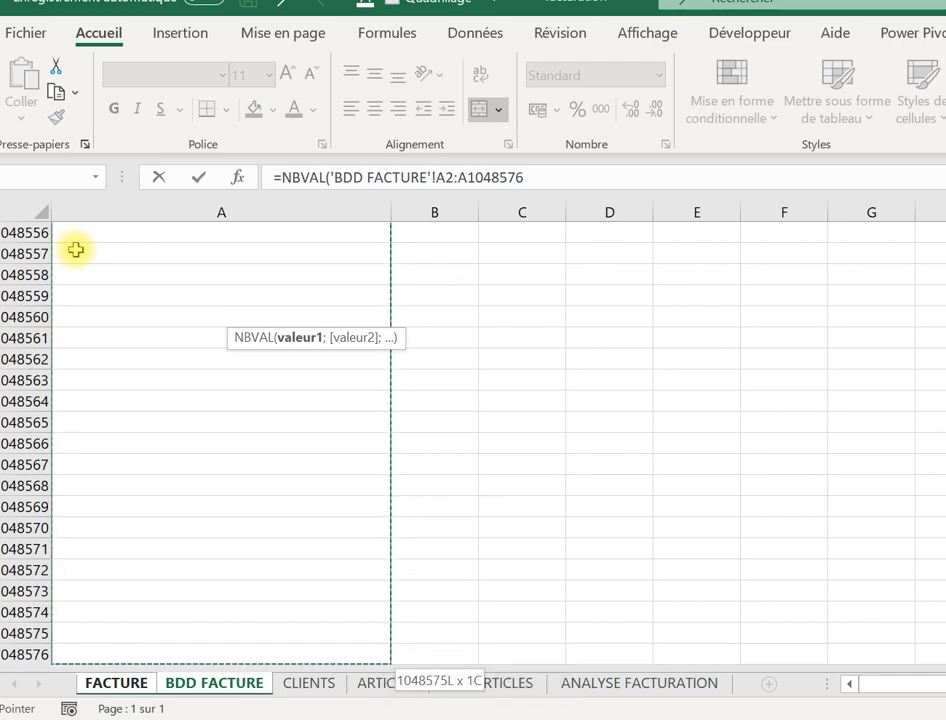
text())
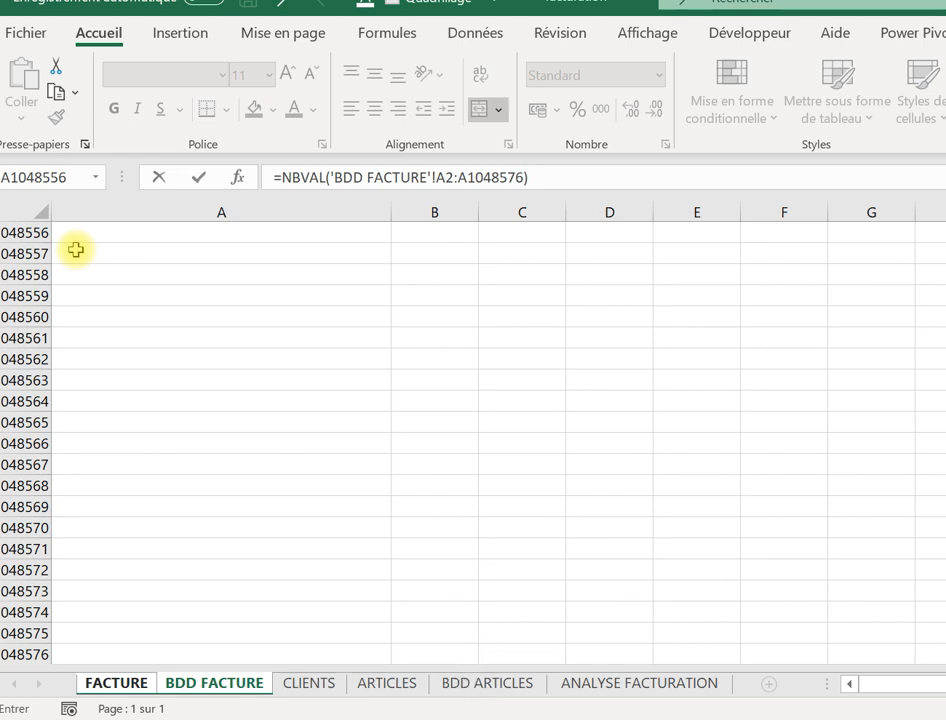
key(Return)
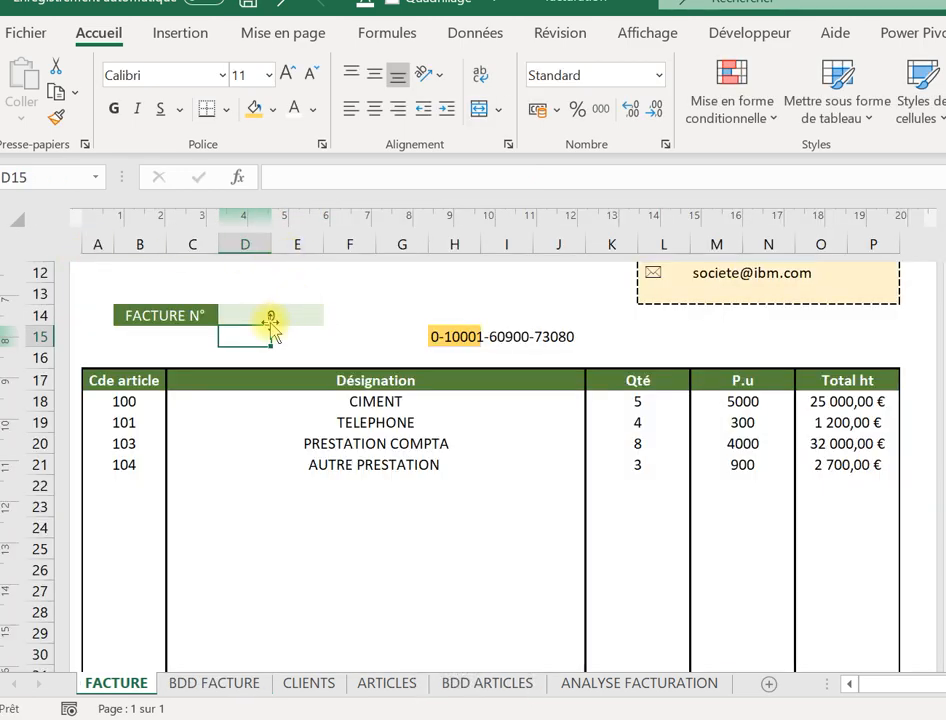
Append +1 to the D14 count formula so the invoice number shows 1.
click(270, 315)
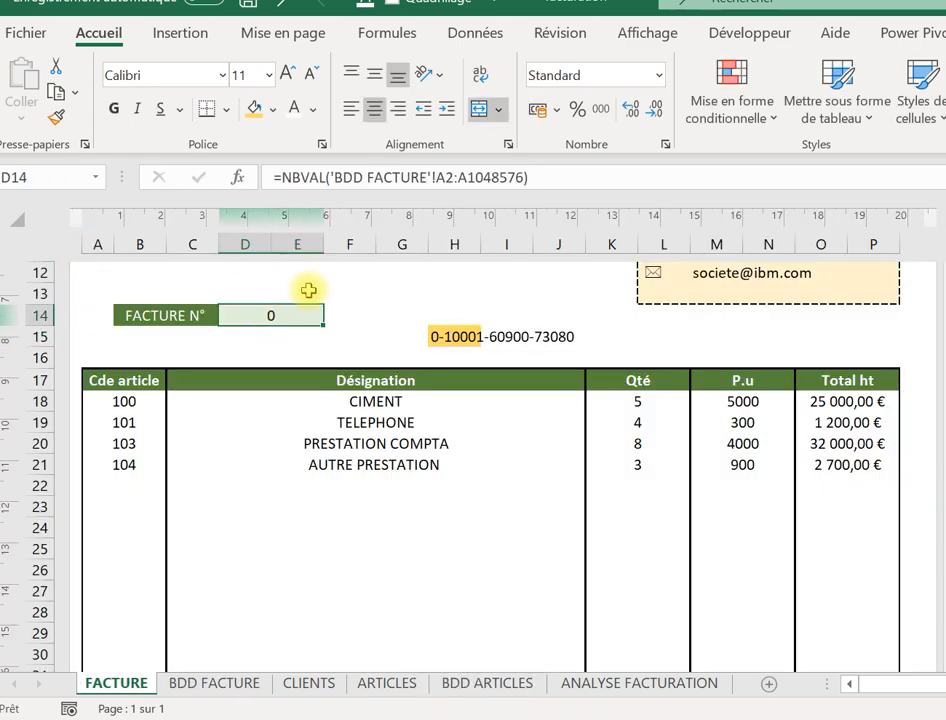
click(540, 178)
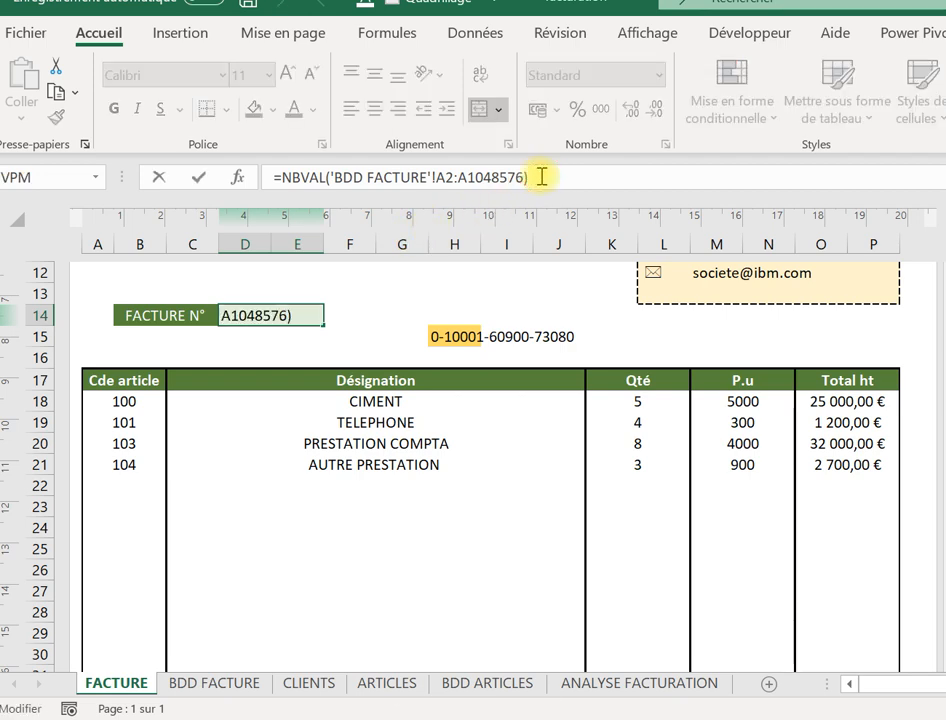
key(Caps_Lock)
text(+1)
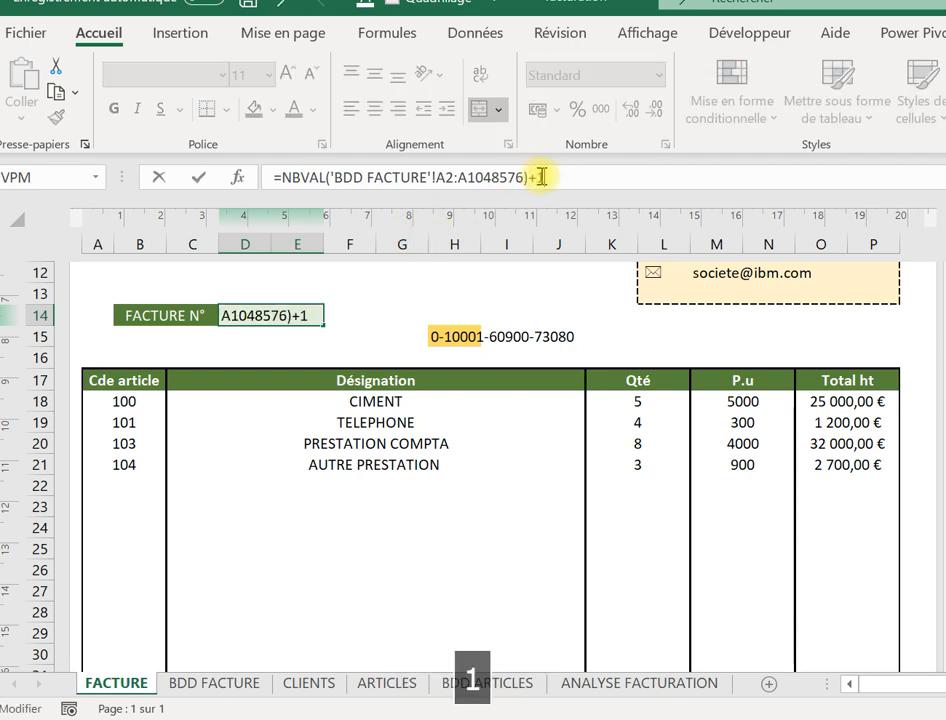
key(Return)
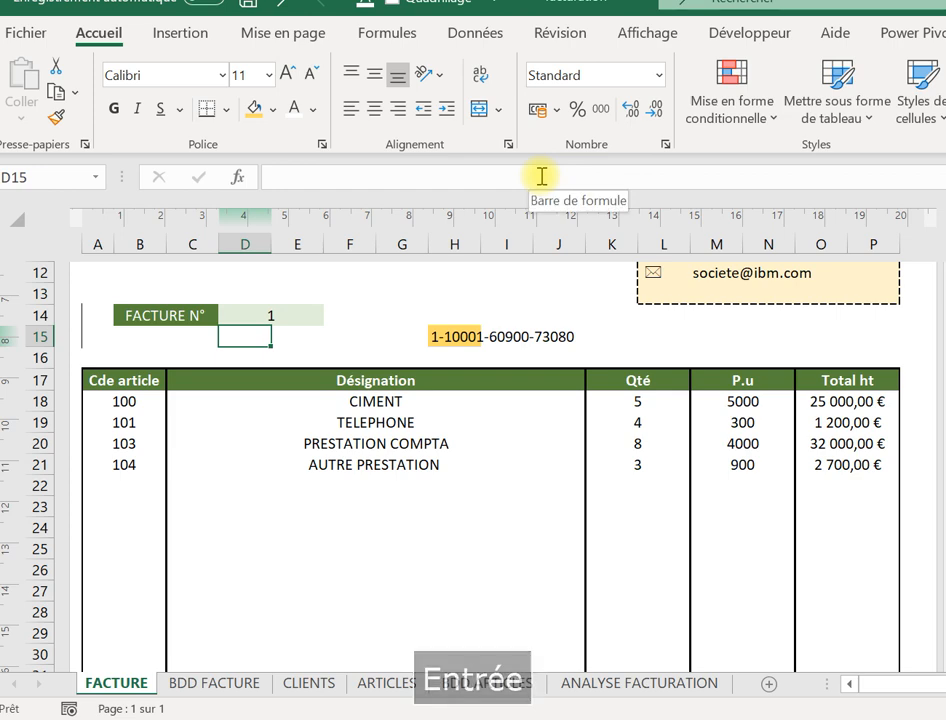
click(207, 684)
click(144, 272)
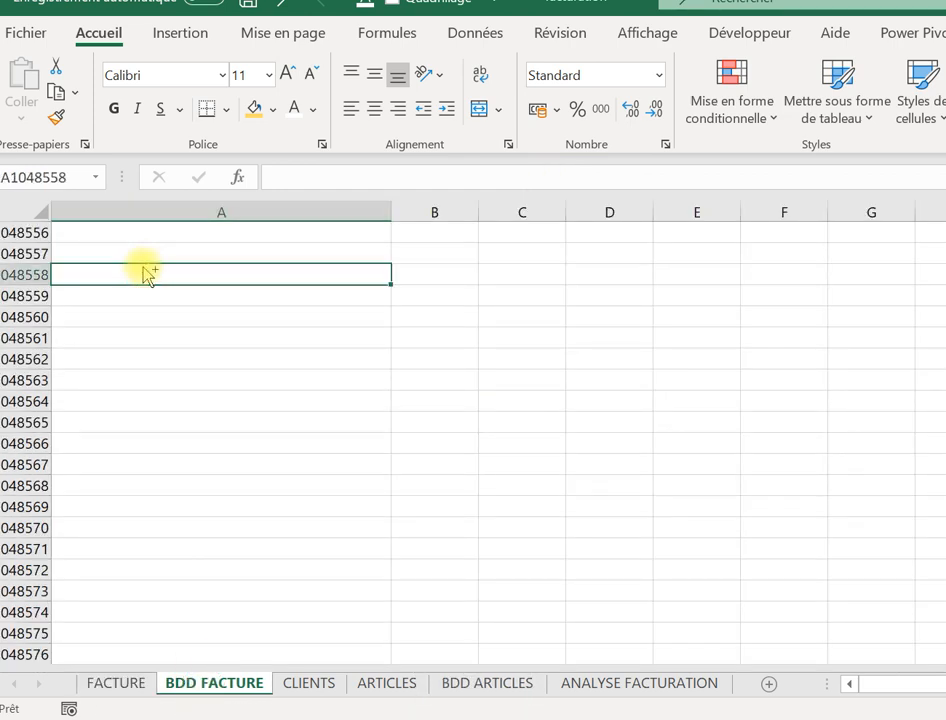
key(ctrl+shift+Up)
click(119, 257)
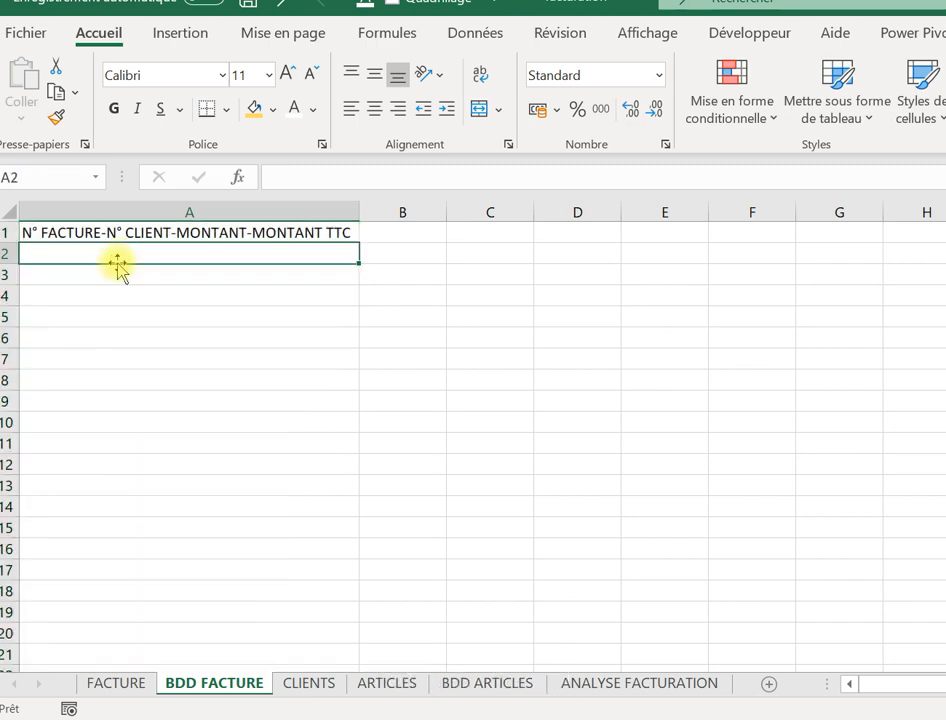
click(115, 684)
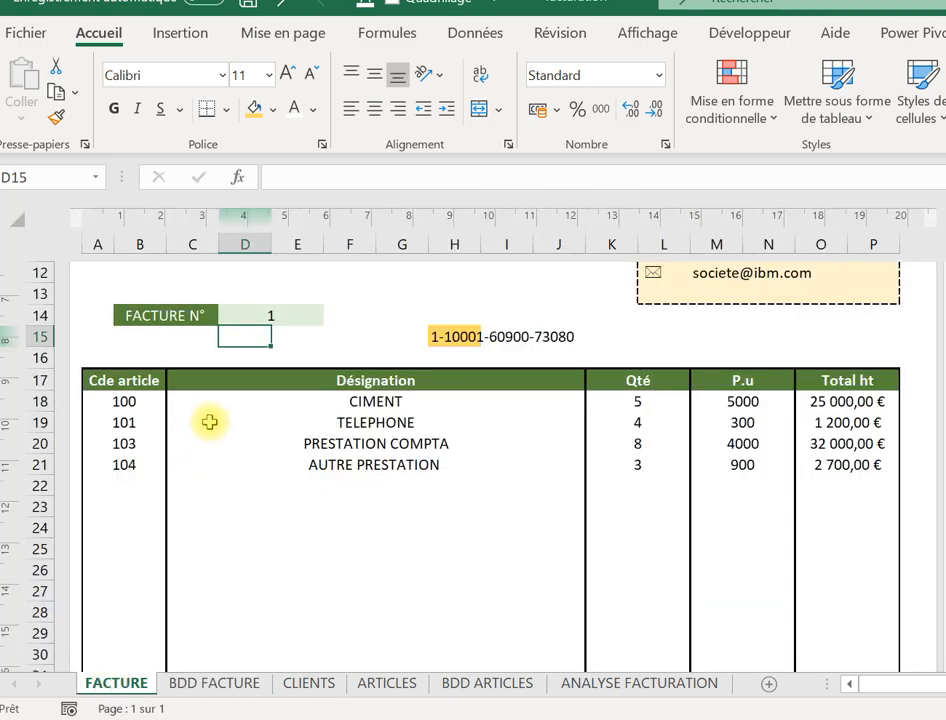
click(272, 312)
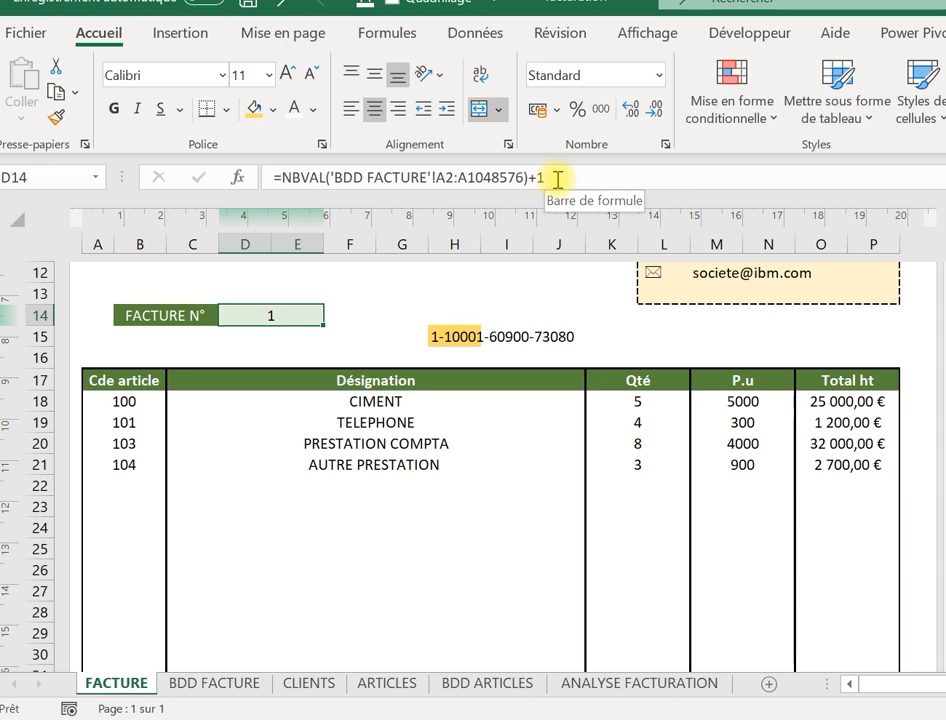
click(450, 343)
click(480, 400)
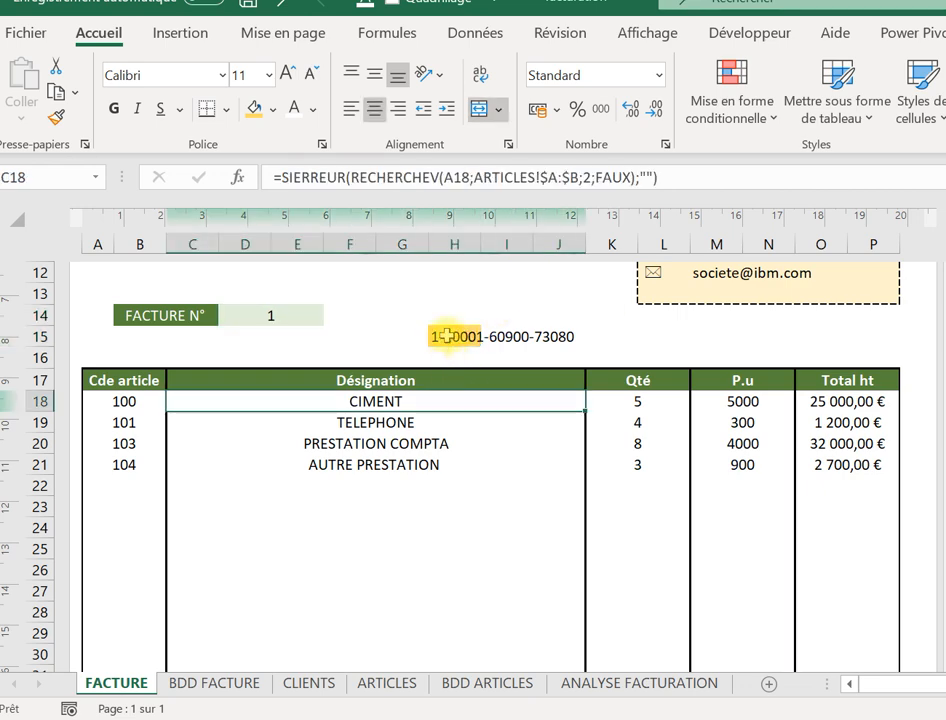
click(437, 340)
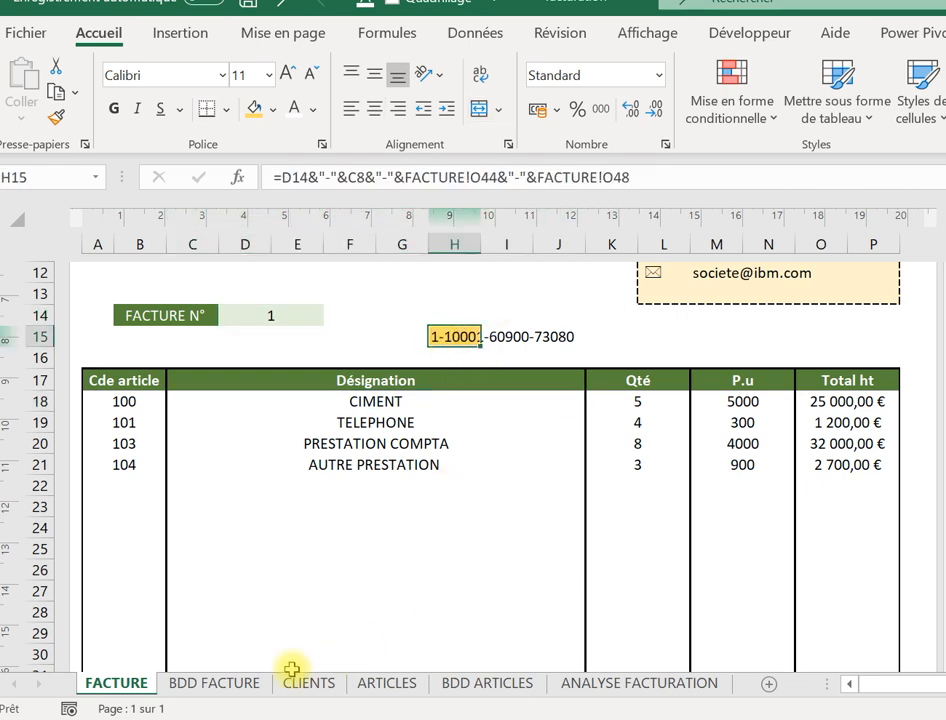
click(220, 684)
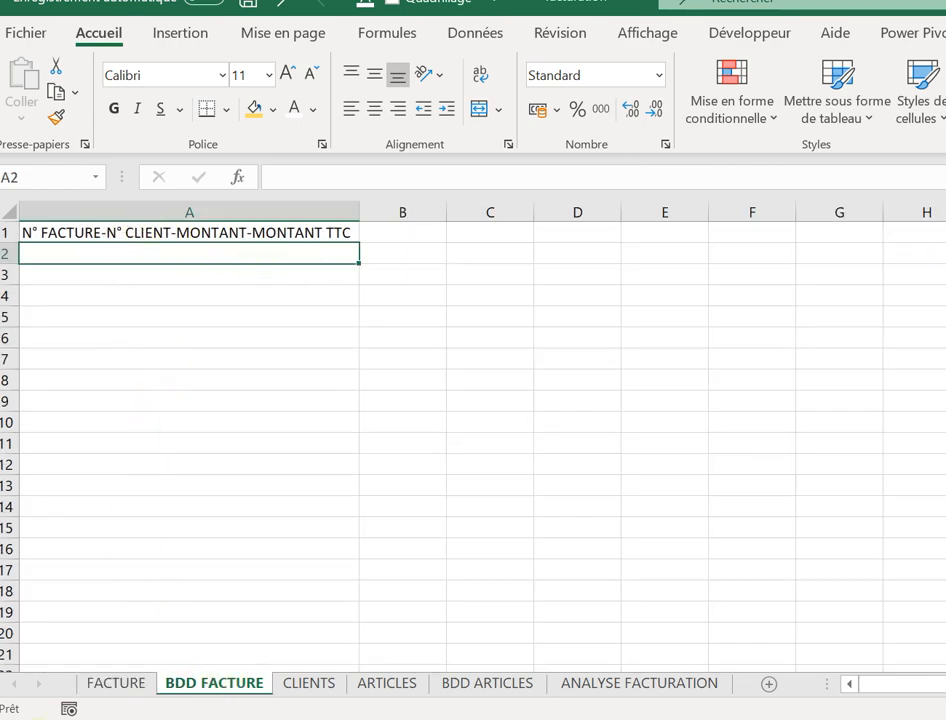
click(118, 683)
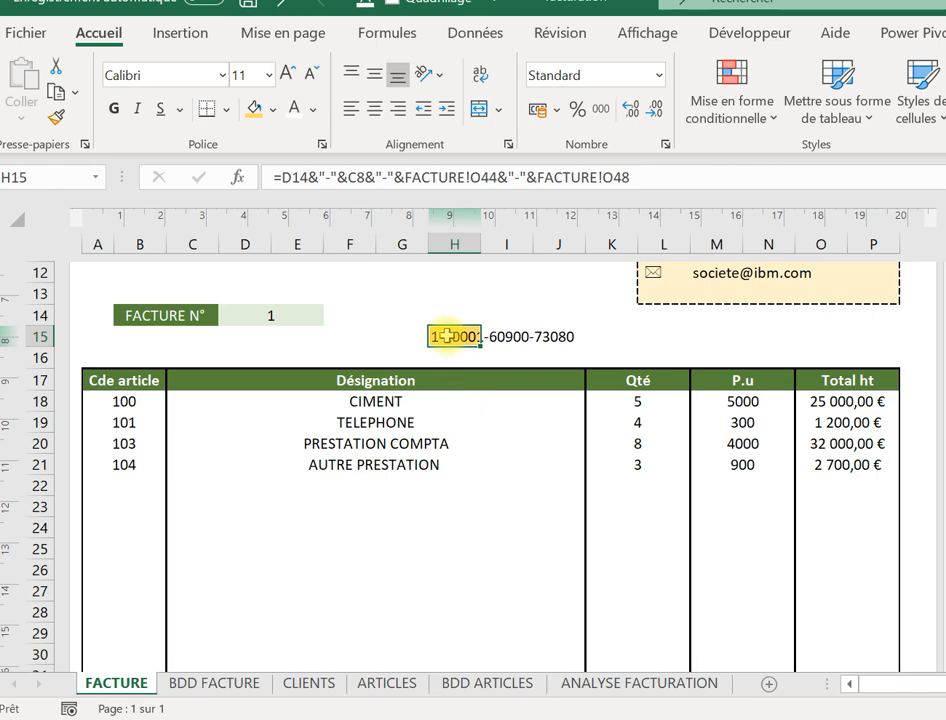
key(Up)
key(Up)
key(Up)
key(Up)
key(Up)
key(Up)
key(Up)
key(Up)
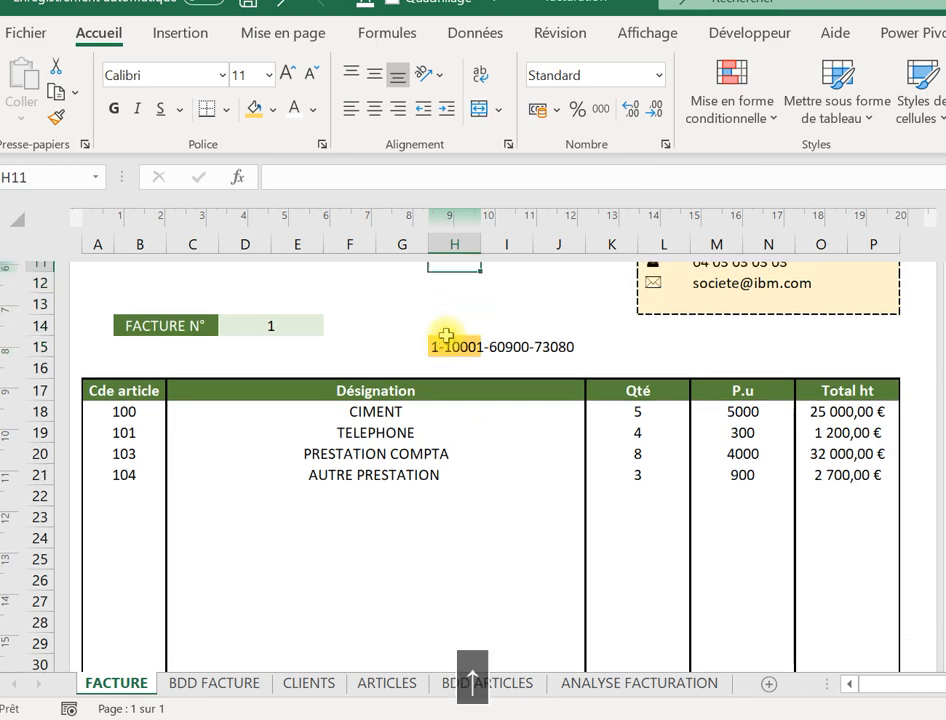
key(Up)
key(Up)
key(Up)
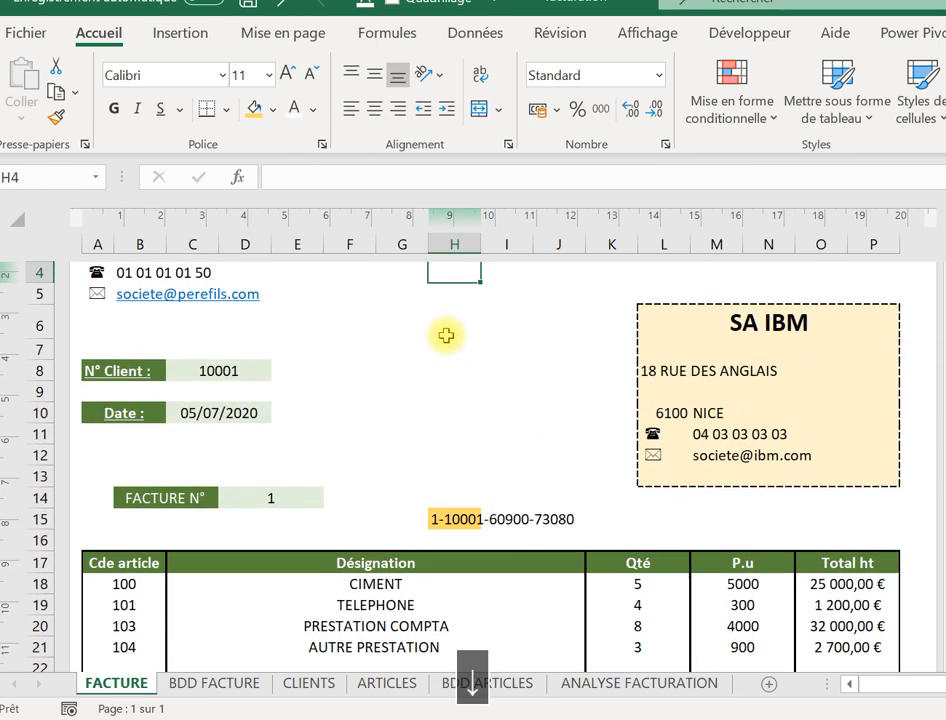
key(Down)
key(Down)
key(Down)
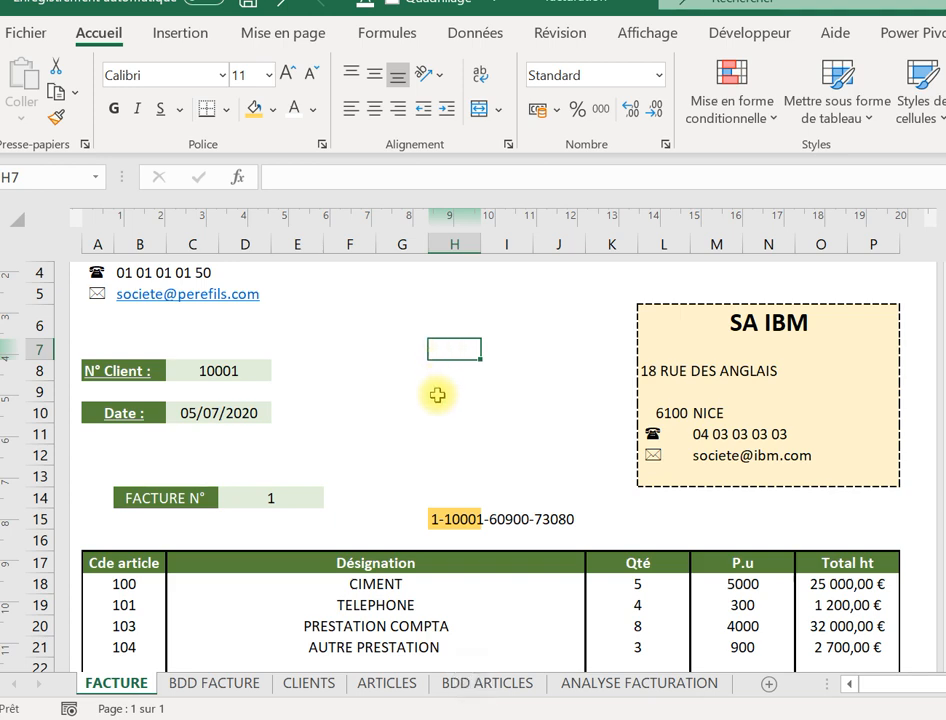
click(453, 517)
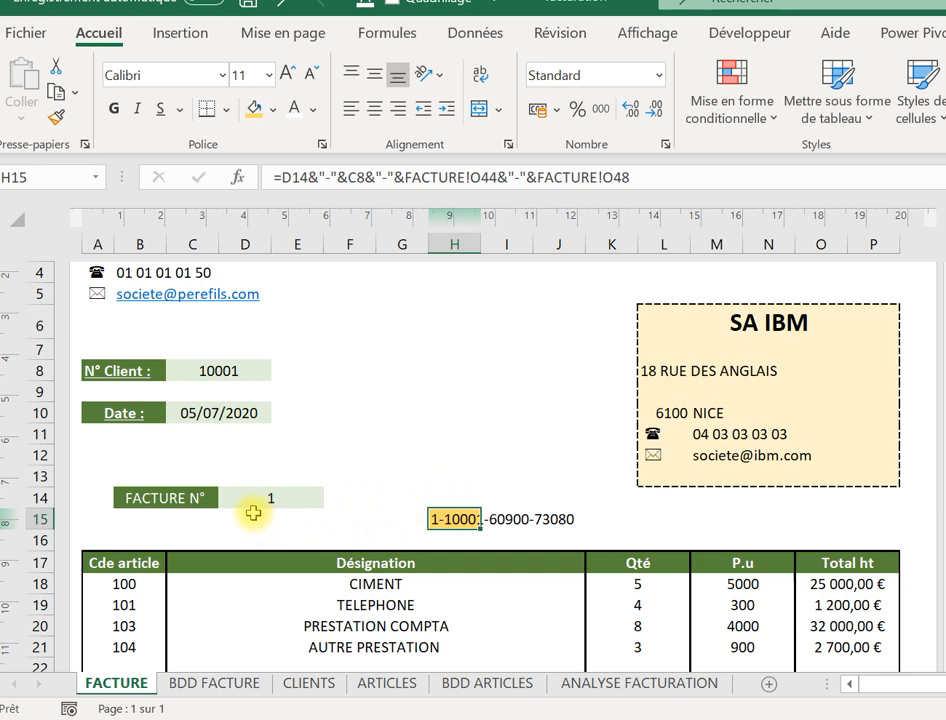
Hide the H15 invoice reference with white text and a white fill instead of yellow.
right_click(455, 519)
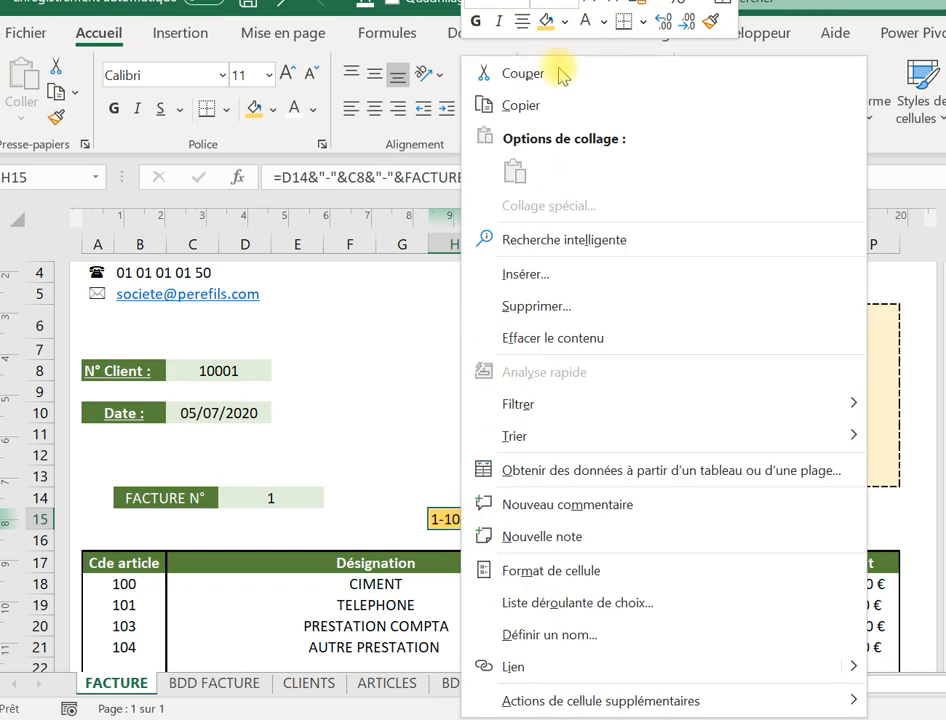
click(401, 441)
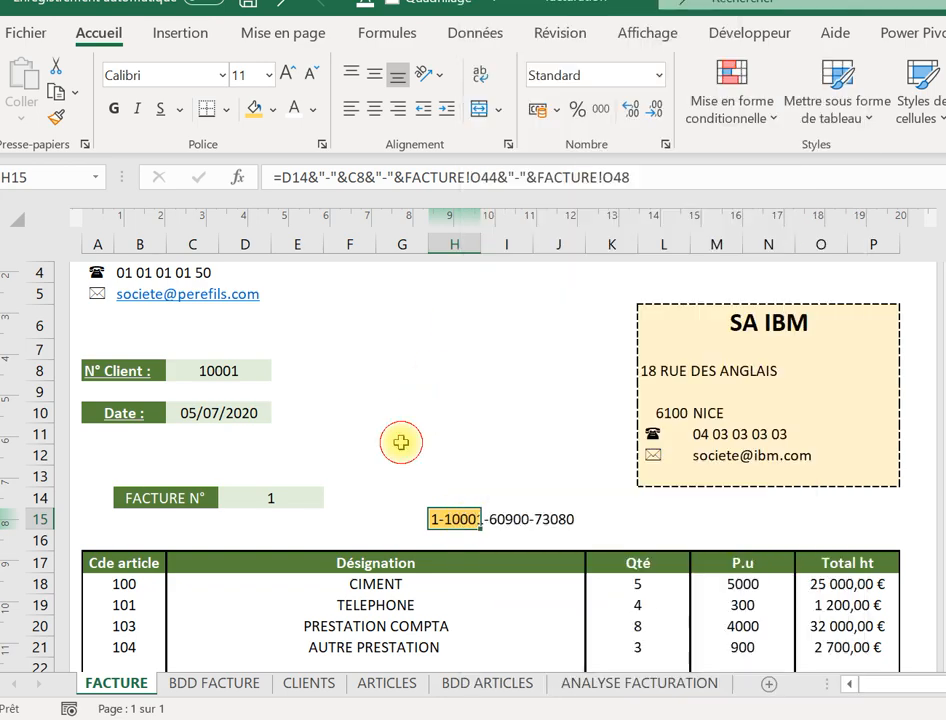
click(299, 108)
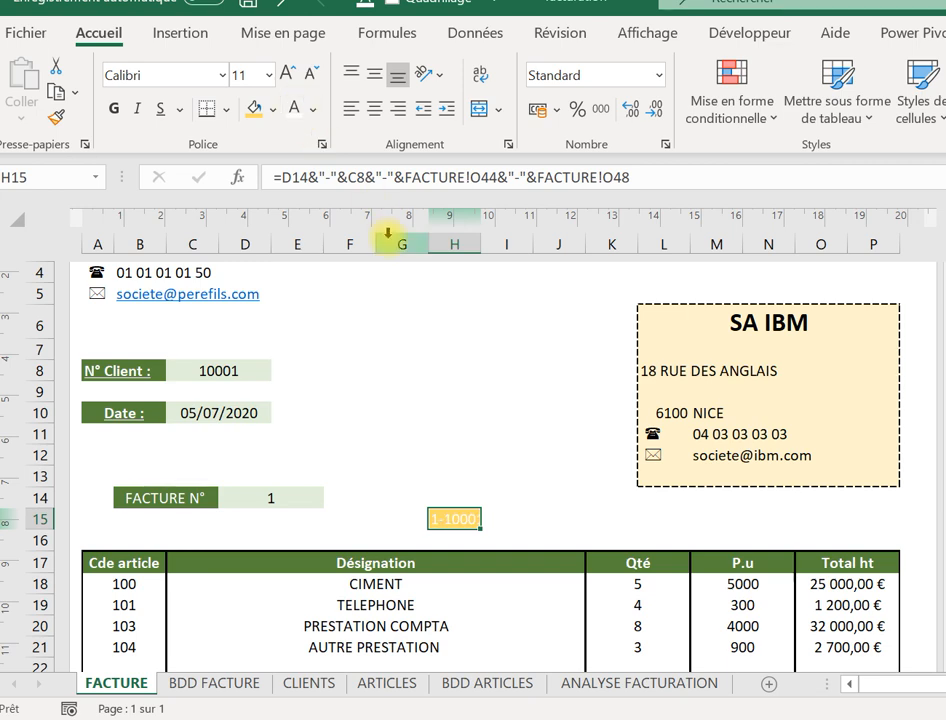
click(276, 112)
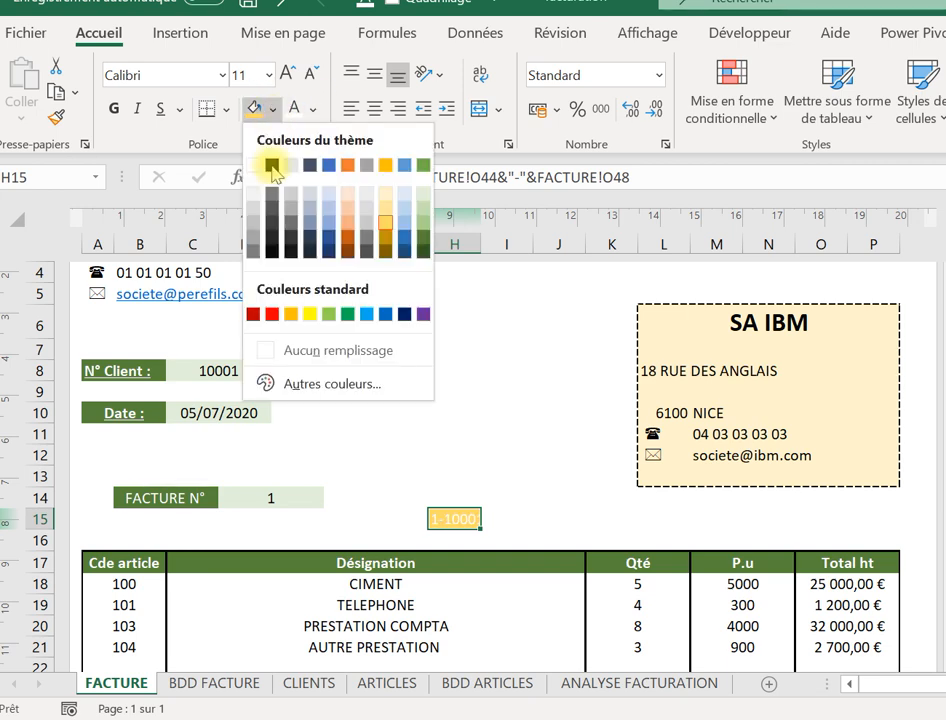
click(268, 160)
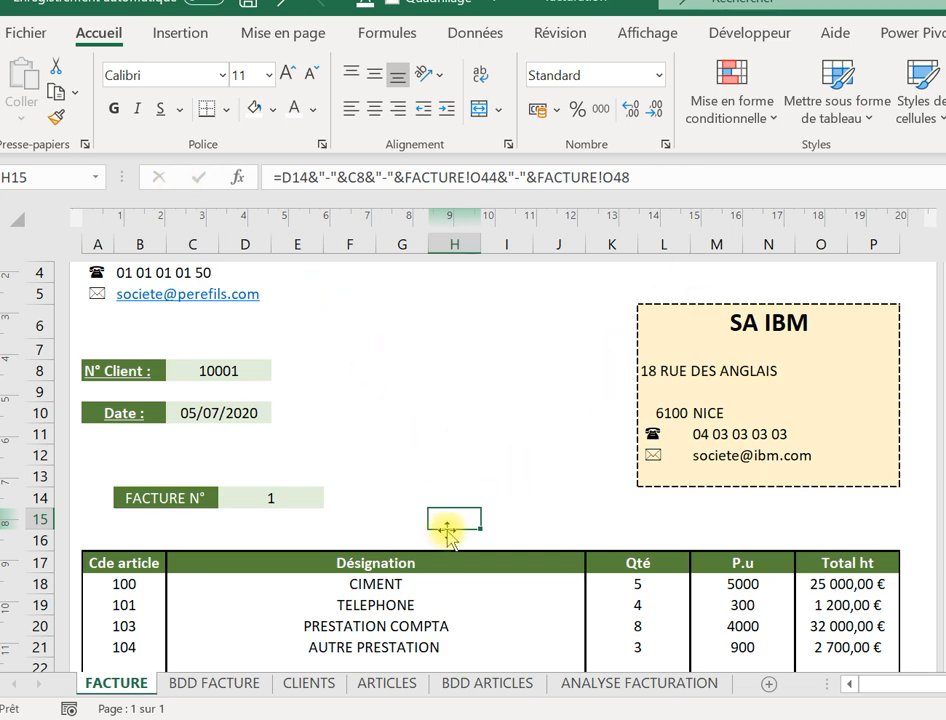
click(513, 501)
click(451, 522)
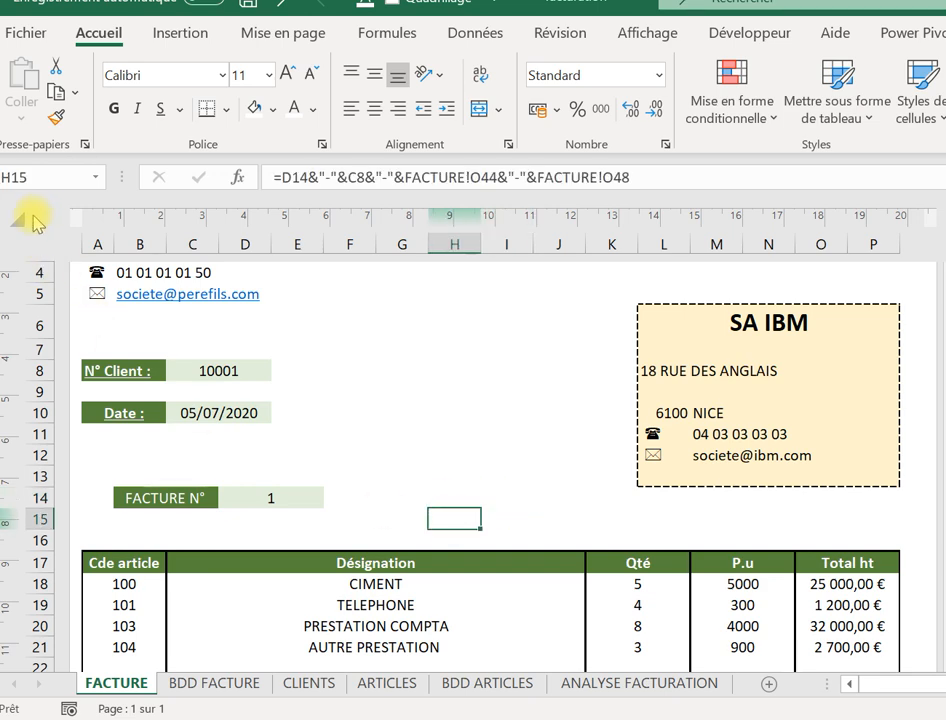
key(ctrl+c)
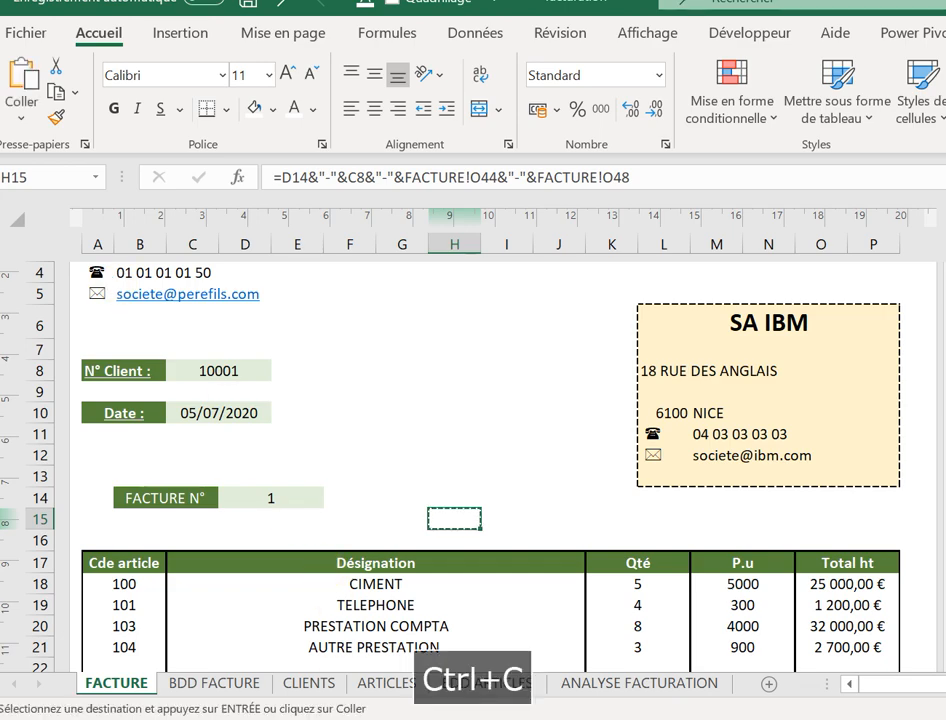
click(240, 683)
click(128, 255)
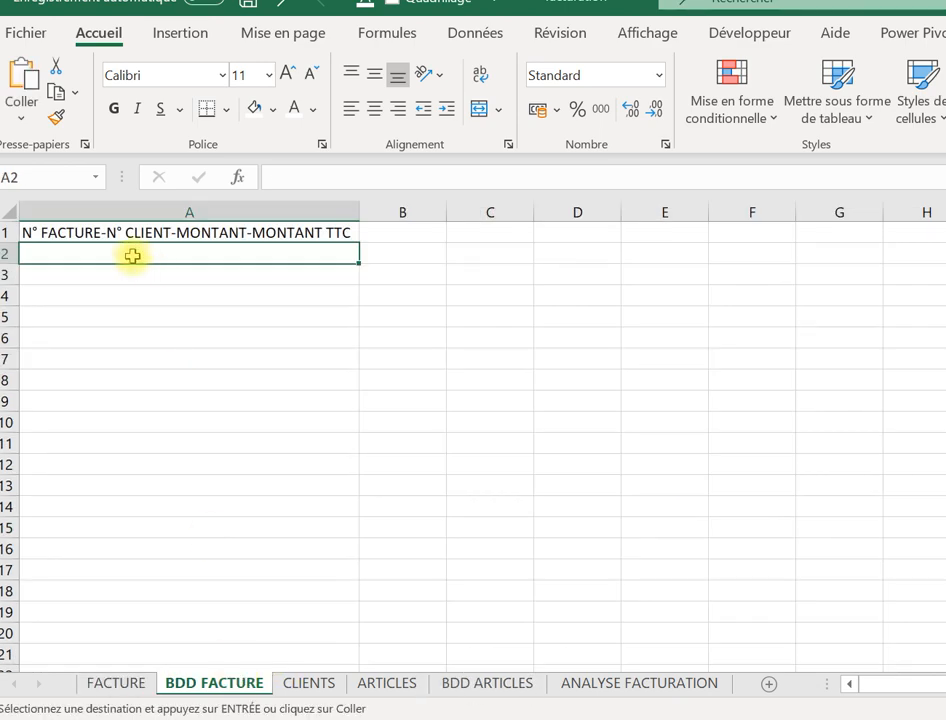
key(ctrl+v)
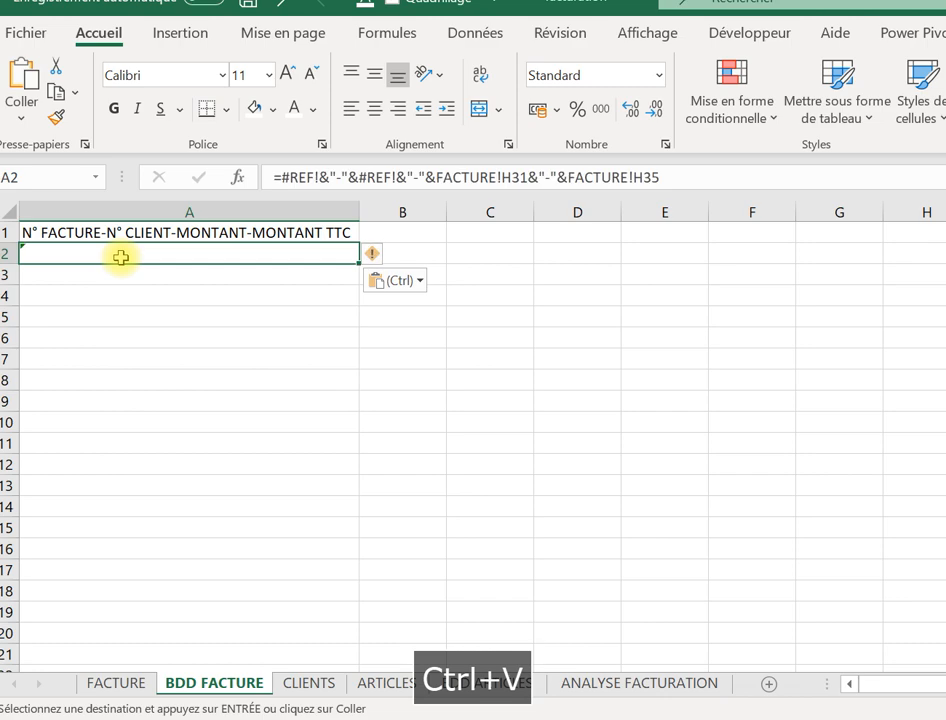
key(ctrl+z)
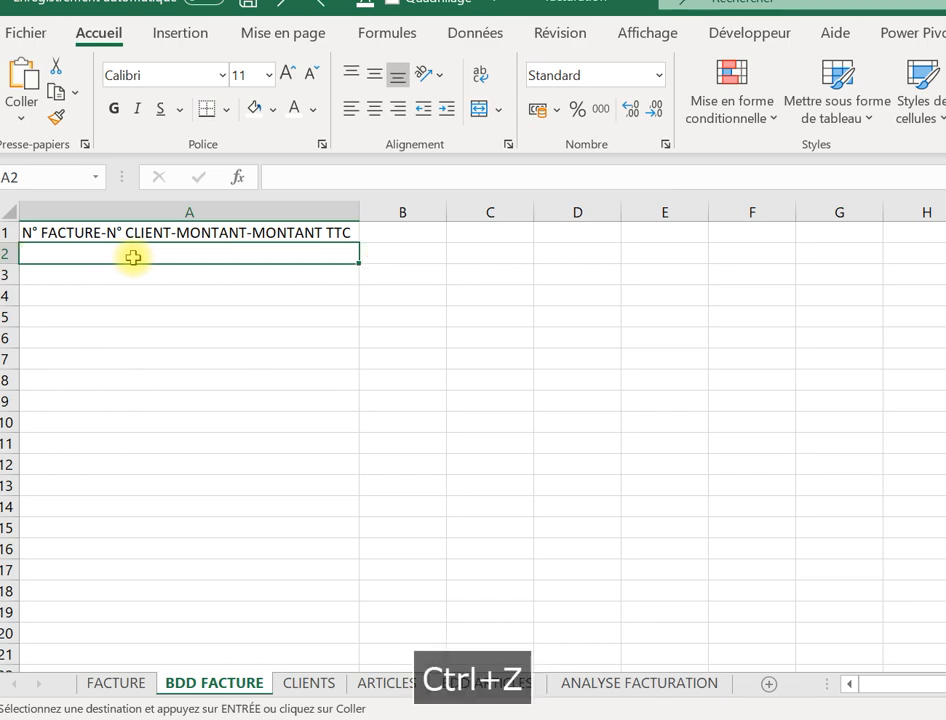
right_click(133, 257)
click(219, 172)
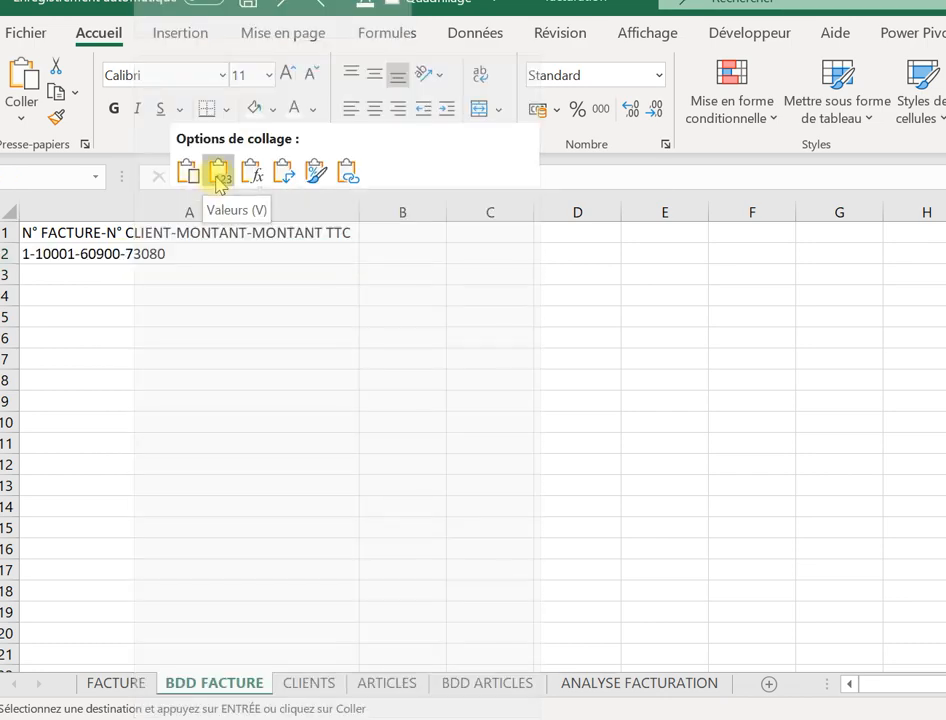
click(219, 178)
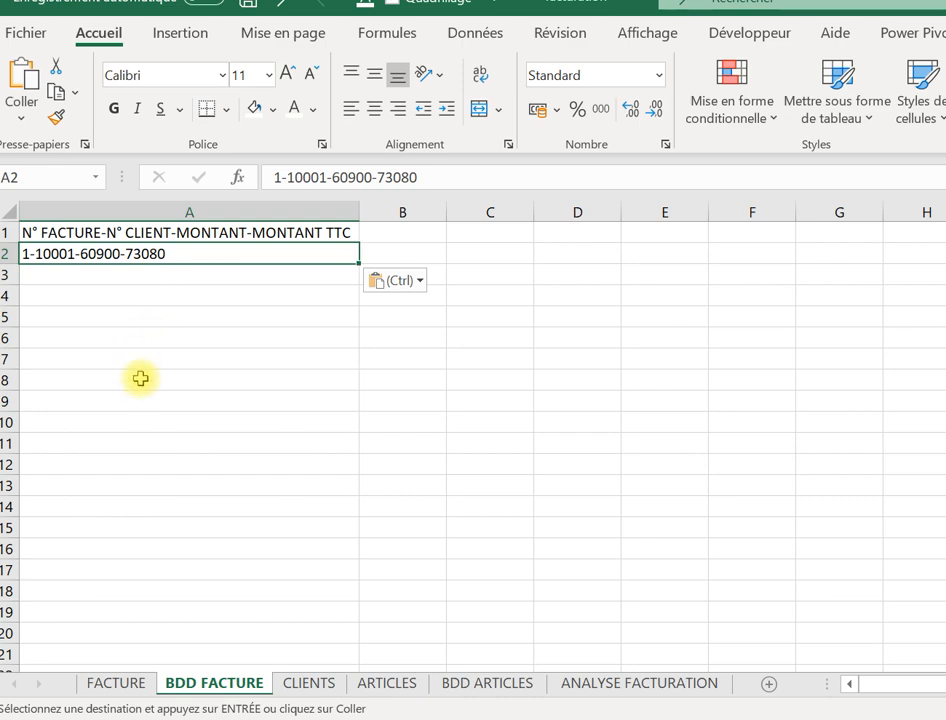
click(116, 683)
click(310, 370)
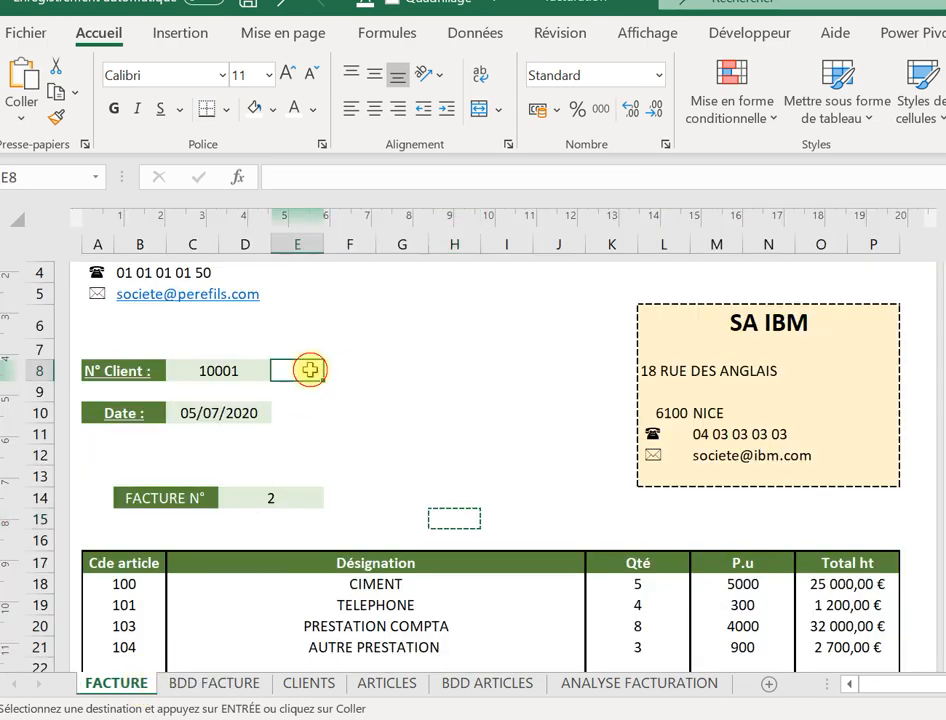
Change the client number in C8 to 10002 so the invoice loads SA ORANGE.
click(232, 373)
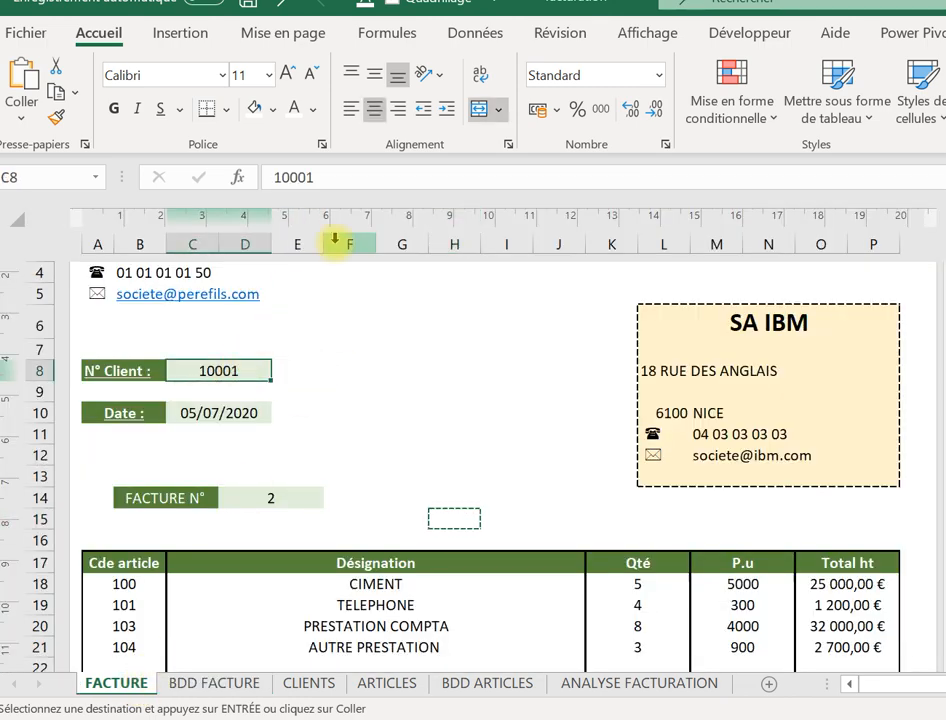
click(340, 174)
key(BackSpace)
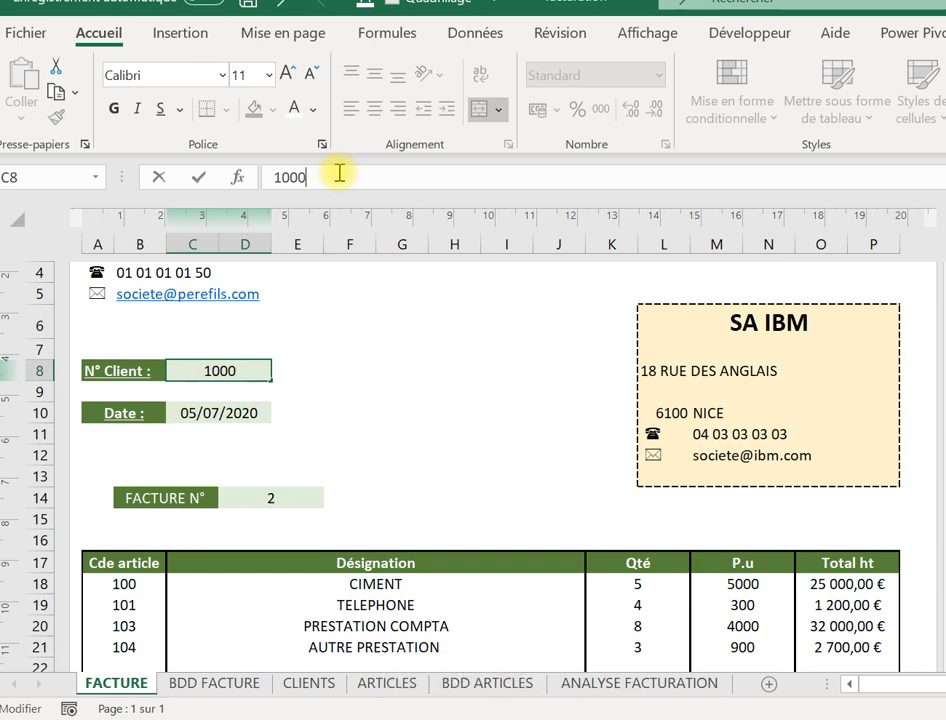
text(3)
key(Return)
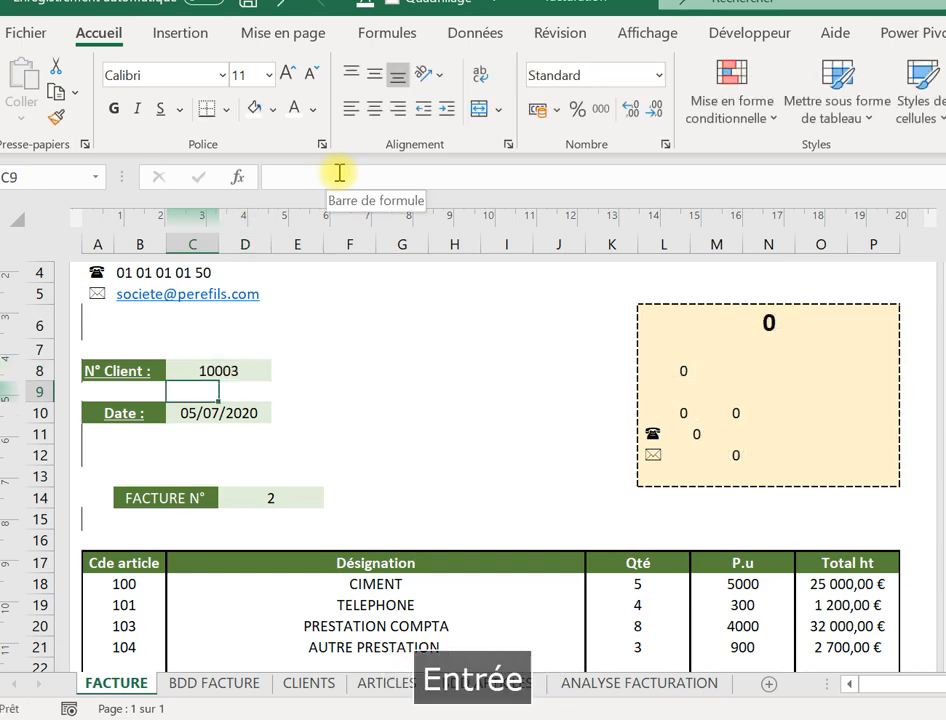
click(199, 363)
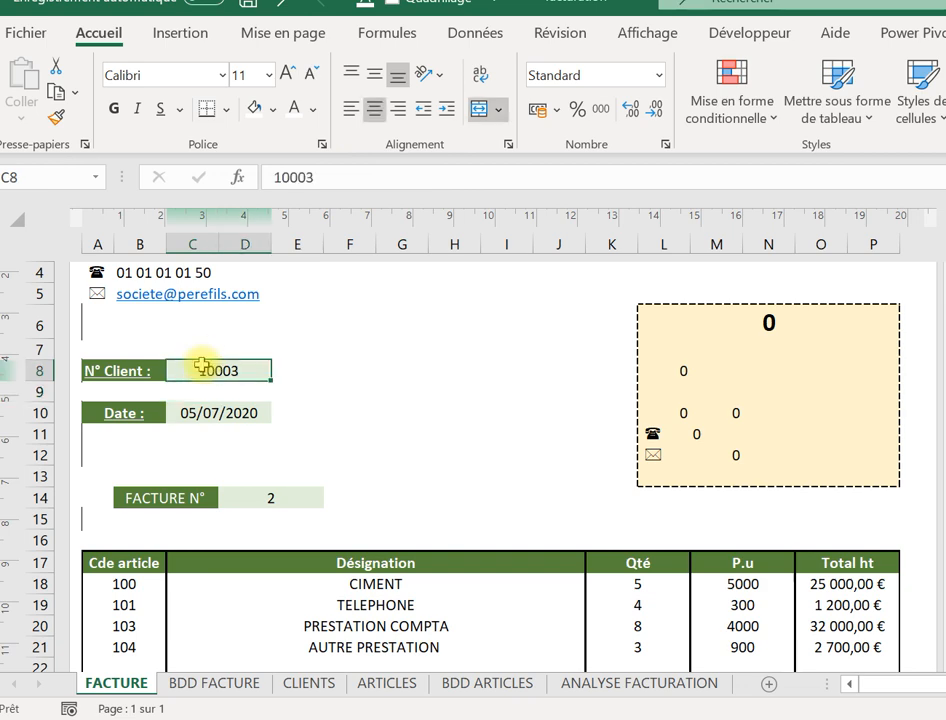
click(344, 175)
key(BackSpace)
text(2)
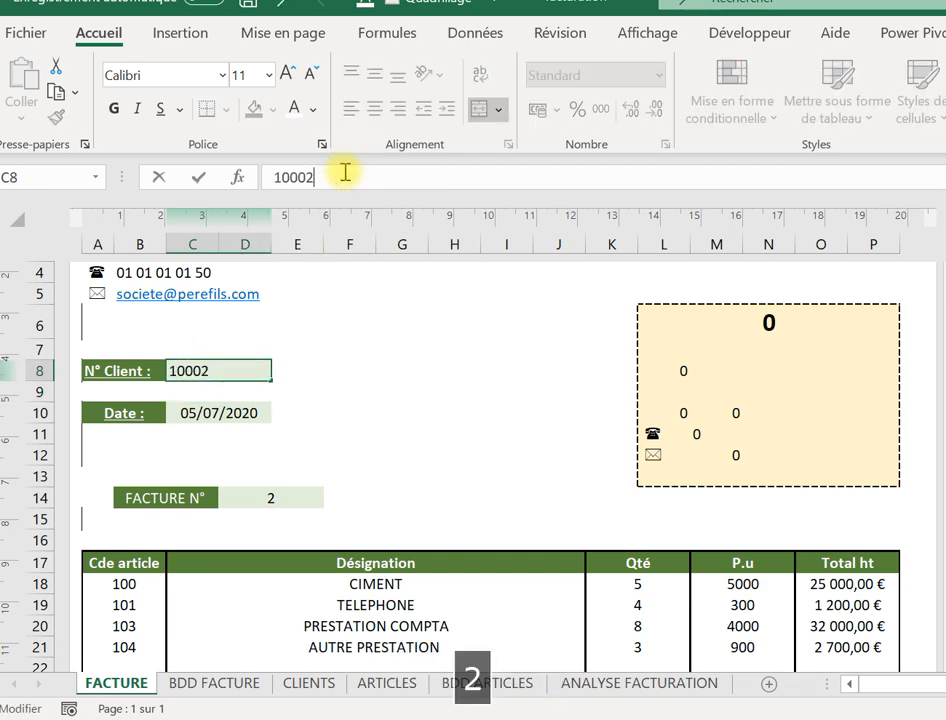
key(Return)
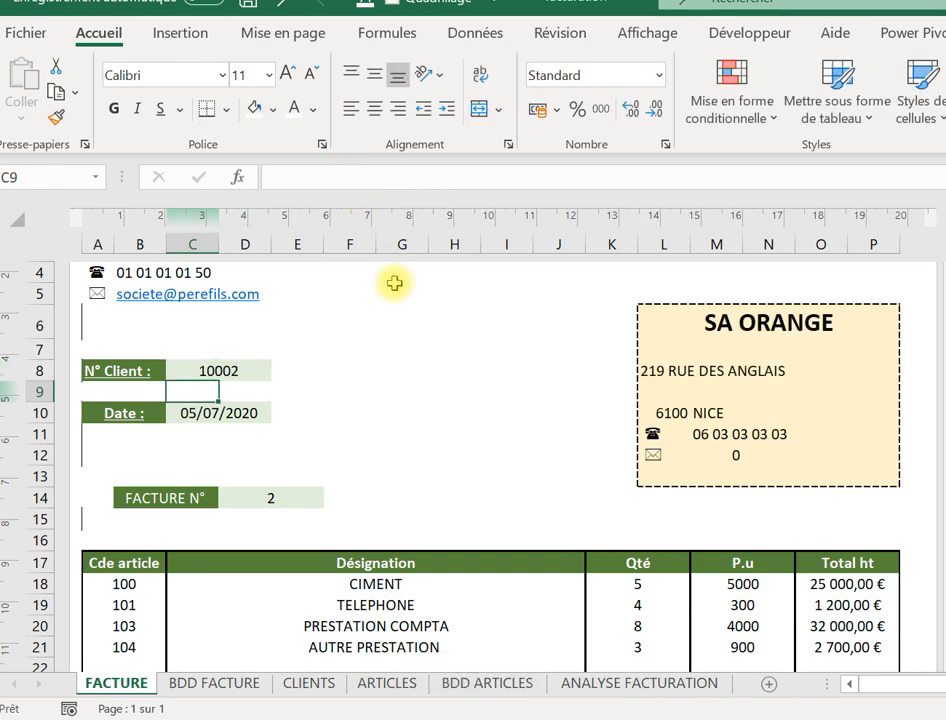
Set the TELEPHONE line to quantity 78 and unit price 100.
click(641, 605)
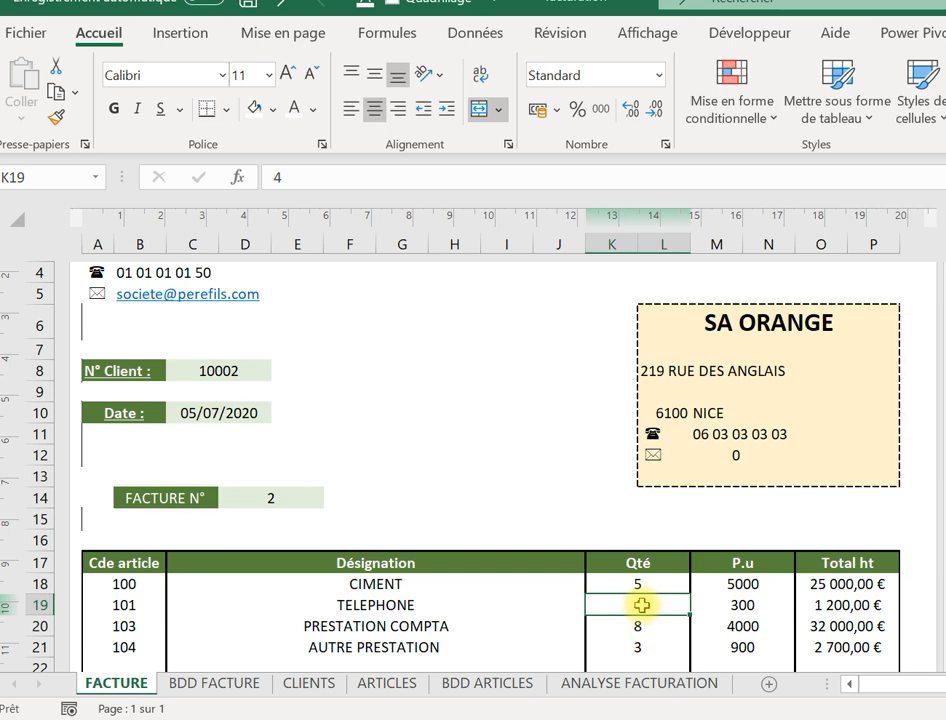
text(78)
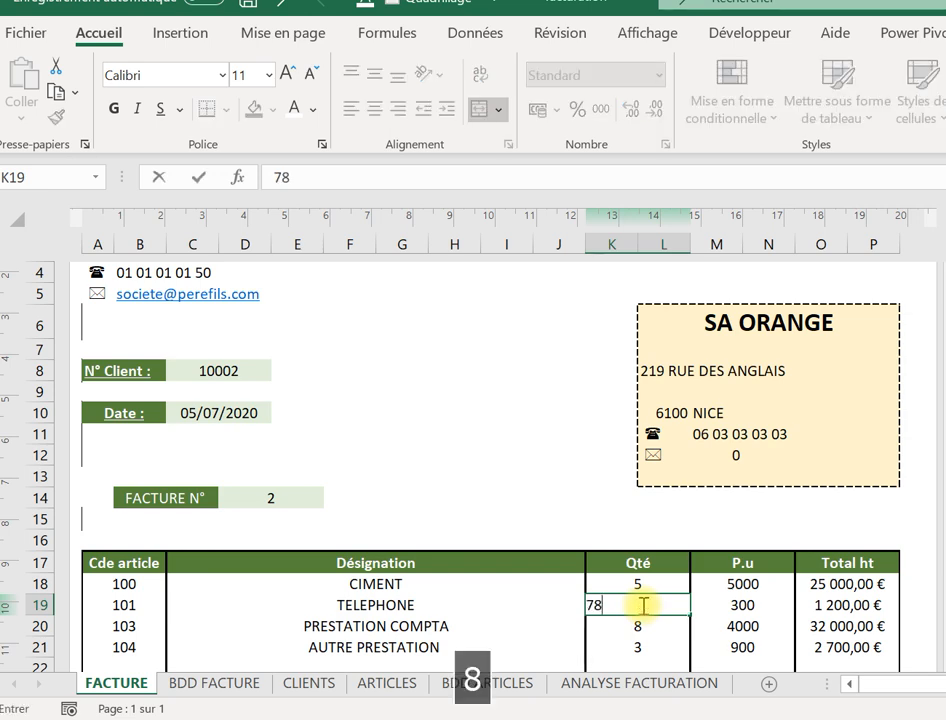
key(Return)
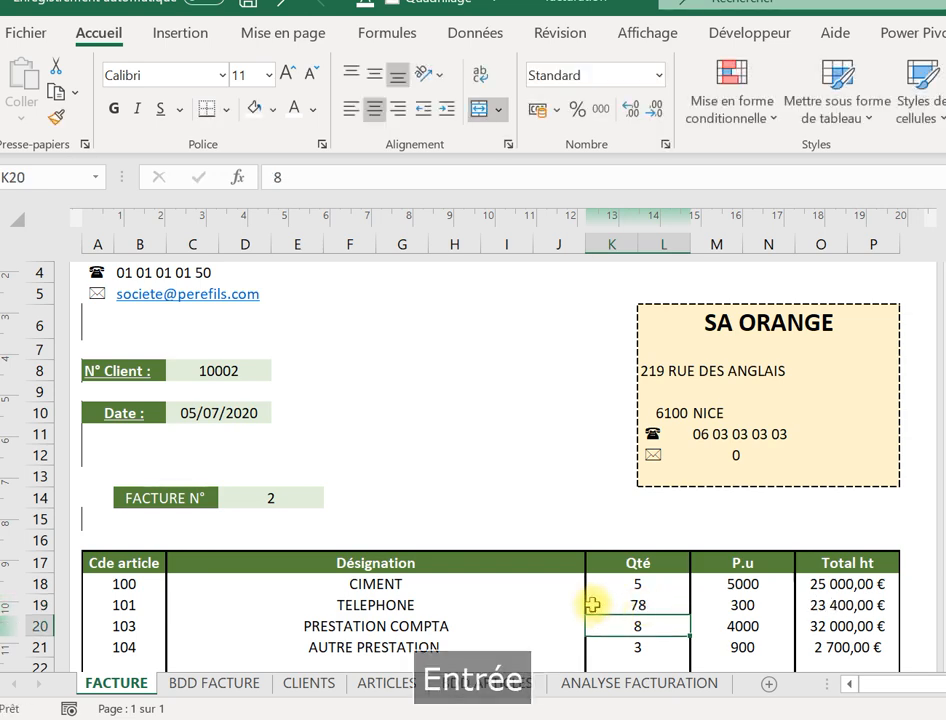
click(735, 606)
text(100)
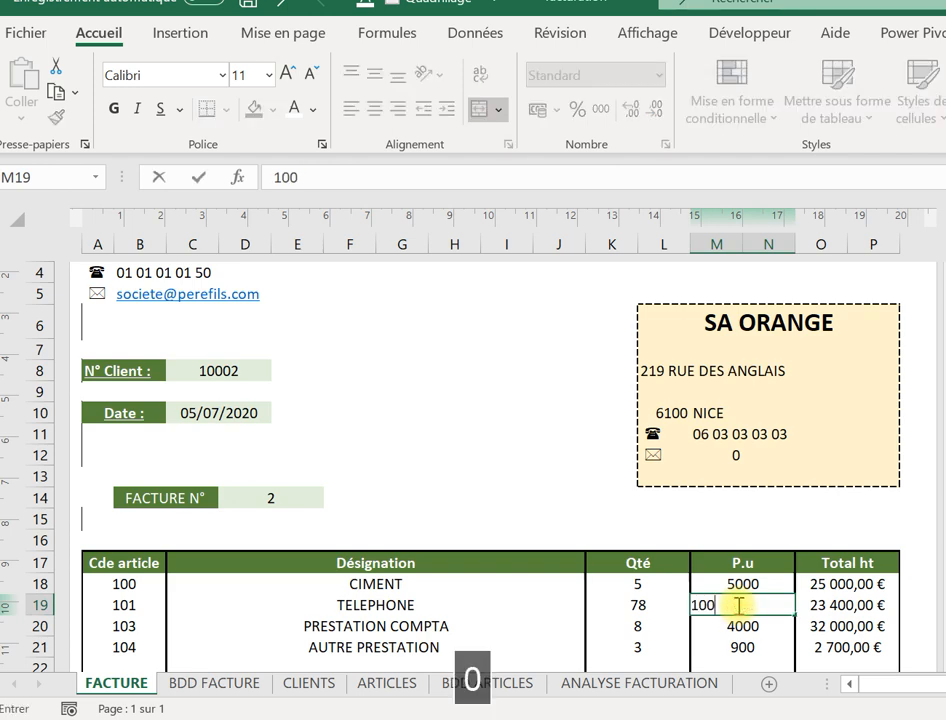
key(Return)
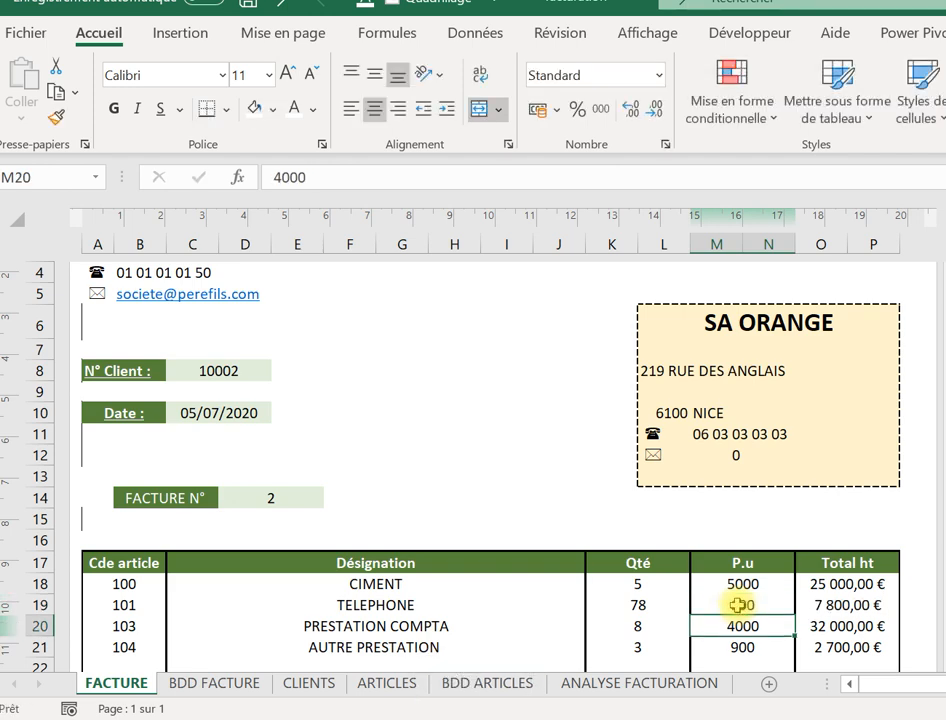
Format the P.u price cells as Monétaire with 2 decimals, e.g. 5 000,00 €.
drag(748, 582, 746, 651)
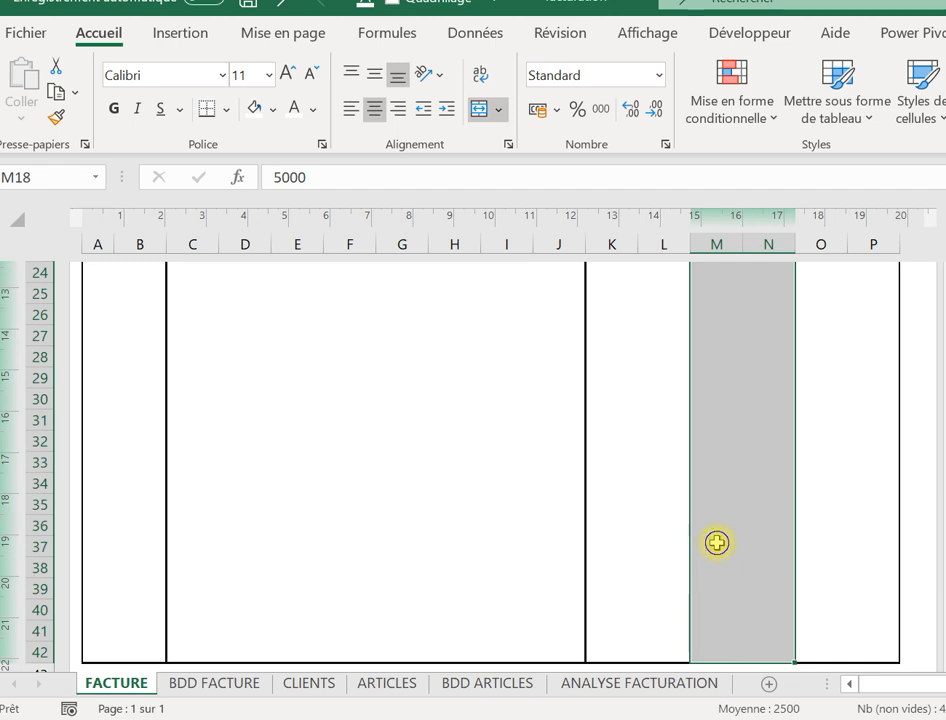
right_click(717, 542)
click(811, 569)
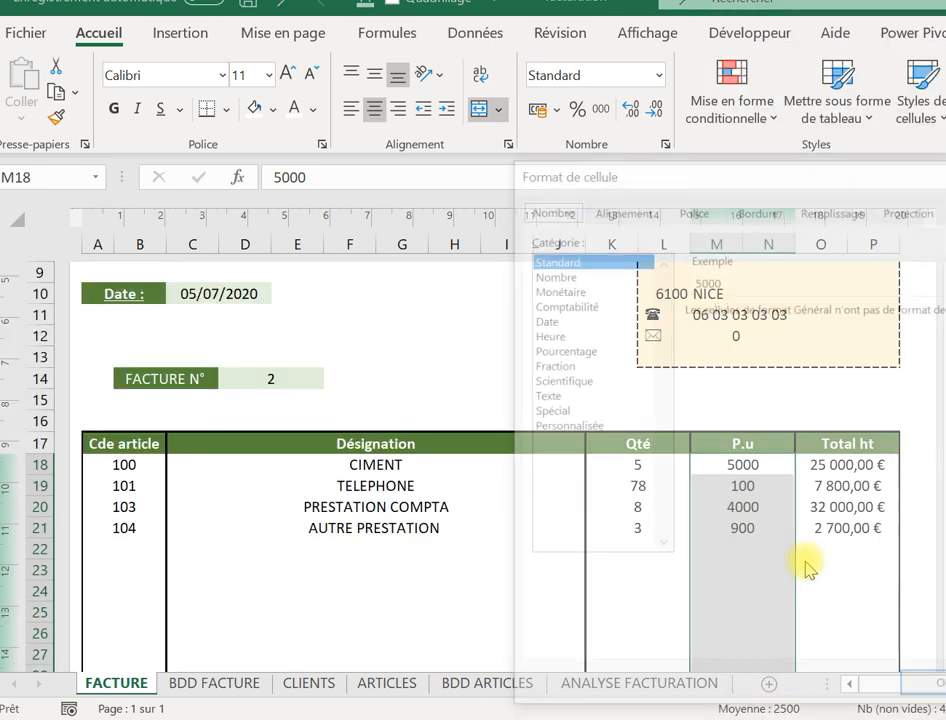
click(570, 292)
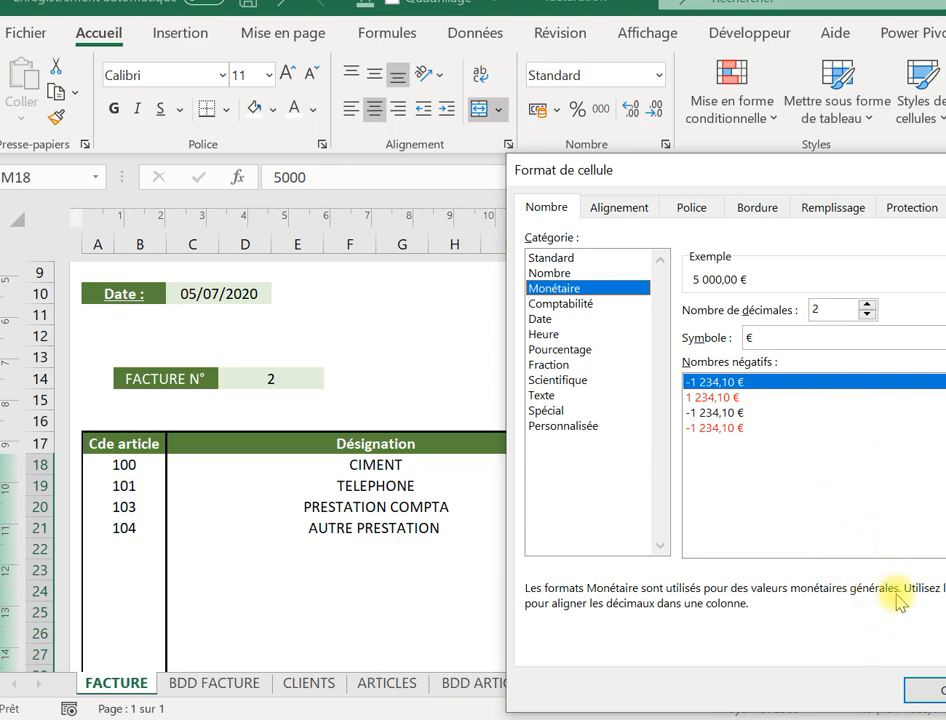
click(915, 688)
click(432, 372)
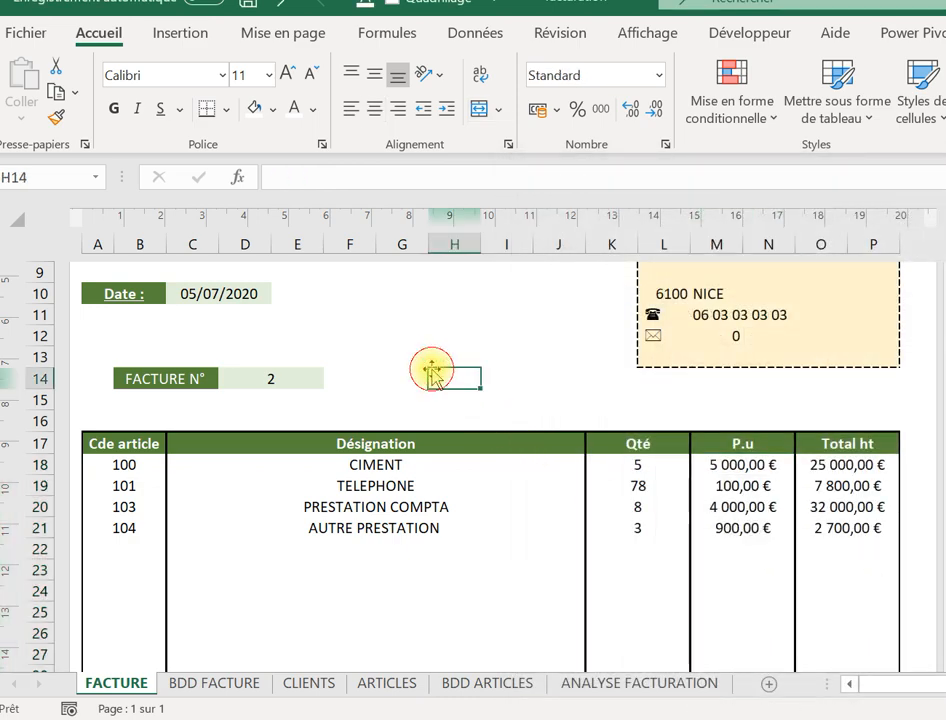
key(Up)
key(Up)
key(Up)
key(Up)
key(Up)
key(Up)
key(Up)
key(Up)
key(Up)
key(Up)
key(Up)
key(Up)
key(Up)
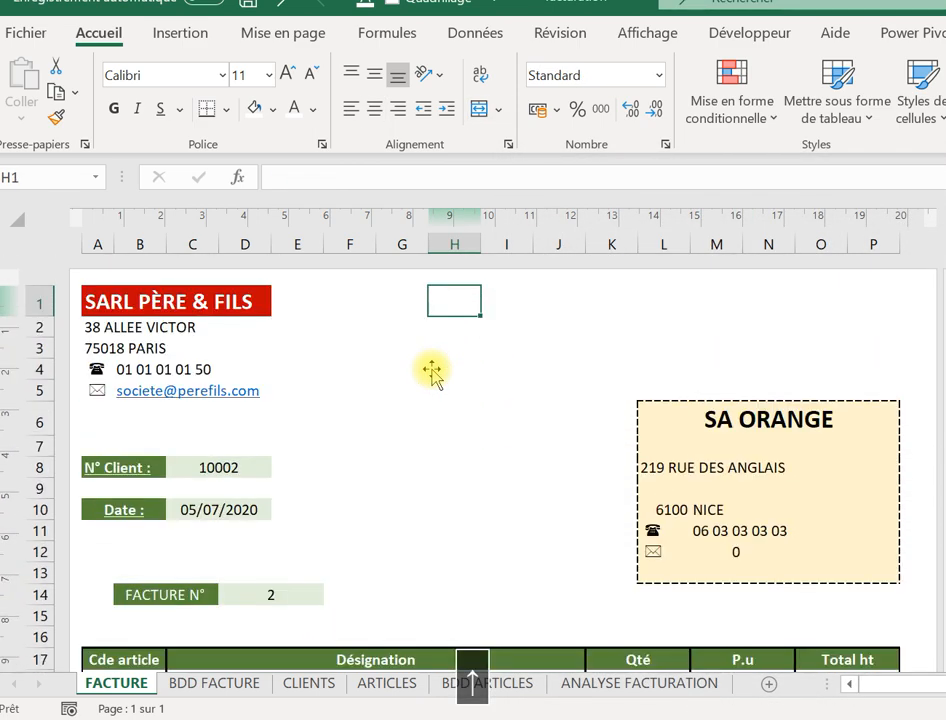
Complete SA ORANGE's e-mail address in G4 of the CLIENTS sheet.
click(717, 553)
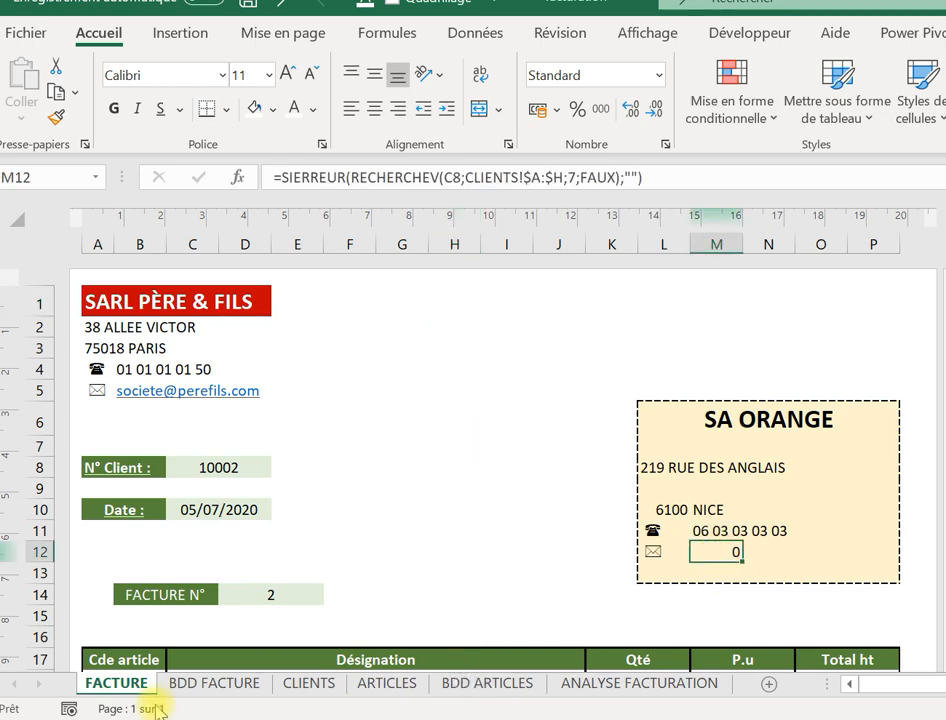
click(305, 685)
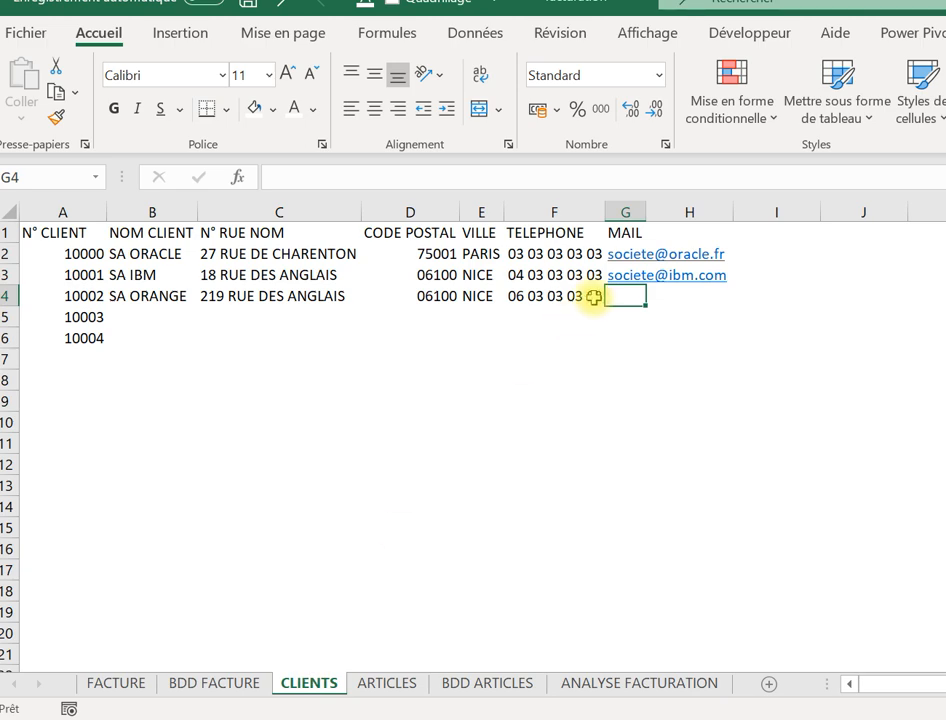
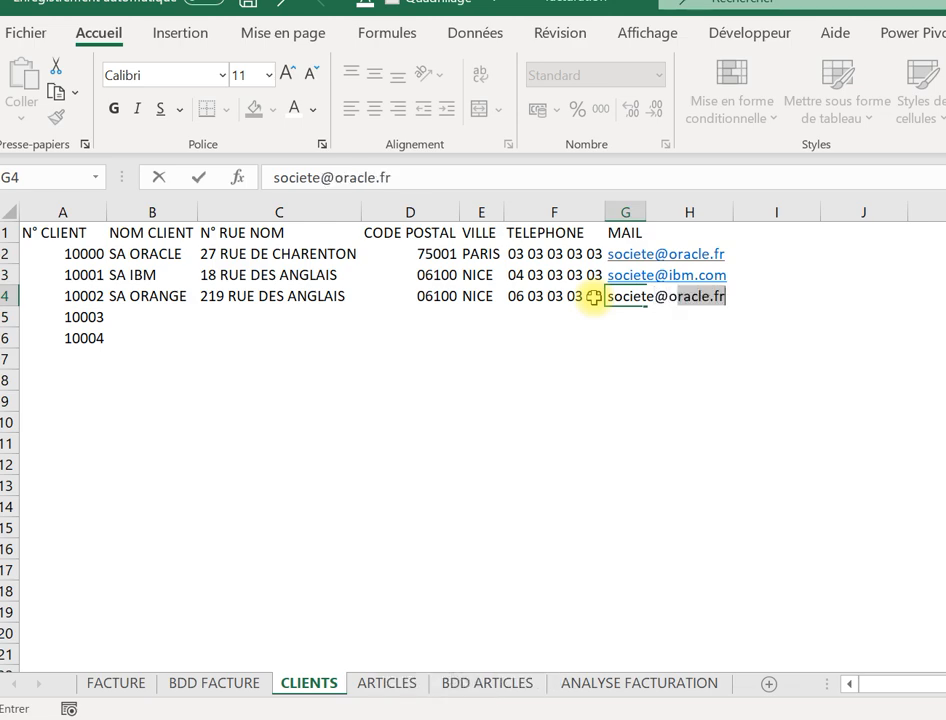
key(Caps_Lock)
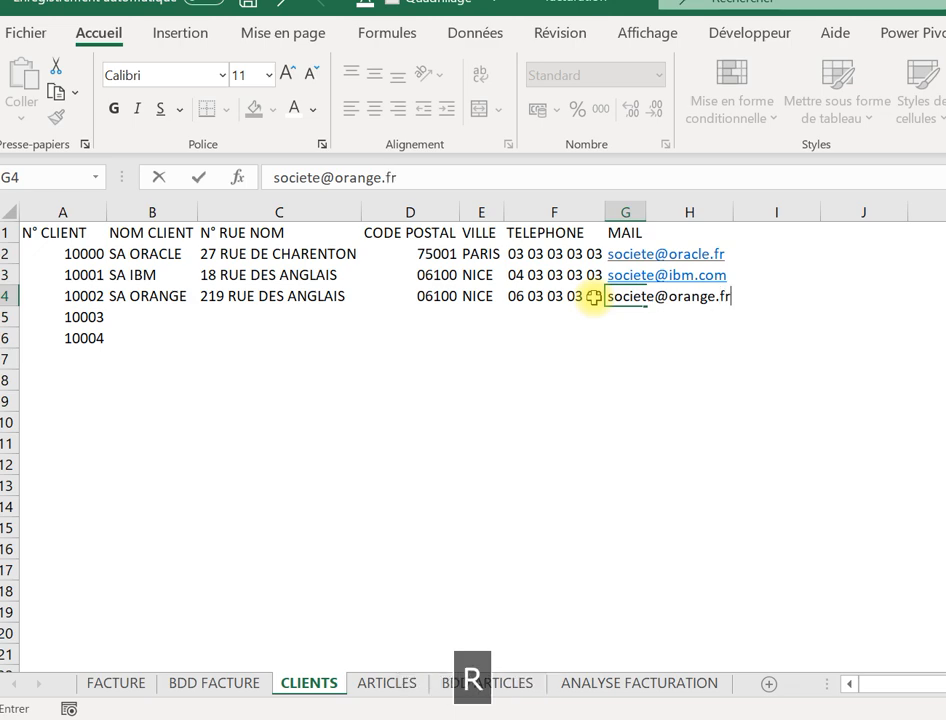
key(Return)
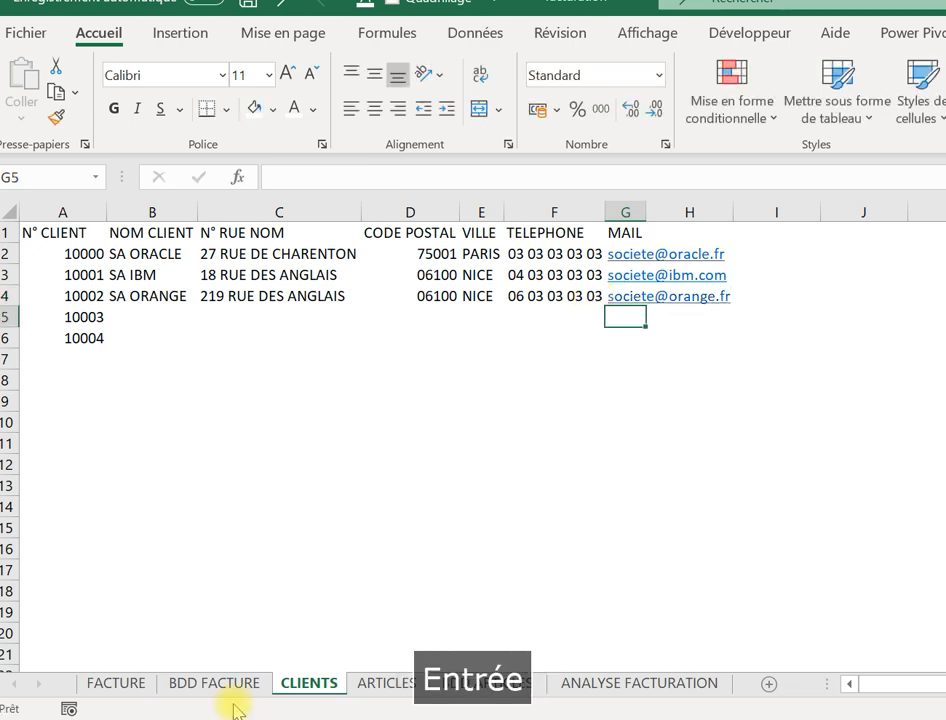
Back on FACTURE, check the displayed e-mail and the D14 invoice-count formula.
click(120, 688)
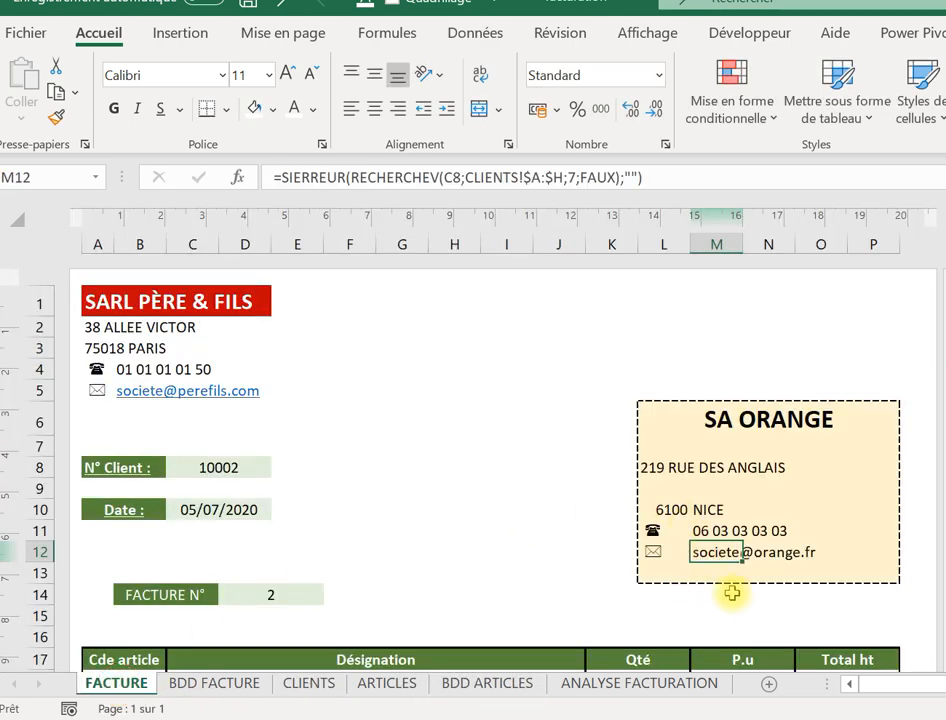
click(384, 550)
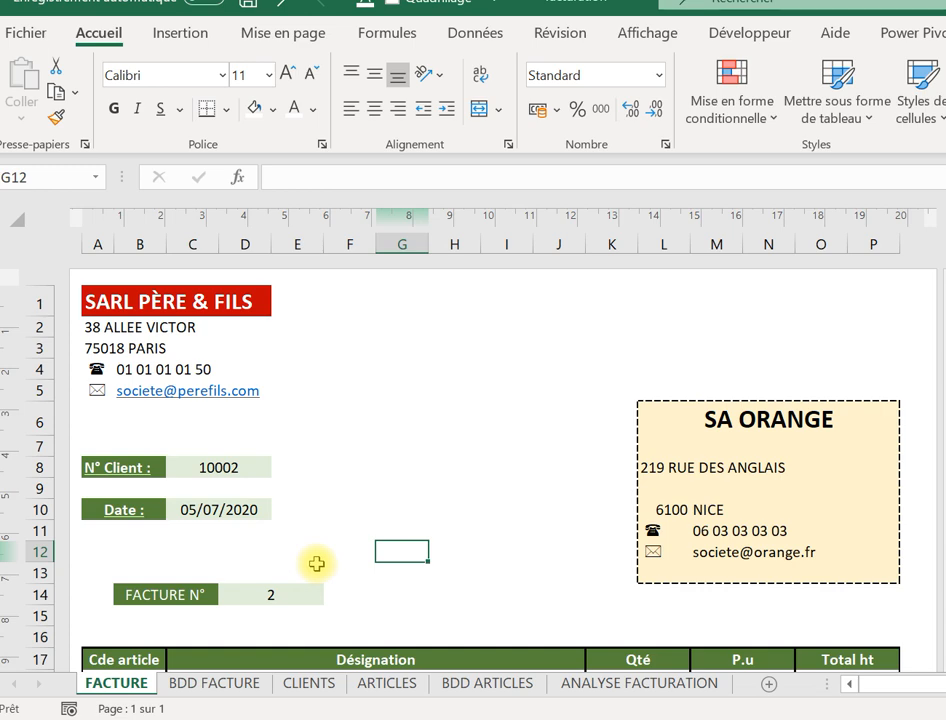
click(295, 552)
key(Down)
key(Down)
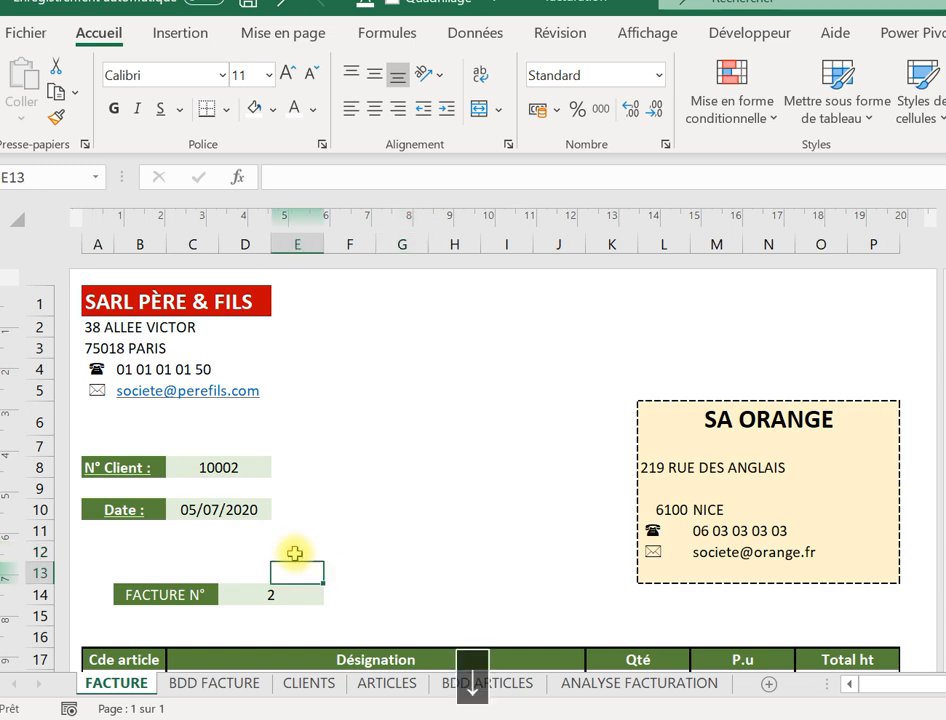
key(Right)
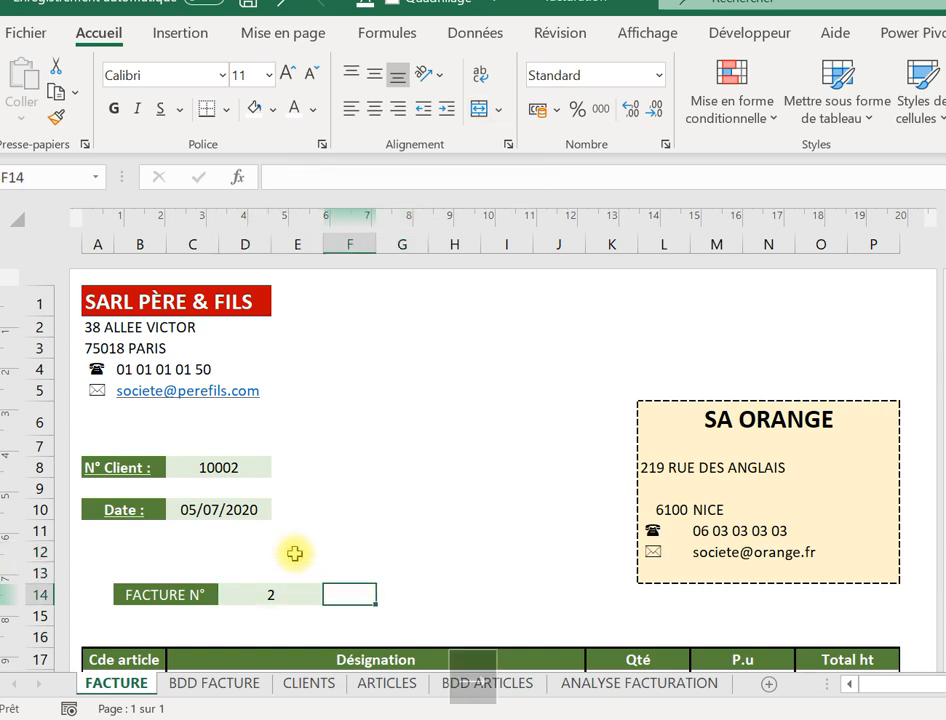
key(Left)
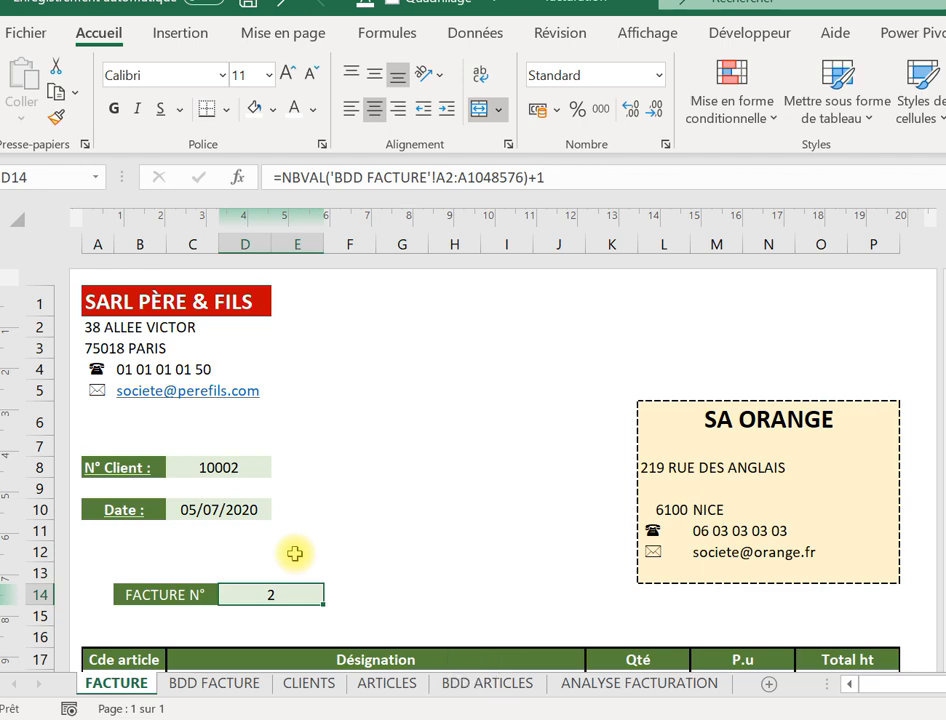
Copy invoice 2's summary line from H15 on FACTURE.
click(217, 682)
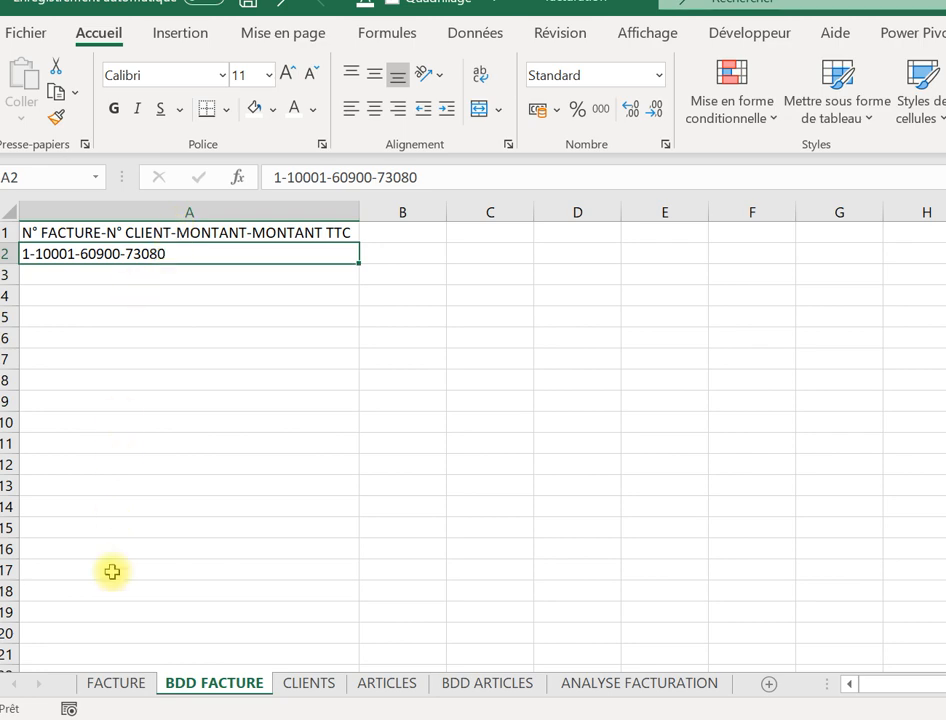
click(115, 683)
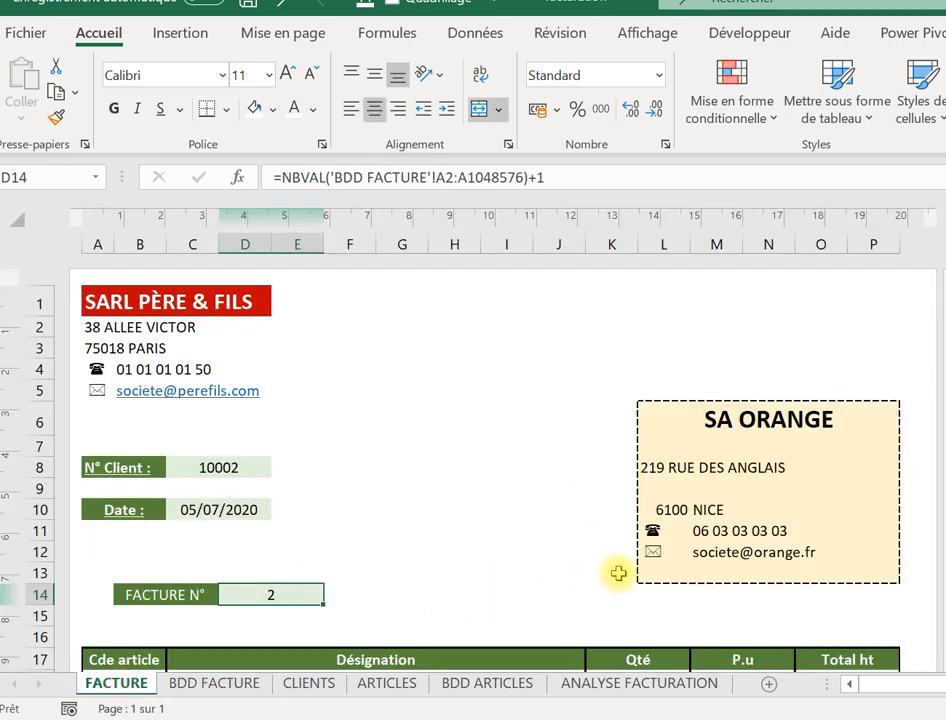
click(460, 612)
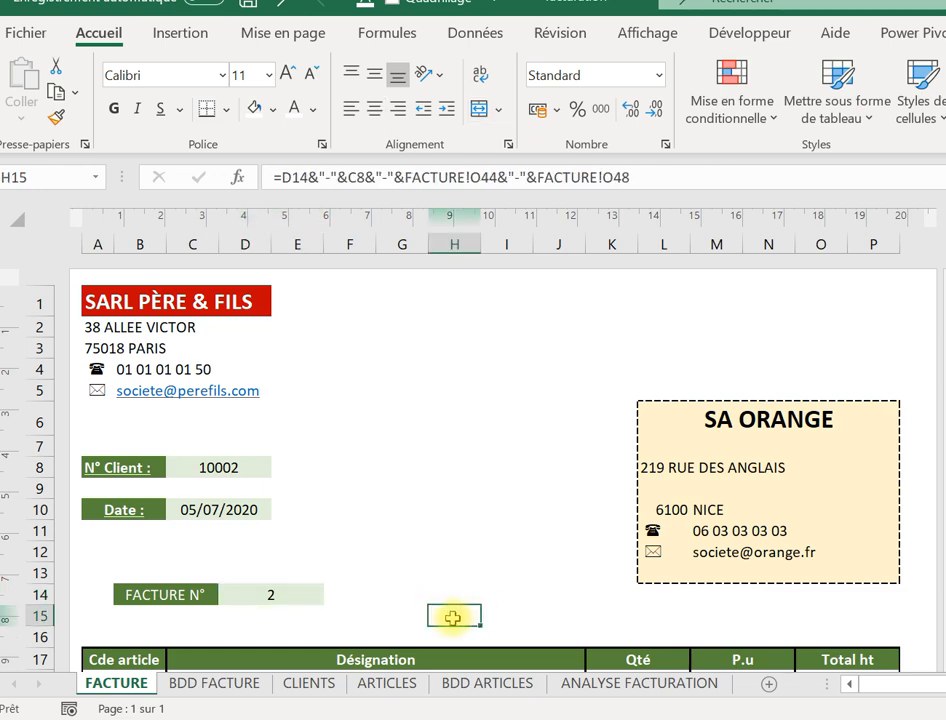
right_click(453, 618)
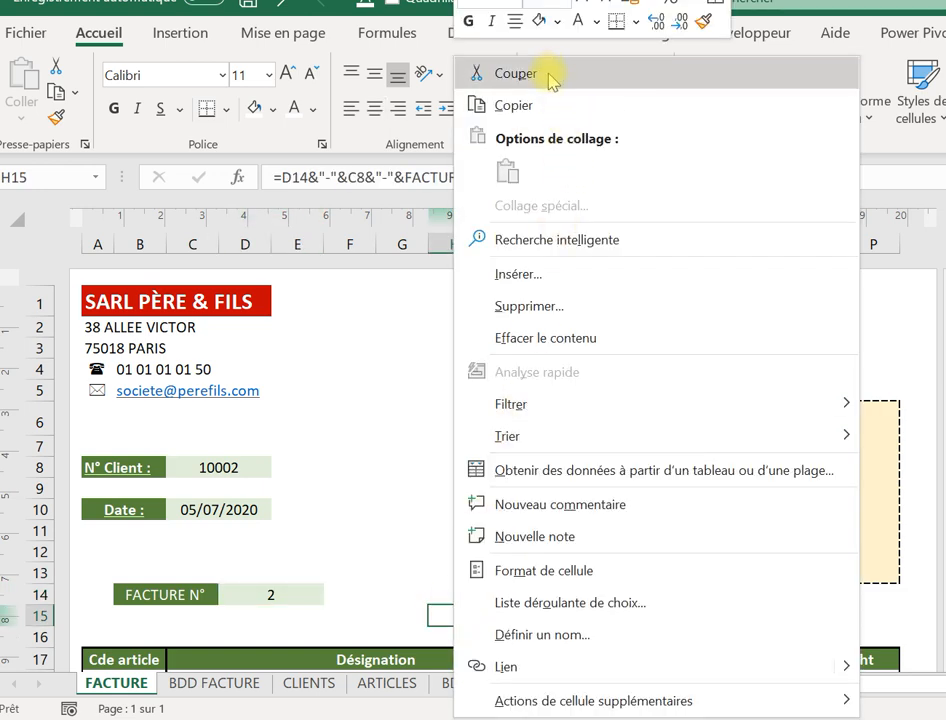
click(538, 108)
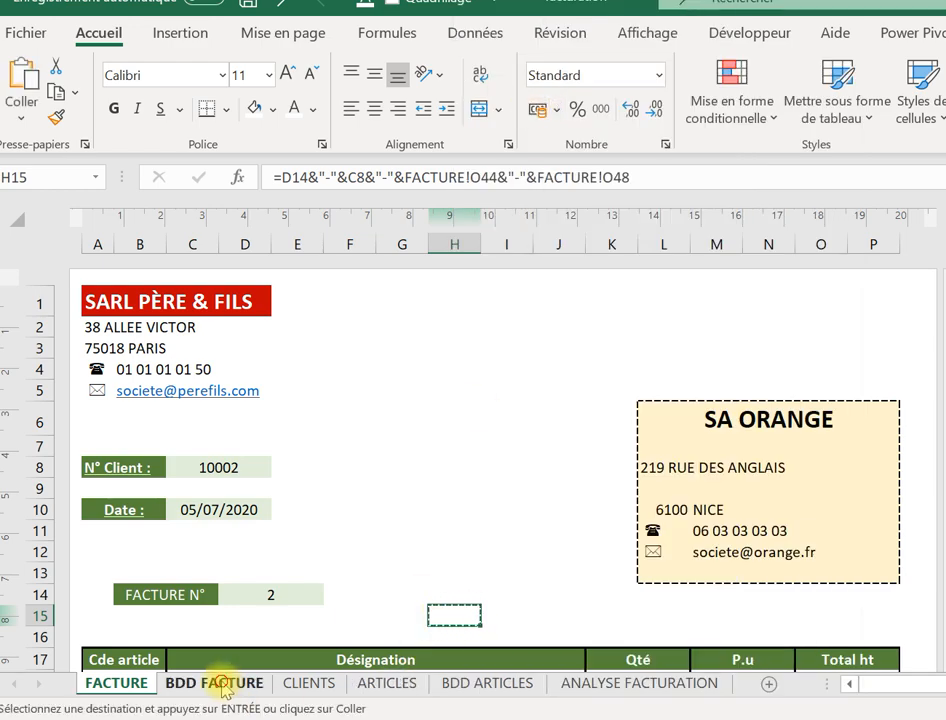
Paste it as values into A3 of BDD FACTURE and confirm invoice number 3.
click(172, 683)
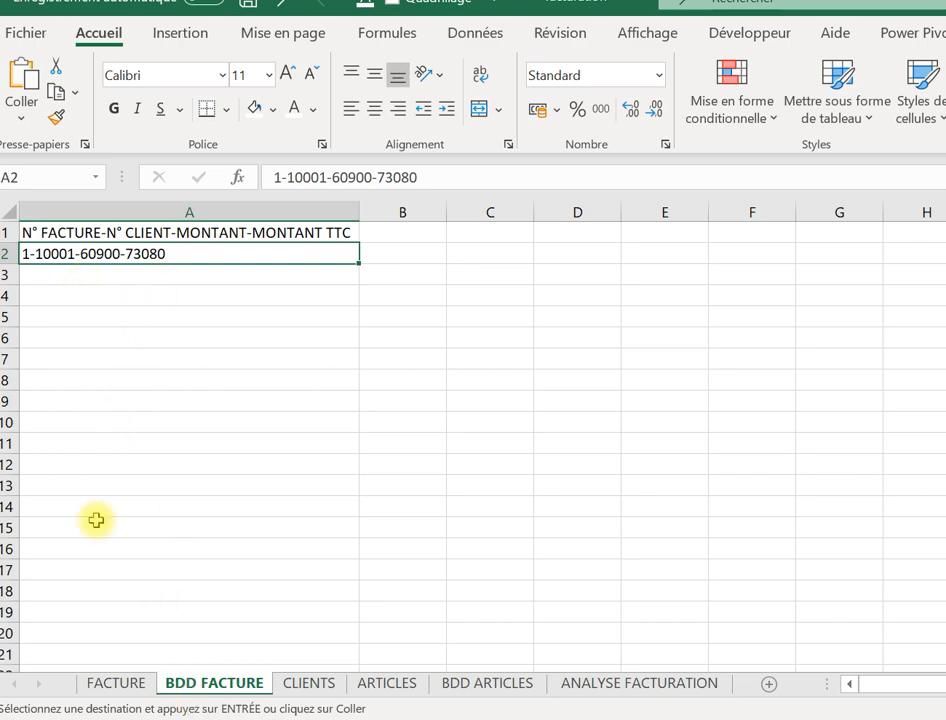
click(122, 682)
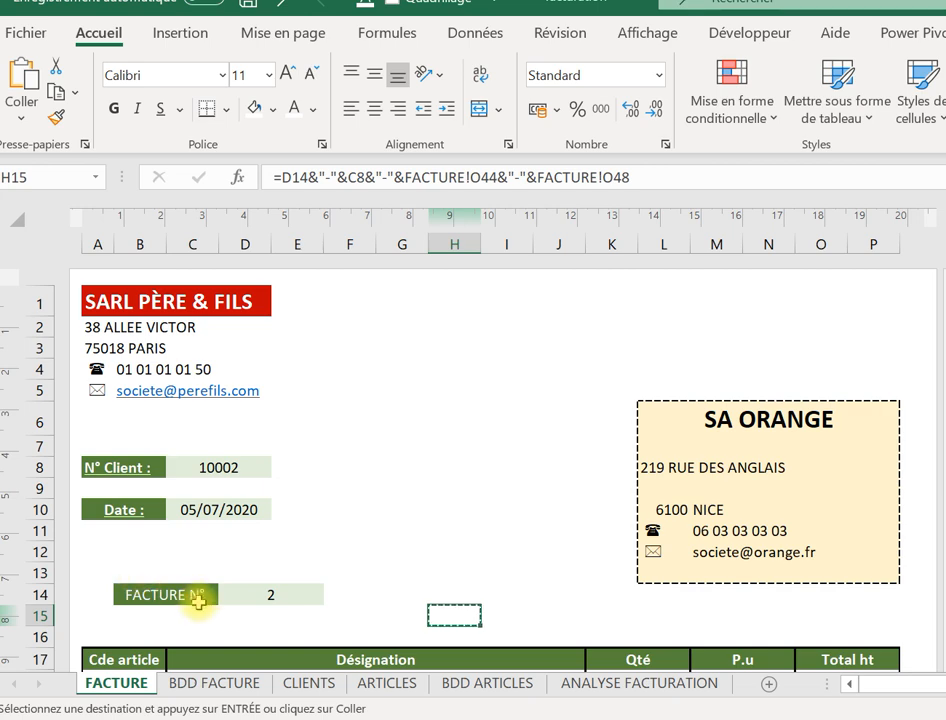
click(218, 684)
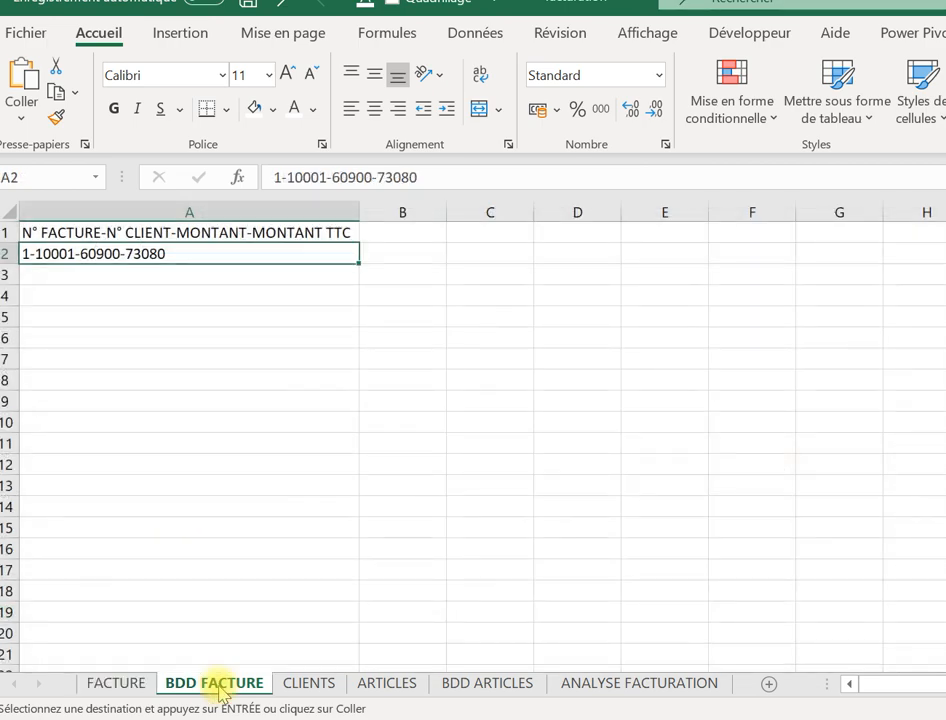
click(136, 280)
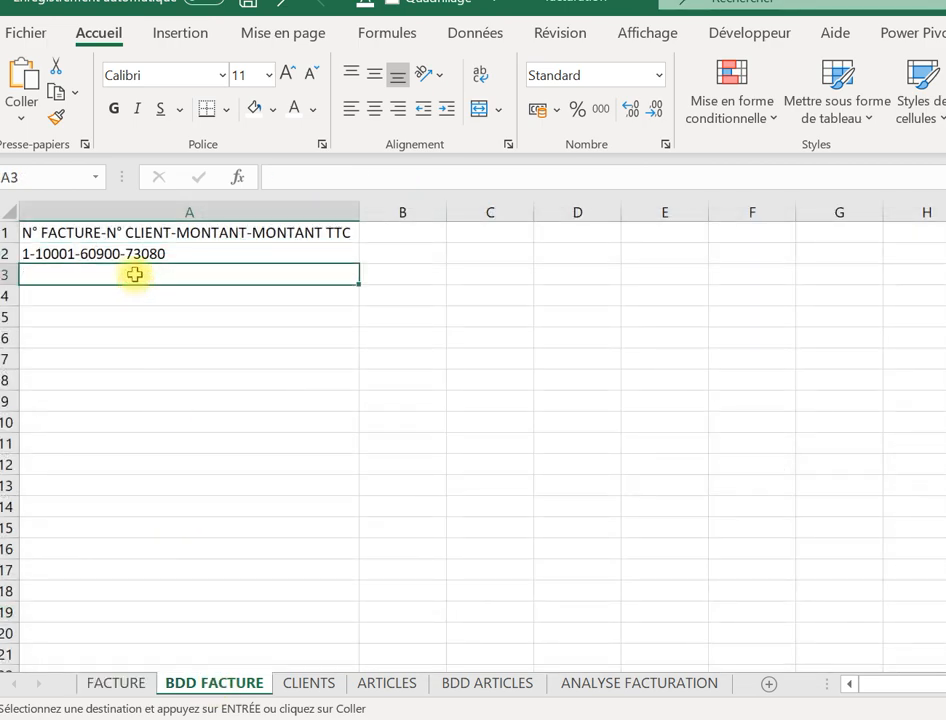
right_click(135, 274)
click(220, 169)
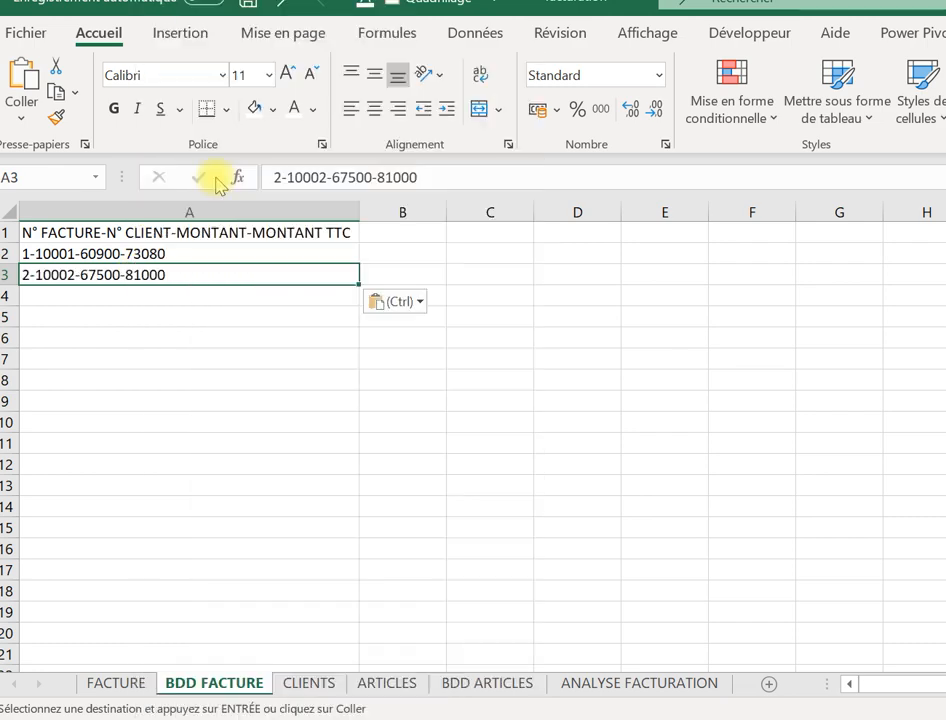
click(104, 684)
click(288, 597)
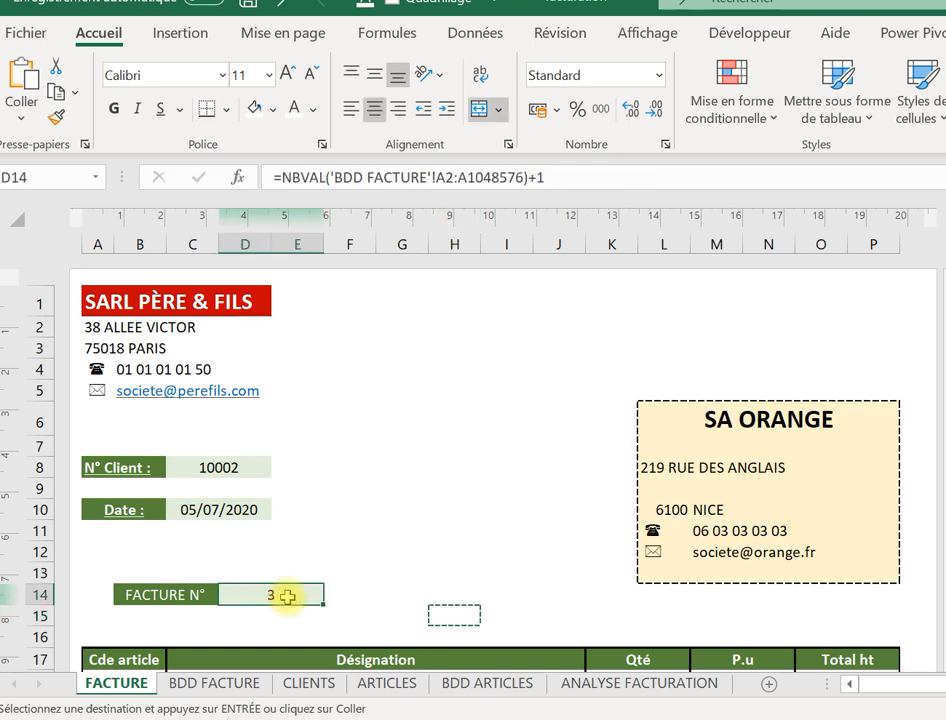
click(212, 684)
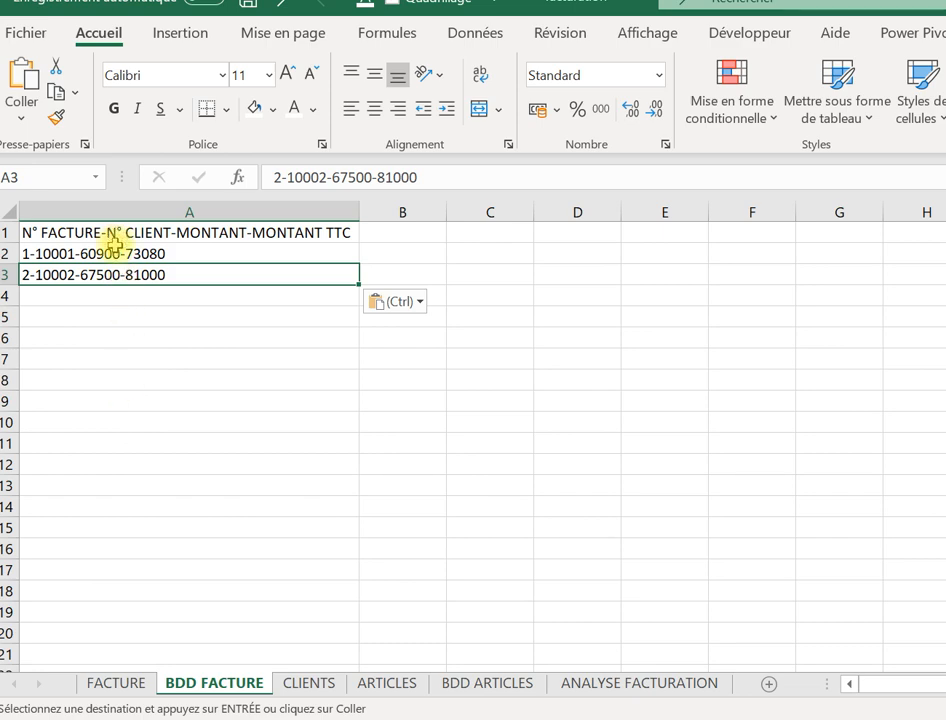
drag(115, 247, 123, 402)
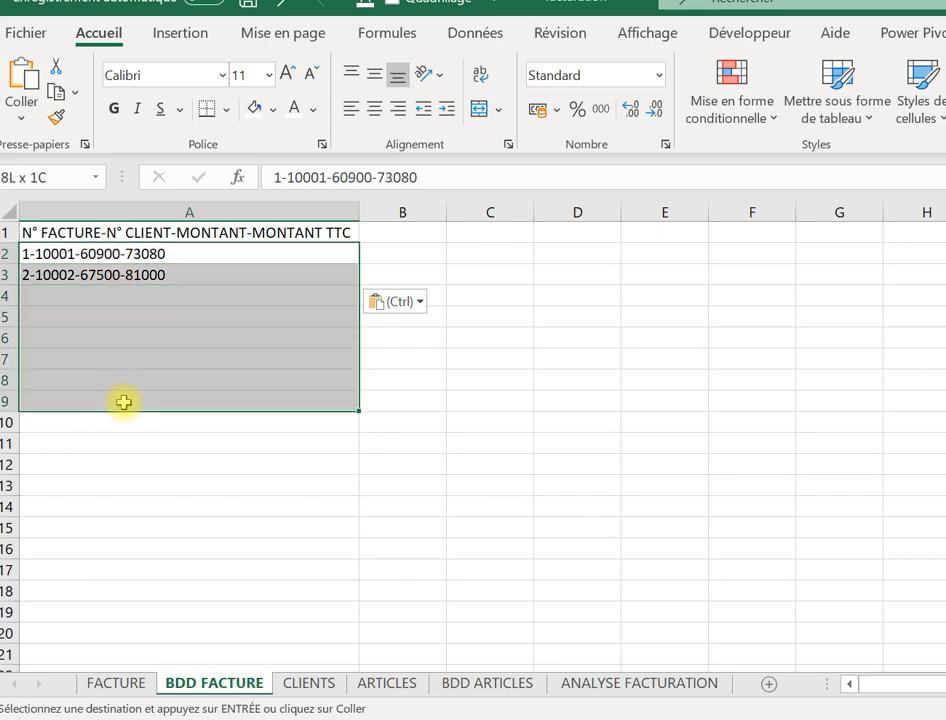
drag(123, 402, 124, 401)
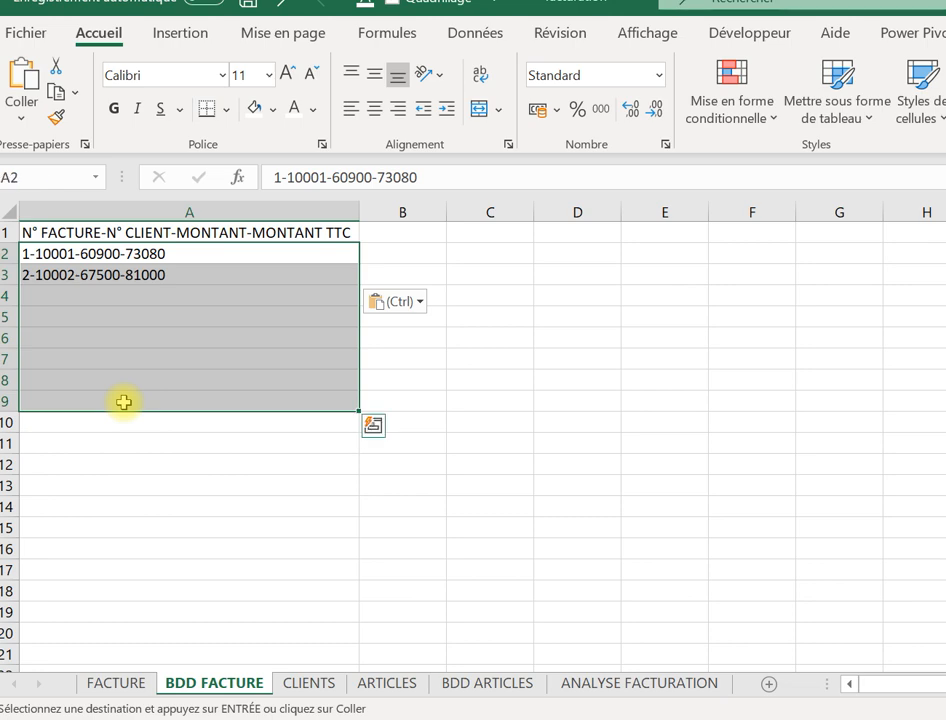
click(108, 684)
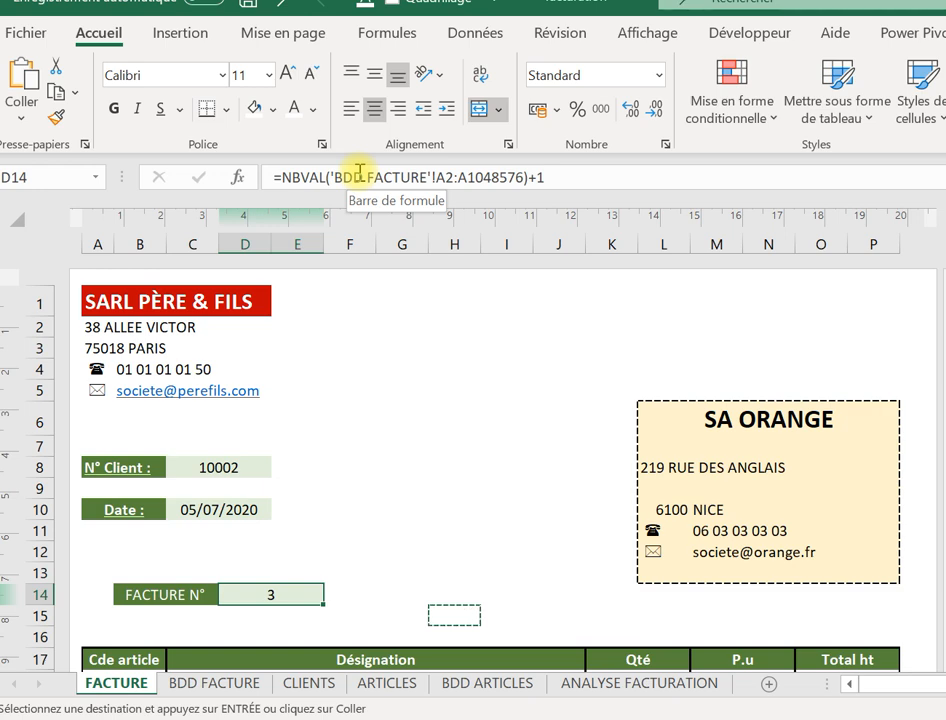
click(371, 488)
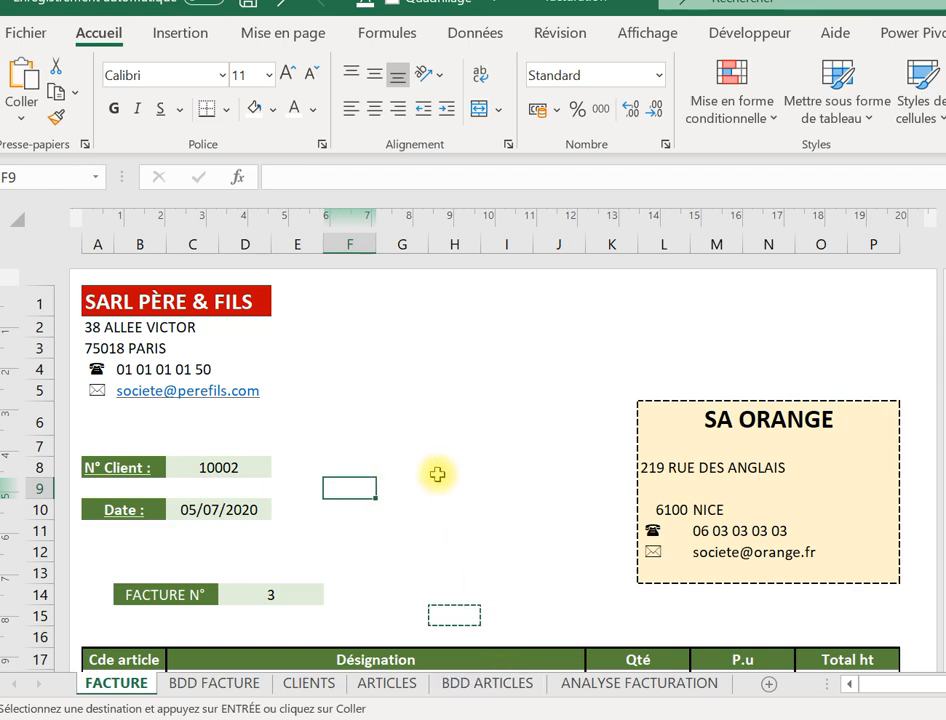
Change the client number to 10001 so the invoice bills SA IBM.
click(232, 468)
click(350, 168)
key(BackSpace)
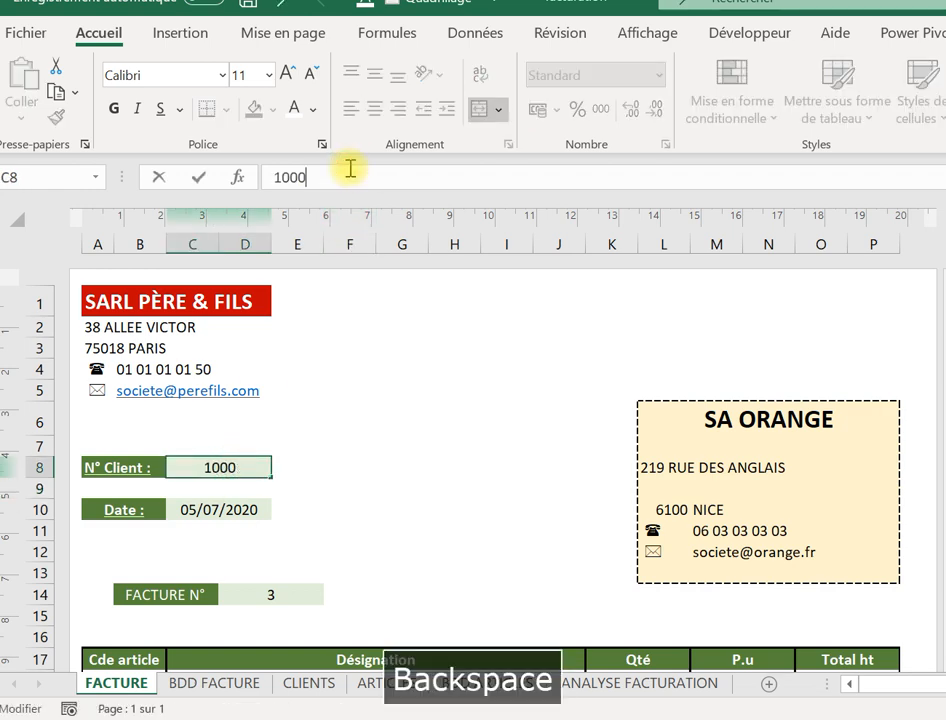
text(&)
key(BackSpace)
key(Caps_Lock)
text(1)
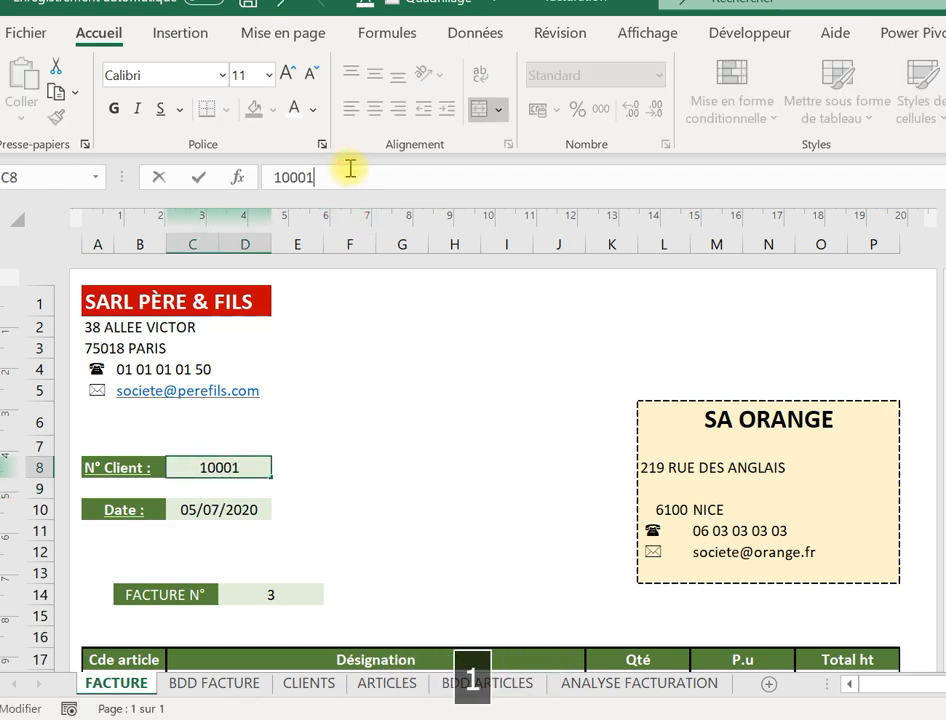
key(Return)
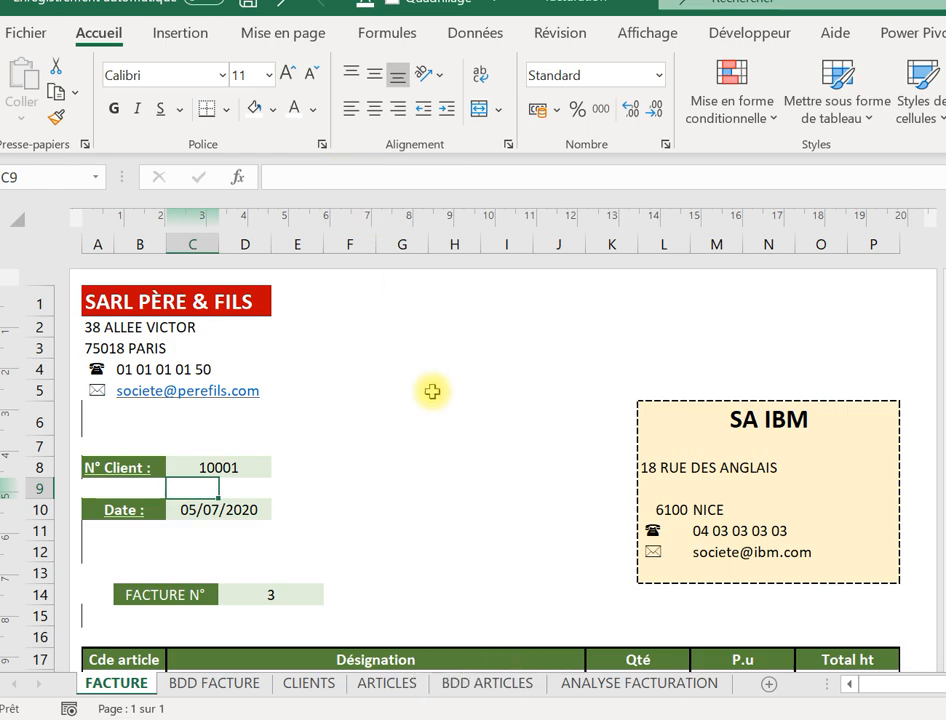
Set PRESTATION COMPTA to 89 units at 600, then select the H15 summary.
click(469, 603)
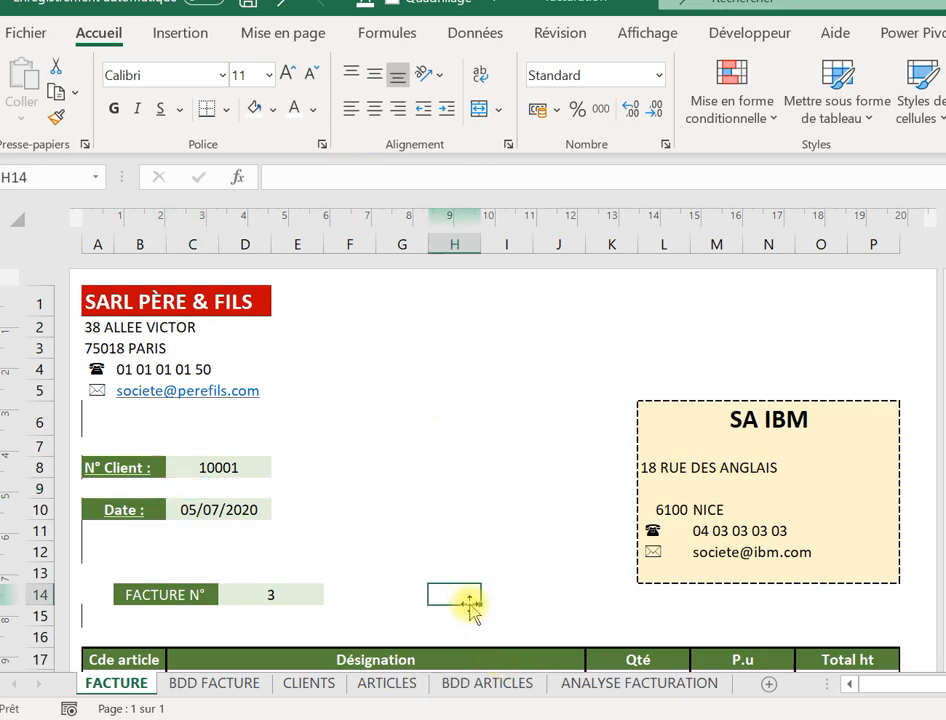
key(Down)
key(Down)
key(Down)
key(Down)
key(Down)
key(Down)
key(Right)
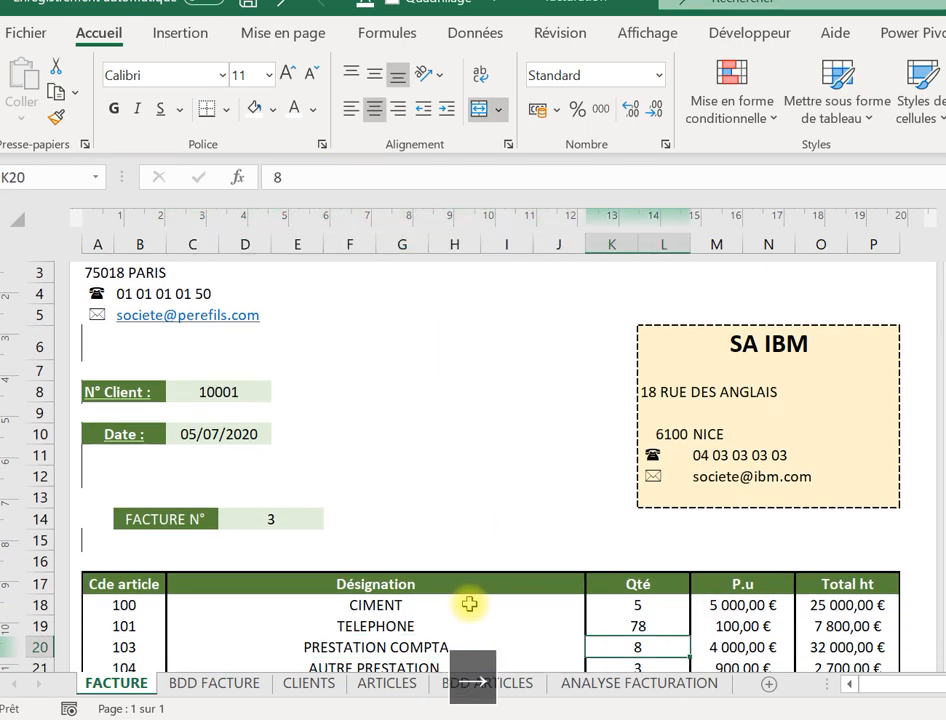
text(89)
key(Tab)
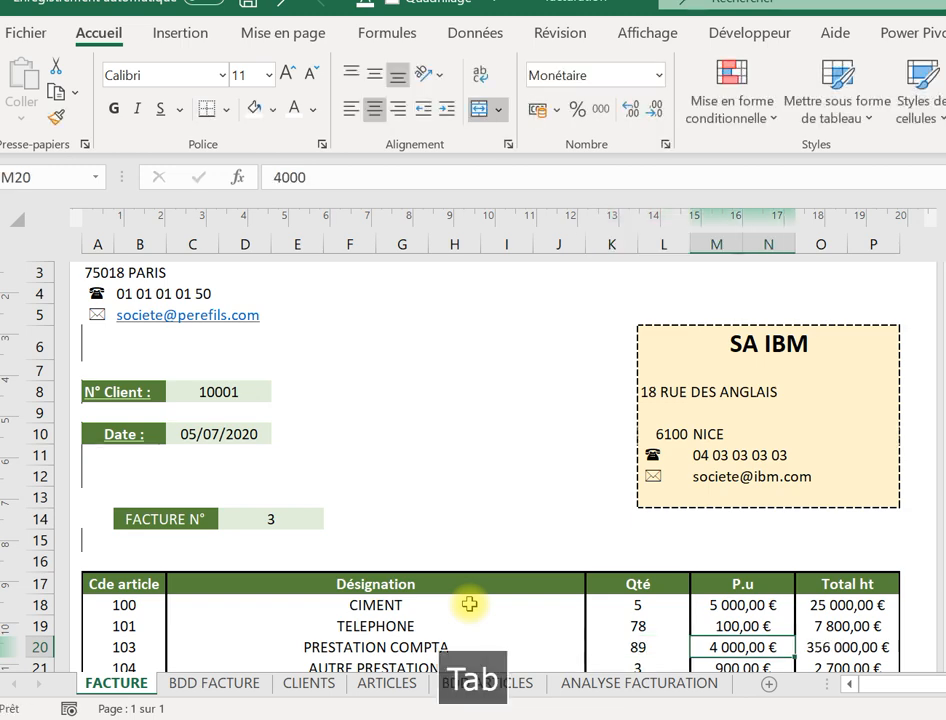
text(6)
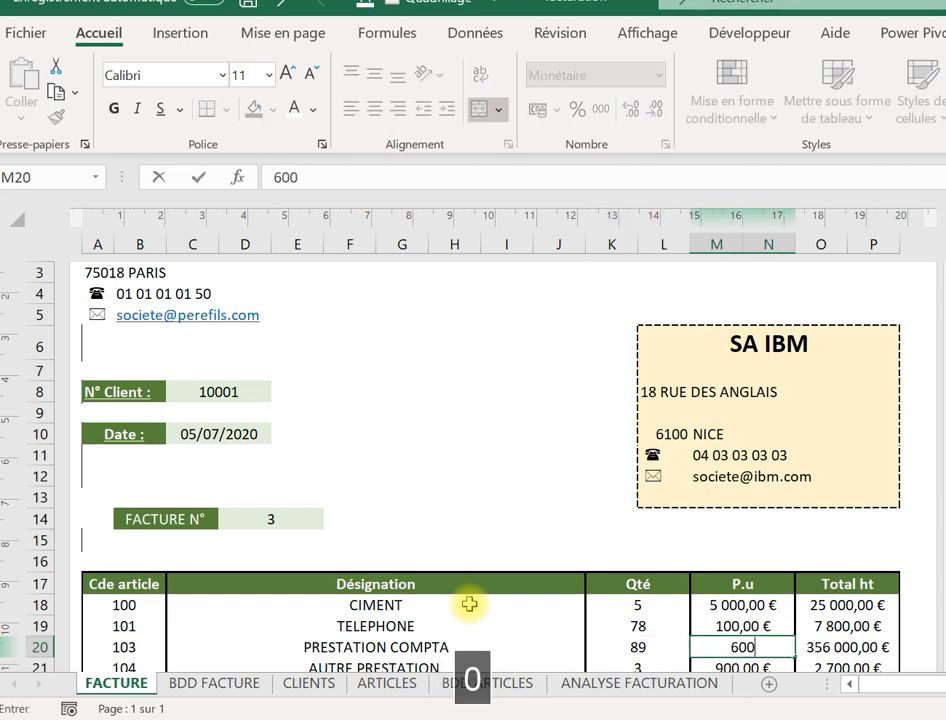
text(00)
key(Tab)
click(427, 548)
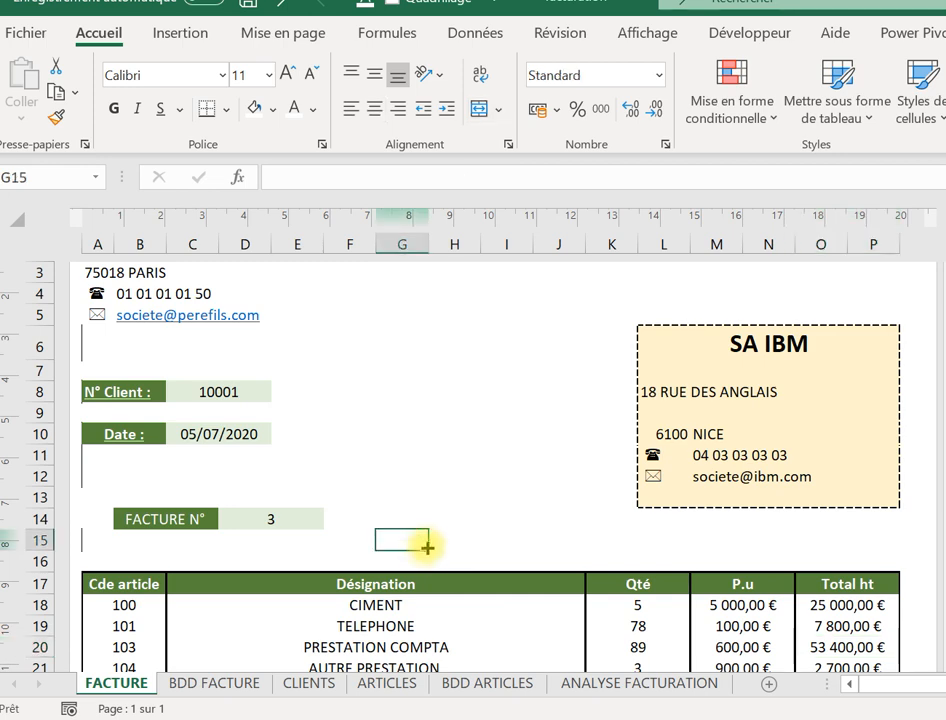
click(445, 541)
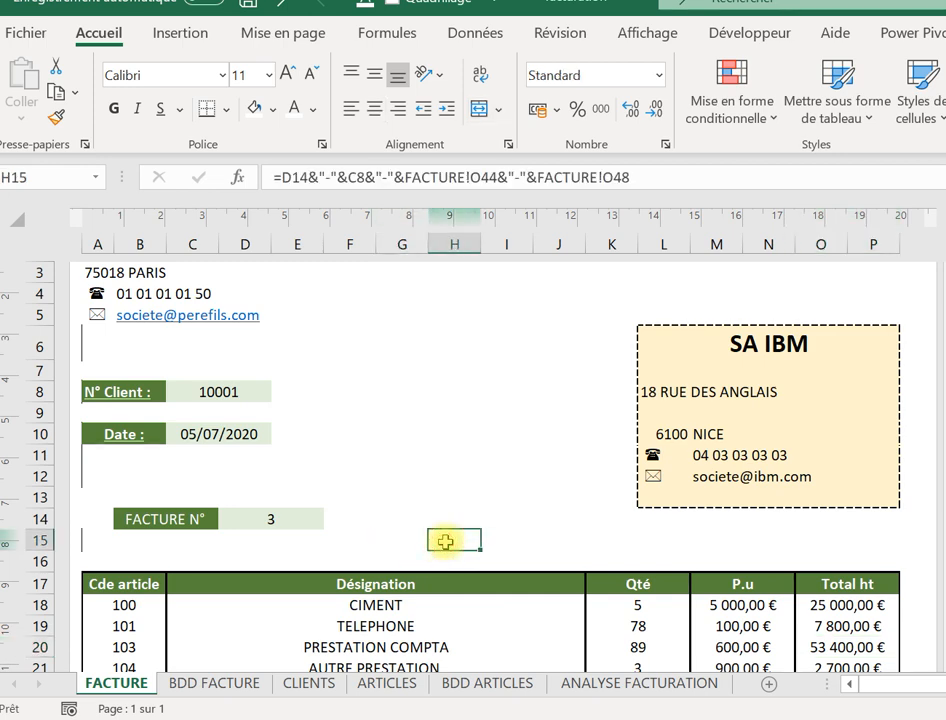
right_click(445, 541)
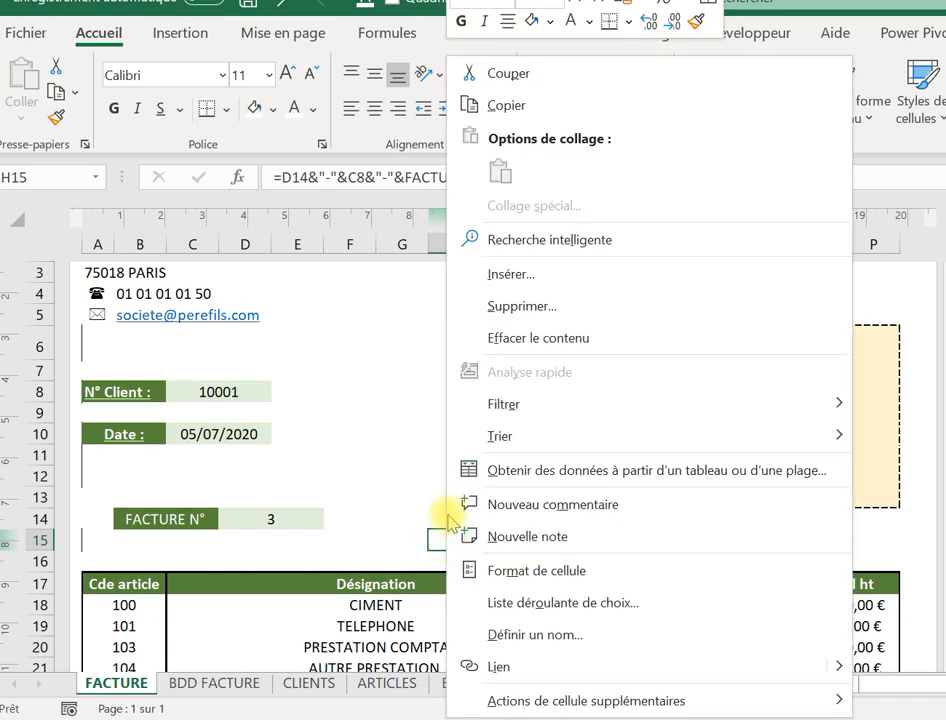
click(543, 110)
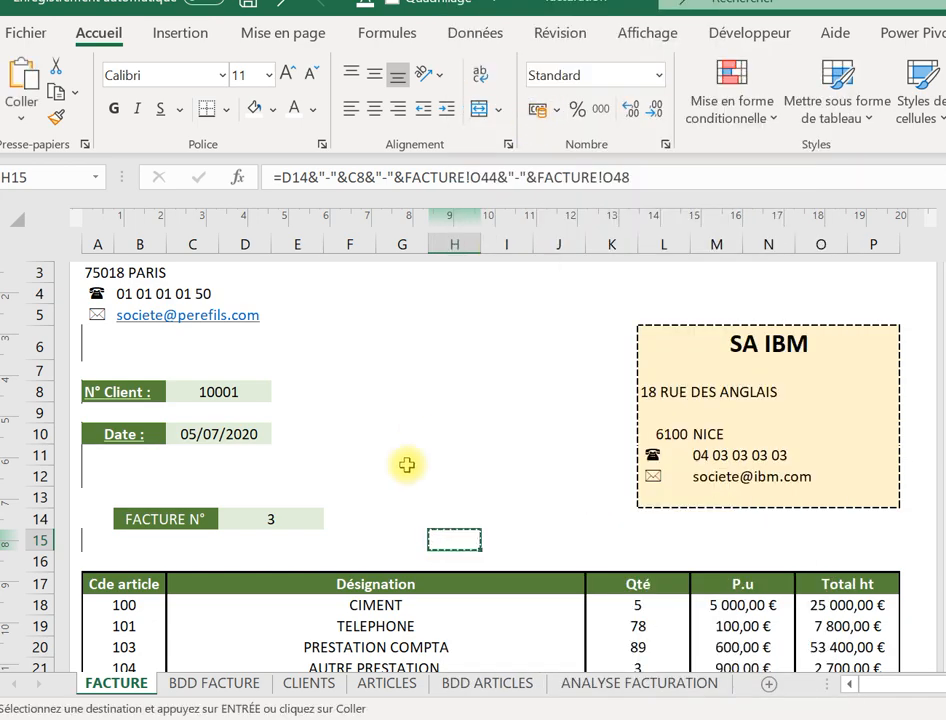
click(210, 683)
click(95, 298)
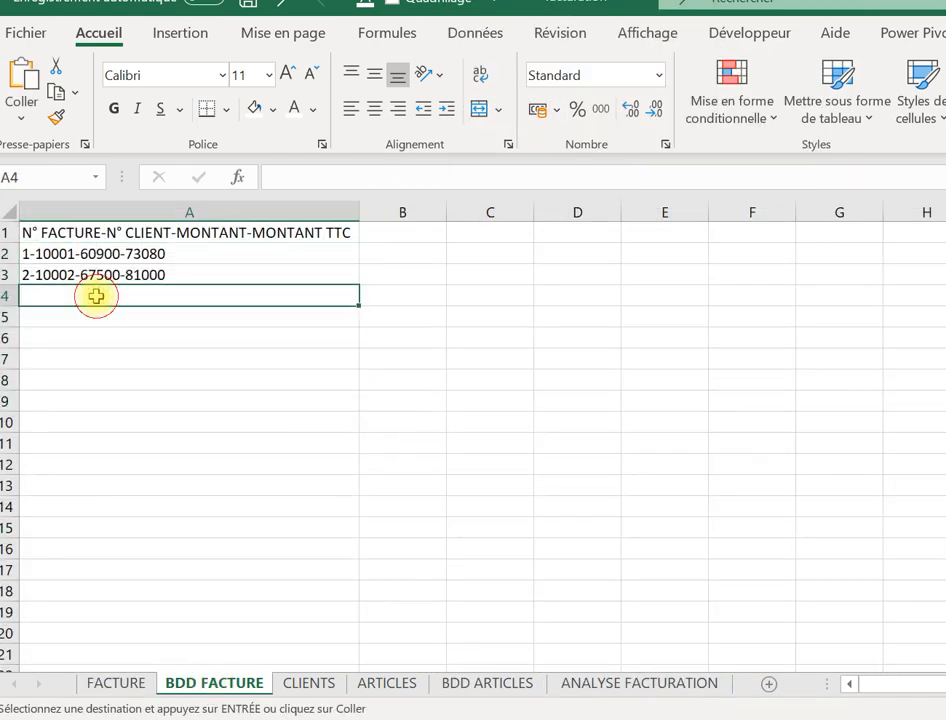
right_click(97, 298)
click(180, 176)
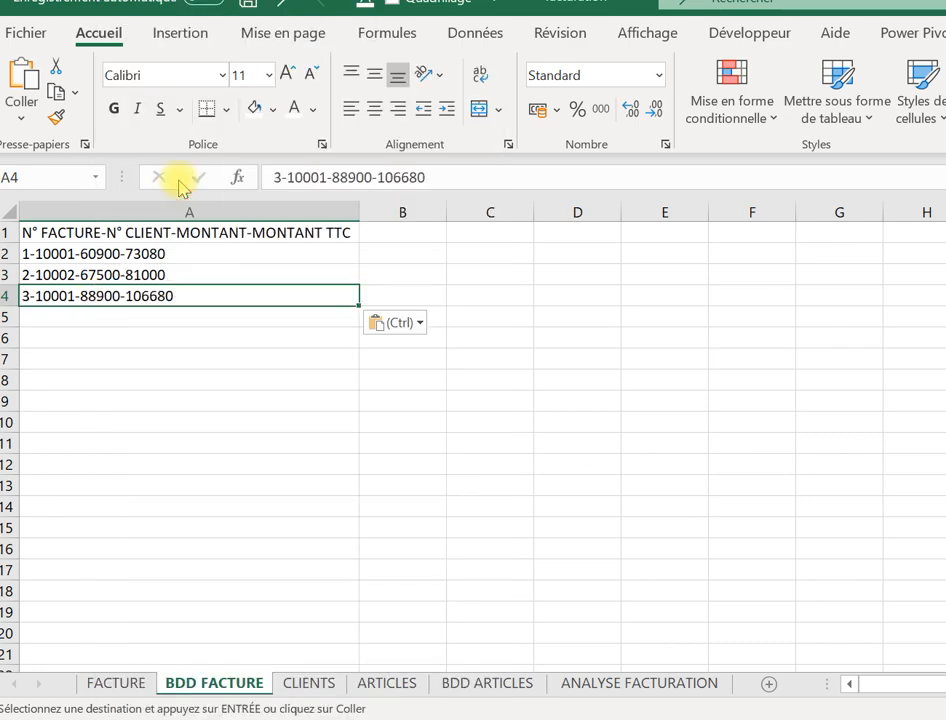
click(115, 684)
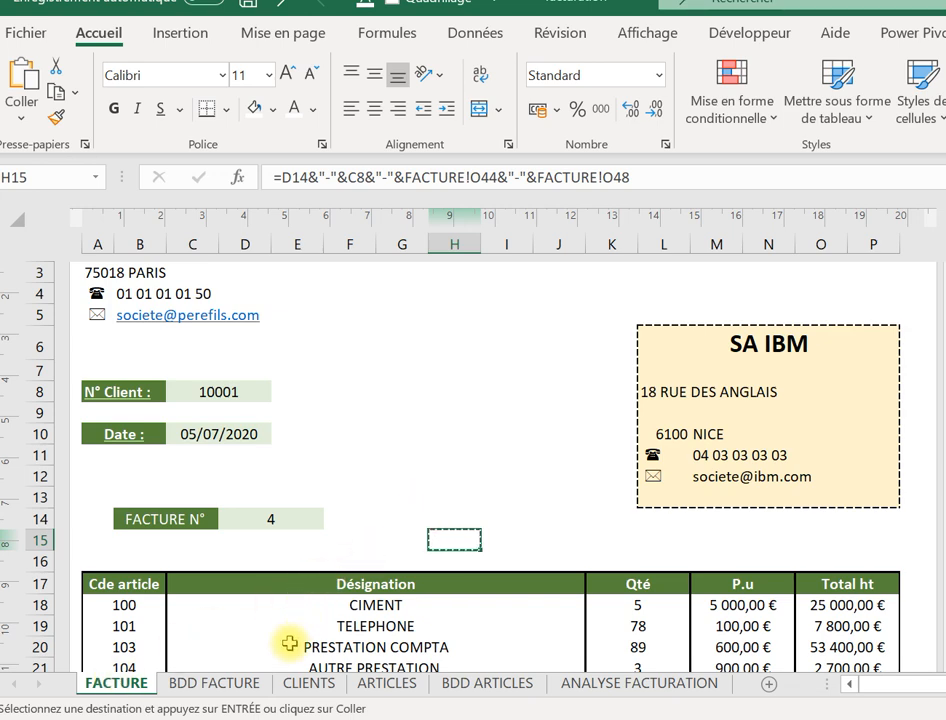
click(247, 688)
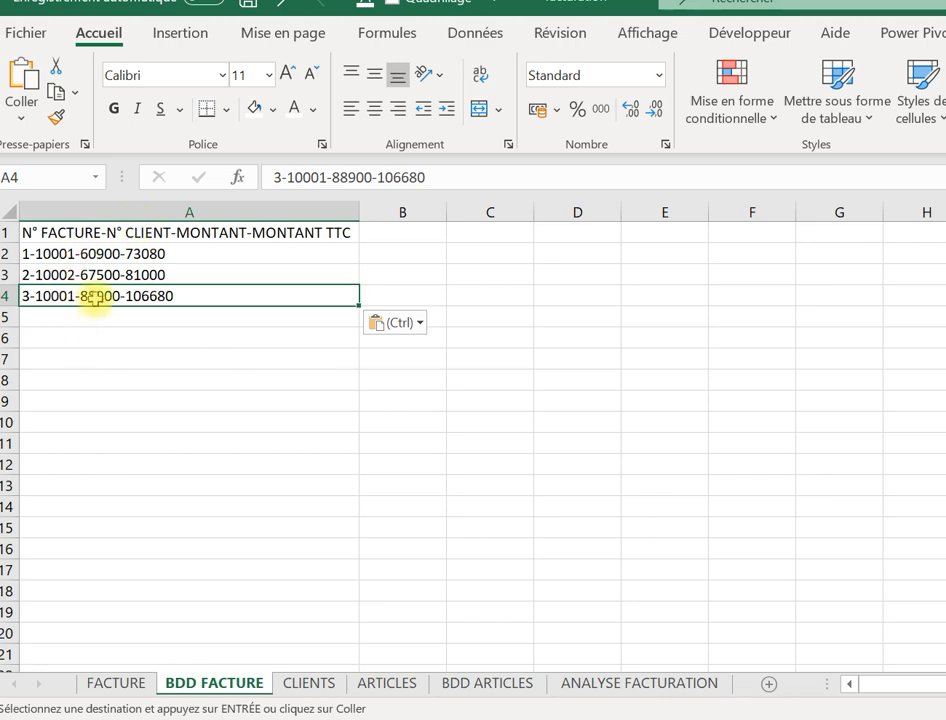
click(236, 234)
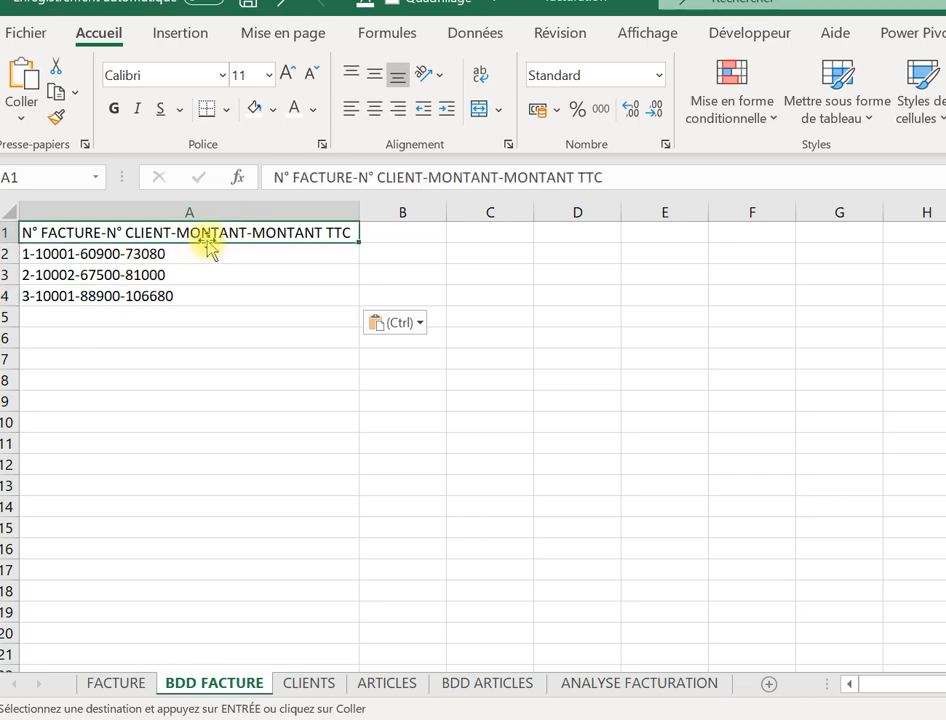
Insert HT after MONTANT in the A1 header, giving N° FACTURE-N° CLIENT-MONTANT HT-MONTANT TTC.
click(499, 176)
text(h)
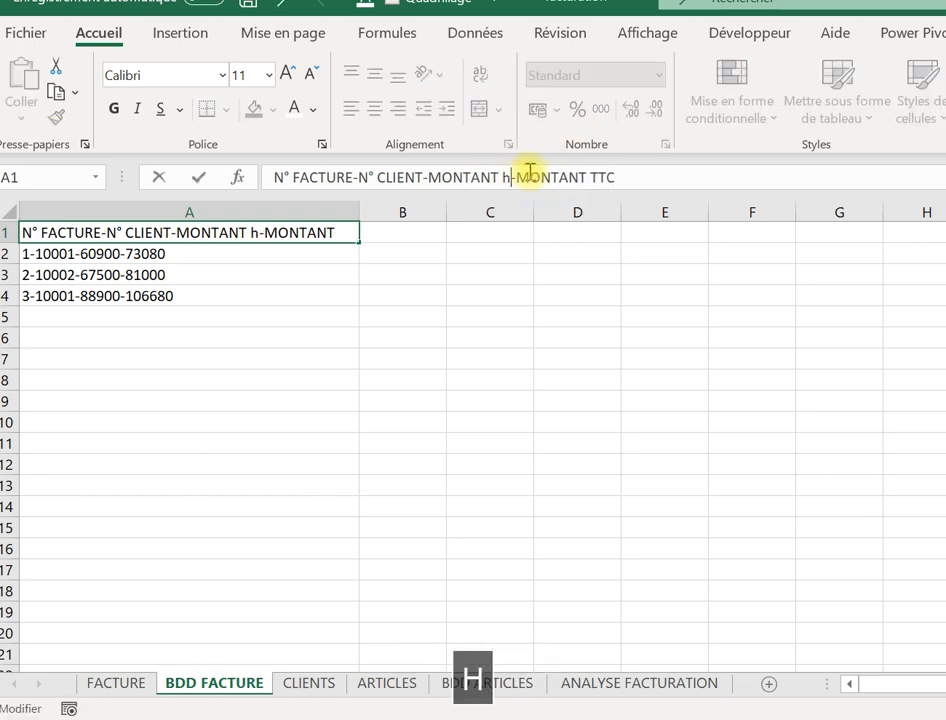
key(BackSpace)
key(Caps_Lock)
text(HT)
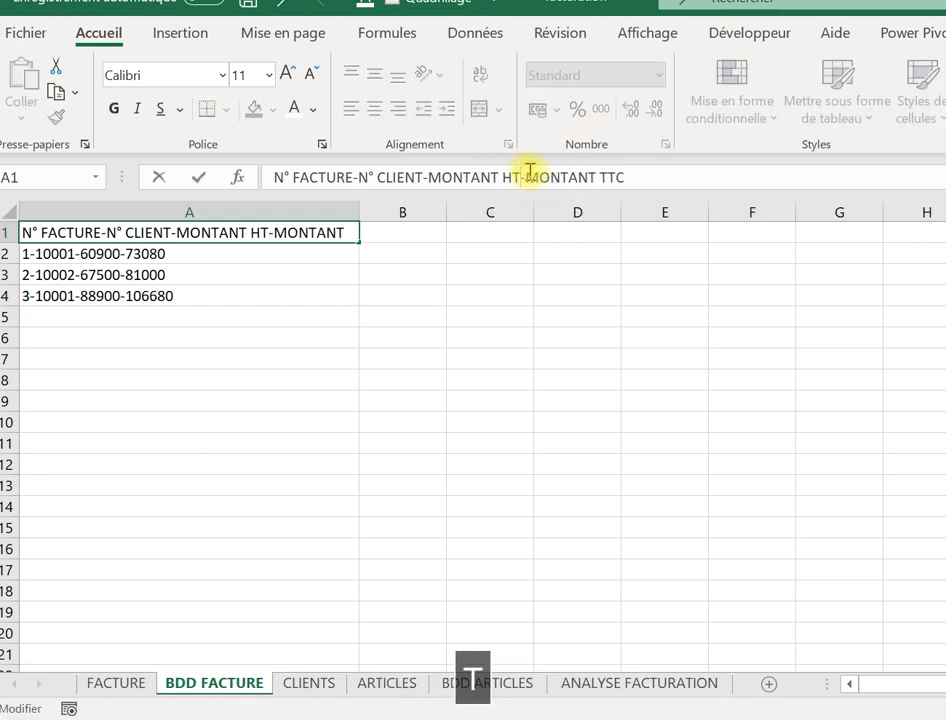
key(Tab)
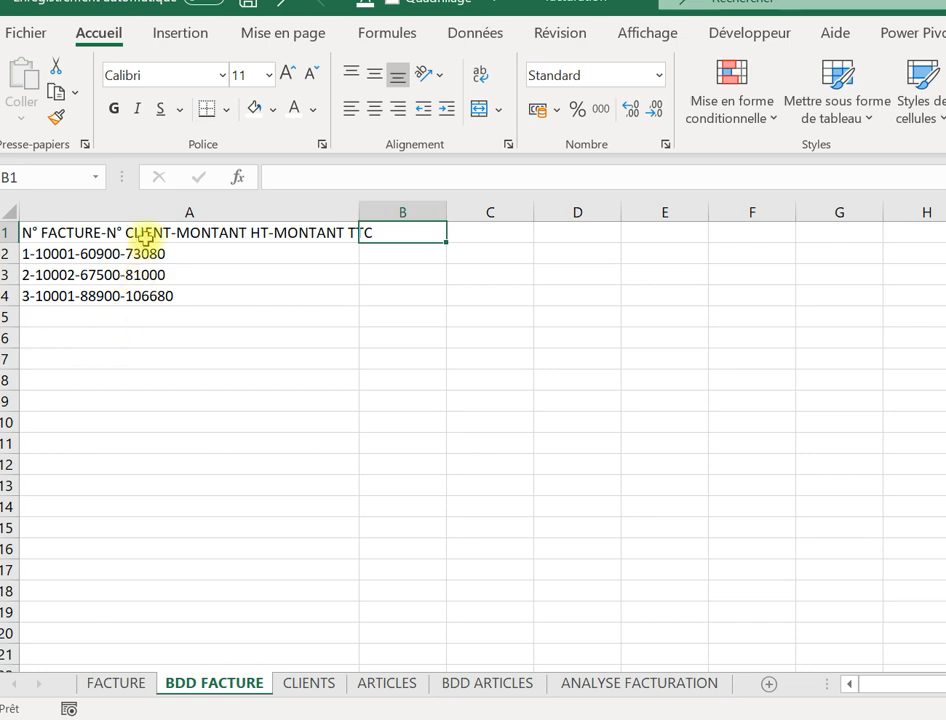
click(192, 430)
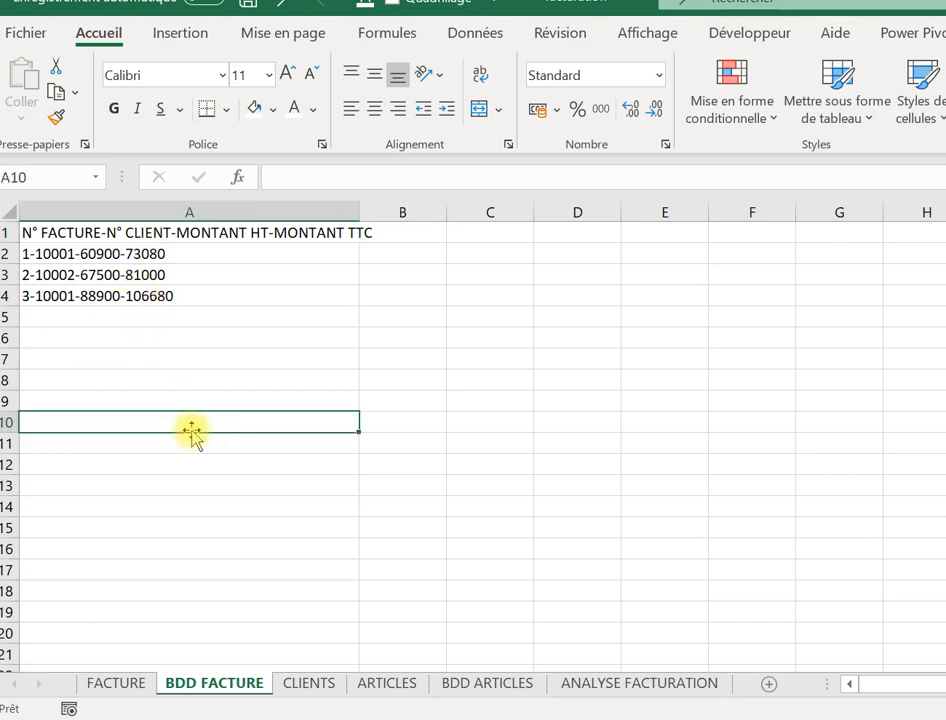
Copy invoice log column A and paste it into column C starting at C1.
click(146, 211)
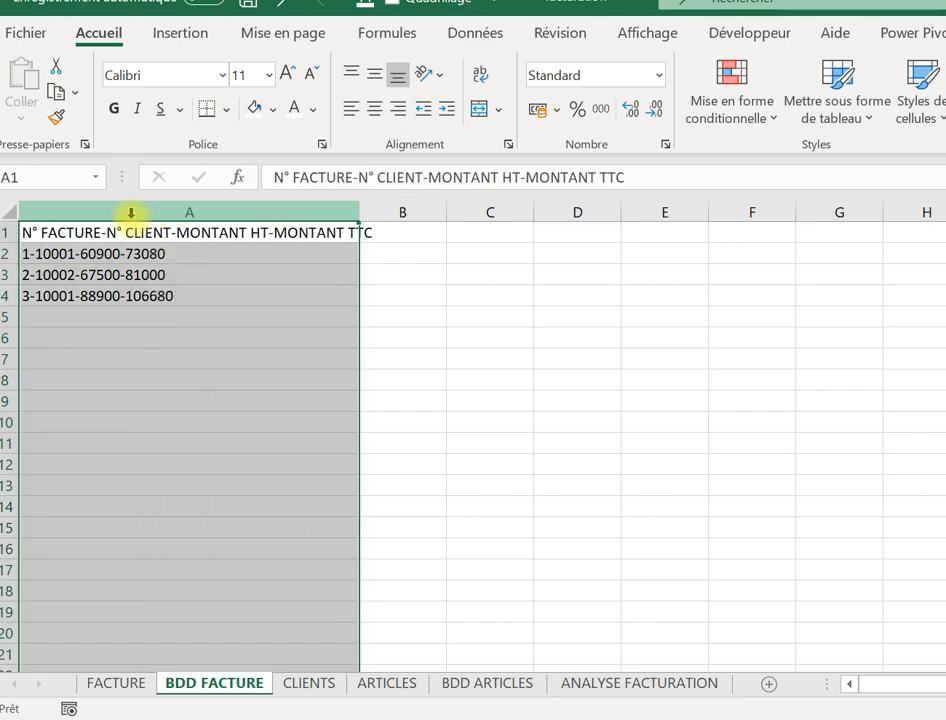
right_click(131, 213)
click(207, 268)
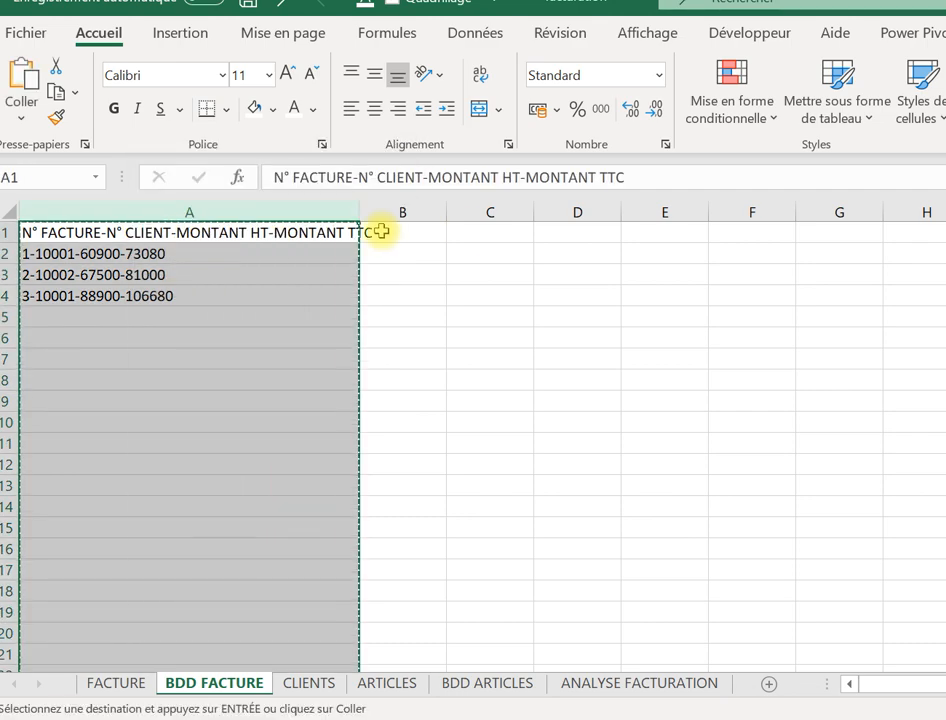
click(506, 230)
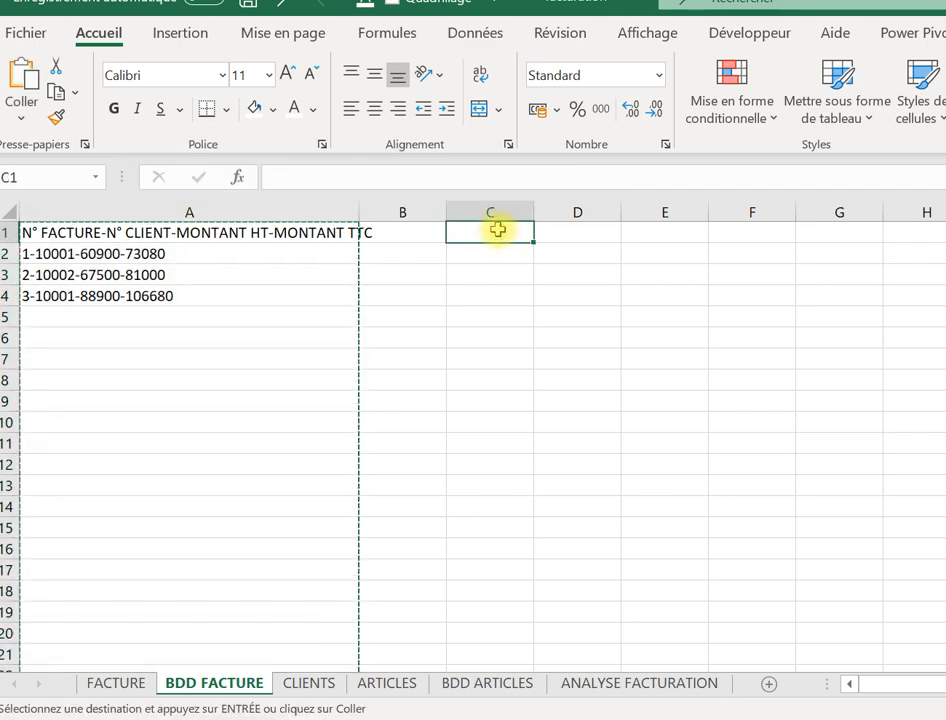
right_click(497, 229)
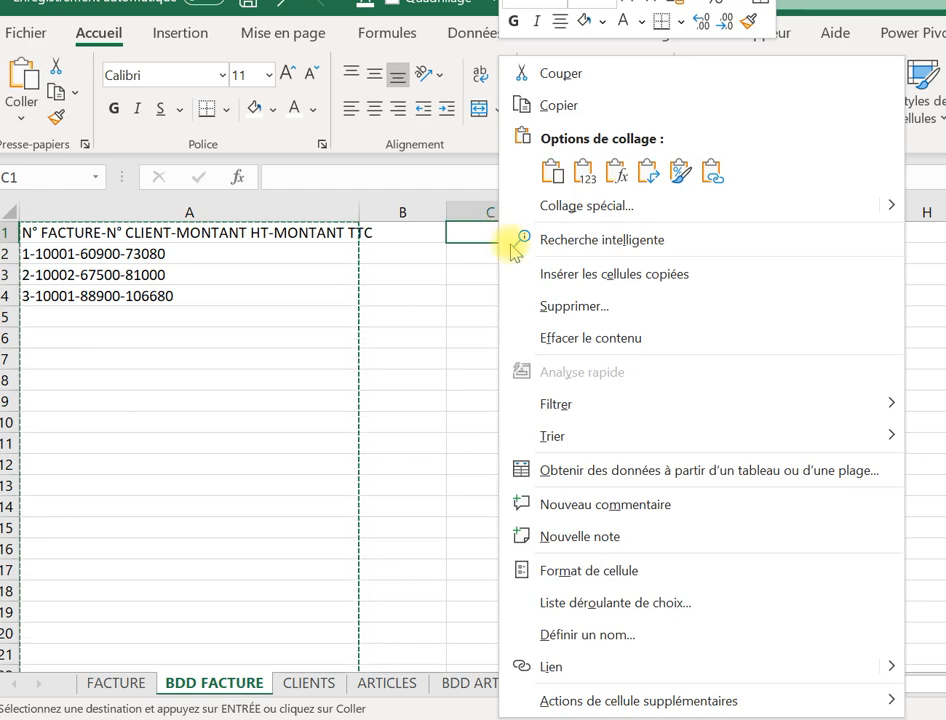
click(586, 178)
Select the pasted column C and show the Données data tools.
click(575, 296)
click(575, 442)
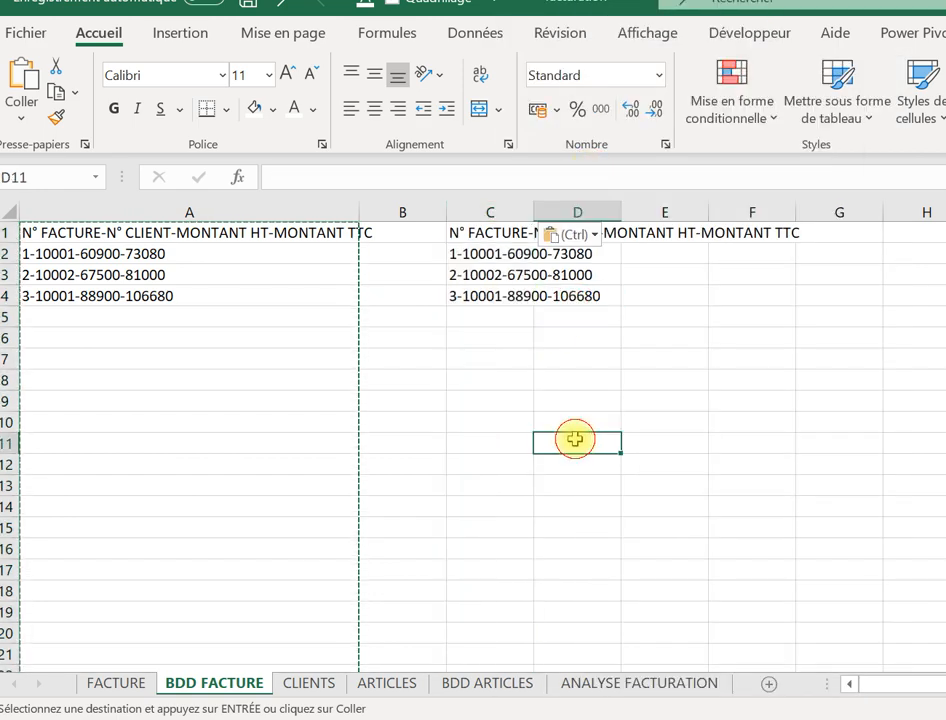
click(494, 211)
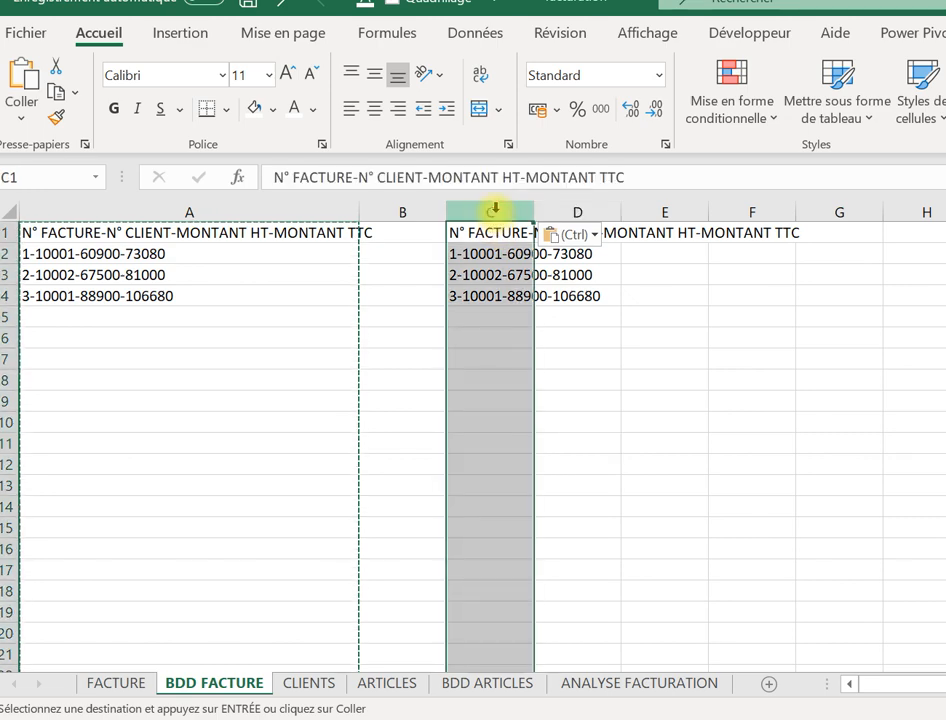
click(464, 37)
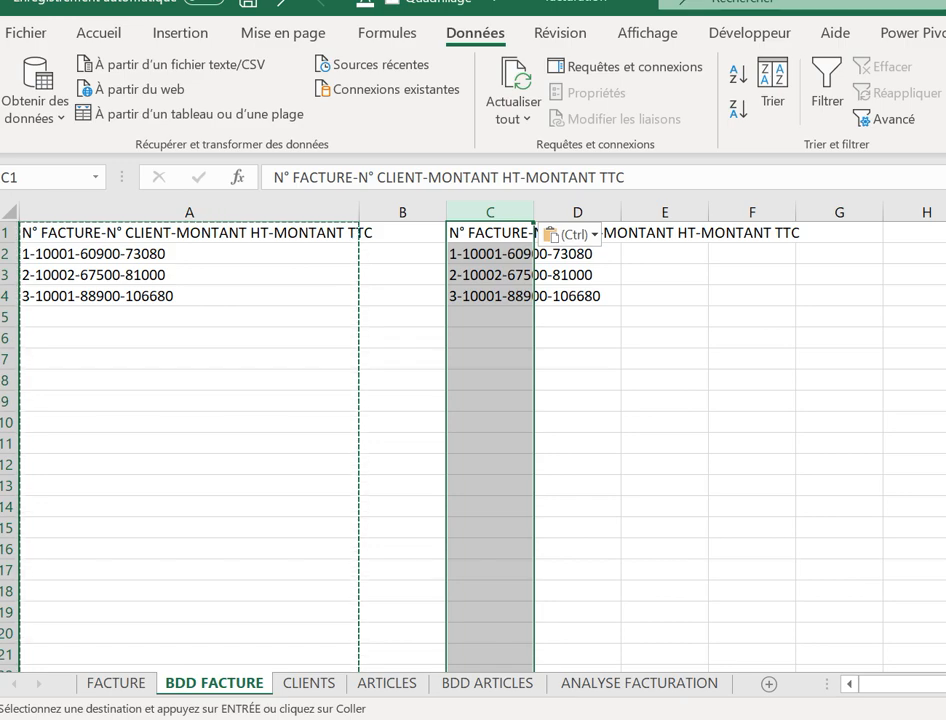
Convert column C to delimited columns with '-' as the separator, filling columns C–F.
click(944, 90)
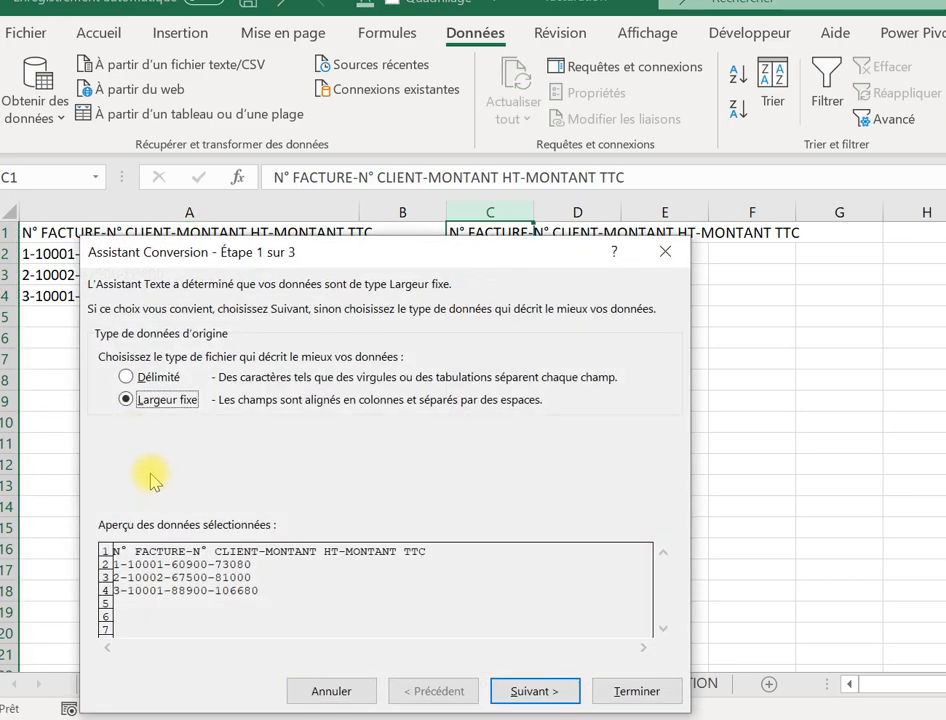
click(126, 377)
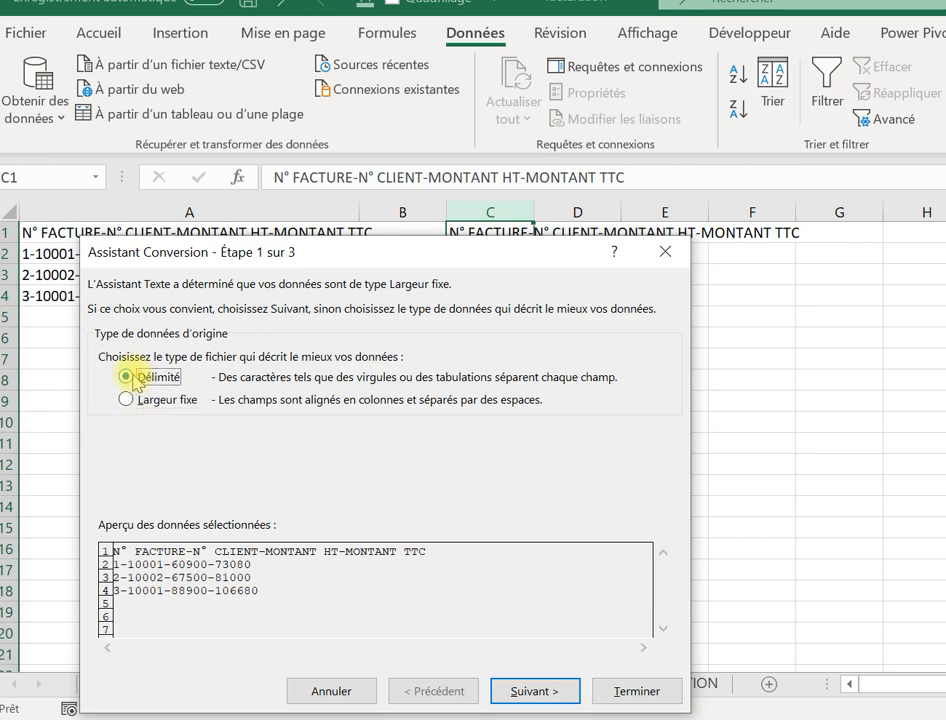
click(528, 691)
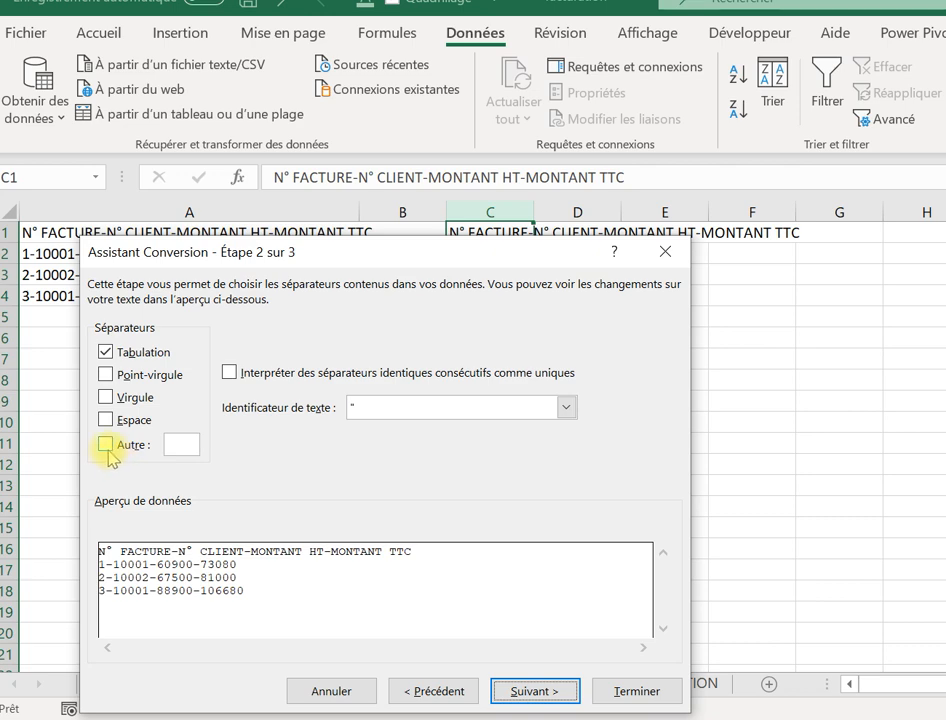
click(106, 446)
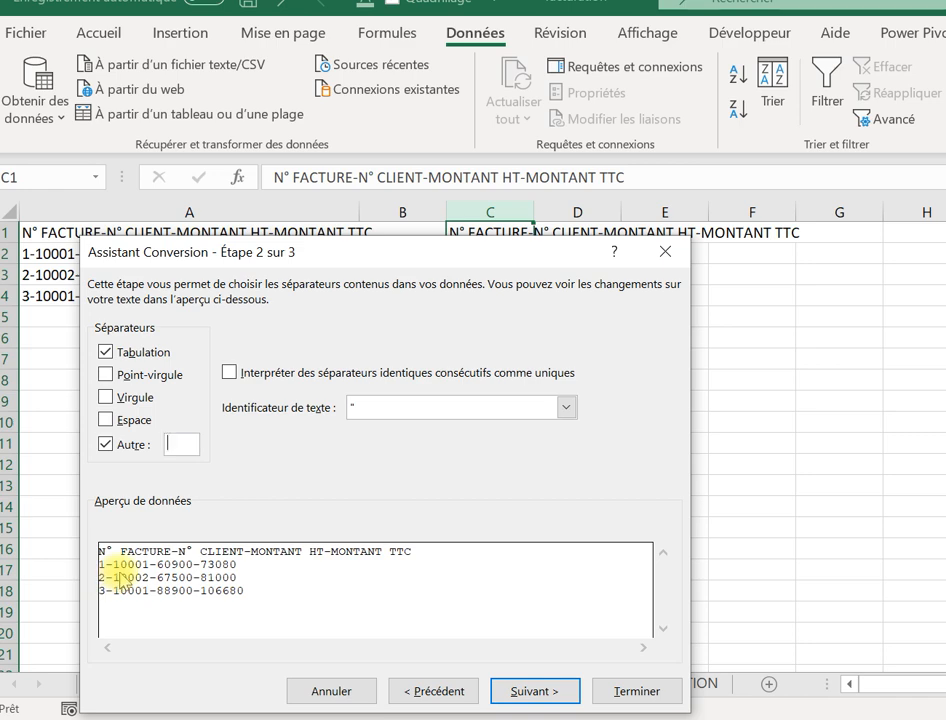
key(Caps_Lock)
text(-)
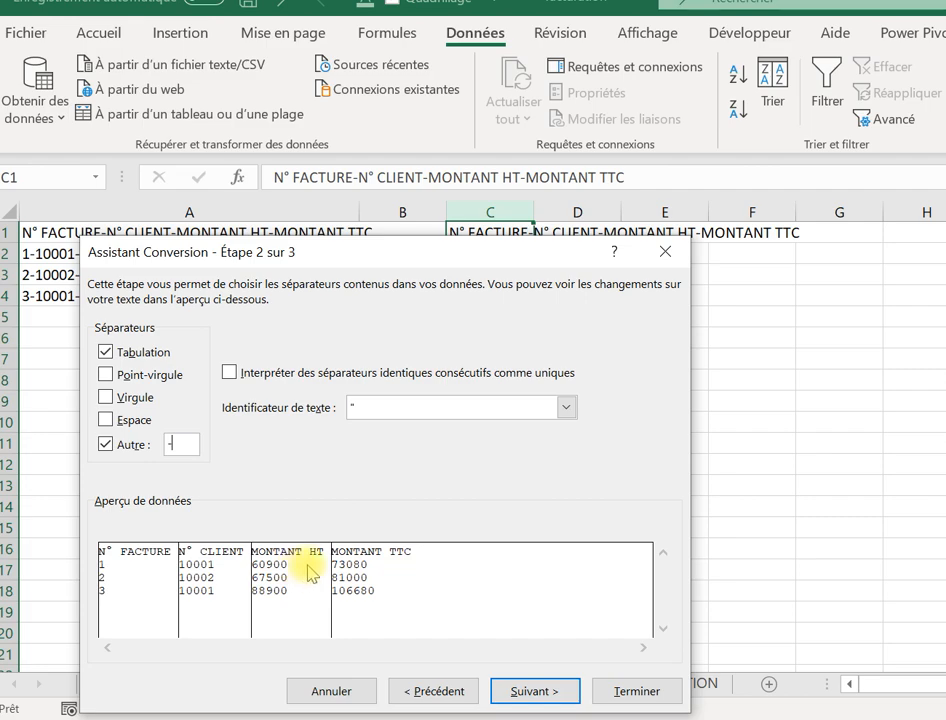
click(609, 691)
click(591, 397)
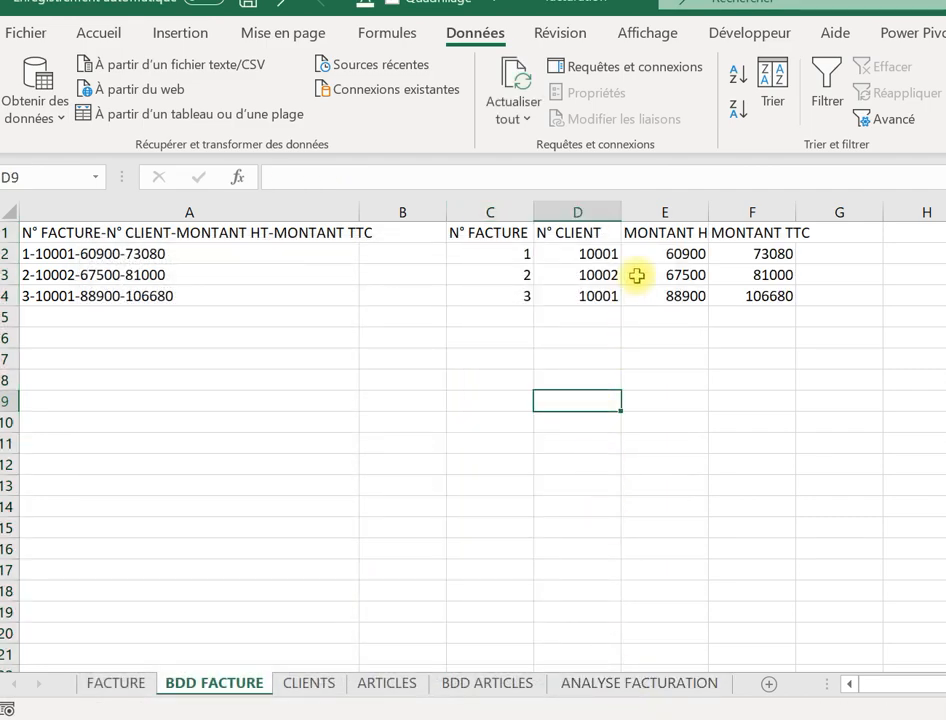
Format columns E:F (MONTANT HT, MONTANT TTC) as Monétaire euro currency.
drag(667, 212, 766, 213)
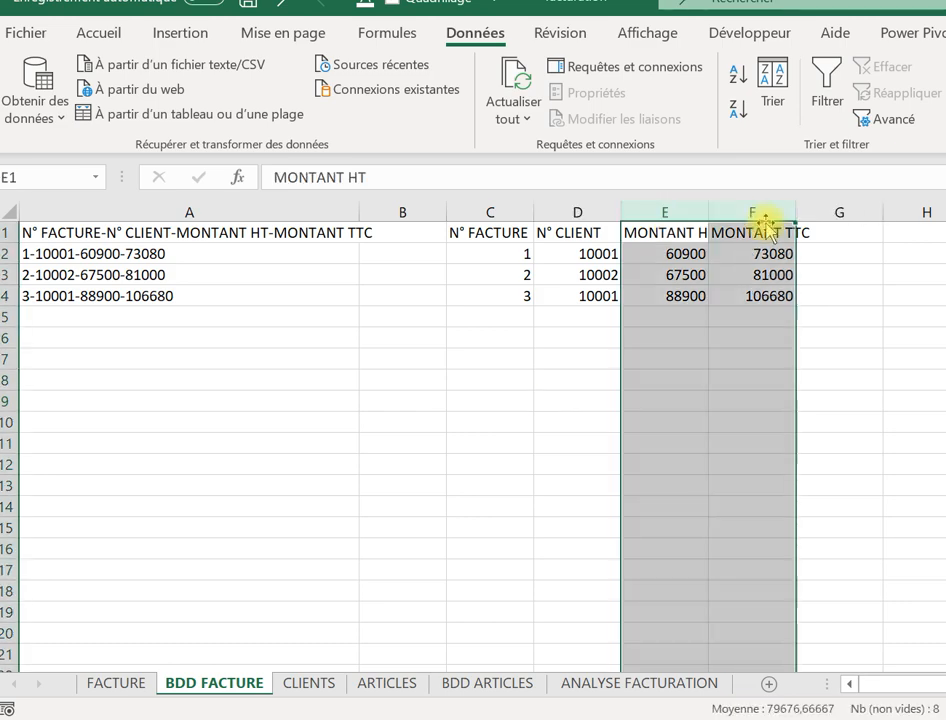
drag(663, 213, 718, 211)
right_click(718, 213)
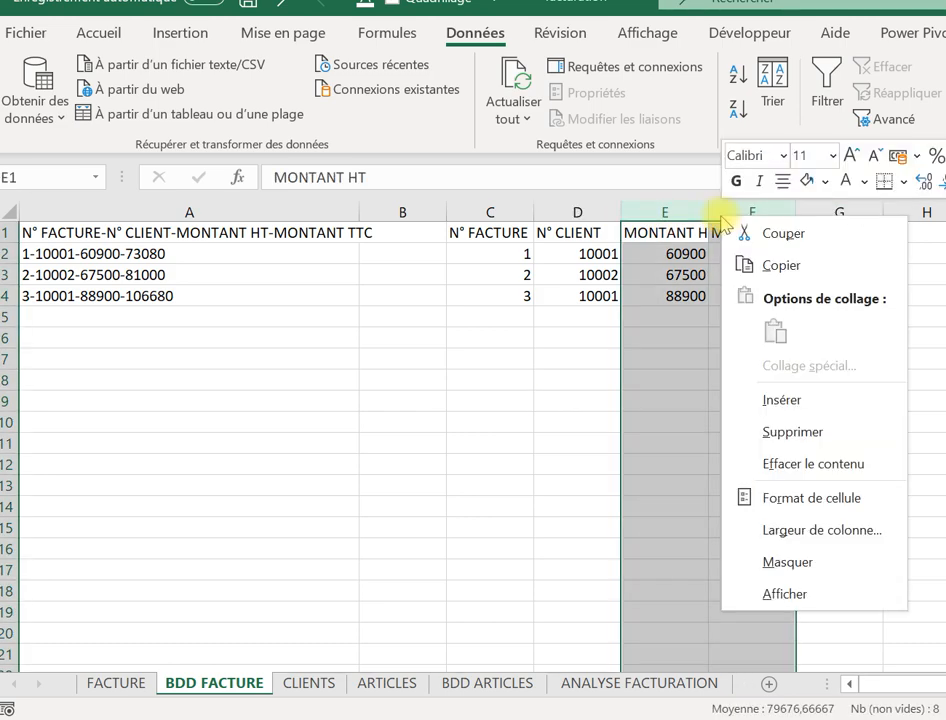
click(783, 496)
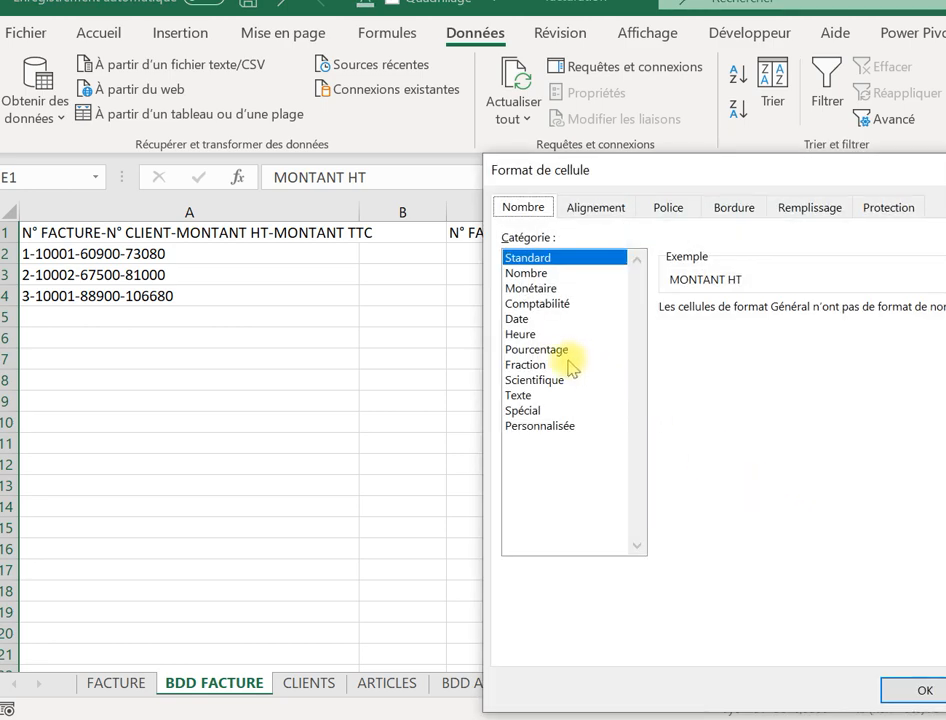
click(540, 288)
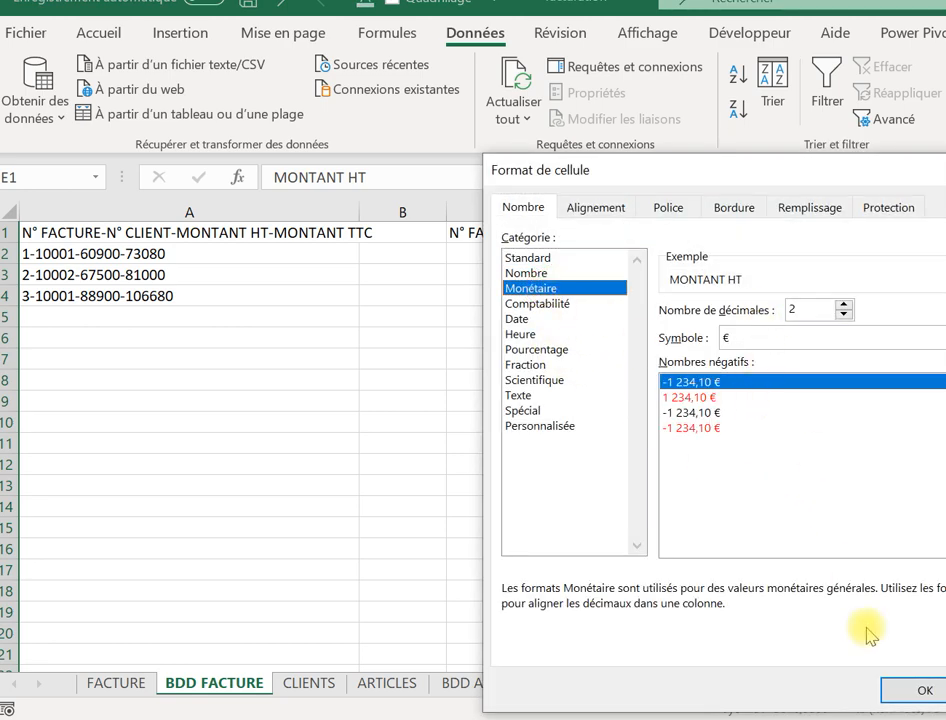
click(900, 692)
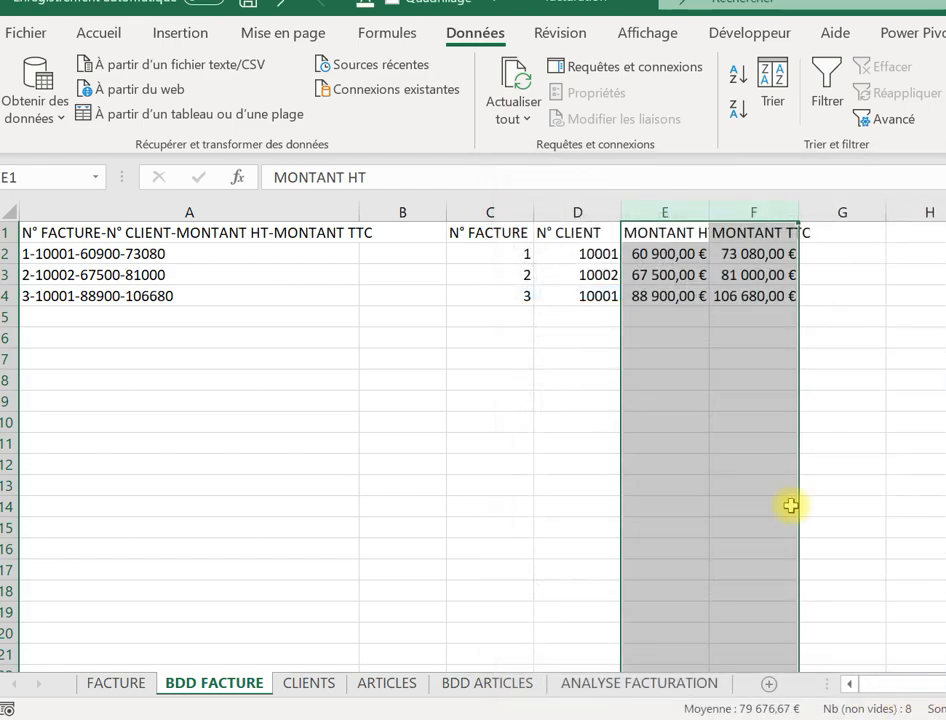
click(740, 400)
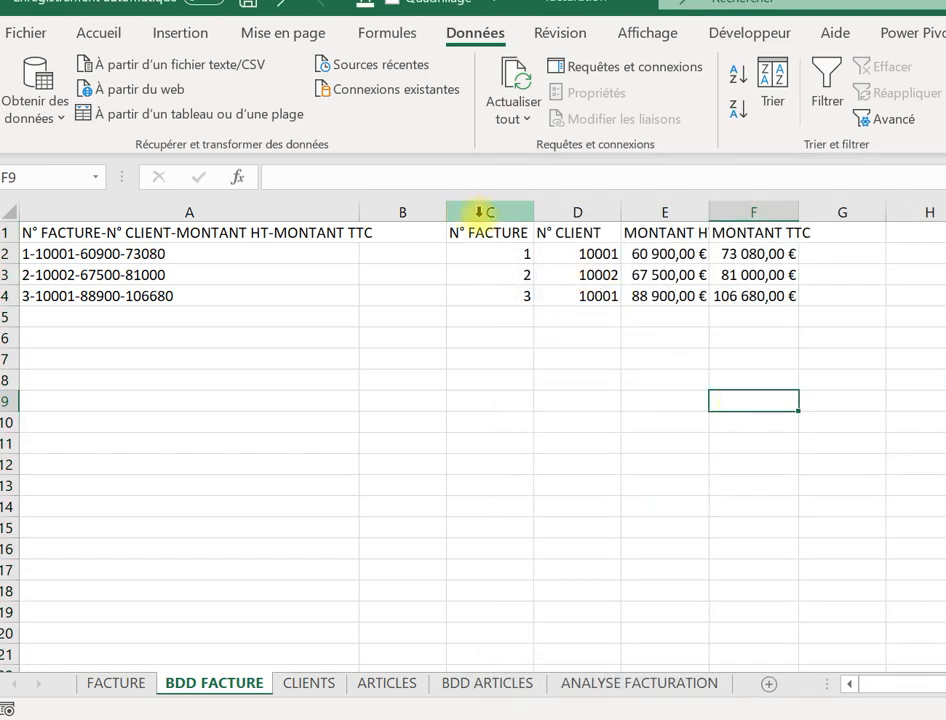
drag(481, 220, 754, 313)
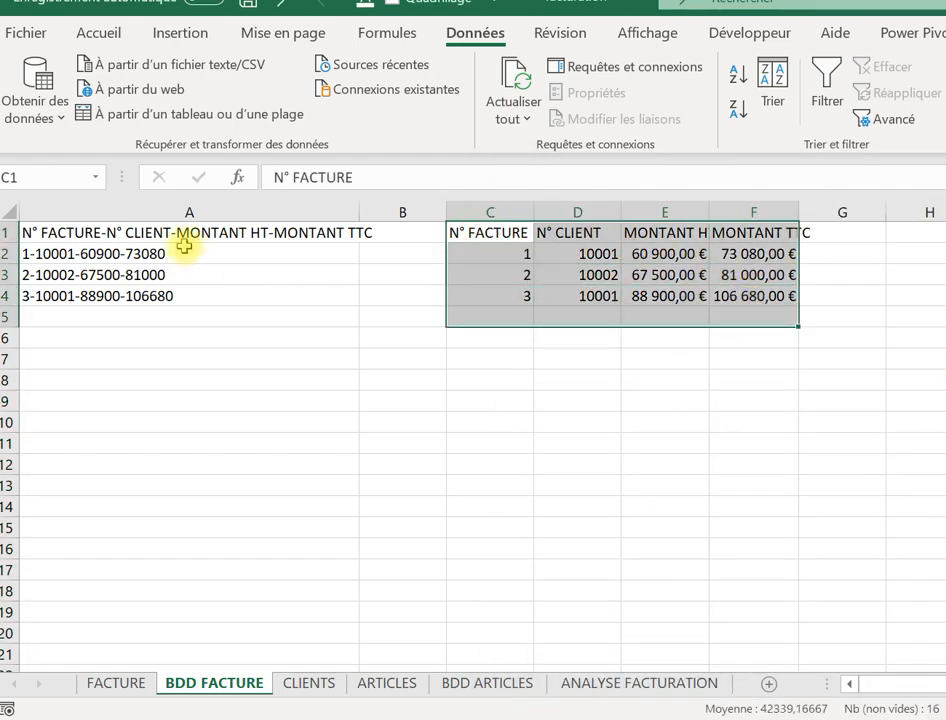
click(143, 210)
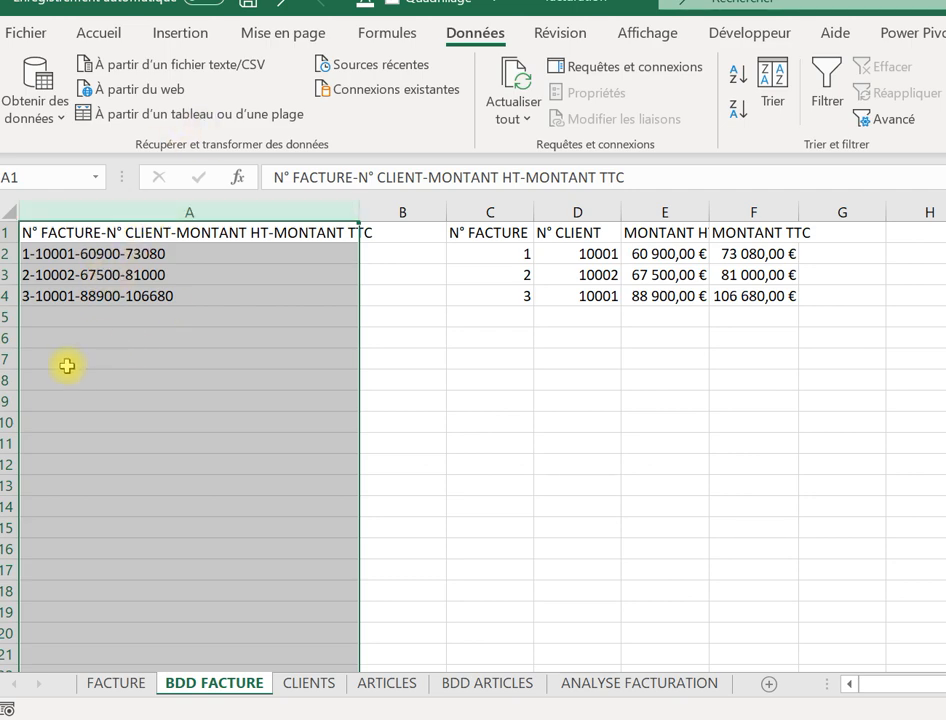
click(216, 222)
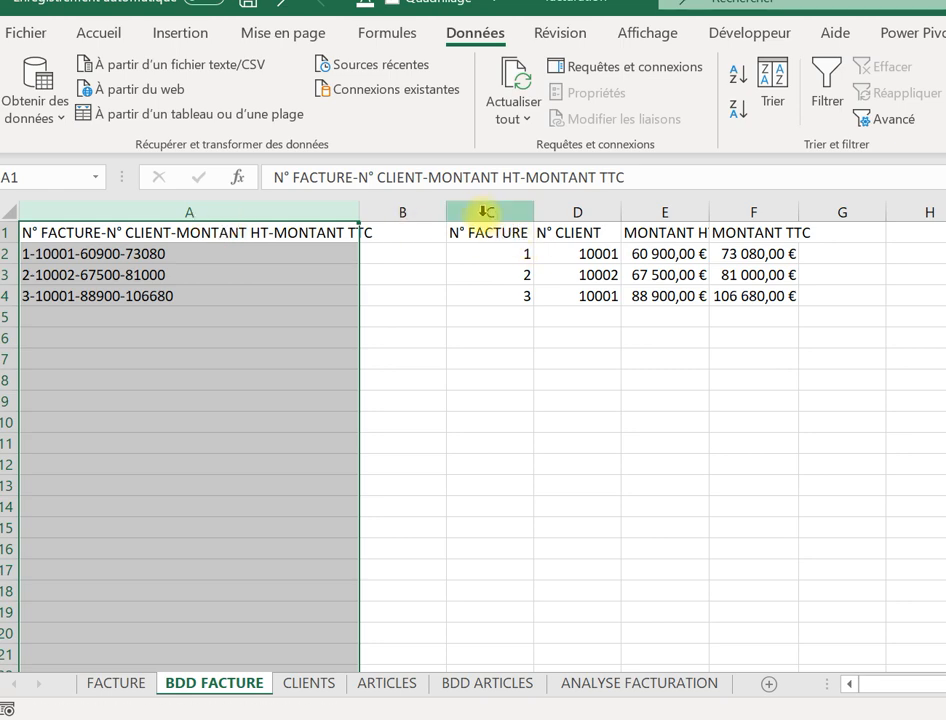
drag(486, 212, 720, 234)
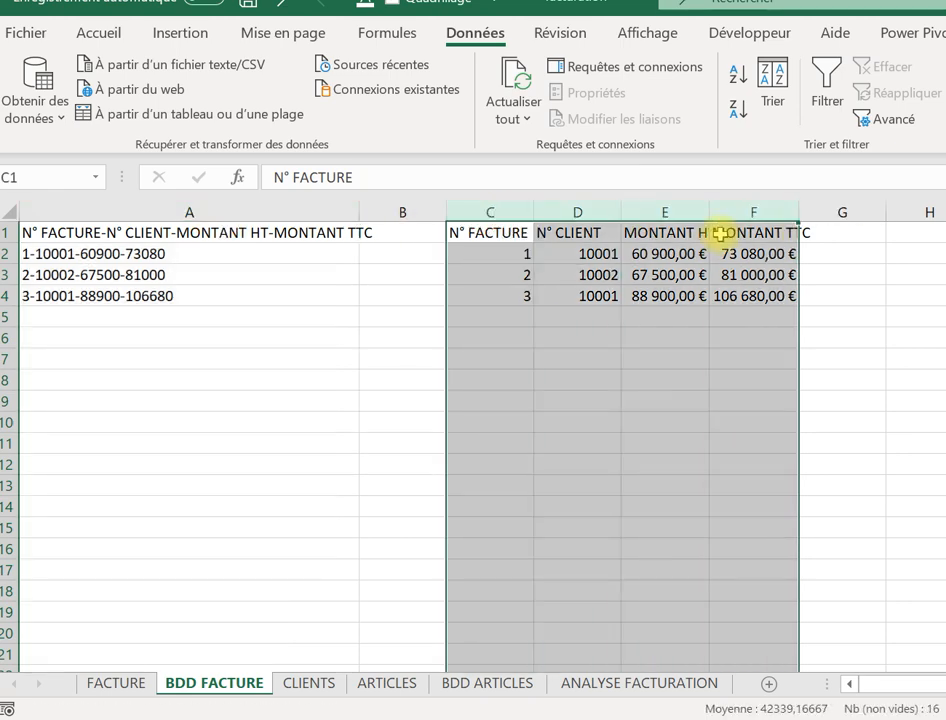
key(Delete)
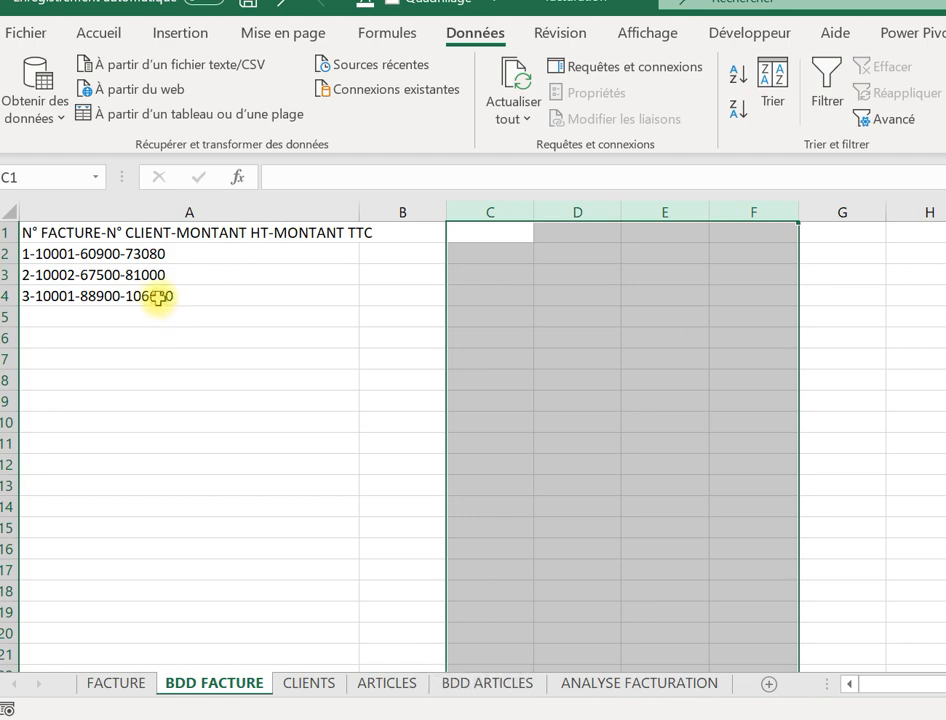
click(111, 270)
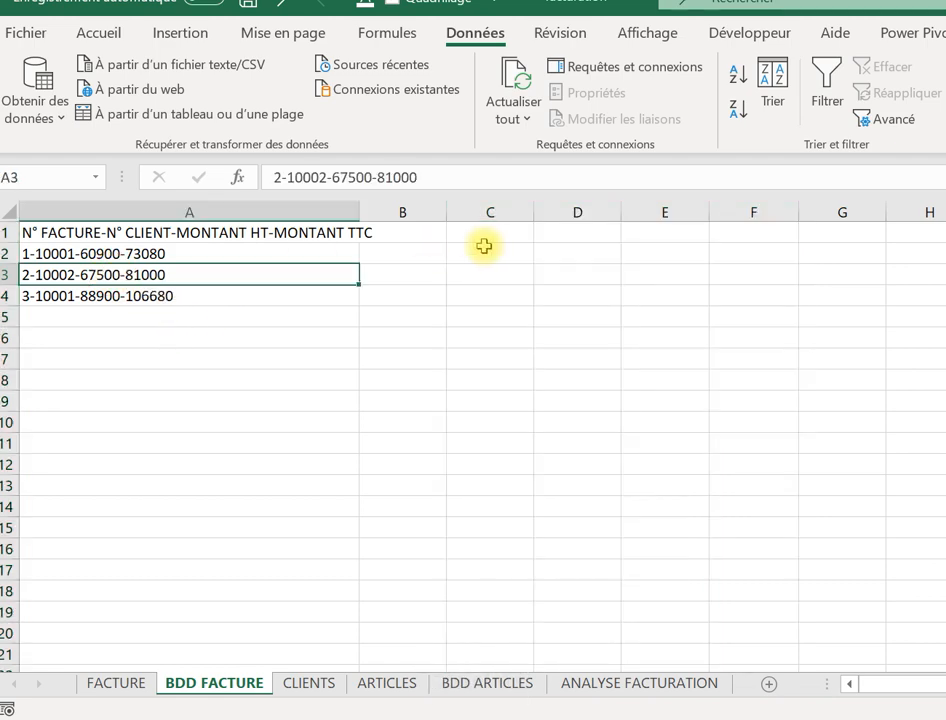
key(ctrl+z)
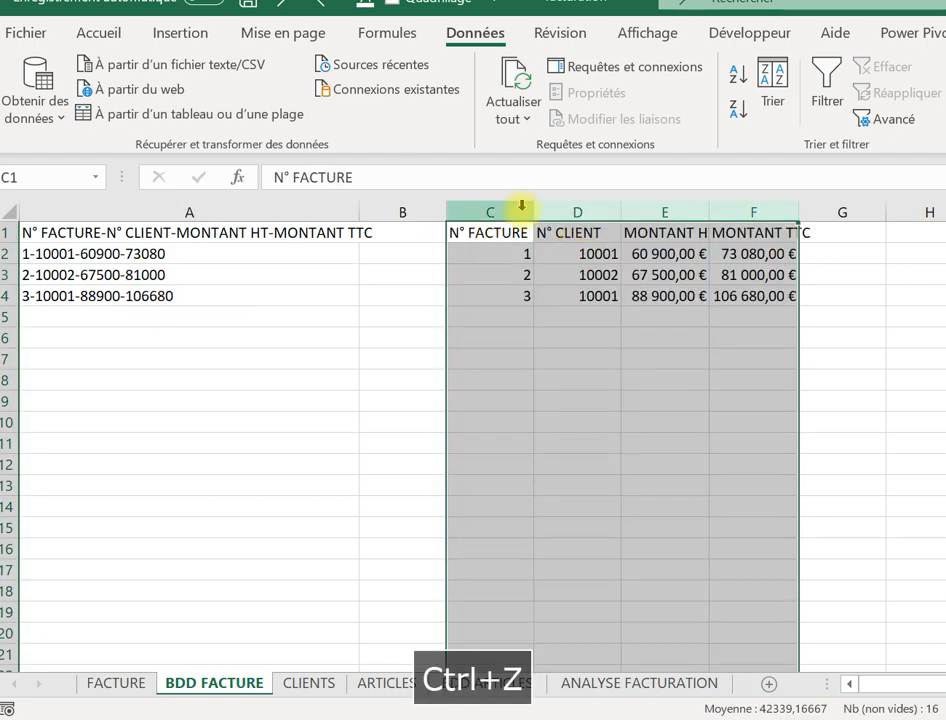
click(506, 218)
drag(506, 218, 735, 256)
drag(131, 236, 140, 285)
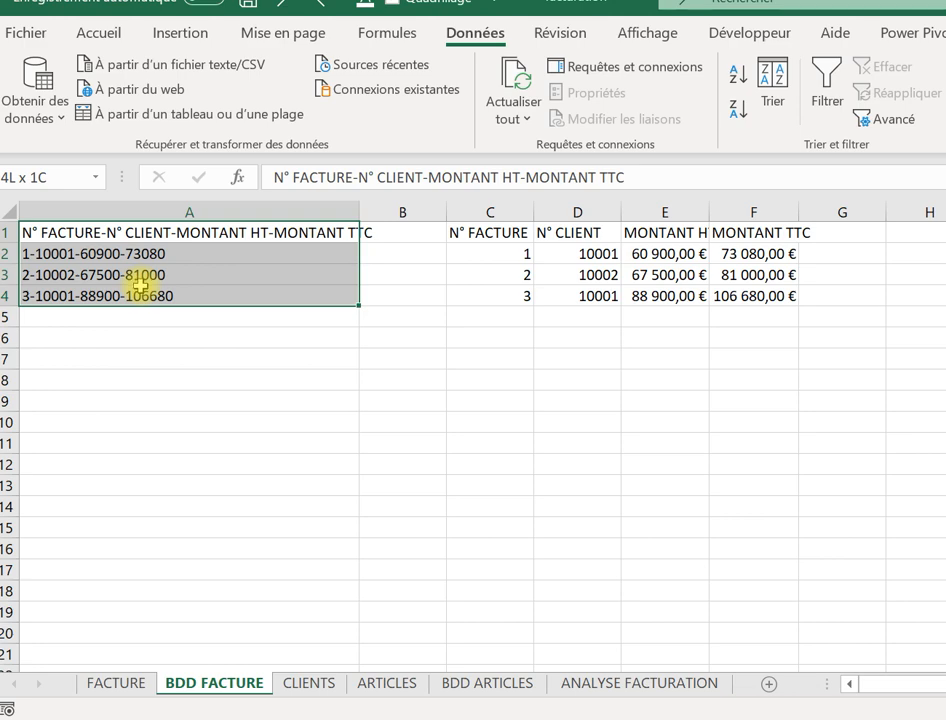
drag(140, 285, 143, 277)
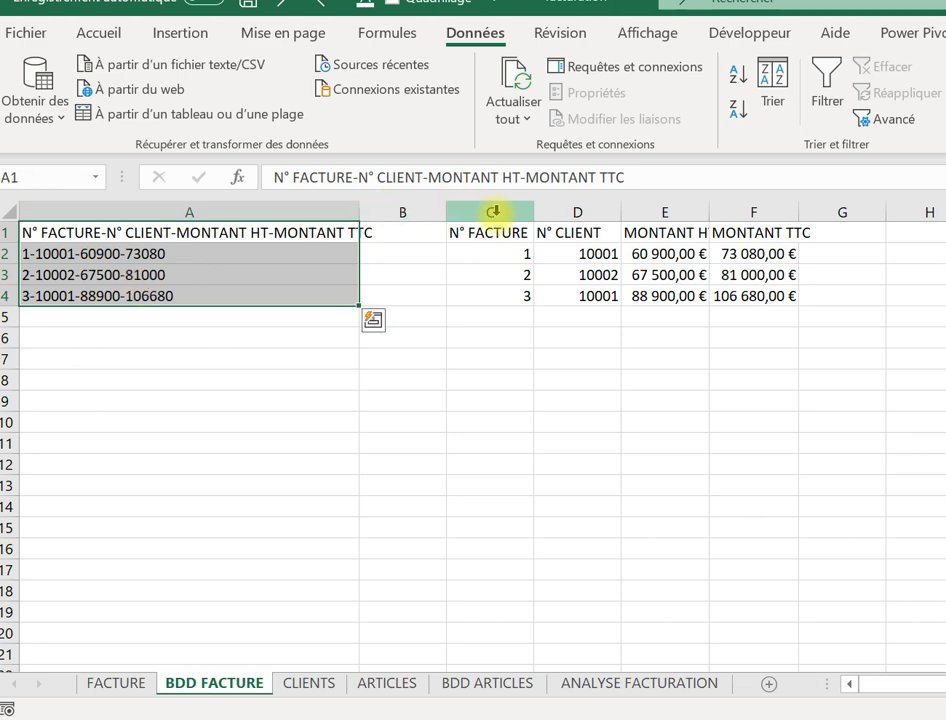
drag(490, 210, 760, 192)
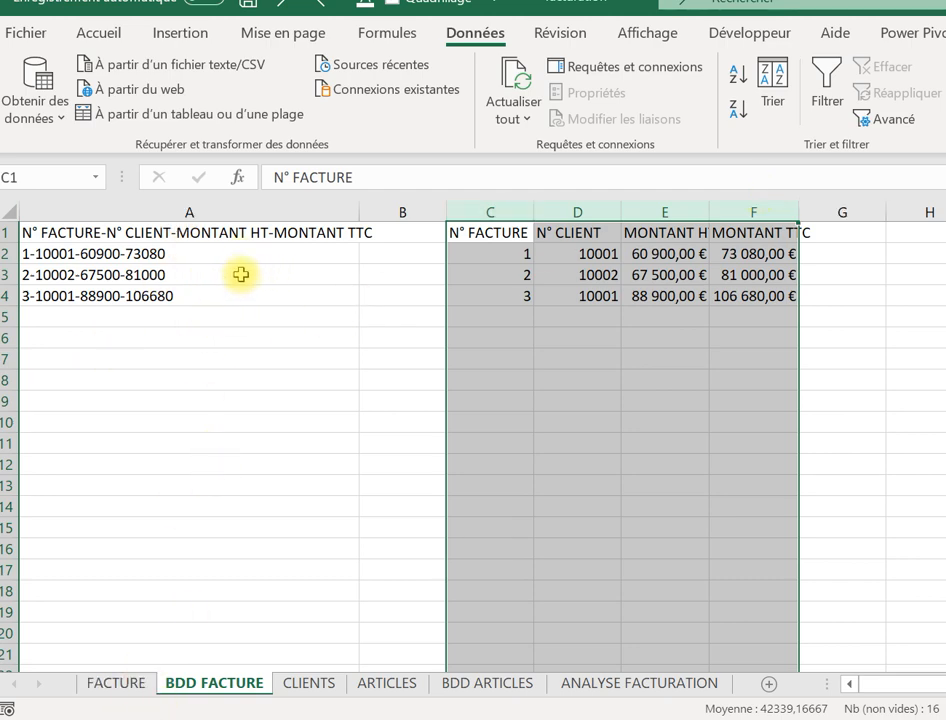
Switch to the FACTURE invoice sheet and select cell E6.
click(116, 684)
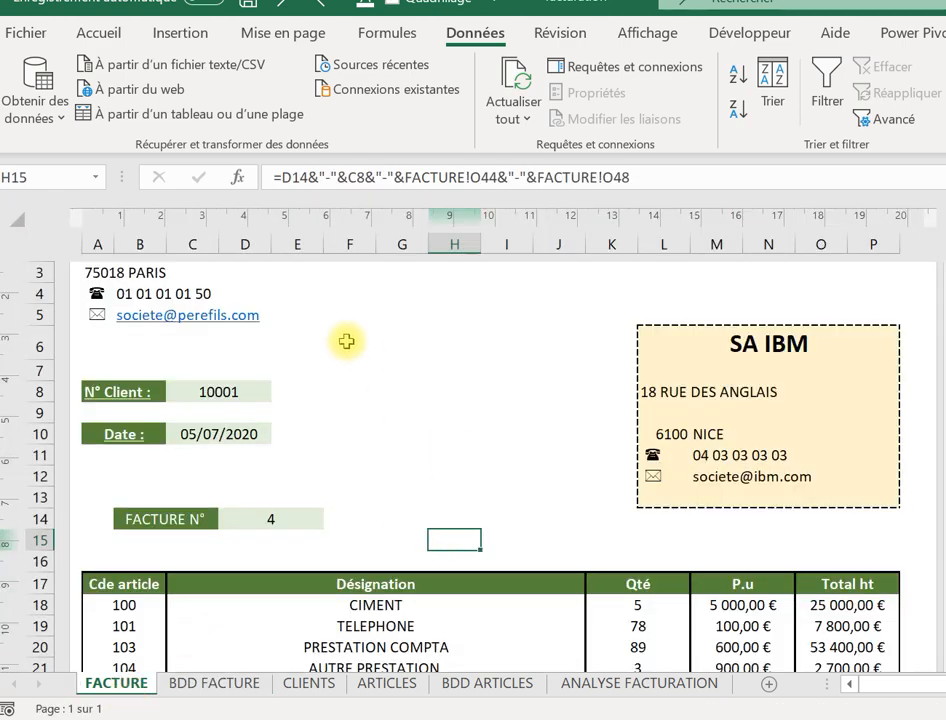
right_click(321, 317)
key(Up)
key(Up)
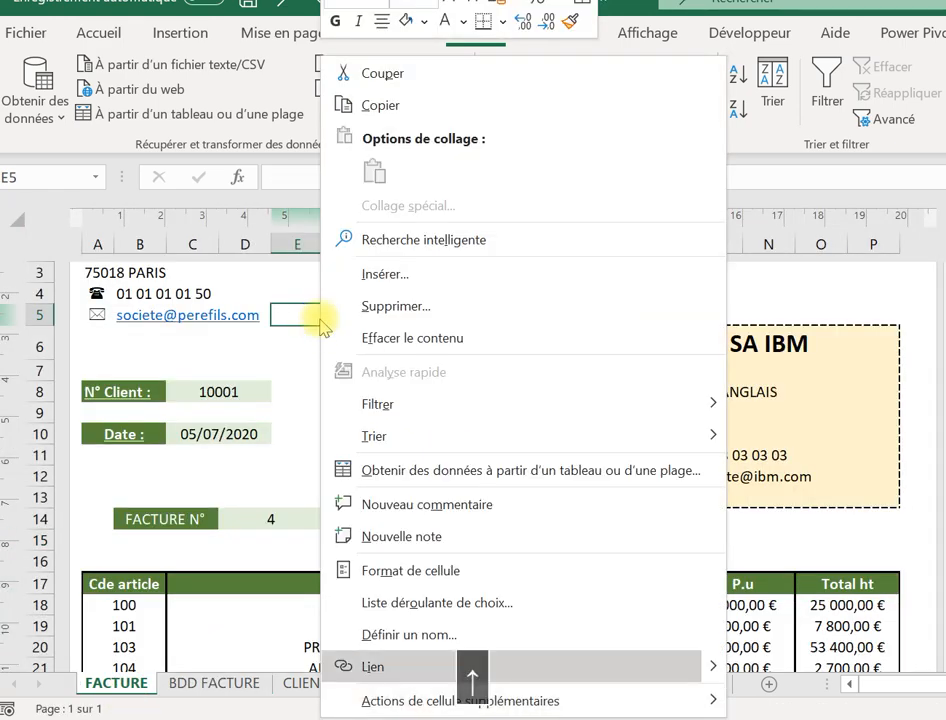
click(291, 338)
click(288, 334)
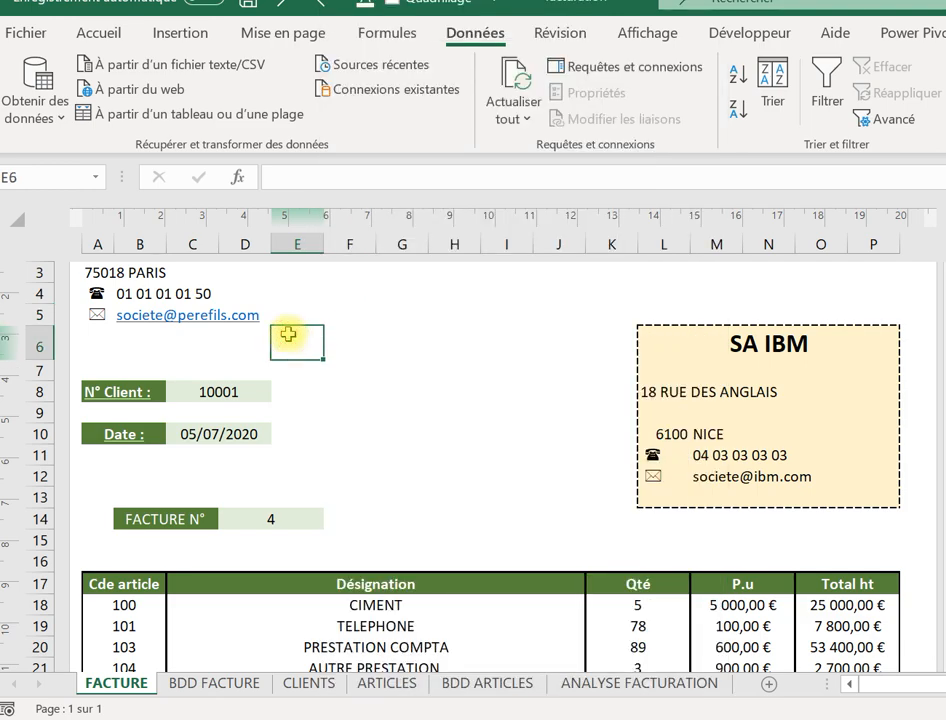
Move to the N° Client cell C8 and clear its value 10001.
key(Up)
key(Up)
key(Up)
key(Up)
key(Up)
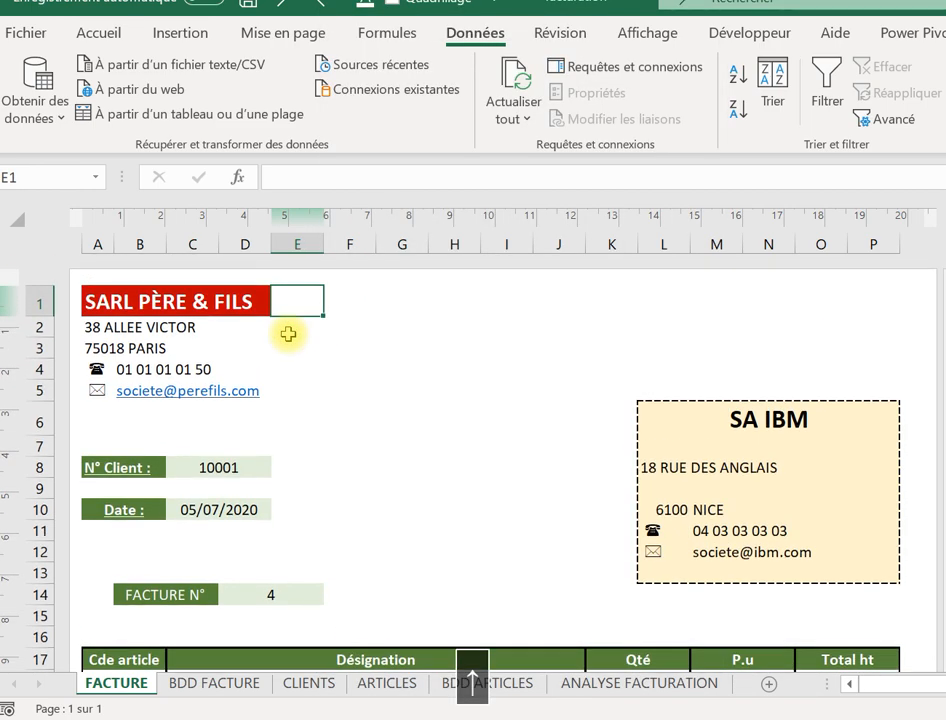
key(Left)
key(Left)
key(Down)
key(Down)
key(Down)
key(Down)
key(Down)
key(Down)
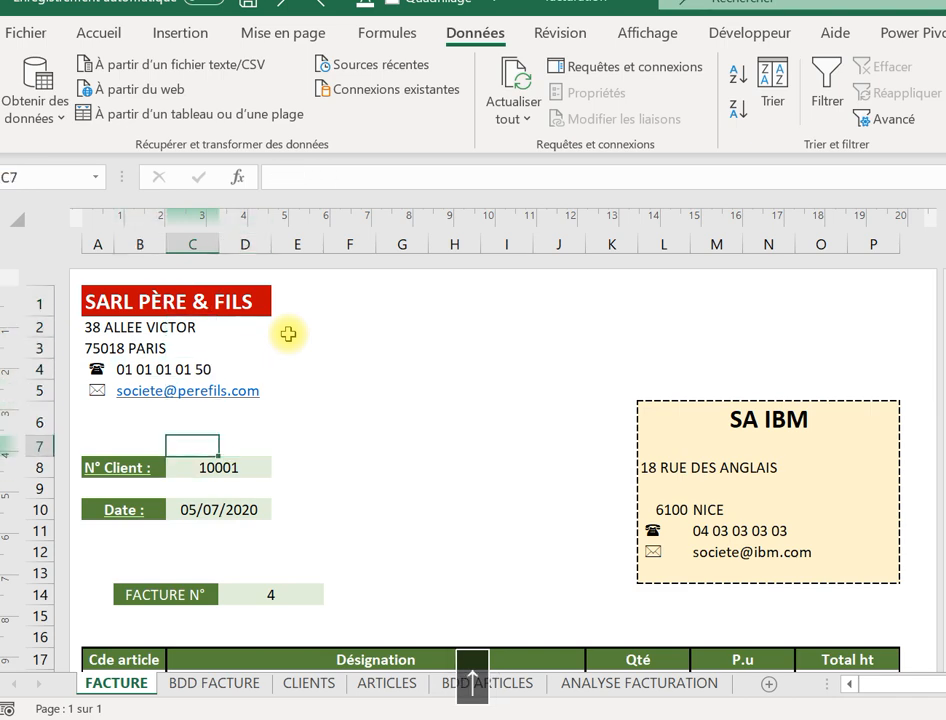
key(Up)
key(Up)
key(Up)
key(Left)
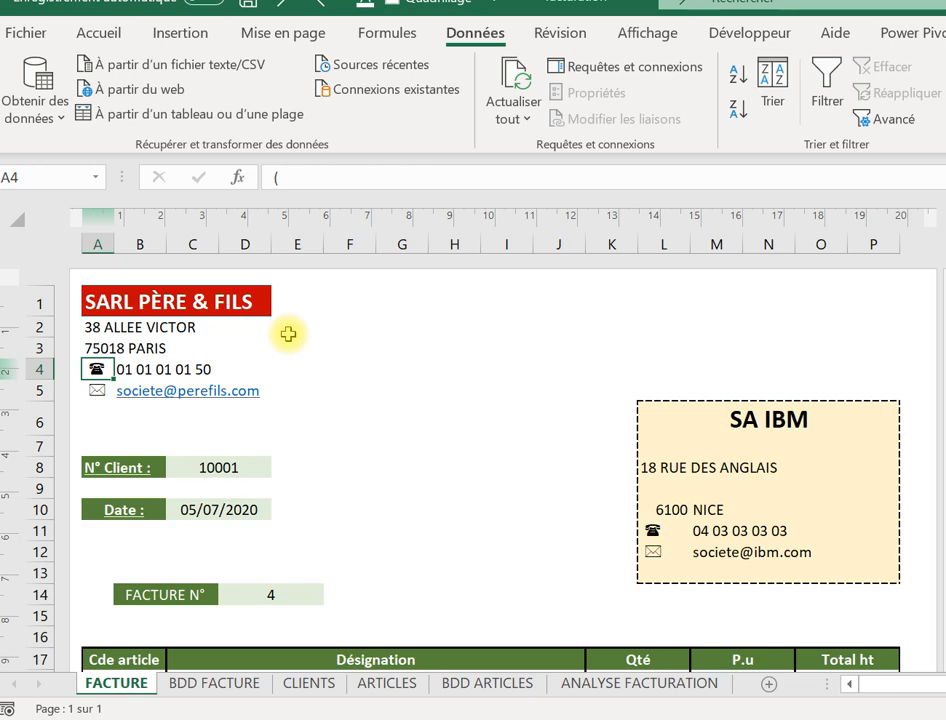
key(Down)
key(Down)
key(Down)
key(Down)
key(Right)
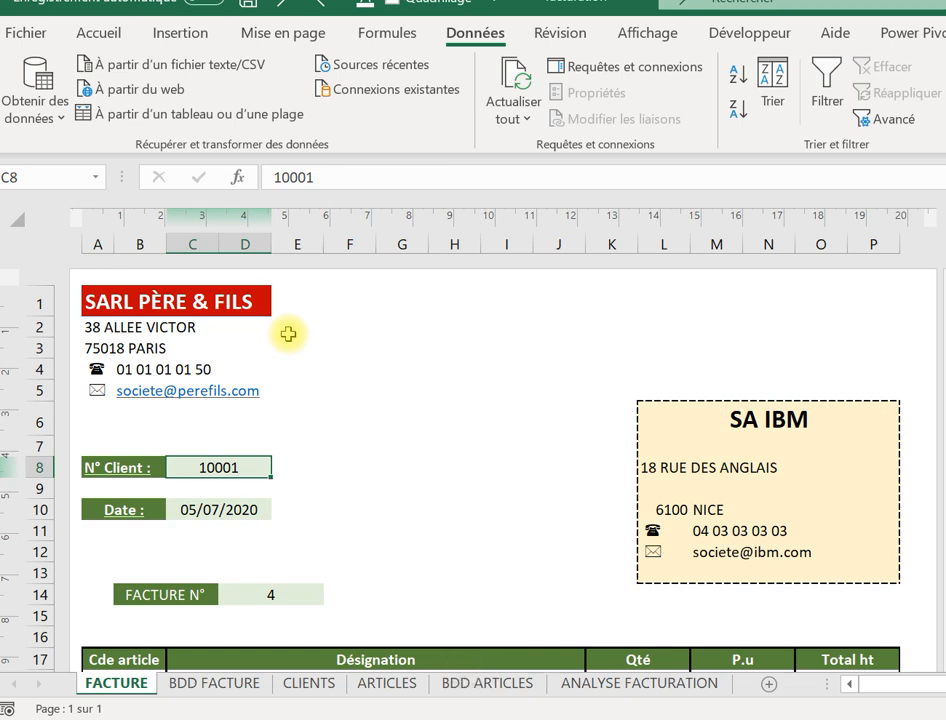
key(BackSpace)
key(Return)
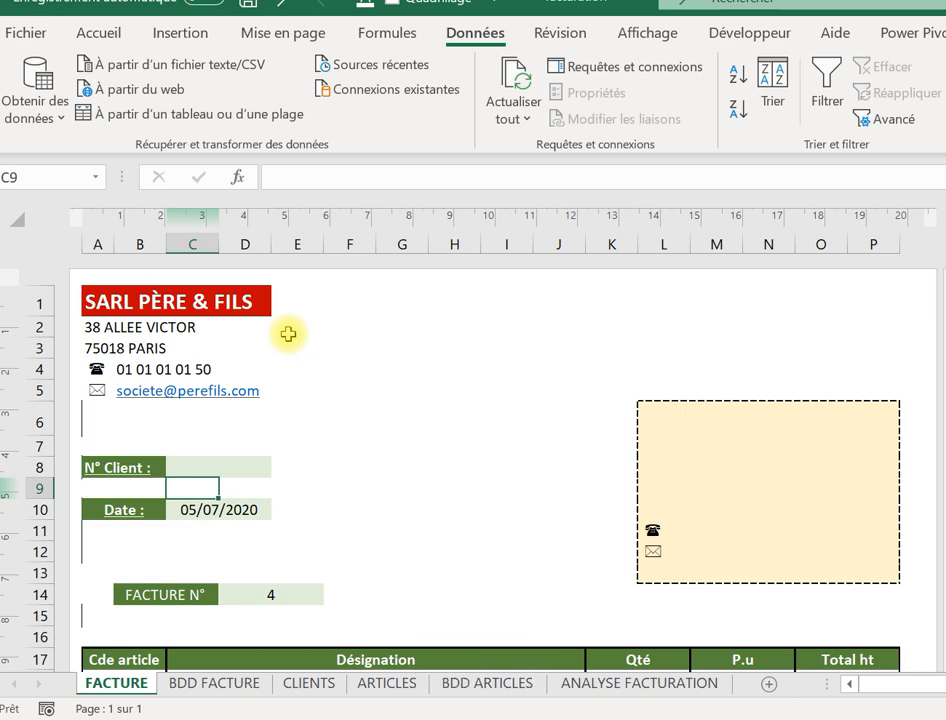
Enter client number 10000 in C8 so SA ORACLE's details appear.
click(215, 454)
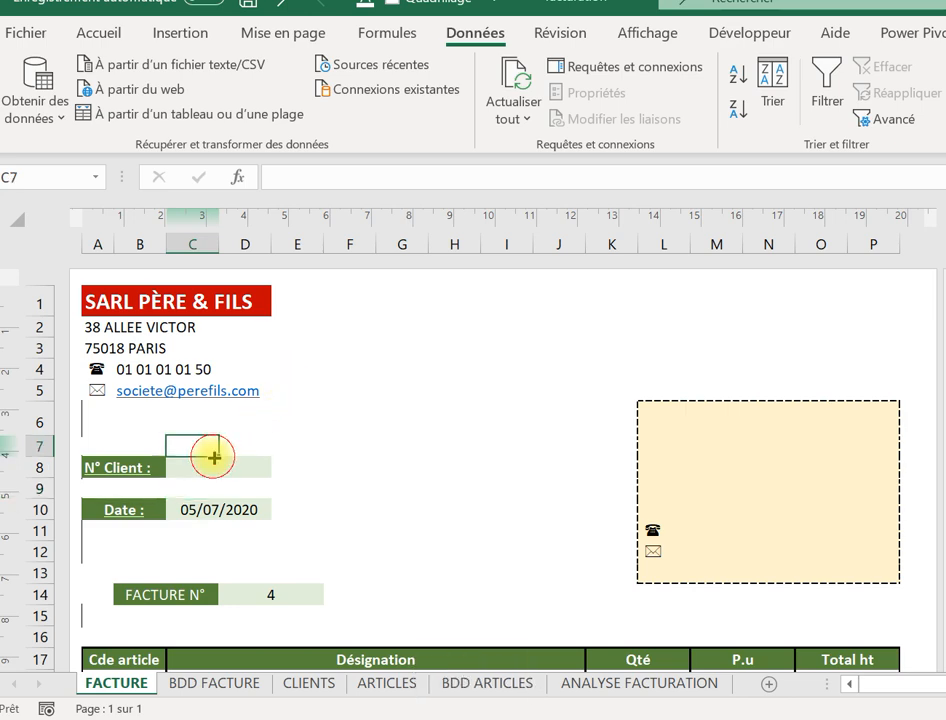
click(205, 468)
text(&àà)
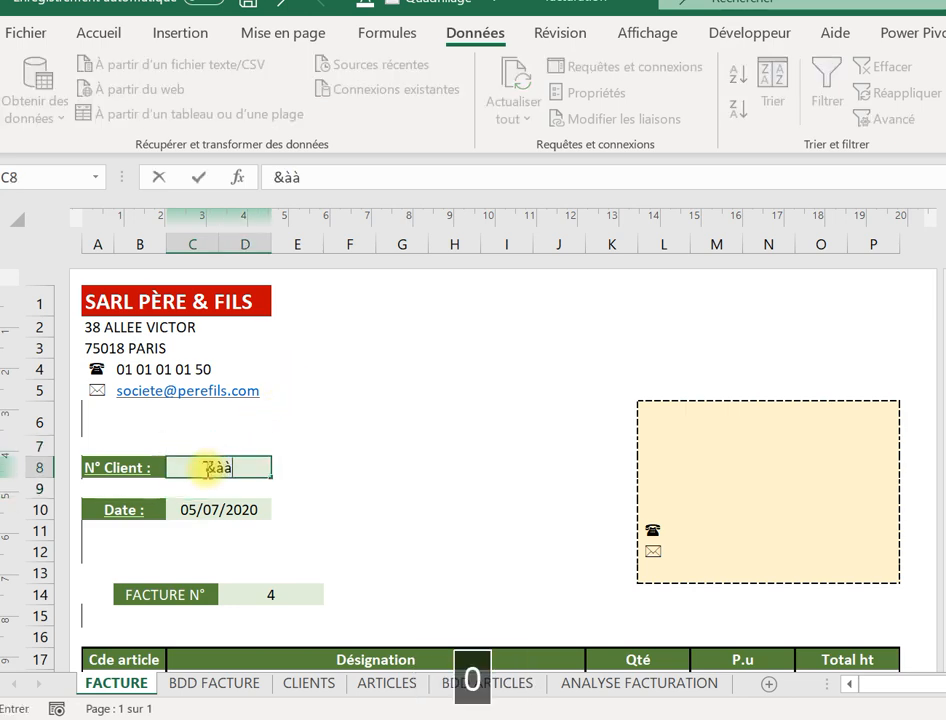
key(BackSpace)
key(BackSpace)
key(BackSpace)
key(Tab)
key(Caps_Lock)
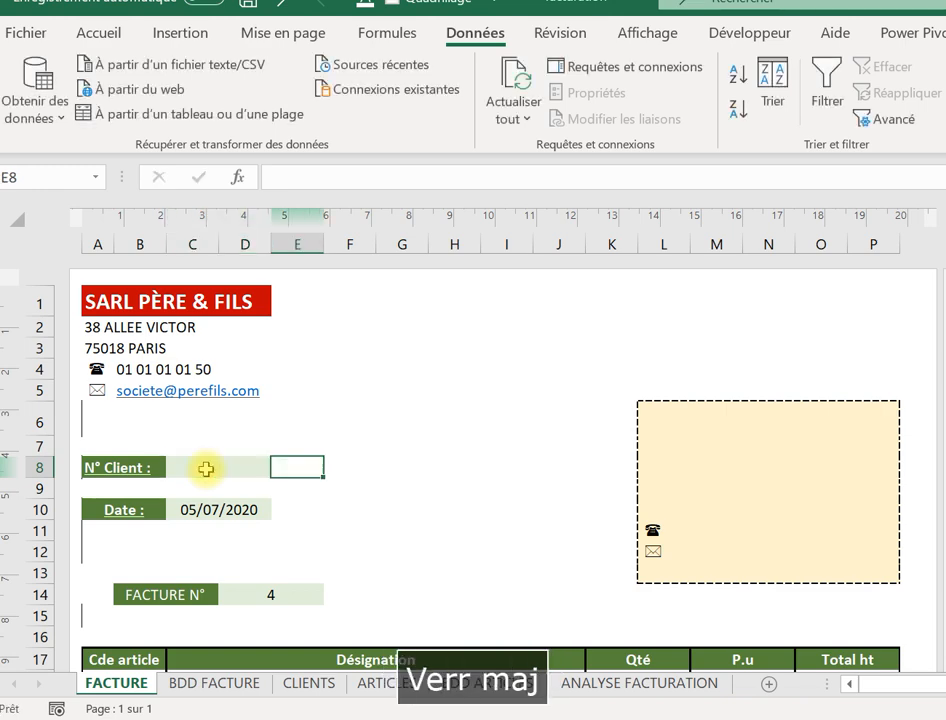
text(1000)
key(BackSpace)
key(BackSpace)
key(BackSpace)
key(BackSpace)
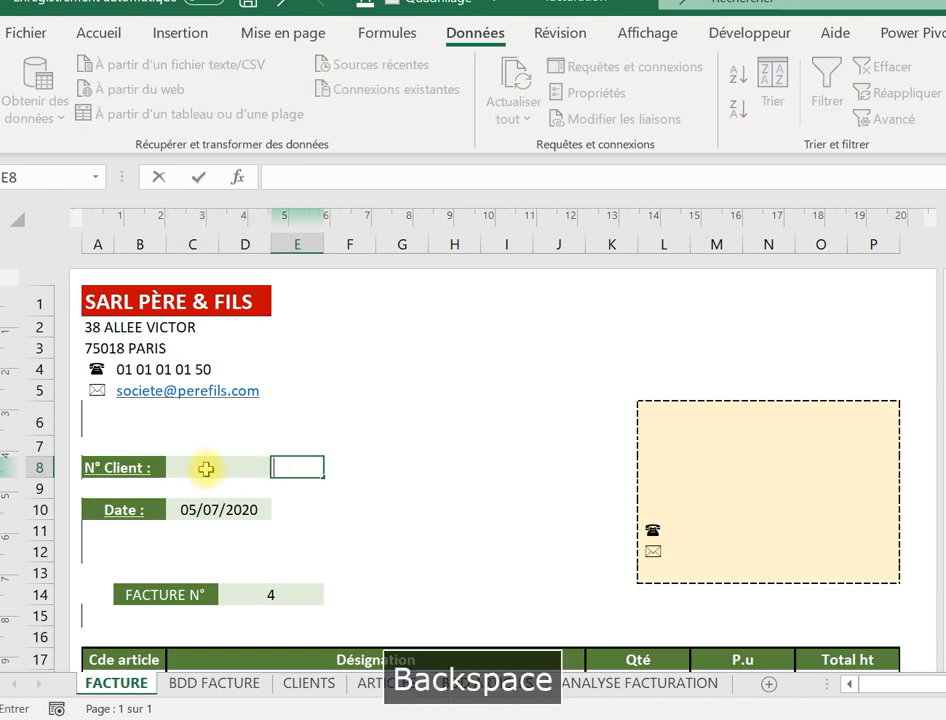
click(205, 469)
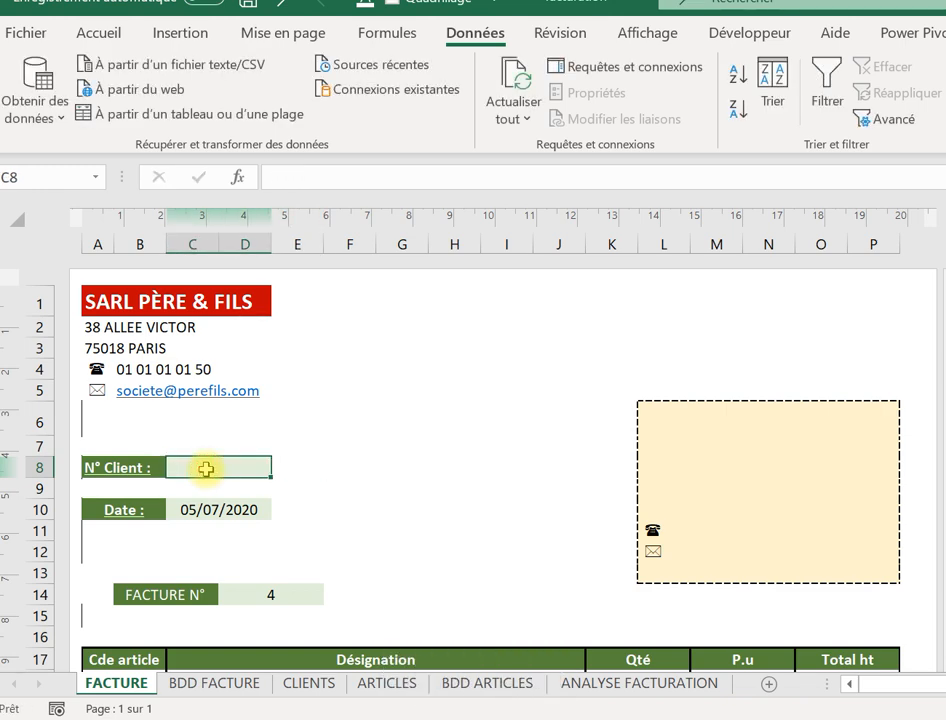
text(10000)
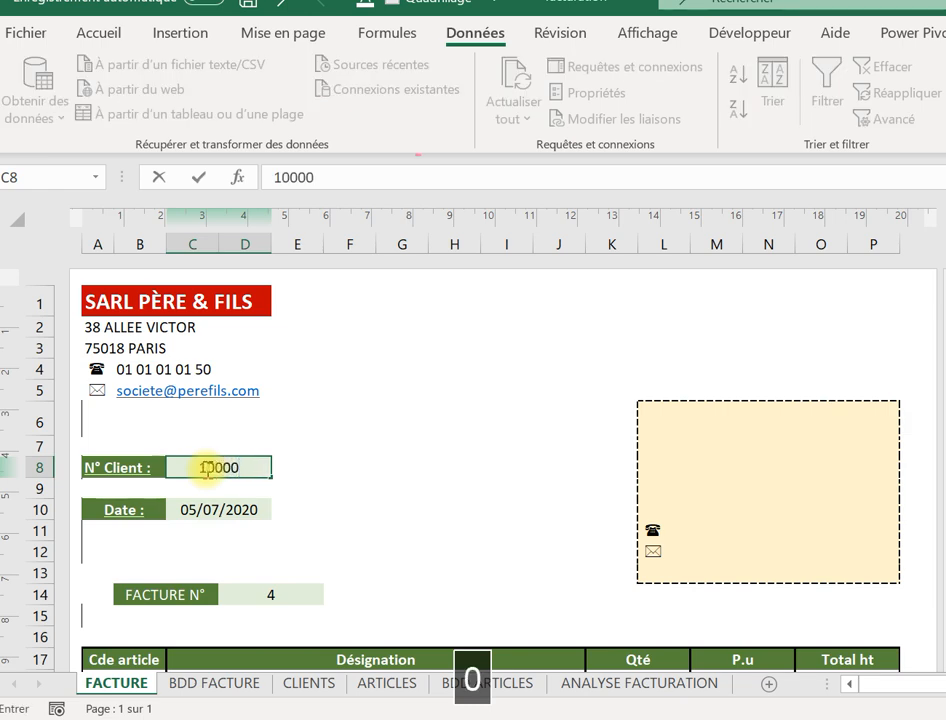
key(Return)
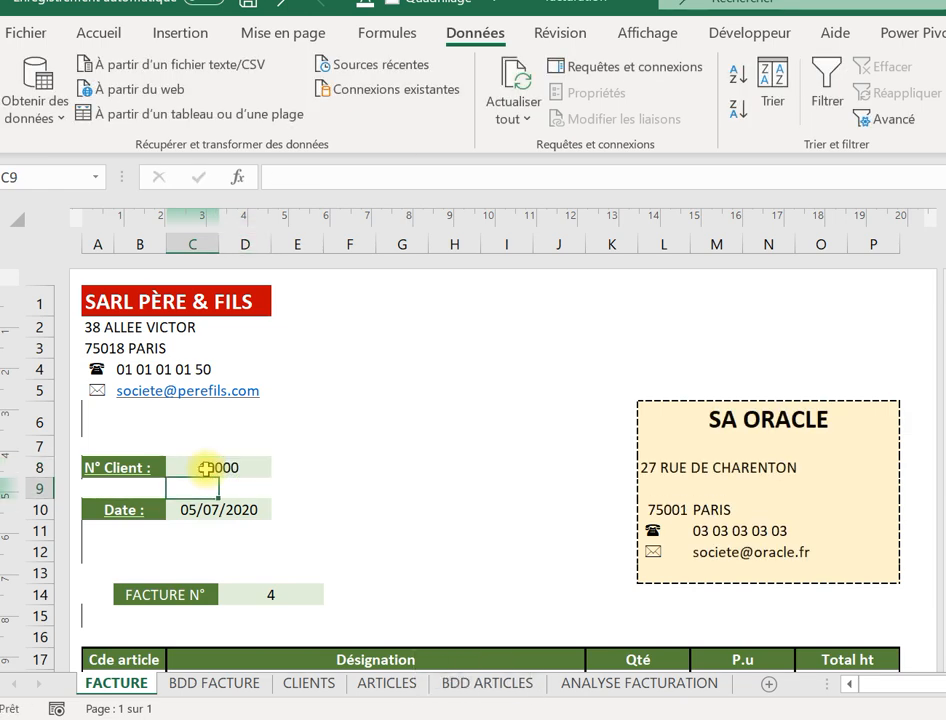
Change the client number to 10001 in the formula bar so SA IBM fills in.
click(205, 467)
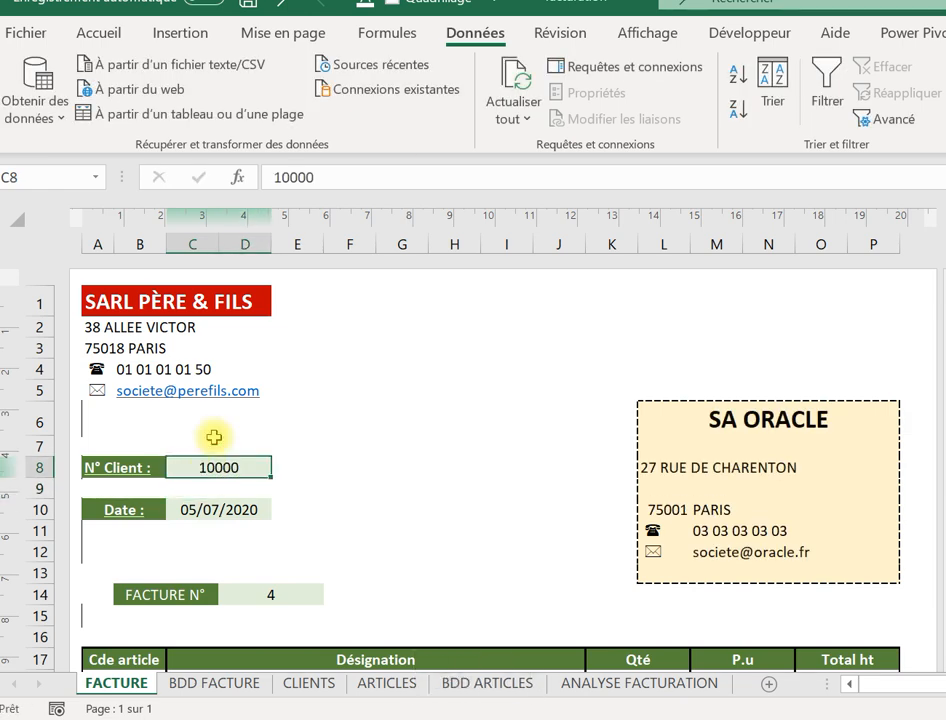
click(327, 182)
key(BackSpace)
text(1)
key(Return)
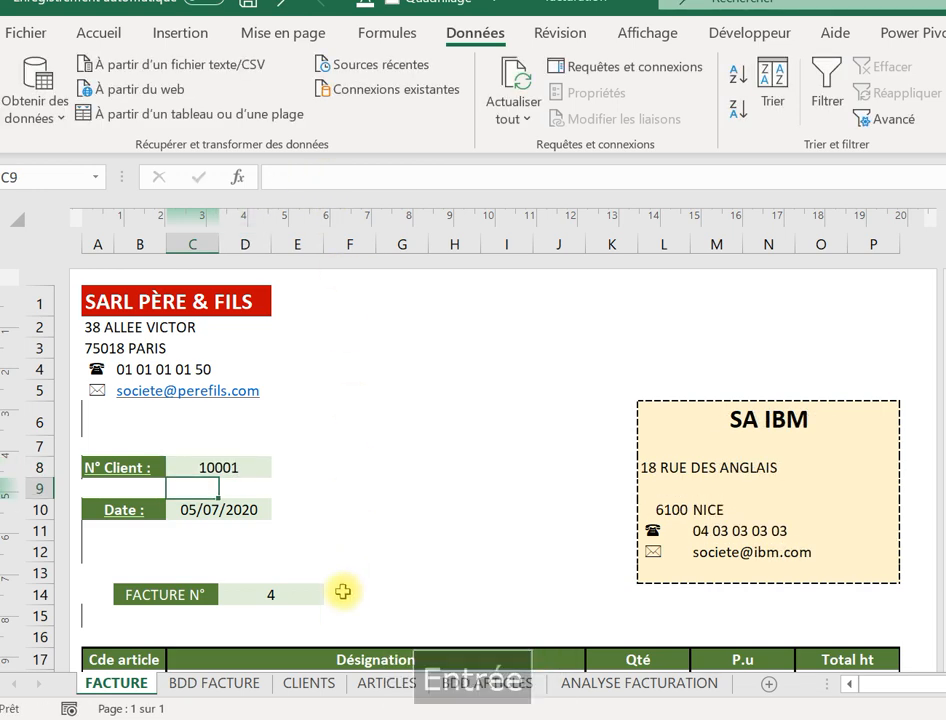
click(238, 513)
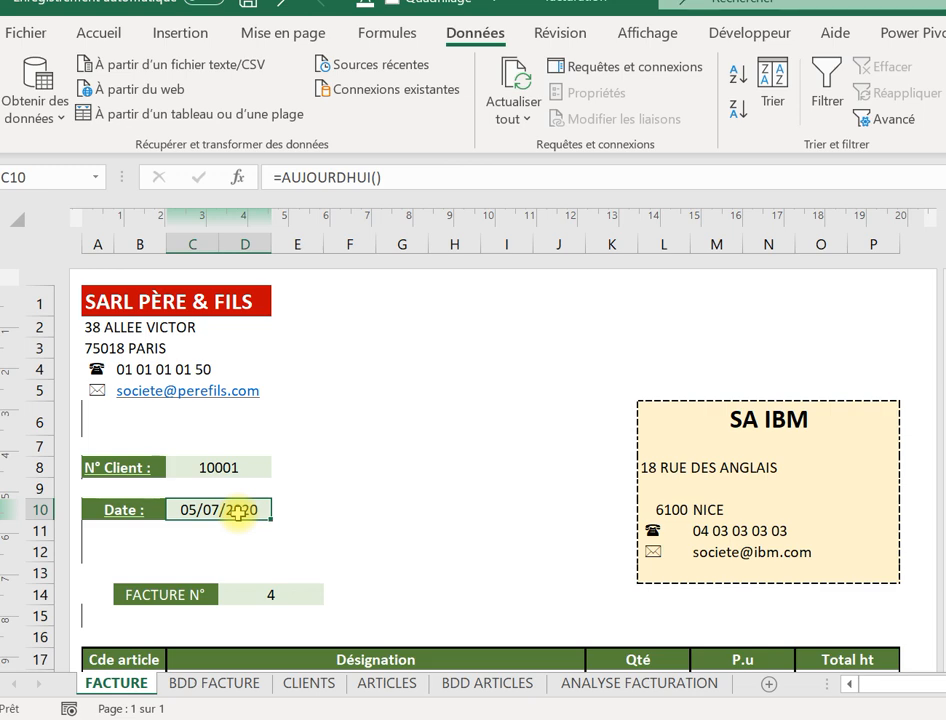
key(Down)
key(Down)
key(Down)
key(Down)
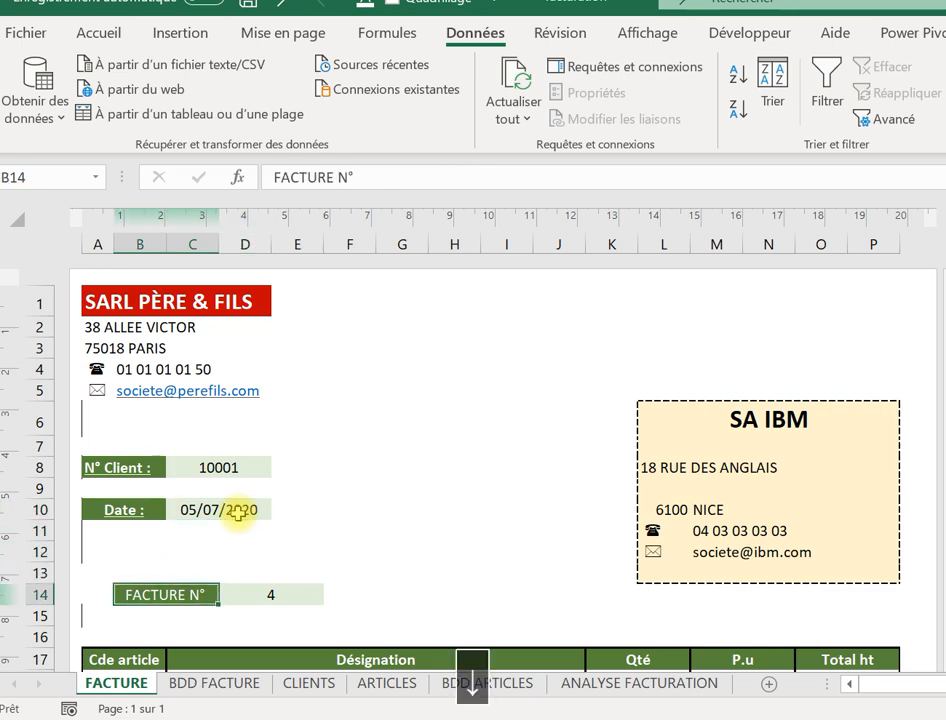
key(Right)
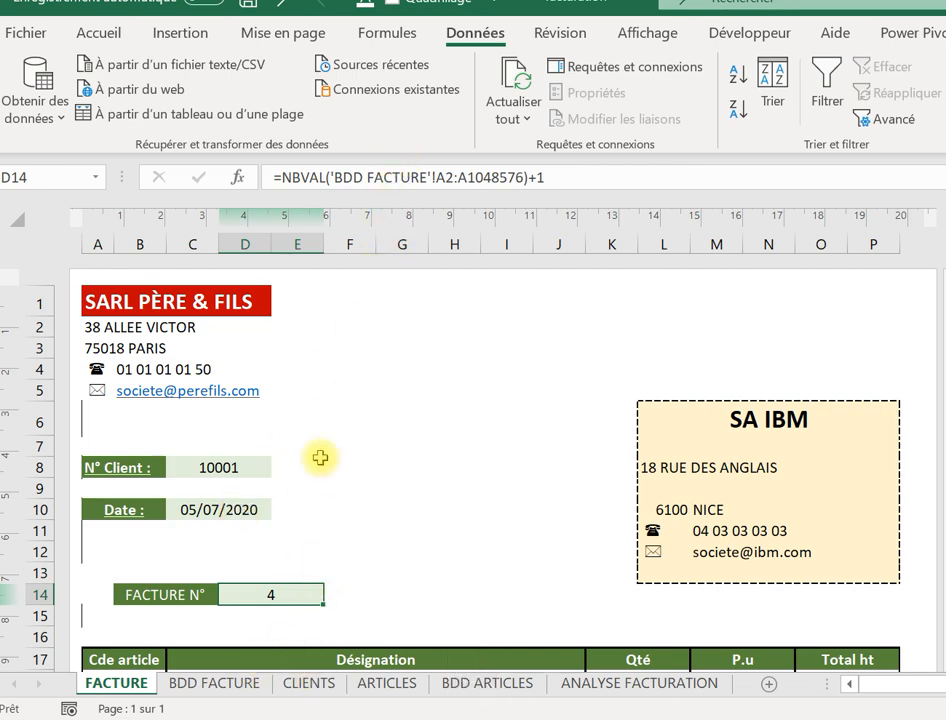
On BDD FACTURE, select the three logged invoice entries in column A.
click(219, 687)
click(164, 317)
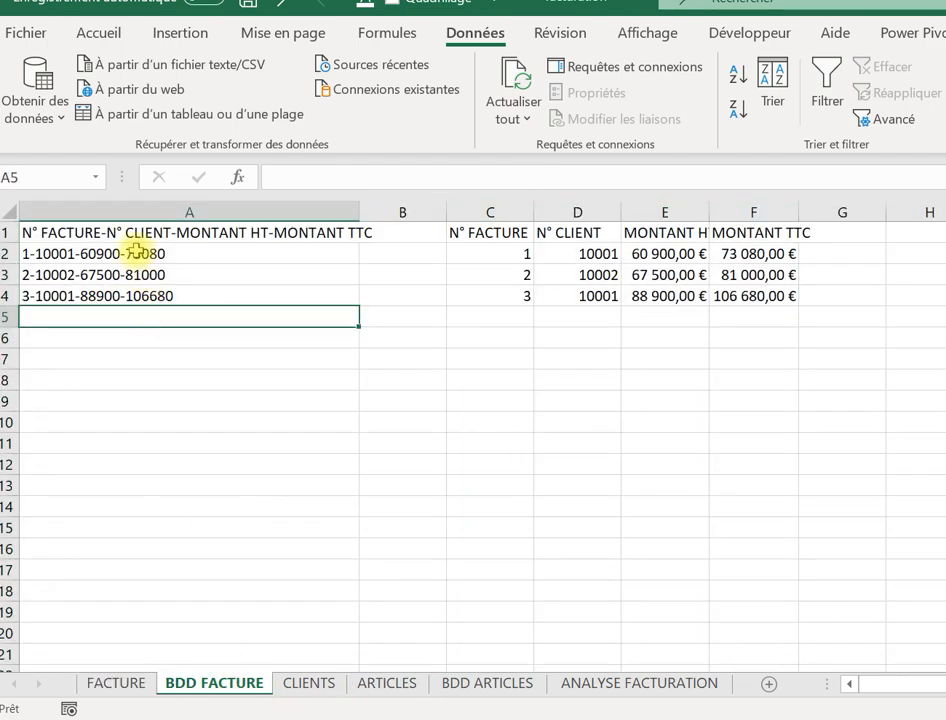
drag(165, 254, 166, 497)
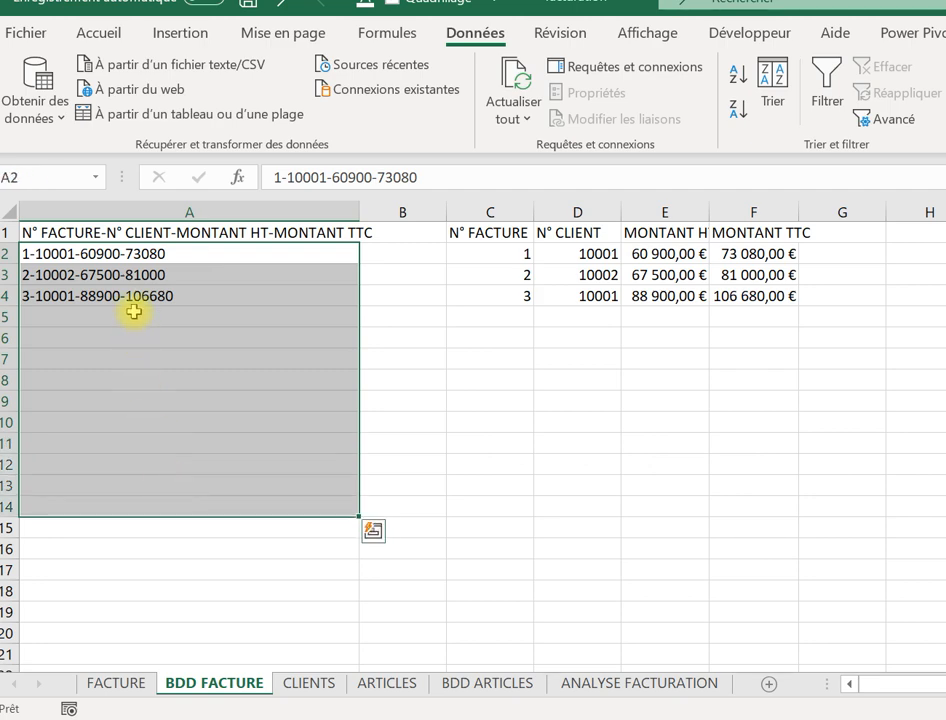
click(116, 255)
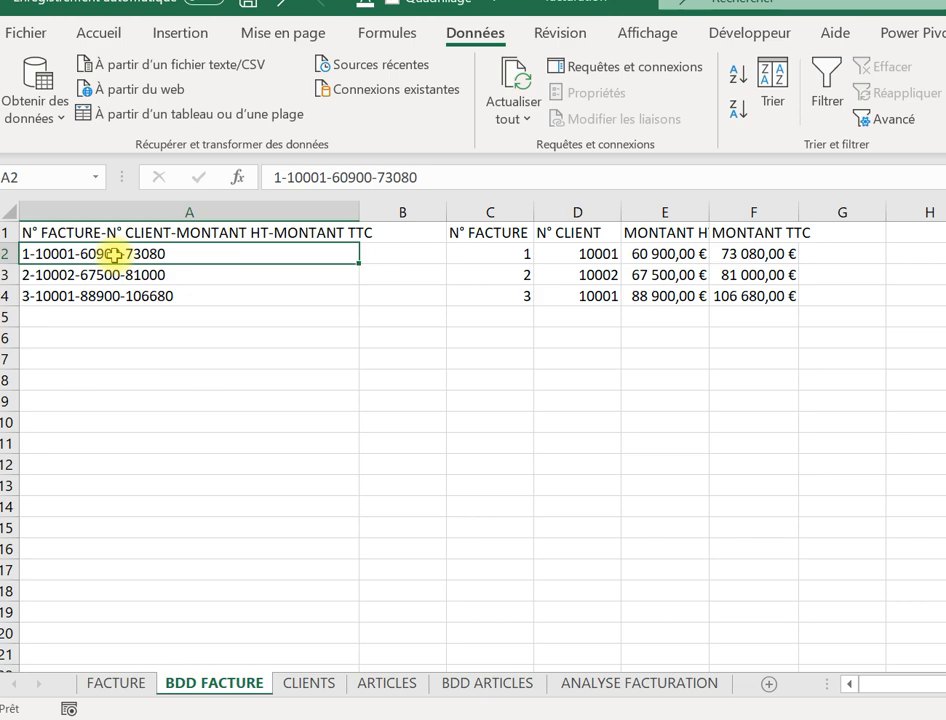
drag(116, 255, 116, 296)
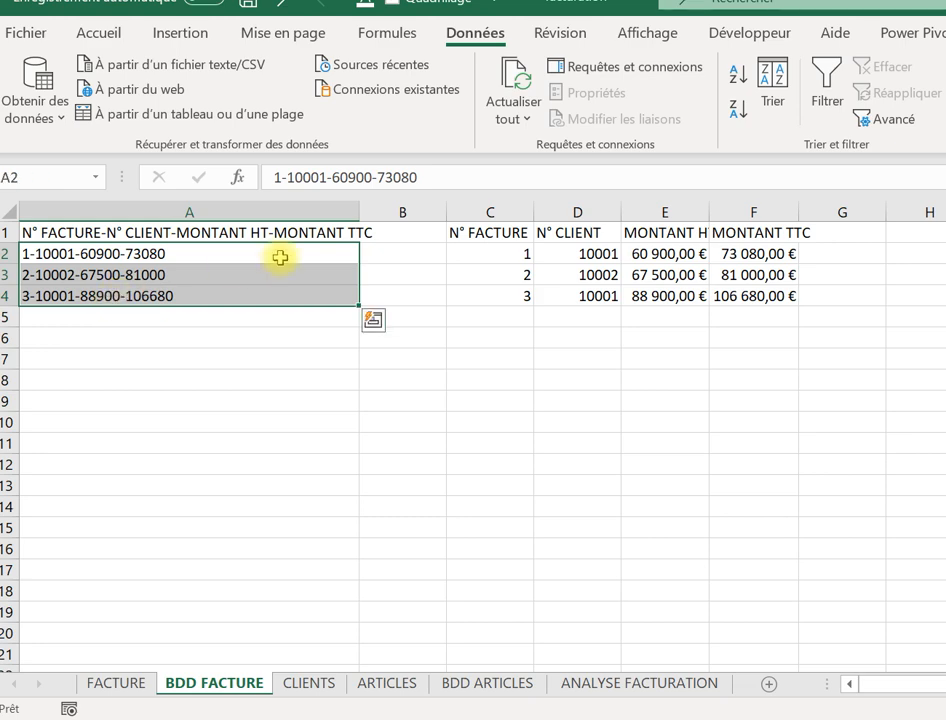
Inspect the invoice-number formula in FACTURE's D14, then return to BDD FACTURE cell A5.
click(116, 686)
click(246, 615)
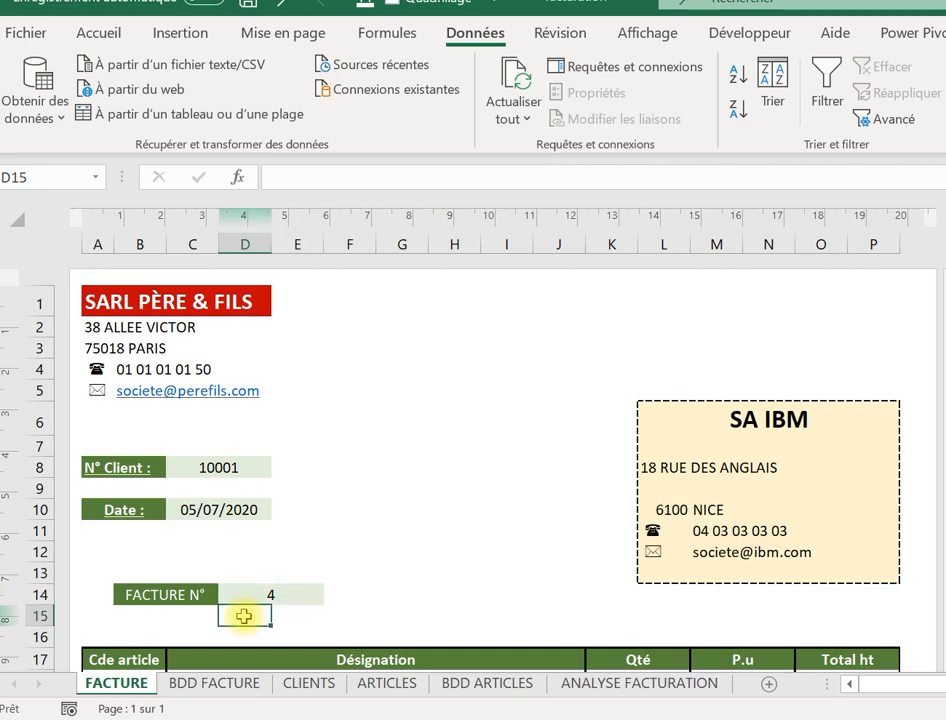
click(260, 594)
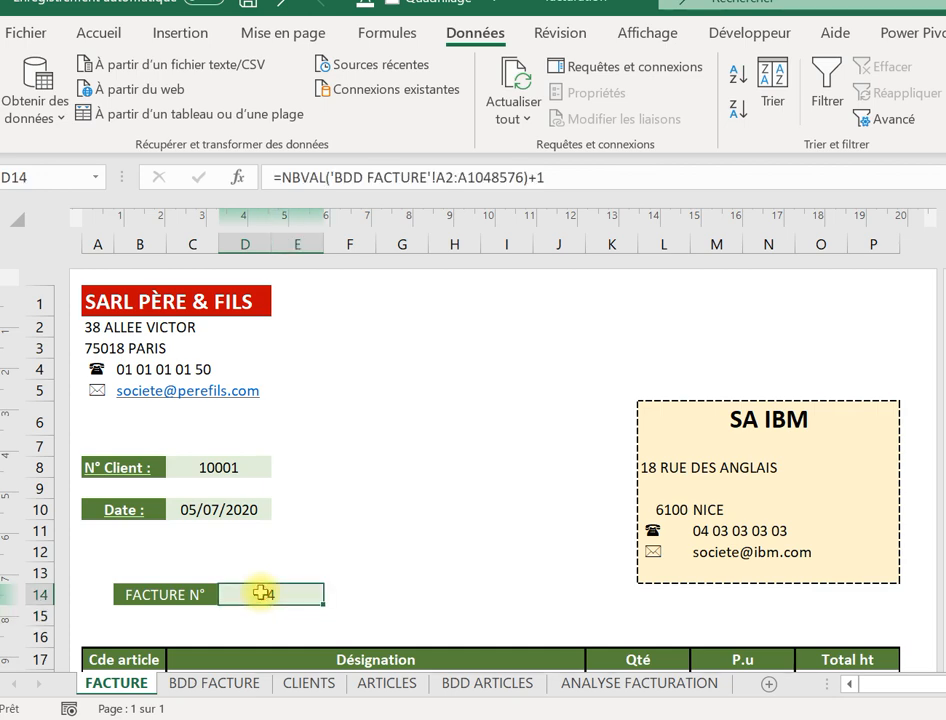
key(Down)
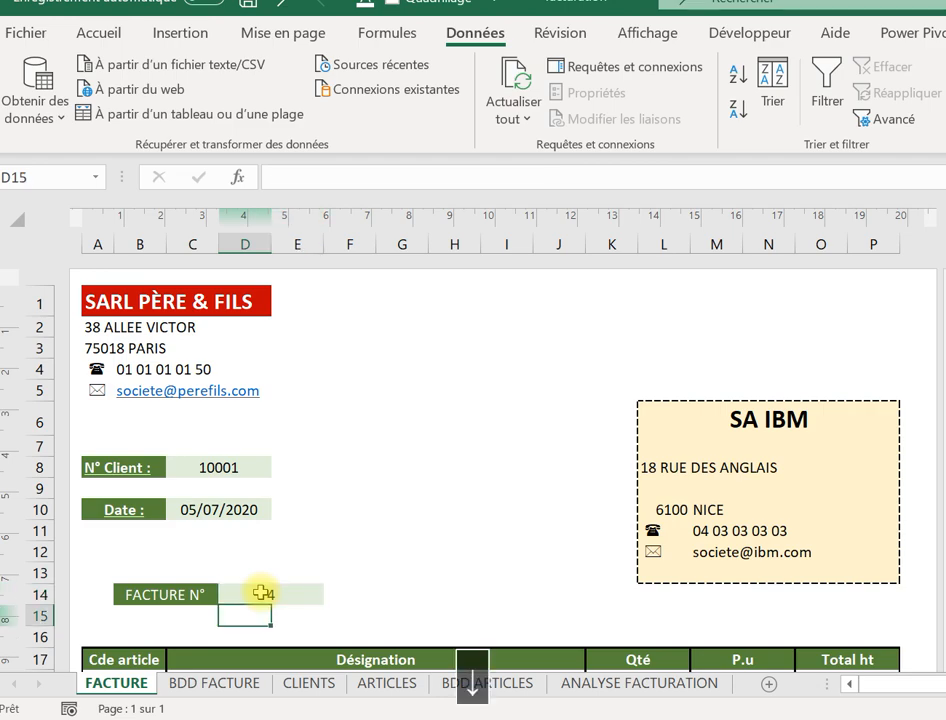
click(186, 684)
click(82, 321)
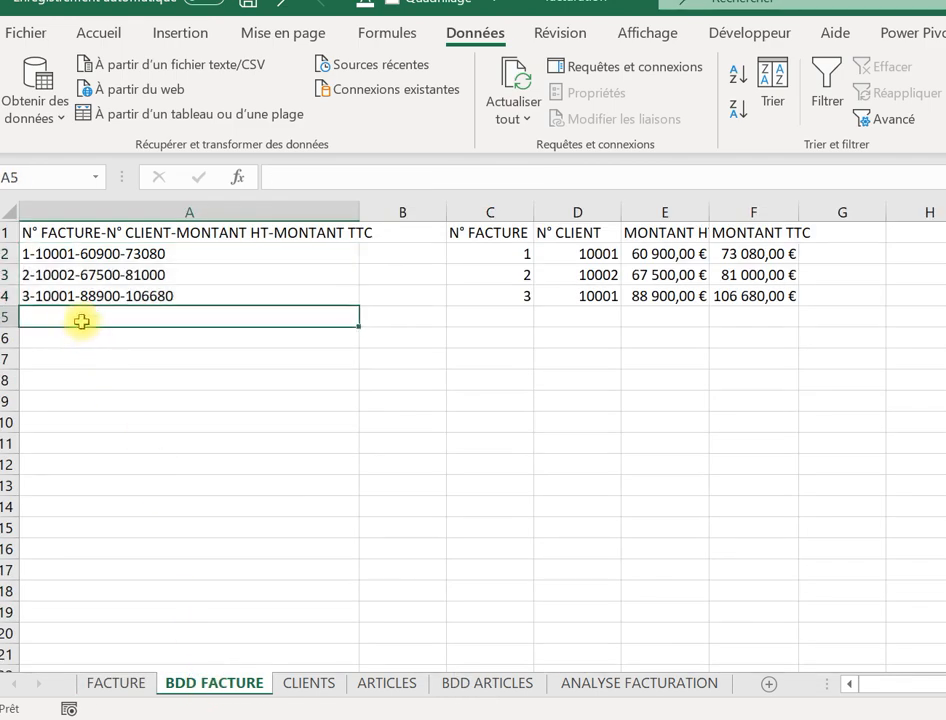
Add test entry HBCZH in A5 and confirm the FACTURE invoice number becomes 5.
text(HBCZH)
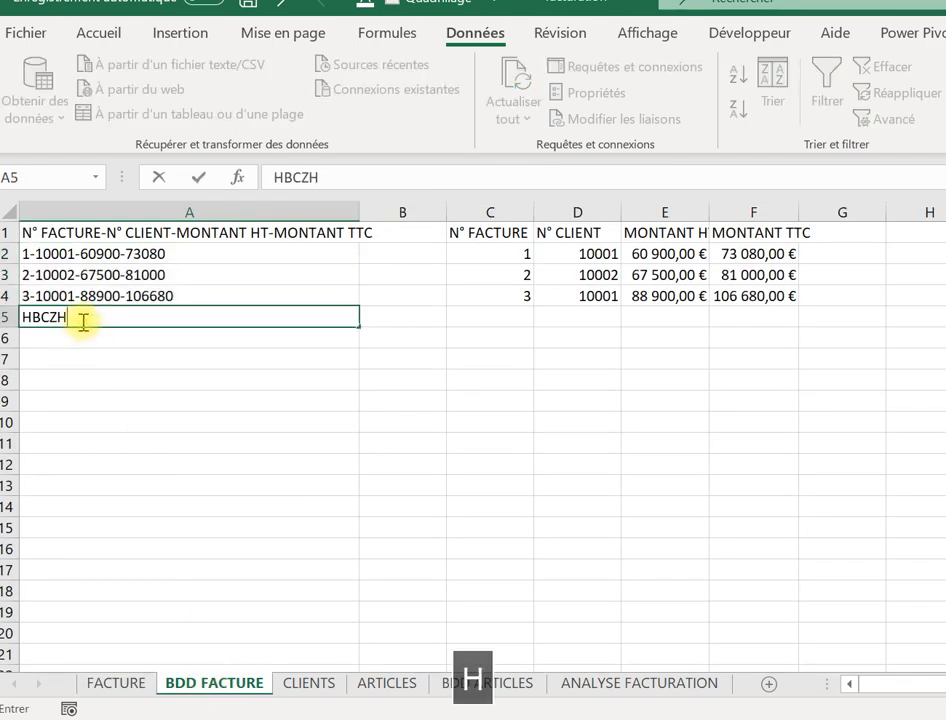
key(Return)
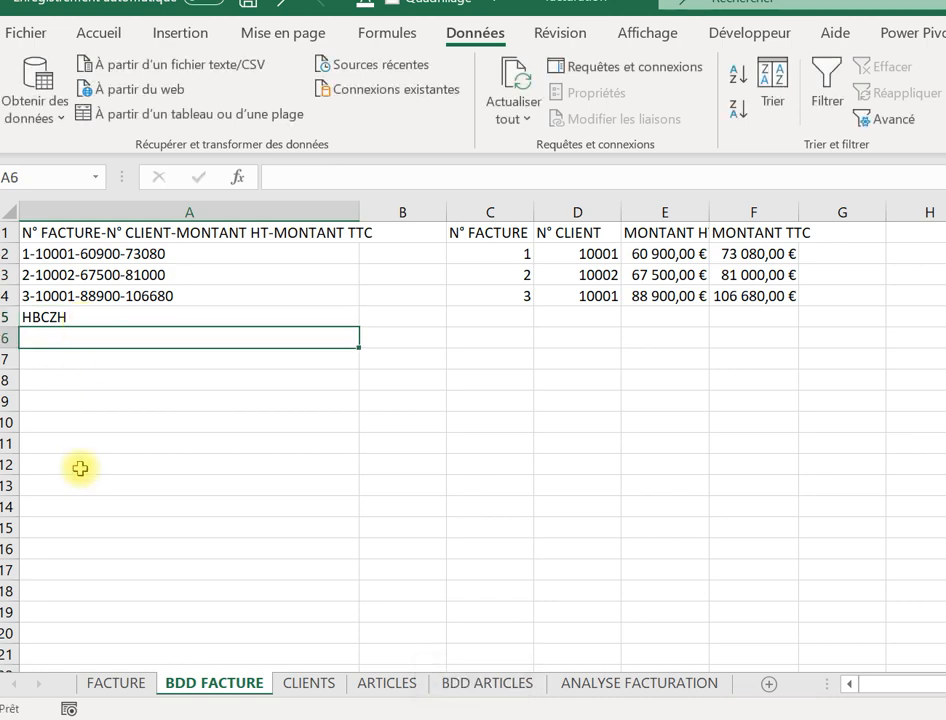
click(117, 690)
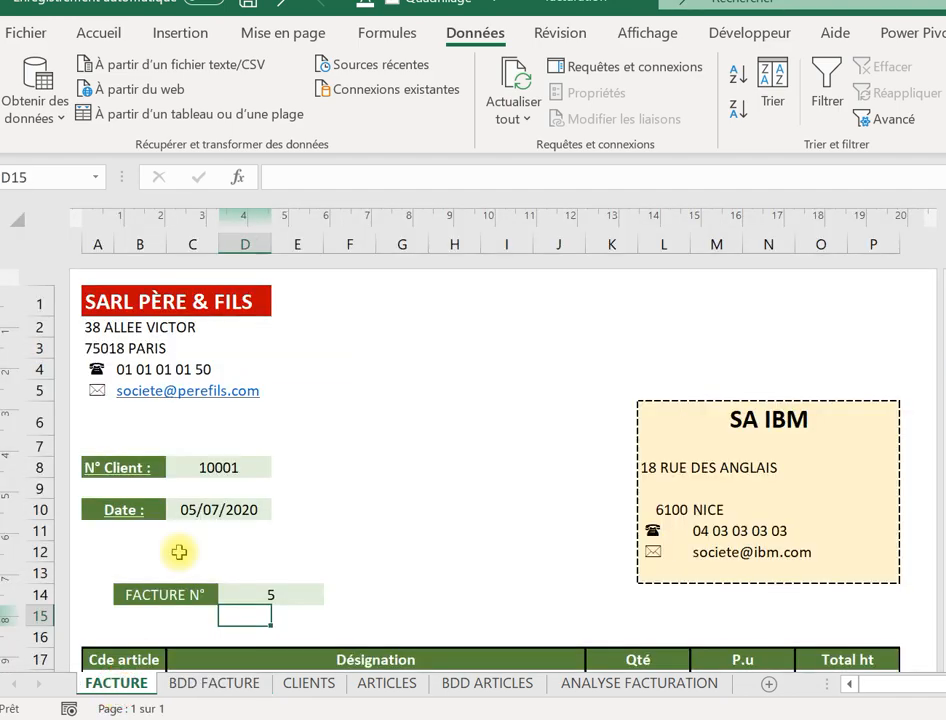
click(268, 590)
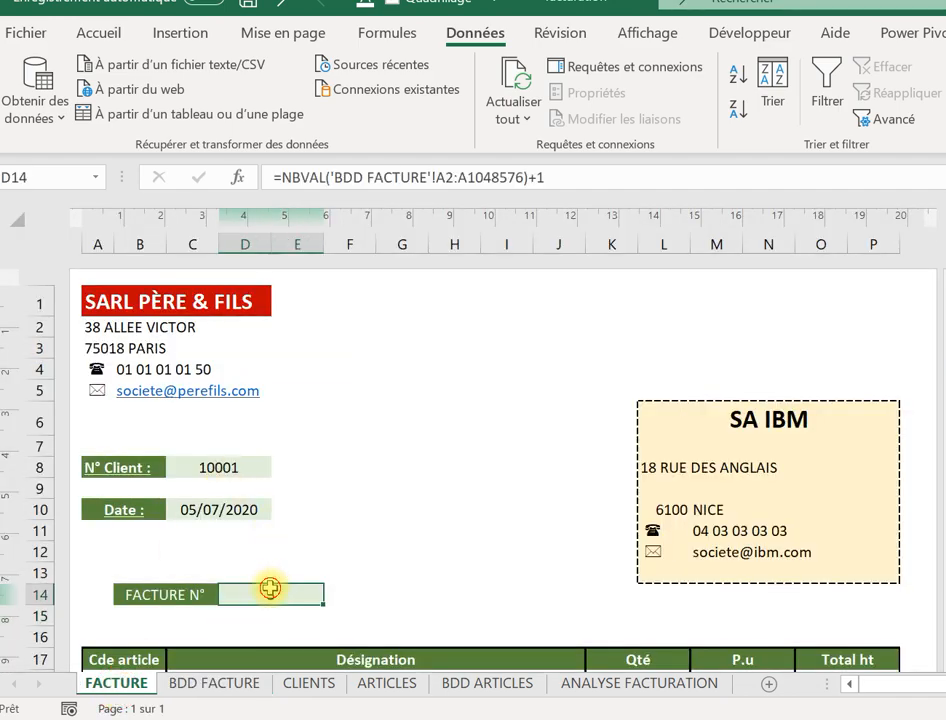
Delete the HBCZH test entry from A5 and return to the FACTURE sheet.
click(230, 685)
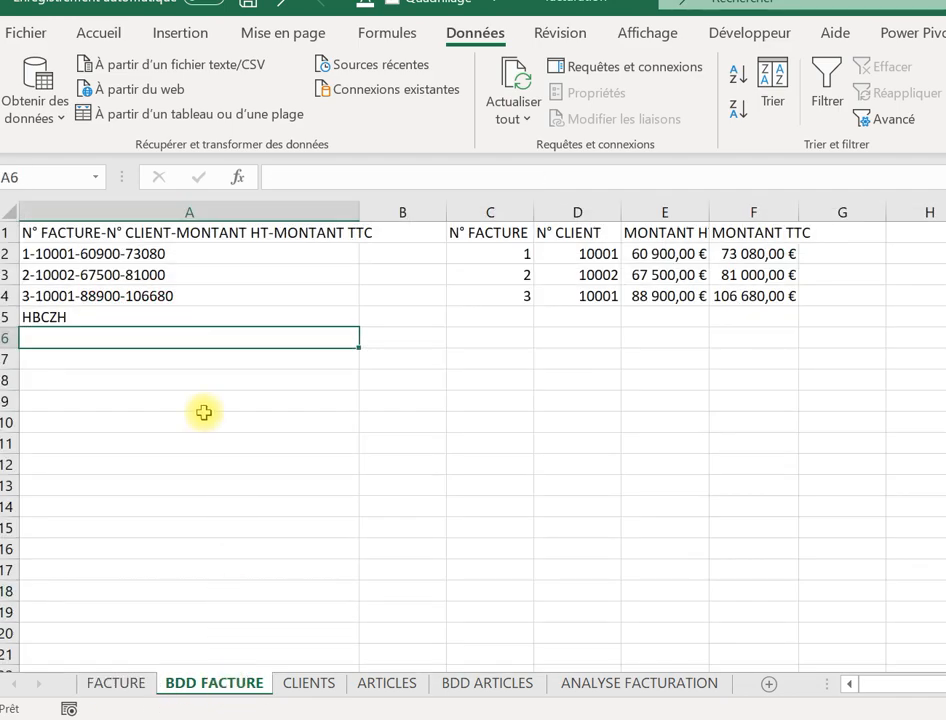
click(140, 320)
key(Delete)
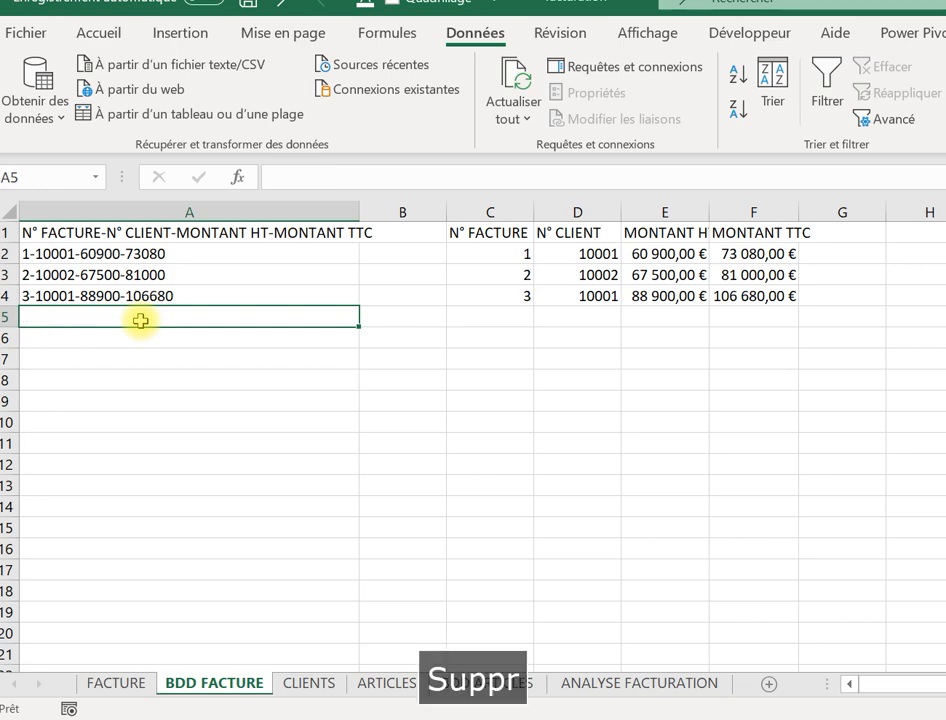
click(117, 688)
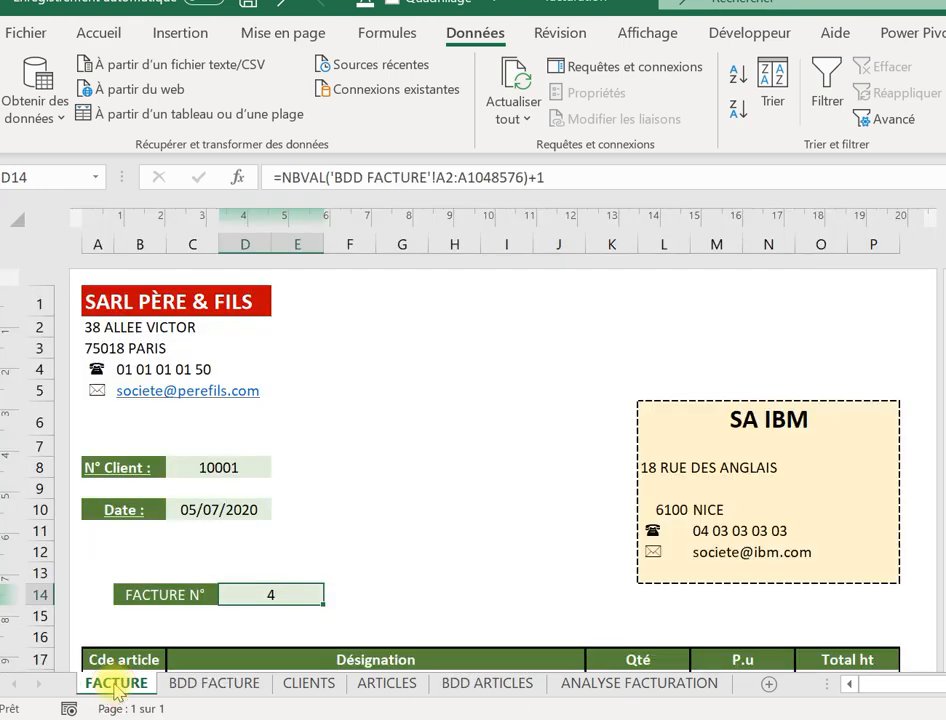
Review the client block's RECHERCHEV formulas for the street address and phone number.
click(400, 508)
key(Down)
key(Down)
key(Right)
key(Right)
key(Right)
key(Right)
key(Right)
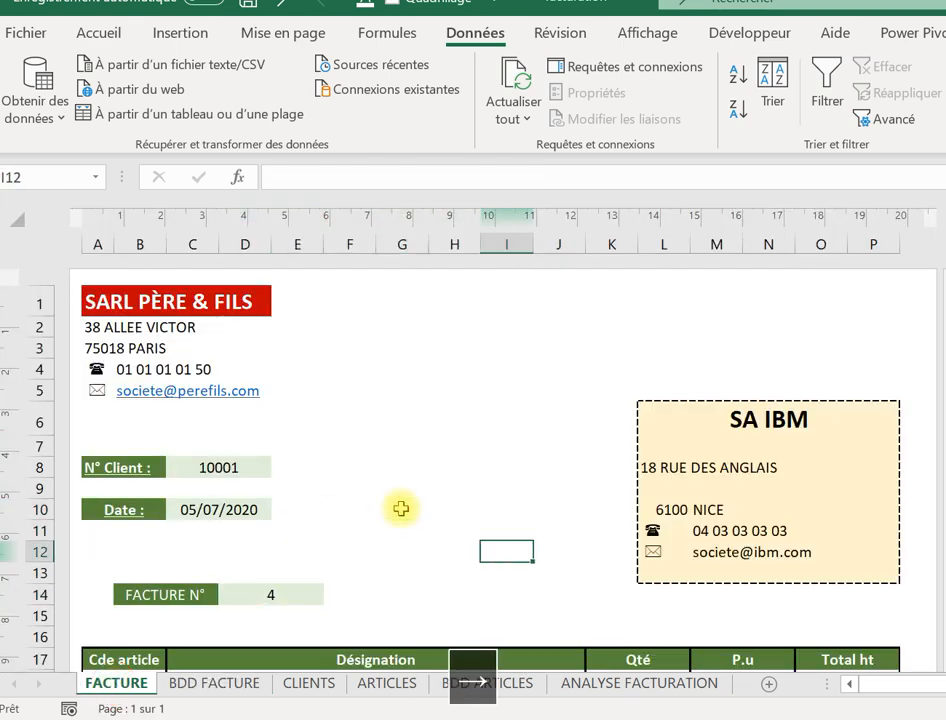
key(Up)
key(Up)
key(Up)
key(Up)
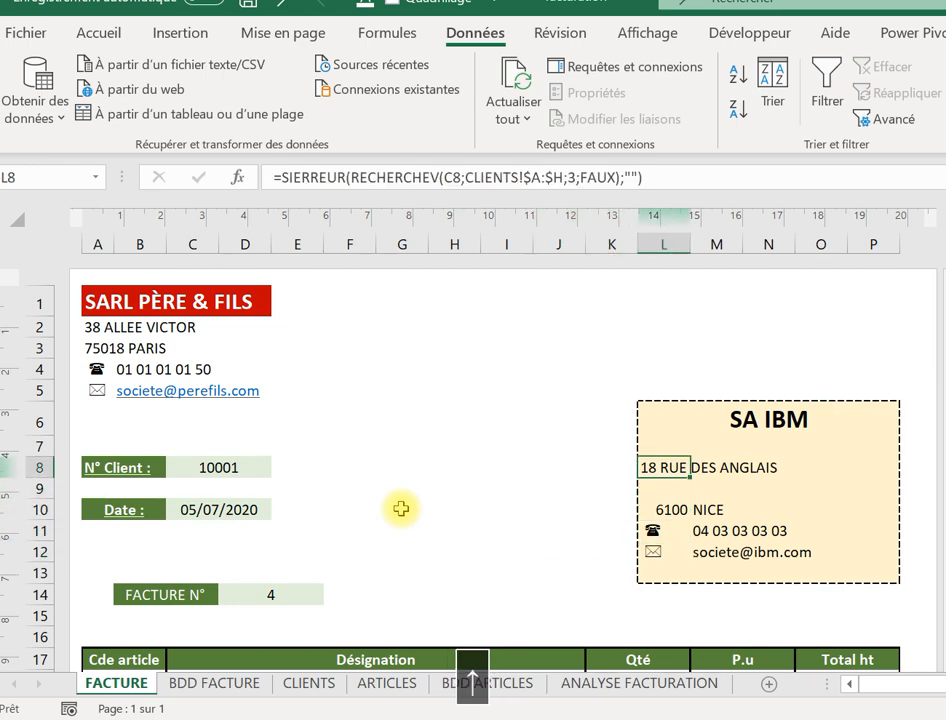
key(Right)
key(Up)
key(Up)
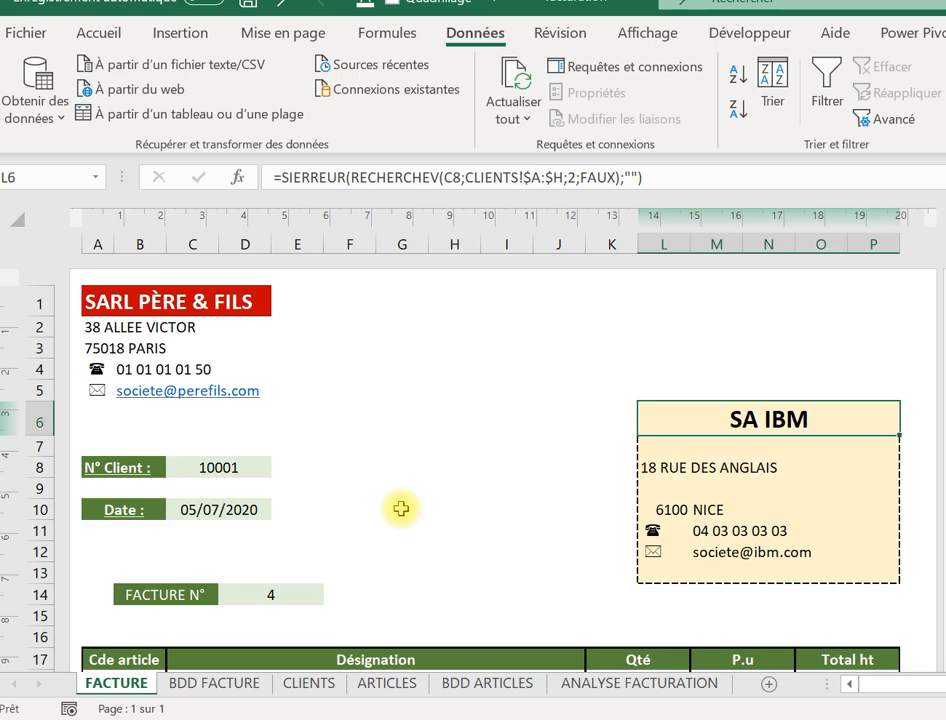
key(Down)
key(Down)
key(Down)
key(Down)
key(Down)
key(Down)
key(Down)
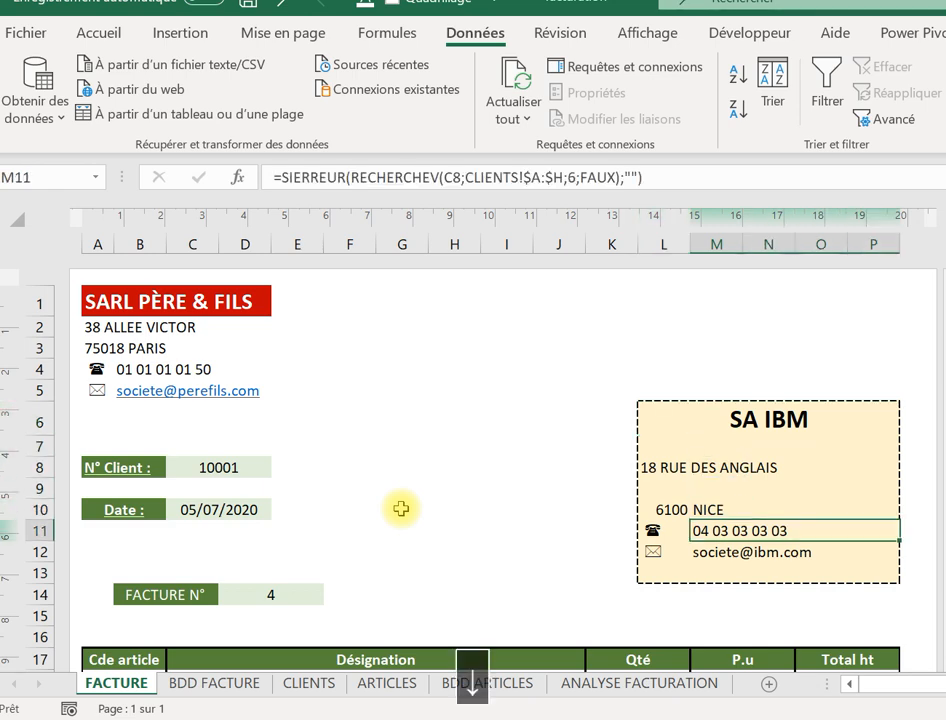
key(Up)
key(Up)
key(Up)
key(Up)
key(Up)
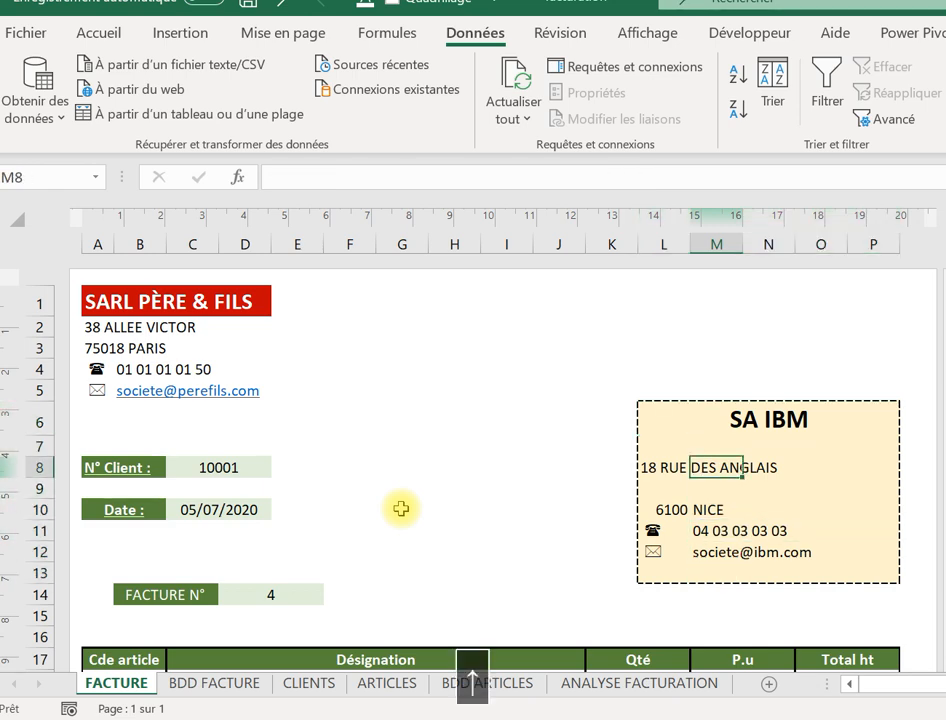
key(Left)
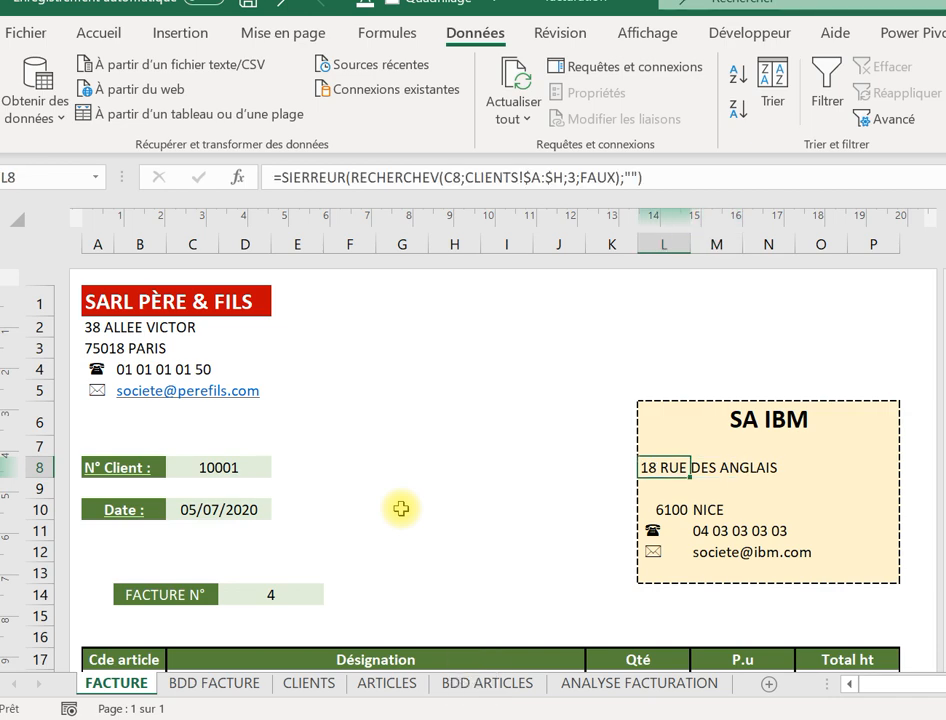
Move down to the article lines table showing PRESTATION COMPTA at 53 400,00 €.
key(Down)
key(Down)
key(Down)
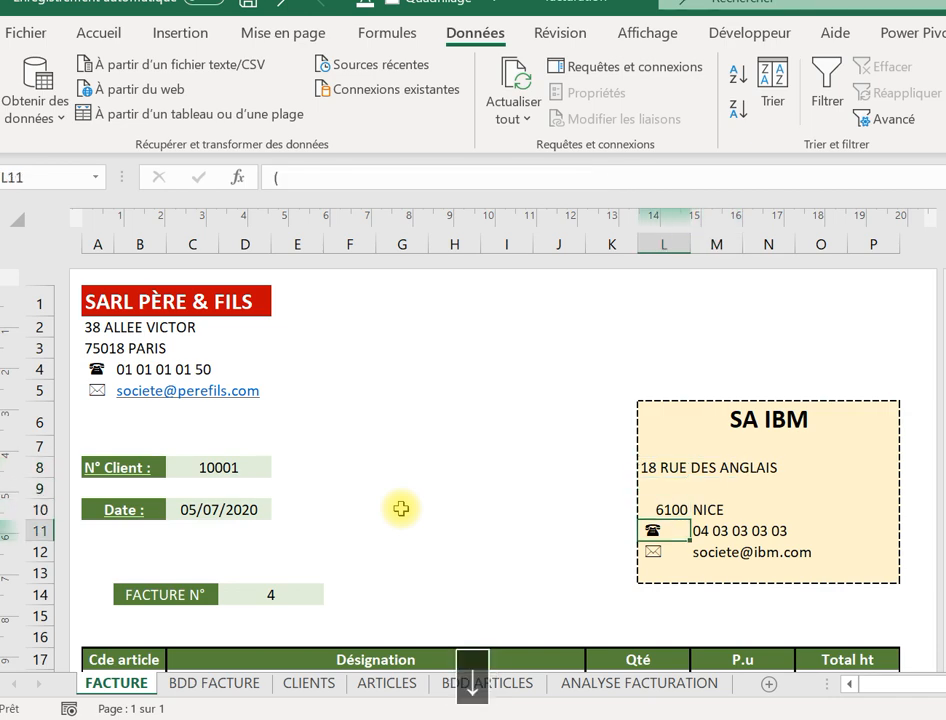
key(Down)
key(Down)
key(Down)
key(Down)
key(Down)
key(Down)
key(Down)
key(Down)
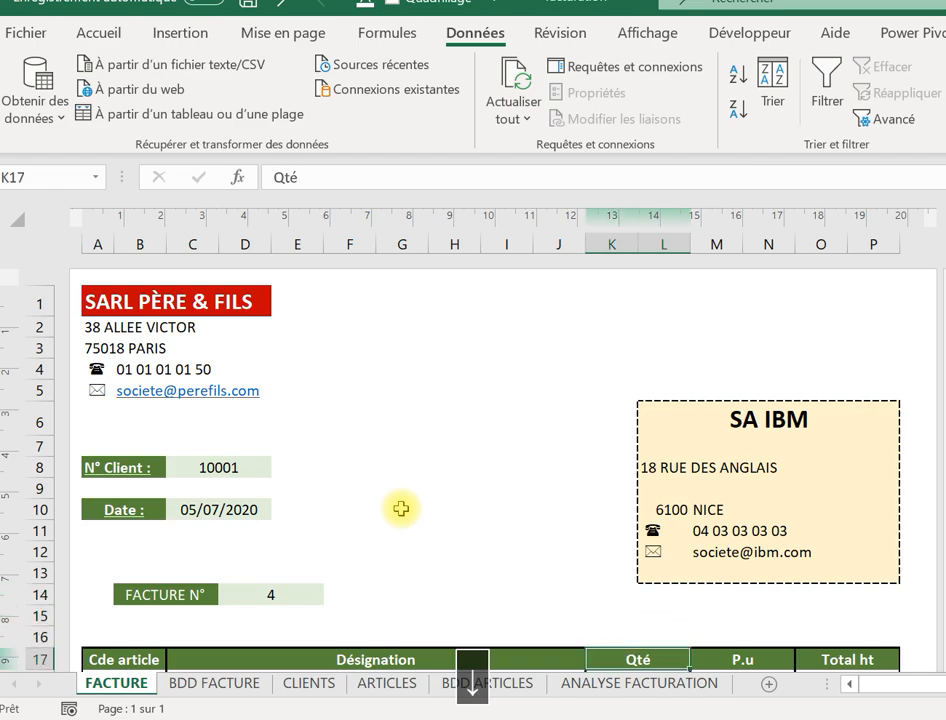
key(Down)
key(Down)
key(Down)
key(Down)
key(Down)
key(Down)
key(Down)
key(Down)
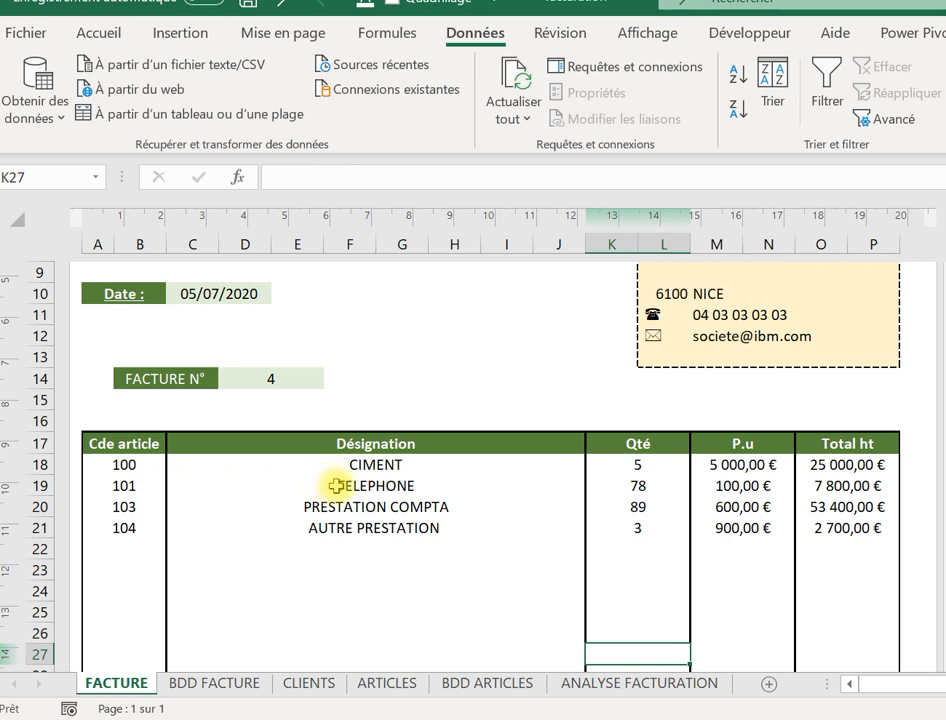
click(100, 459)
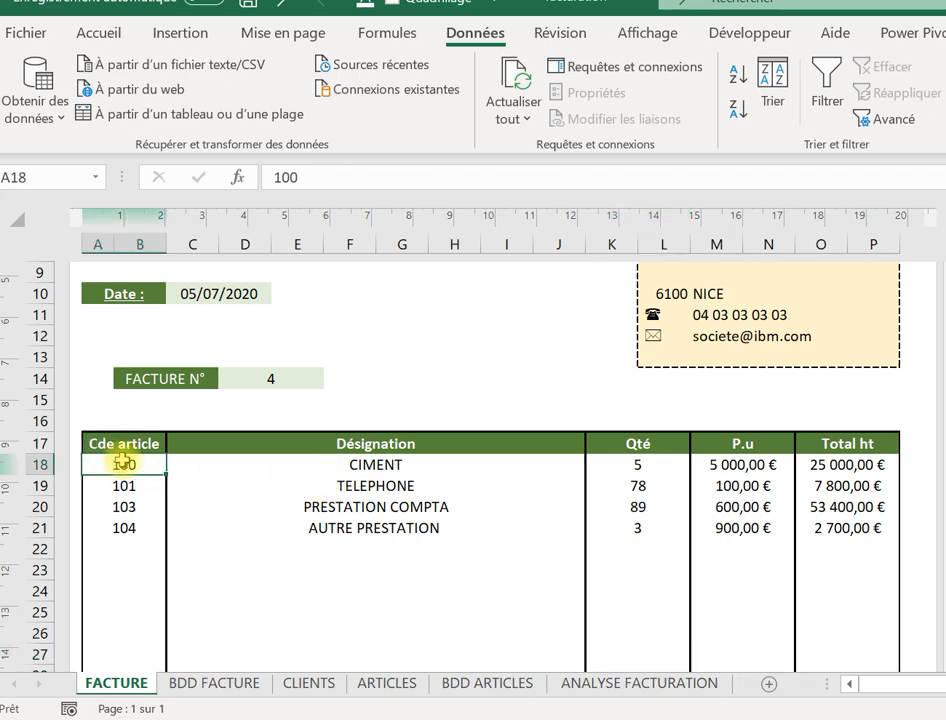
click(362, 462)
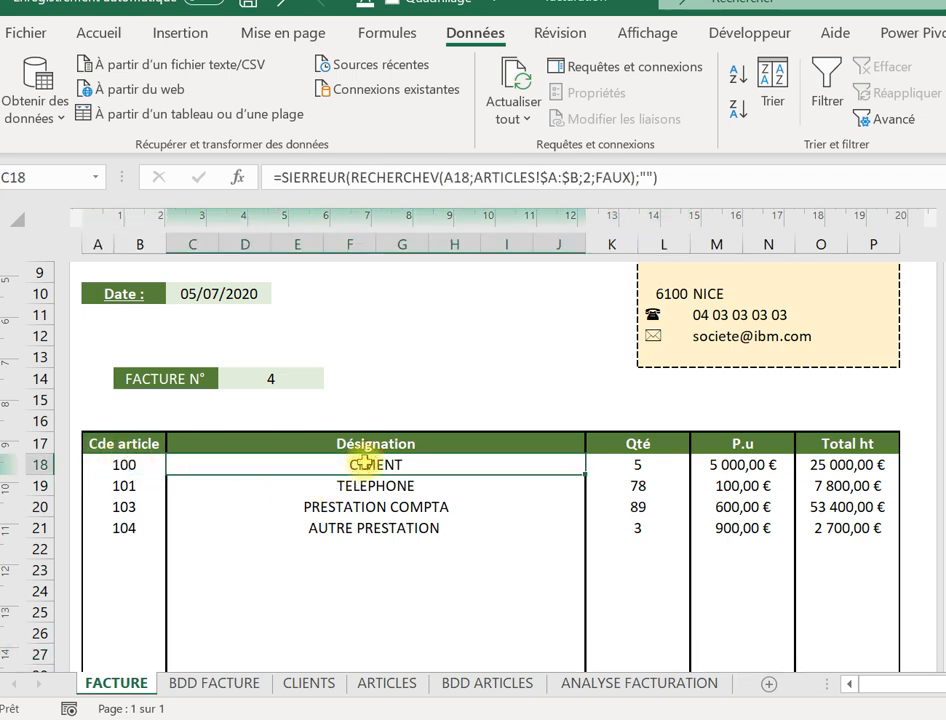
click(122, 466)
click(327, 470)
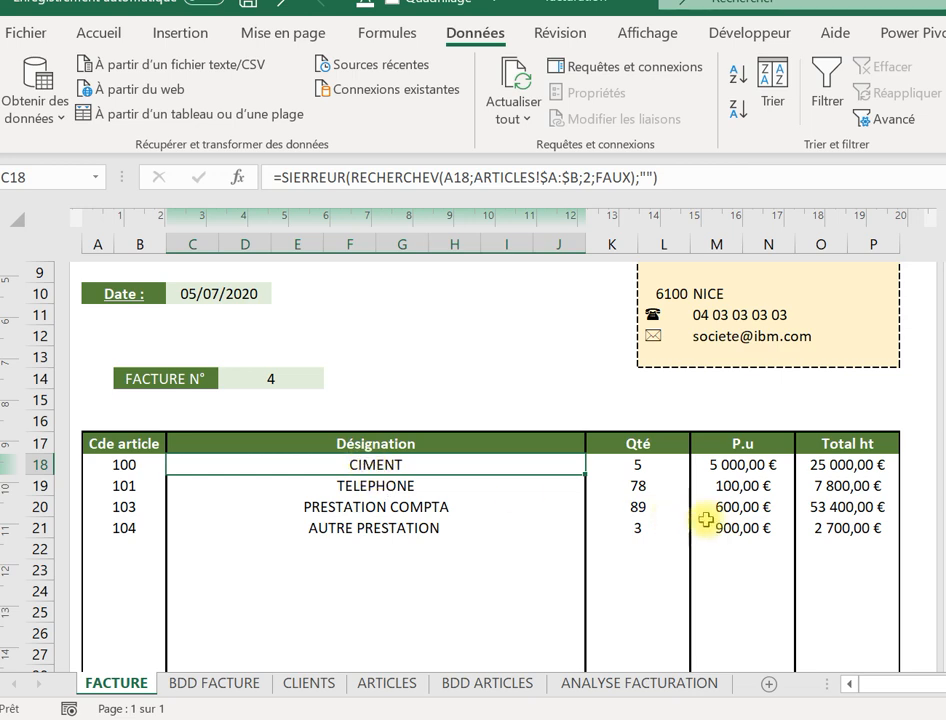
click(740, 468)
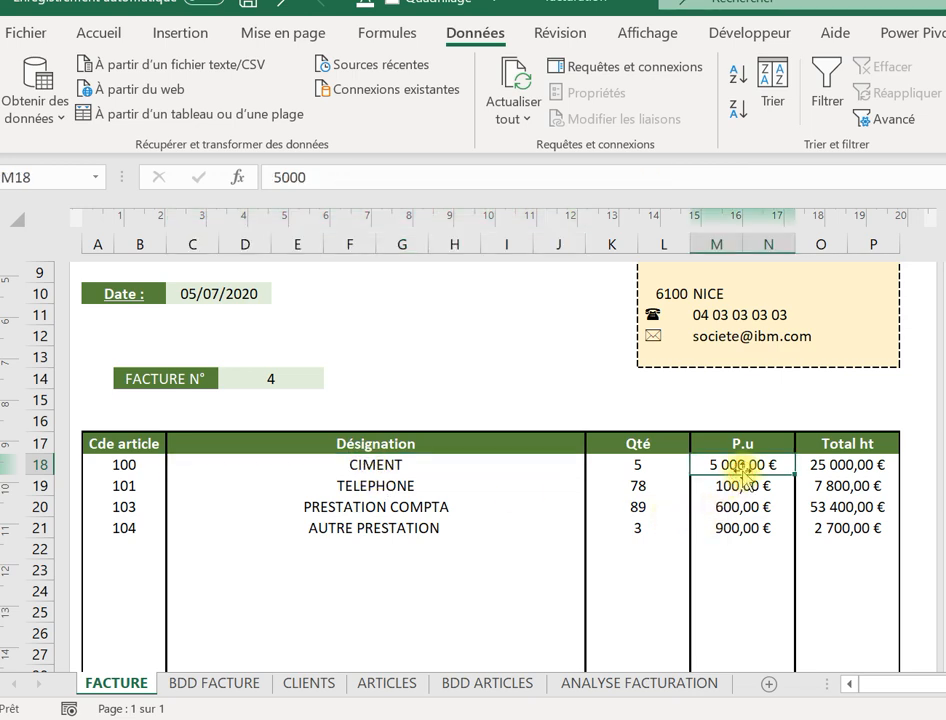
click(384, 466)
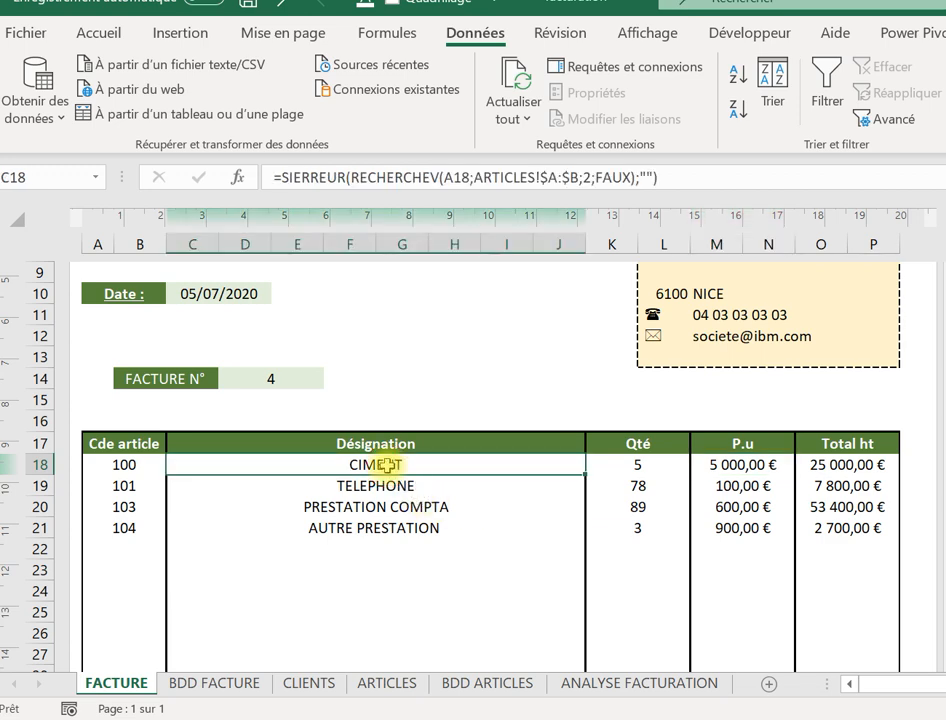
click(745, 464)
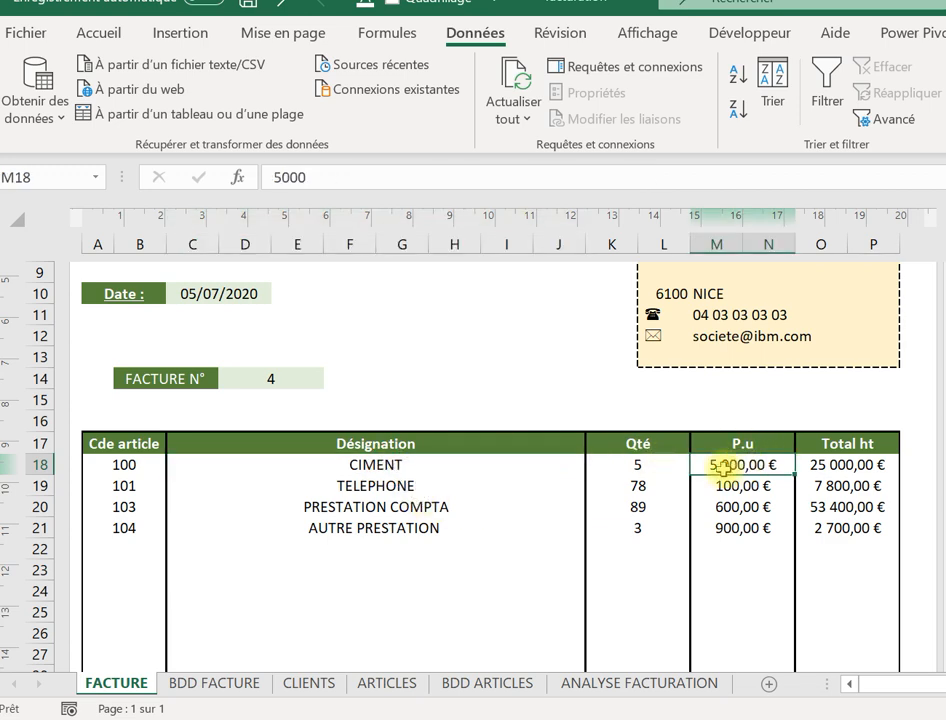
drag(521, 467, 815, 460)
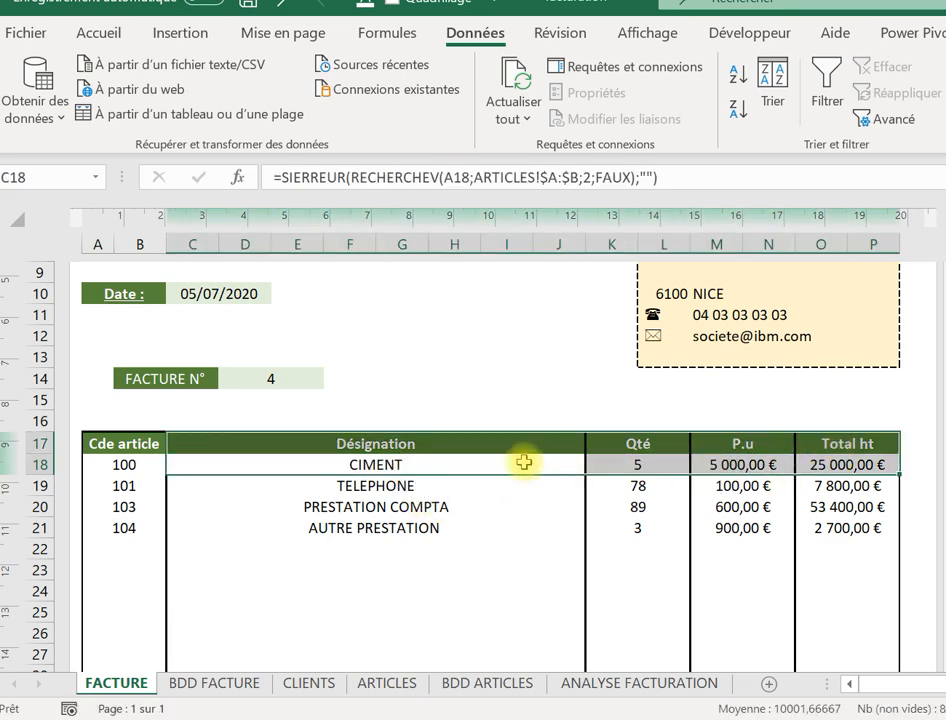
click(490, 462)
click(744, 464)
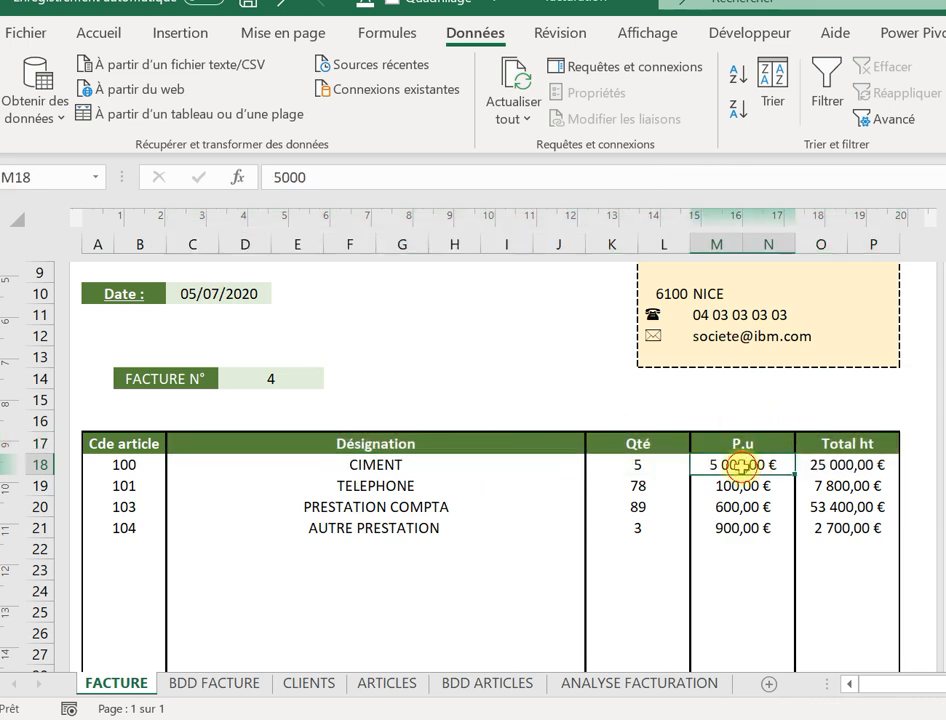
click(476, 468)
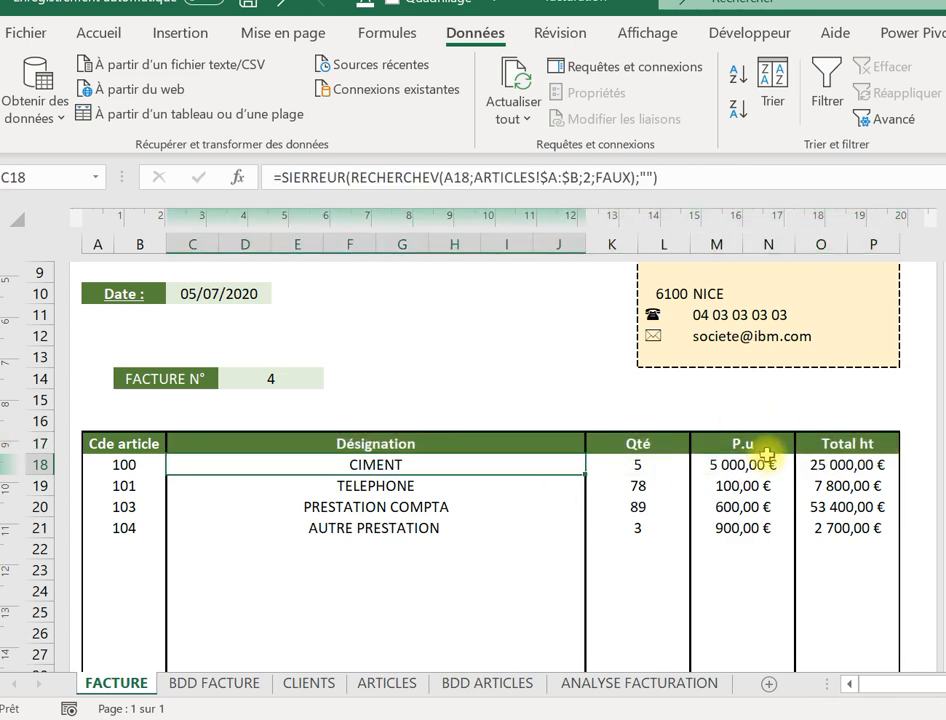
click(815, 463)
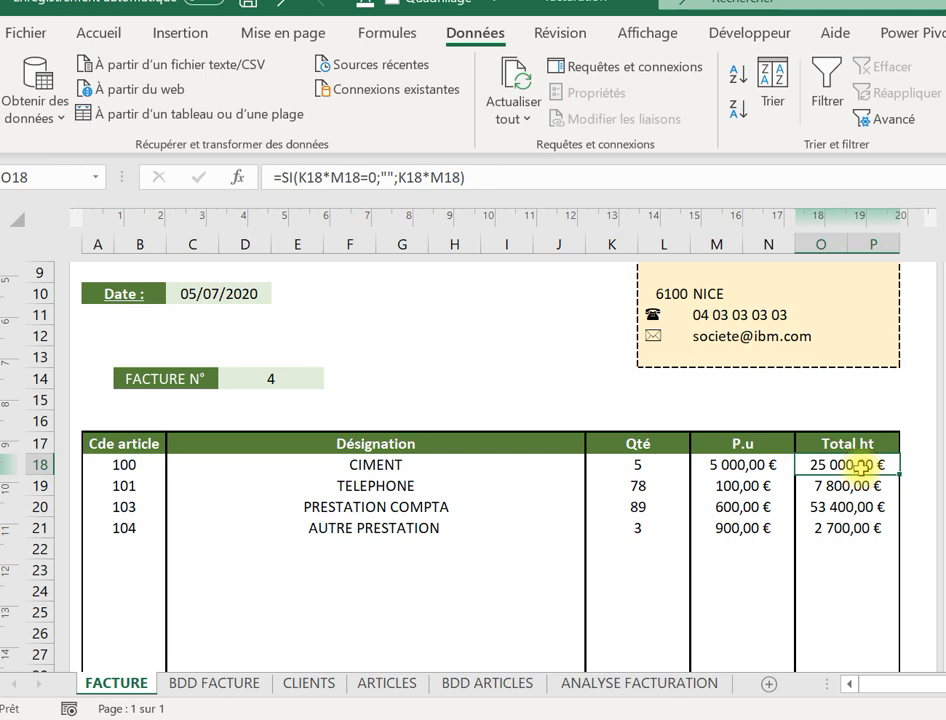
key(Down)
key(Down)
key(Down)
key(Down)
key(Down)
key(Down)
key(Down)
key(Down)
key(Down)
key(Down)
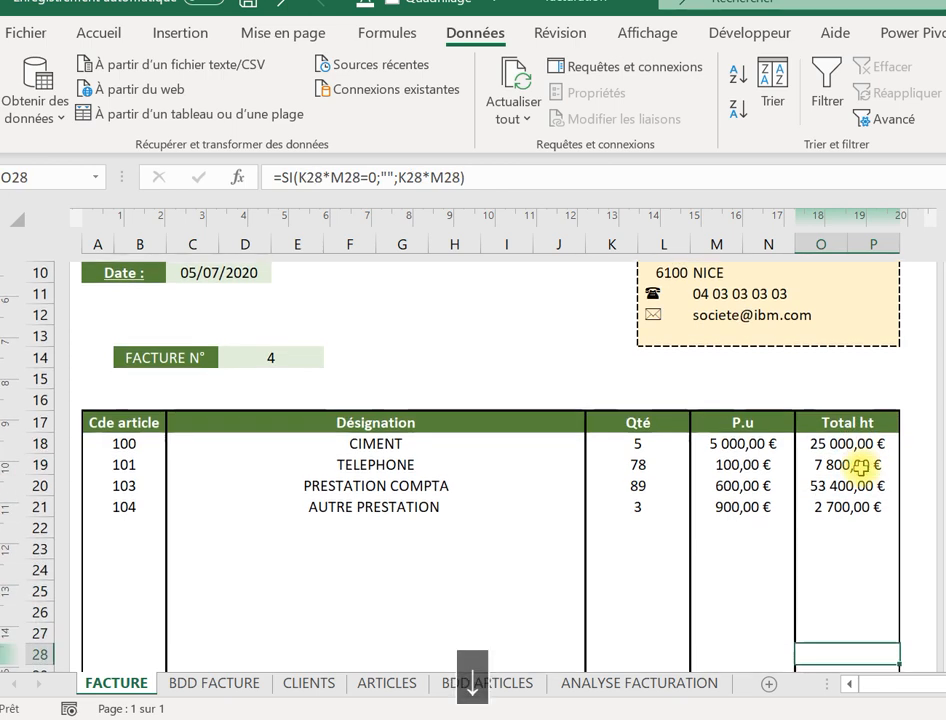
key(Up)
key(Up)
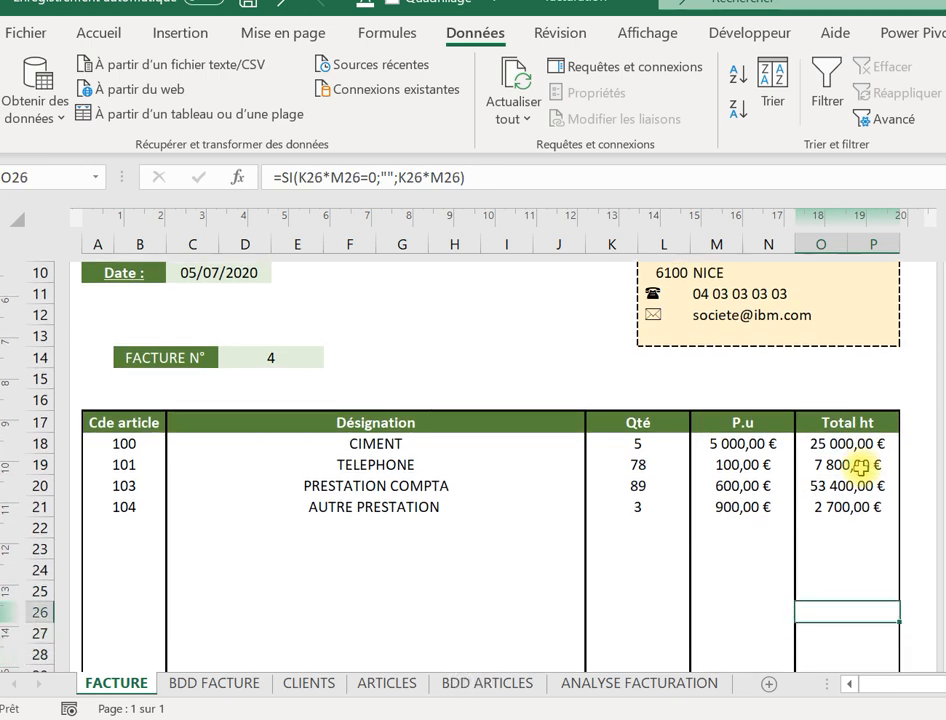
key(Up)
key(Up)
key(Up)
key(Up)
key(Up)
key(Up)
key(Up)
key(Up)
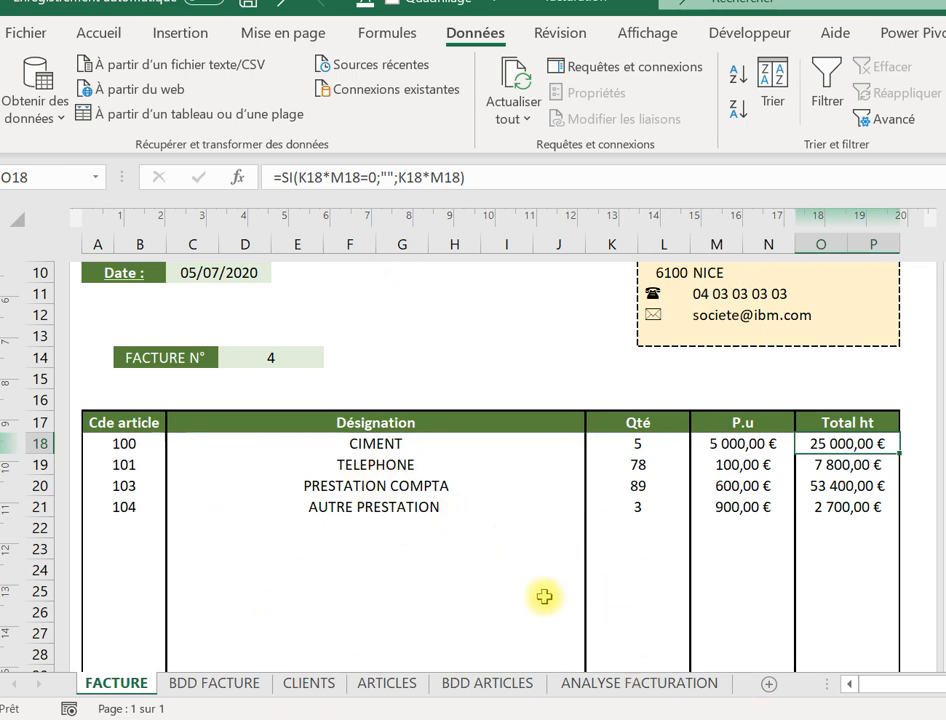
click(127, 444)
key(Delete)
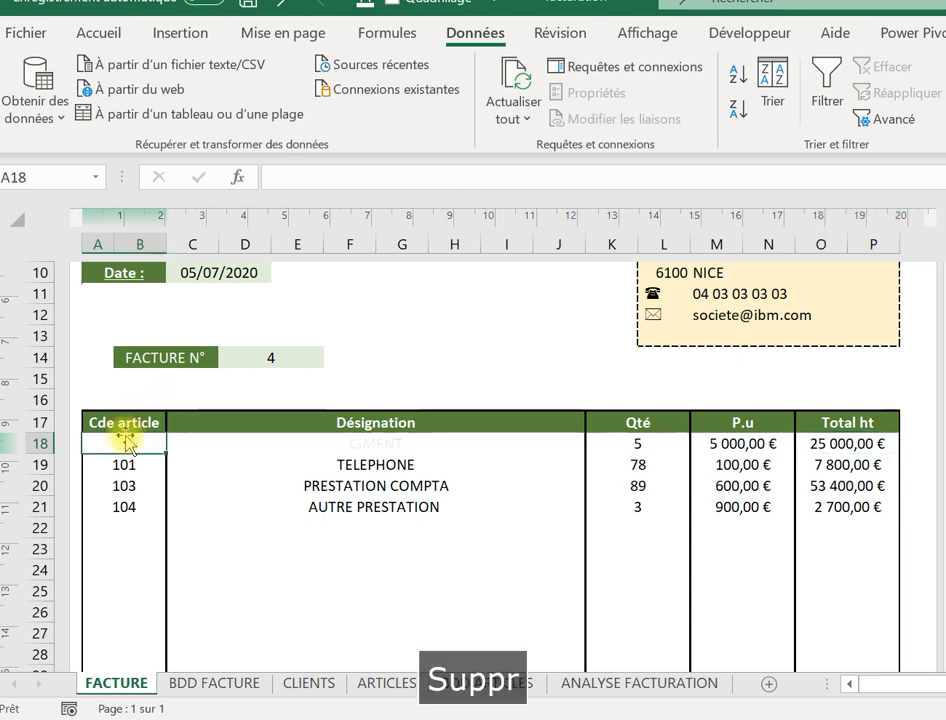
key(Tab)
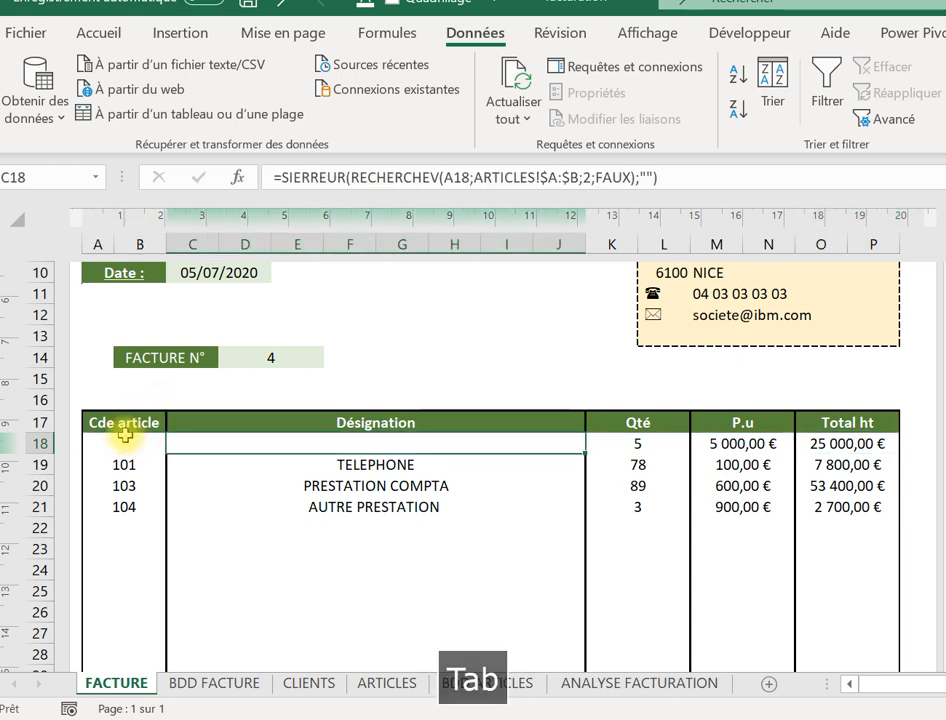
drag(668, 441, 720, 450)
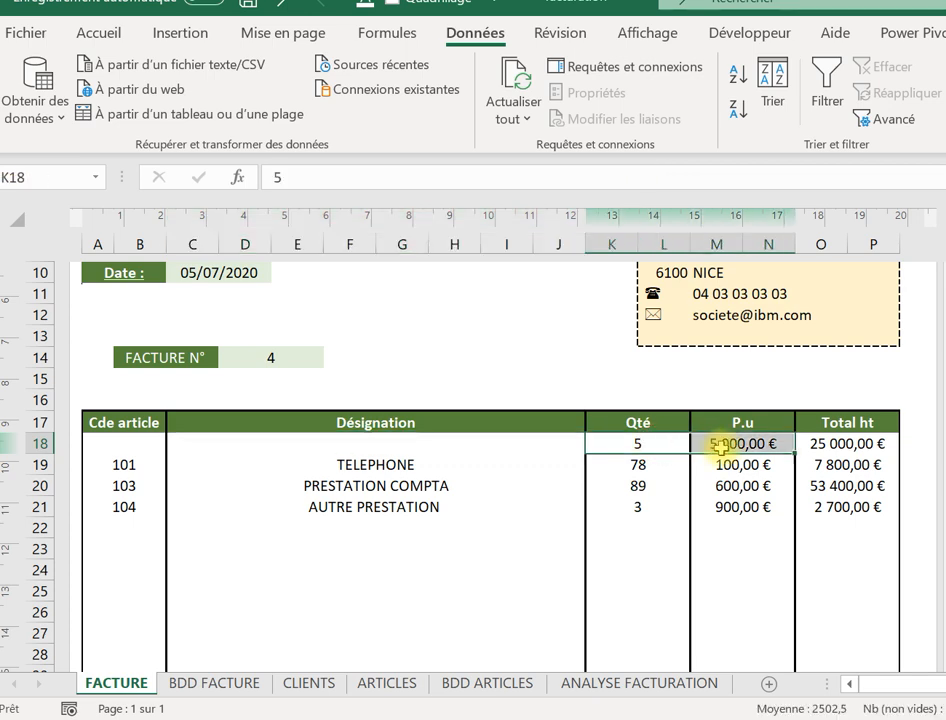
key(Delete)
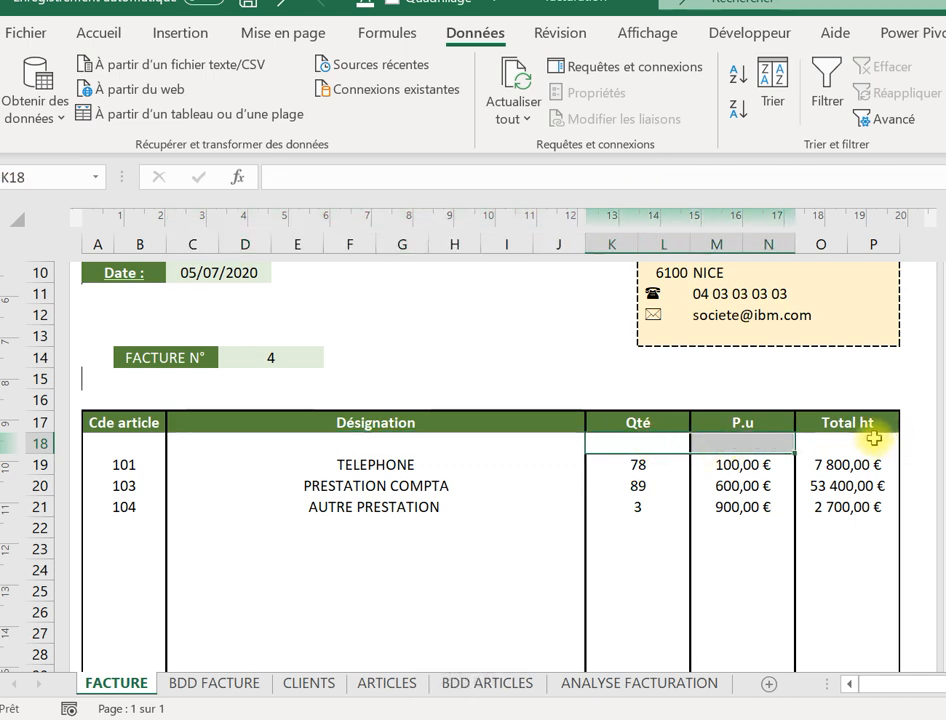
click(874, 440)
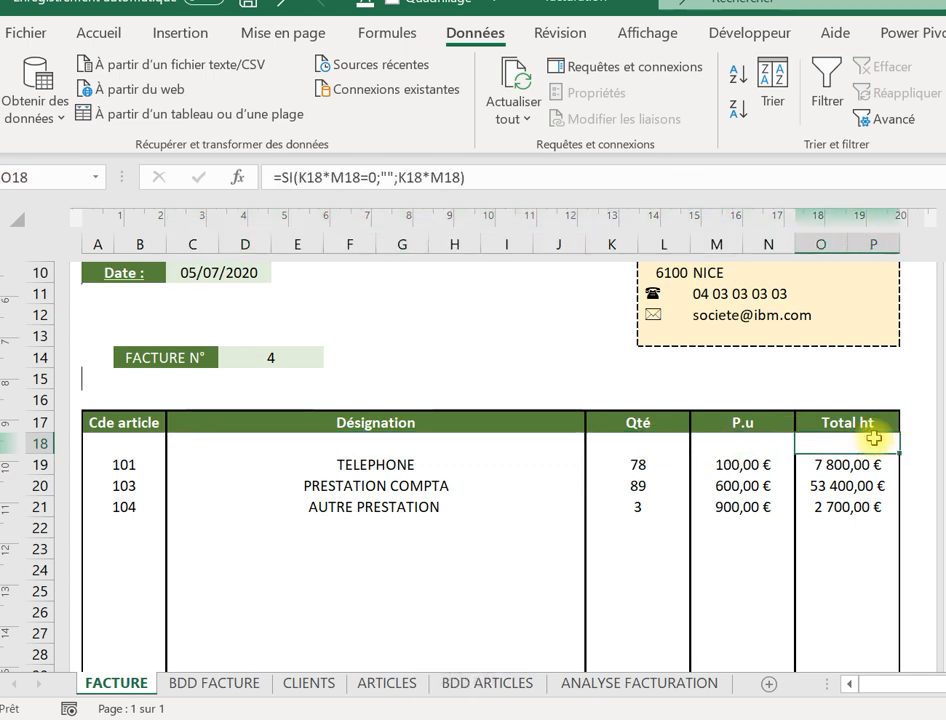
key(ctrl+z)
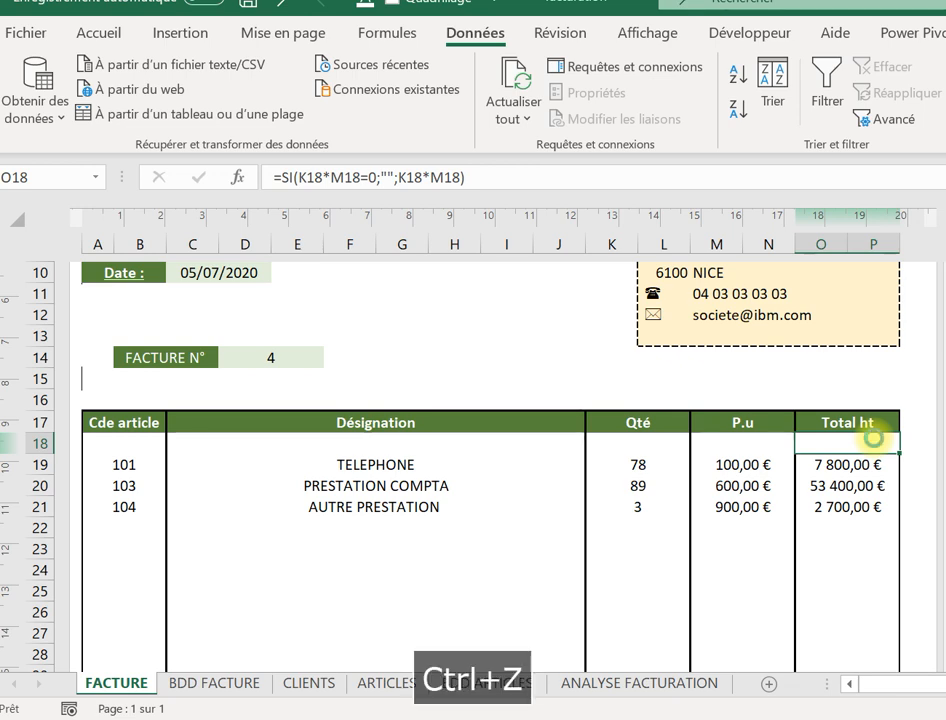
key(ctrl+z)
key(Down)
key(Down)
key(Down)
key(Down)
key(Down)
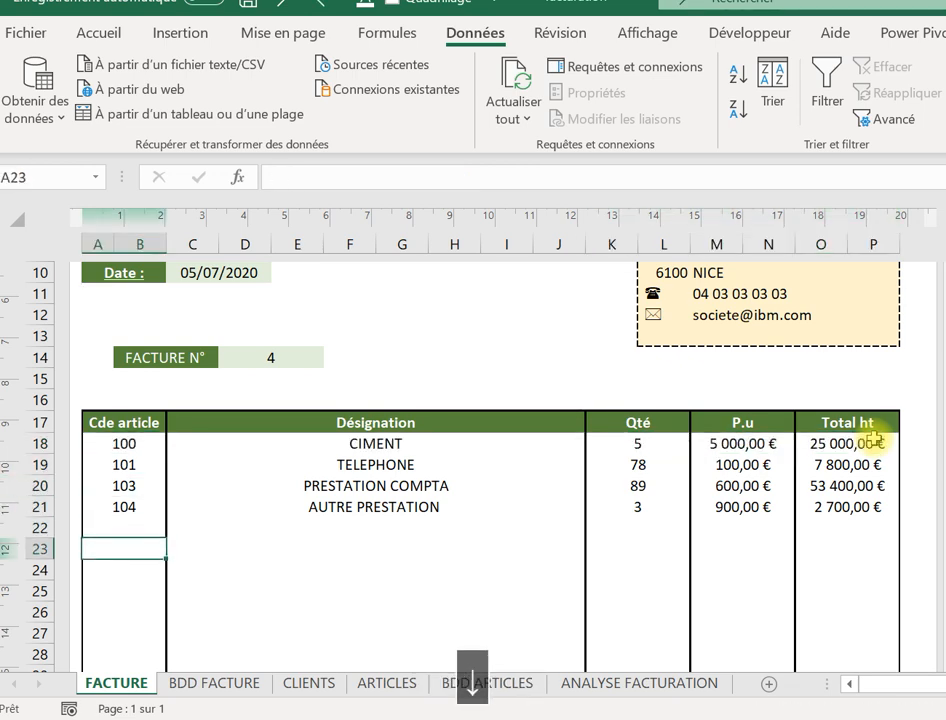
key(Down)
key(Down)
key(Down)
key(Down)
key(Down)
key(Down)
key(Down)
key(Down)
key(Down)
key(Down)
key(Down)
key(Down)
key(Down)
key(Down)
key(Down)
key(Down)
key(Down)
key(Down)
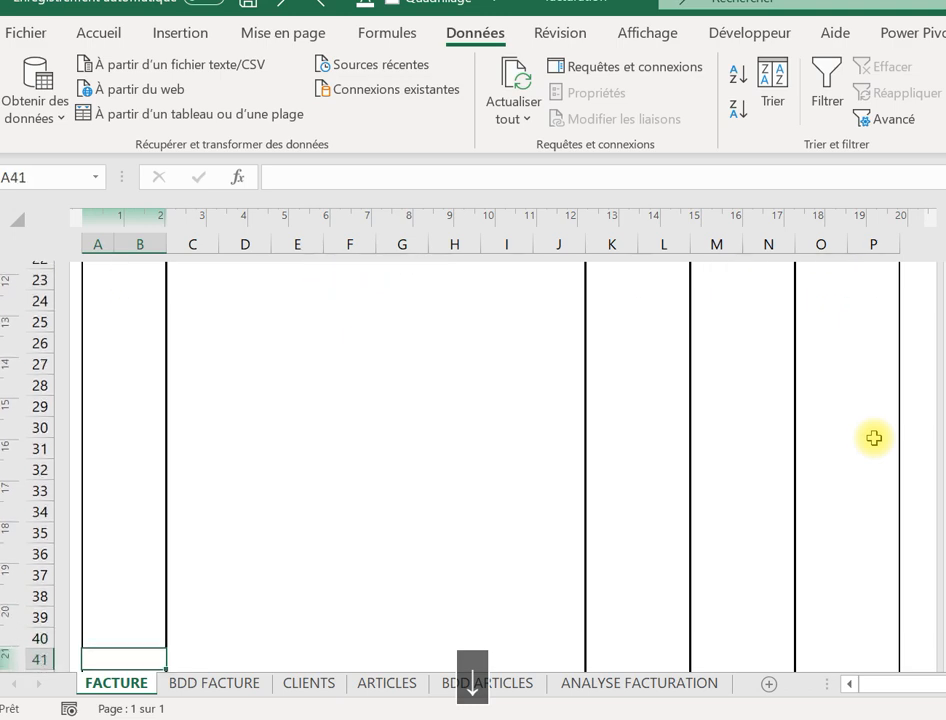
key(Down)
key(Down)
key(Down)
key(Right)
key(Right)
key(Right)
key(Right)
key(Right)
key(Right)
key(Right)
key(Right)
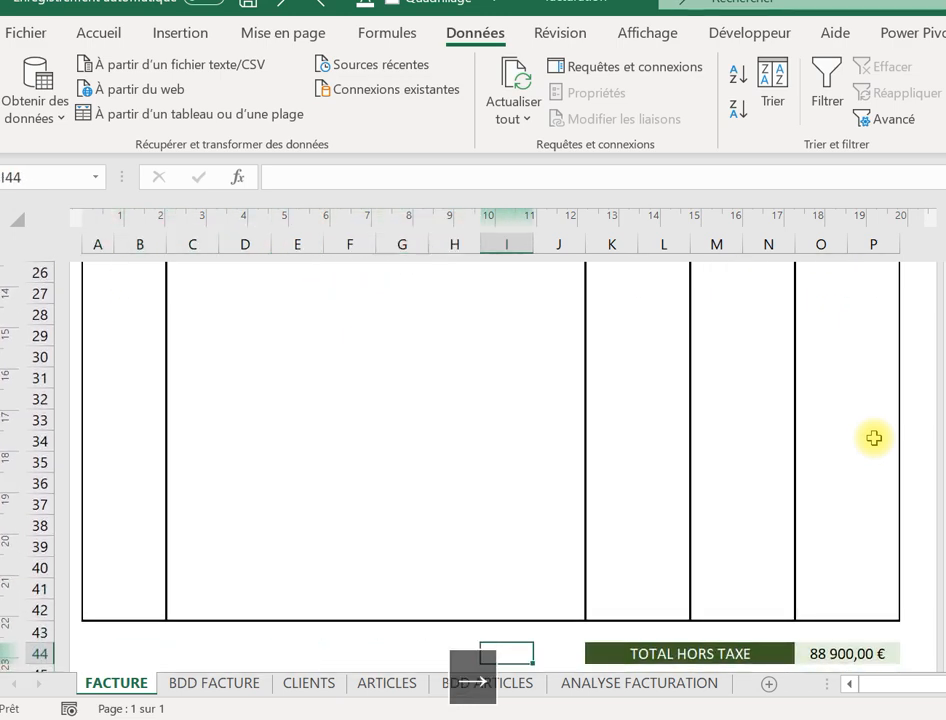
key(Right)
key(Right)
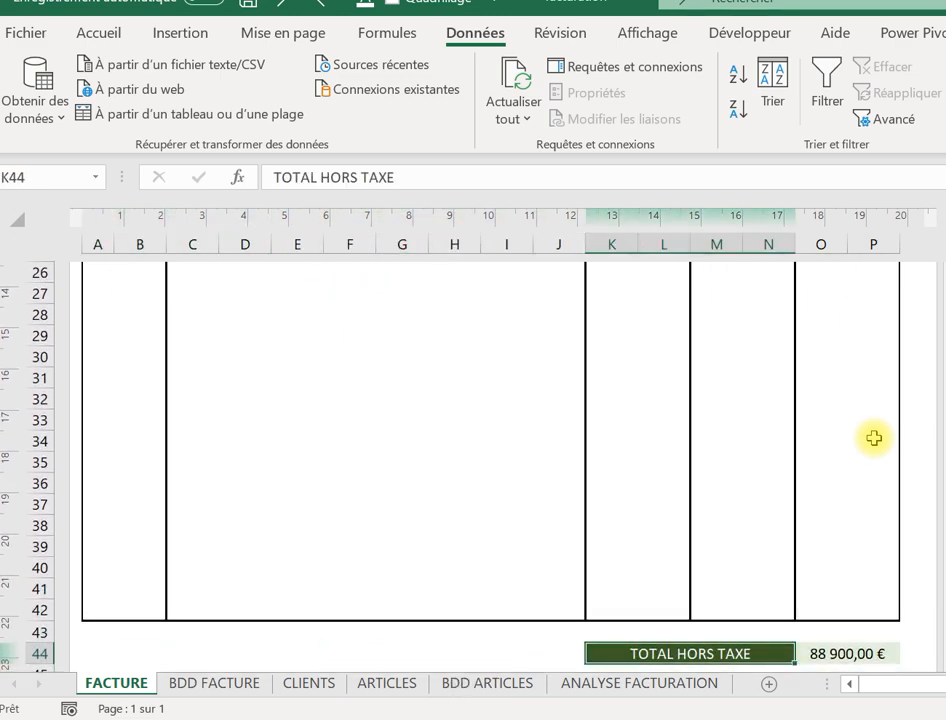
key(Right)
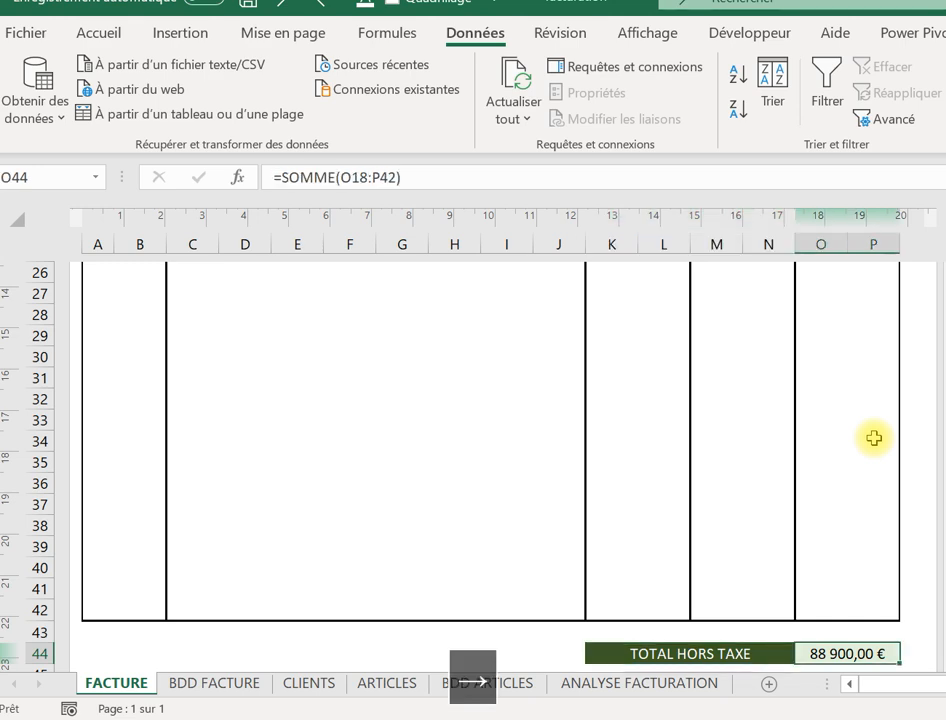
key(Down)
key(Down)
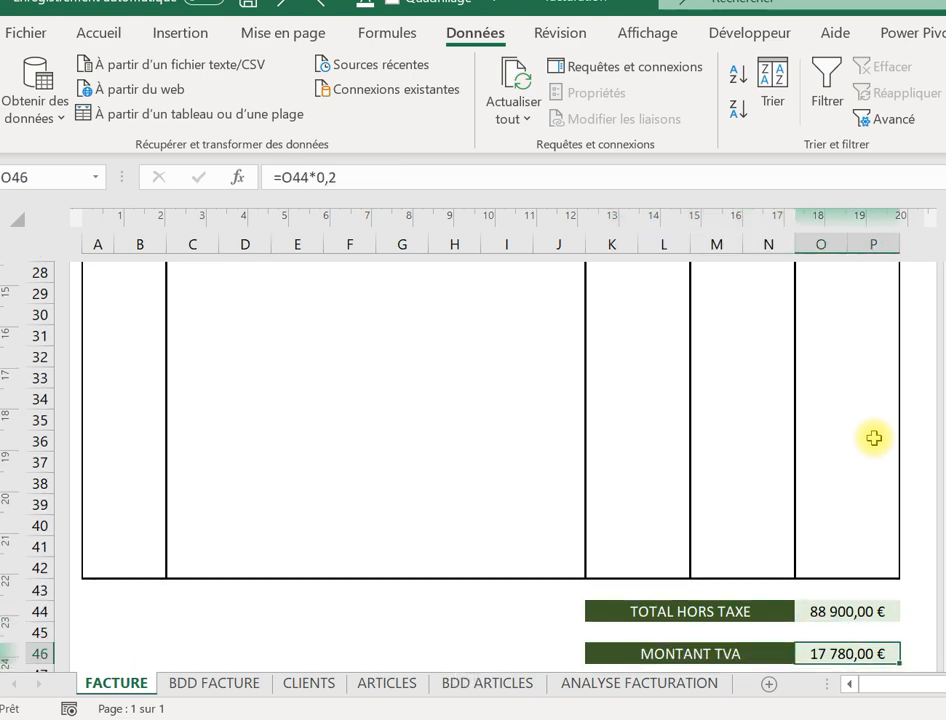
key(Down)
key(Down)
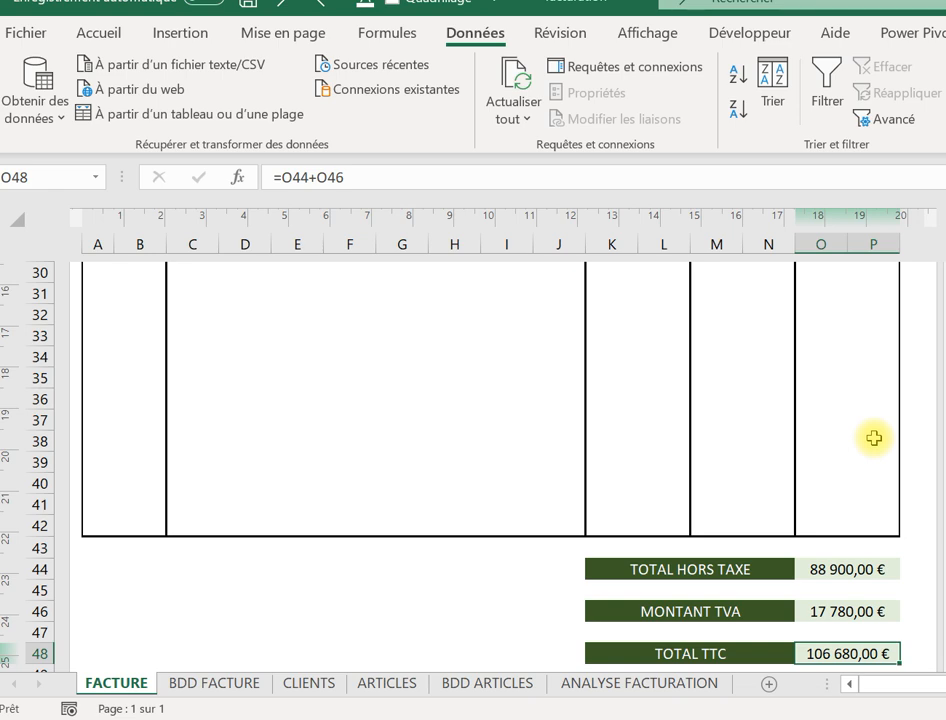
click(294, 386)
key(Up)
key(Up)
key(Up)
key(Up)
key(Up)
key(Up)
key(Up)
key(Up)
key(Up)
key(Up)
key(Up)
key(Up)
key(Up)
key(Up)
key(Up)
key(Up)
key(Up)
key(Up)
key(Up)
key(Up)
key(Up)
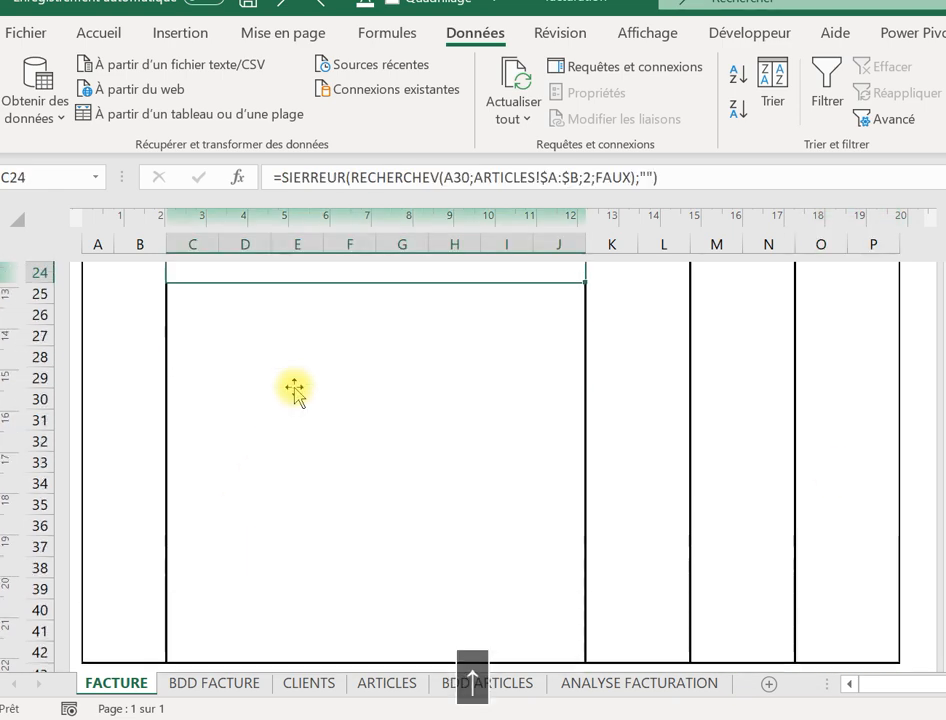
key(Down)
key(Down)
key(Down)
key(Down)
key(Down)
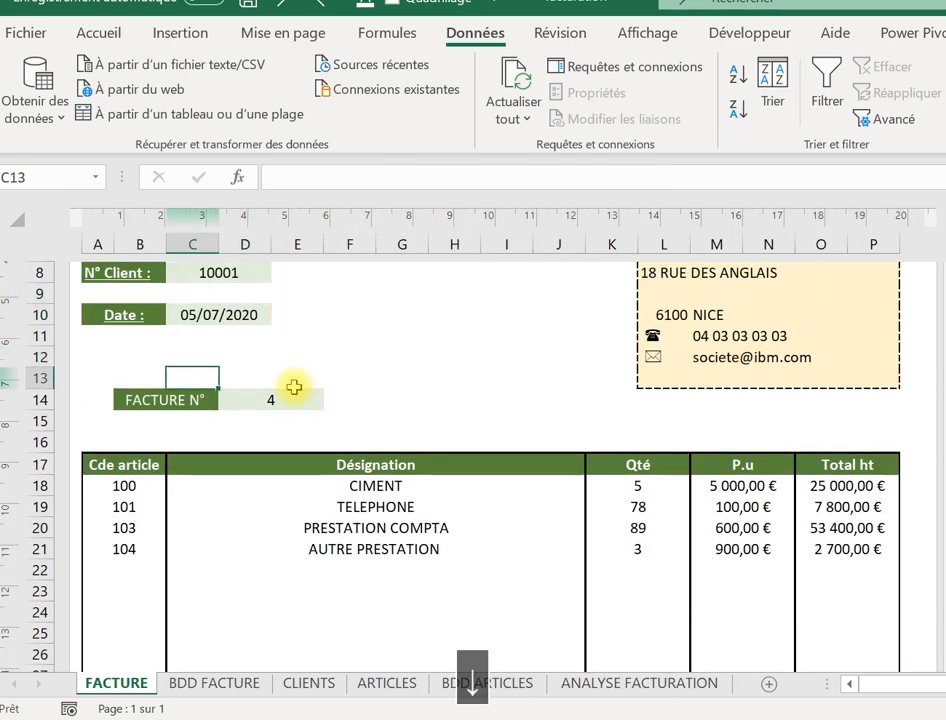
key(Right)
key(Right)
key(Right)
key(Right)
key(Right)
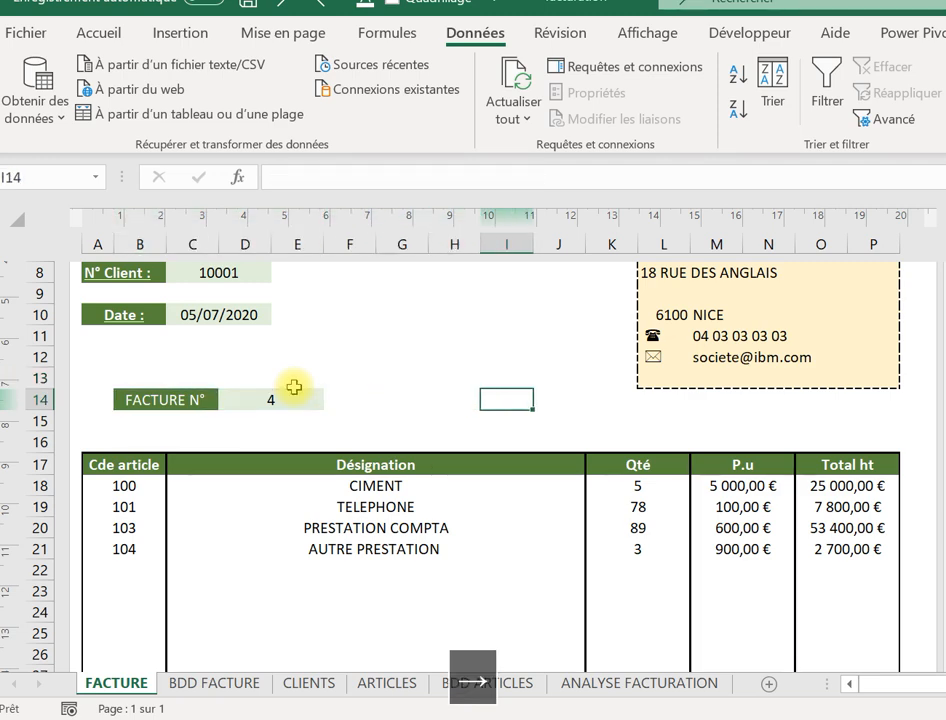
key(Down)
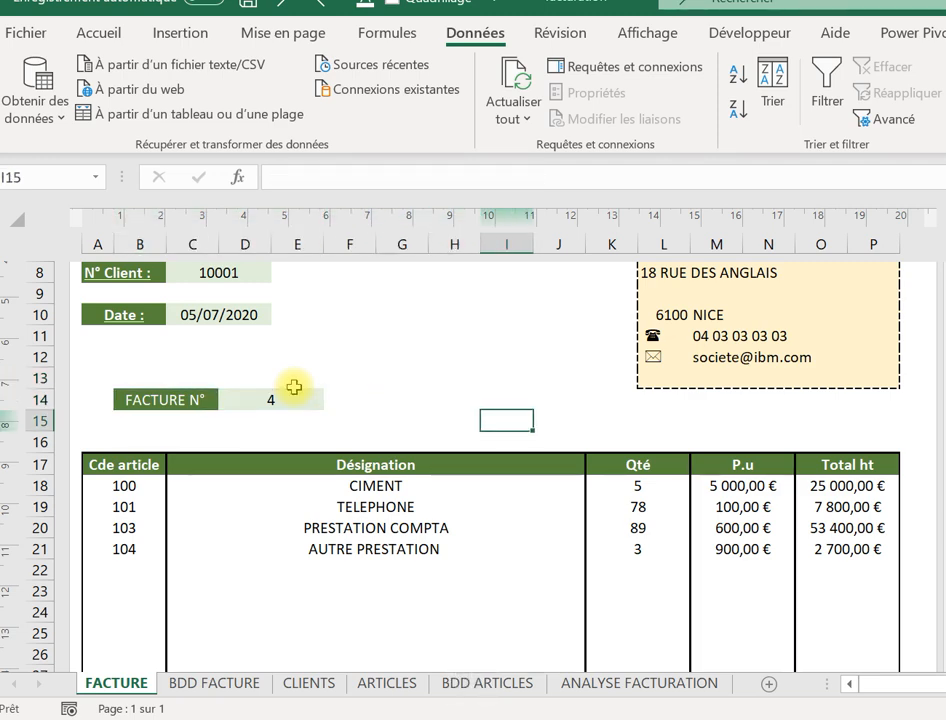
key(Left)
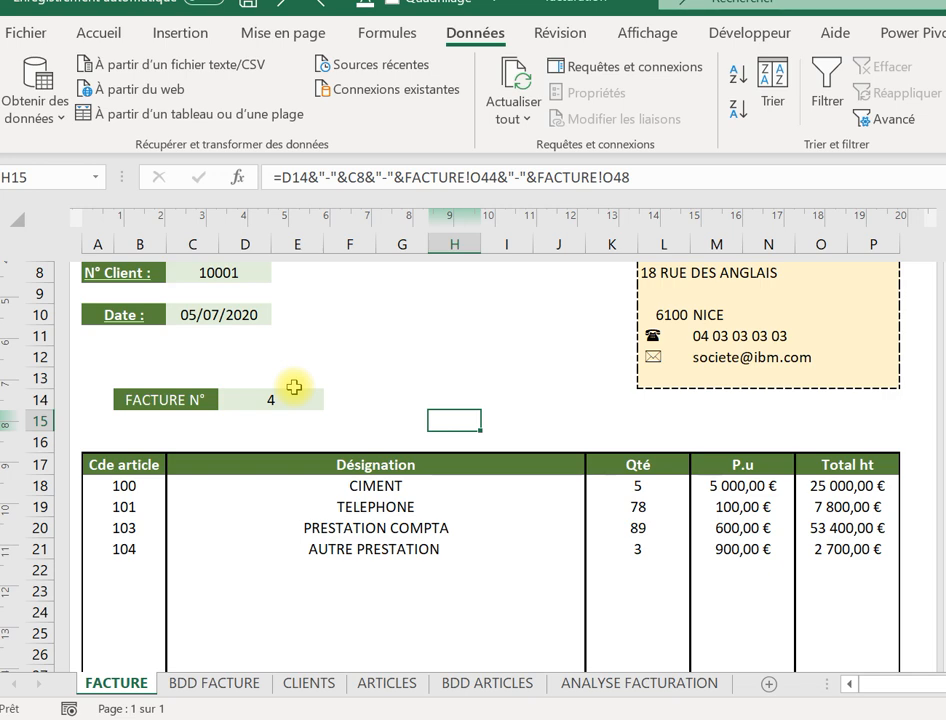